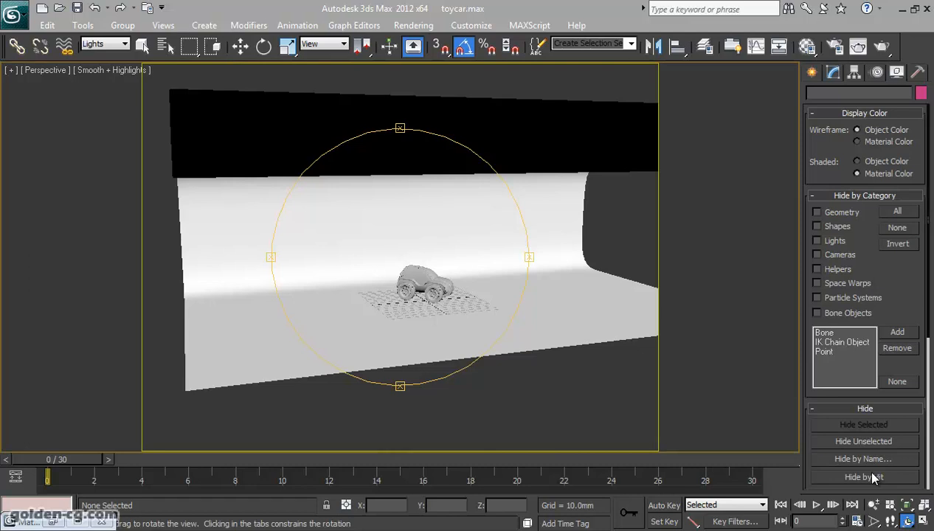
Hide the toy car's Glass and body layers in the layer list.
left_click_drag(509, 292, 419, 304)
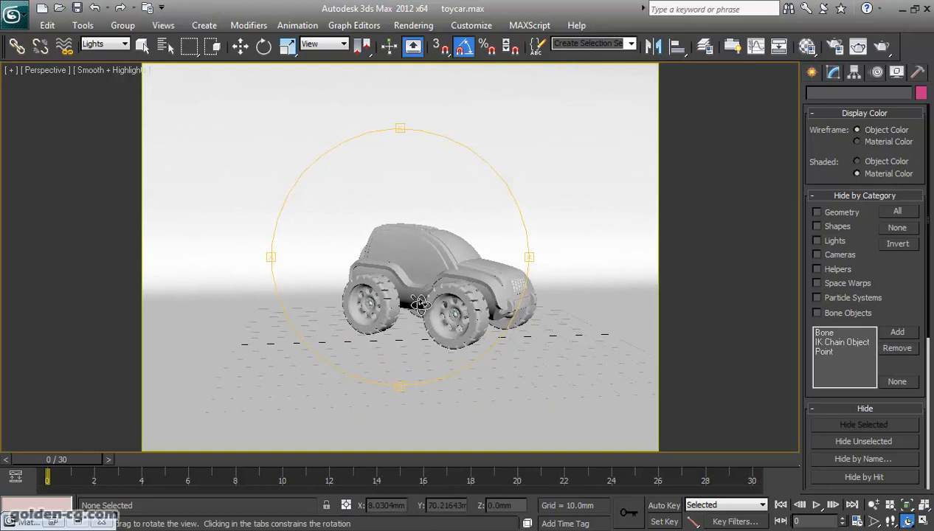
left_click_drag(419, 304, 503, 289)
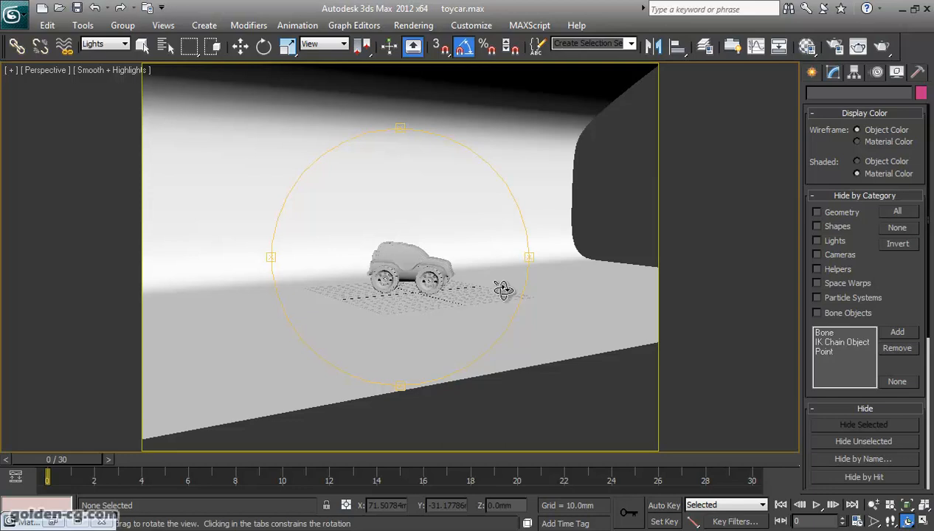
left_click_drag(495, 327, 449, 286)
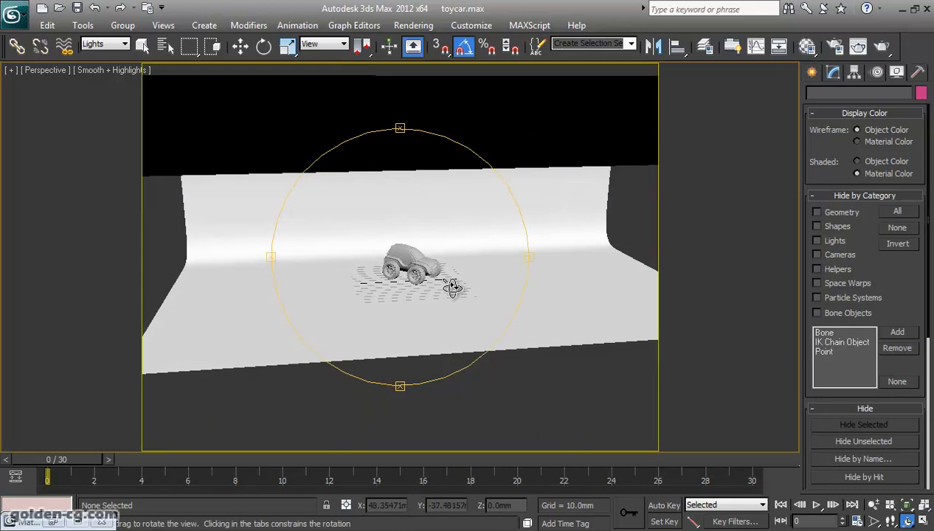
left_click(703, 47)
left_click_drag(212, 263, 727, 78)
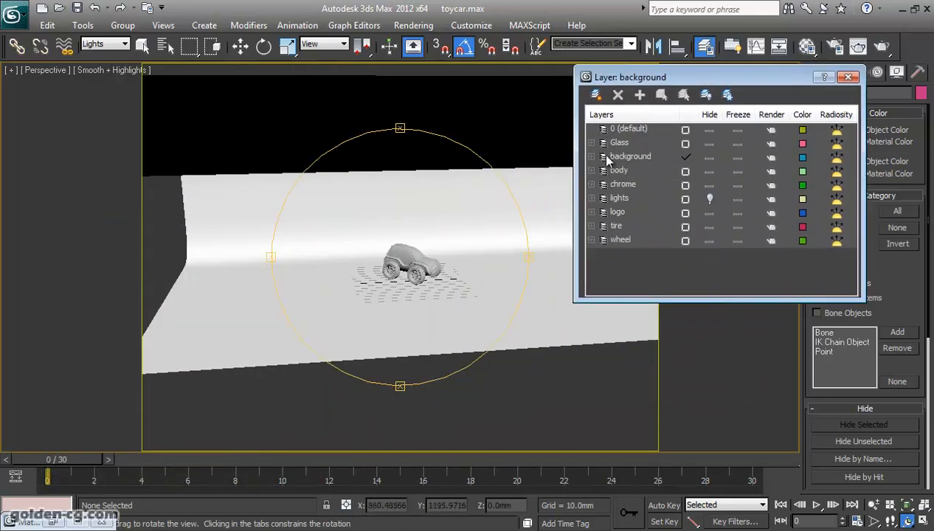
left_click(709, 144)
left_click_drag(432, 267, 436, 282)
left_click(709, 157)
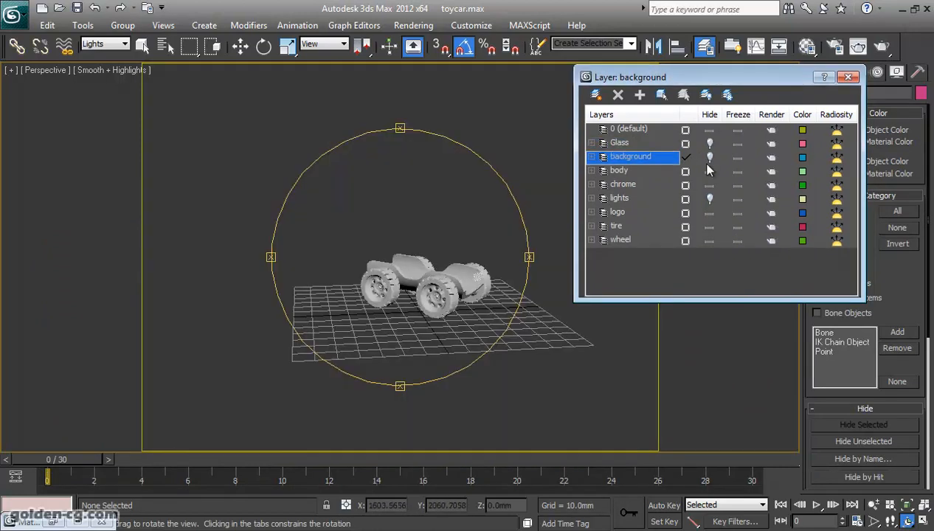
left_click(709, 158)
left_click(709, 171)
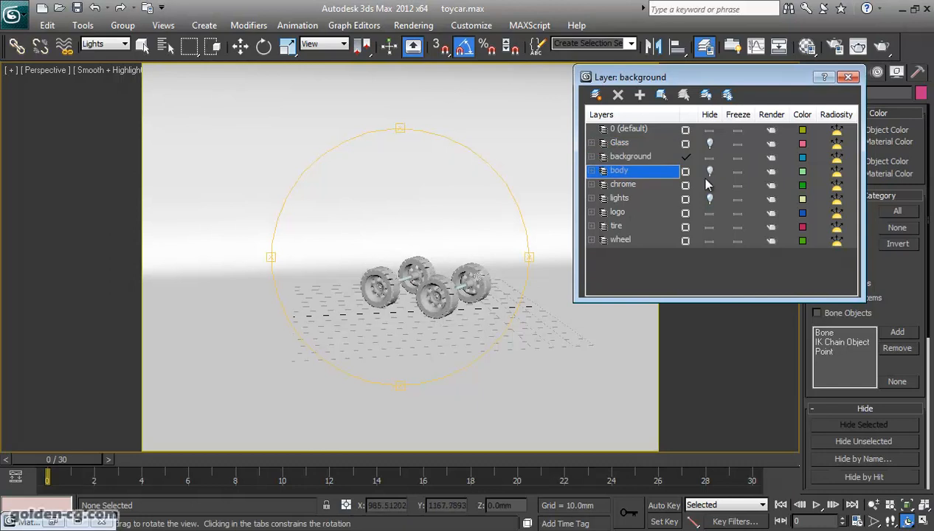
Hide the chrome, logo, tire and wheel layers.
left_click(708, 185)
left_click(709, 213)
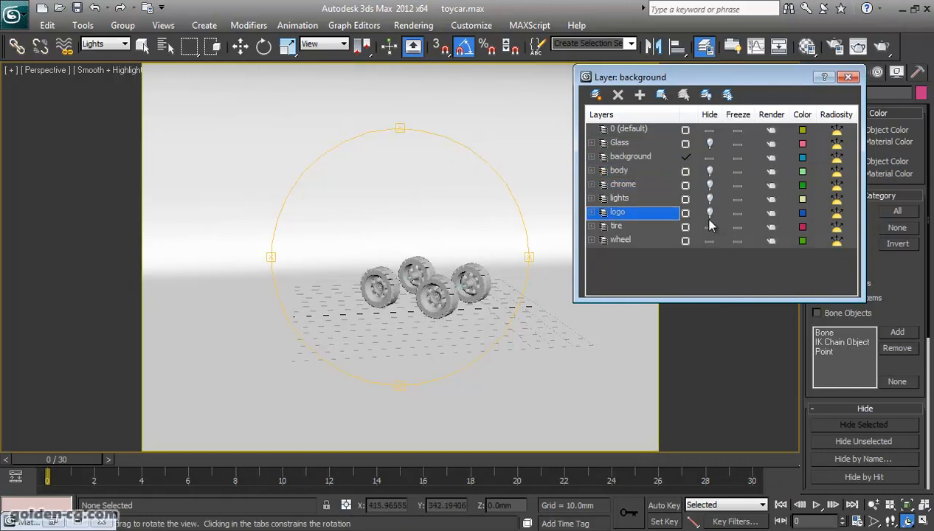
left_click(709, 226)
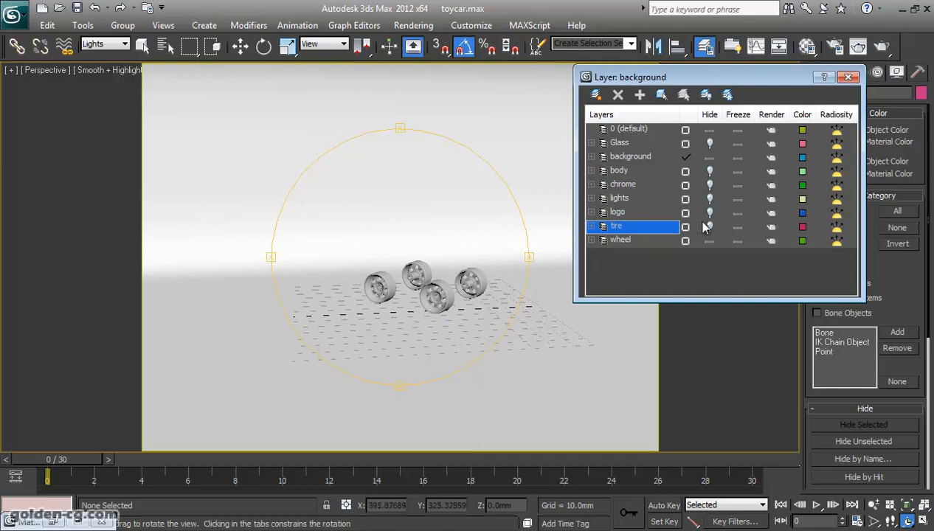
left_click(709, 241)
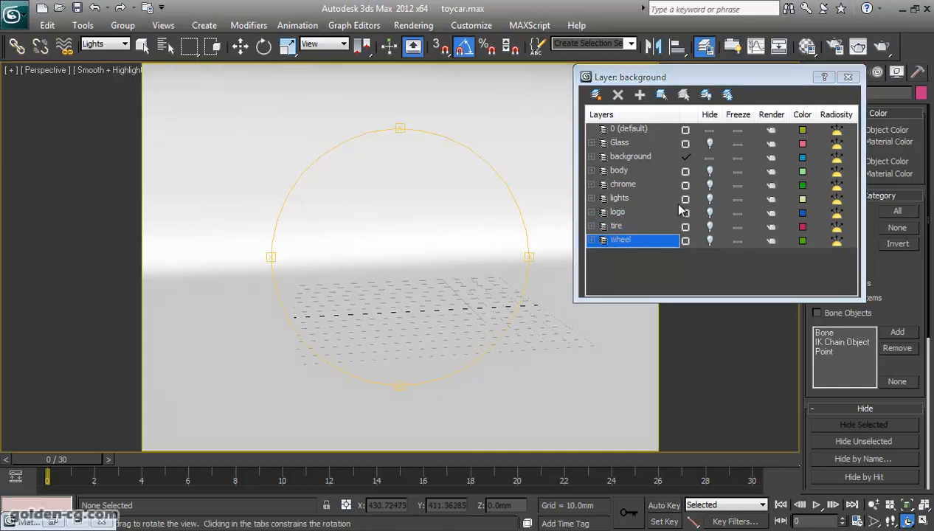
Hide the background layer and close the layer list.
left_click(709, 157)
left_click(709, 157)
left_click_drag(432, 309, 404, 303)
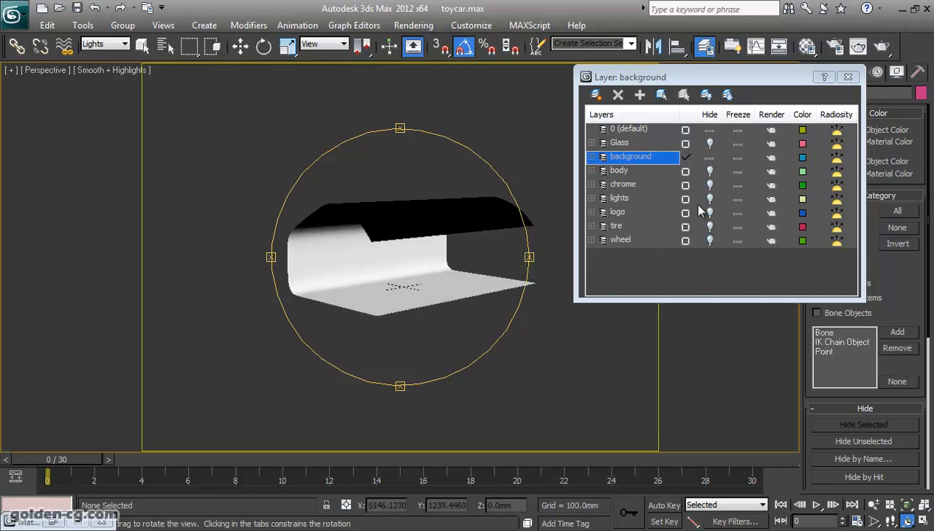
left_click(709, 158)
left_click_drag(454, 317, 413, 323)
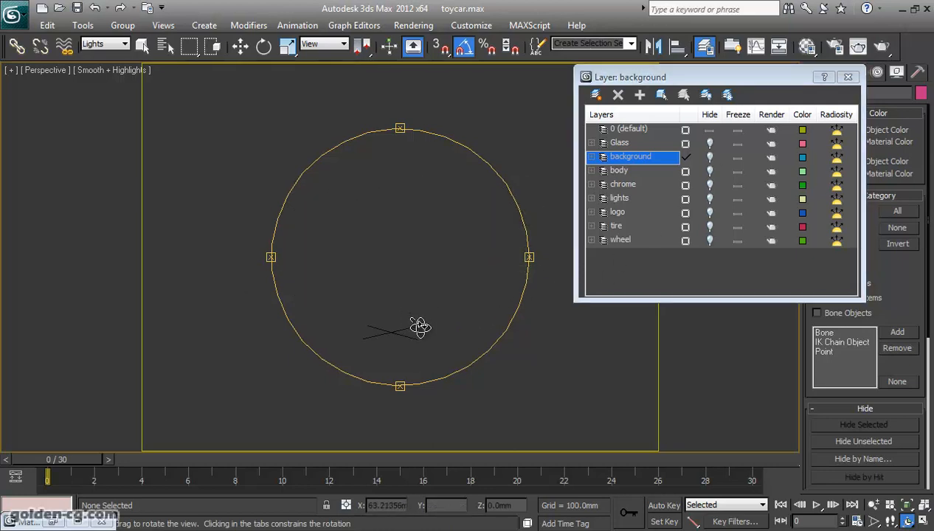
left_click(847, 77)
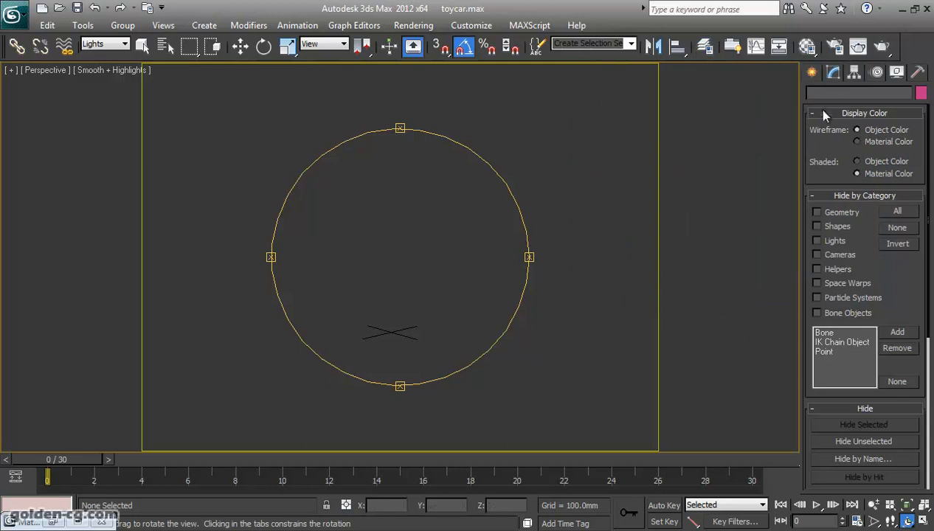
Open spline shape creation, show four viewports fitted to their extents, and activate the Front viewport.
left_click(813, 72)
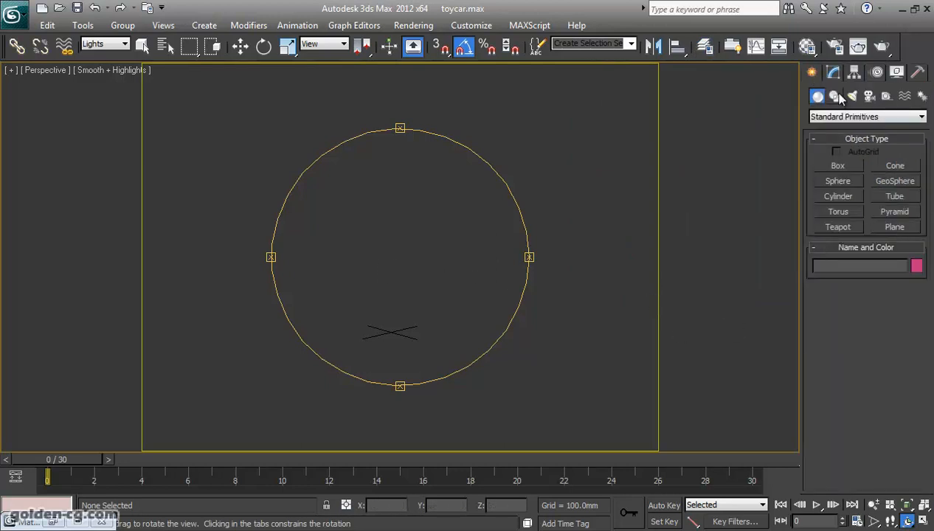
left_click(834, 96)
left_click(922, 520)
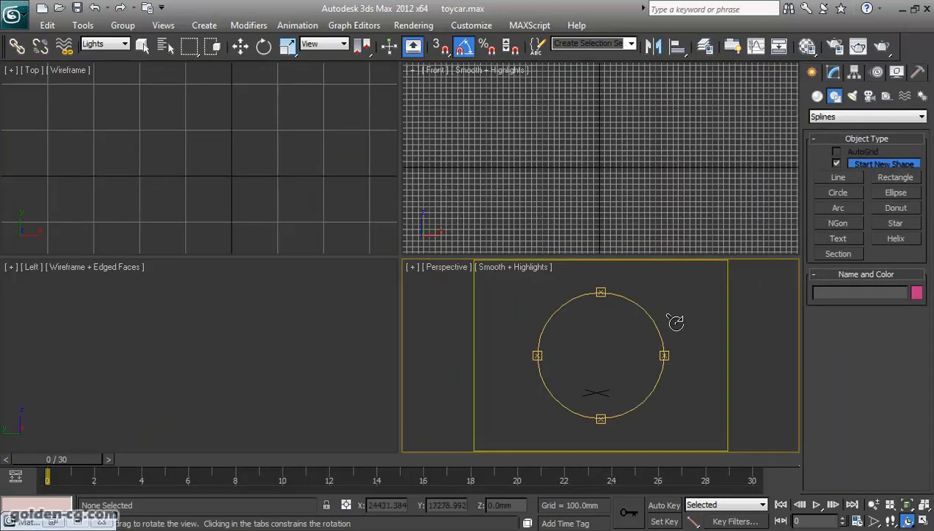
left_click(923, 505)
left_click(507, 193)
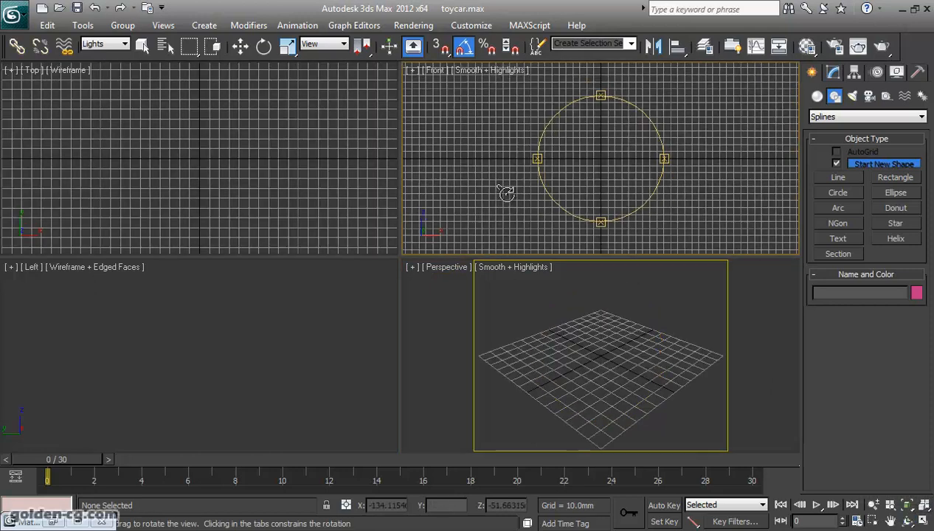
Leave the started line and make layer 0 (default) the current layer.
left_click(838, 177)
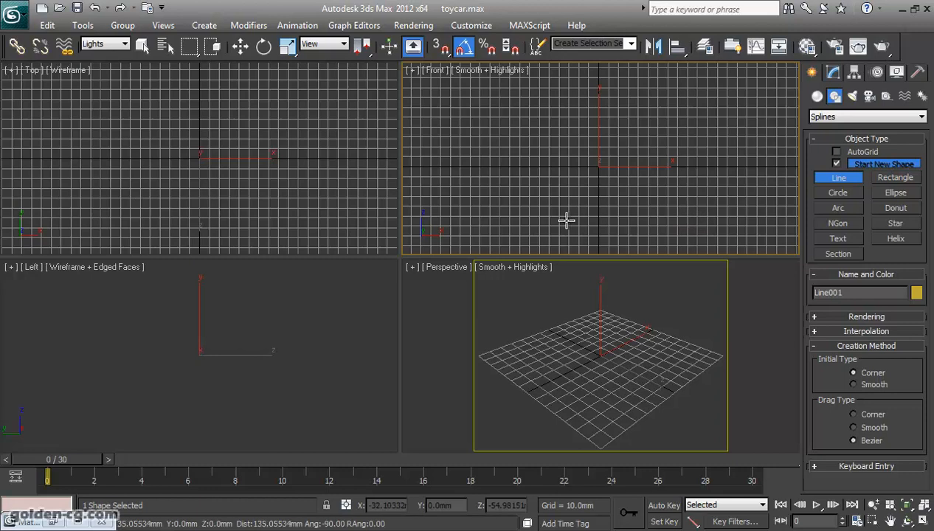
right_click(566, 220)
left_click(705, 46)
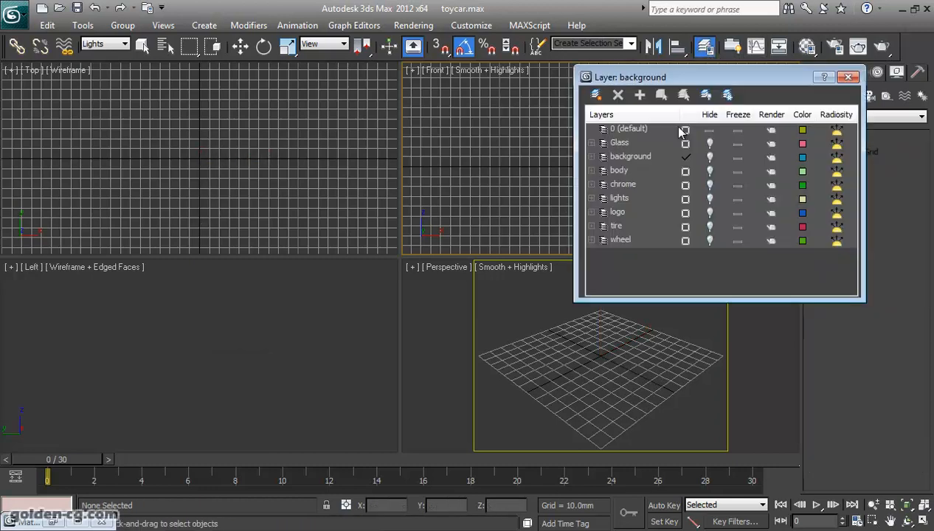
left_click(685, 130)
left_click(686, 129)
left_click(848, 78)
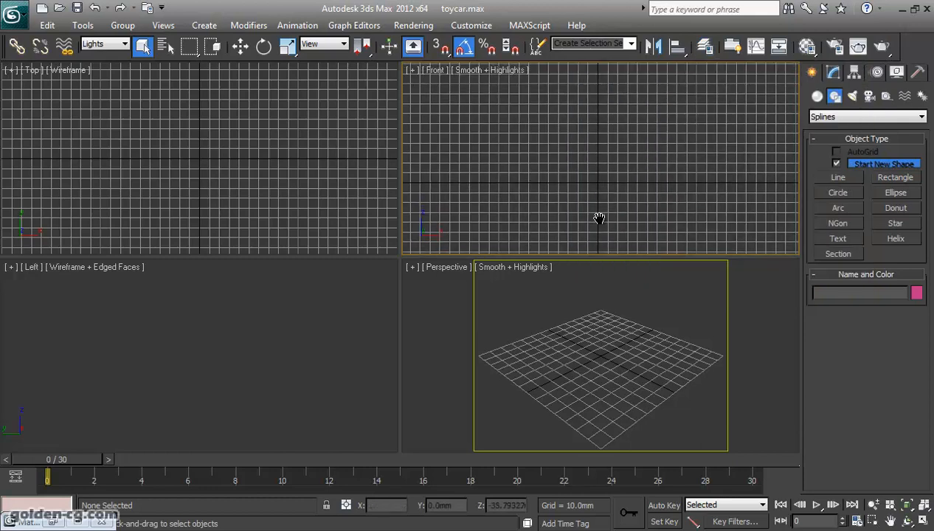
Draw an open line profile in the Front viewport with a floor, a cut lower-left corner, a vertical wall and an angled ceiling.
middle_click_drag(618, 179, 621, 203)
left_click(838, 178)
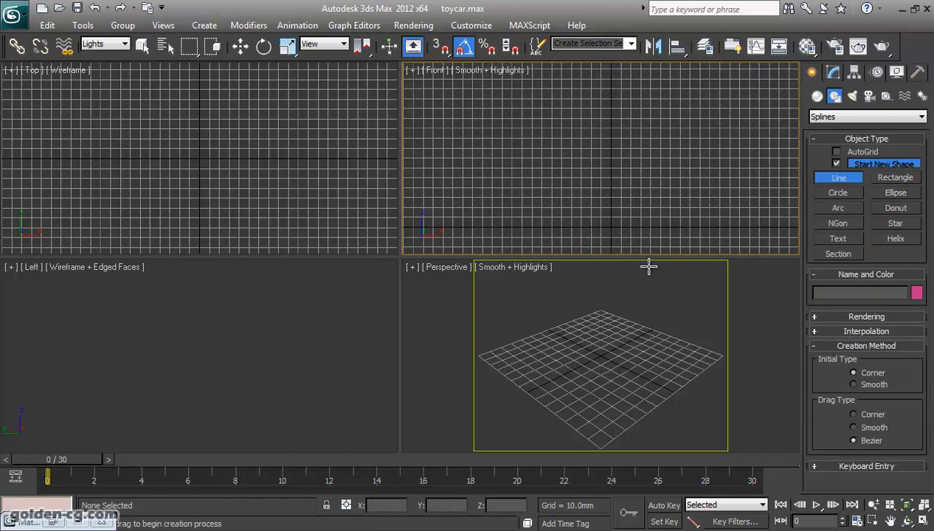
left_click(725, 227)
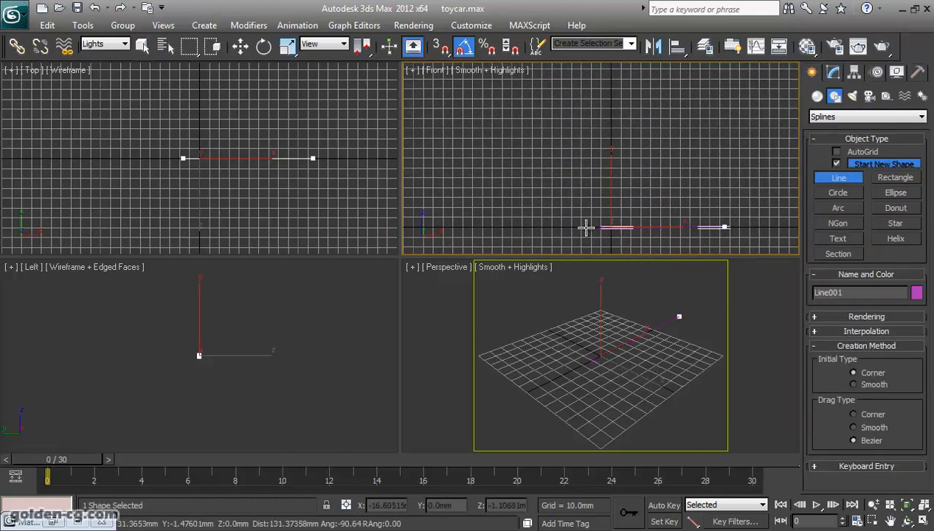
left_click(516, 226)
left_click(509, 96)
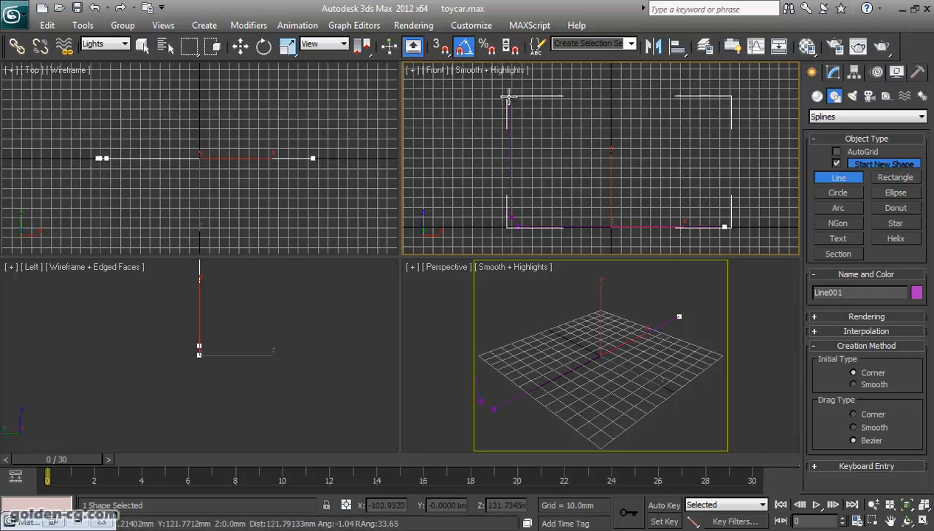
left_click(629, 64)
left_click(726, 107)
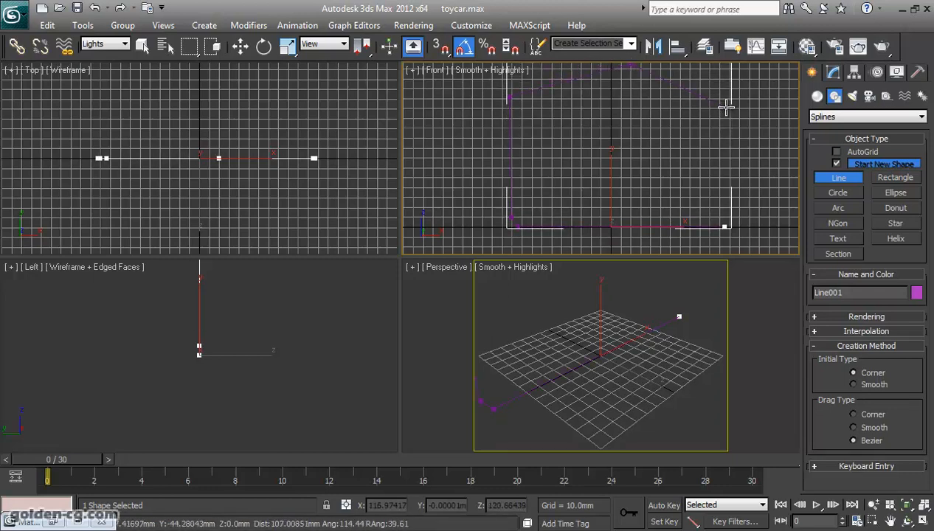
Add an Extrude modifier to the line profile with an amount of 567 mm.
left_click(833, 72)
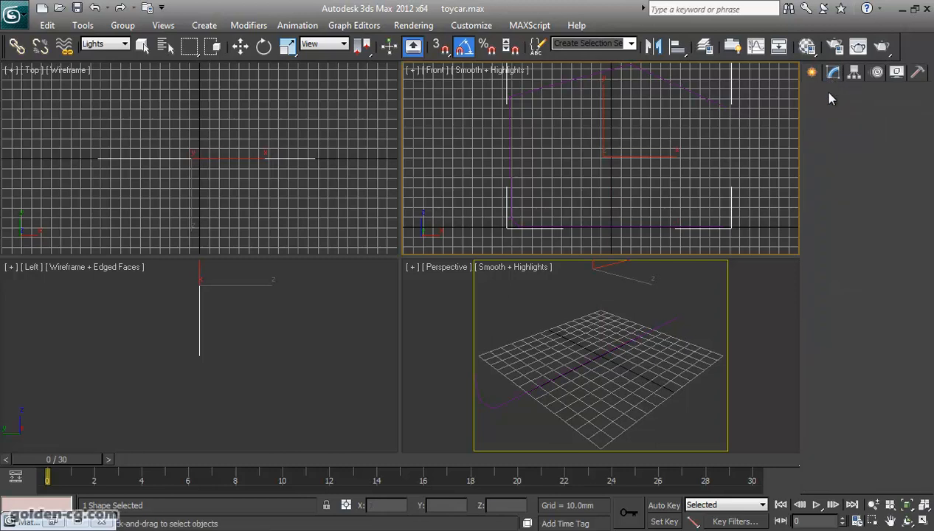
scroll(653, 314, "down", 2)
middle_click_drag(652, 313, 801, 321)
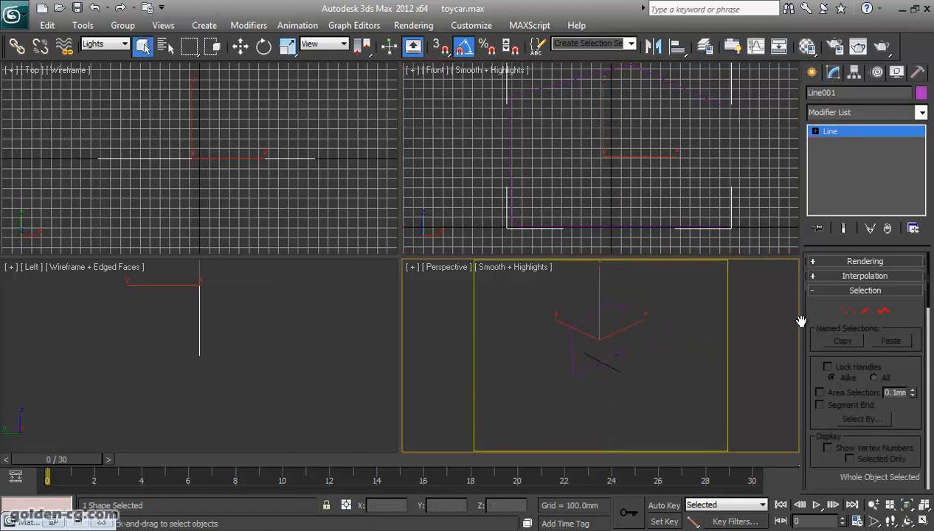
left_click(846, 112)
key("e")
key("Down")
key("Down")
key("Down")
key("Down")
key("Down")
key("Return")
left_click_drag(908, 284, 908, 185)
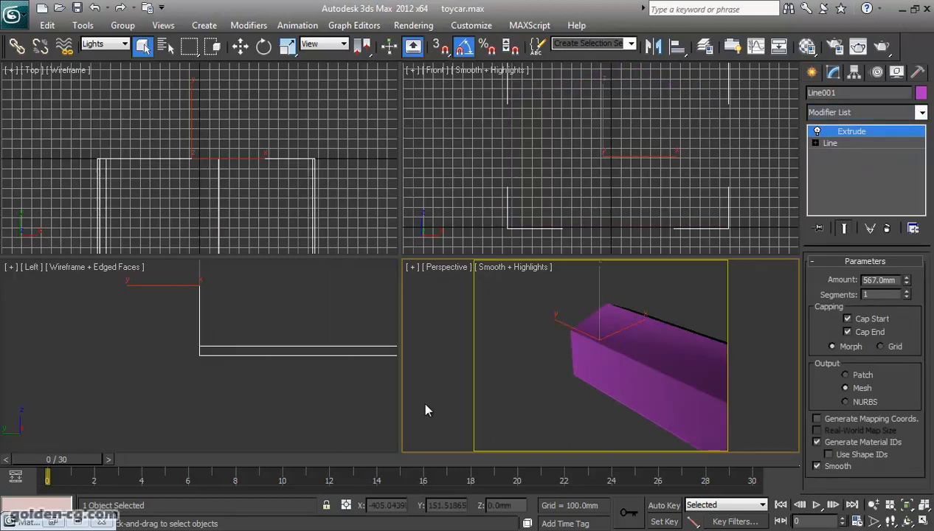
Select the two vertices at the profile's lower-left corner and find the Fillet option, with the Front viewport grid turned off.
right_click(511, 219)
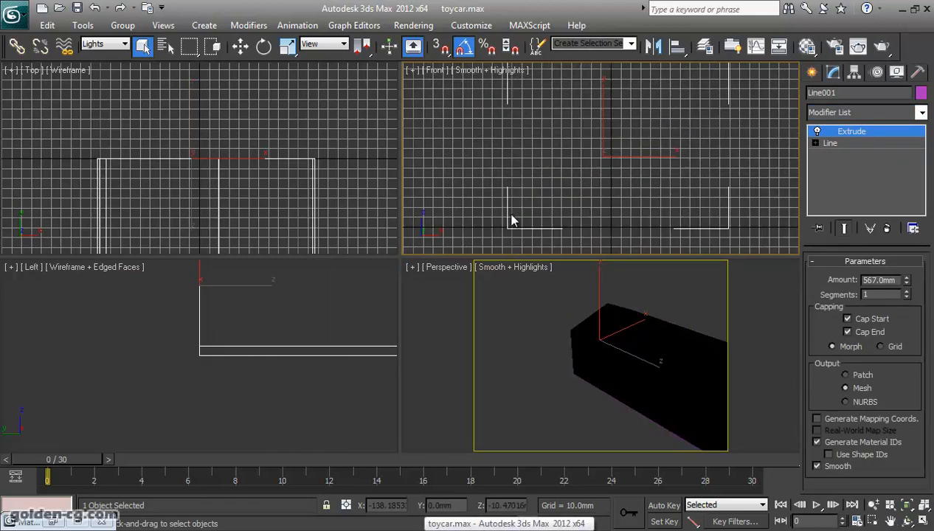
key("g")
middle_click_drag(519, 225, 531, 217)
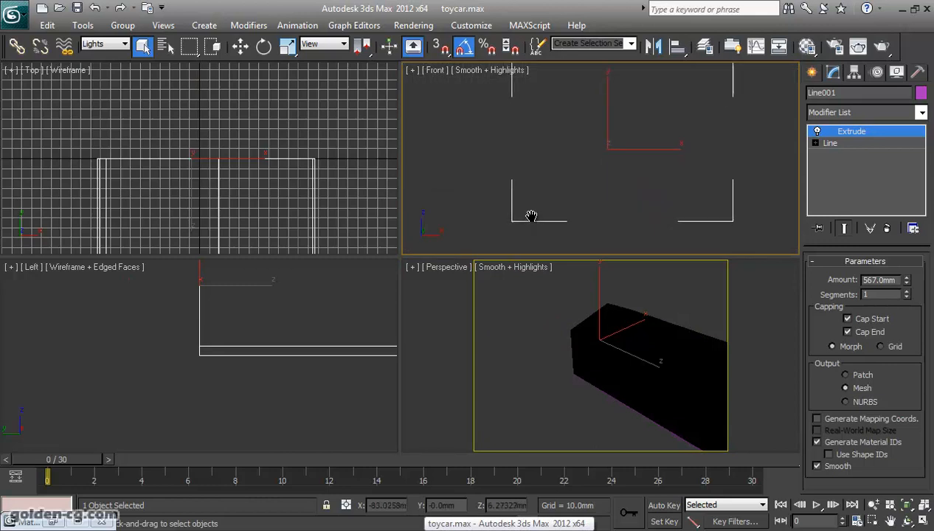
left_click(828, 144)
left_click(845, 310)
left_click_drag(577, 246, 491, 201)
scroll(516, 210, "up", 5)
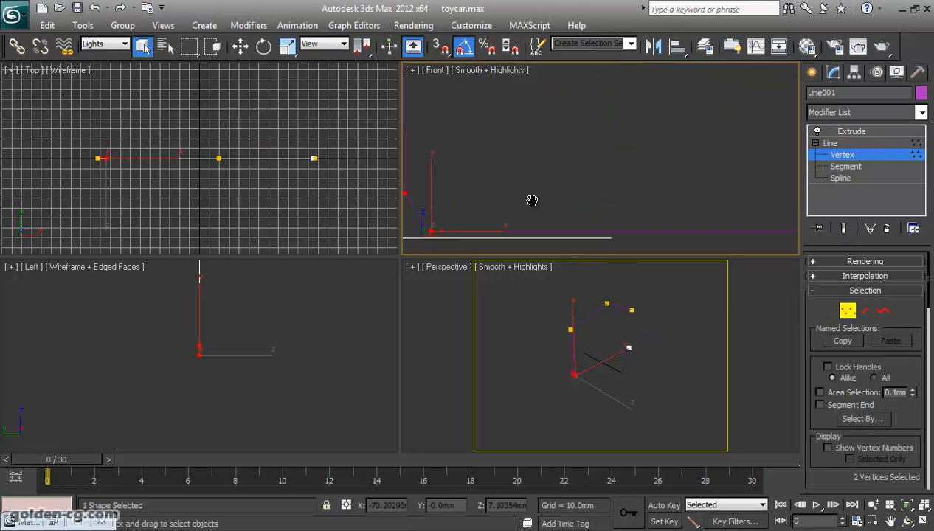
scroll(815, 410, "down", 5)
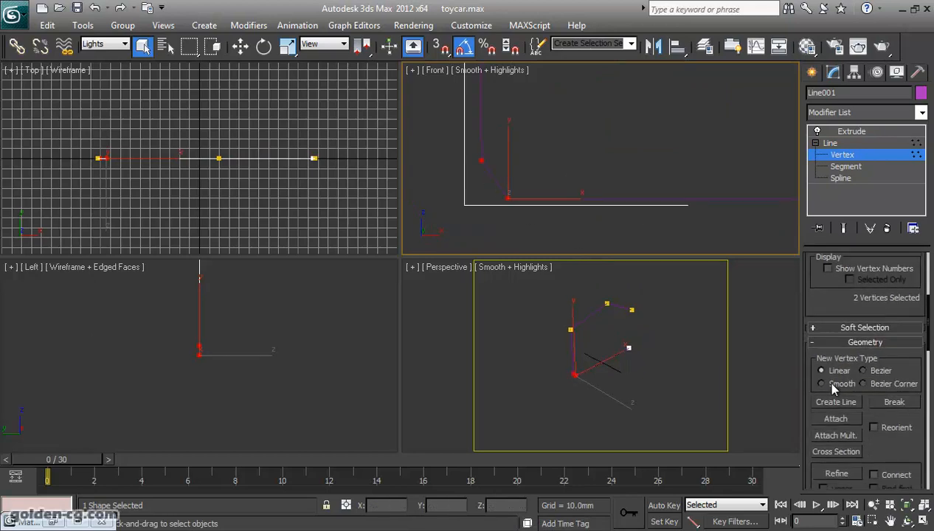
left_click_drag(835, 329, 844, 273)
scroll(855, 376, "down", 6)
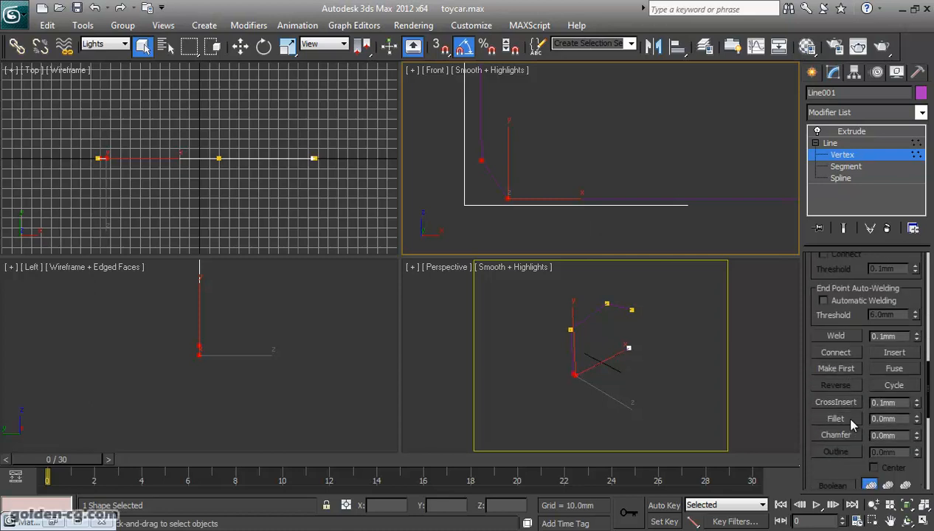
Leave vertex editing, return to the Extrude level and delete the extruded backdrop object.
left_click(826, 142)
left_click(851, 131)
middle_click_drag(613, 375, 598, 389, "alt")
key("Delete")
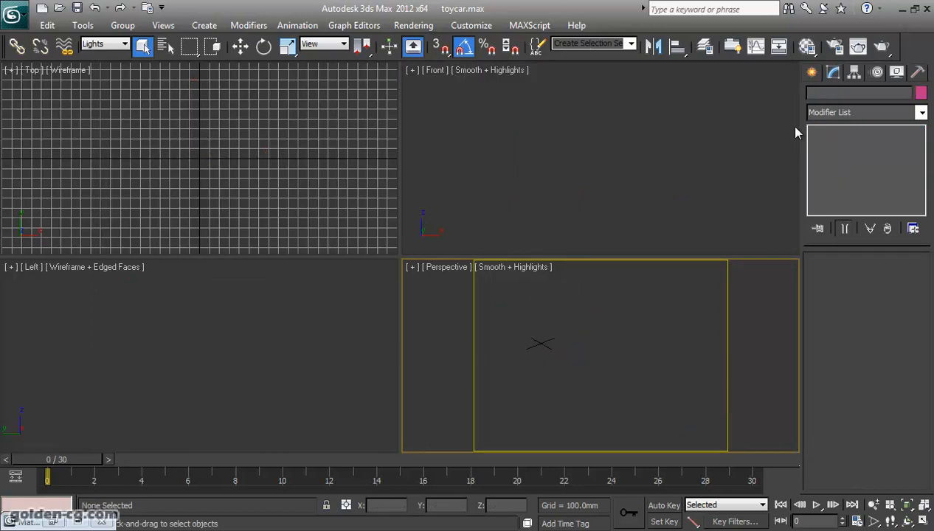
Create a plane about 294 mm long and 474 mm wide in the Top viewport, with 1 length segment and 1 width segment.
left_click(812, 74)
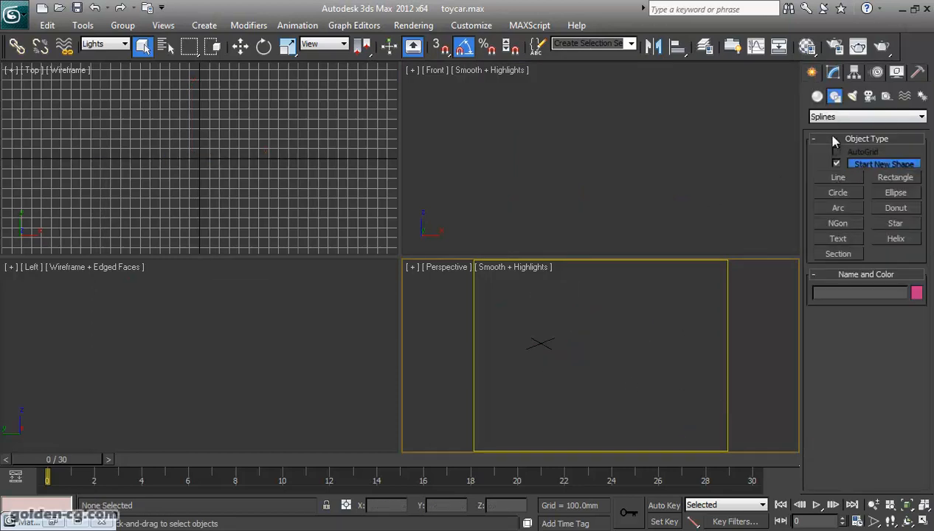
left_click(816, 96)
left_click(893, 227)
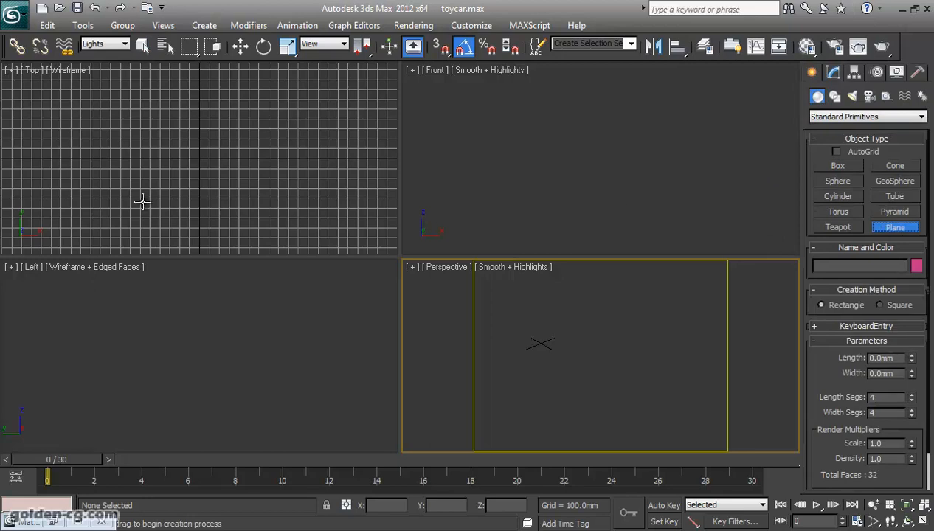
scroll(164, 206, "up", 5)
left_click_drag(104, 124, 269, 226)
right_click(911, 397)
right_click(912, 412)
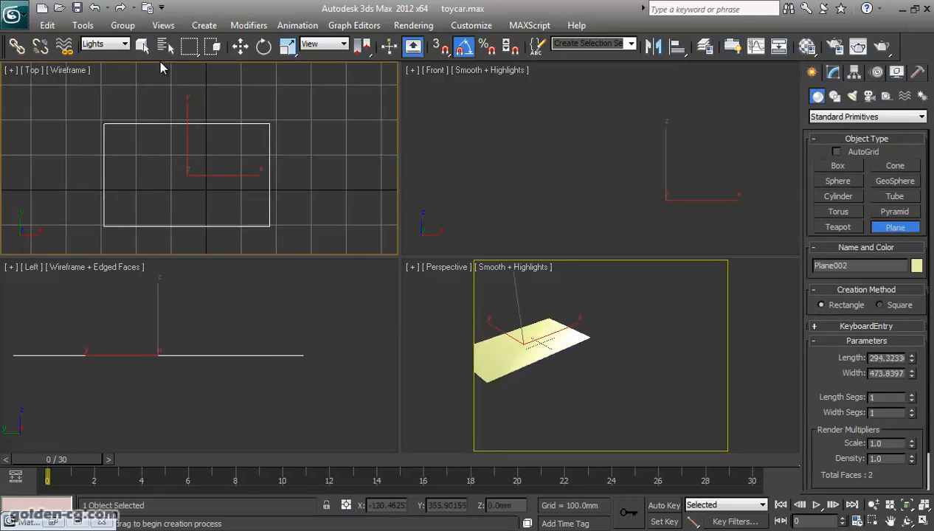
Convert the new plane to an Editable Poly.
left_click(240, 45)
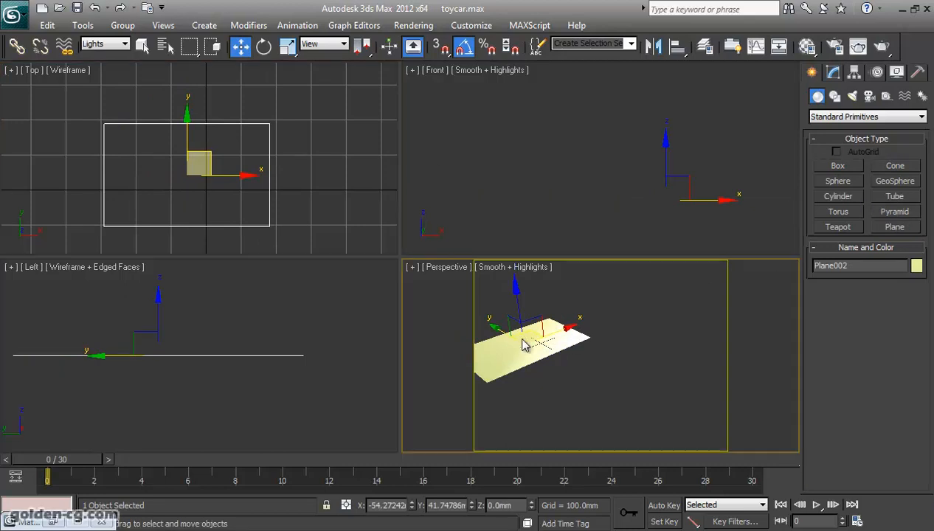
right_click(522, 340)
mouse_move(575, 458)
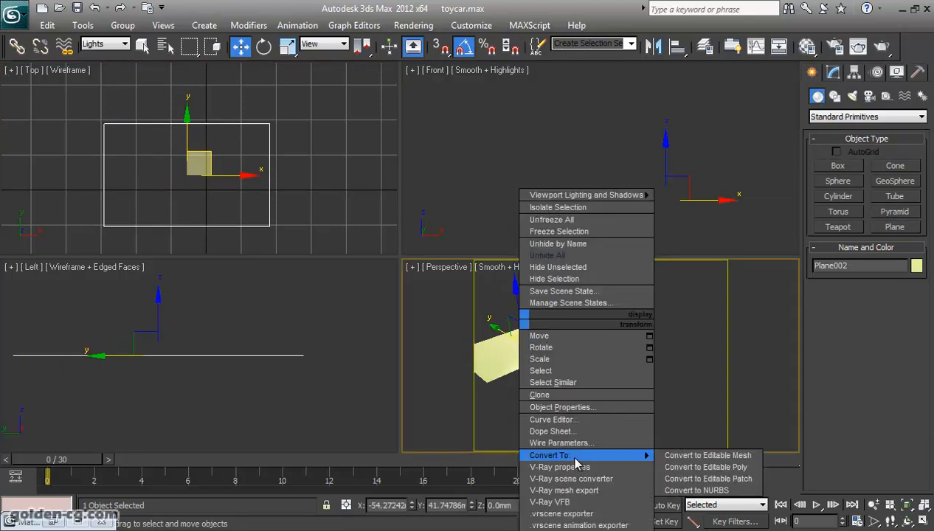
left_click(706, 468)
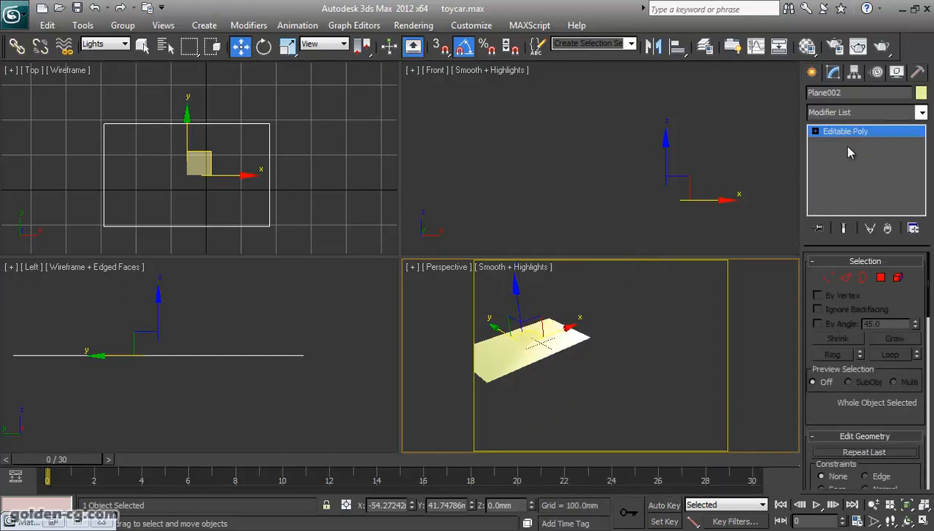
Select the plane's rear edge, show edged faces in Perspective, and extend a short strip slanting up and back from that edge.
left_click(843, 278)
key("z")
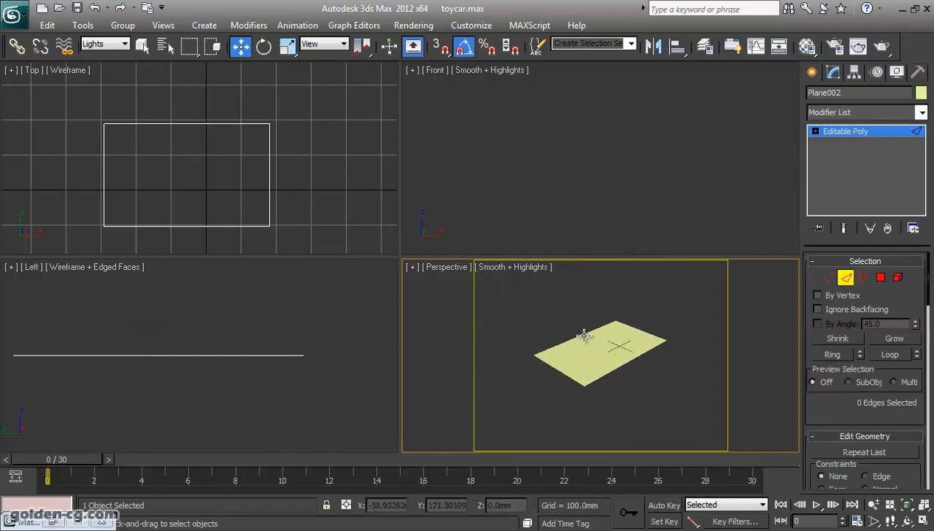
left_click(583, 333)
key("F4")
right_click(273, 312)
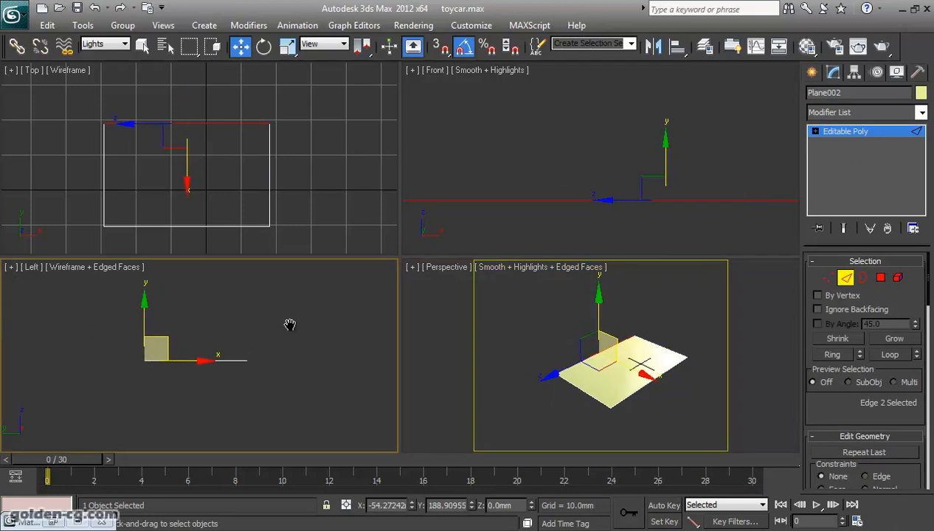
key("z")
left_click(225, 368)
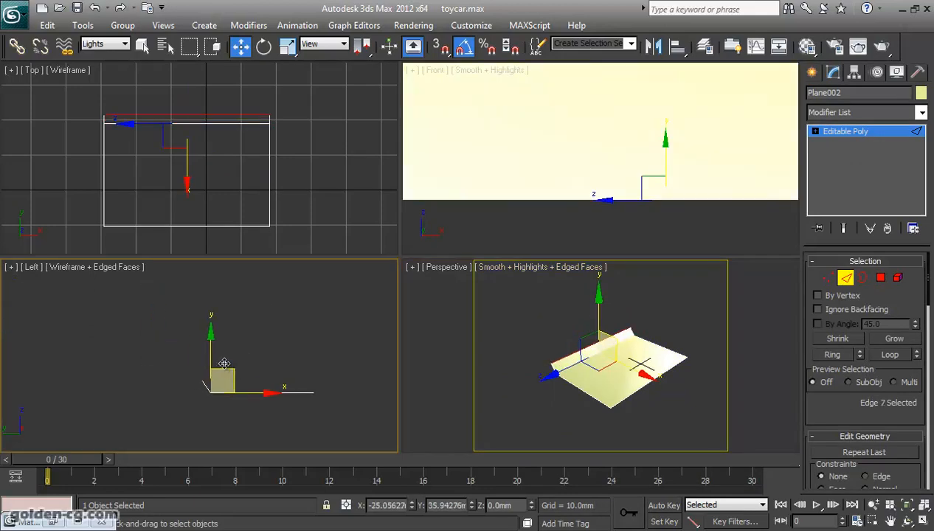
Extend the edge upward into a tall back wall and forward into a roof with slanted corner strips, finishing edge editing.
left_click_drag(224, 363, 222, 258, "shift")
scroll(308, 381, "up", 2)
middle_click_drag(276, 354, 274, 419)
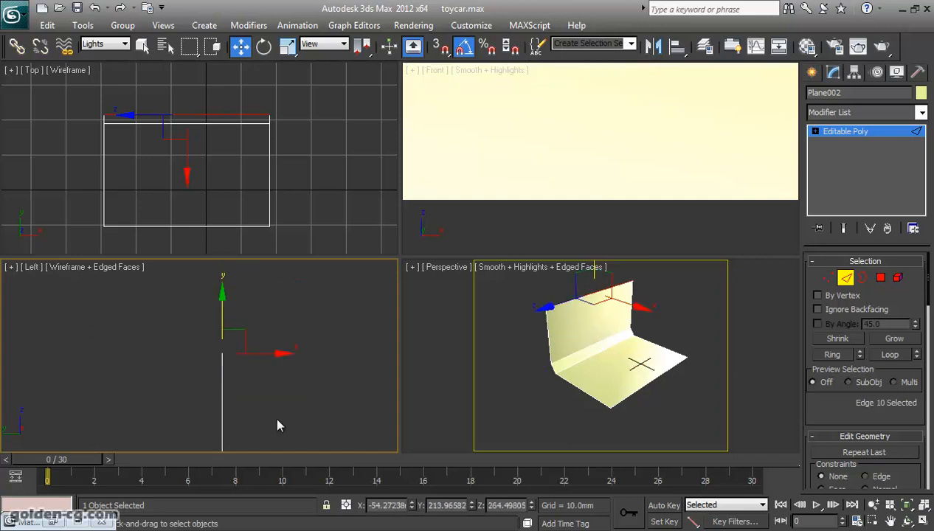
scroll(296, 359, "down", 3)
left_click_drag(246, 348, 296, 336, "shift")
left_click(867, 134)
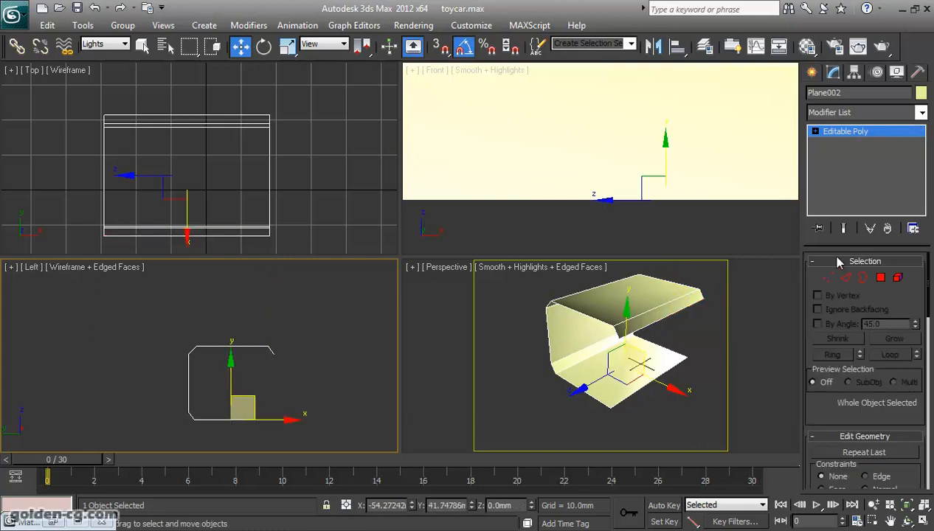
Set the selection filter to All and delete the backdrop built from the plane.
left_click(861, 112)
left_click(861, 112)
left_click(656, 355)
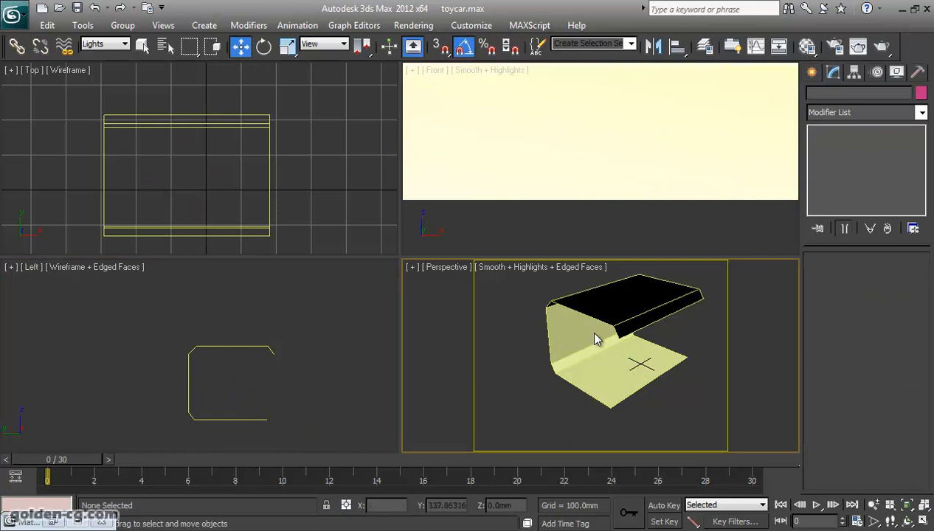
left_click(104, 43)
left_click(92, 53)
left_click(692, 289)
key("Delete")
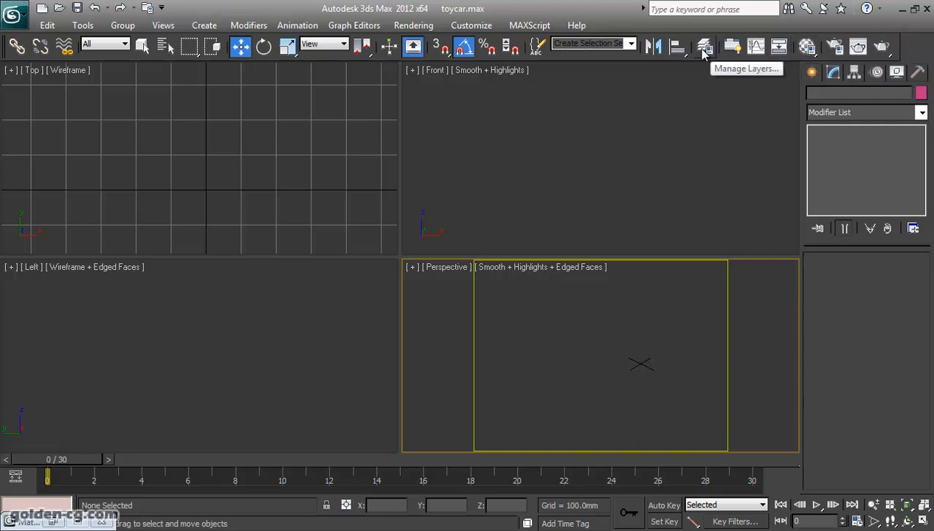
Unhide the background layer in the layer manager, select the prepared curved backdrop and view it from the front.
left_click(703, 50)
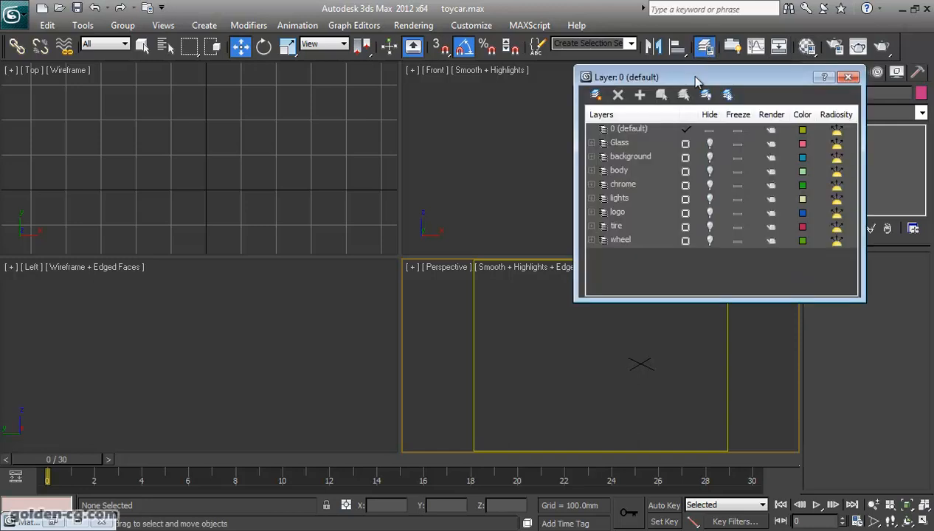
left_click_drag(684, 79, 711, 43)
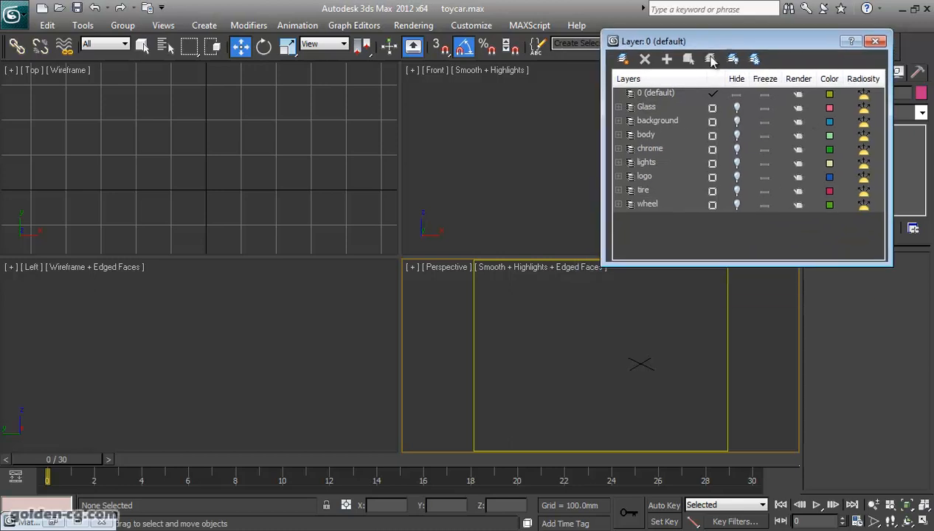
left_click(736, 122)
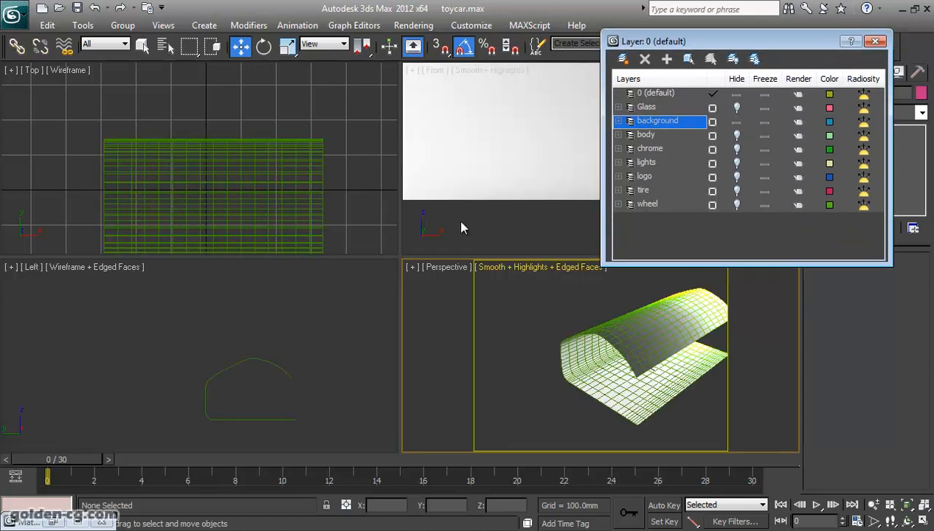
left_click_drag(708, 41, 303, 72)
left_click(625, 333)
left_click(906, 520)
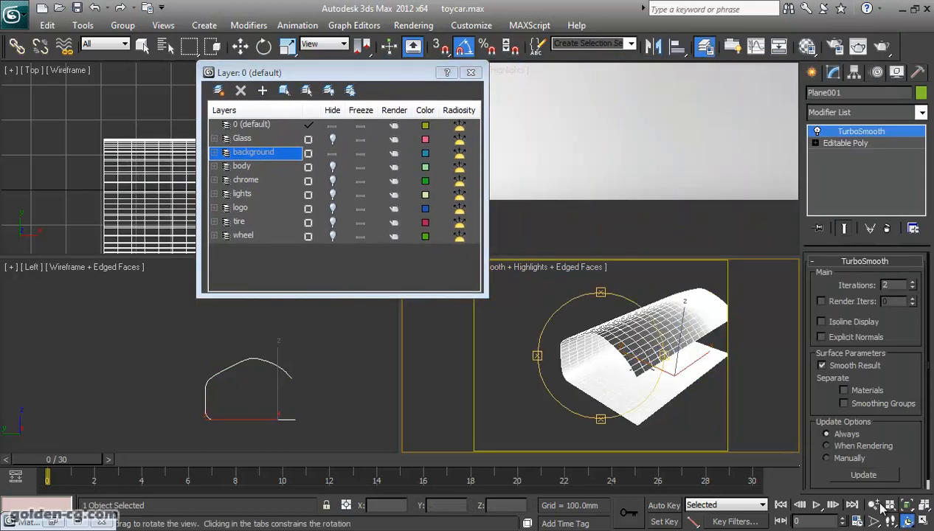
left_click_drag(634, 380, 615, 379)
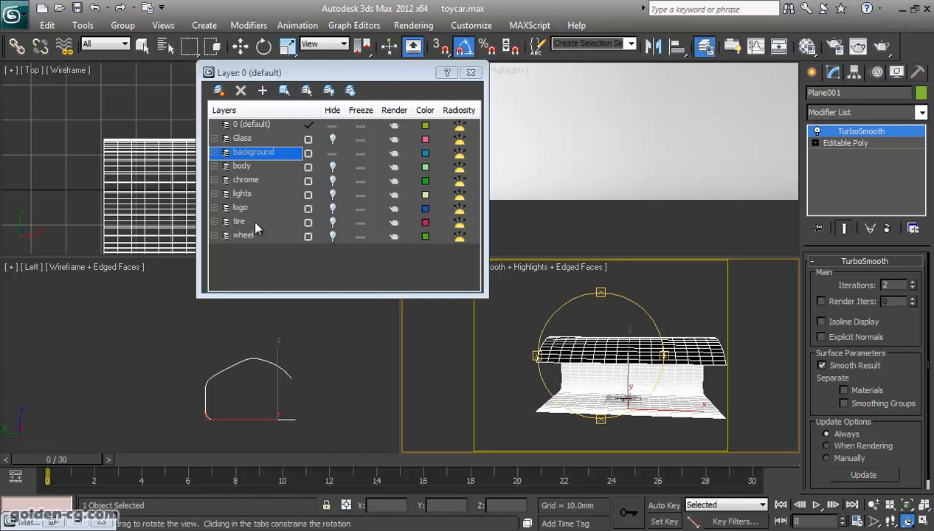
Unhide the lights layer and view the lights placed at both sides of the backdrop.
left_click(333, 197)
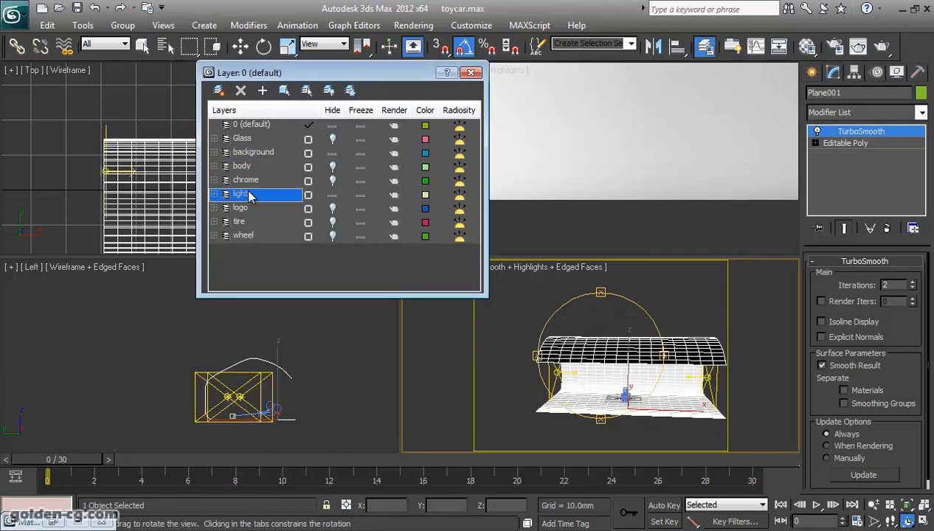
left_click_drag(559, 358, 632, 359)
scroll(254, 356, "down", 3)
middle_click_drag(215, 357, 188, 348)
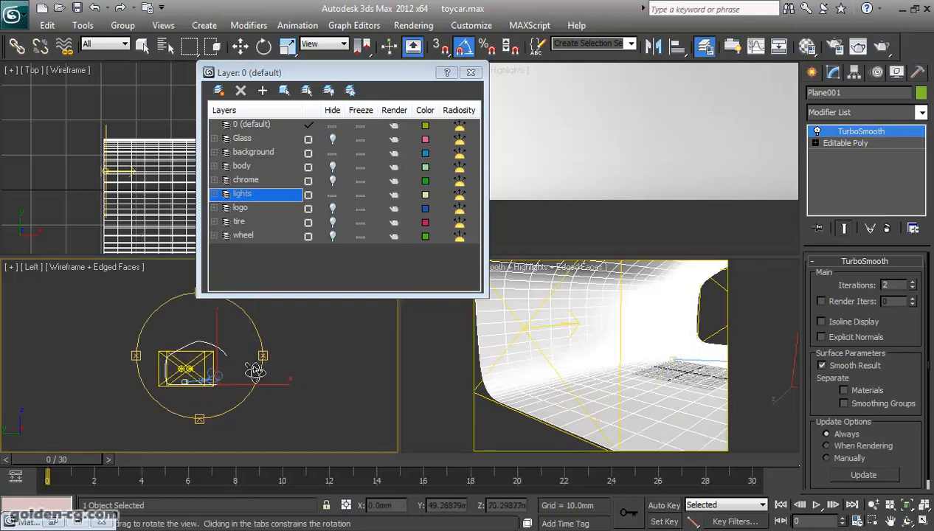
scroll(572, 367, "down", 3)
left_click_drag(573, 367, 630, 380)
Select the VRay light on the right side of the backdrop and review its intensity, size and option settings.
key("w")
left_click(665, 339)
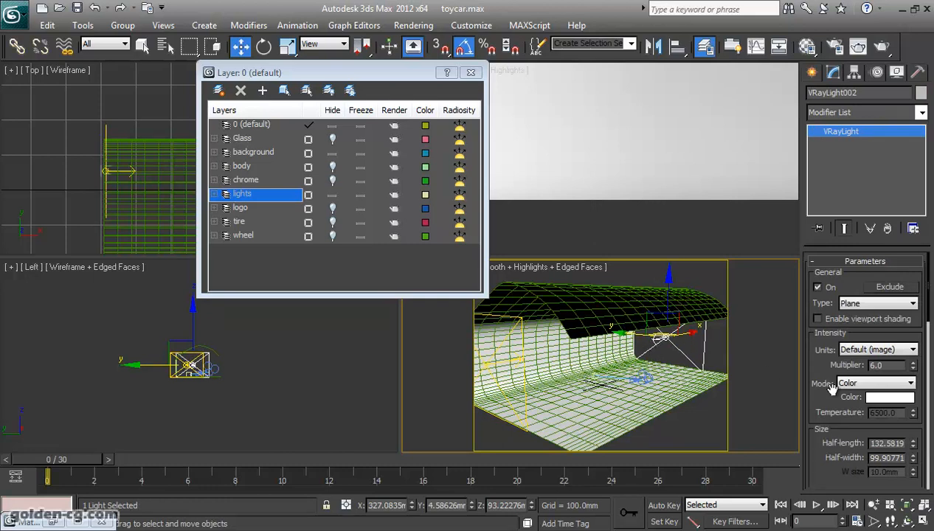
scroll(831, 386, "down", 4)
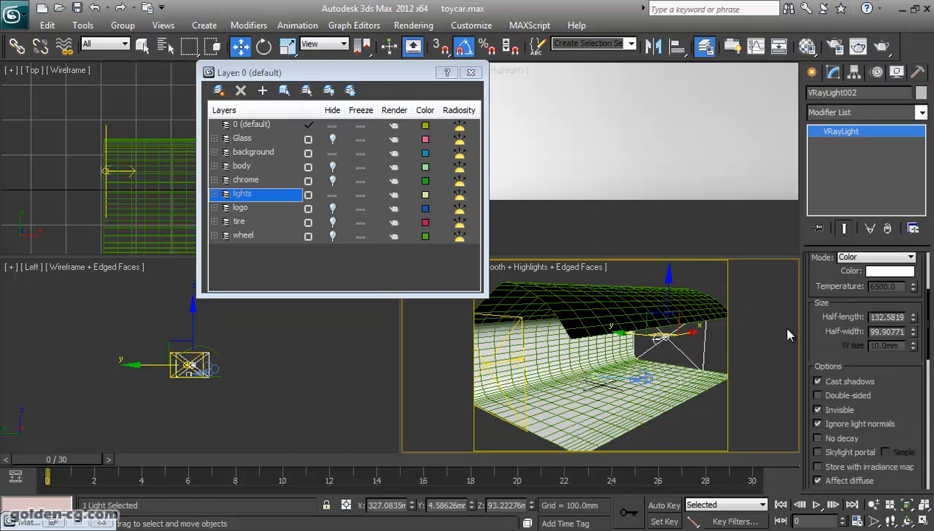
scroll(831, 371, "up", 4)
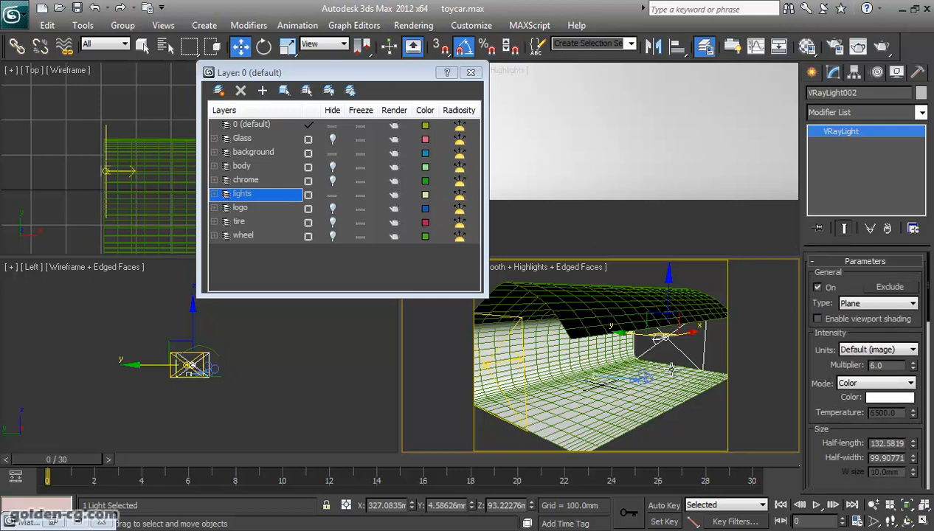
Select the VRay light on the left side of the backdrop and review its multiplier, options and sampling settings.
left_click(525, 399)
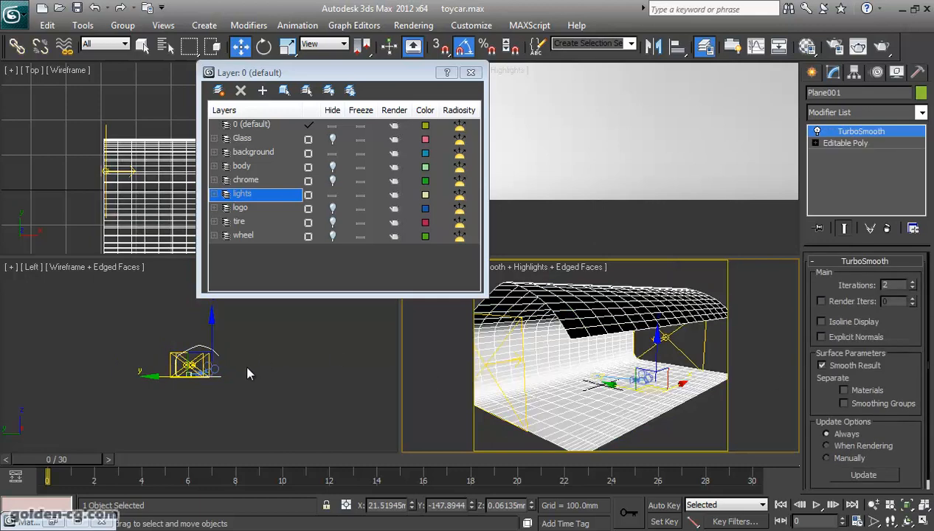
scroll(251, 372, "up", 5)
left_click(151, 387)
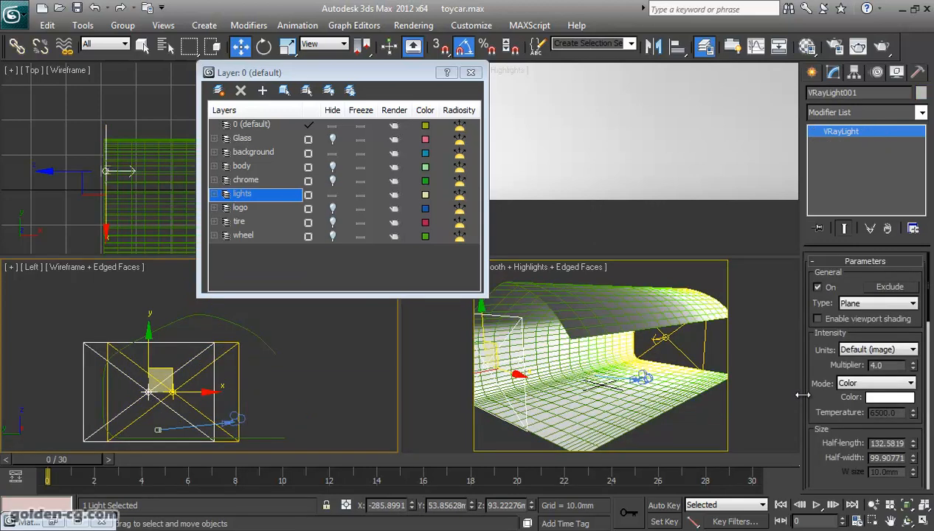
double_click(878, 366)
scroll(833, 354, "down", 4)
scroll(832, 328, "down", 5)
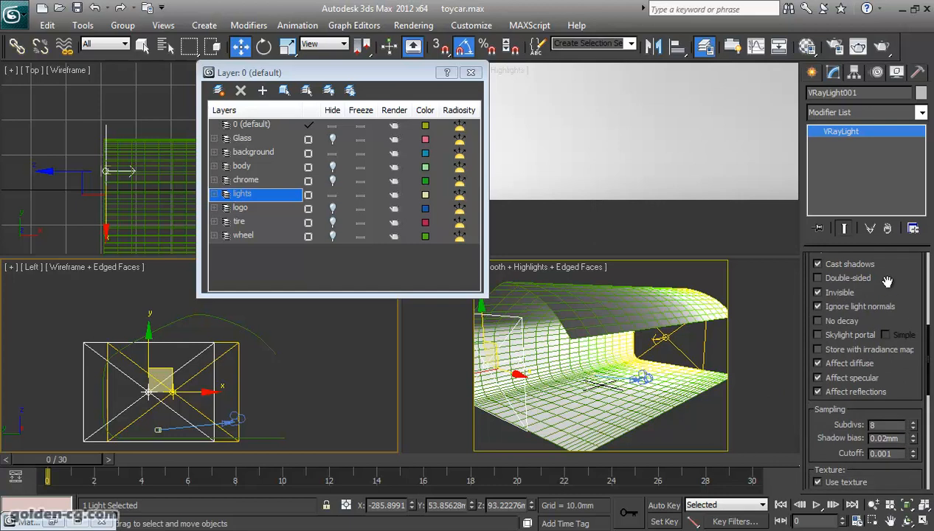
scroll(877, 290, "down", 3)
scroll(896, 284, "up", 3)
scroll(900, 282, "down", 1)
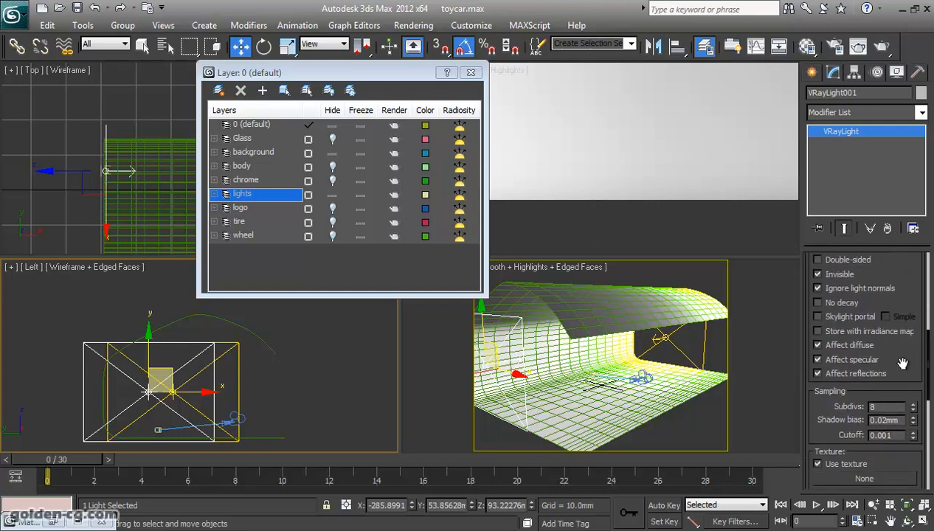
left_click_drag(896, 391, 861, 413)
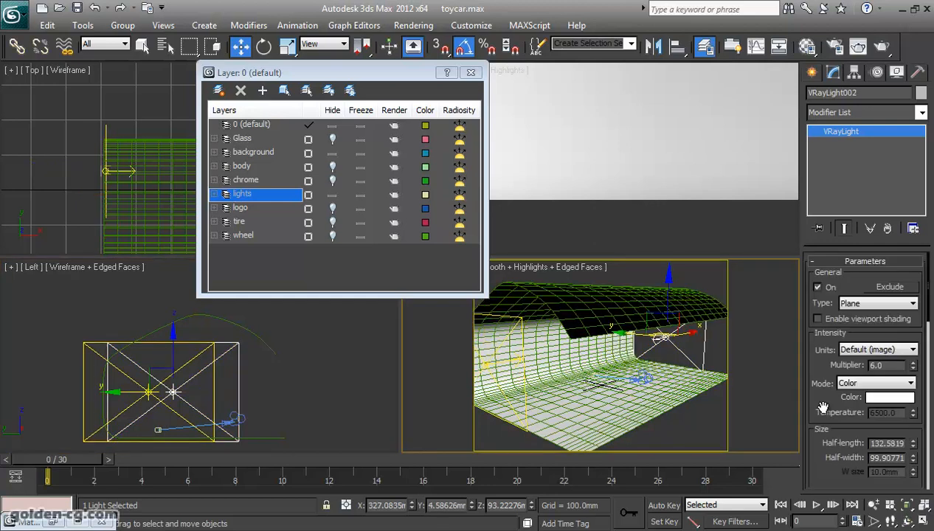
Review the right-side VRay light's parameters and try a multiplier of 5.0 on it.
scroll(843, 430, "down", 6)
scroll(851, 440, "up", 6)
double_click(880, 366)
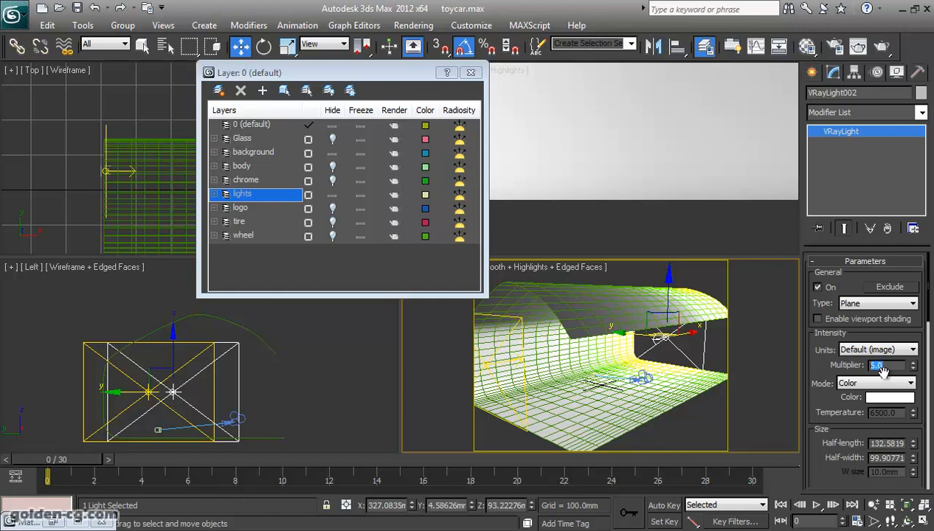
scroll(678, 419, "up", 1)
scroll(664, 414, "down", 3)
middle_click_drag(663, 413, 671, 419)
scroll(671, 416, "up", 3)
scroll(686, 414, "down", 1)
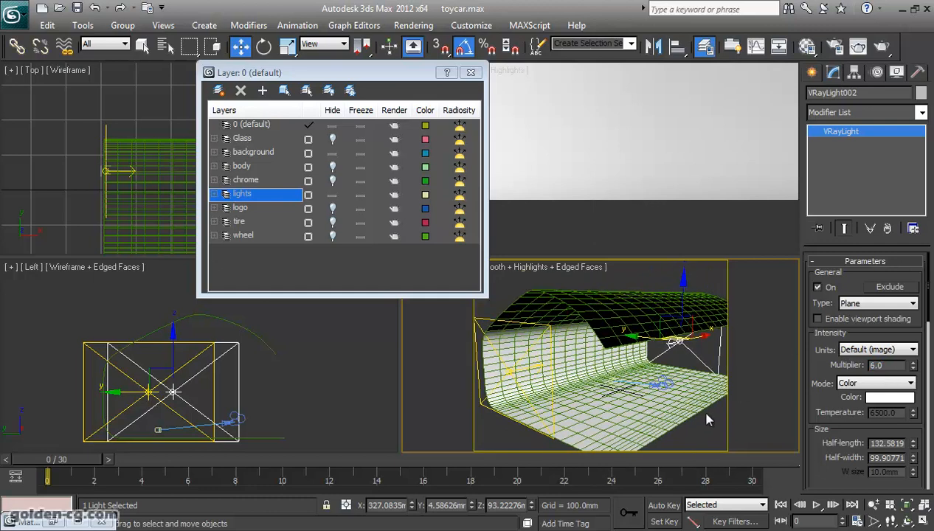
Select the left-side VRay light again and compare its multiplier and placement with the opposite light.
left_click(674, 354)
left_click(688, 354)
left_click(216, 381)
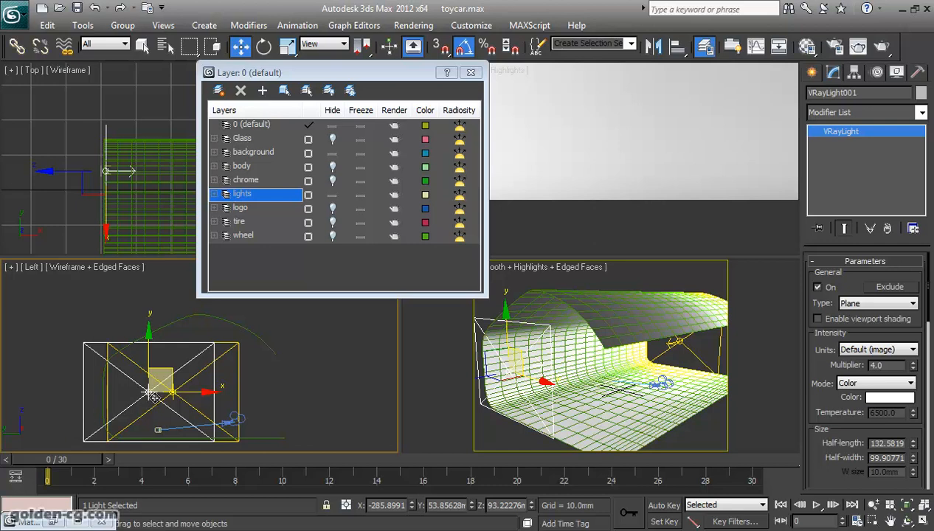
middle_click_drag(112, 392, 131, 383)
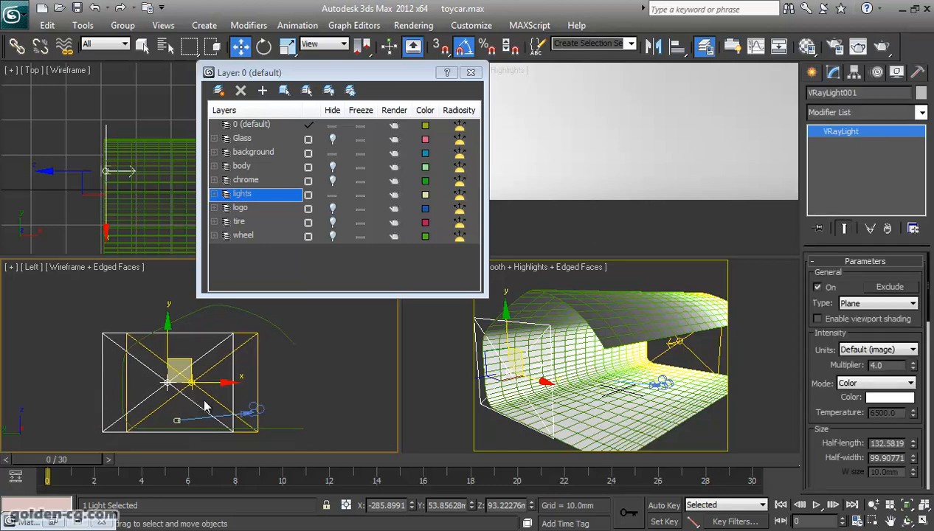
left_click_drag(891, 365, 846, 365)
middle_click_drag(190, 425, 234, 432)
middle_click_drag(208, 384, 213, 410)
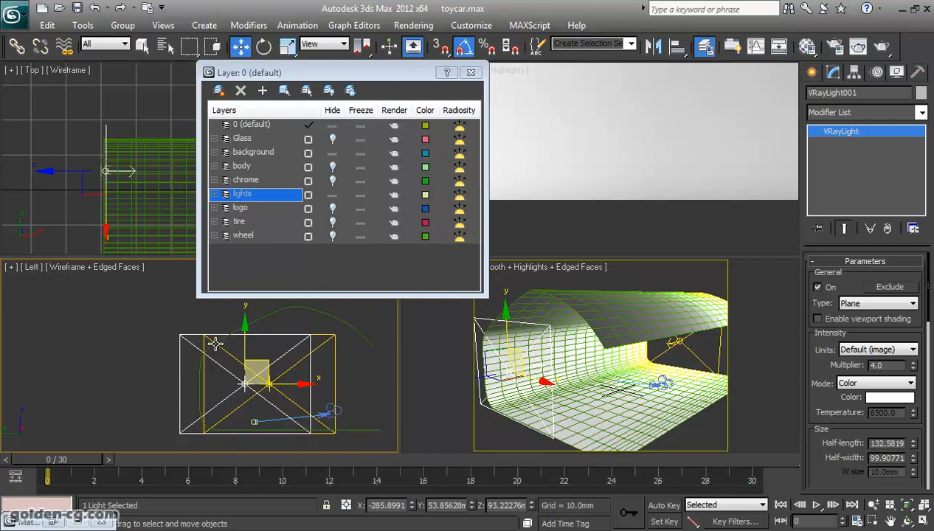
Move the left-side VRay light horizontally in the Left viewport toward the opposite light, to a Y position of about 39 mm.
middle_click_drag(278, 384, 293, 354)
scroll(236, 378, "up", 4)
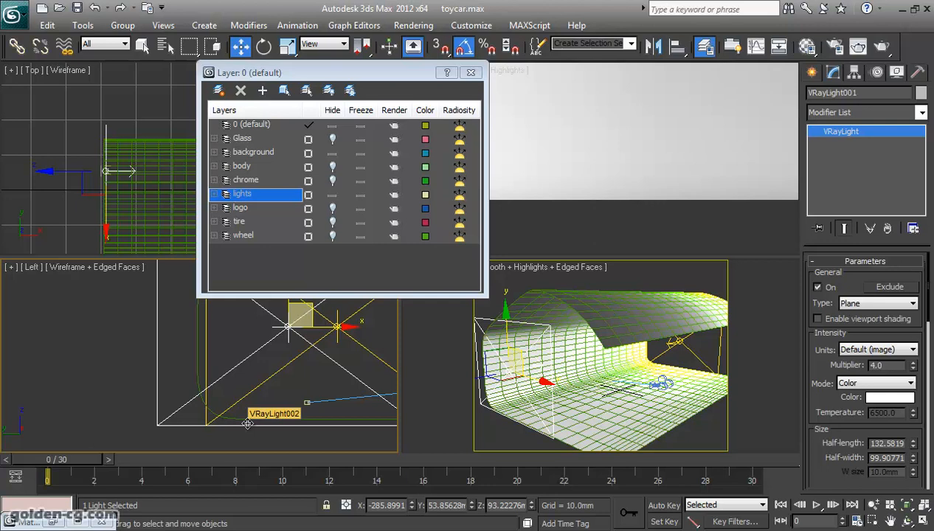
scroll(177, 398, "down", 2)
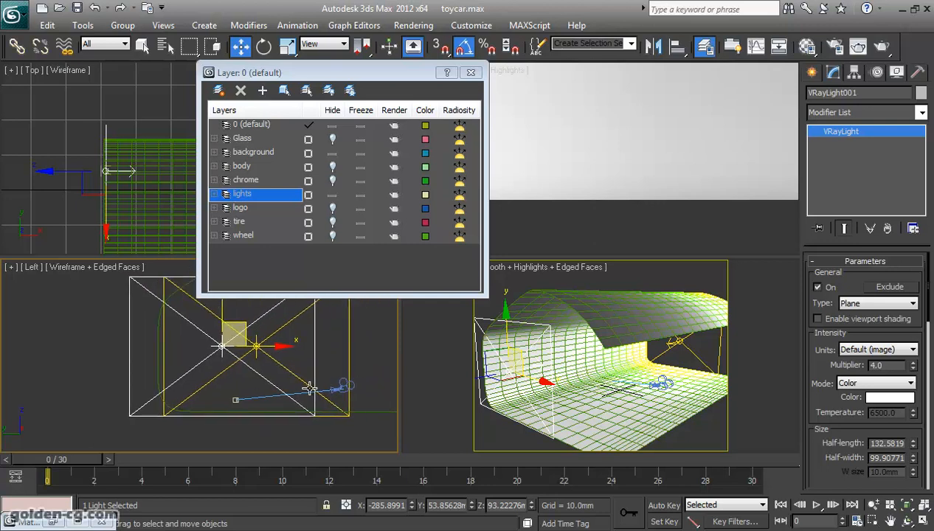
middle_click_drag(297, 384, 302, 403)
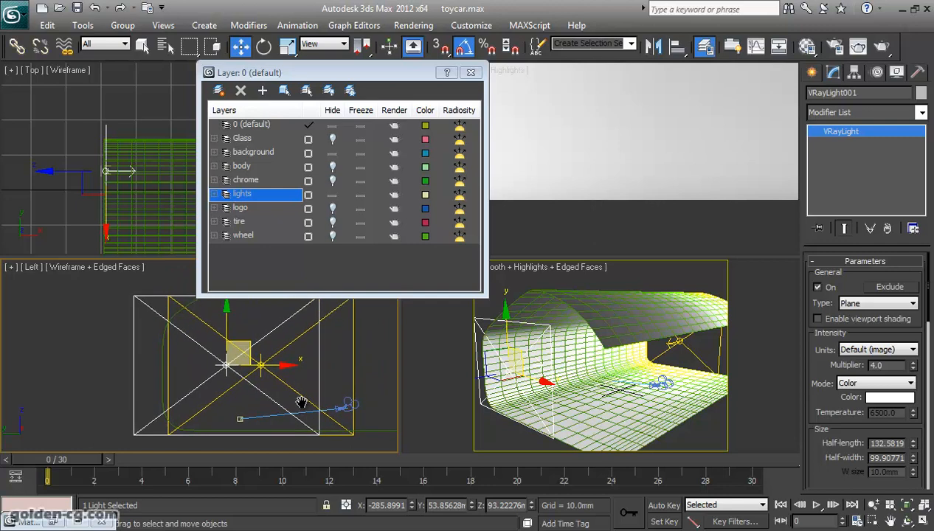
middle_click_drag(244, 408, 246, 421)
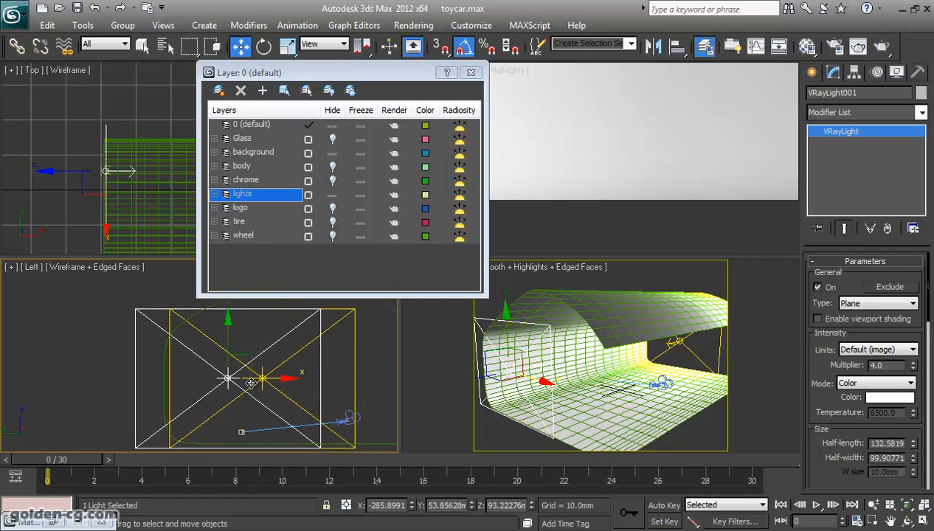
left_click_drag(244, 383, 285, 380)
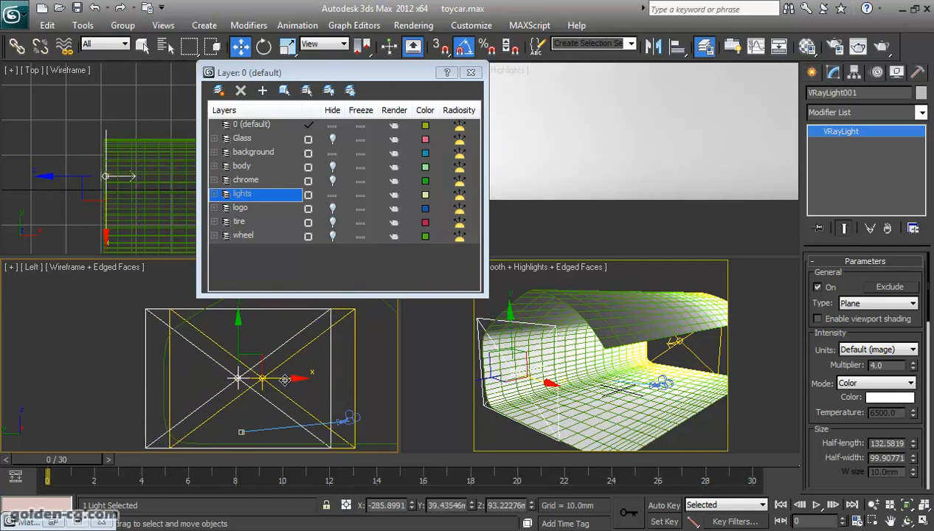
Close the layer manager, review the selected VRay light's size and options, and make the Perspective viewport active.
scroll(274, 385, "down", 1)
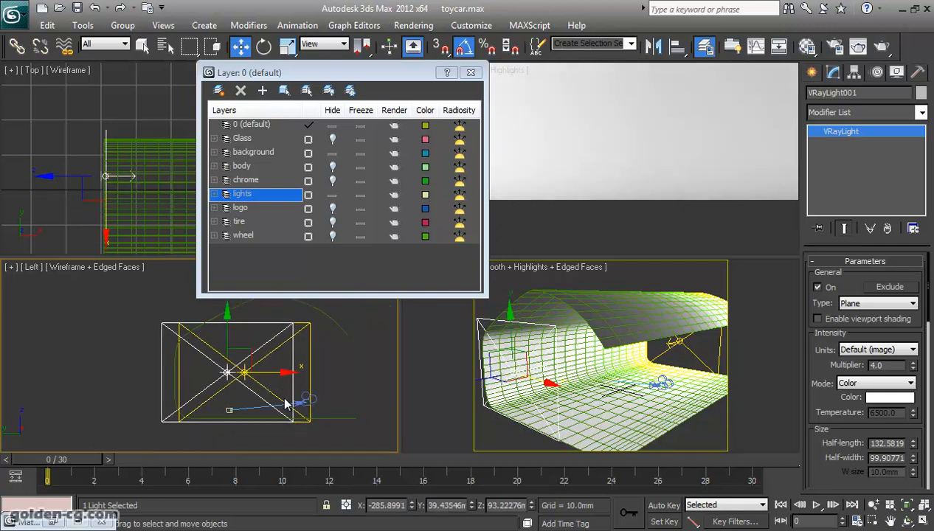
left_click(475, 73)
scroll(838, 384, "down", 5)
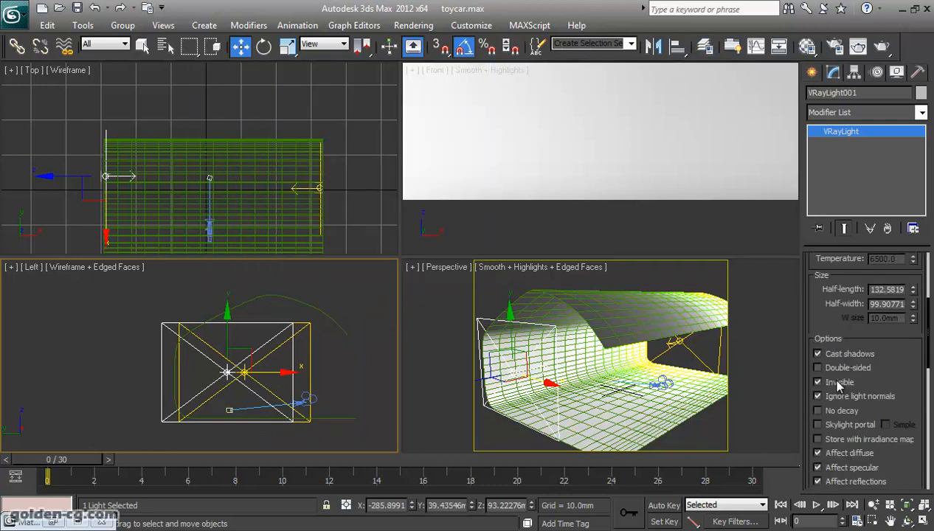
scroll(838, 383, "up", 5)
middle_click(573, 371)
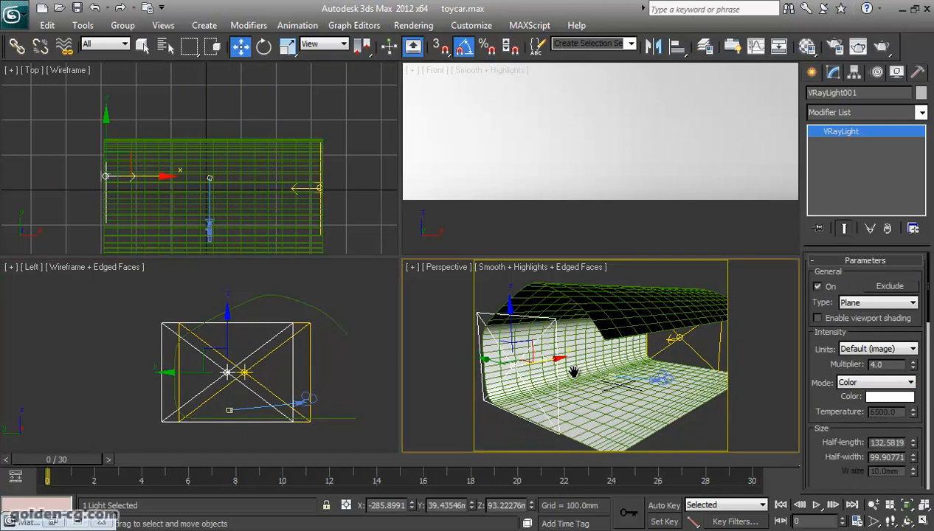
Open the render setup and review the common settings, from output size and render output to the assigned renderer.
left_click(836, 46)
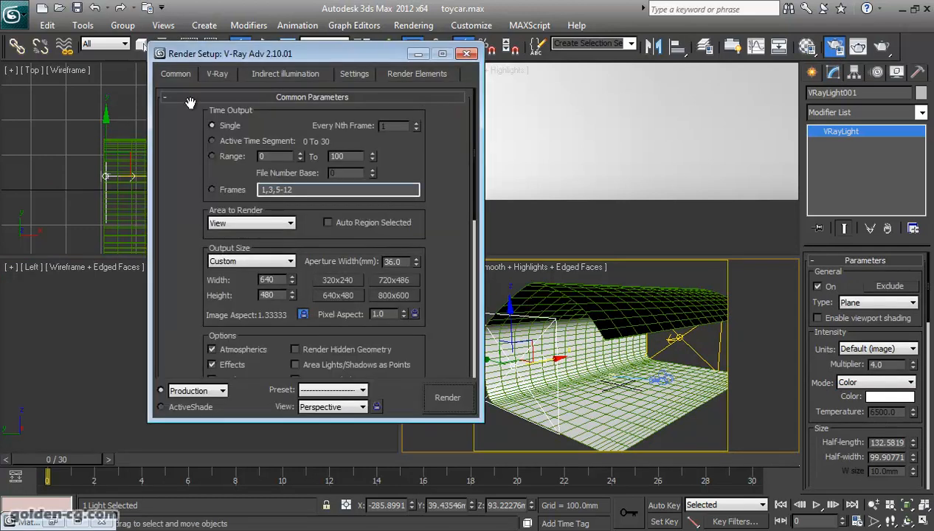
scroll(246, 228, "down", 5)
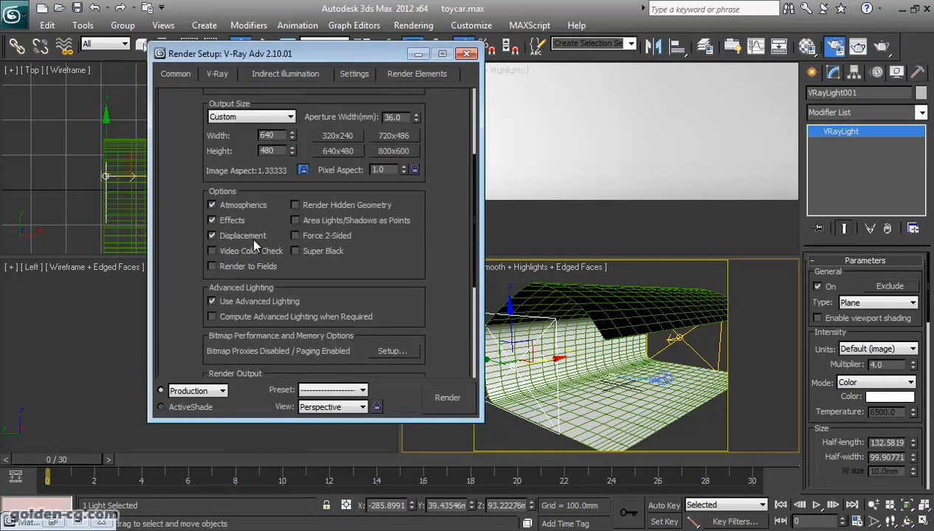
scroll(250, 236, "up", 5)
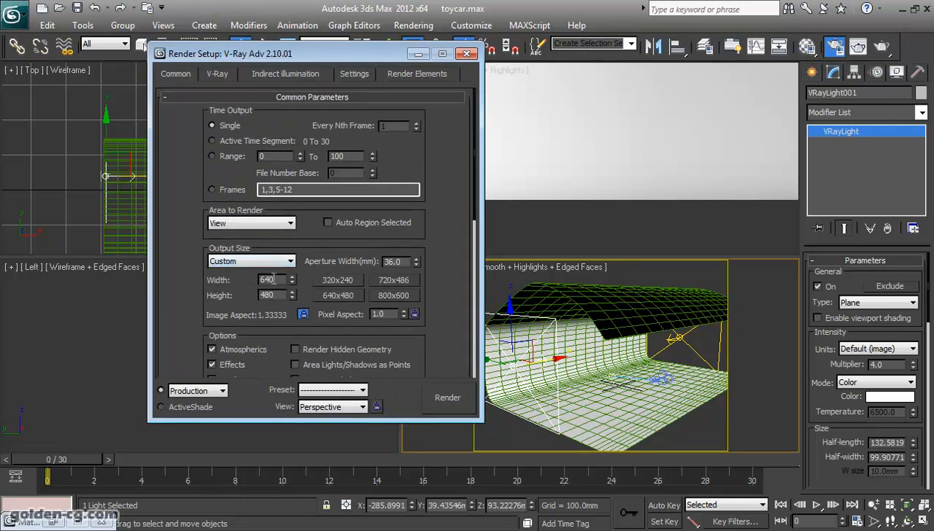
left_click_drag(189, 275, 189, 213)
scroll(221, 236, "down", 5)
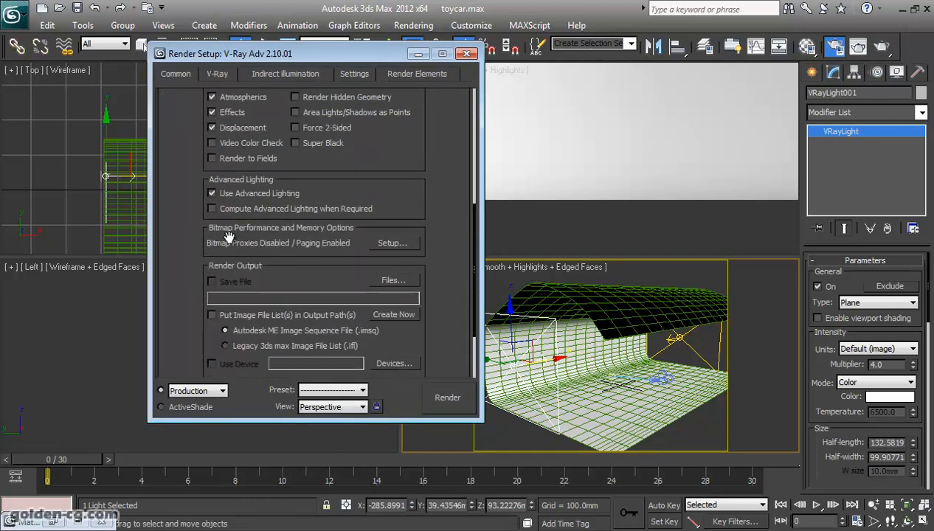
left_click(330, 369)
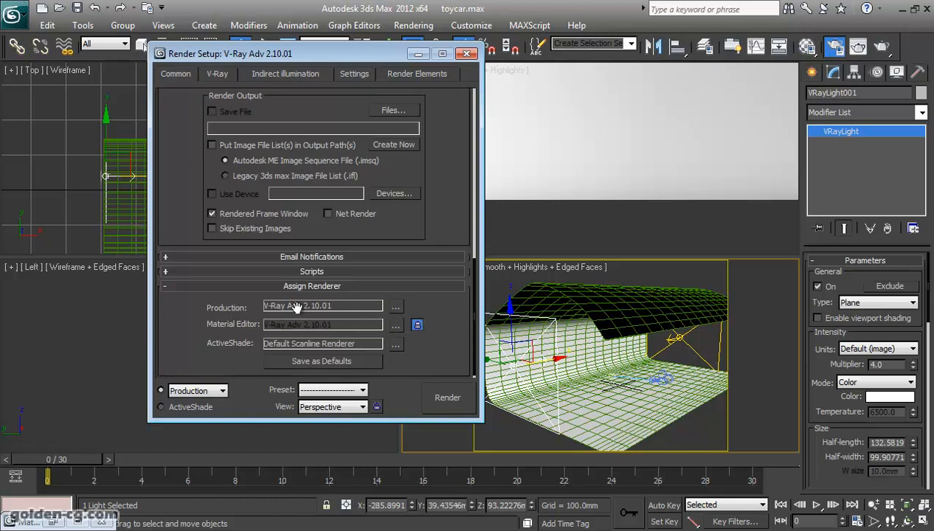
scroll(236, 221, "up", 4)
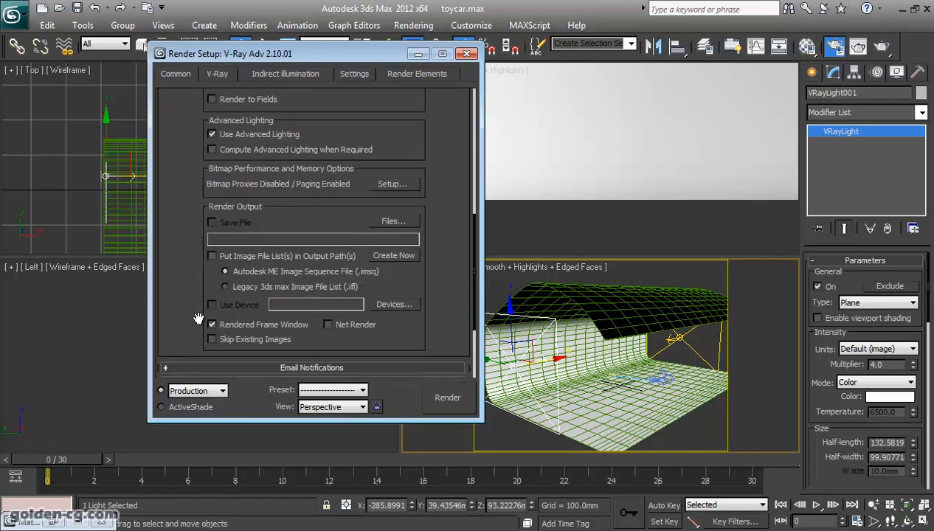
Review the V-Ray frame buffer and global switches settings in the render setup.
left_click(217, 75)
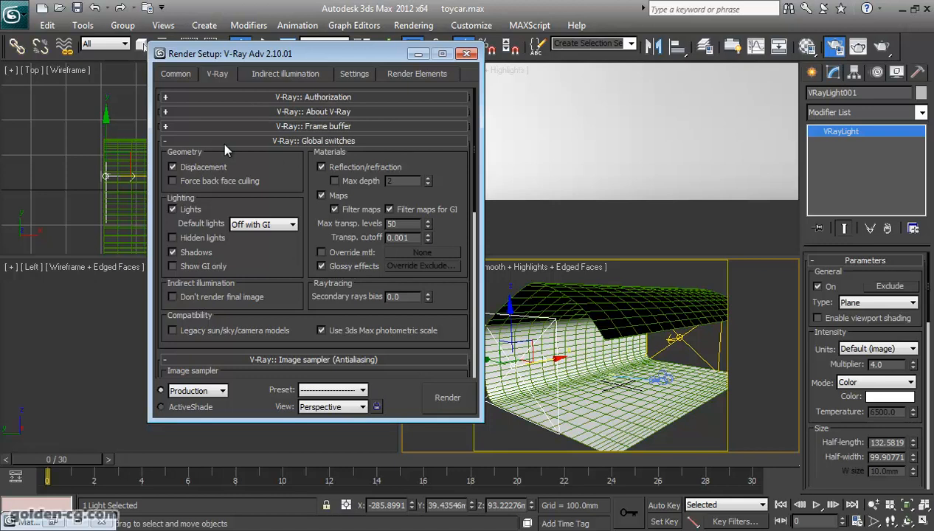
left_click(306, 126)
left_click(308, 127)
scroll(280, 177, "down", 2)
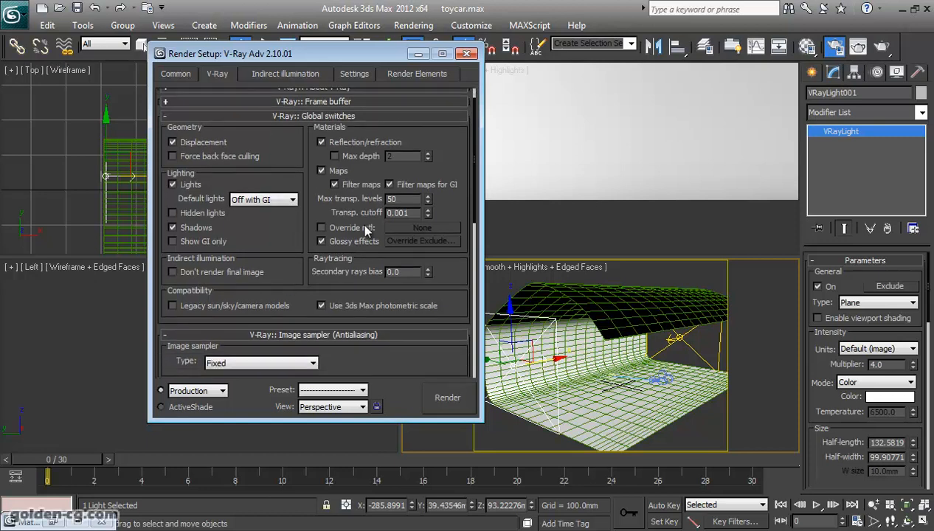
Try the Adaptive DMC image sampler, inspect its subdivision settings, and return the sampler type to Fixed.
scroll(365, 236, "down", 10)
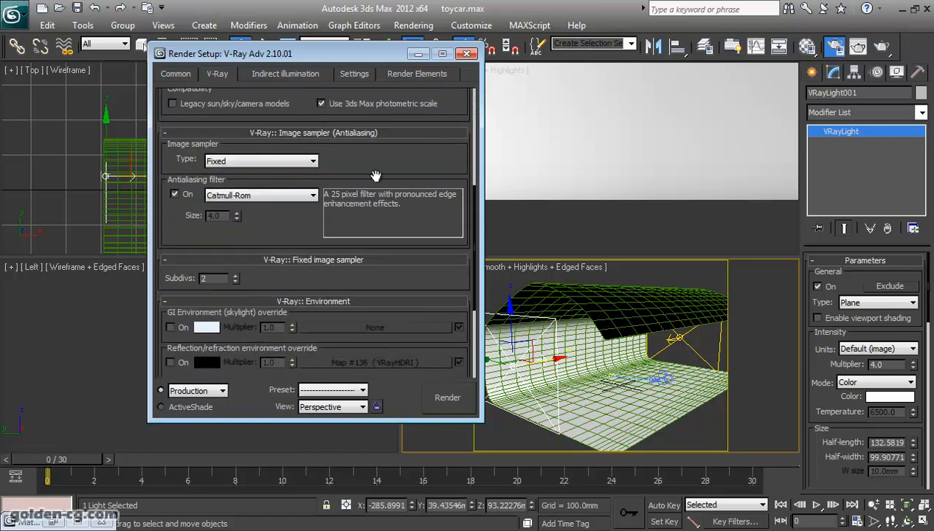
left_click(302, 162)
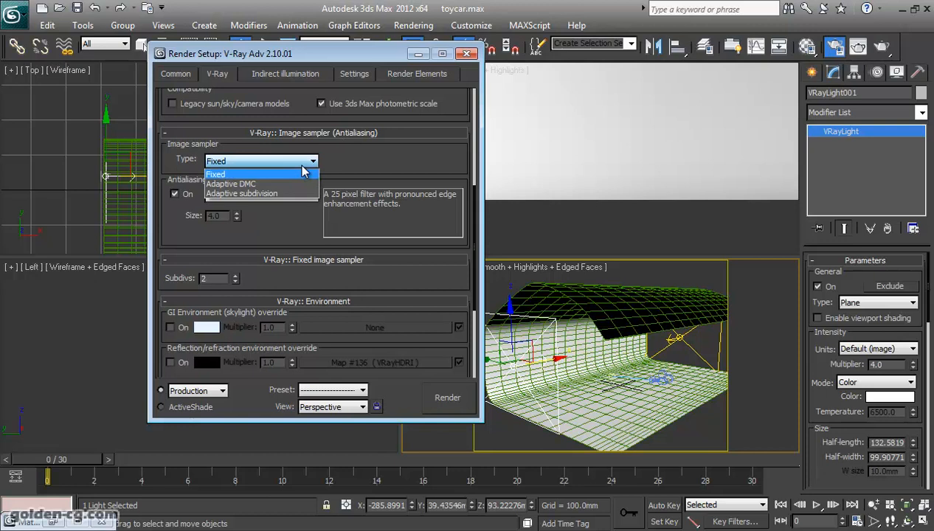
left_click(257, 185)
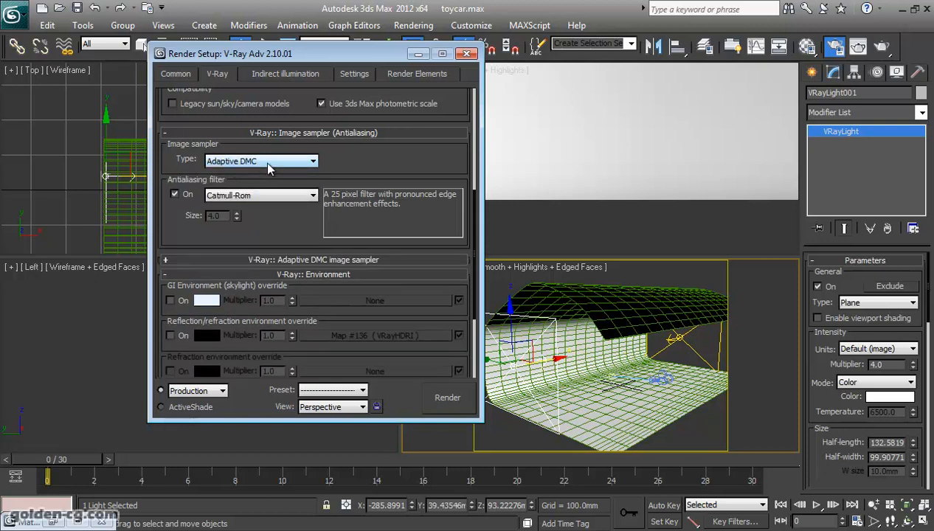
left_click(272, 260)
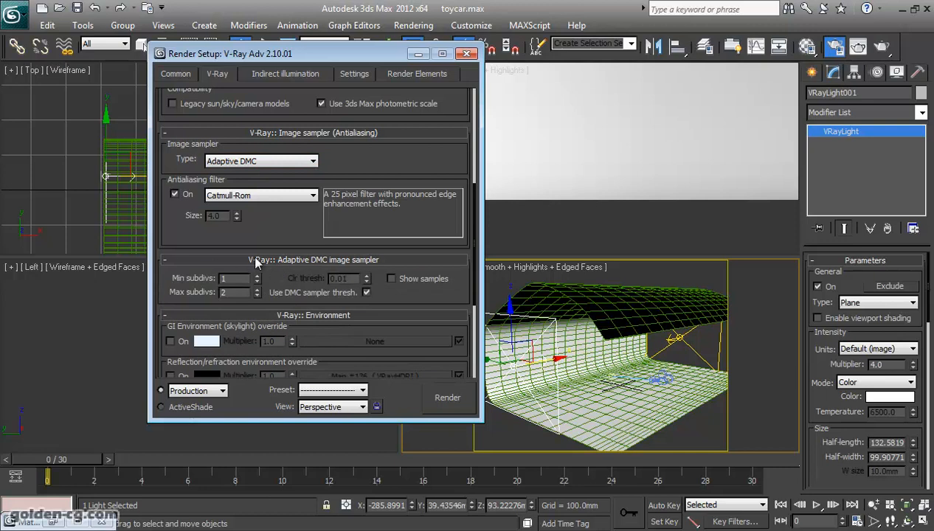
left_click(267, 162)
left_click(267, 172)
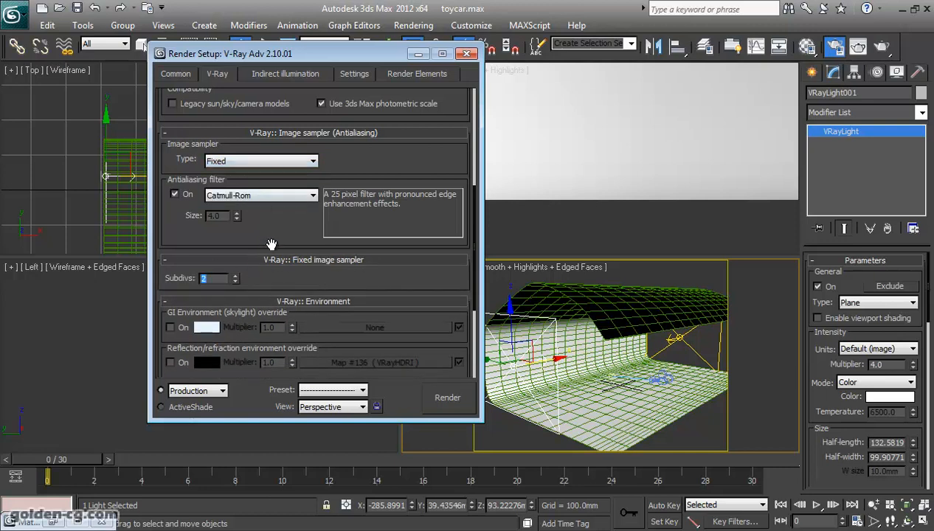
Review the Fixed image sampler's subdivs and the V-Ray environment override settings.
scroll(272, 194, "down", 2)
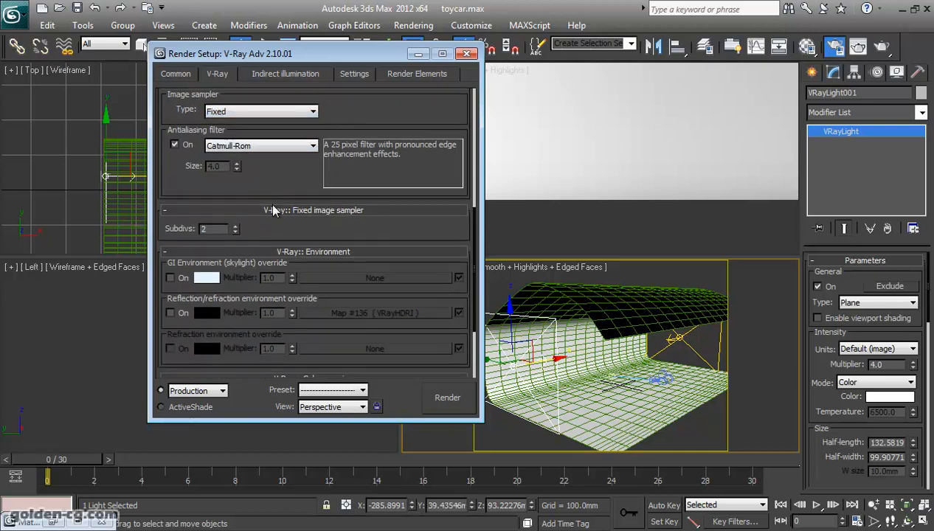
left_click_drag(275, 190, 276, 138)
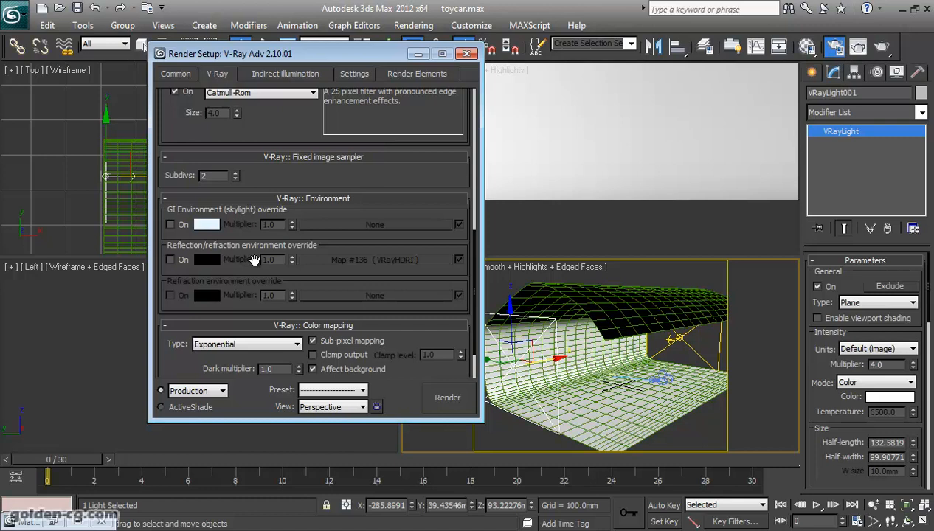
left_click_drag(254, 259, 253, 205)
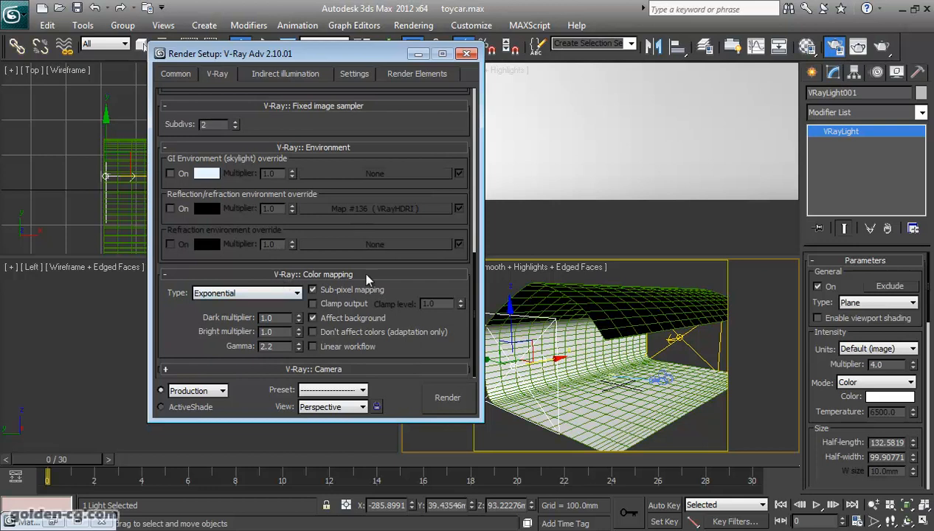
Examine the color mapping types, keep Exponential, and check the dark multiplier, bright multiplier and gamma.
left_click(251, 295)
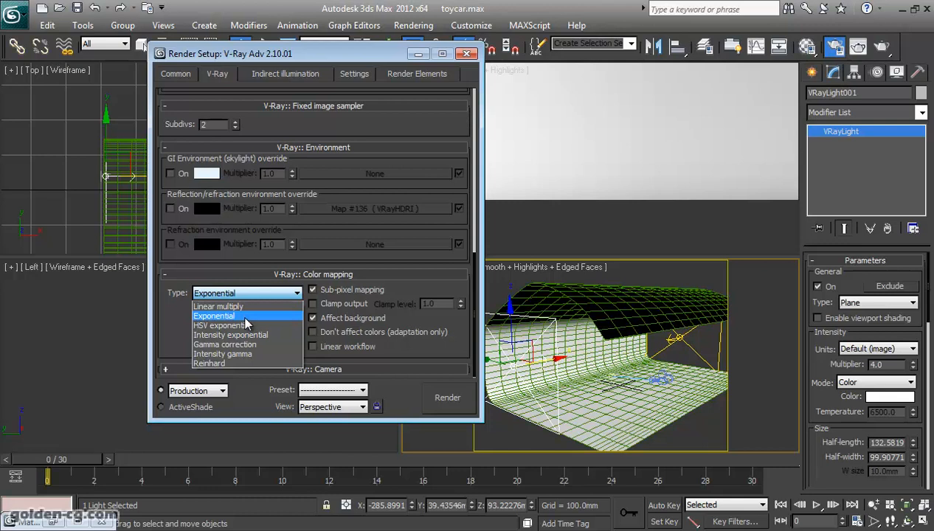
left_click(244, 316)
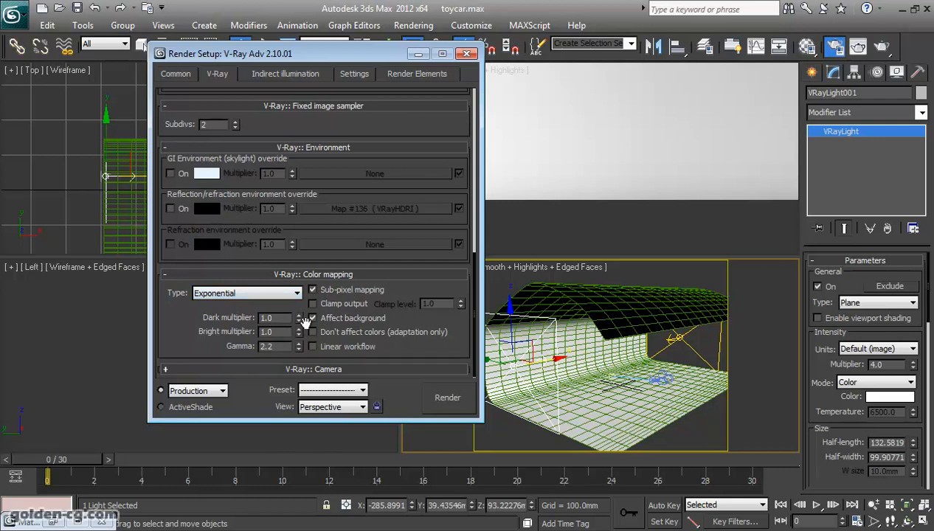
left_click_drag(285, 319, 244, 334)
left_click_drag(271, 346, 239, 337)
left_click(221, 332)
Review the indirect illumination settings, including the primary and secondary GI engines, the irradiance map and the light cache.
left_click(292, 74)
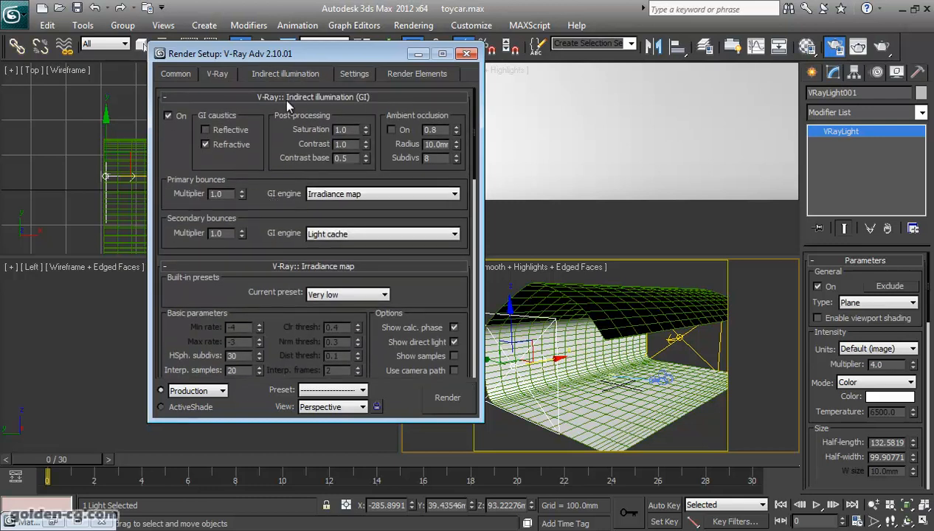
scroll(266, 178, "down", 2)
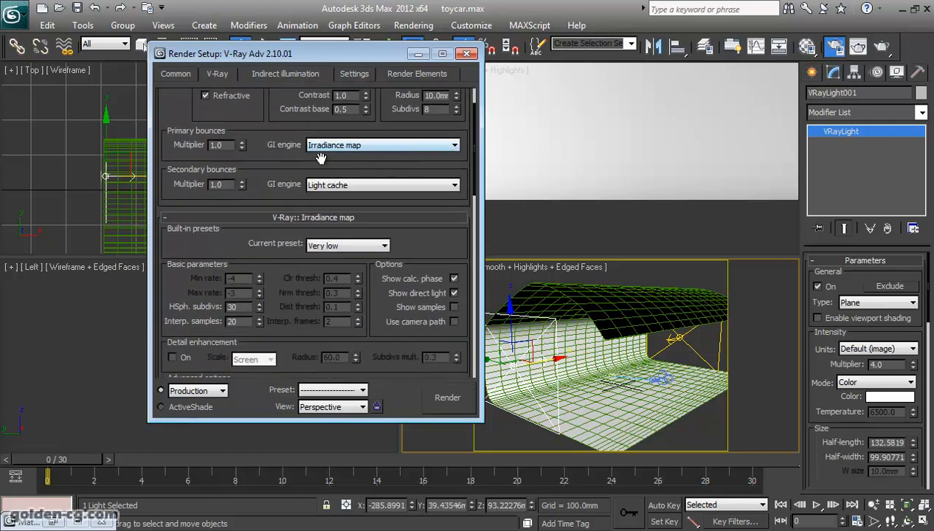
scroll(329, 157, "down", 2)
scroll(304, 206, "down", 4)
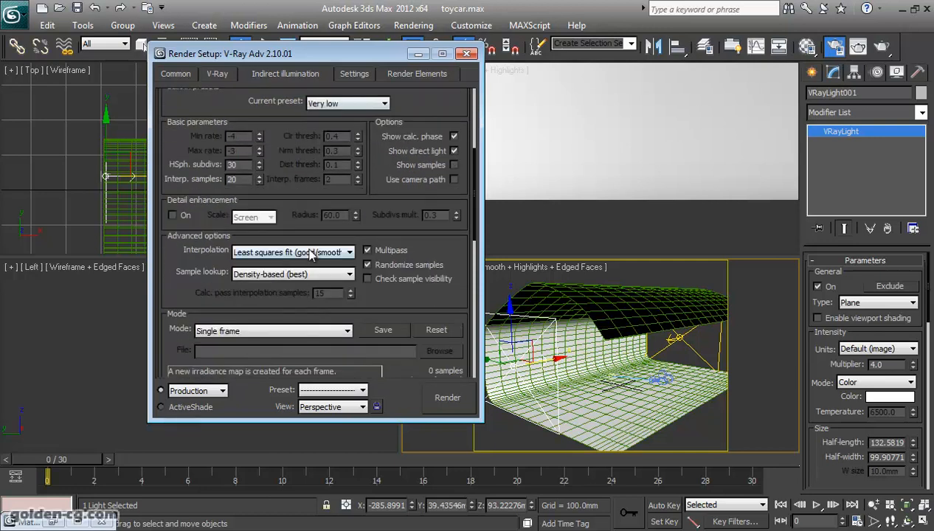
scroll(309, 254, "down", 10)
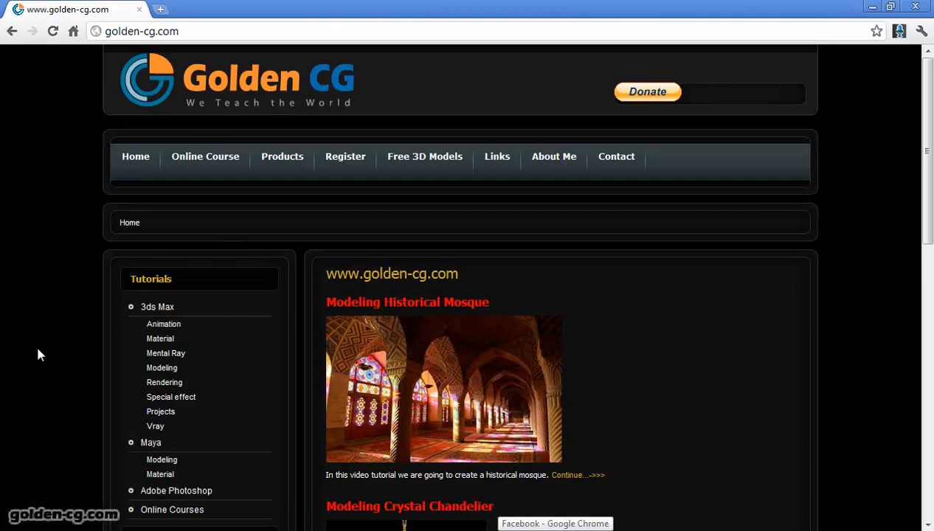
Switch to the golden-cg.com site in Chrome and open the VRay for Architecture course from its online courses.
scroll(39, 345, "down", 4)
scroll(37, 351, "up", 2)
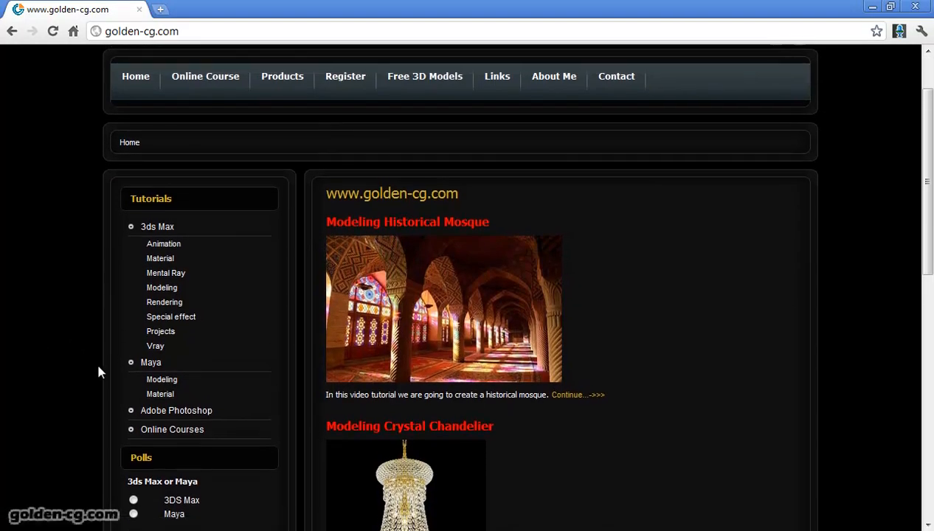
left_click(181, 435)
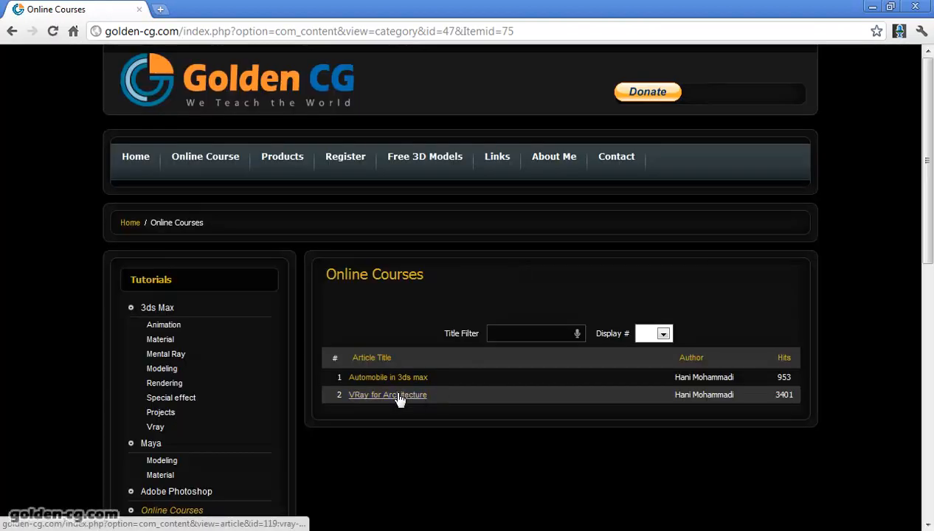
left_click(399, 397)
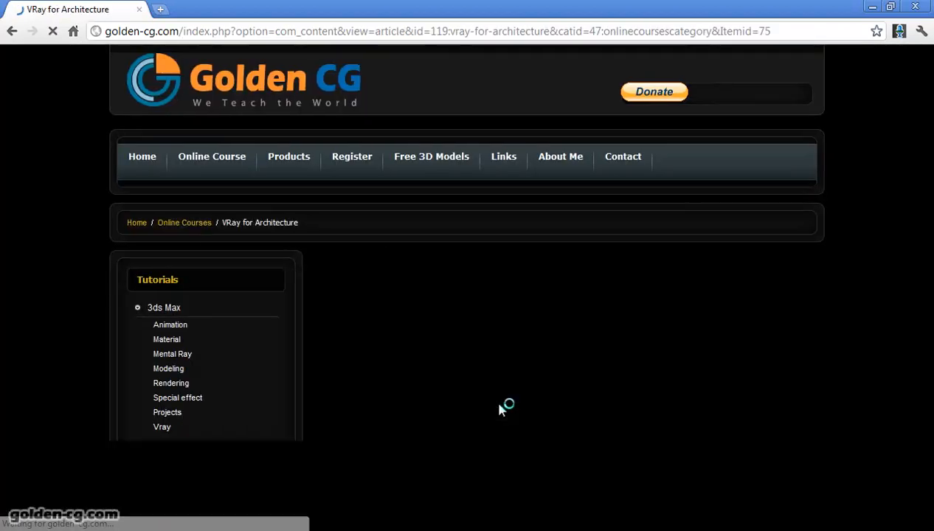
Look through the class list of the VRay for Architecture course down to the rendering and lighting classes.
scroll(499, 409, "down", 5)
scroll(499, 410, "up", 3)
scroll(460, 312, "up", 1)
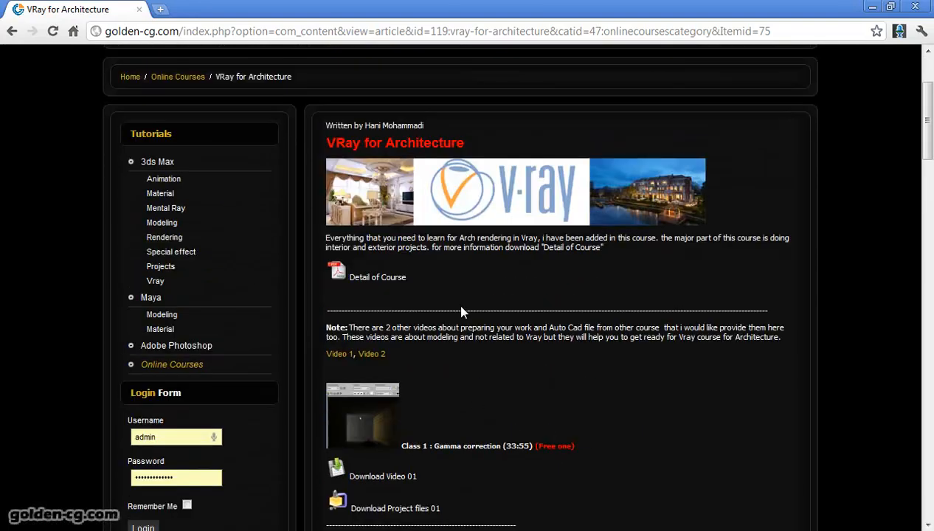
scroll(463, 313, "down", 3)
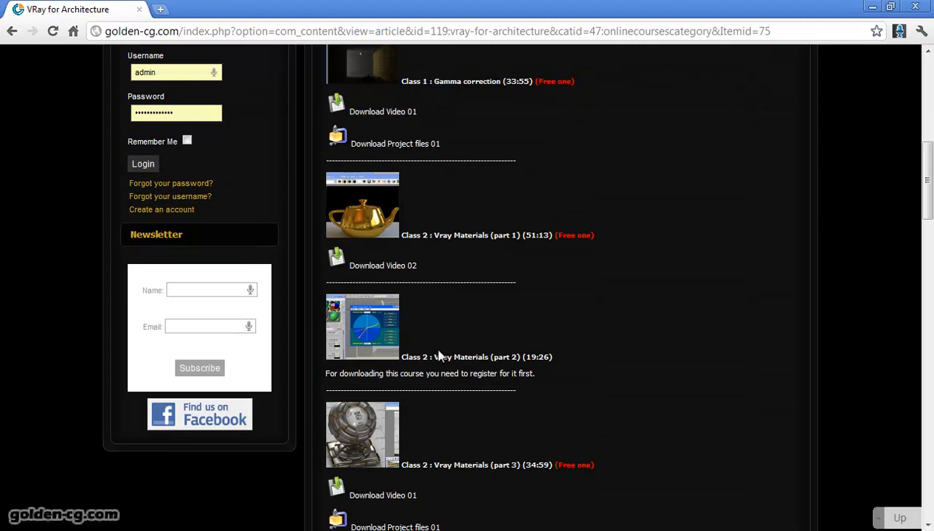
scroll(439, 352, "down", 2)
scroll(391, 372, "down", 6)
scroll(394, 347, "down", 4)
Highlight the Irradiance map title of the Class 4 part 4 rendering video and look back over the earlier classes.
scroll(400, 375, "up", 2)
left_click_drag(415, 301, 664, 299)
left_click(612, 303)
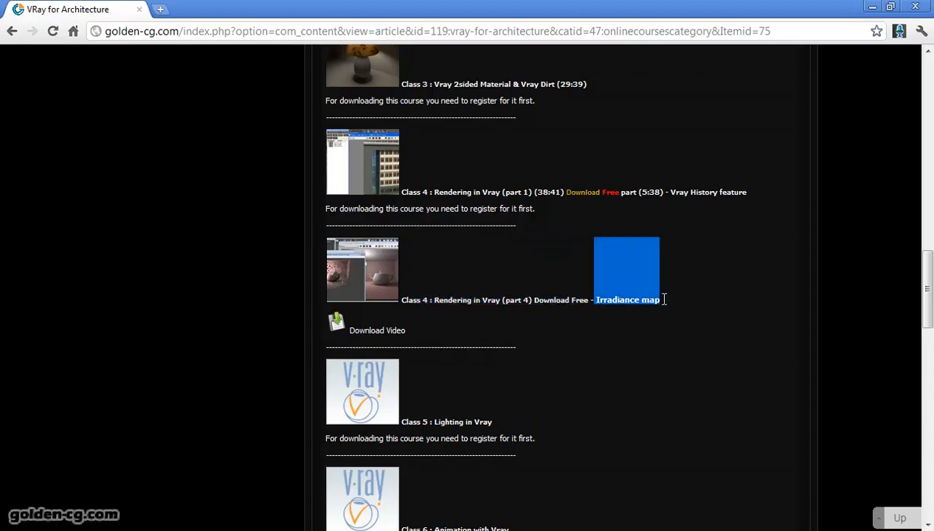
scroll(505, 367, "up", 1)
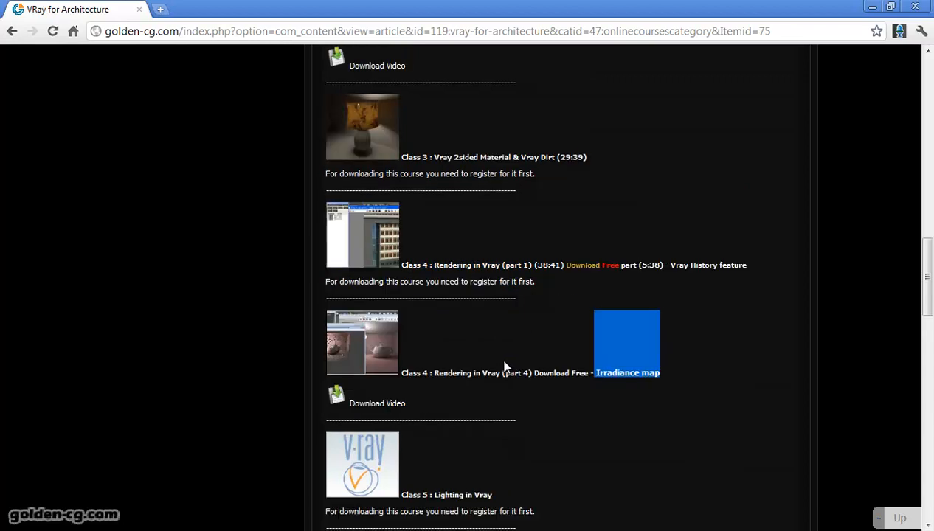
scroll(506, 367, "up", 8)
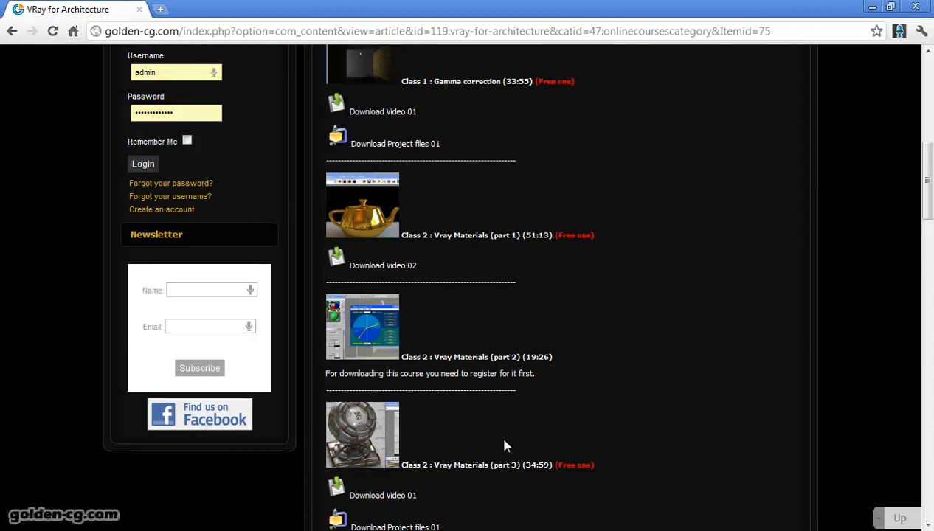
Switch back to 3ds Max and move the Render Setup dialog away from the Top viewport.
key("alt+Tab")
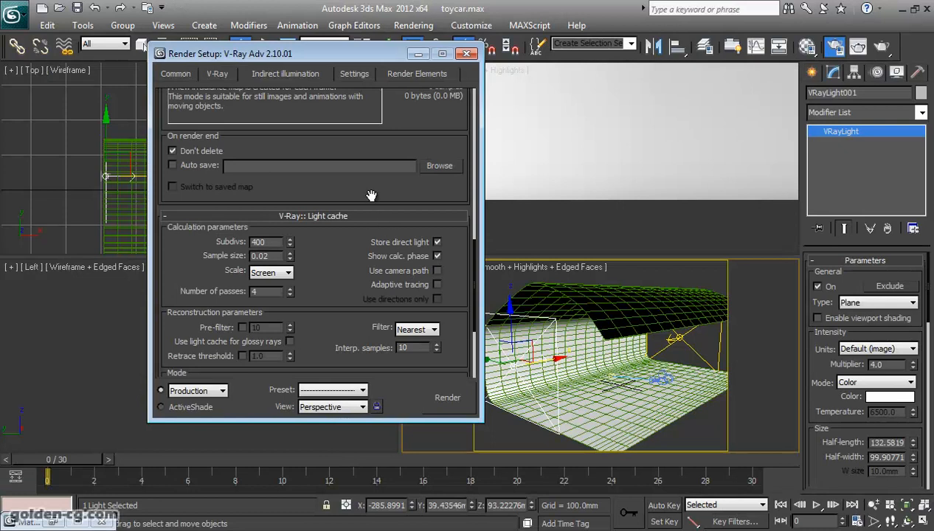
left_click_drag(347, 58, 388, 136)
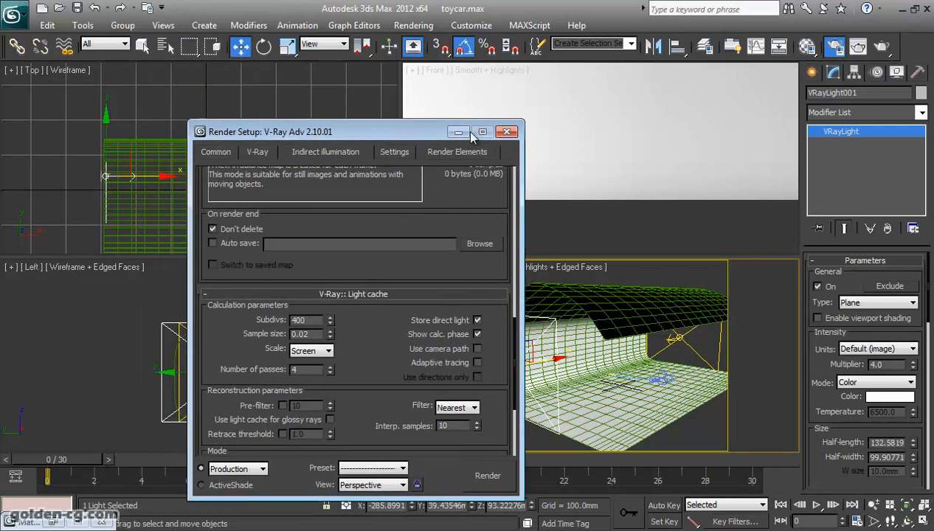
Close the render settings and select the curved backdrop plane in the Perspective viewport.
left_click(507, 134)
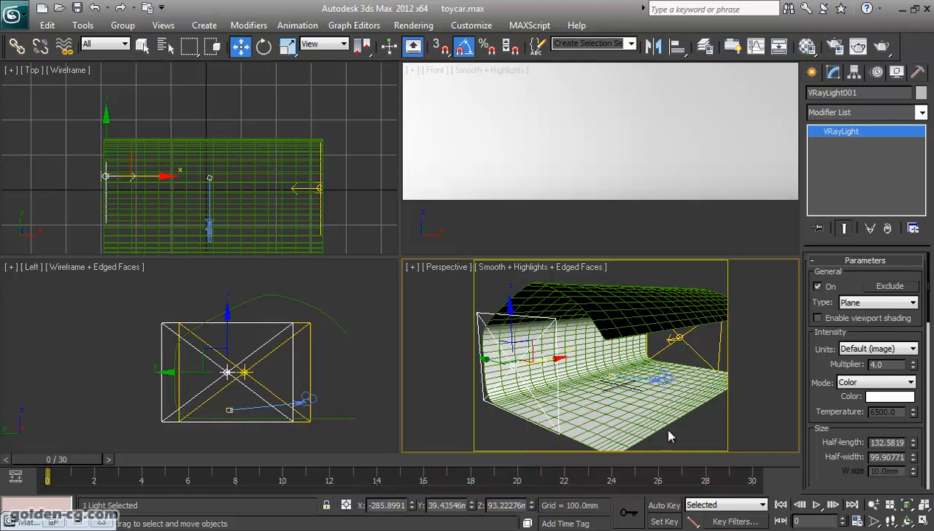
left_click(696, 441)
left_click(660, 378)
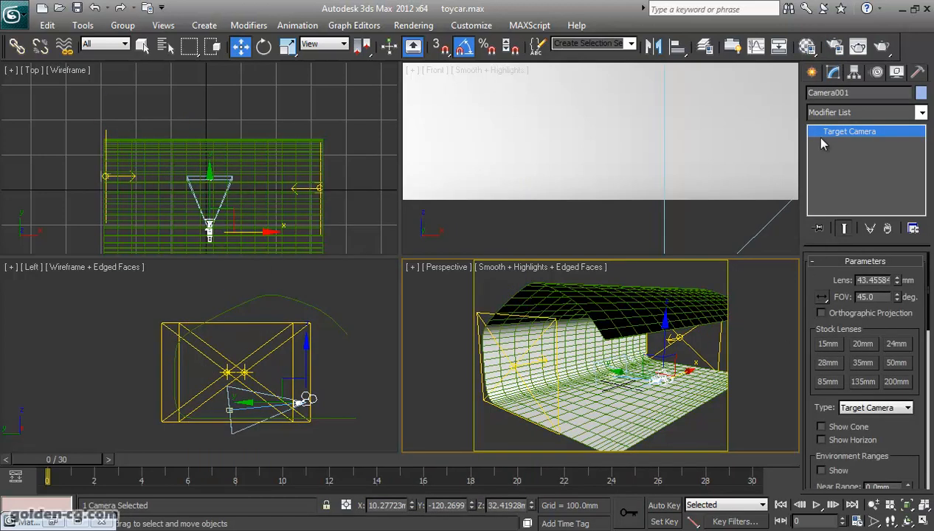
left_click(790, 225)
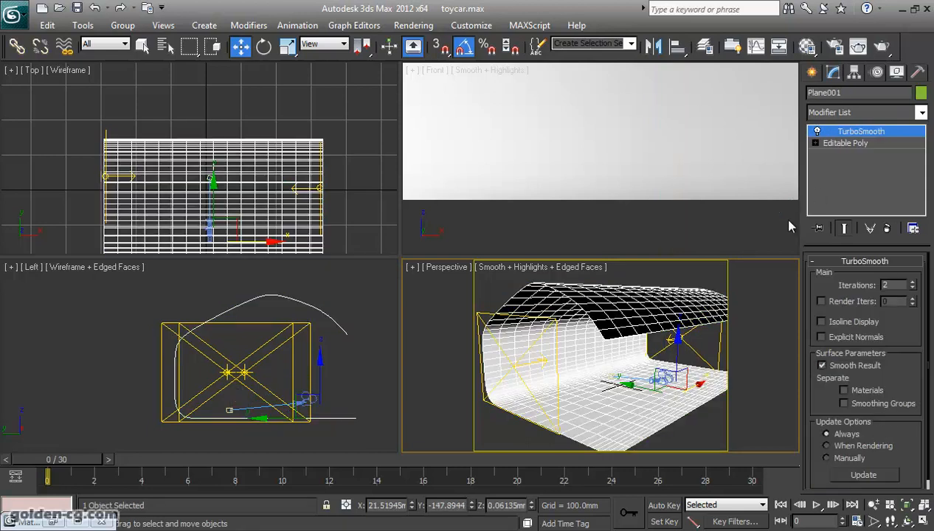
Check the white diffuse color of the 12 - Default VRayMtl in the Material Editor, keeping RGB 255, 255, 255.
left_click(809, 47)
left_click_drag(701, 74, 162, 37)
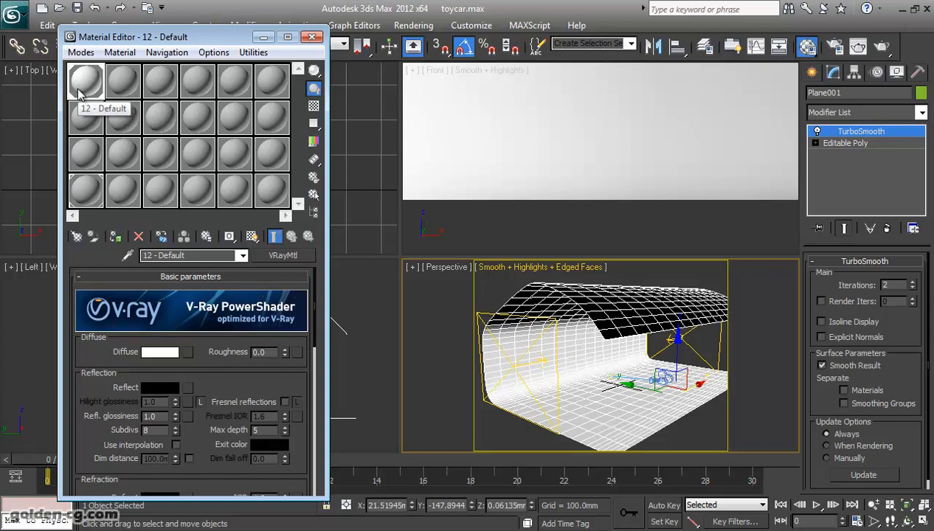
left_click(159, 351)
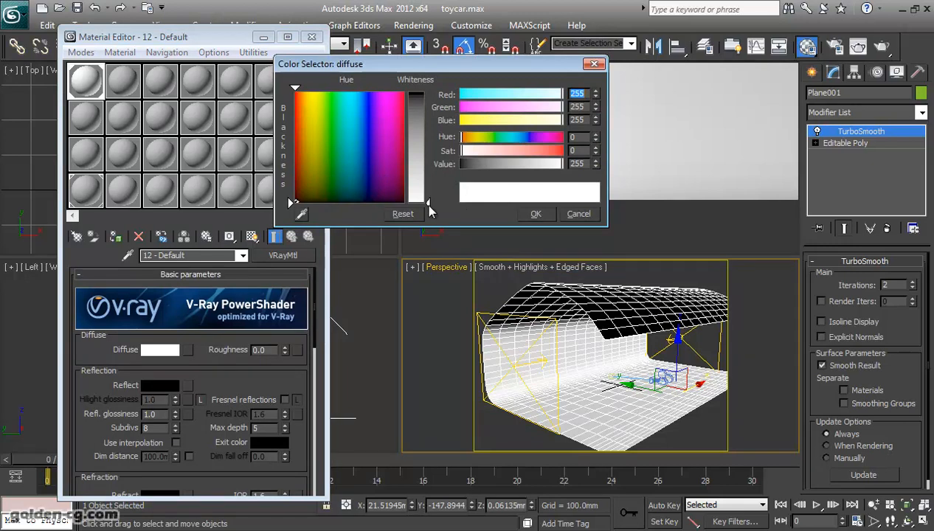
left_click(534, 213)
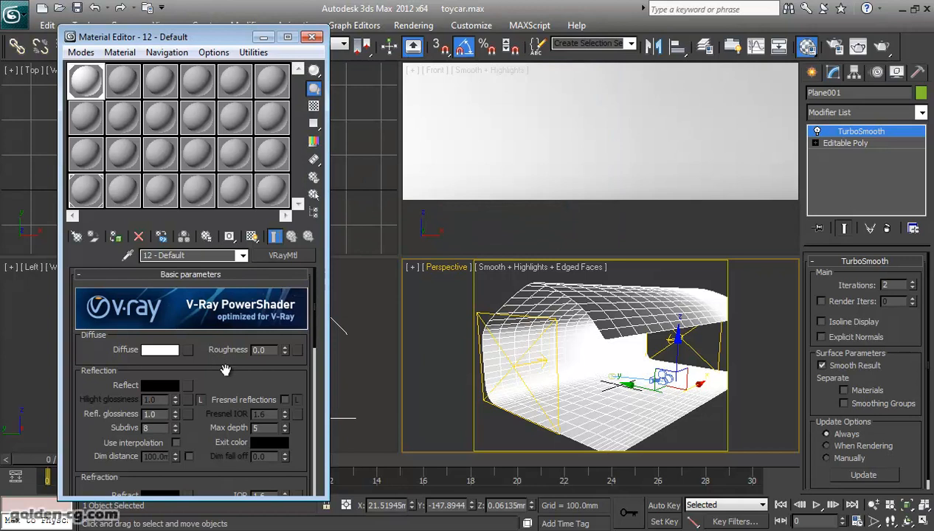
key("ctrl+d")
left_click(549, 301)
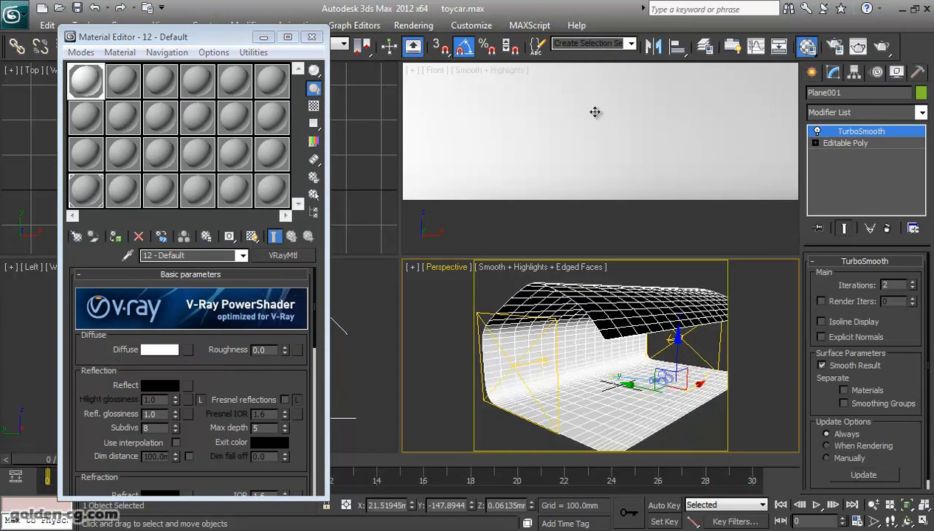
Open the layer manager, unhide the body layer and bring the car body into view in the Front viewport.
left_click(704, 46)
left_click_drag(331, 80, 349, 173)
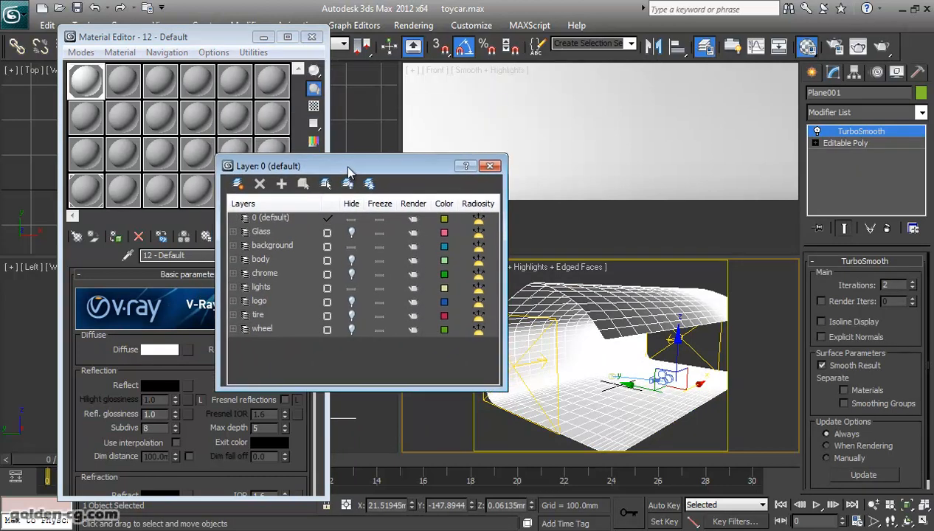
left_click(352, 261)
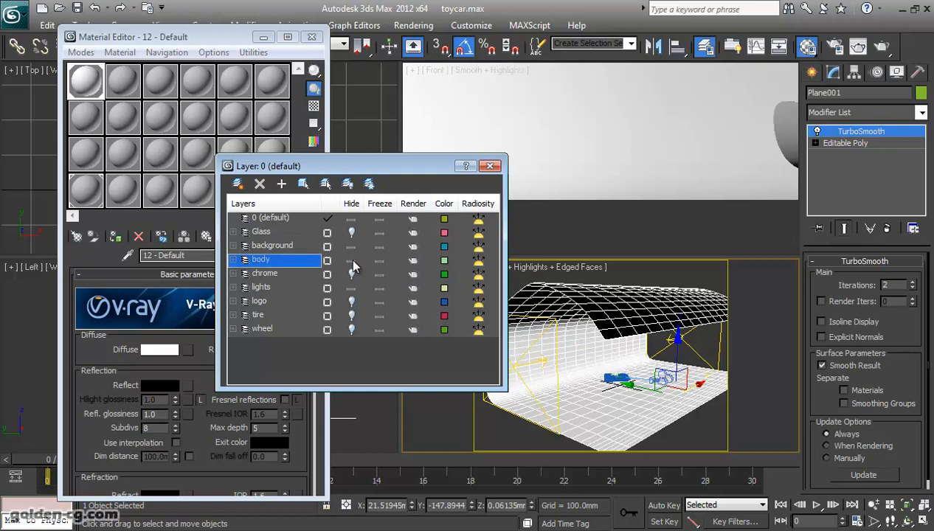
scroll(709, 192, "down", 4)
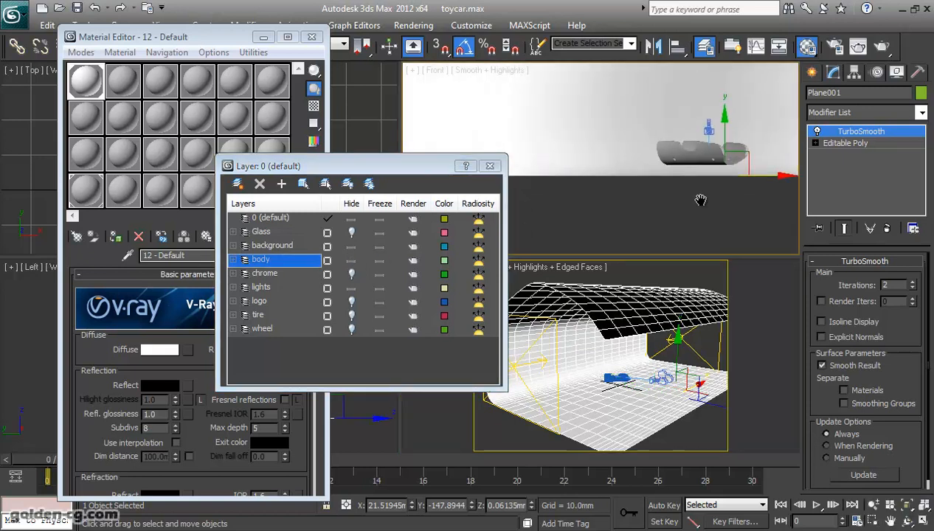
scroll(726, 199, "up", 2)
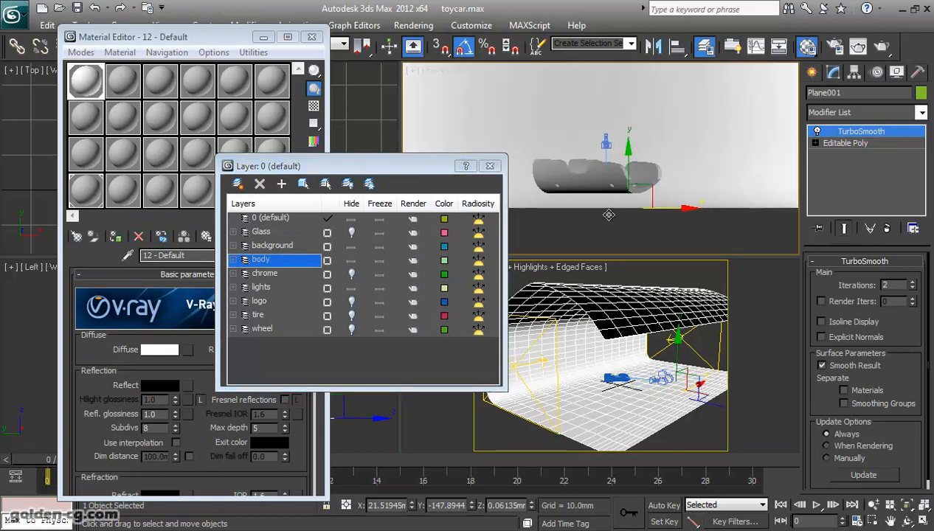
Unhide the Glass, chrome, logo, tire and wheel layers and examine the complete car up close.
left_click(351, 233)
left_click(351, 274)
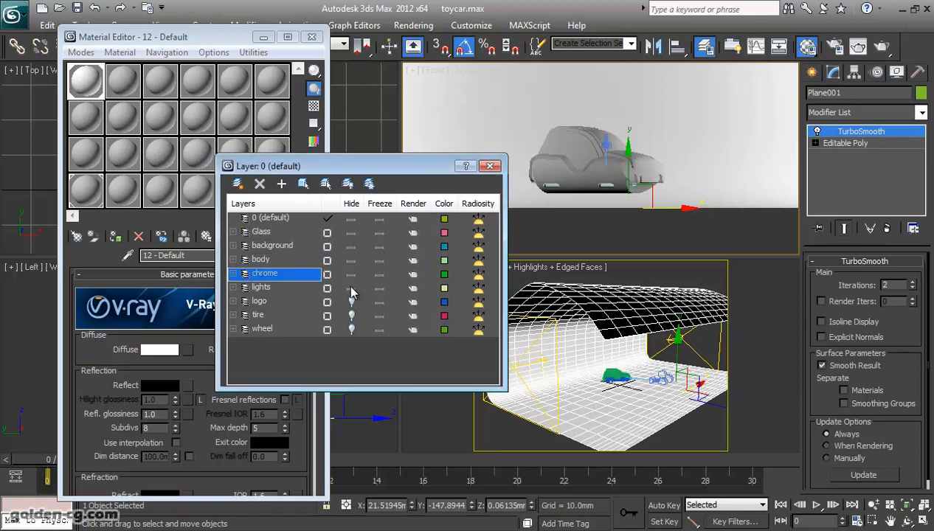
left_click(351, 301)
left_click(351, 315)
left_click(351, 329)
middle_click_drag(629, 188, 582, 202, "alt")
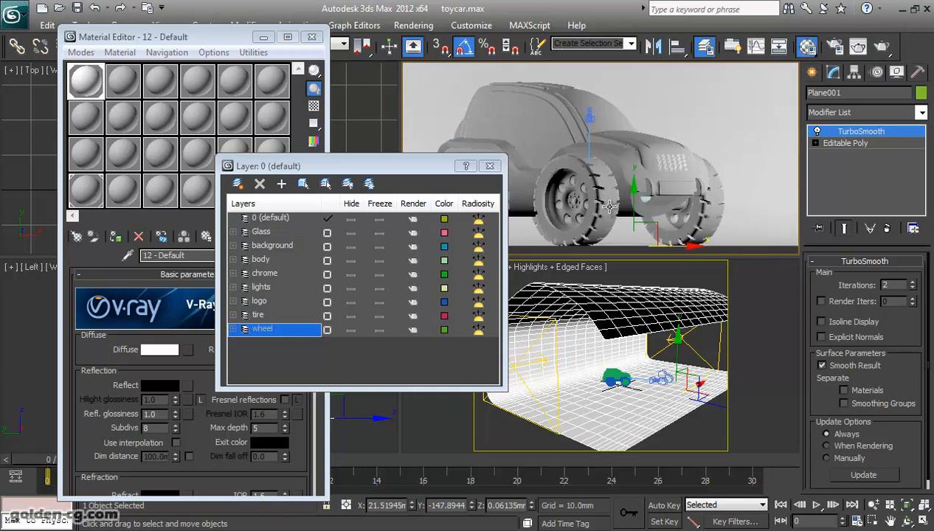
scroll(597, 207, "up", 5)
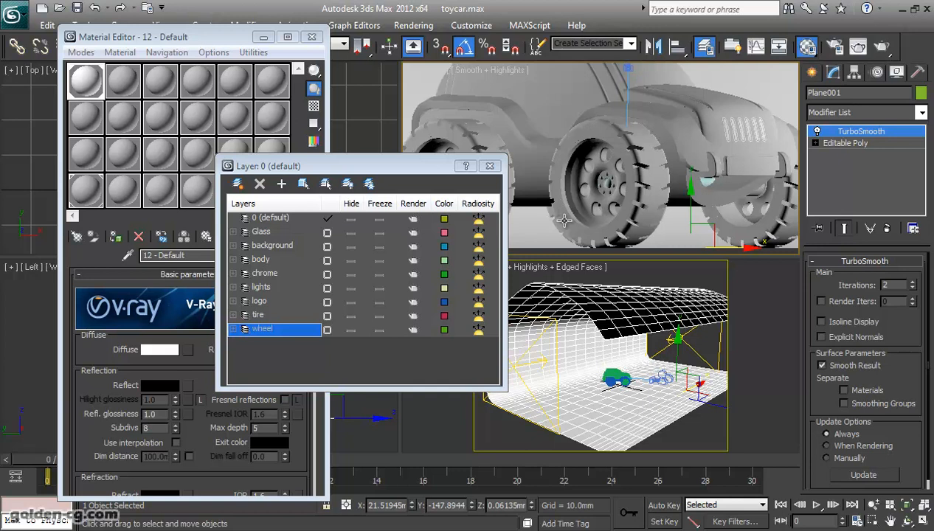
middle_click_drag(601, 199, 618, 201)
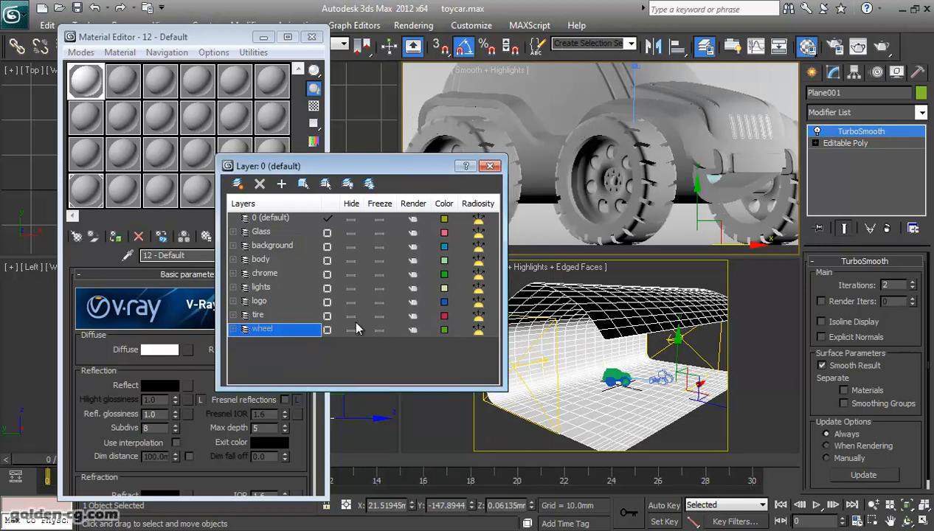
Hide the tire and wheel layers and select the two capsule objects at the car's underside.
left_click(351, 316)
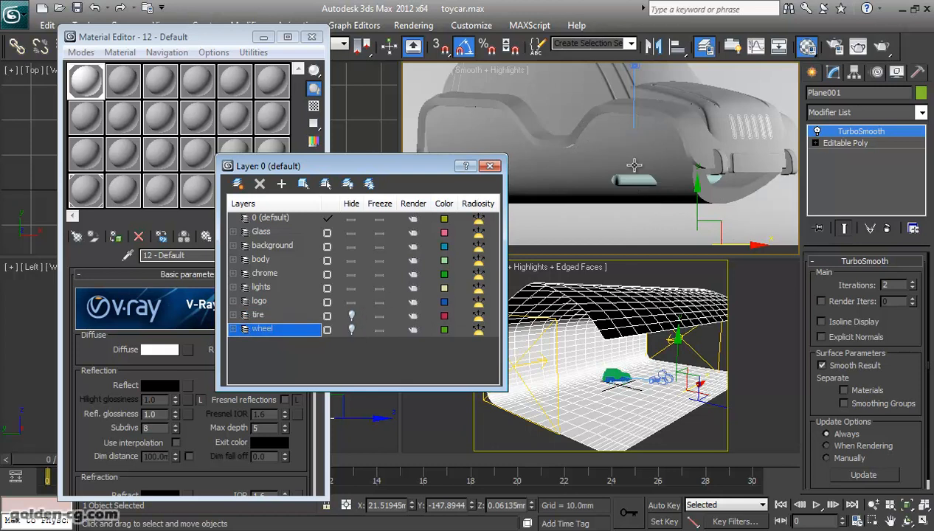
left_click(353, 330)
left_click_drag(414, 174, 279, 179)
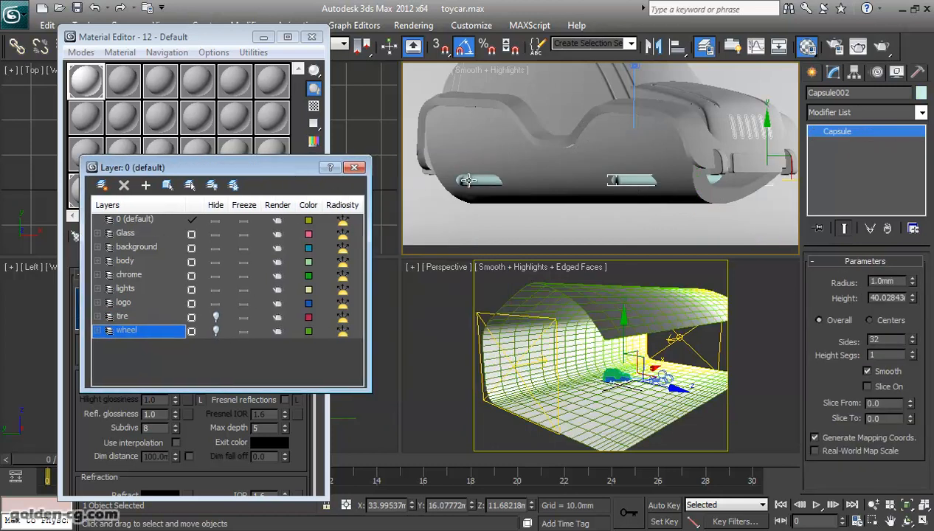
left_click(468, 181, "ctrl")
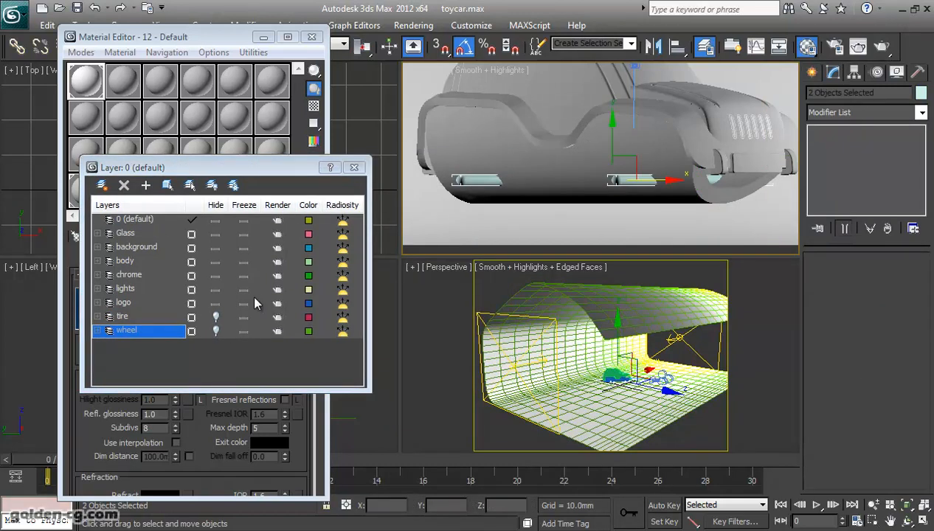
Hide the chrome layer, select the car's lower body and hide the body layer.
left_click(215, 276)
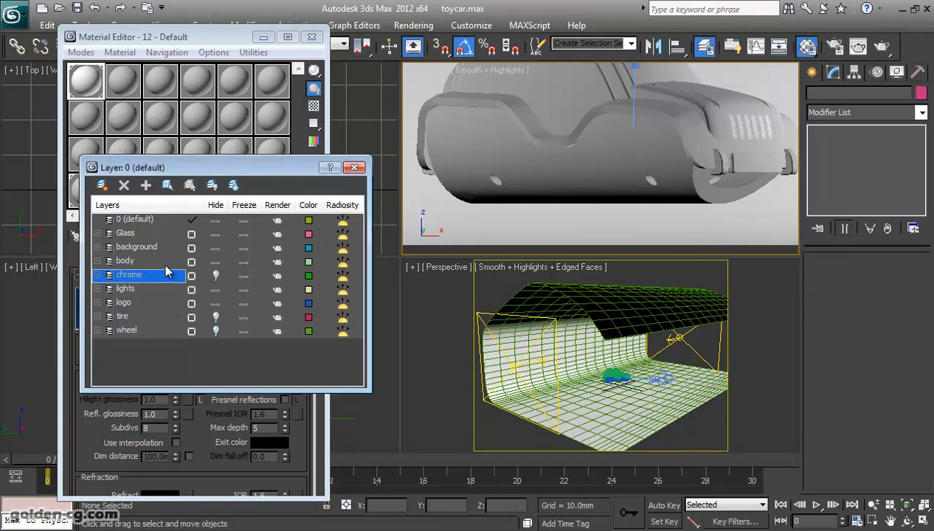
left_click(555, 206)
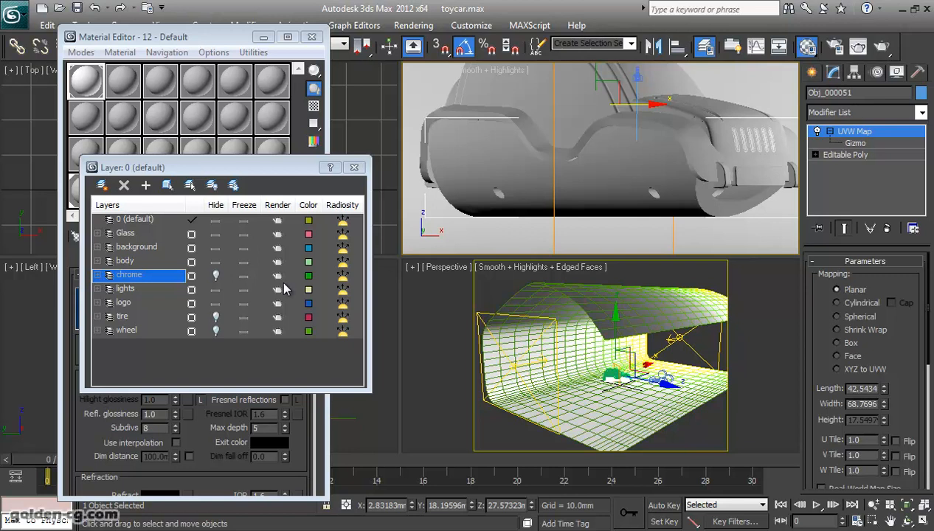
left_click(216, 261)
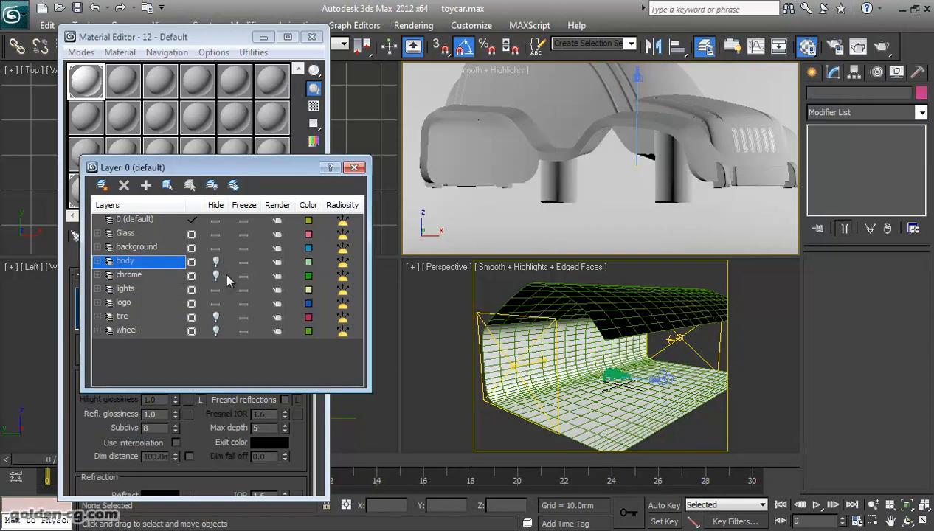
Toggle the Glass layer off and on to identify its geometry, and hide the logo layer.
left_click(216, 234)
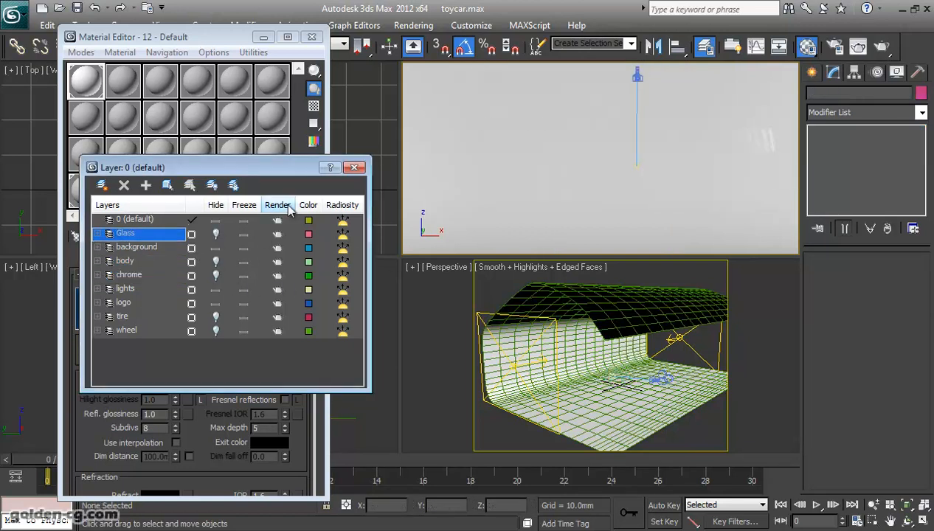
left_click(216, 233)
middle_click_drag(566, 183, 608, 130, "alt")
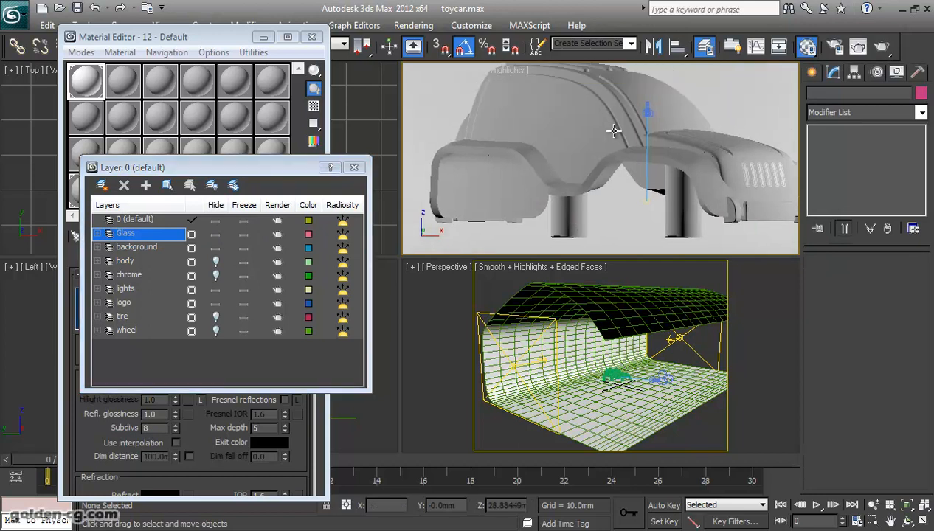
left_click(216, 303)
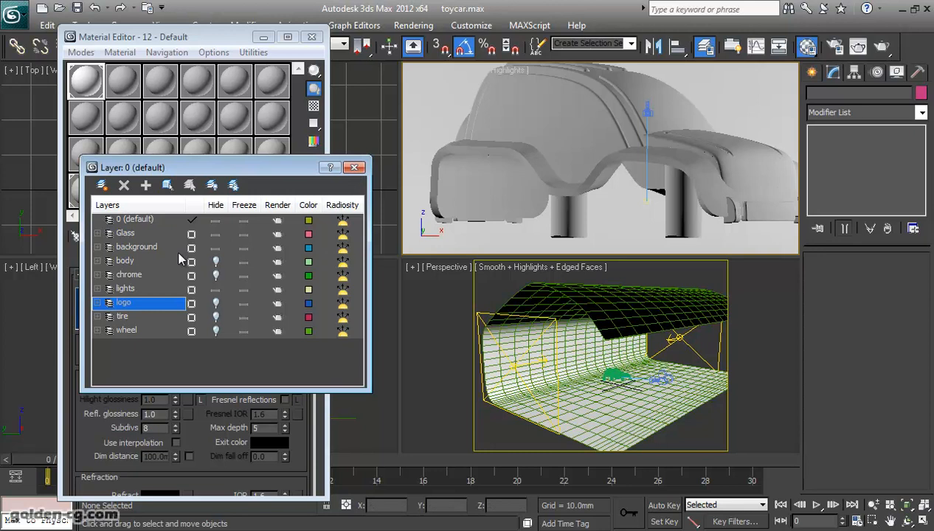
left_click(215, 234)
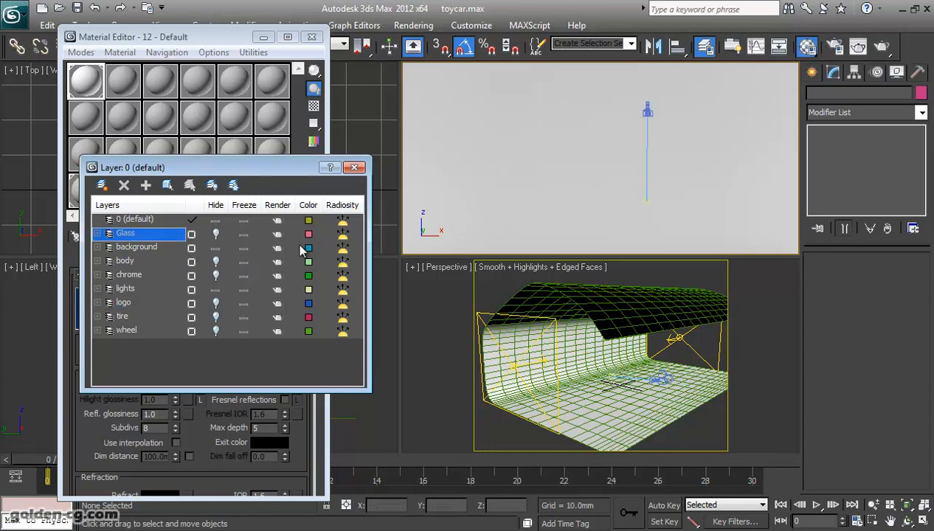
left_click(214, 234)
Hide the background layer and turn on Edged Faces shading in the Front viewport.
left_click(215, 248)
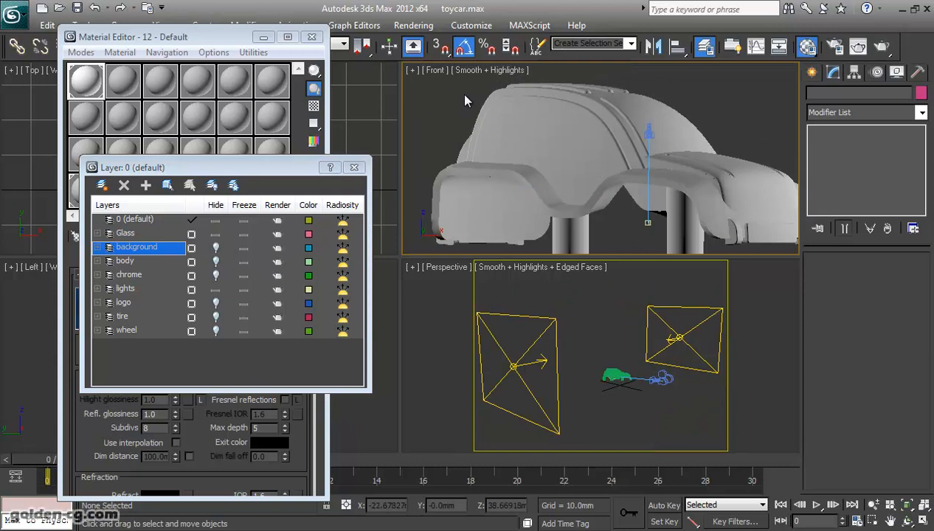
left_click(479, 70)
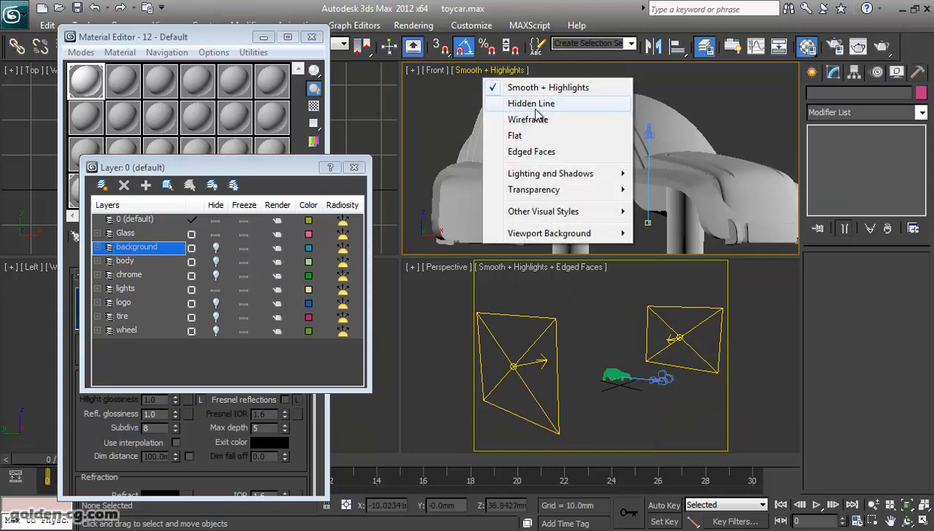
left_click(546, 160)
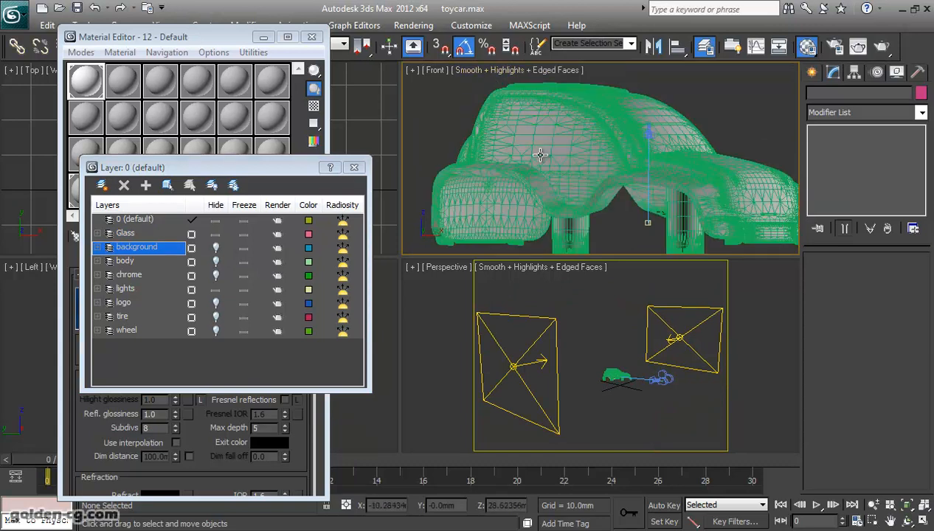
Select the glass mesh in the Front viewport and examine its wireframe topology up close.
scroll(570, 173, "up", 5)
scroll(563, 164, "down", 2)
scroll(568, 169, "up", 2)
left_click(561, 171)
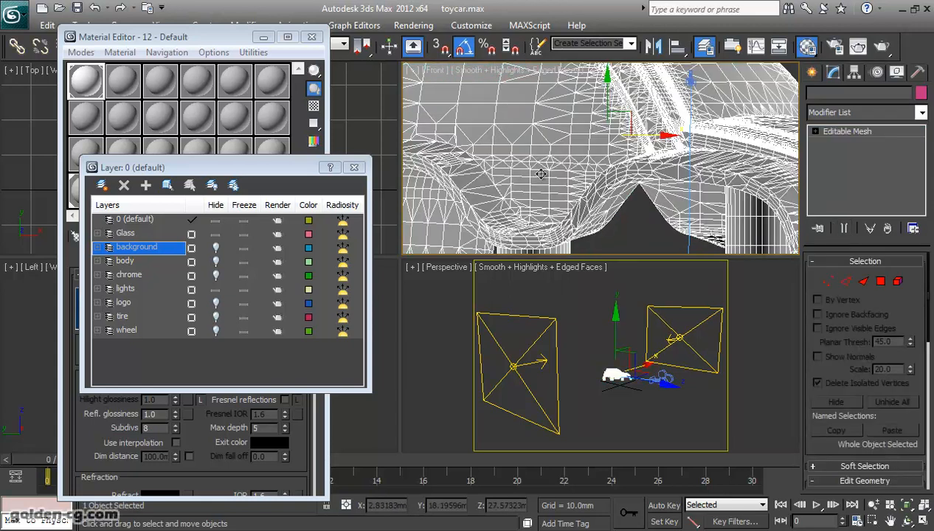
scroll(575, 188, "down", 4)
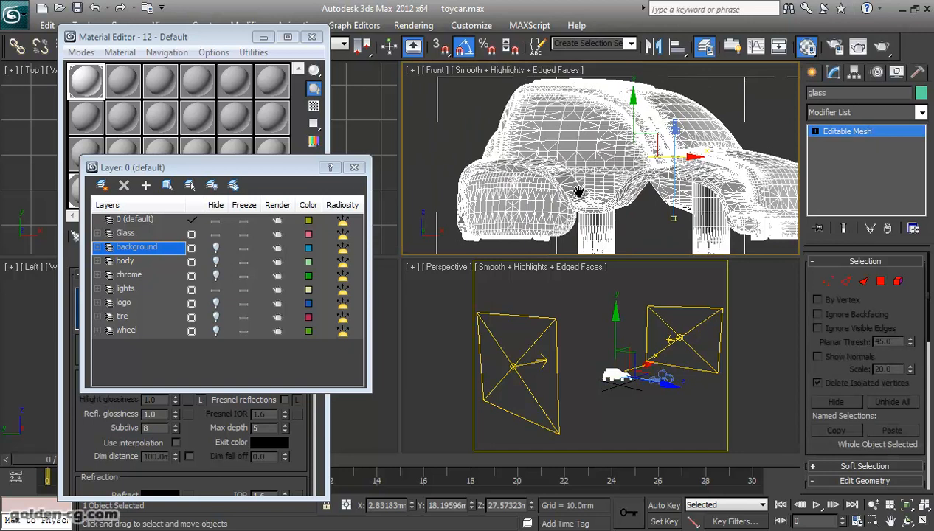
scroll(579, 192, "up", 3)
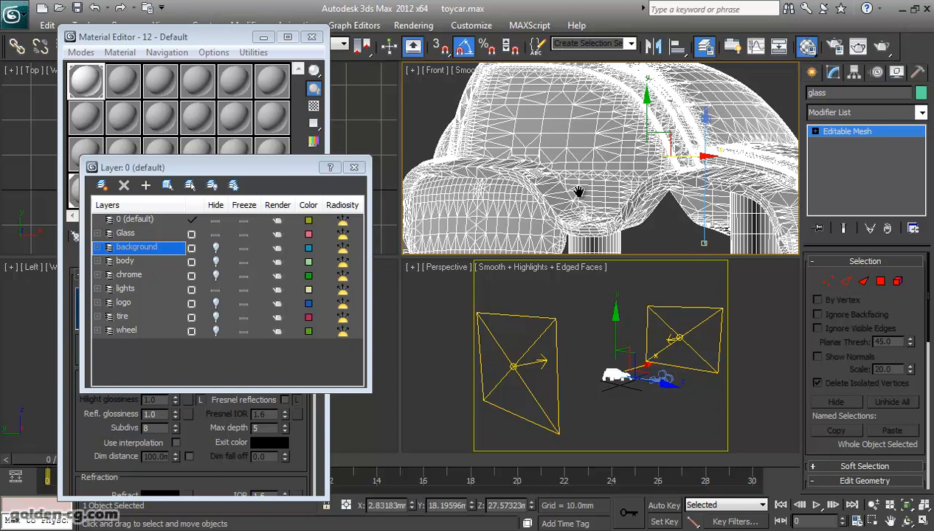
middle_click_drag(586, 193, 619, 172)
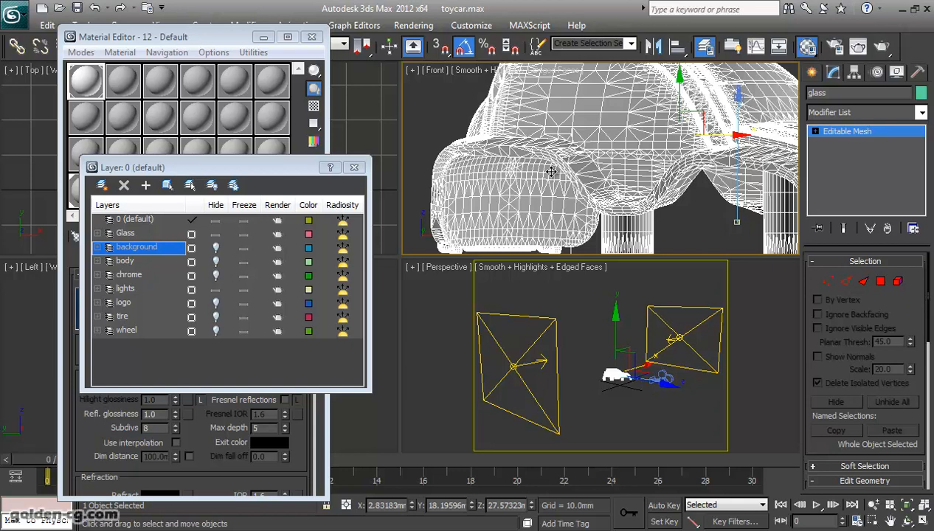
Unhide the background and body layers and hide the Glass layer.
left_click(215, 247)
middle_click_drag(597, 398, 578, 383)
scroll(578, 384, "up", 5)
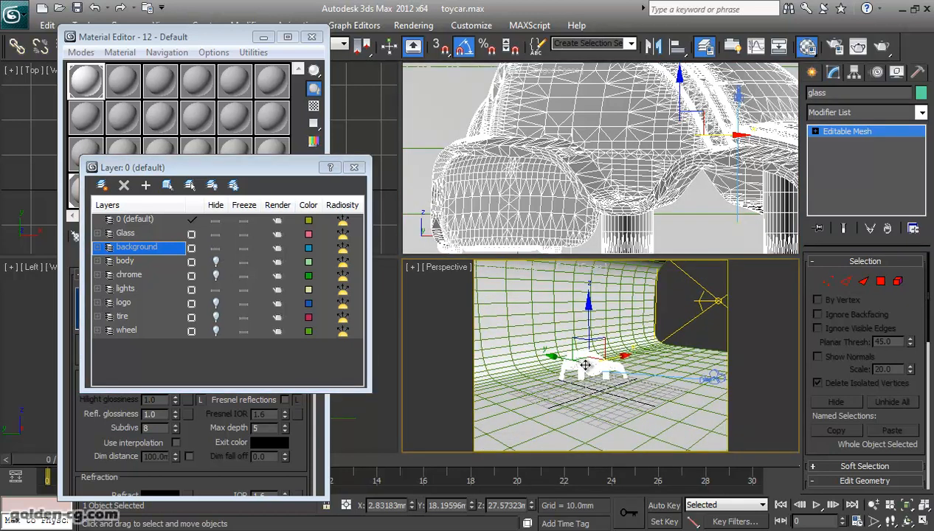
left_click(215, 260)
left_click(216, 234)
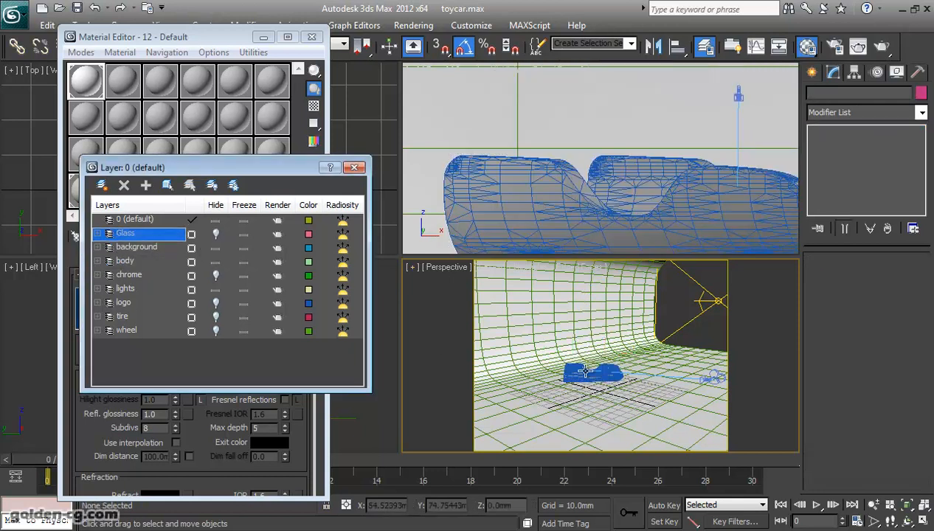
Select the car's lower body in the Perspective viewport and examine its mesh up close.
scroll(579, 369, "up", 5)
middle_click_drag(578, 413, 623, 397)
left_click(593, 368)
scroll(594, 369, "up", 4)
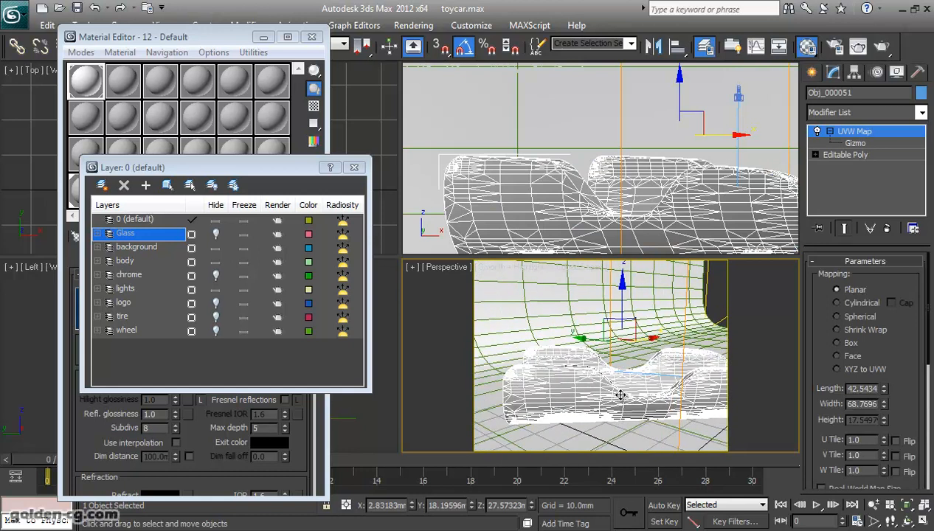
Switch the Perspective viewport to shaded display and remove the UVW Map modifier from the car's lower body.
key("F3")
scroll(615, 396, "up", 2)
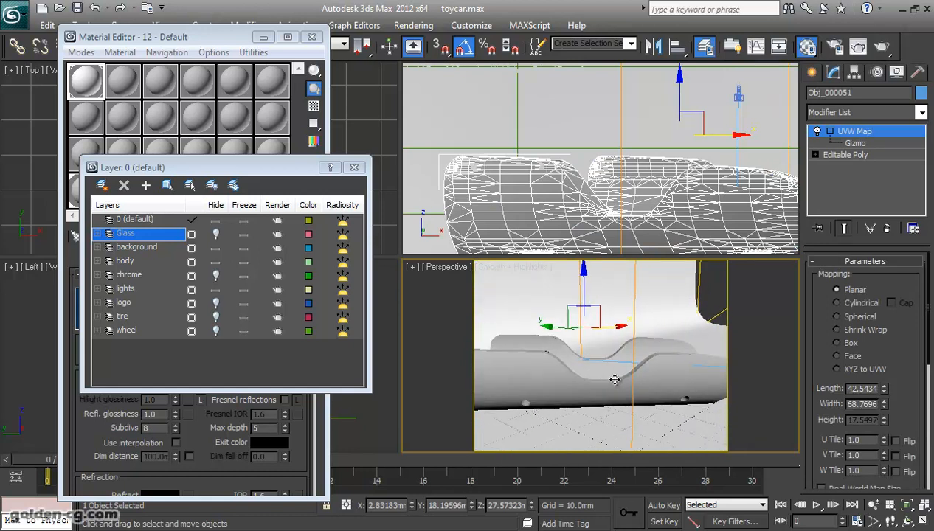
left_click(887, 228)
left_click(906, 520)
left_click_drag(619, 375, 480, 357)
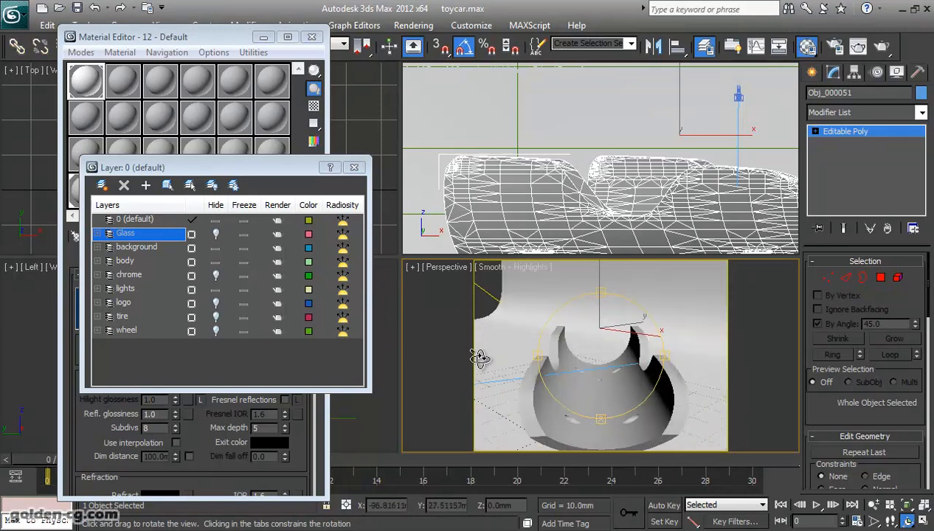
left_click_drag(575, 370, 660, 385)
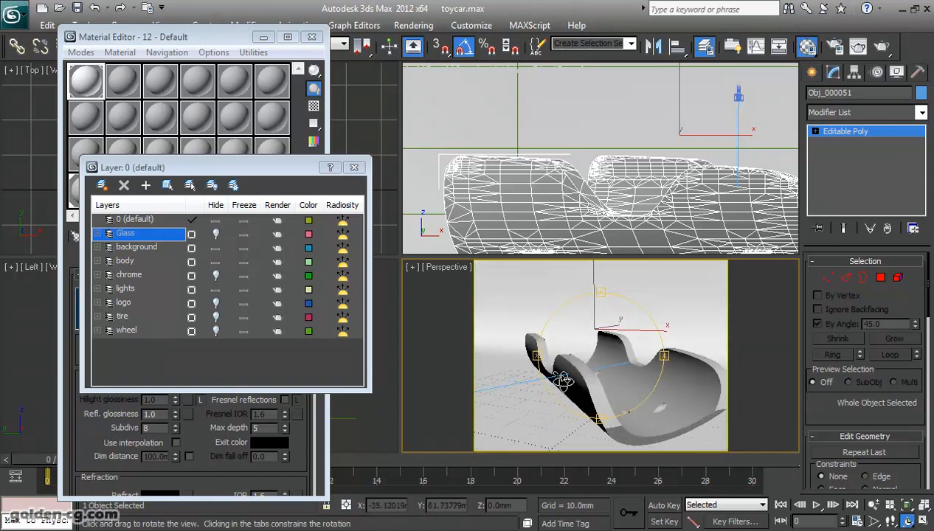
left_click_drag(553, 375, 565, 377)
left_click_drag(642, 385, 558, 390)
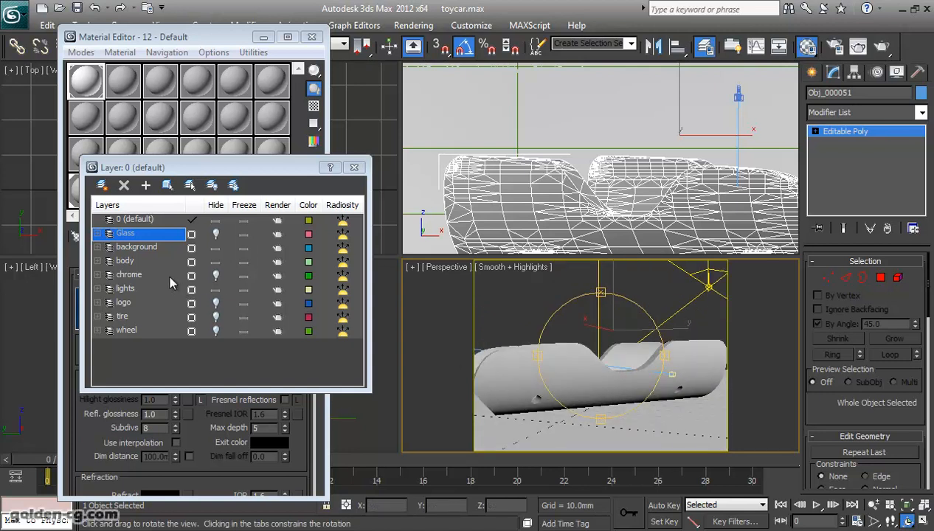
Hide the lights and background layers and turn off safe frames in the Perspective viewport.
left_click(215, 289)
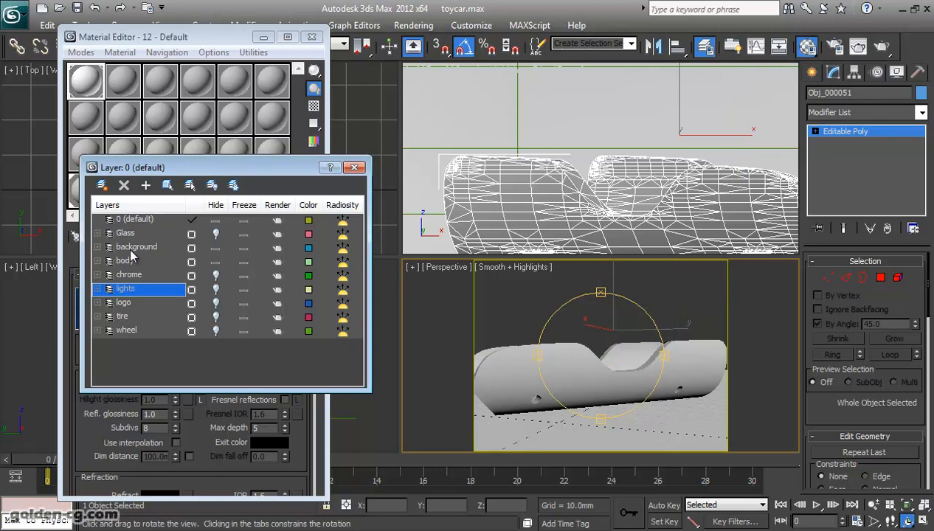
left_click(215, 248)
left_click_drag(573, 360, 491, 296)
left_click(446, 267)
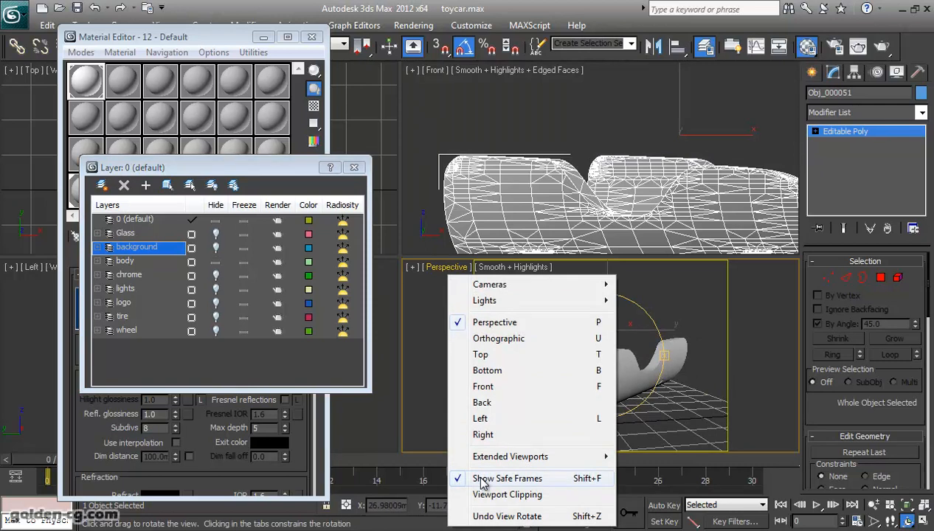
left_click(481, 479)
Select all polygons of the lower body, set their material ID to 1 and clear the selection.
left_click_drag(552, 333, 648, 376)
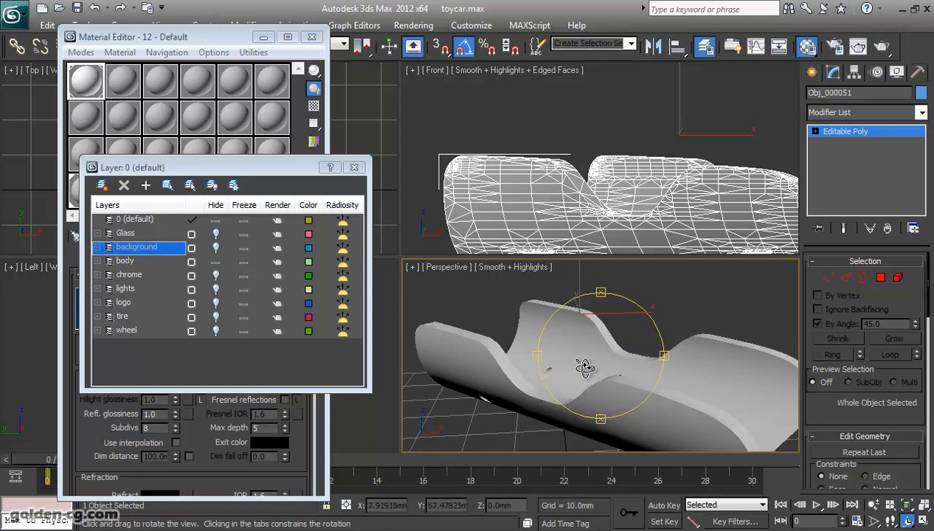
mouse_move(616, 375)
left_mouse_down()
mouse_move(598, 370)
mouse_move(612, 384)
mouse_move(592, 359)
mouse_move(601, 366)
left_mouse_up()
left_click(881, 279)
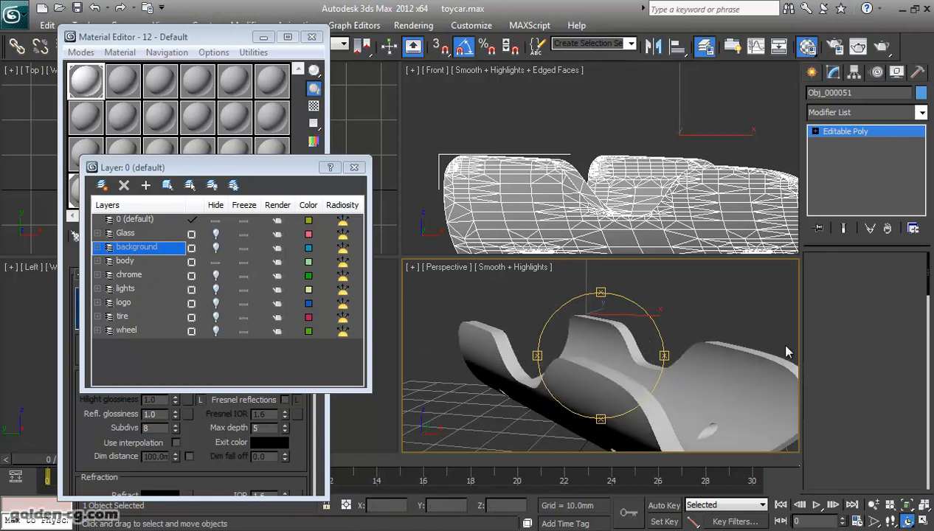
middle_click_drag(648, 390, 624, 364, "alt")
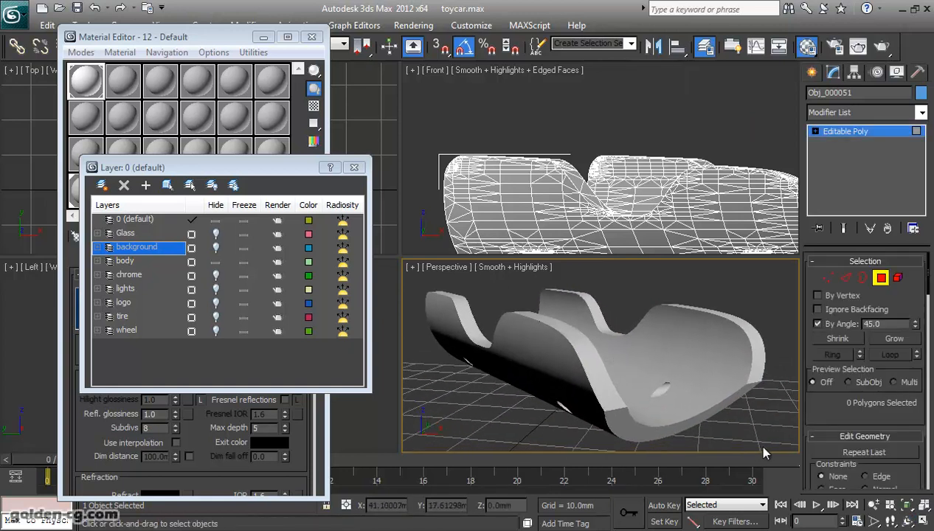
key("ctrl+a")
scroll(875, 408, "down", 5)
scroll(876, 407, "down", 10)
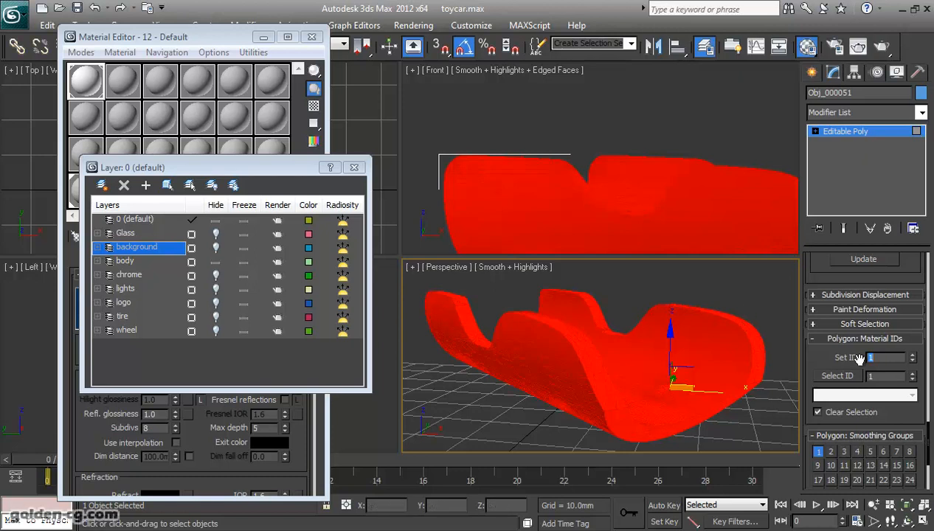
left_click(754, 413)
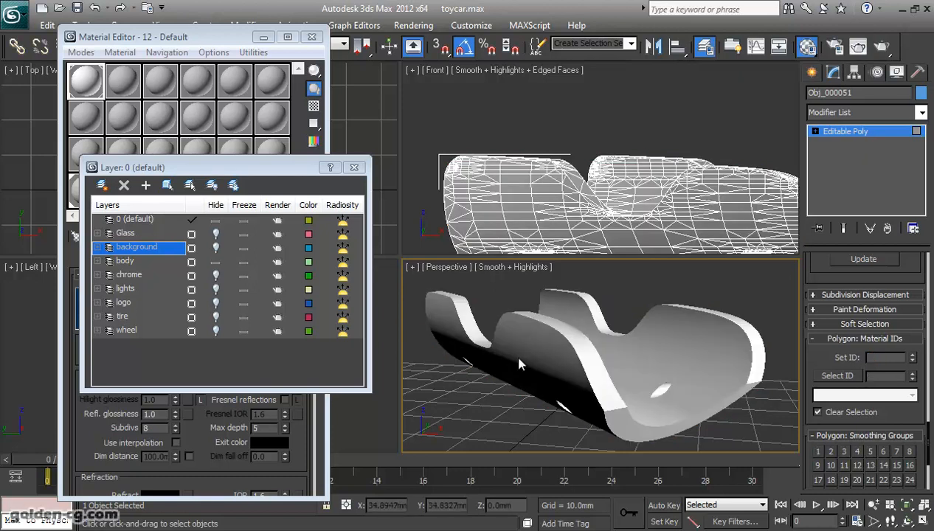
Close the layer manager, expand the Editable Poly sub-object levels and try selecting a rim strip's polygons by angle.
left_click(355, 168)
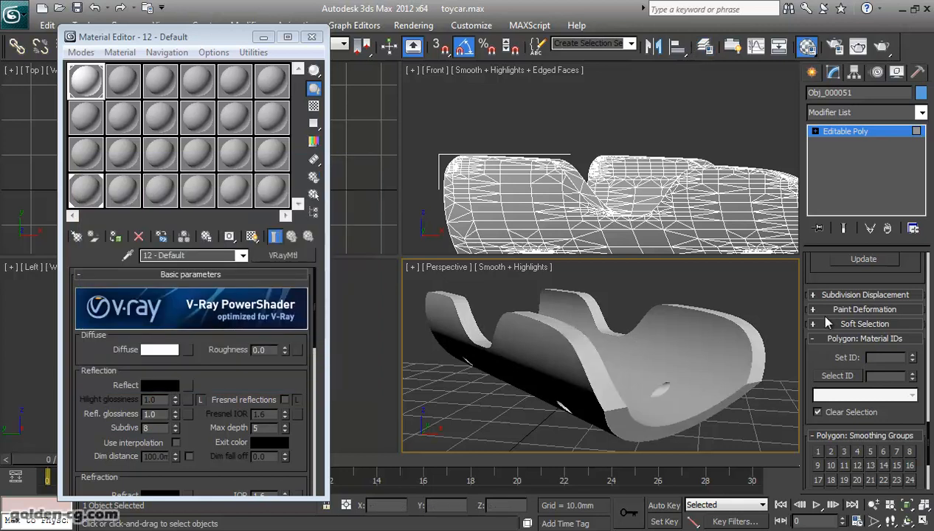
left_click(814, 131)
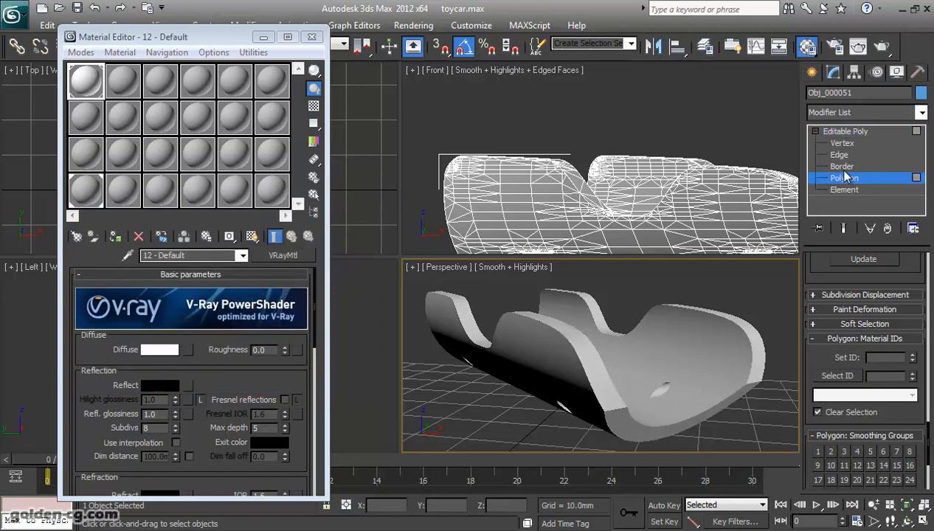
left_click(620, 384)
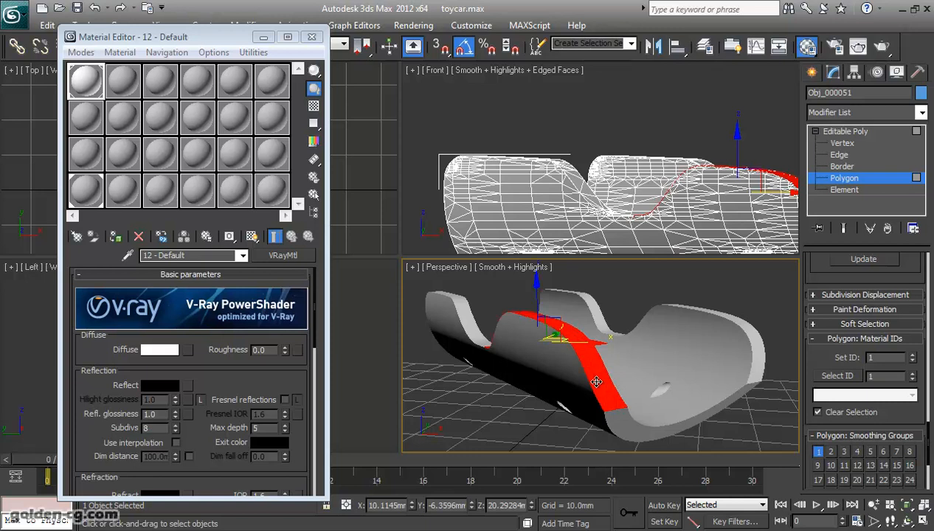
left_click(495, 439)
key("ctrl+z")
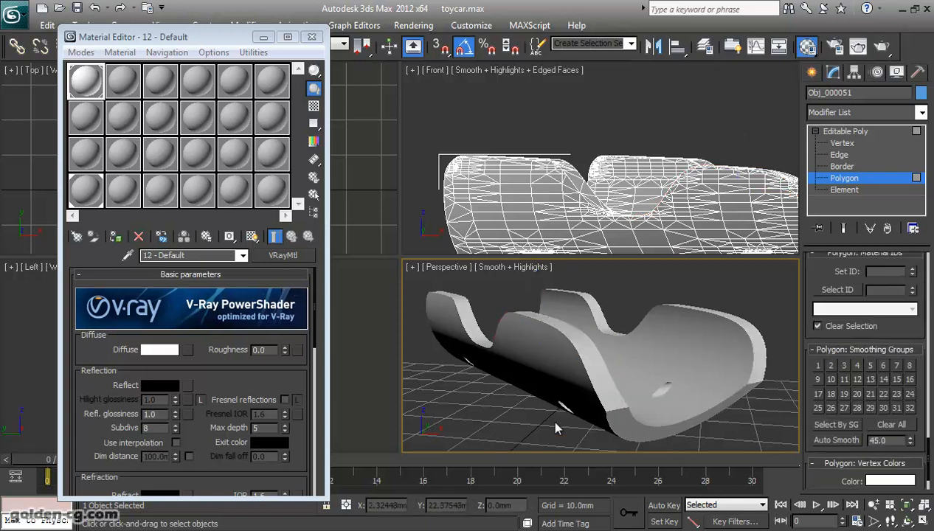
Turn on Edged Faces in the Perspective viewport and try selecting the rim's polygons individually.
left_click(614, 392)
left_click(610, 395)
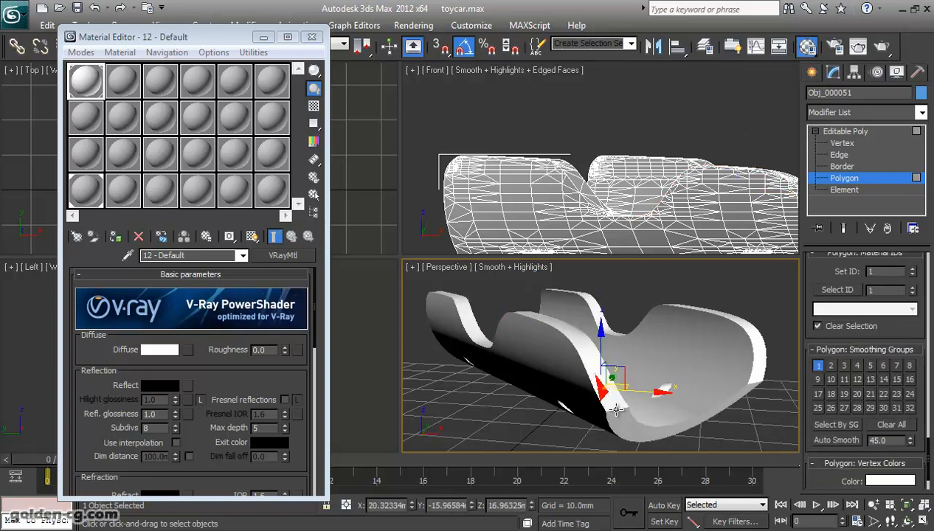
mouse_move(584, 399)
middle_mouse_down()
mouse_move(582, 410)
mouse_move(548, 409)
mouse_move(590, 424)
middle_mouse_up()
key("F4")
scroll(590, 398, "up", 6)
left_click(543, 389)
mouse_move(542, 400)
middle_mouse_down()
mouse_move(568, 418)
mouse_move(521, 389)
mouse_move(575, 404)
middle_mouse_up()
left_click(506, 382)
left_click(489, 368)
left_click(469, 357)
left_click(539, 387)
middle_click_drag(554, 369, 520, 385)
scroll(830, 358, "up", 10)
scroll(821, 368, "down", 6)
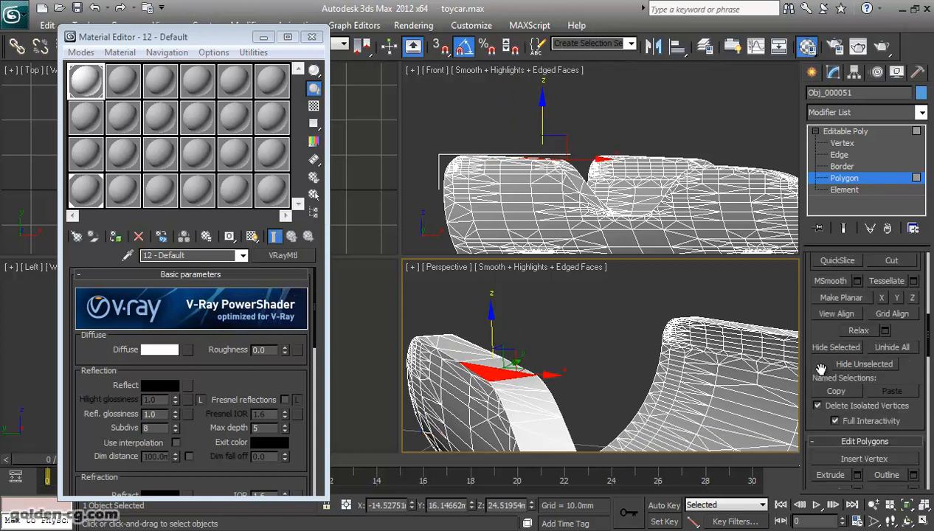
Try selecting the rim's crosswise edges at Edge level by extending the selection from a single edge.
scroll(821, 369, "up", 2)
left_click(839, 155)
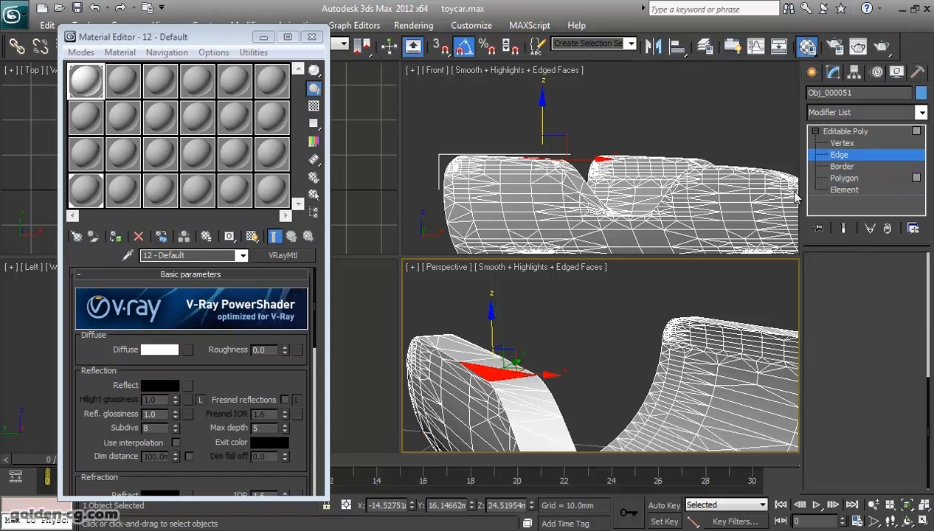
left_click(528, 384)
scroll(847, 377, "down", 1)
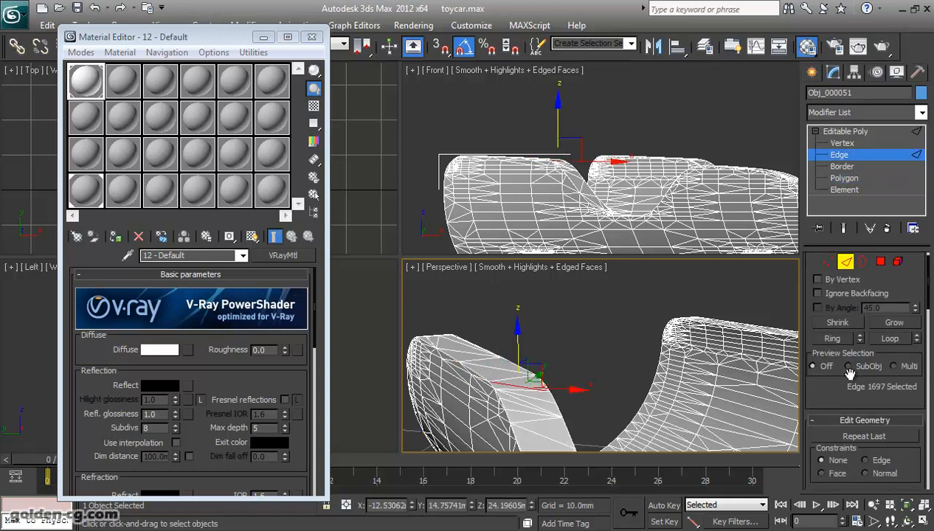
left_click(885, 338)
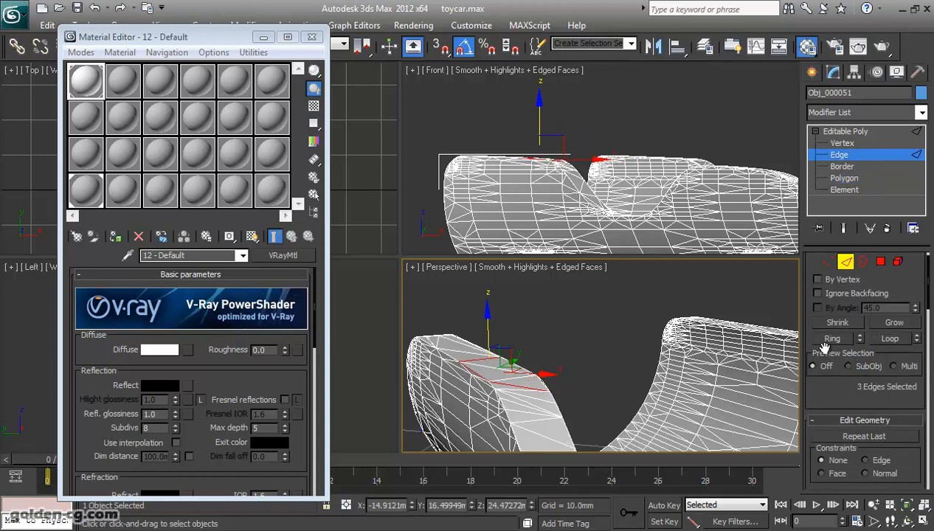
left_click(522, 398)
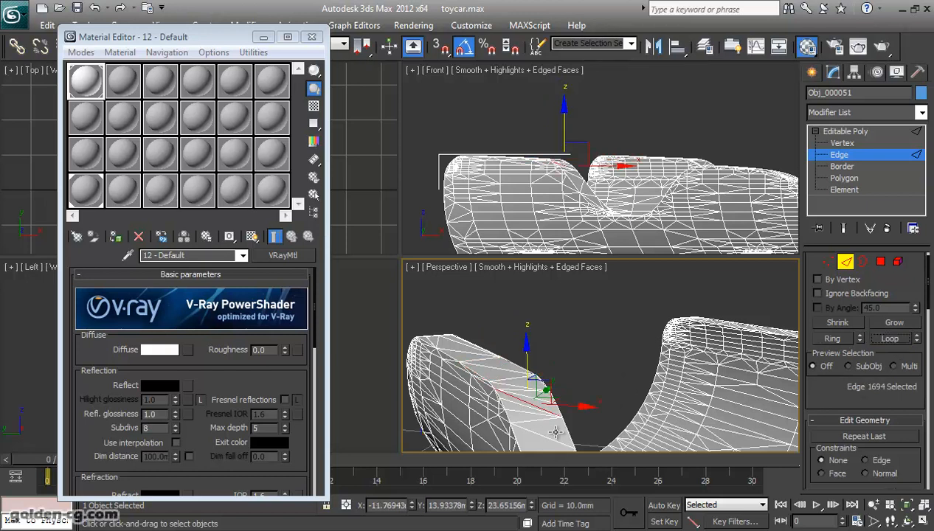
scroll(553, 406, "down", 5)
middle_click_drag(552, 406, 561, 368, "alt")
scroll(561, 366, "up", 8)
scroll(560, 366, "down", 6)
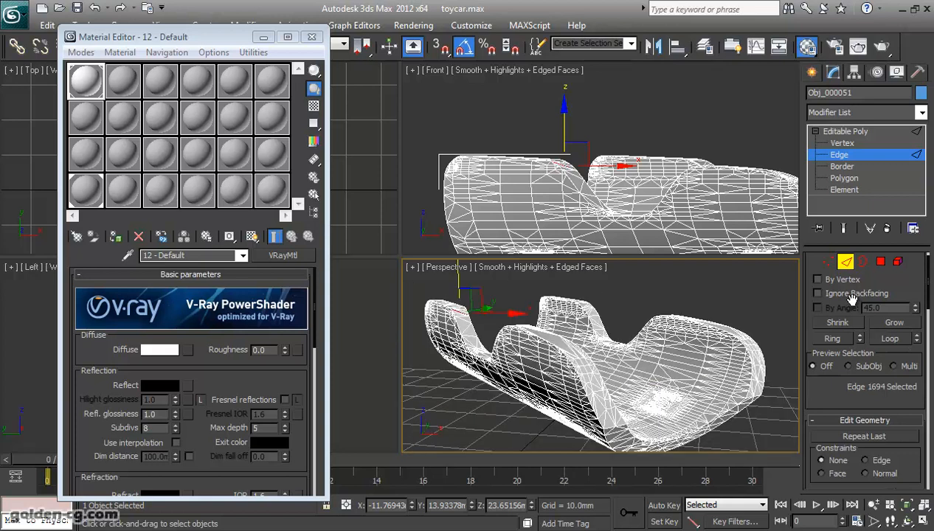
Return to Polygon level and try building up a selection of neighbouring rim polygons one by one.
left_click(880, 262)
left_click(574, 347)
left_click(590, 377, "ctrl")
left_click(589, 382, "ctrl")
left_click(590, 391, "ctrl")
left_click(605, 424, "ctrl")
middle_click_drag(605, 424, 546, 432, "alt")
left_click(560, 435)
Enable polygon selection by angle at 45 degrees and select the upper rim strip along the body's near side.
left_click(908, 522)
left_click_drag(633, 365, 588, 370)
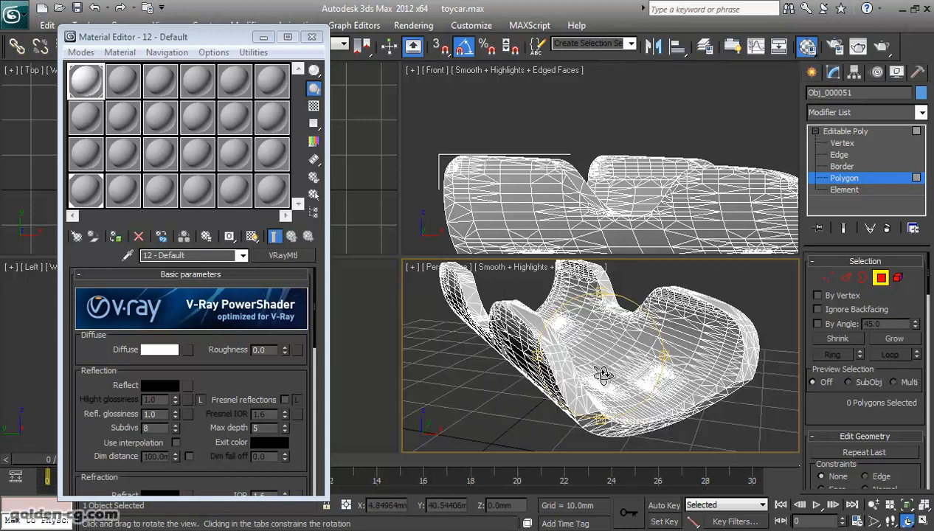
left_click(830, 326)
left_click_drag(604, 360, 590, 376)
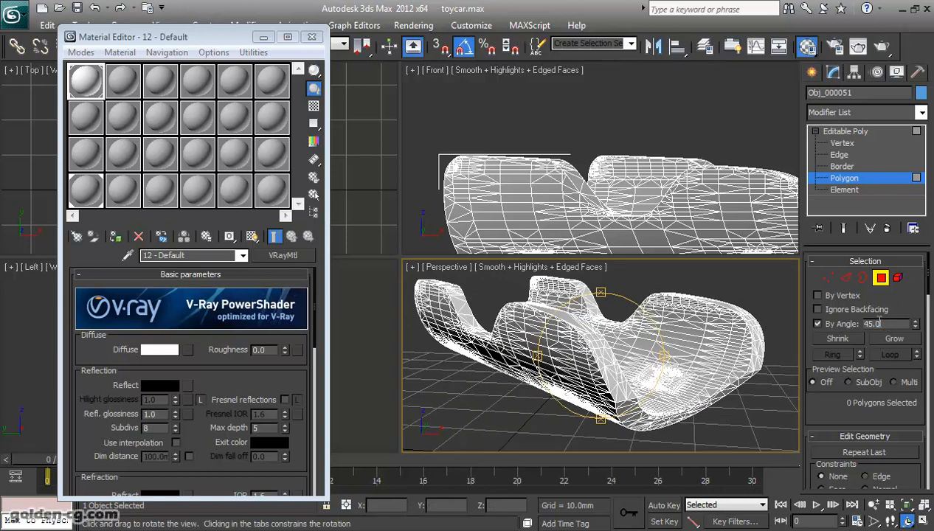
right_click(606, 425)
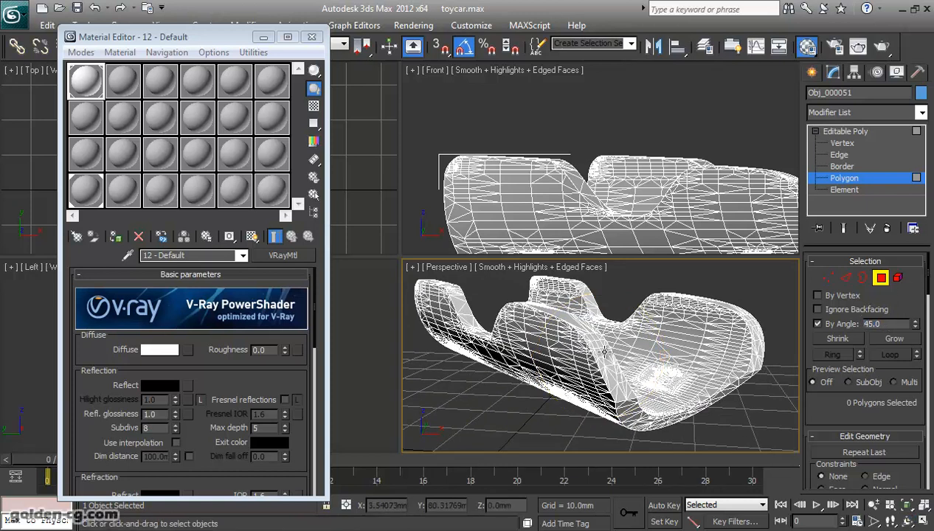
left_click(603, 353)
Add the polygons of the U-shaped end rim to the selection.
key("ctrl+r")
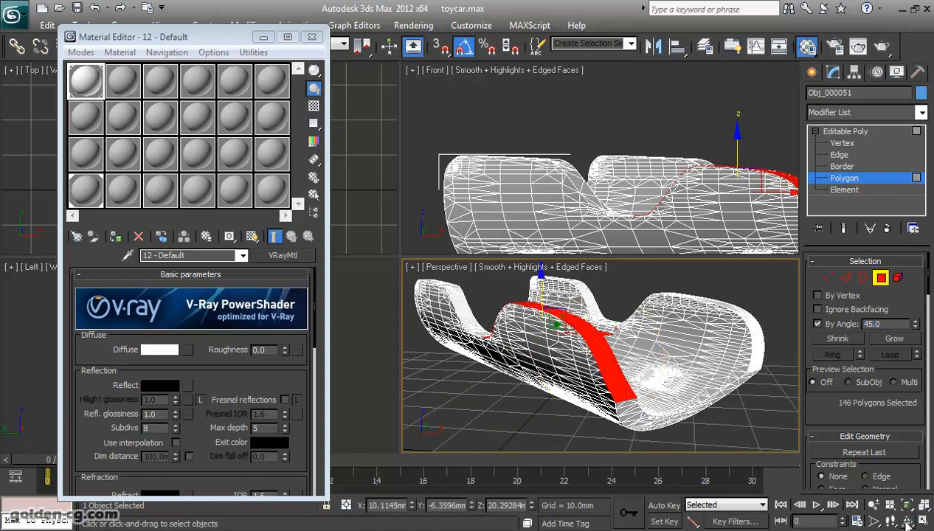
left_click_drag(627, 402, 516, 355)
right_click(516, 355)
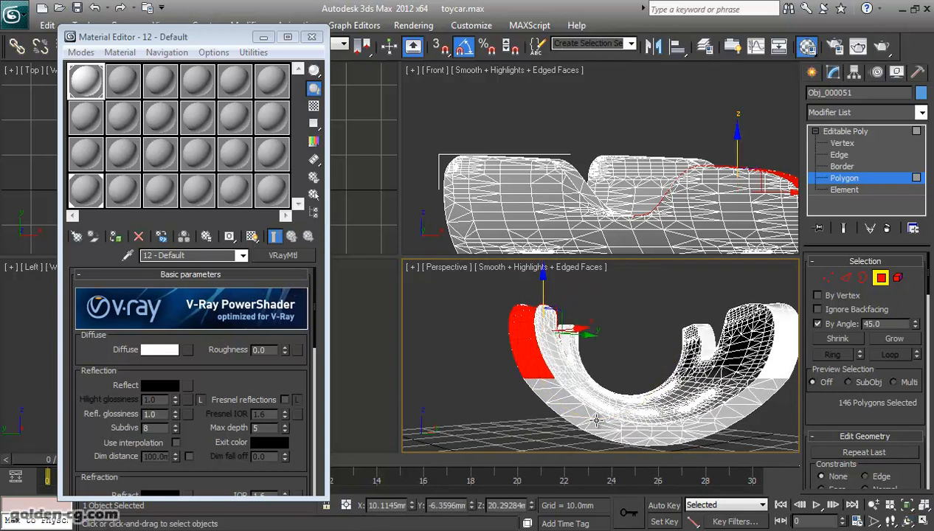
left_click(649, 436, "ctrl")
Add the remaining rim polygons on the opposite side and remove the body's inner surface from the selection.
middle_click_drag(753, 424, 734, 368)
left_click(907, 521)
mouse_move(627, 383)
left_mouse_down()
mouse_move(622, 334)
mouse_move(623, 348)
mouse_move(590, 385)
mouse_move(610, 376)
left_mouse_up()
right_click(612, 377)
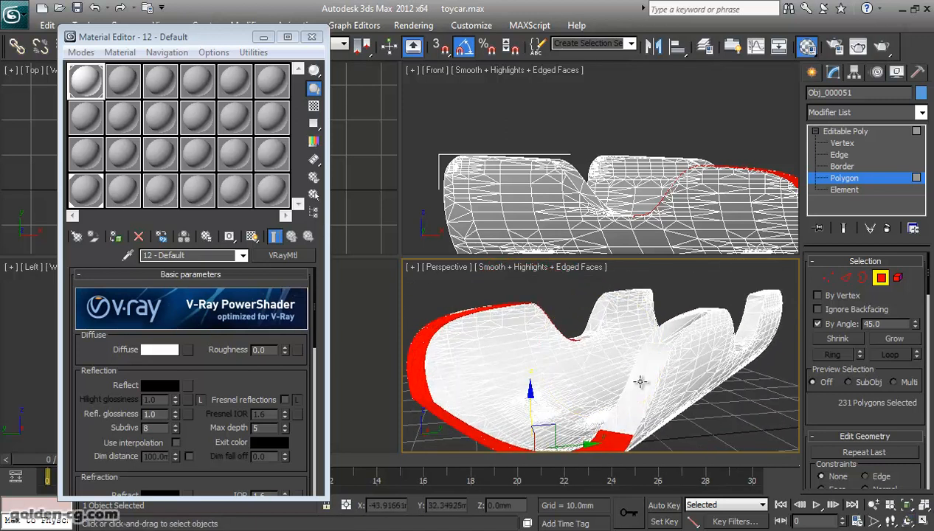
key("ctrl+a")
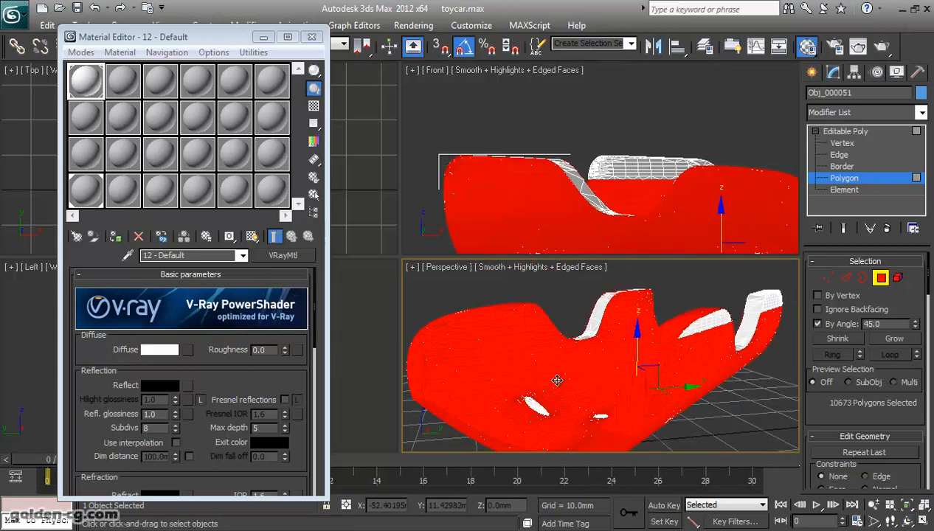
key("ctrl+z")
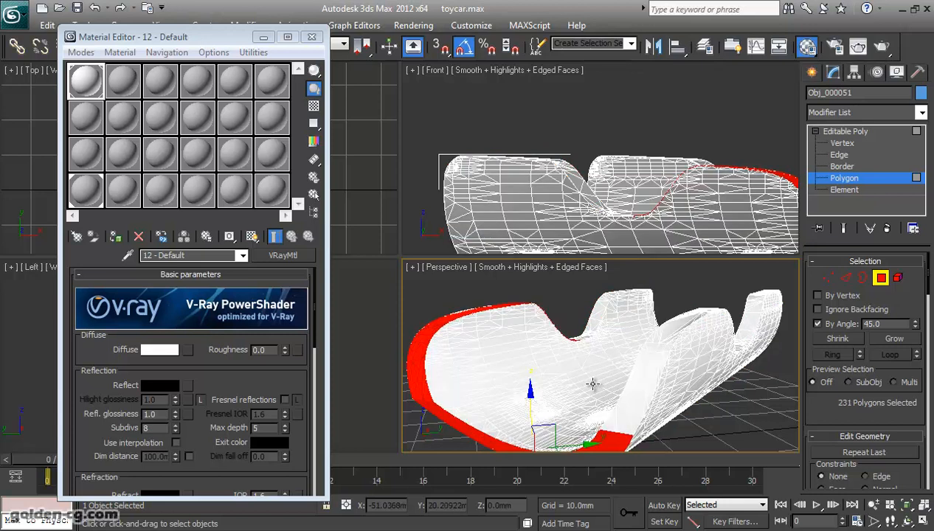
middle_click_drag(607, 413, 701, 336)
left_click(642, 381, "ctrl")
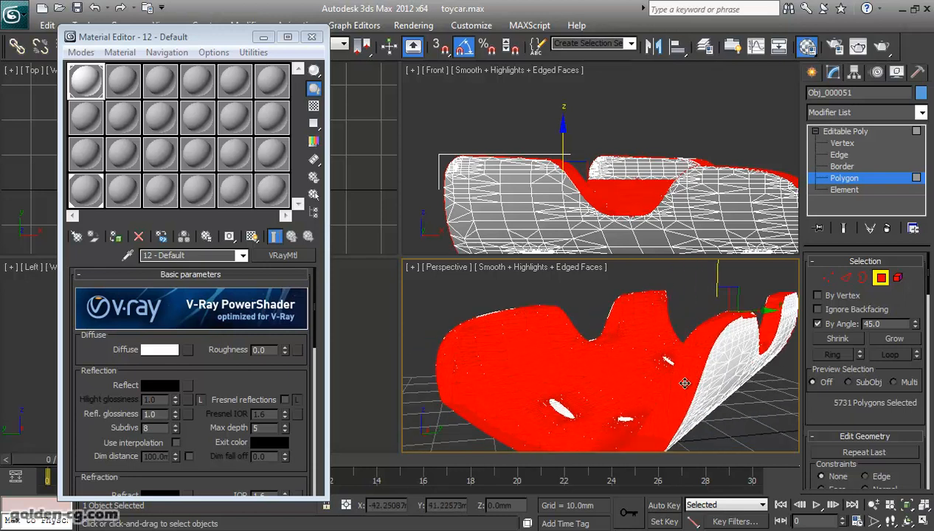
left_click(620, 390, "alt")
middle_click_drag(588, 396, 572, 382, "alt")
Set the material ID of the selected rim polygons to 2.
left_click(908, 521)
left_click_drag(586, 377, 590, 336)
scroll(856, 295, "down", 3)
scroll(847, 354, "down", 10)
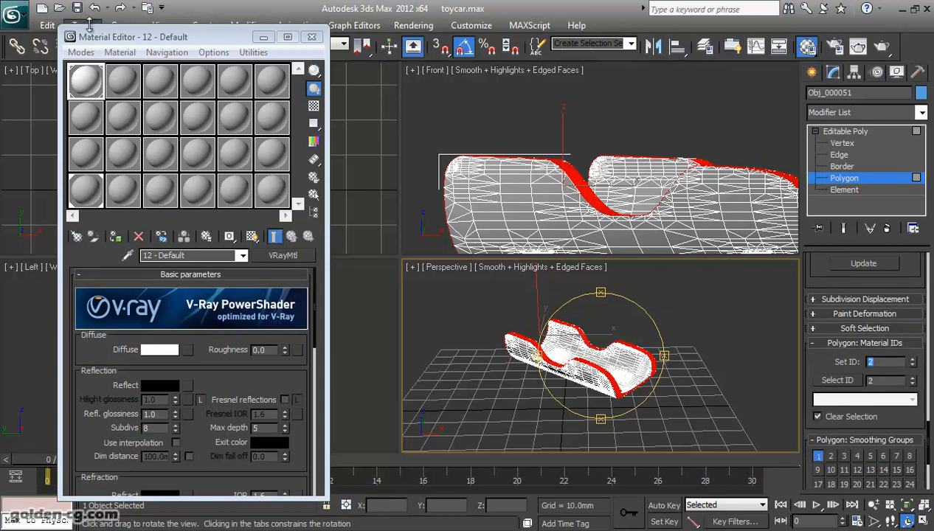
Invert the polygon selection to check the material ID of the body's main surfaces, and invert it back to the rim.
left_click_drag(123, 39, 157, 167)
left_click(49, 26)
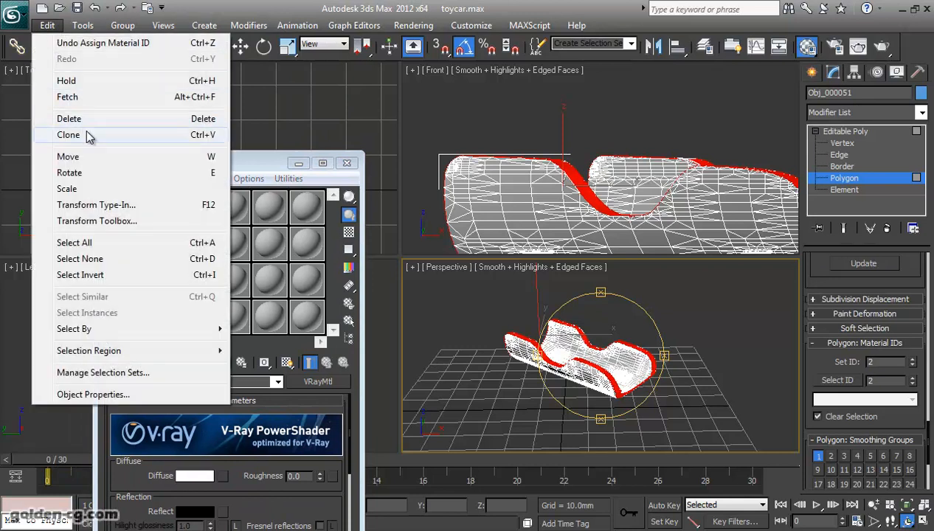
left_click(107, 277)
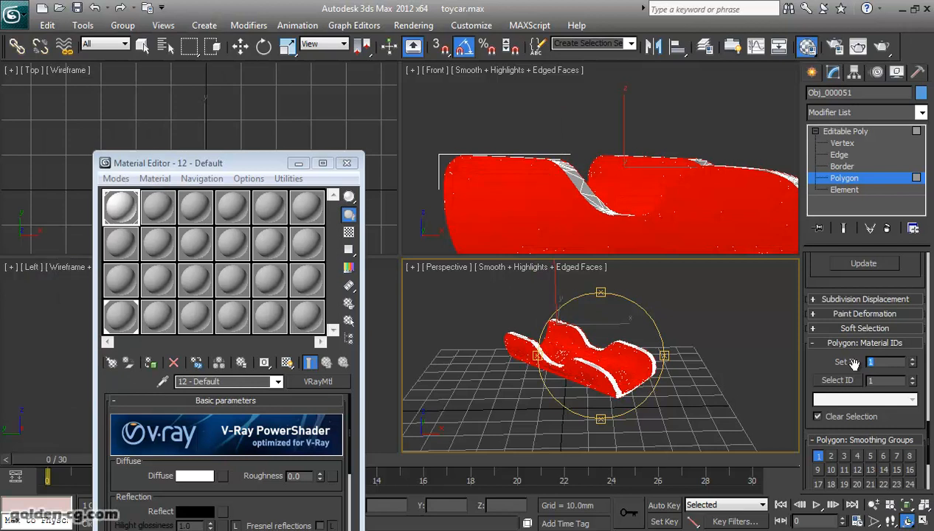
left_click(49, 26)
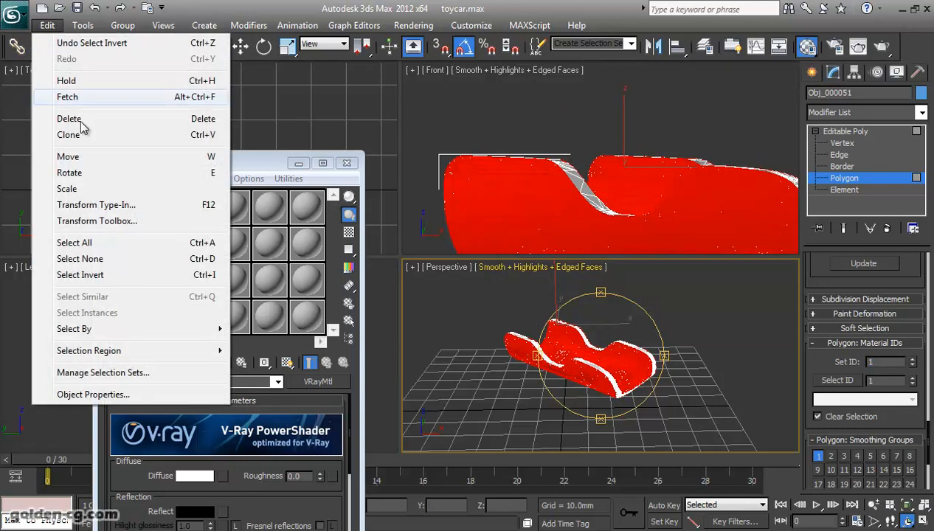
left_click(112, 275)
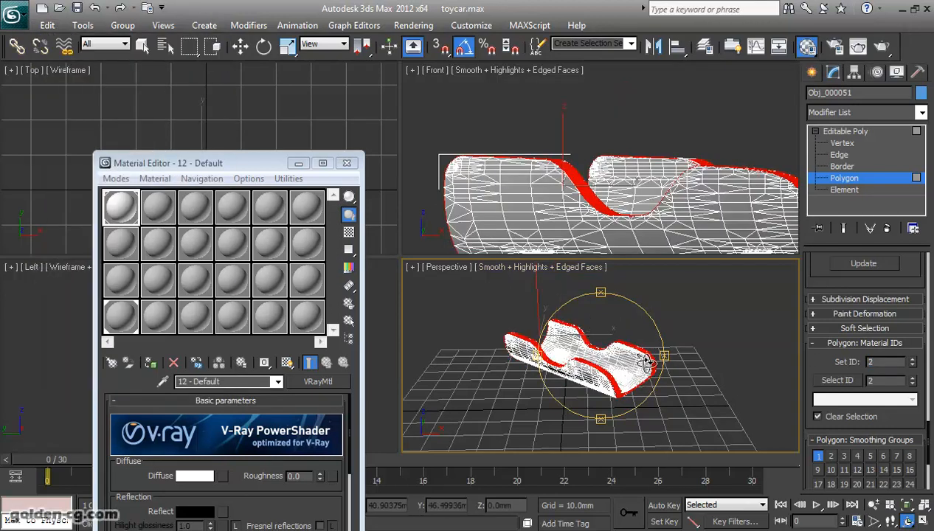
Clear the polygon selection and turn off the edged-faces display in the perspective view.
key("w")
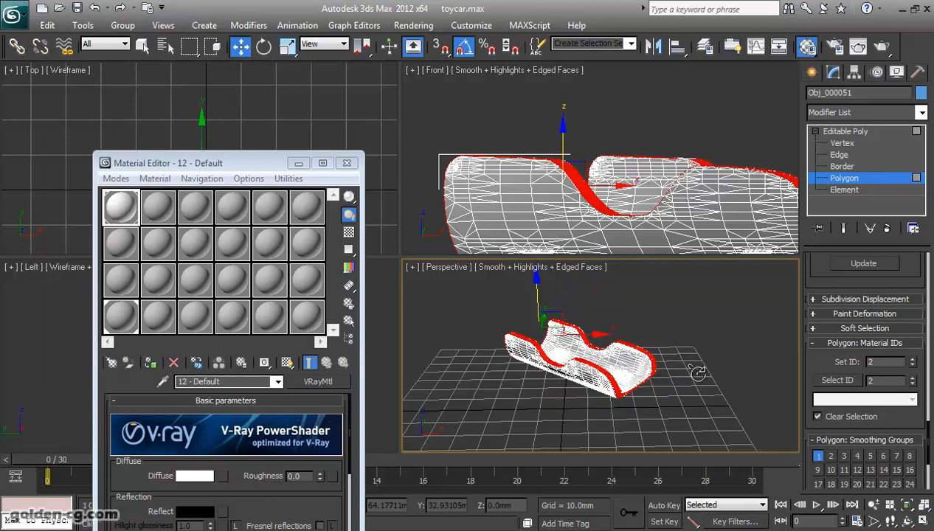
left_click(682, 373)
key("F4")
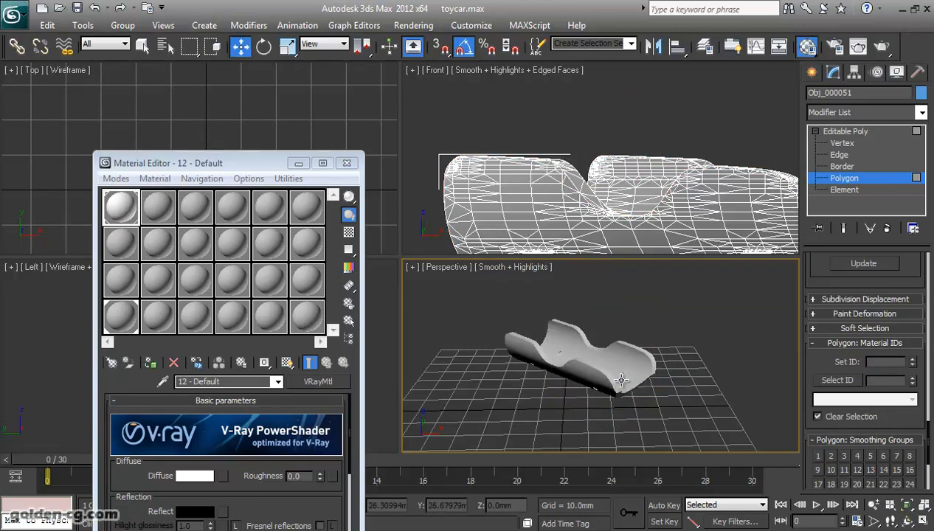
middle_click_drag(621, 380, 629, 367)
Name the second sample material bamboo and change its type to VRayMtl.
left_click_drag(226, 162, 242, 84)
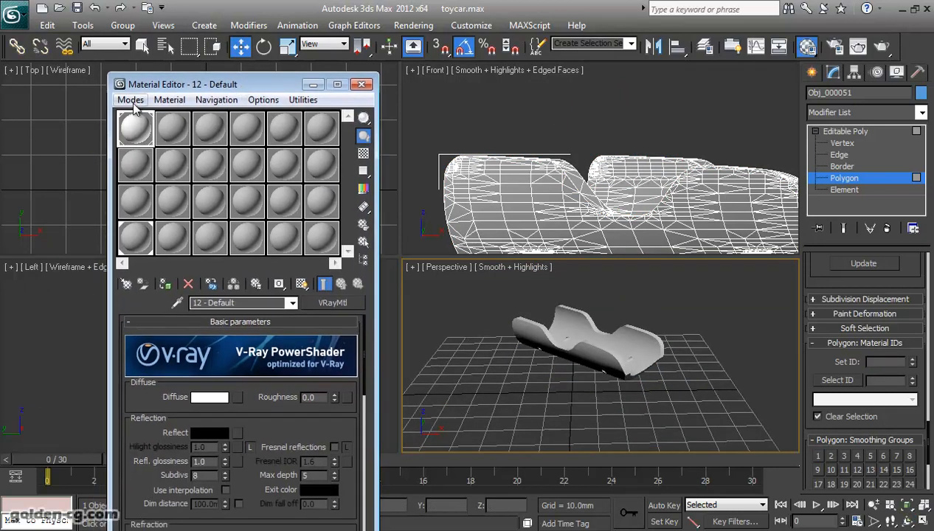
left_click(168, 129)
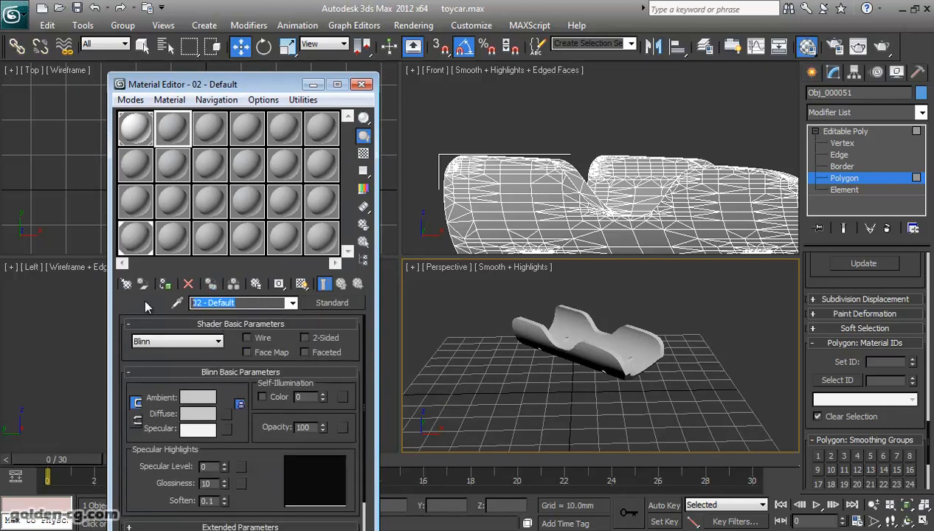
type("bambo")
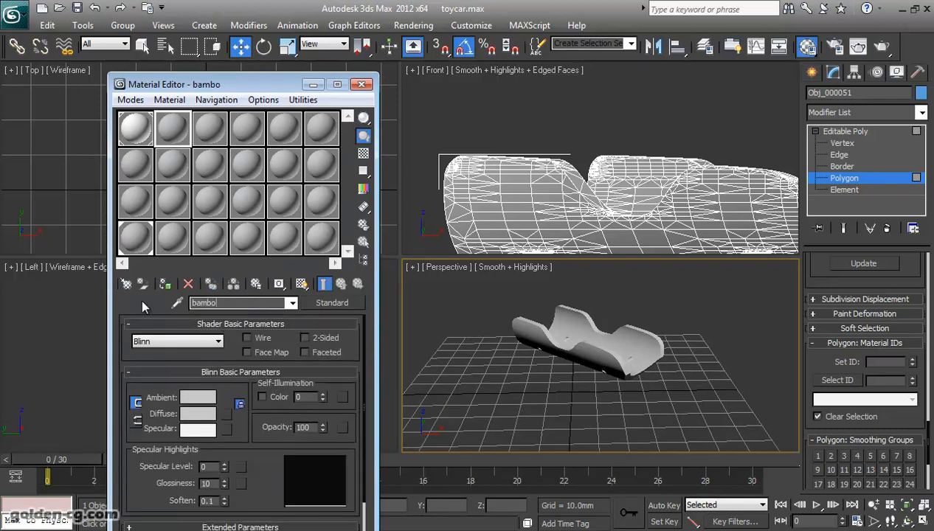
type("o")
left_click(326, 305)
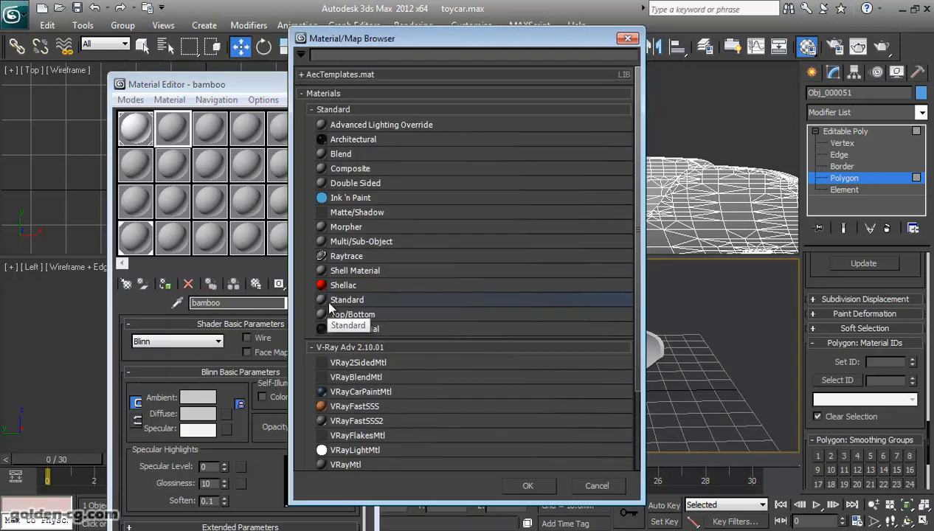
scroll(423, 292, "down", 3)
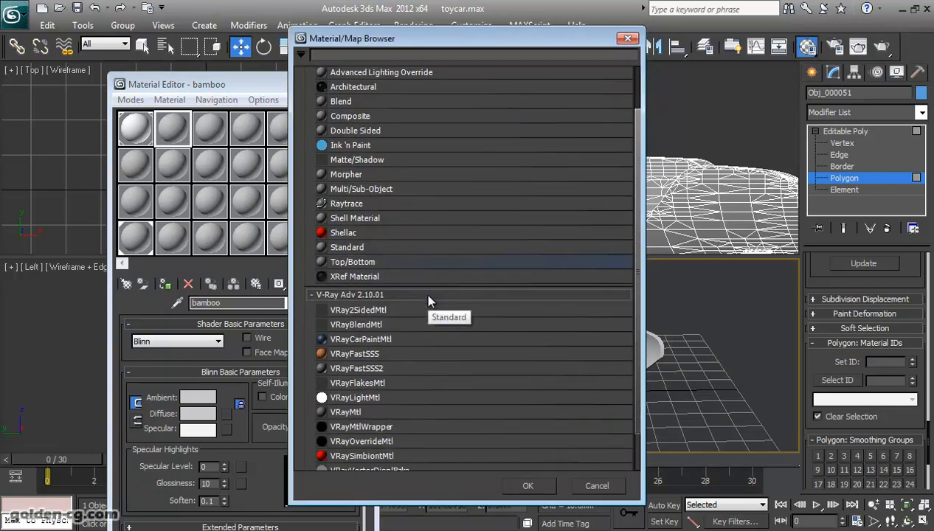
double_click(408, 367)
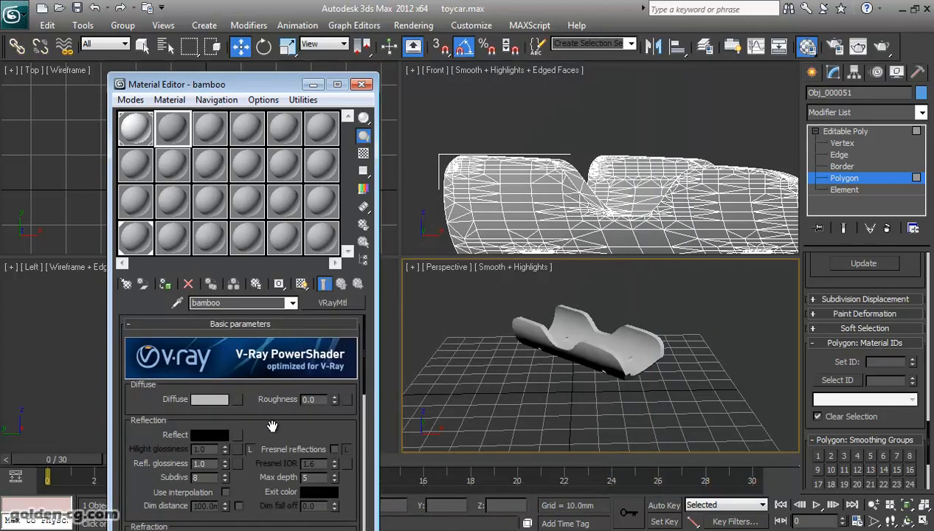
scroll(269, 424, "down", 2)
scroll(268, 427, "up", 2)
scroll(575, 391, "up", 4)
middle_click_drag(575, 396, 577, 396)
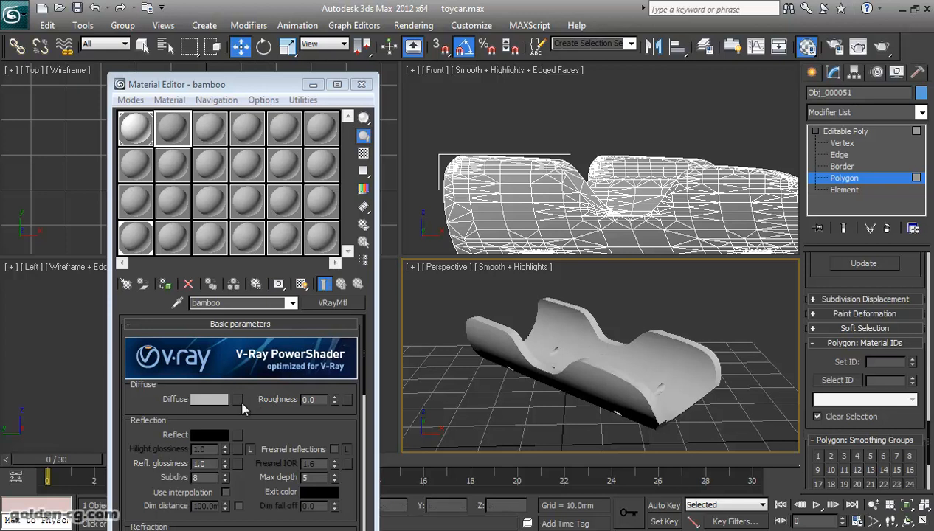
middle_click_drag(563, 354, 548, 344)
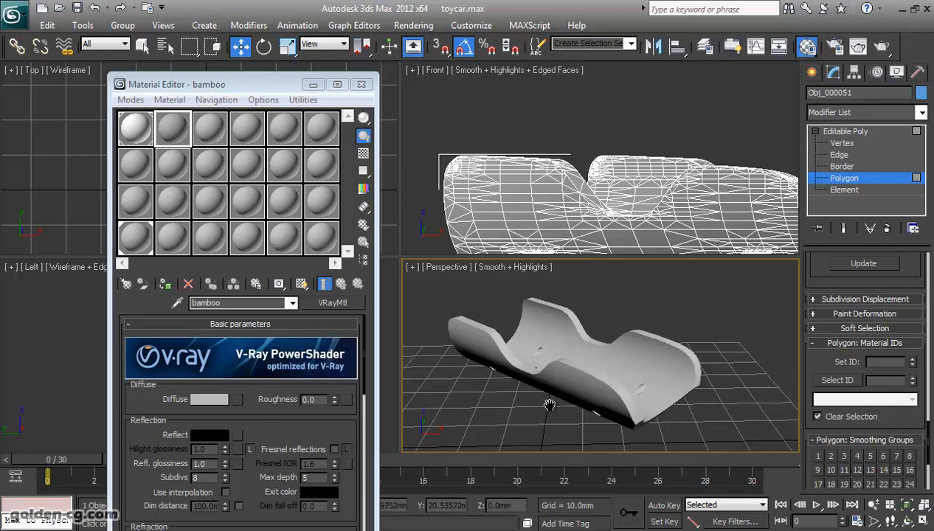
Assign a Composite map to the diffuse channel of the bamboo material.
left_click(237, 399)
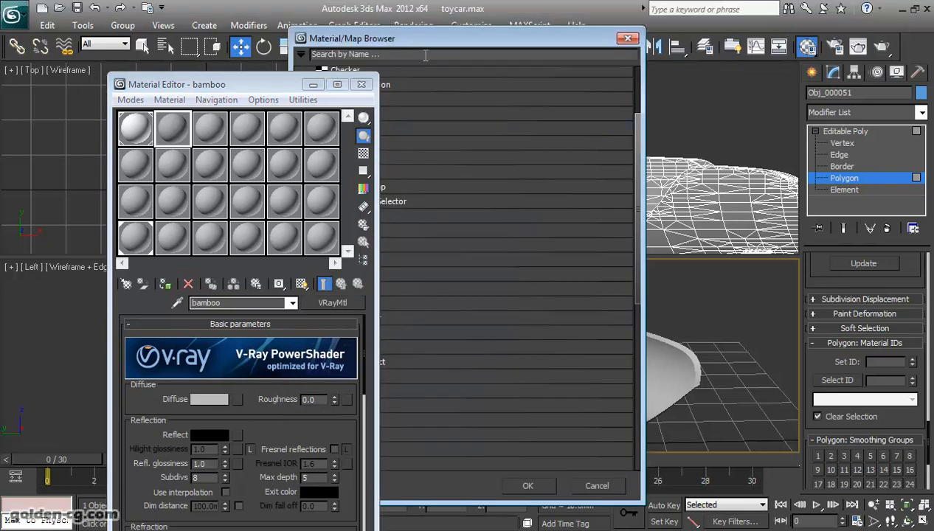
scroll(410, 250, "up", 1)
scroll(410, 250, "down", 3)
scroll(415, 256, "down", 3)
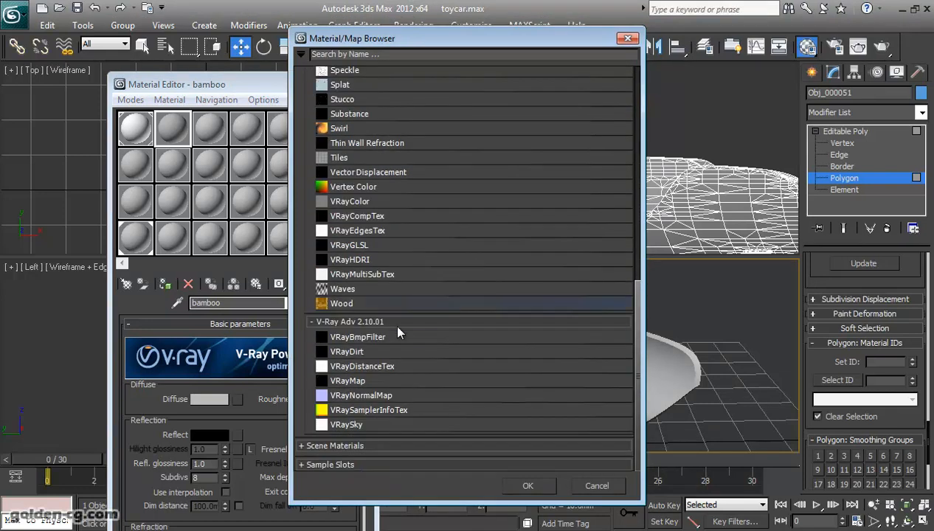
scroll(396, 339, "up", 2)
scroll(398, 344, "up", 5)
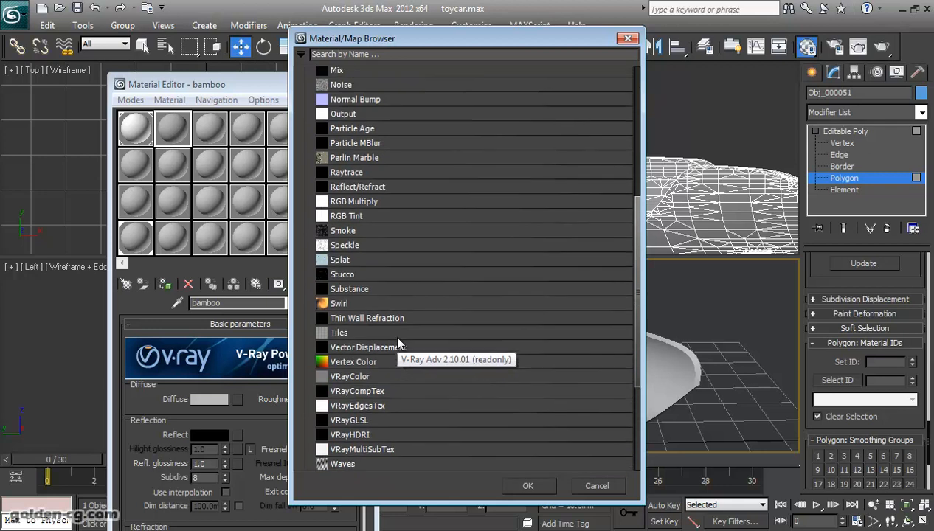
scroll(398, 343, "up", 2)
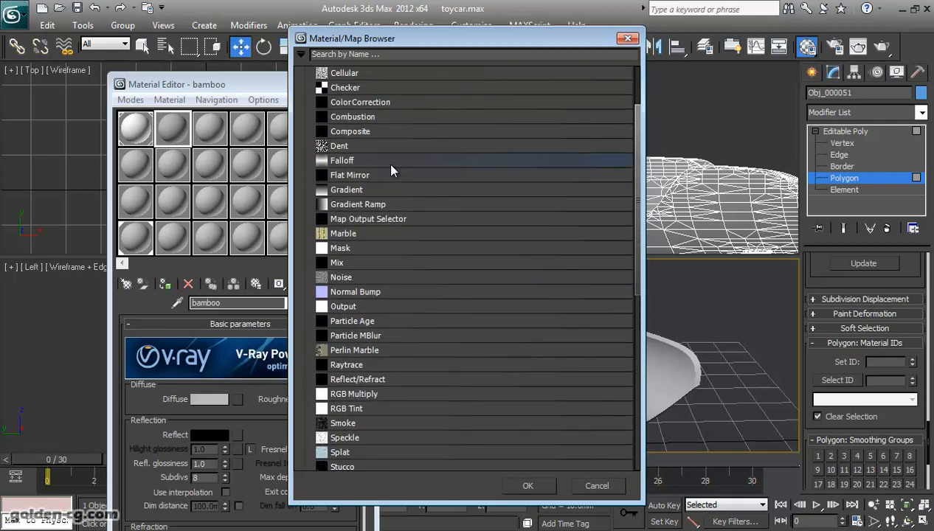
scroll(381, 221, "up", 1)
left_click(359, 169)
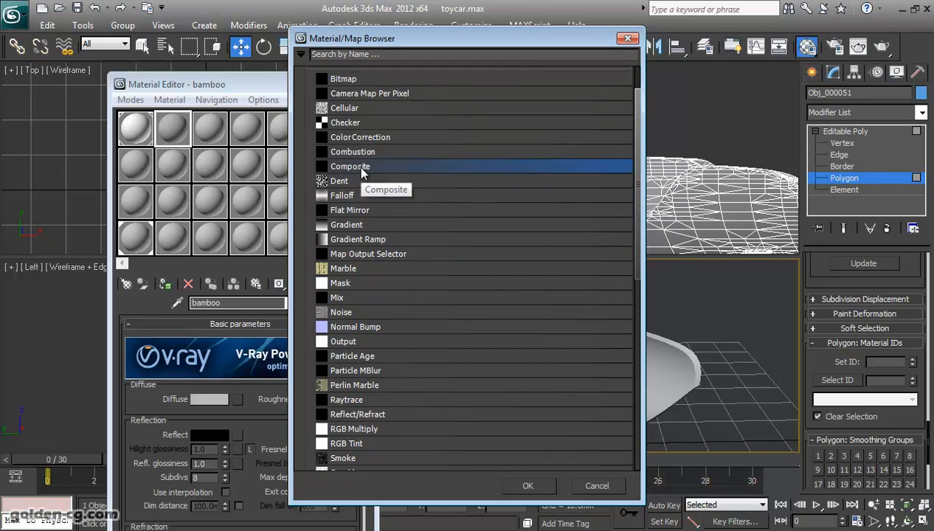
double_click(358, 167)
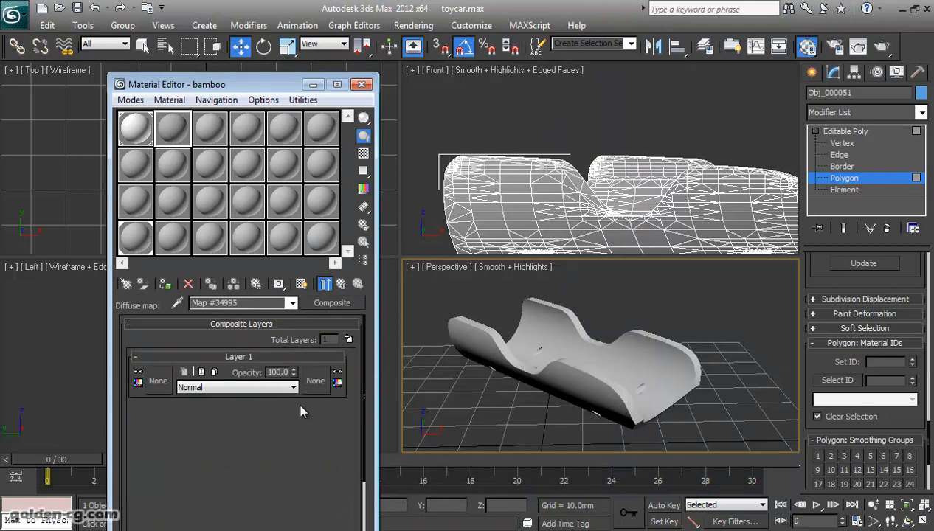
left_click(338, 286)
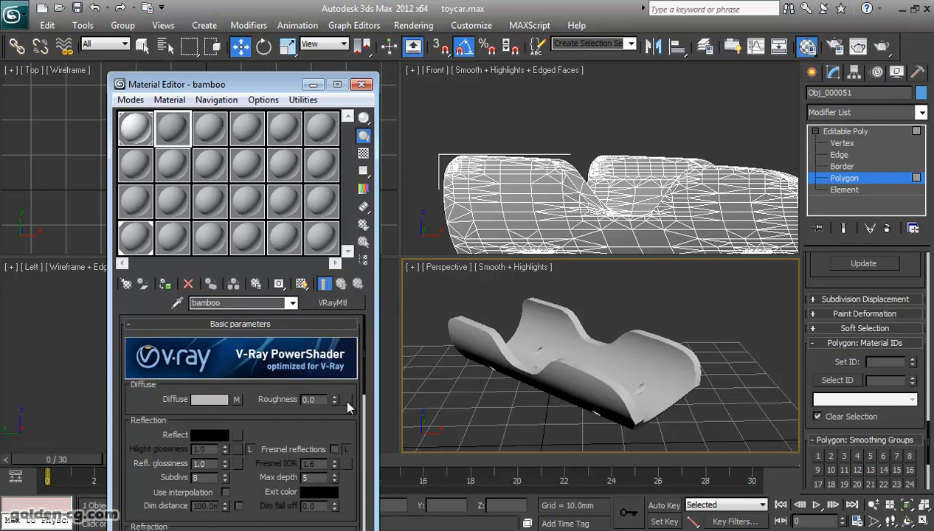
left_click(347, 401)
left_click_drag(637, 137, 639, 357)
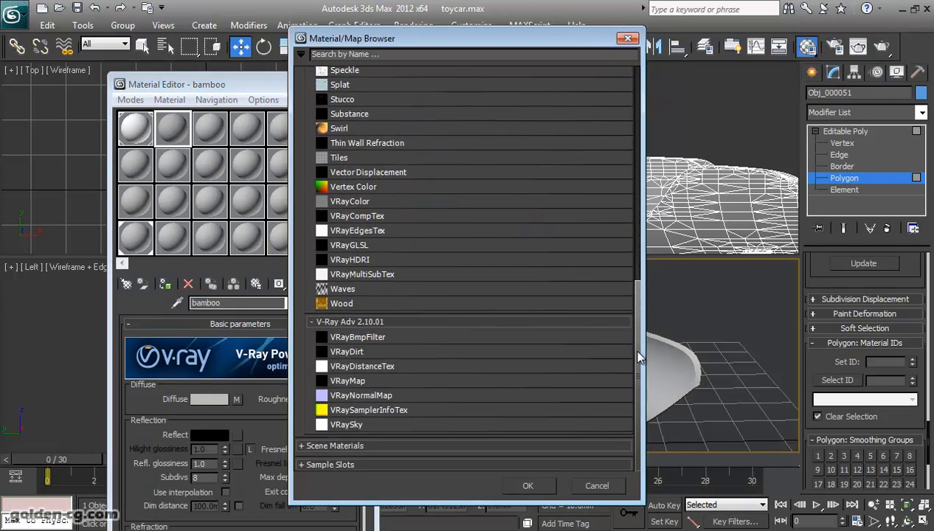
left_click(626, 38)
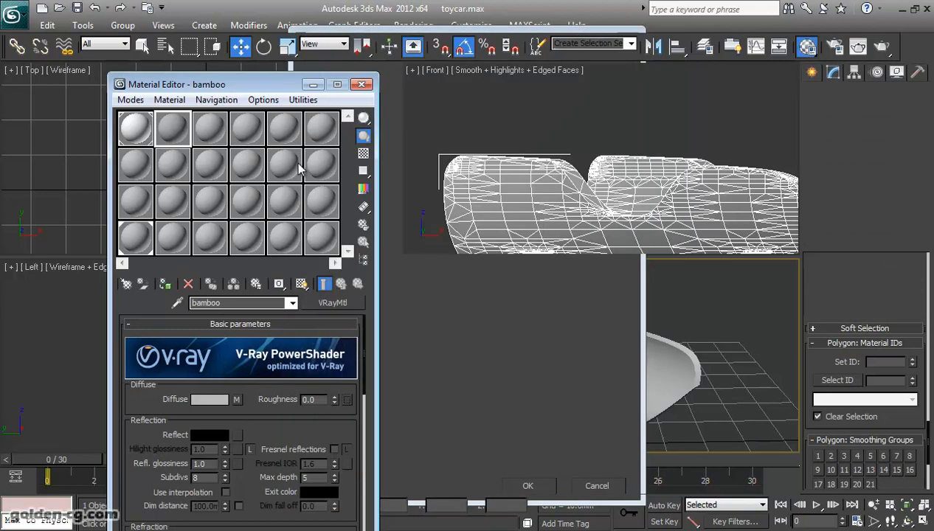
left_click(203, 123)
left_click(329, 304)
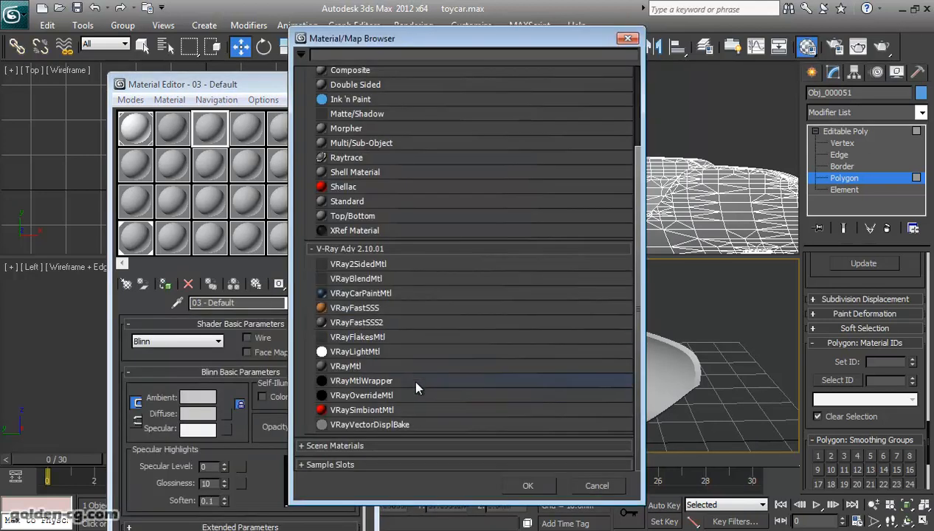
left_click(389, 279)
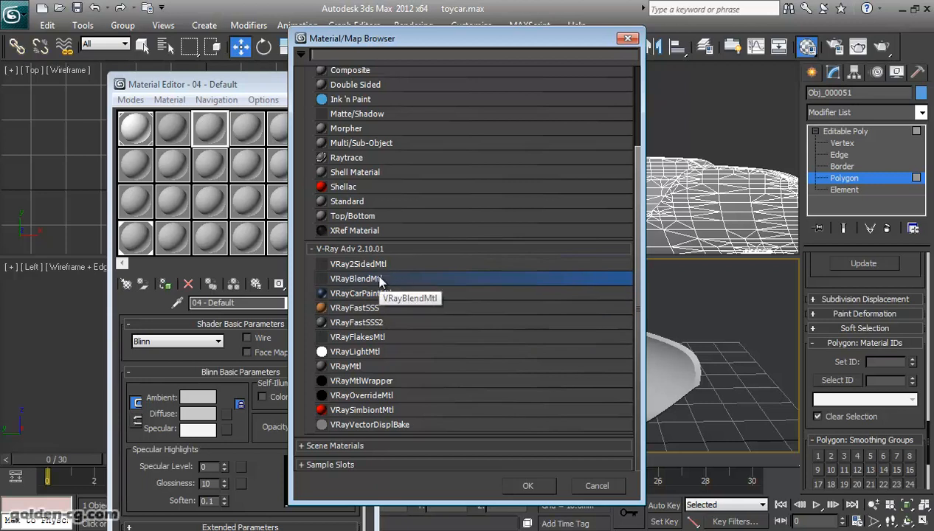
left_click_drag(375, 40, 566, 49)
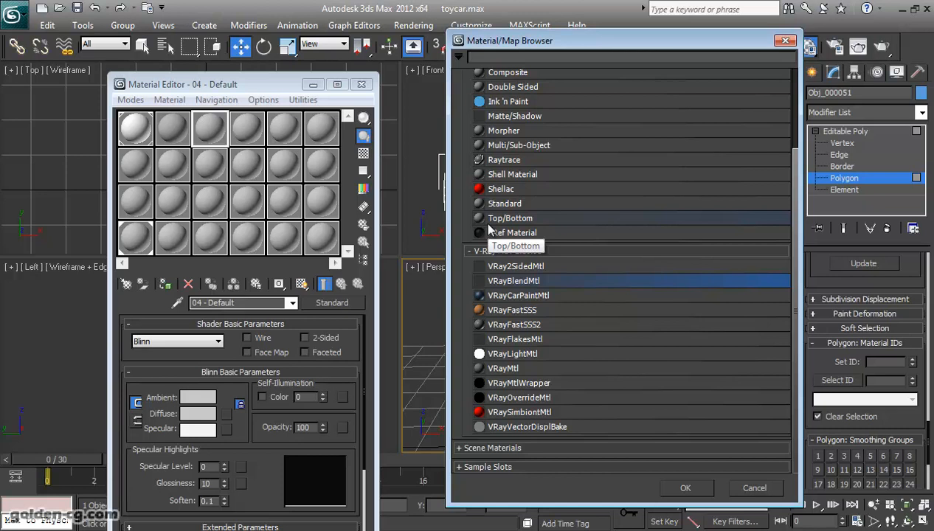
left_click(782, 41)
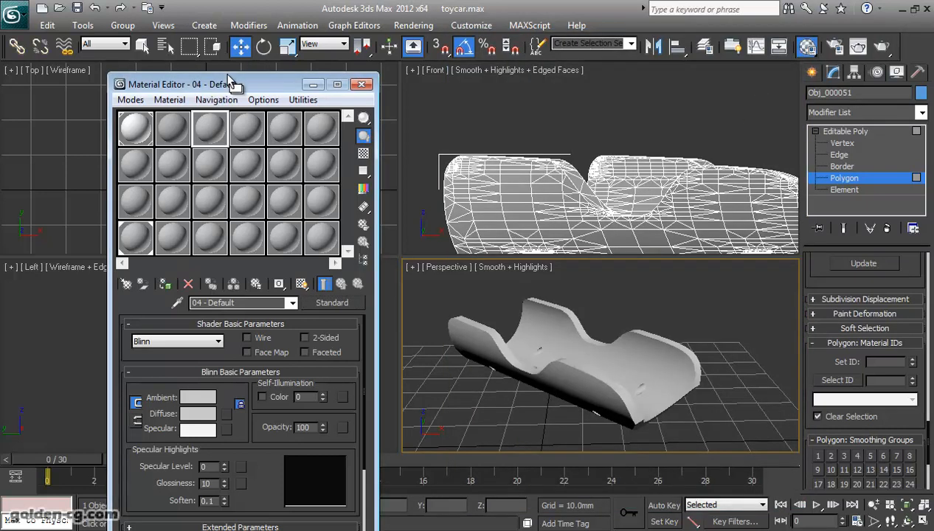
left_click(171, 128)
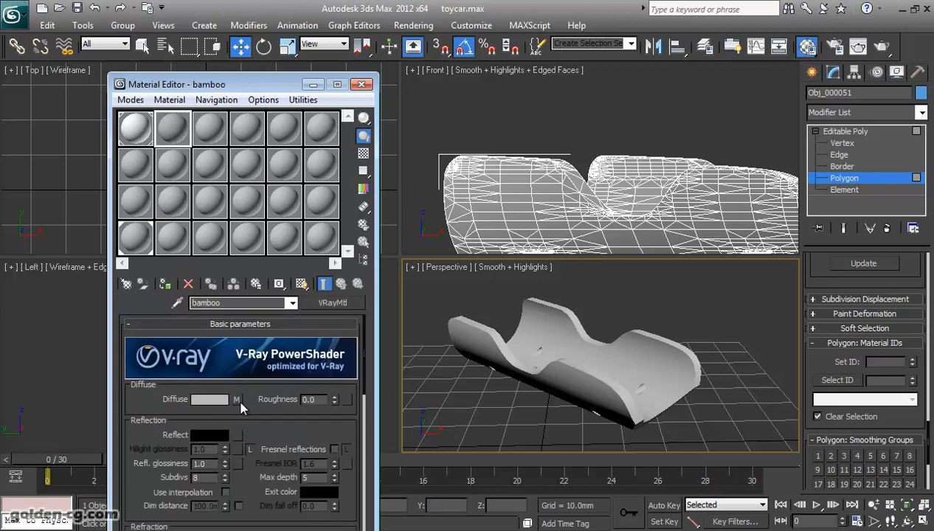
left_click(237, 400)
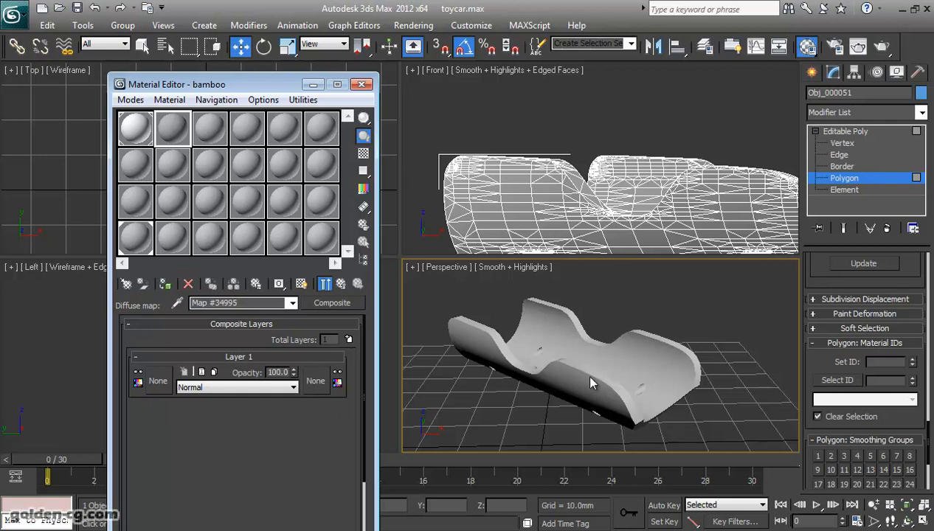
View the image file bamboo_offset.jpg to examine the bamboo texture.
key("alt+Tab")
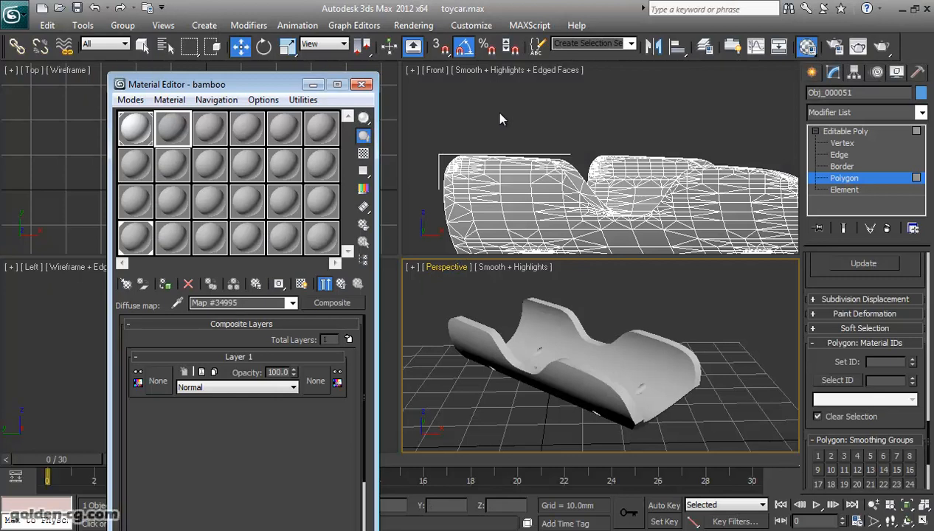
left_click(414, 25)
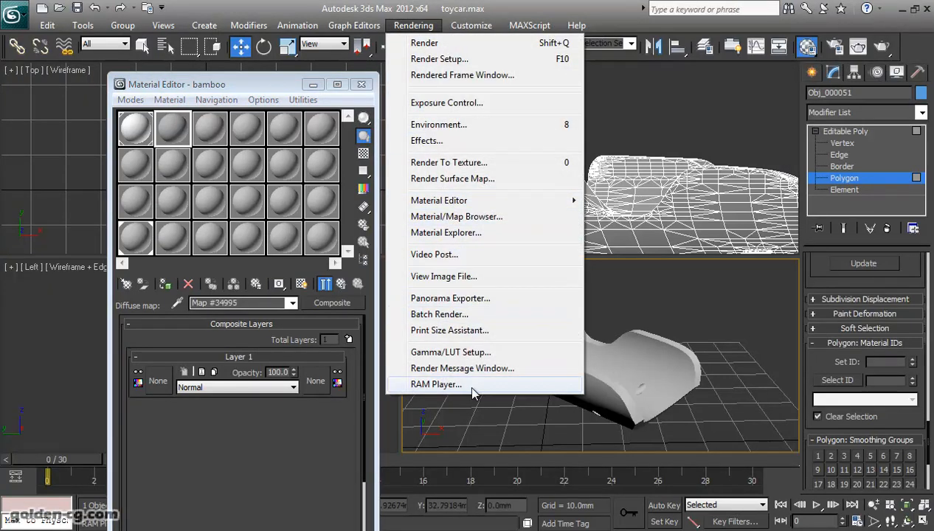
left_click(444, 276)
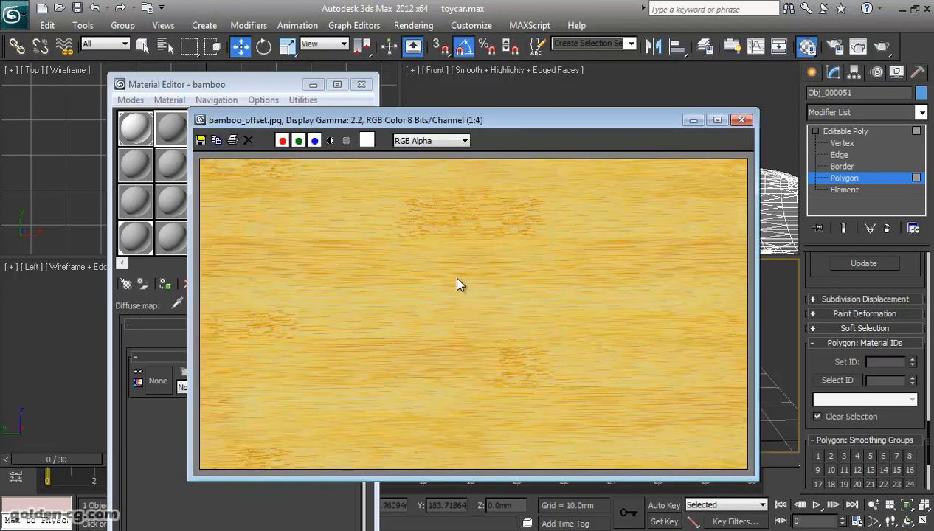
left_click_drag(376, 124, 319, 112)
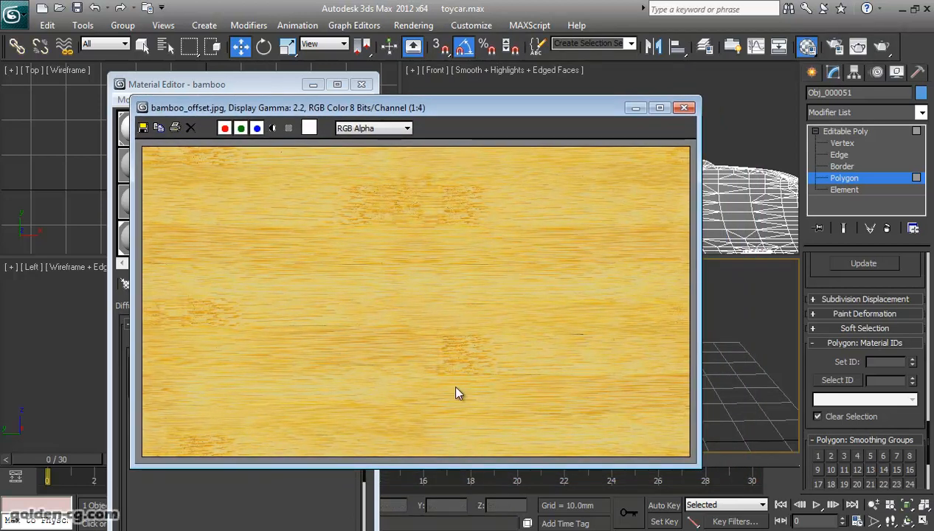
left_click_drag(424, 112, 496, 111)
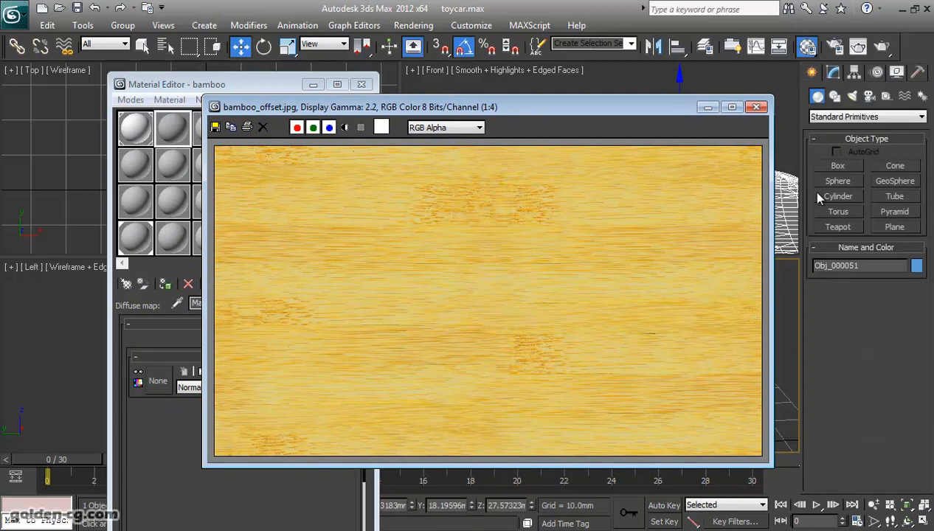
Open the Color Clipboard utility and reposition the bamboo_offset.jpg image window so the colour swatches stay accessible.
left_click(918, 74)
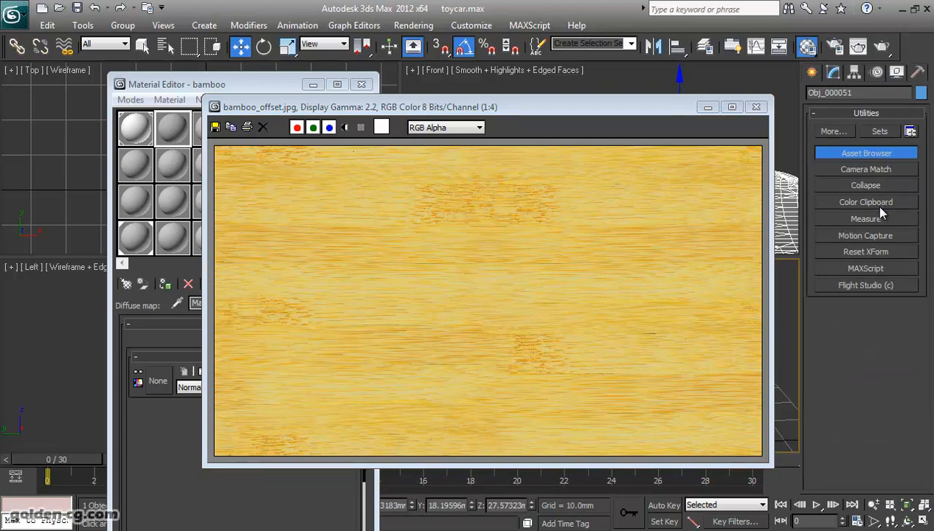
left_click(857, 208)
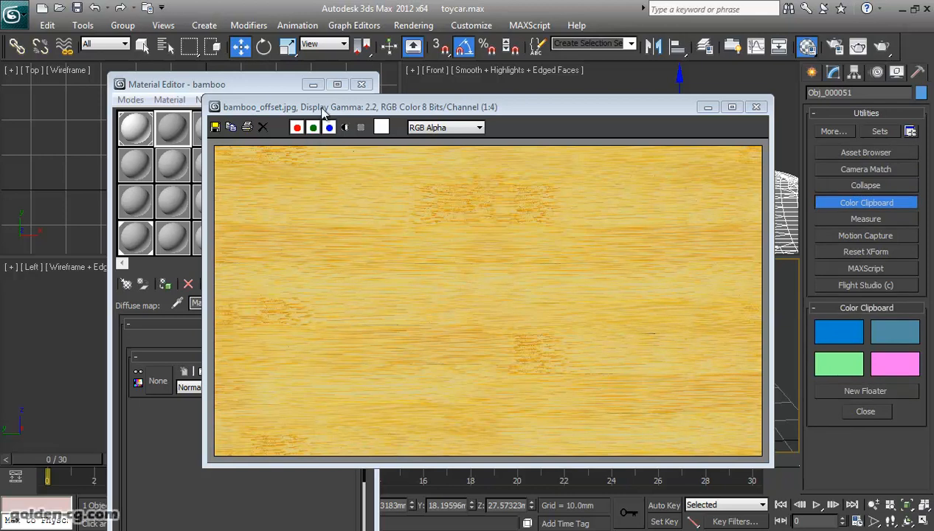
left_click_drag(321, 112, 452, 112)
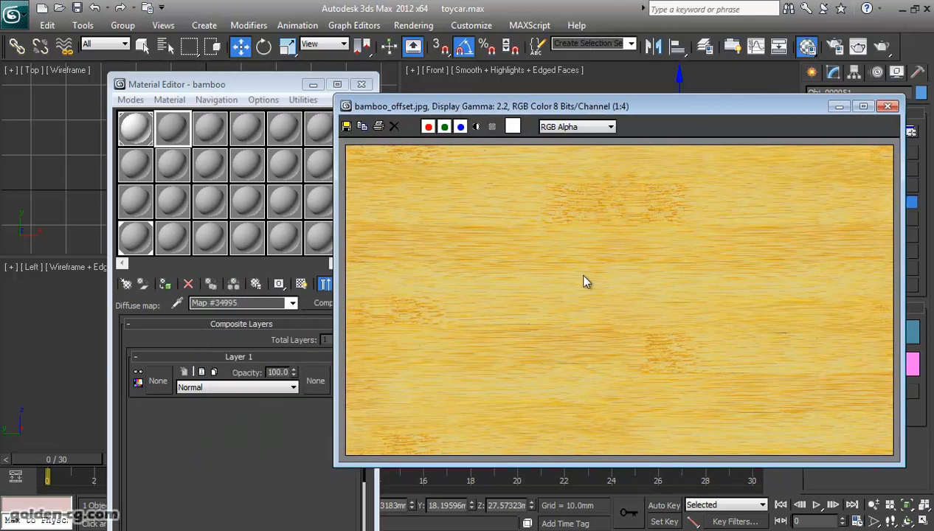
left_click_drag(603, 111, 413, 100)
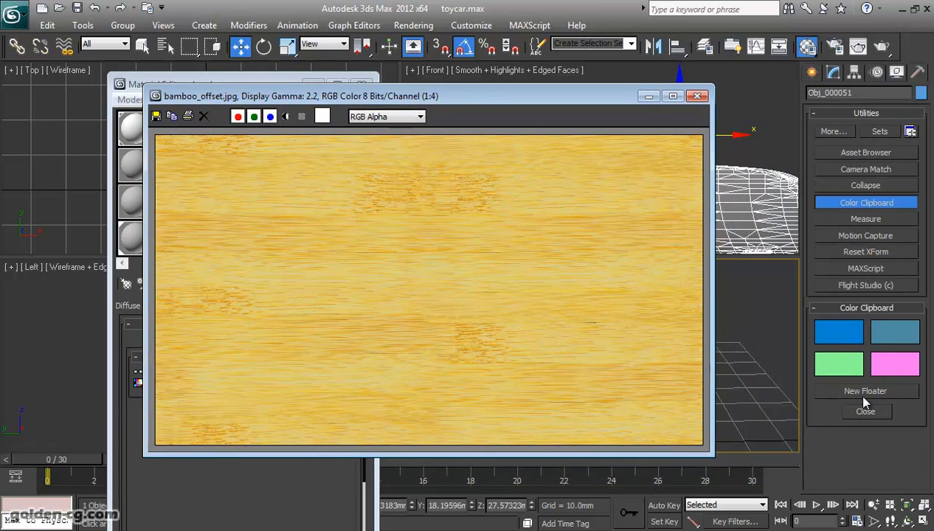
Sample a dark orange grain tone from the bamboo image into the first Color Clipboard swatch.
left_click(837, 333)
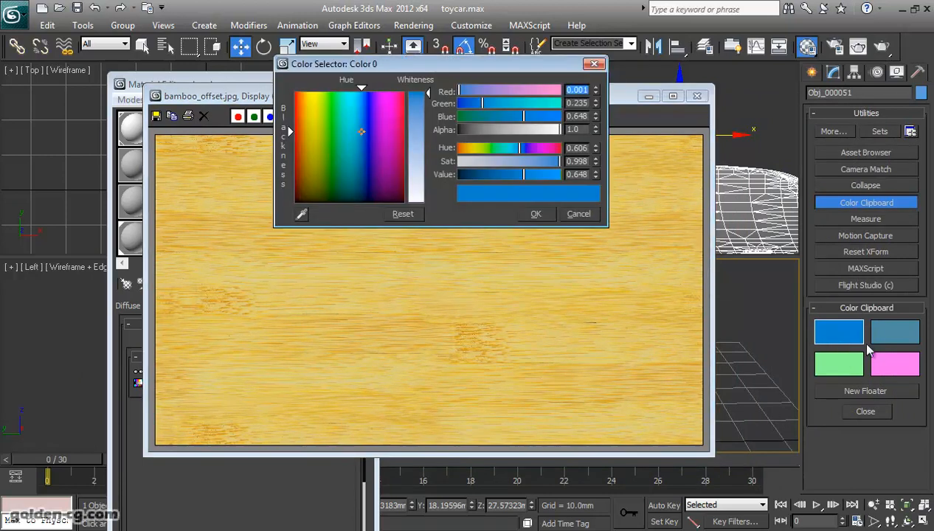
left_click(301, 214)
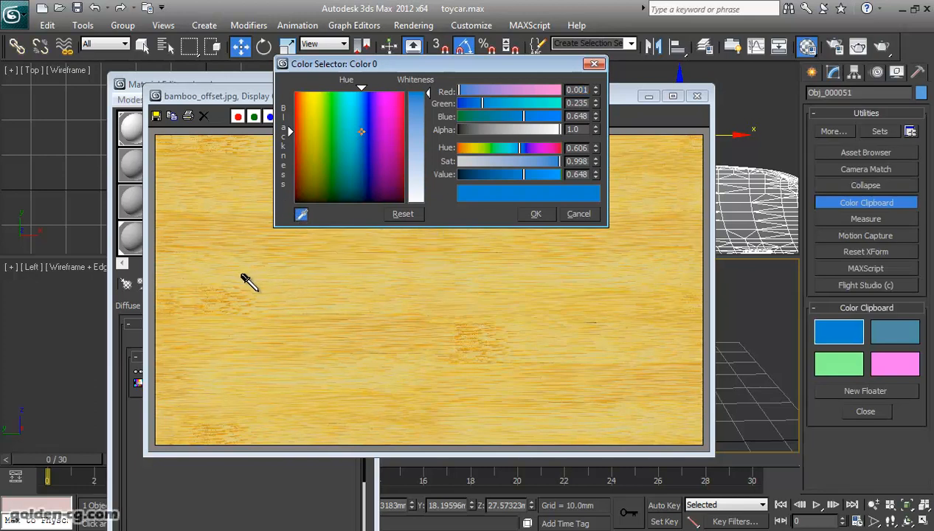
left_click(162, 235)
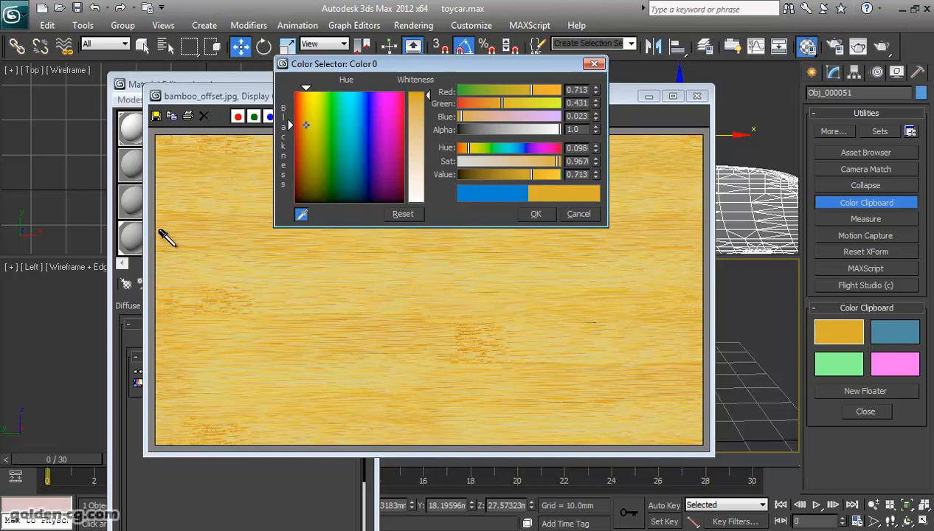
left_click(533, 215)
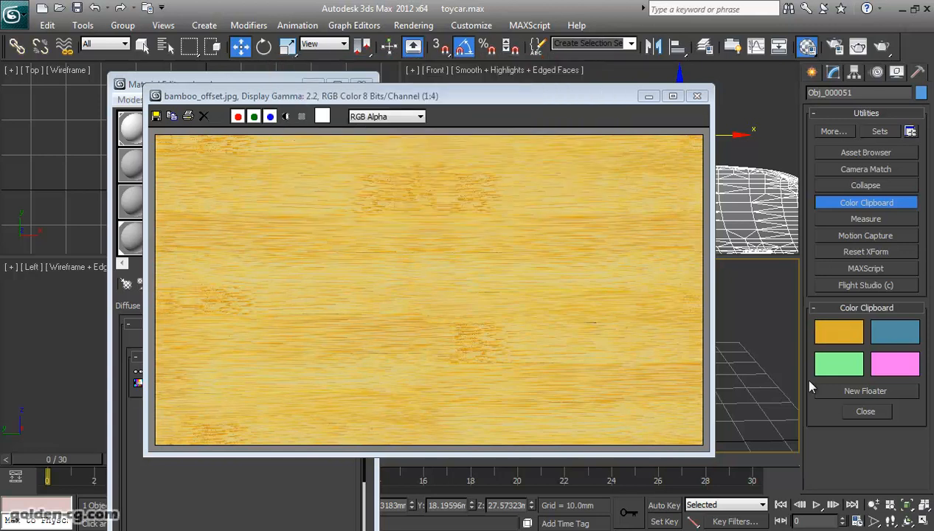
Sample a pale yellow tone from the bamboo image into the second Color Clipboard swatch.
left_click(894, 333)
left_click(301, 213)
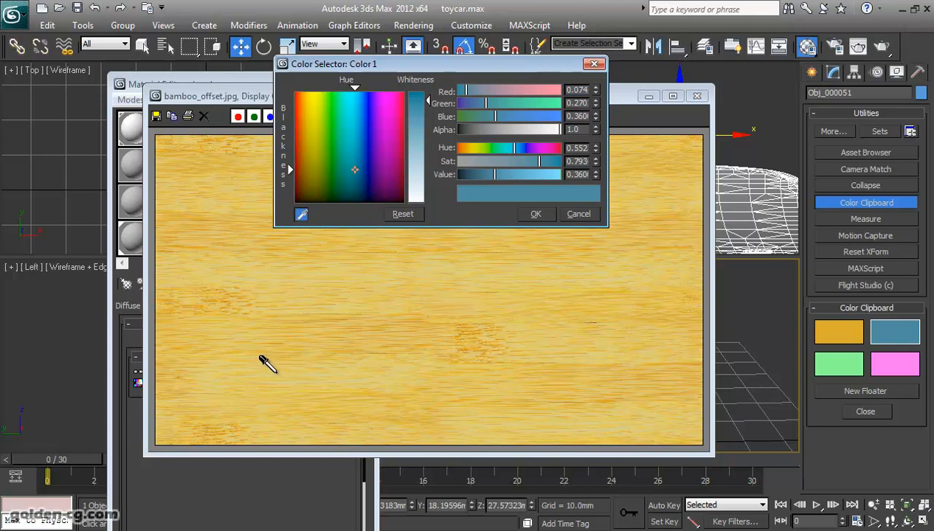
left_click(253, 360)
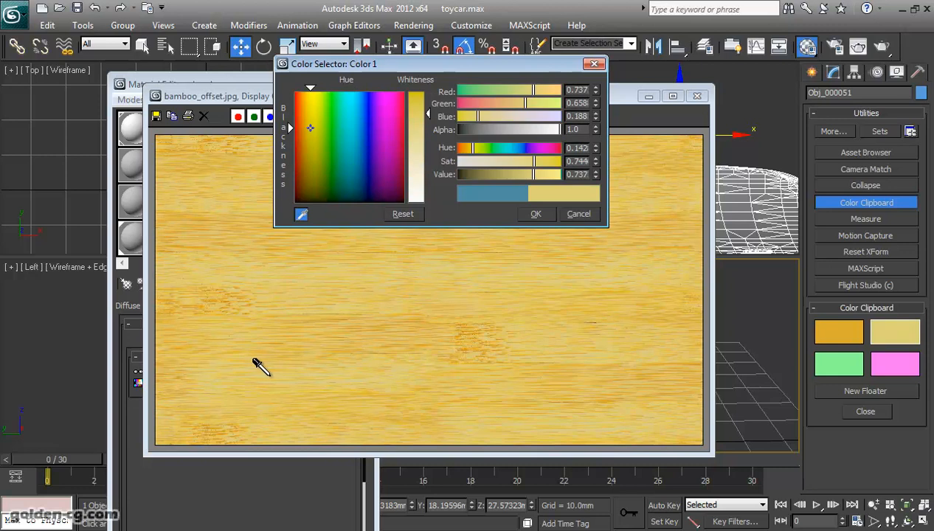
left_click(533, 215)
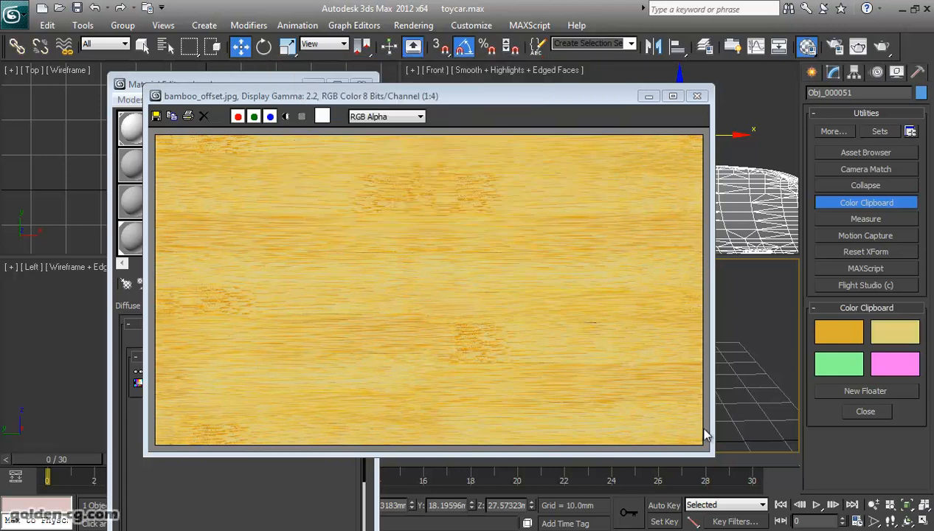
Sample an intermediate golden tone from the bamboo image into the third Color Clipboard swatch, resampling until the tone suits.
left_click(837, 365)
left_click(301, 213)
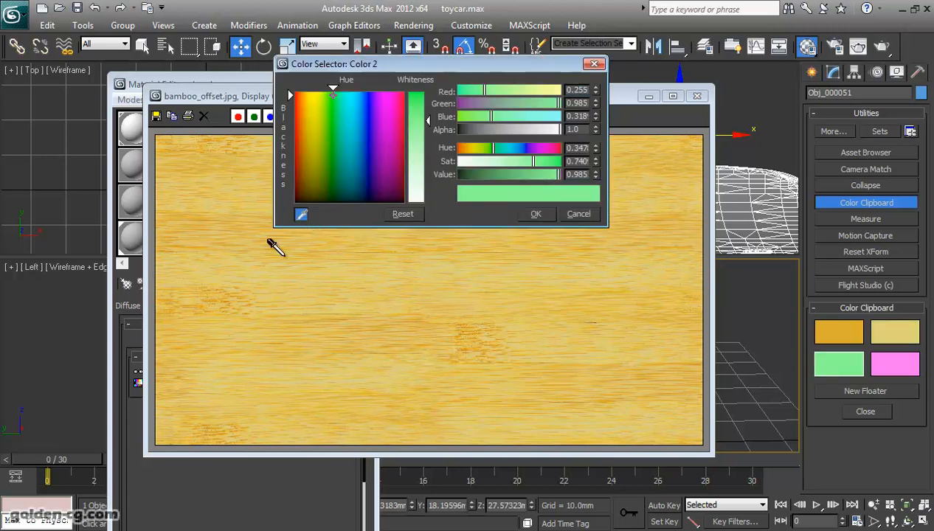
left_click(210, 316)
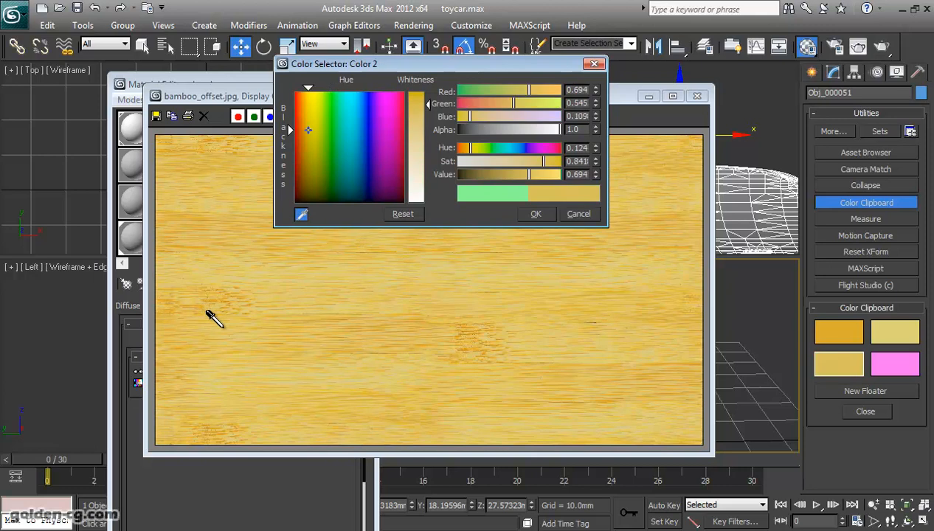
left_click(301, 214)
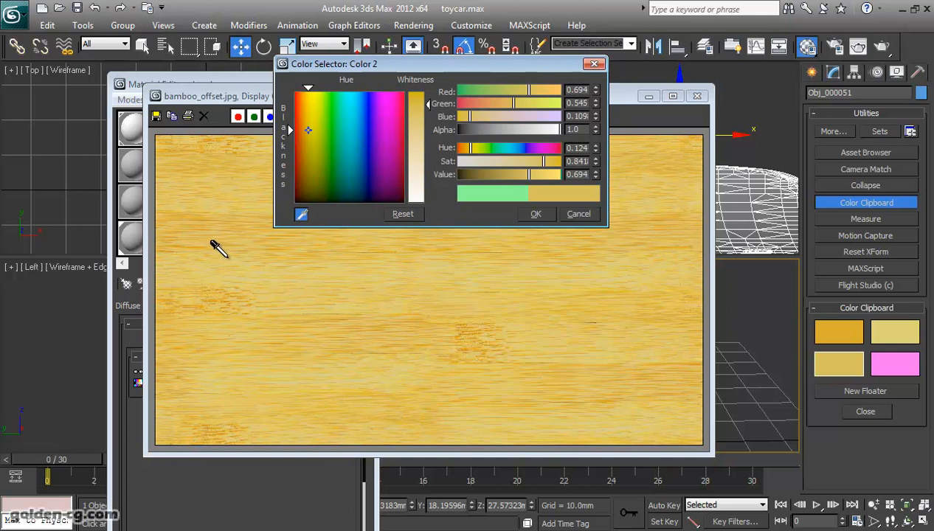
left_click(207, 246)
left_click_drag(208, 245, 185, 310)
left_click(532, 215)
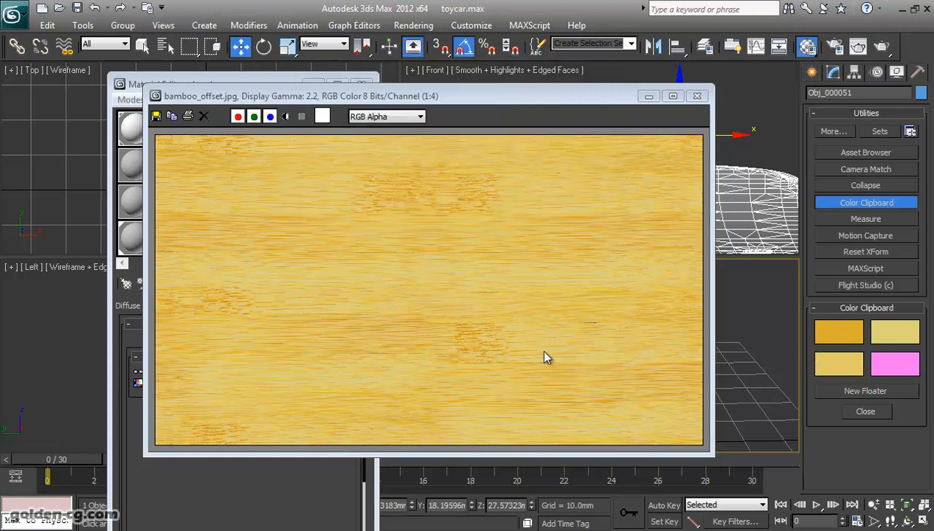
left_click(839, 364)
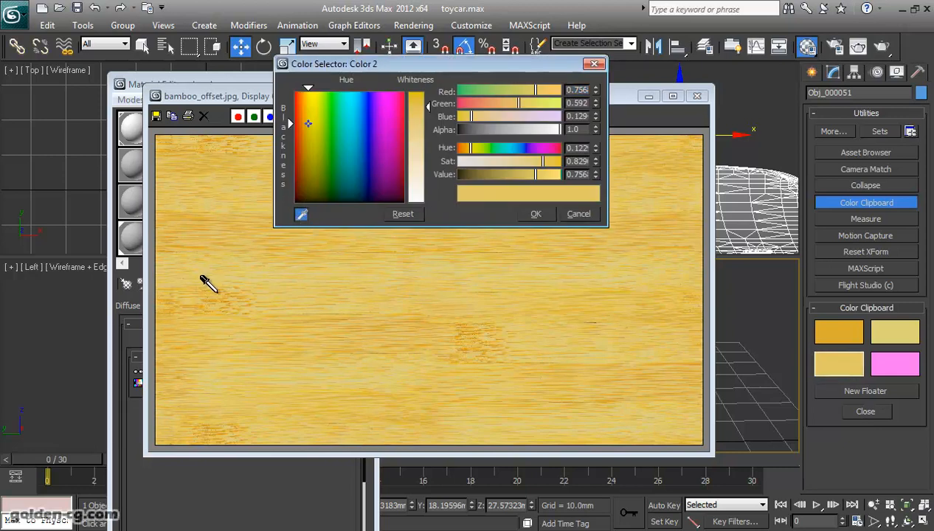
left_click_drag(203, 345, 201, 345)
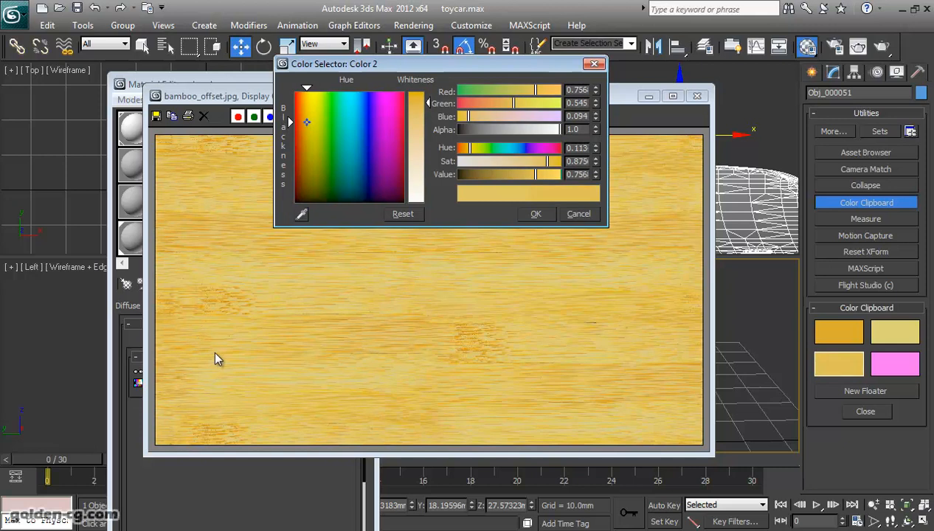
left_click(534, 215)
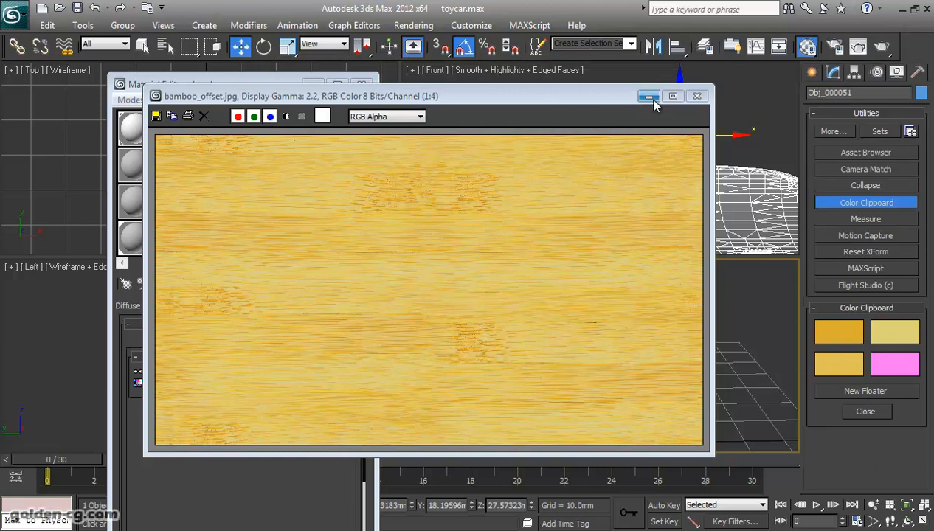
Minimize the bamboo image and assign a Noise map to Layer 1 of the Composite map.
left_click(648, 96)
left_click_drag(247, 90, 422, 73)
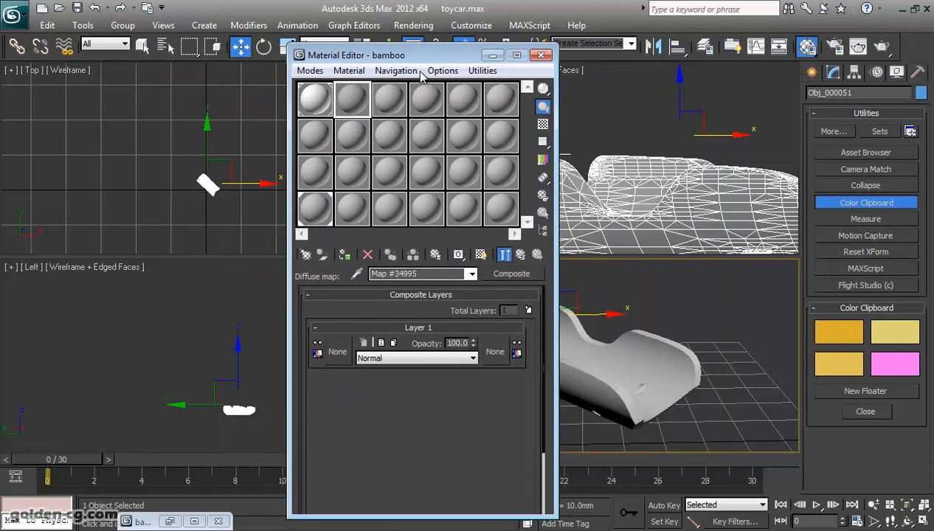
left_click(342, 353)
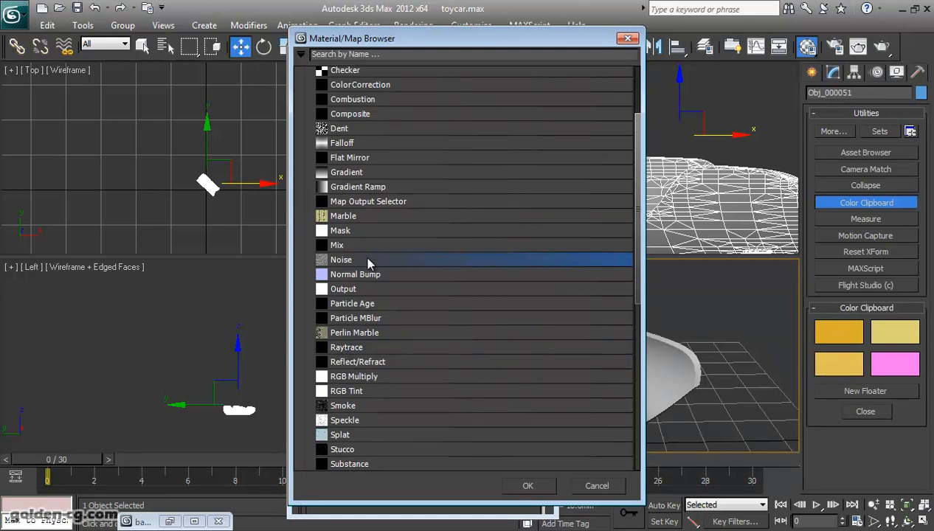
double_click(369, 259)
Copy the dark orange swatch to the Noise map's Color #1 and the pale yellow swatch to Color #2.
scroll(344, 379, "down", 3)
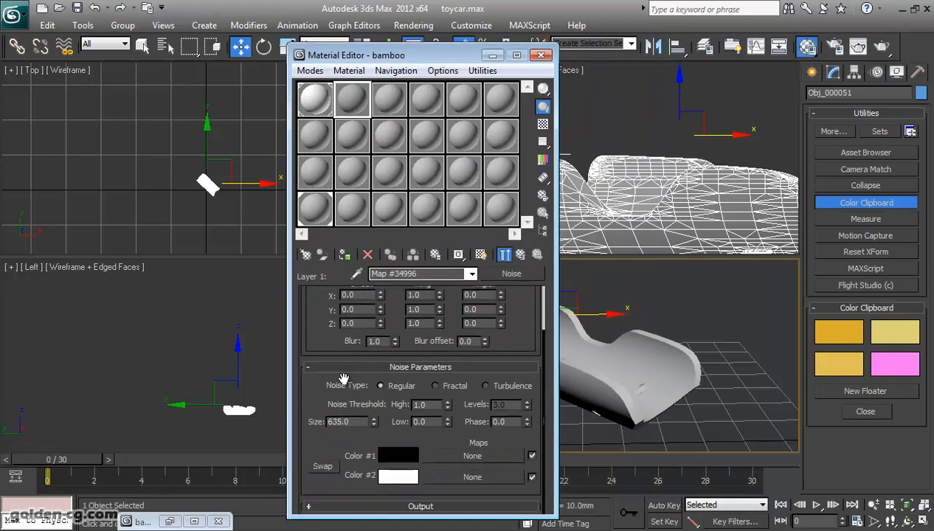
right_click(849, 338)
left_click(862, 340)
right_click(392, 454)
left_click(425, 478)
right_click(876, 324)
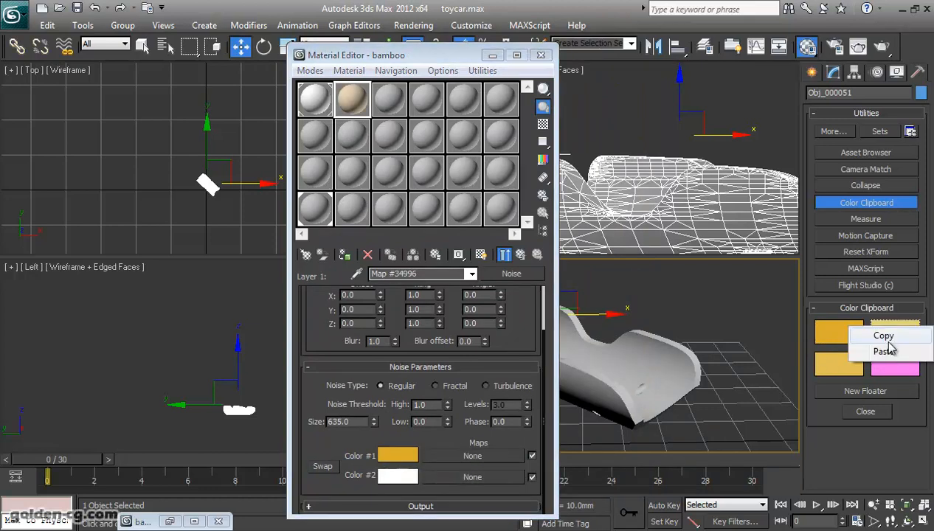
left_click(882, 340)
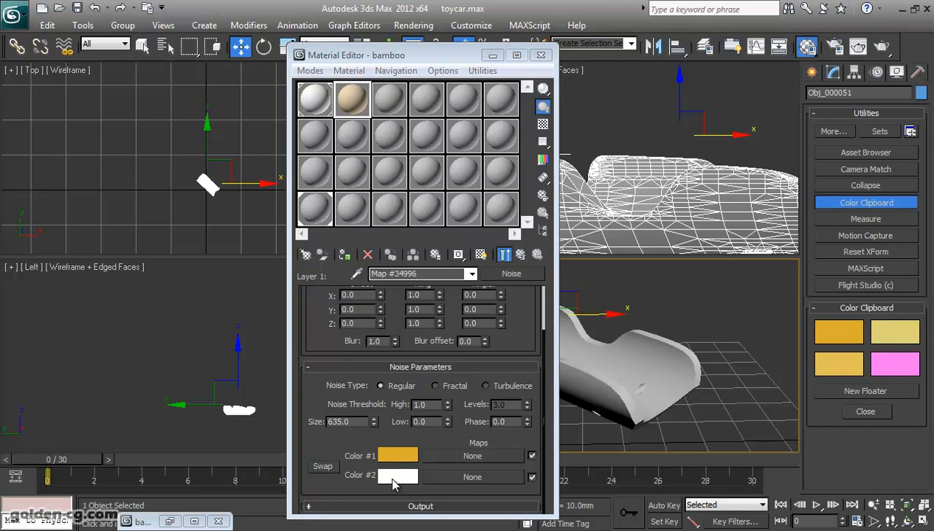
right_click(393, 481)
left_click(427, 505)
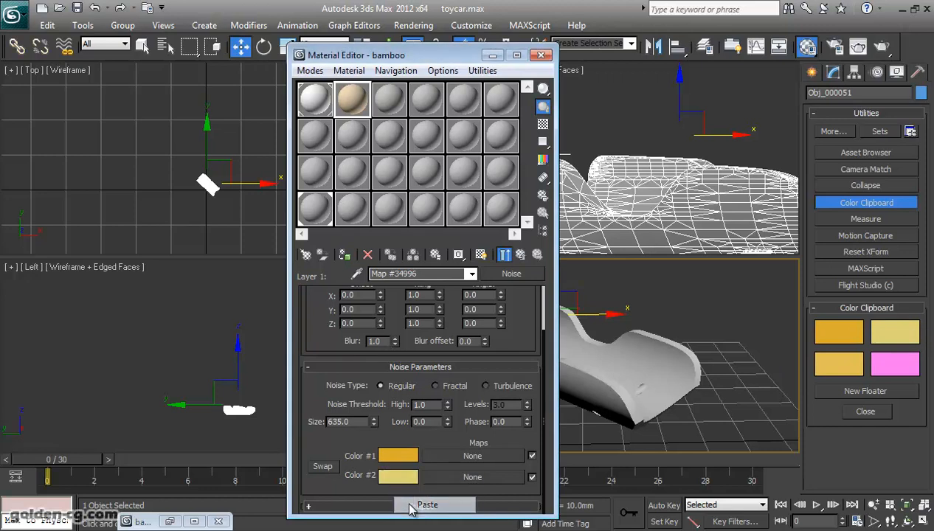
Open an enlarged preview of the bamboo sample and arrange it beside the Material Editor.
double_click(359, 105)
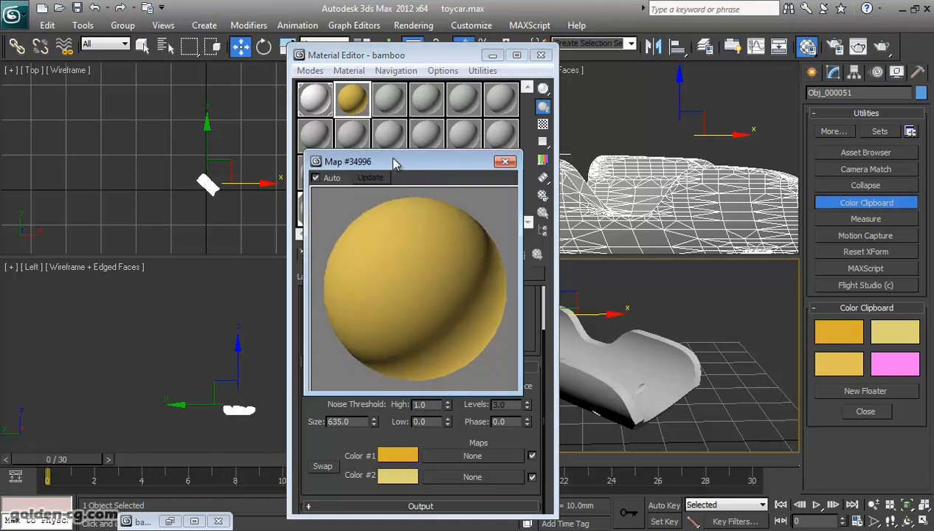
left_click_drag(392, 160, 617, 165)
left_click_drag(437, 62, 355, 44)
left_click_drag(596, 166, 572, 162)
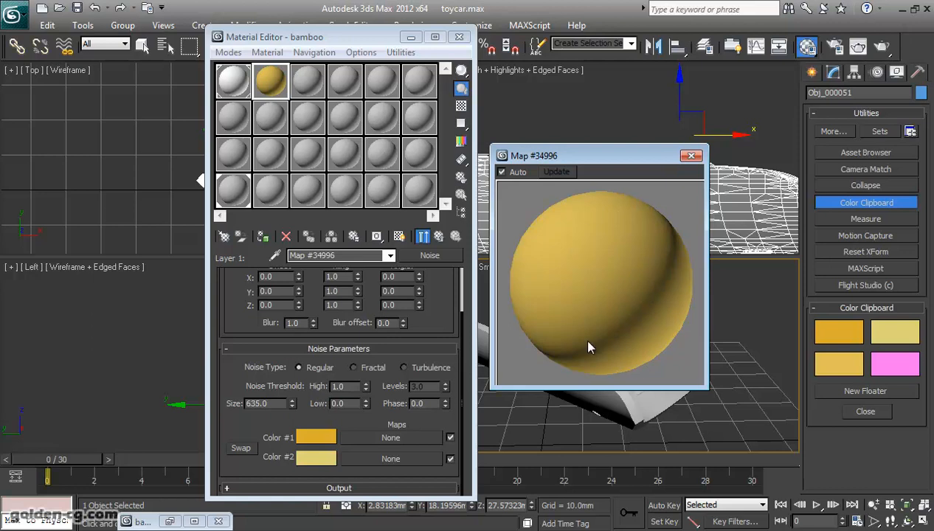
Try a Noise size of 5, and settle on a size of 2.
left_click(264, 403)
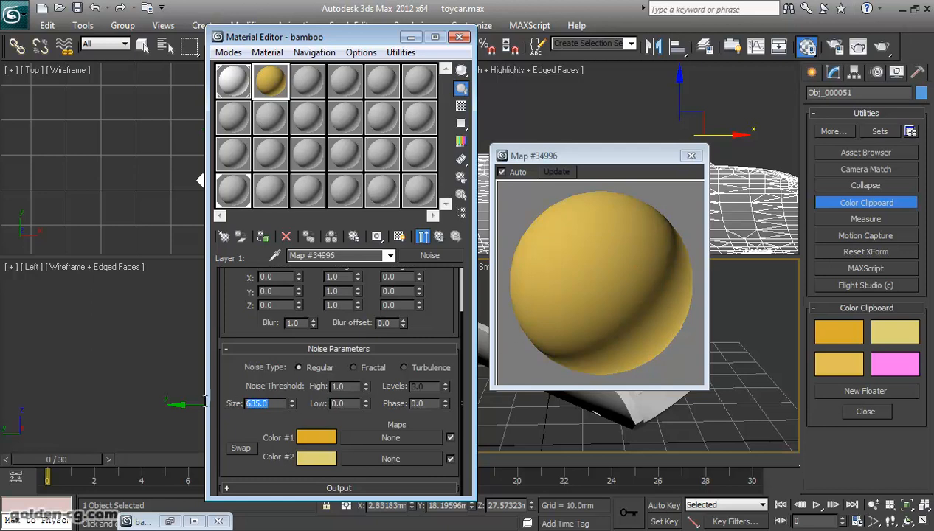
type("5")
key("Return")
left_click_drag(600, 157, 628, 152)
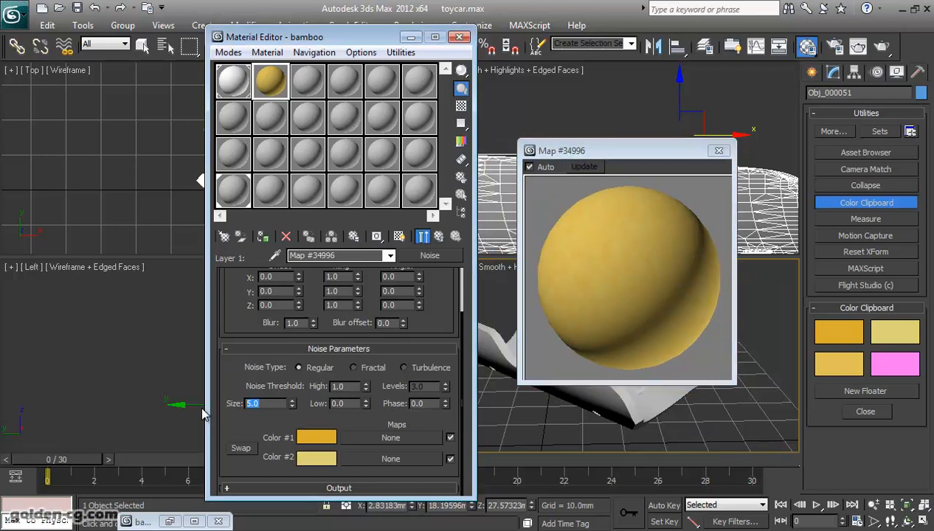
type("2")
key("Return")
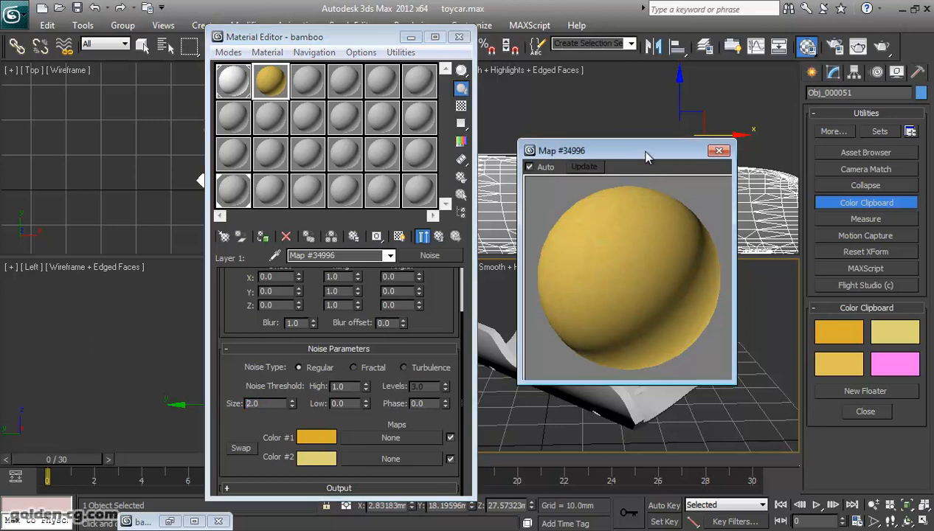
Assign the bamboo material to the selected lower car body, start a test render, and close the frame buffer.
left_click_drag(645, 156, 729, 101)
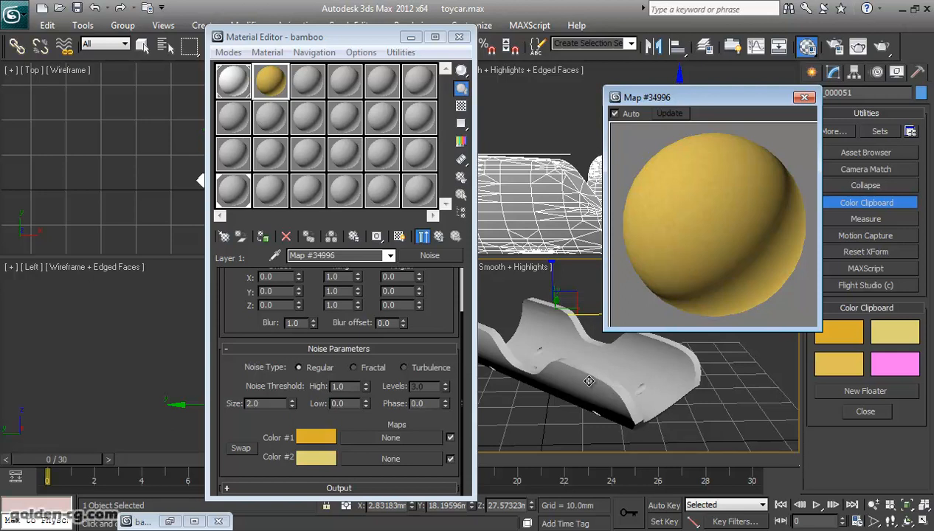
left_click(263, 236)
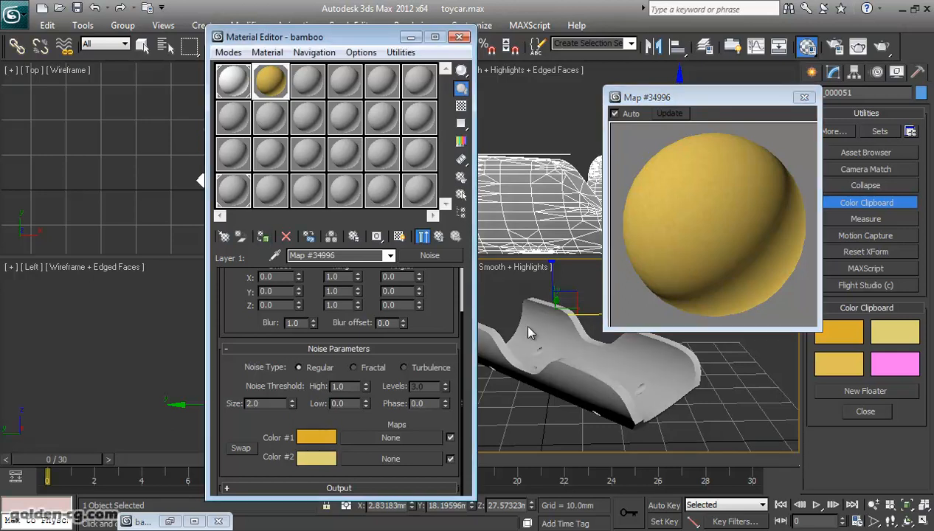
left_click(881, 48)
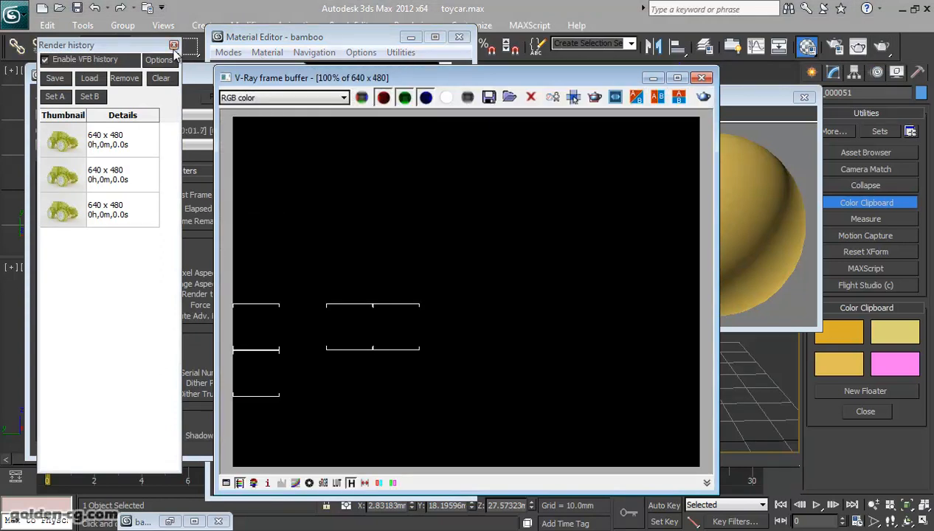
left_click(773, 133)
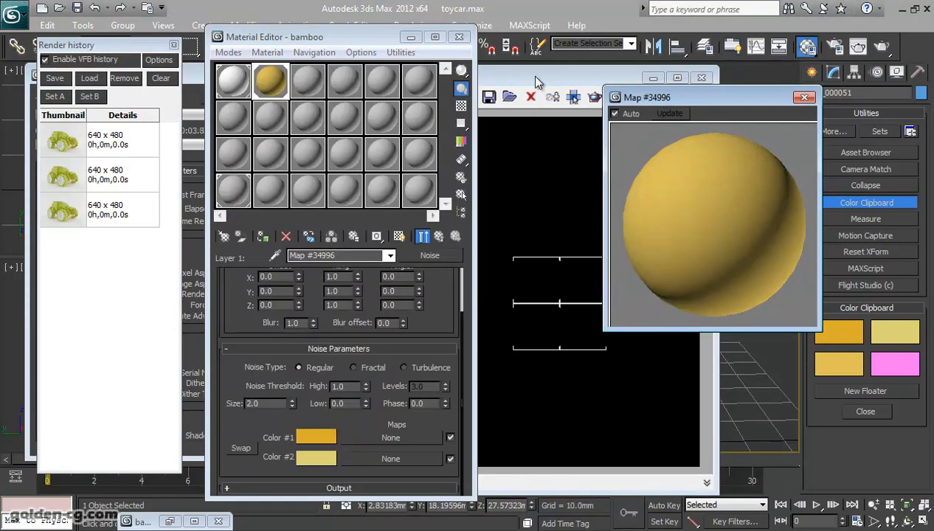
left_click(537, 89)
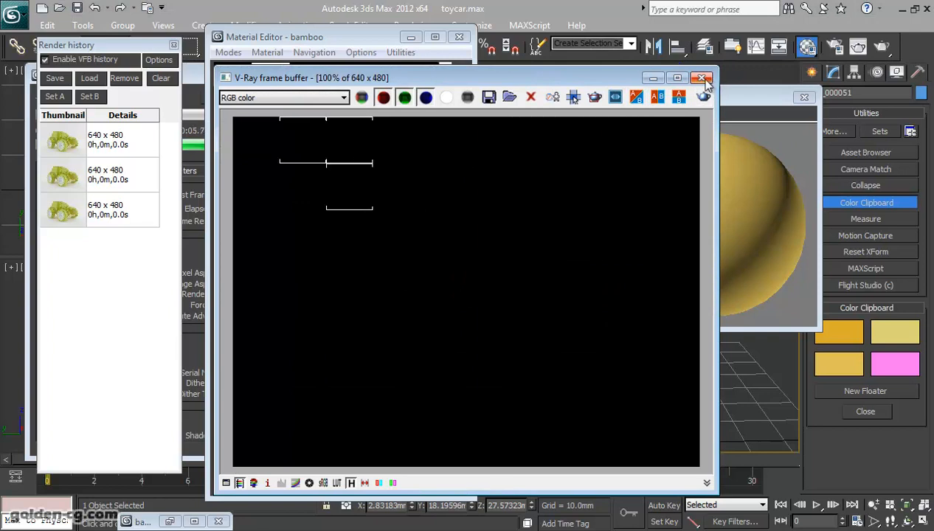
left_click(702, 78)
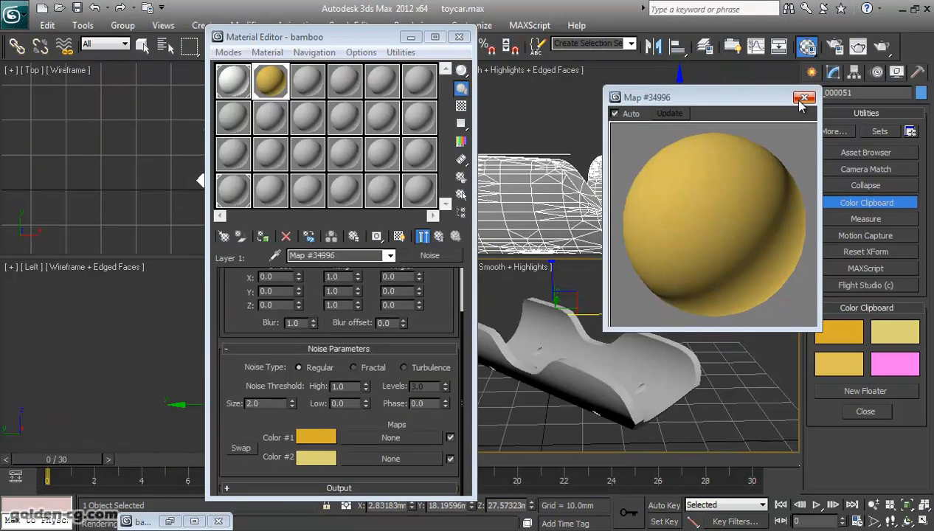
Unhide the lights and background layers, and render the perspective view.
left_click_drag(746, 98, 286, 98)
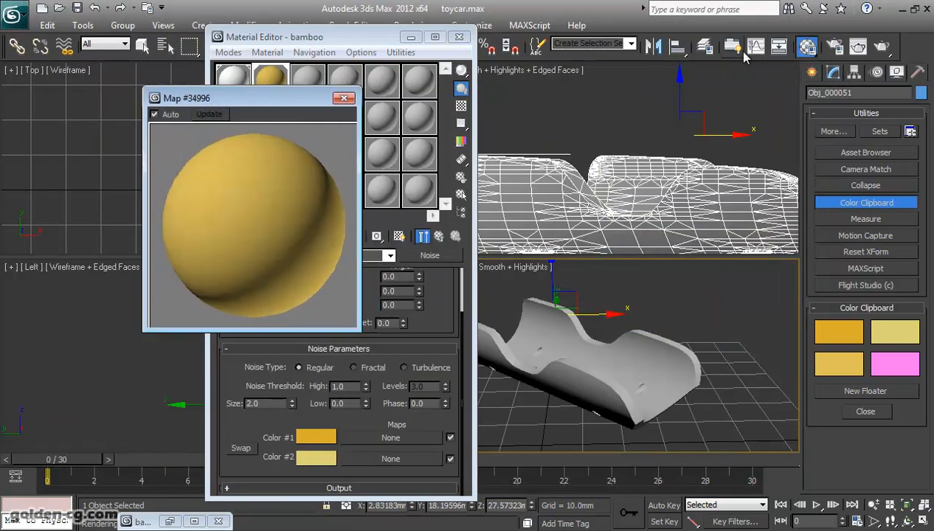
left_click(704, 49)
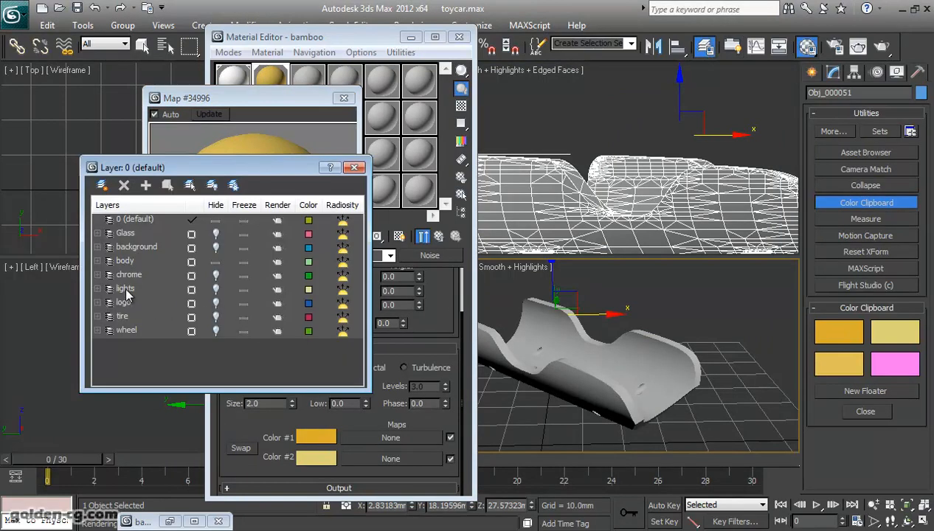
left_click(214, 290)
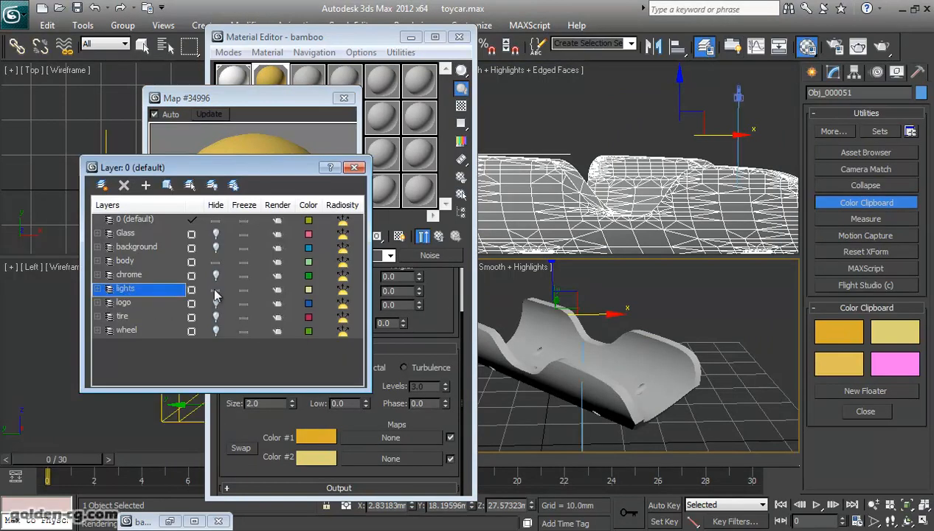
left_click(214, 247)
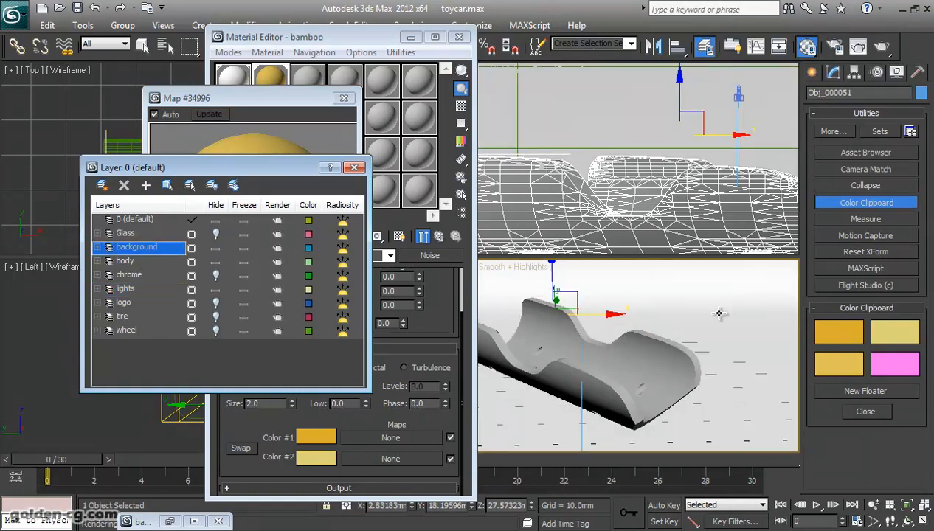
left_click(879, 47)
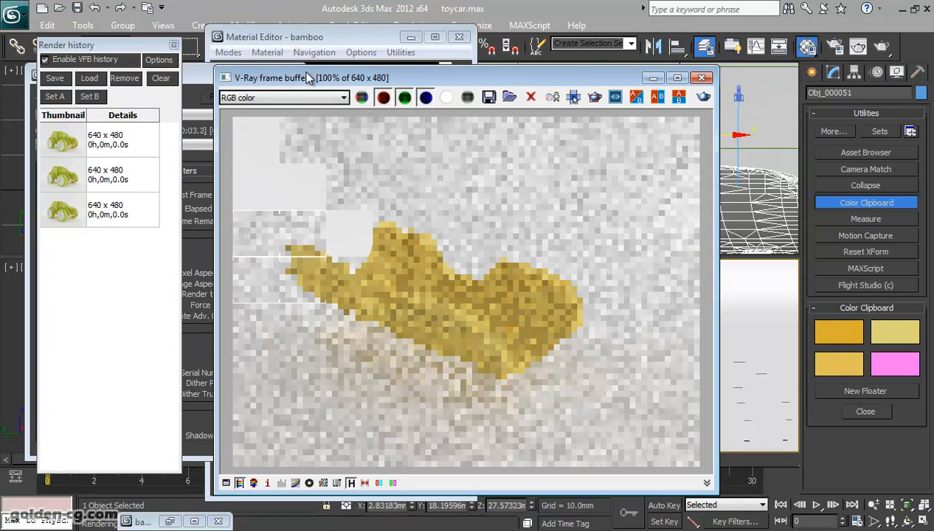
Close the render history and arrange the Material Editor, Noise preview and V-Ray frame buffer side by side.
left_click_drag(490, 82, 690, 76)
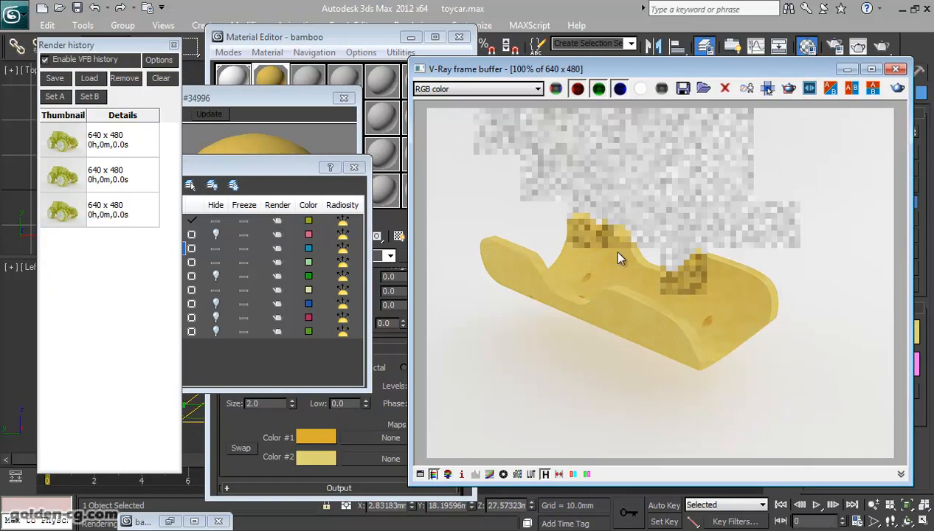
left_click(354, 167)
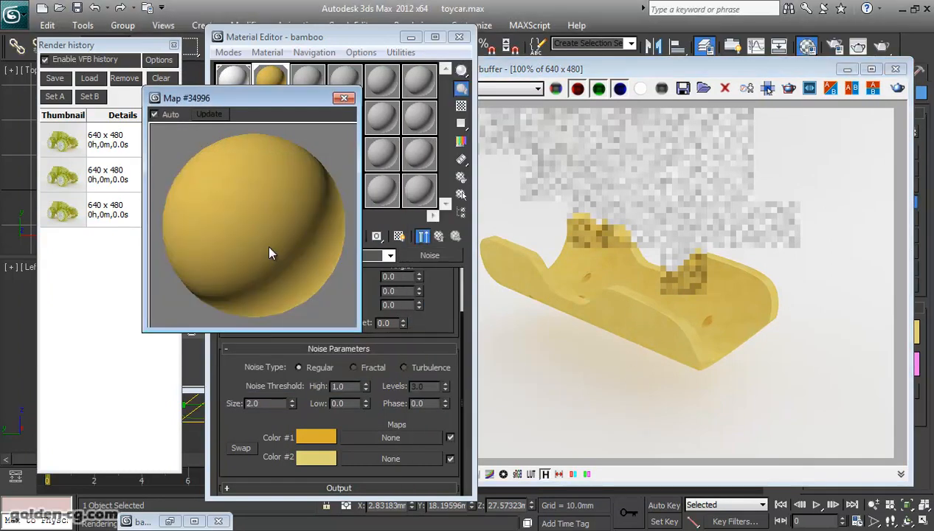
left_click_drag(250, 99, 459, 100)
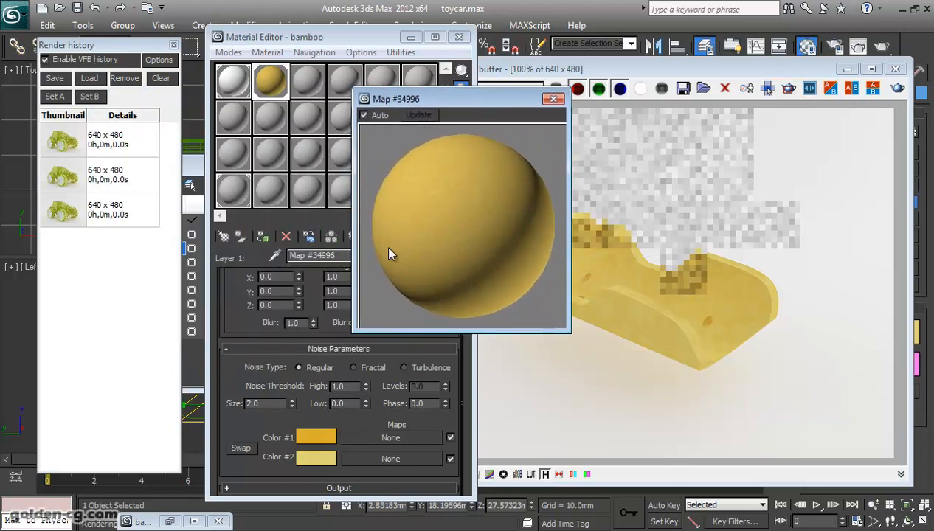
left_click_drag(455, 104, 571, 102)
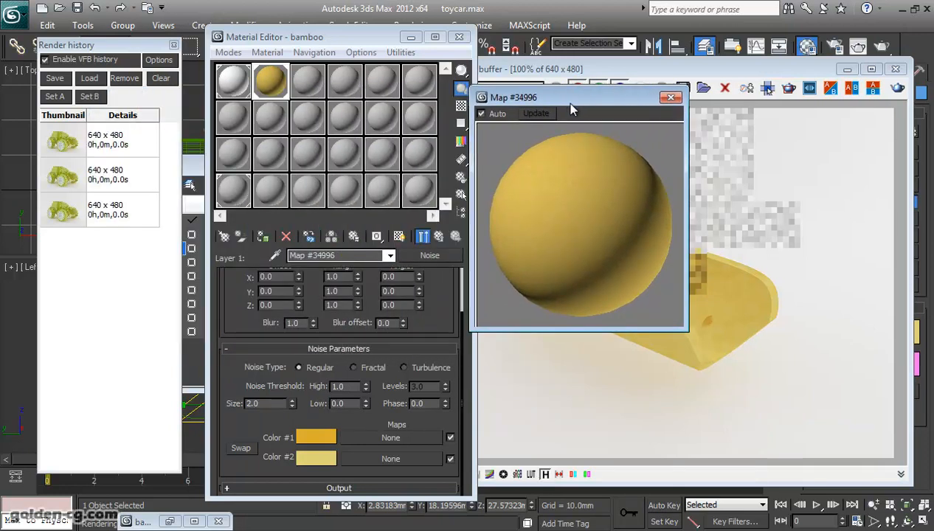
left_click(673, 381)
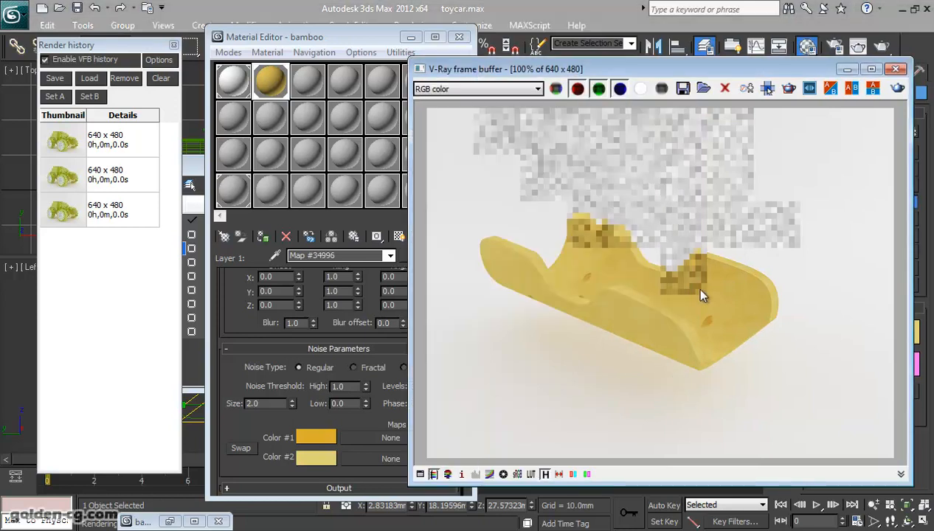
left_click_drag(619, 74, 742, 73)
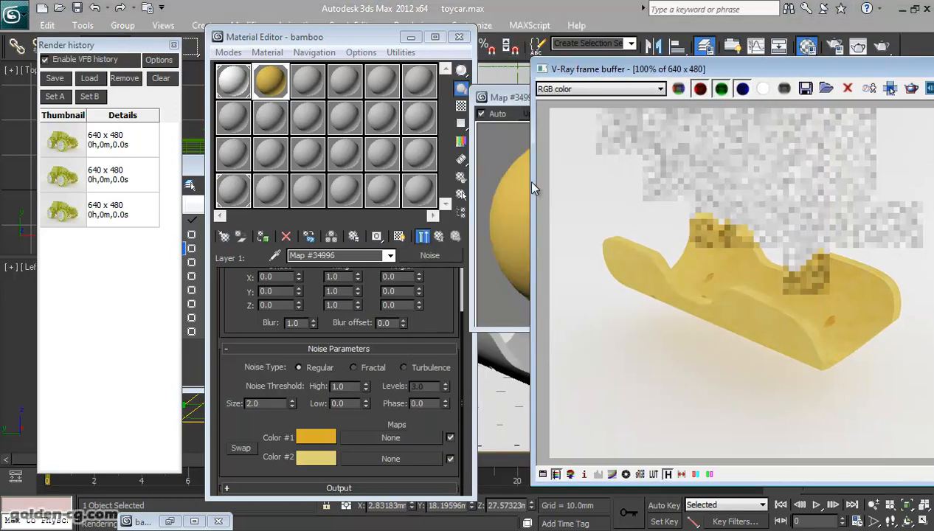
left_click(506, 196)
left_click(173, 45)
left_click_drag(313, 41, 170, 35)
left_click_drag(530, 98, 415, 92)
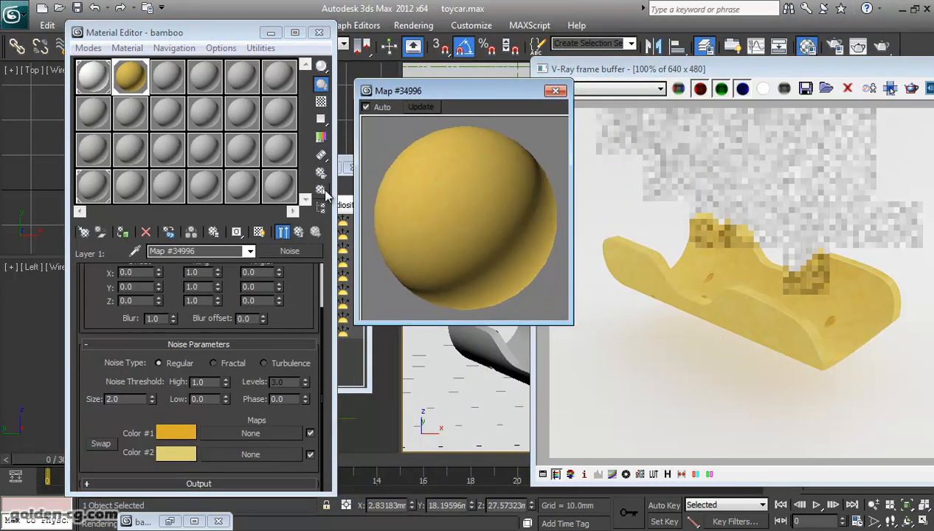
Try a Noise size of 0.01.
double_click(126, 400)
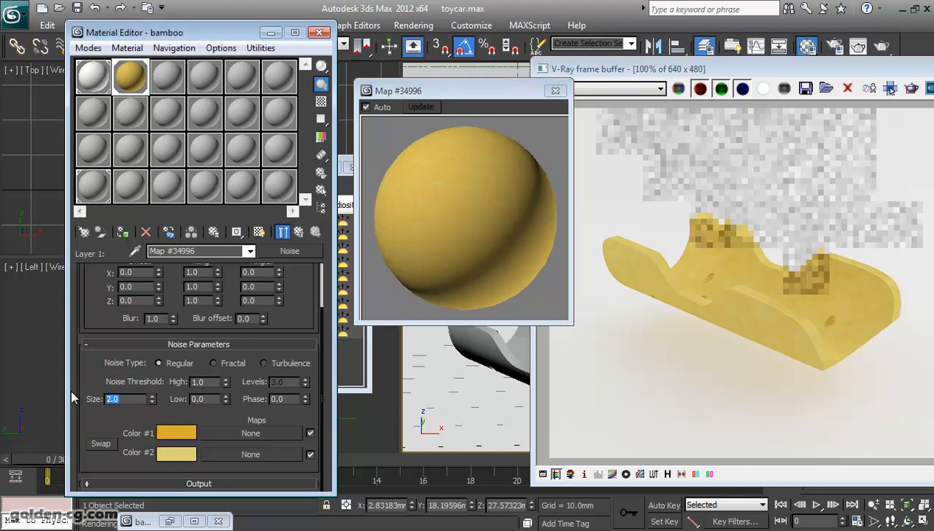
type("0.01")
key("Return")
Try render sample sizes of 10, 1 and 0.1 mm in the Material Editor options.
left_click(321, 174)
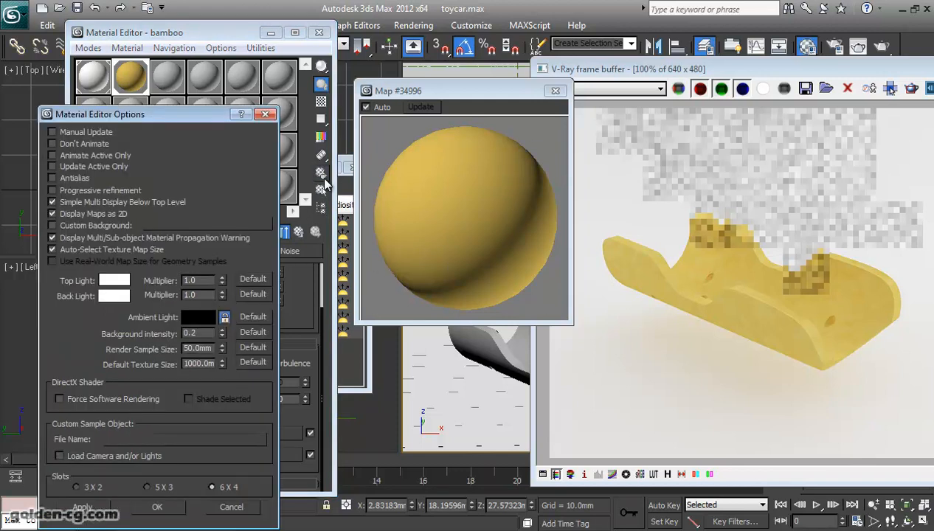
double_click(196, 349)
type("10")
key("Return")
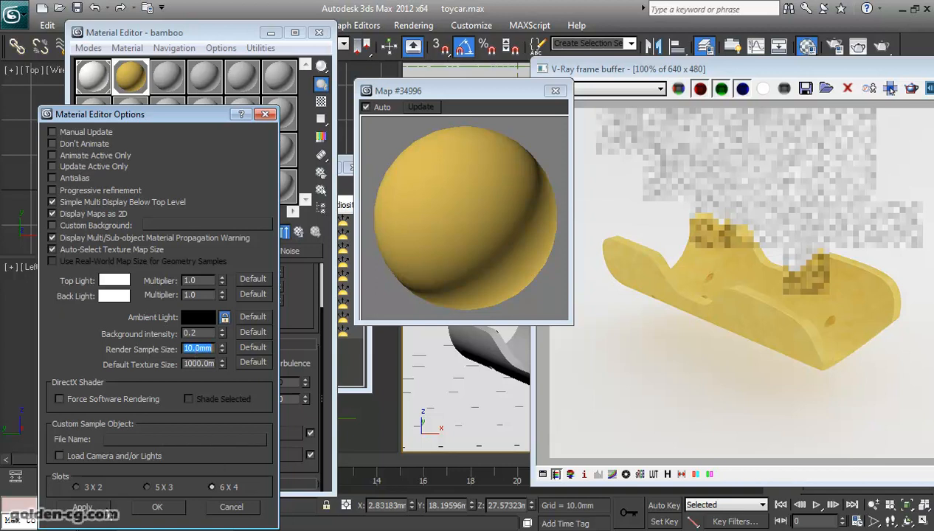
left_click(96, 508)
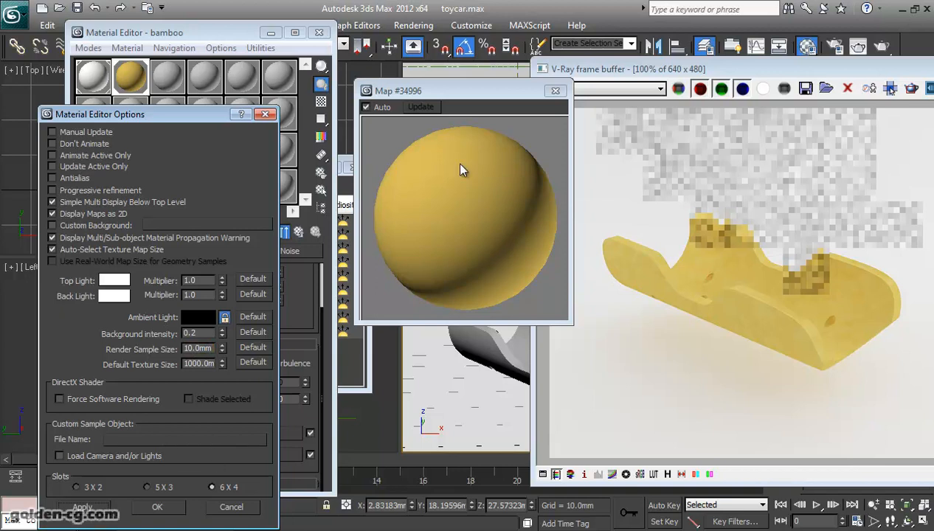
double_click(209, 348)
type("1")
left_click(82, 508)
left_click_drag(210, 350, 165, 351)
type("0.1")
key("Return")
left_click(88, 512)
Return the render sample size to 50 mm and accept the Material Editor options.
double_click(211, 348)
type("50")
key("Return")
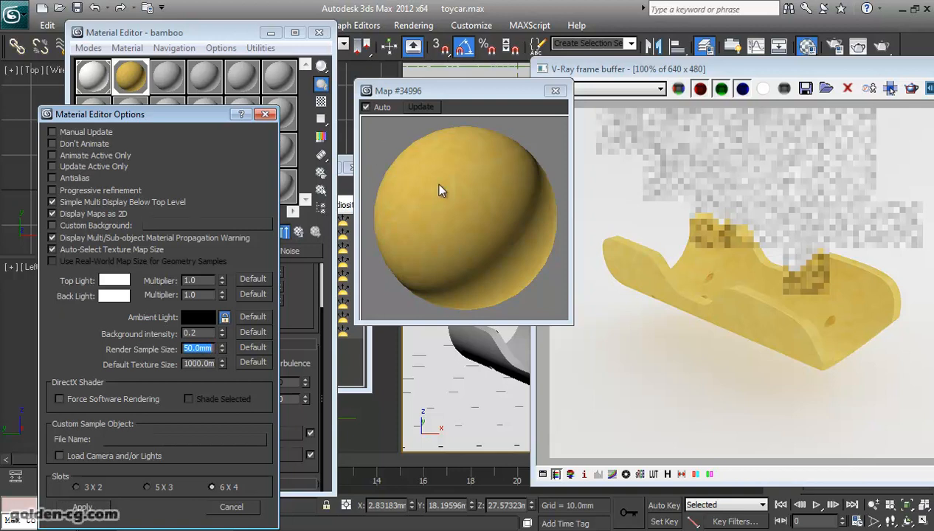
left_click_drag(214, 121, 493, 99)
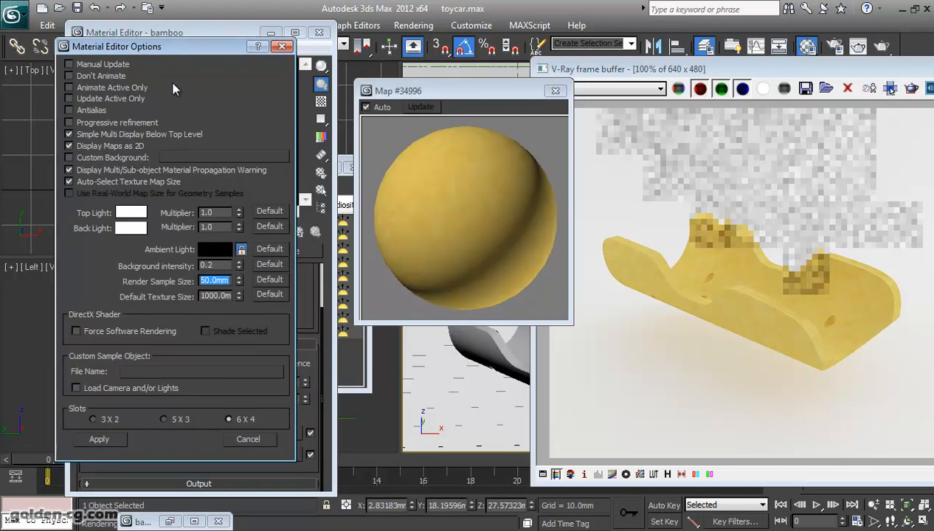
left_click(179, 438)
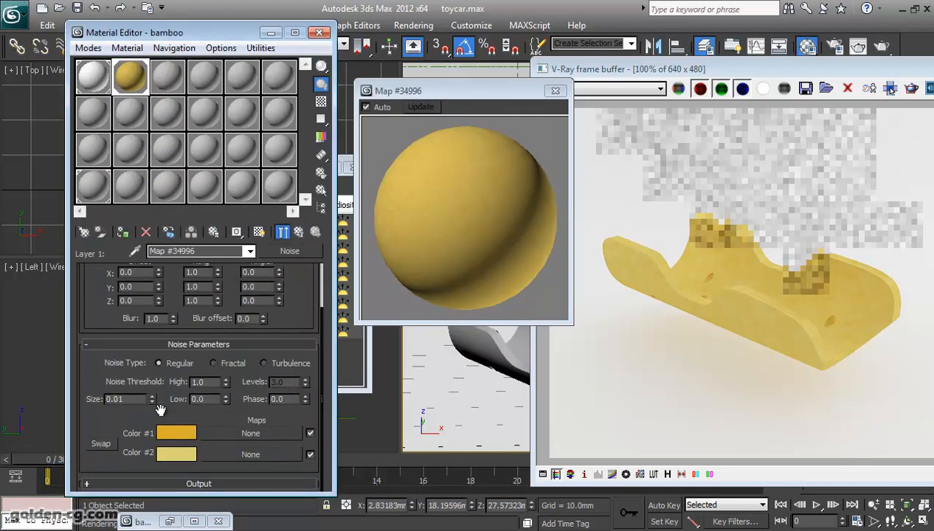
Set the Noise size back to 2.
left_click_drag(128, 400, 86, 395)
type("2")
key("Return")
Set the Noise map's X tiling to 10 and turn off the end-result display for its preview.
left_click_drag(281, 323, 283, 401)
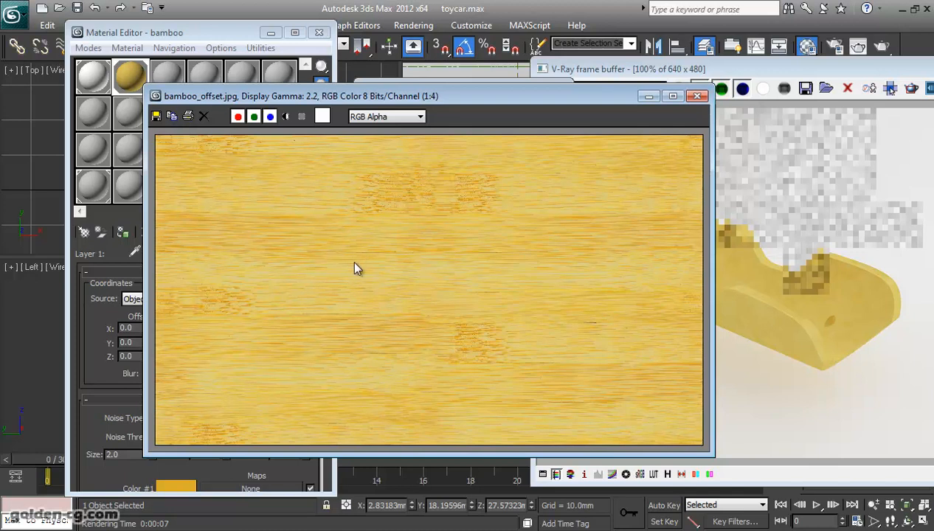
left_click_drag(337, 103, 682, 114)
left_click_drag(591, 108, 262, 120)
left_click(663, 118)
double_click(208, 327)
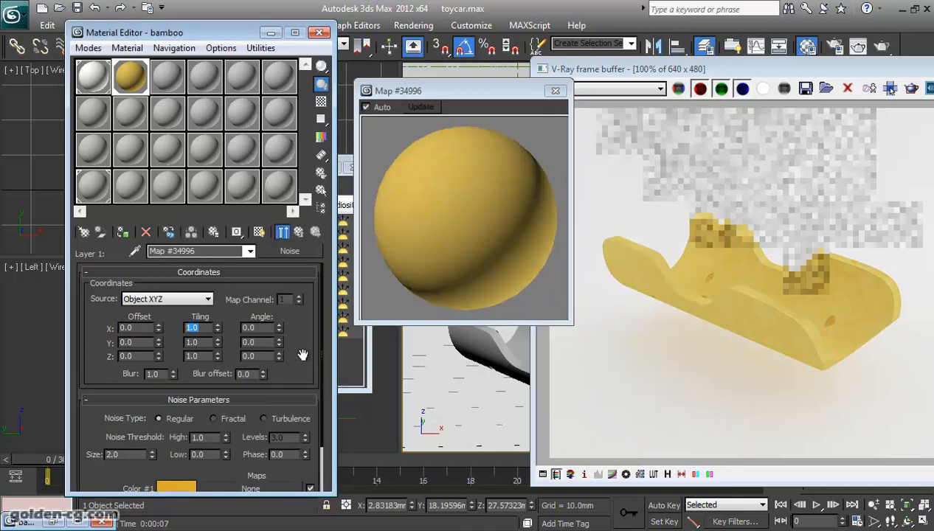
type("10")
key("Return")
left_click(314, 230)
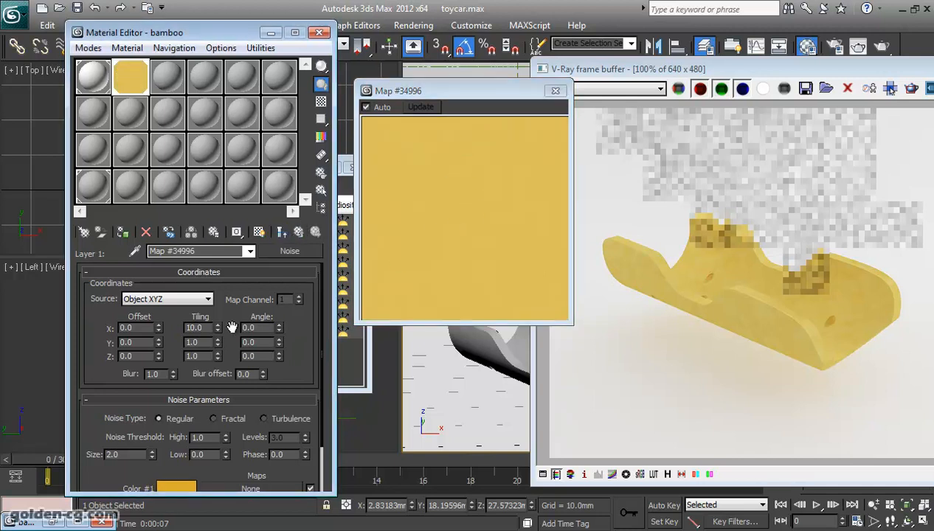
Set the Material Editor's render sample size to 10 mm and accept the options.
left_click(321, 175)
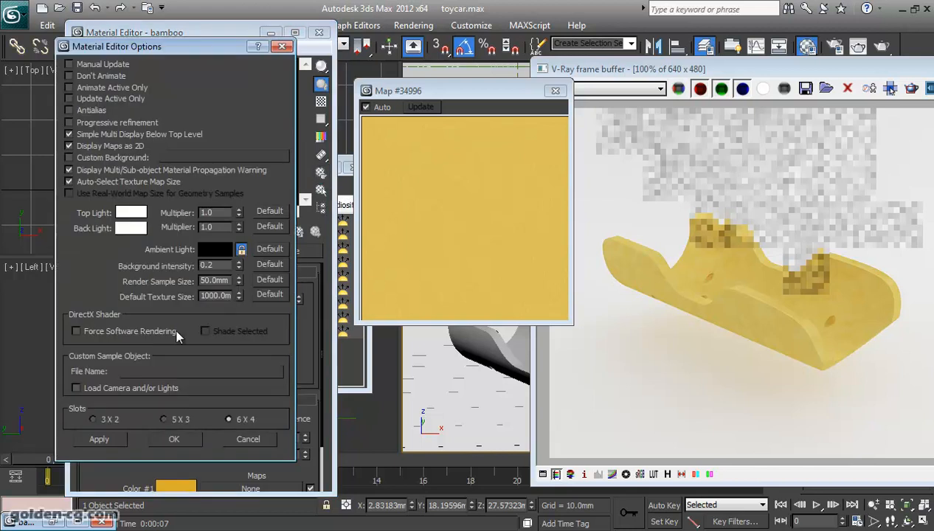
double_click(216, 280)
type("10")
key("Return")
left_click(113, 439)
left_click(174, 439)
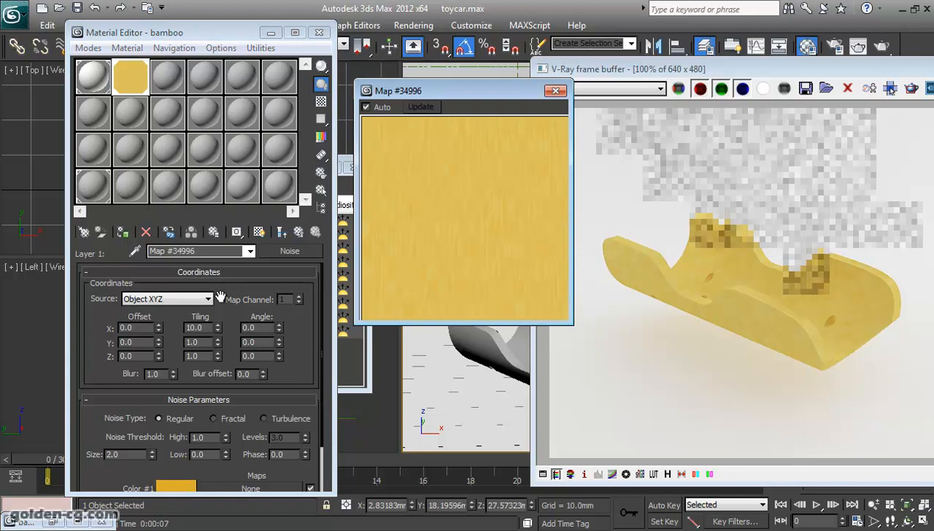
Compare the Noise map preview with the grain in bamboo_offset.jpg, and minimize the reference image.
left_click_drag(299, 345, 297, 258)
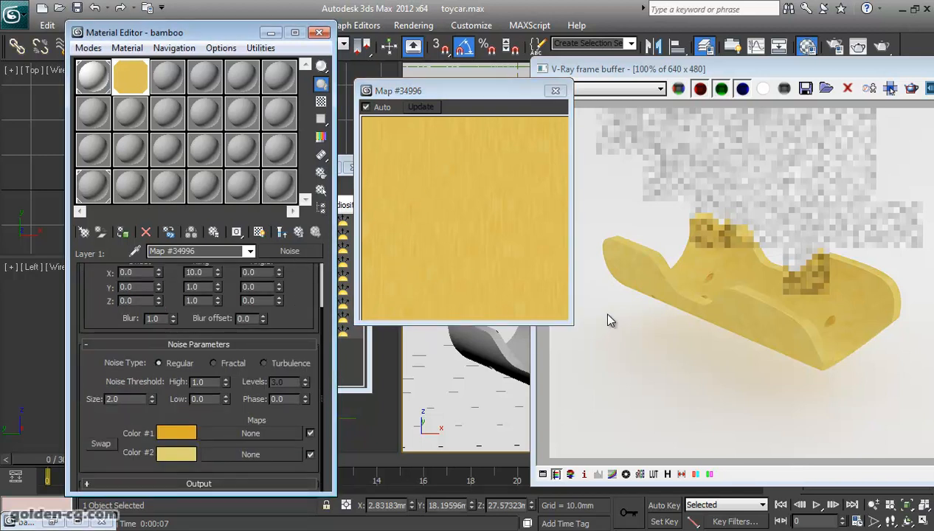
left_click(53, 521)
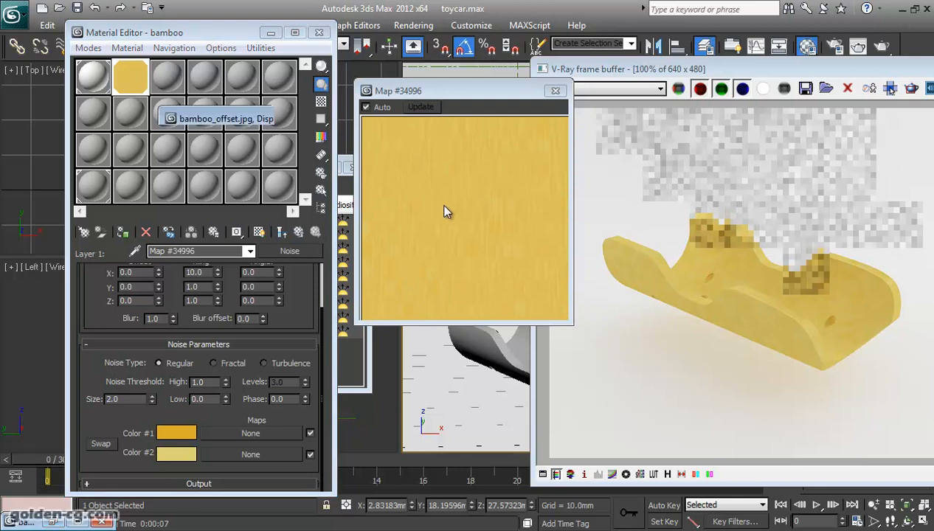
left_click_drag(191, 118, 483, 109)
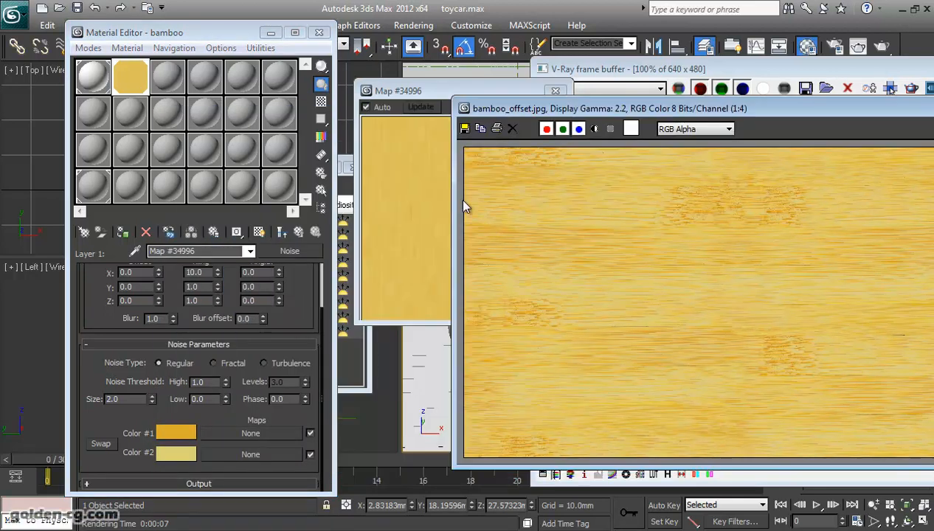
left_click_drag(669, 106, 402, 115)
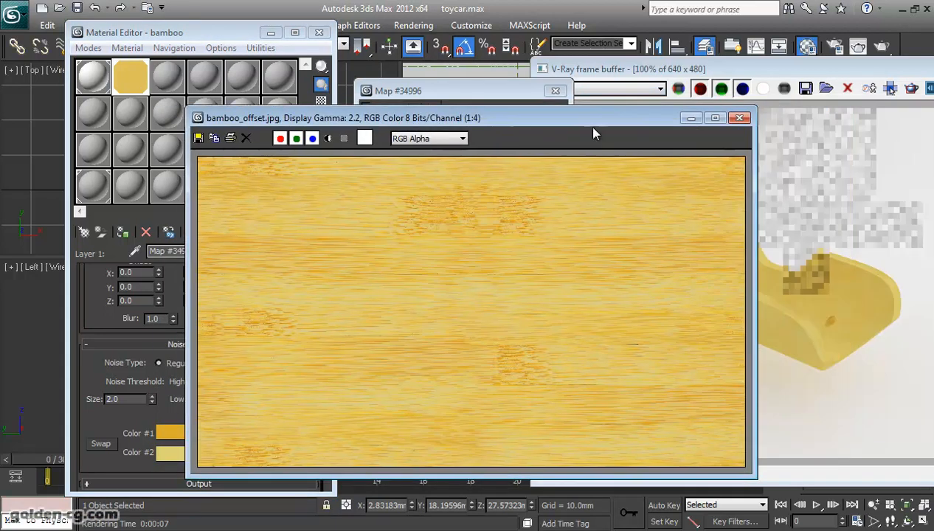
left_click(690, 118)
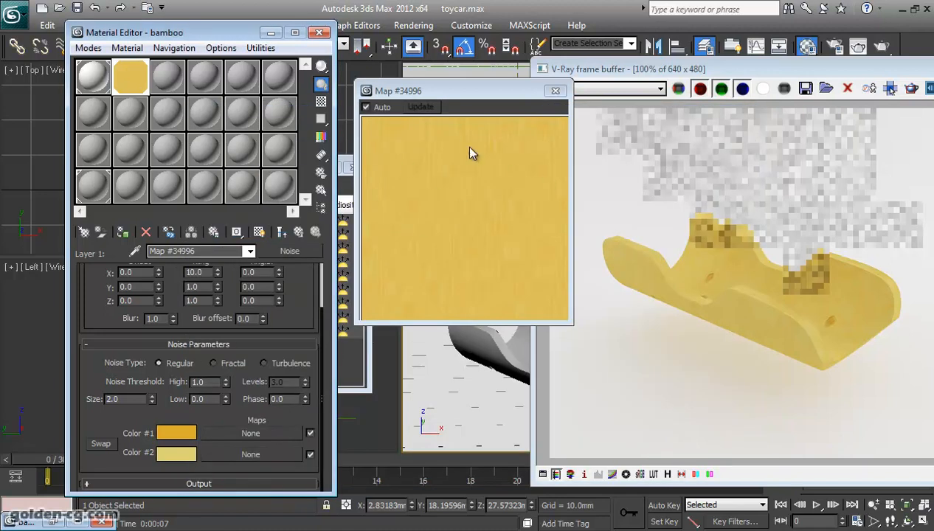
left_click_drag(457, 90, 502, 81)
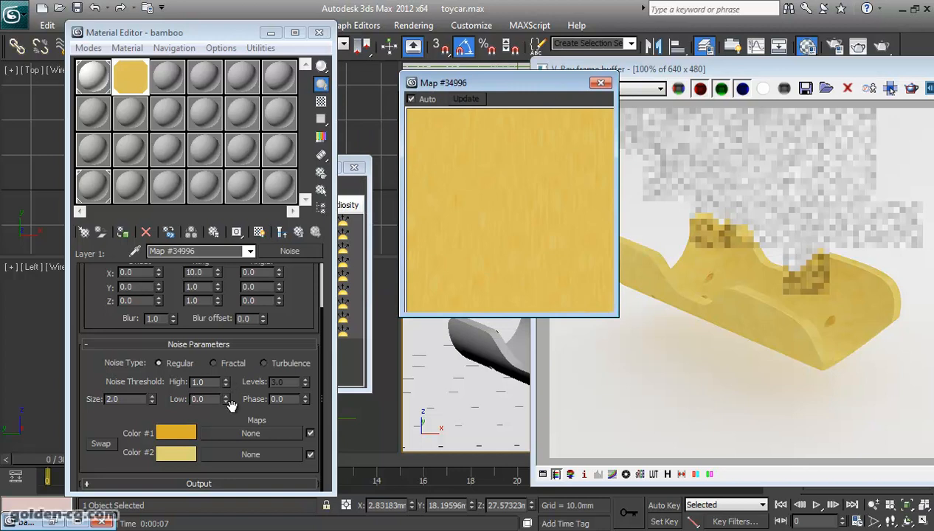
Set the Noise map's Y and Z tiling to 0.1.
double_click(144, 399)
double_click(193, 399)
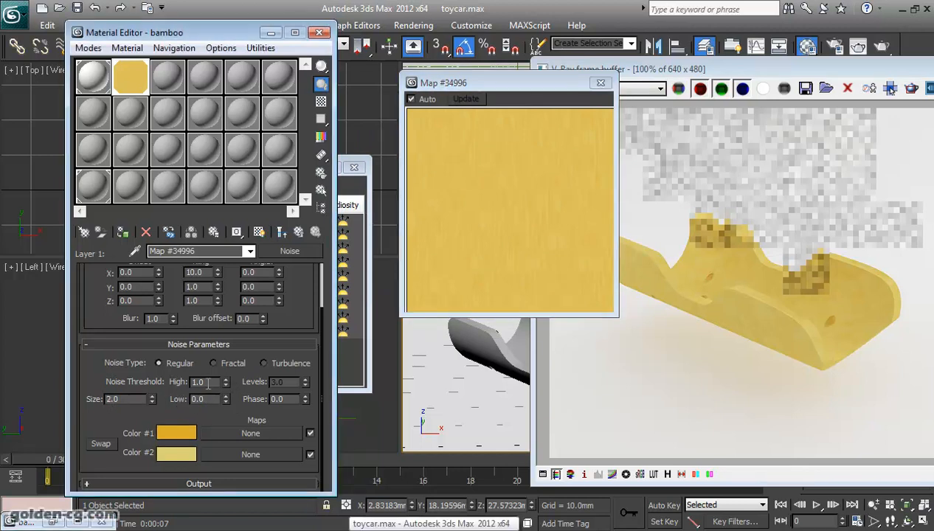
left_click_drag(305, 284, 221, 360)
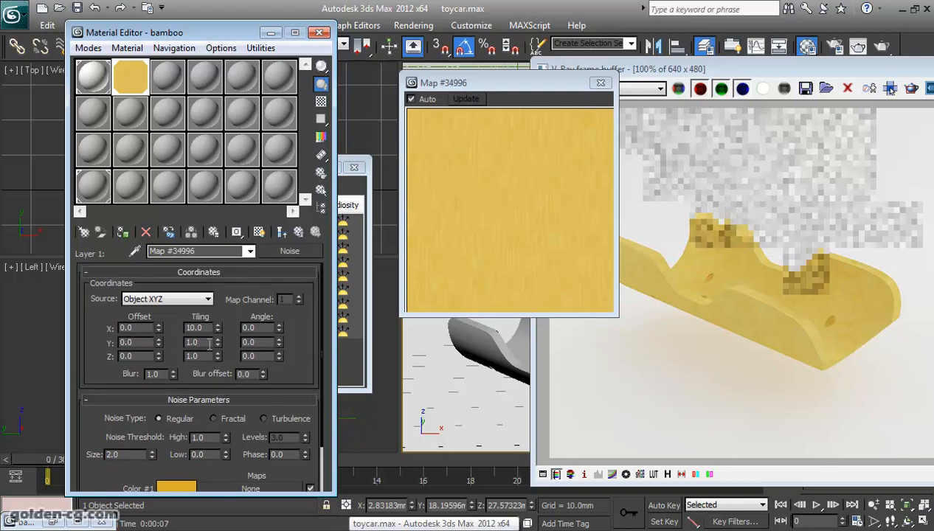
key("Tab")
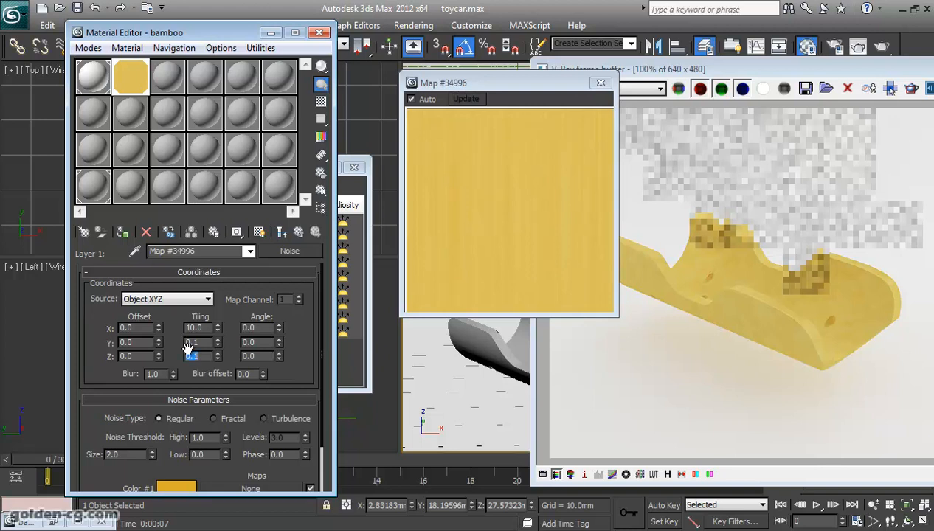
Try a Noise tiling of 2 on Y and Z, and return both to 0.1.
left_click(206, 340)
left_click_drag(211, 342, 164, 343)
type("2")
key("Tab")
type("2")
left_click_drag(213, 340, 162, 342)
type("0.1")
key("Tab")
type(".1")
left_click_drag(147, 453, 109, 454)
Return to the parent Composite map and add a second layer.
left_click(298, 232)
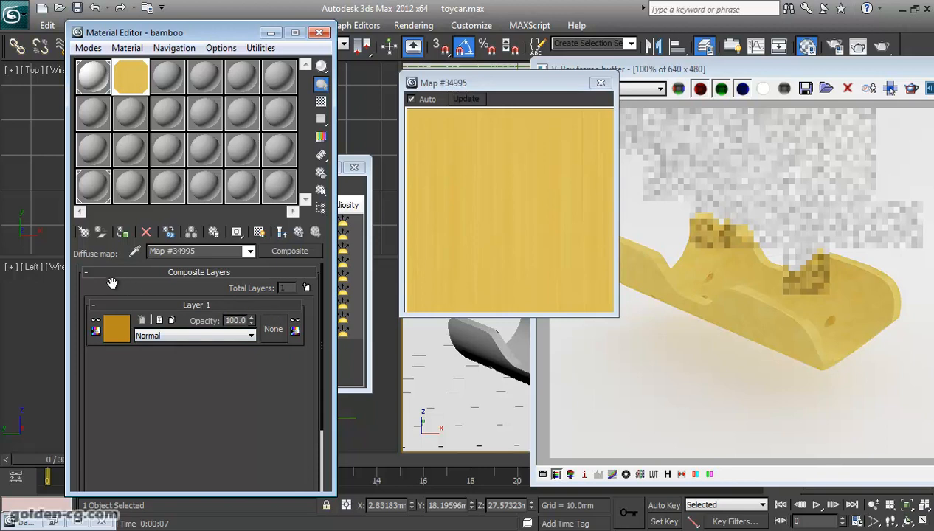
left_click(306, 289)
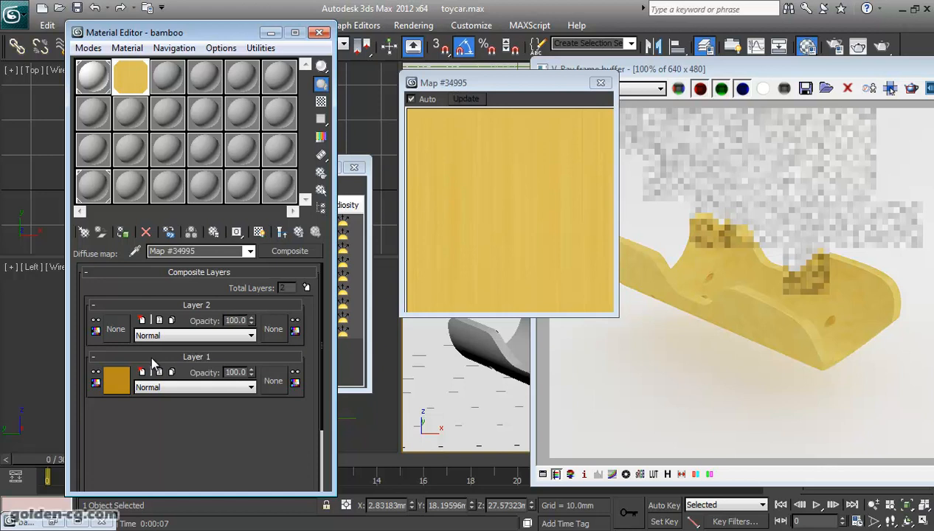
Move the Noise map from Layer 1 to Layer 2, check the bamboo reference image, and close the V-Ray frame buffer.
left_click_drag(150, 354, 152, 316)
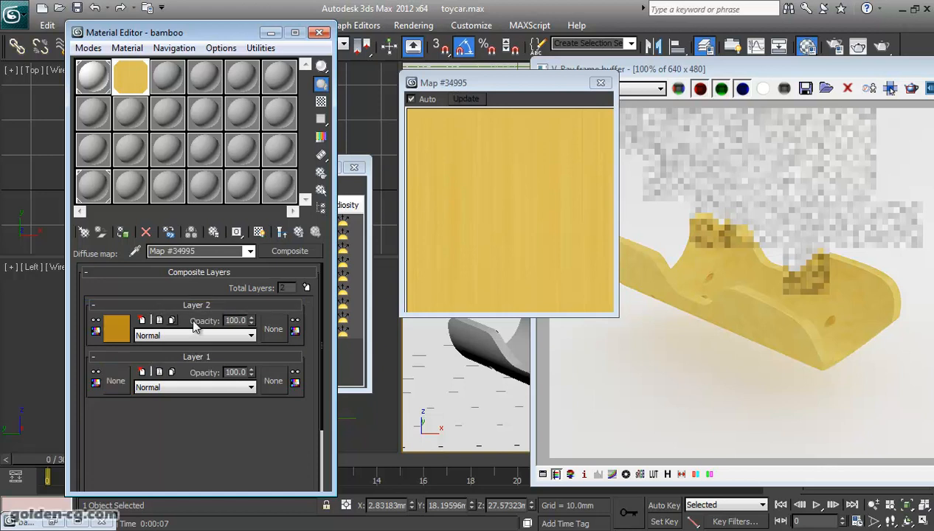
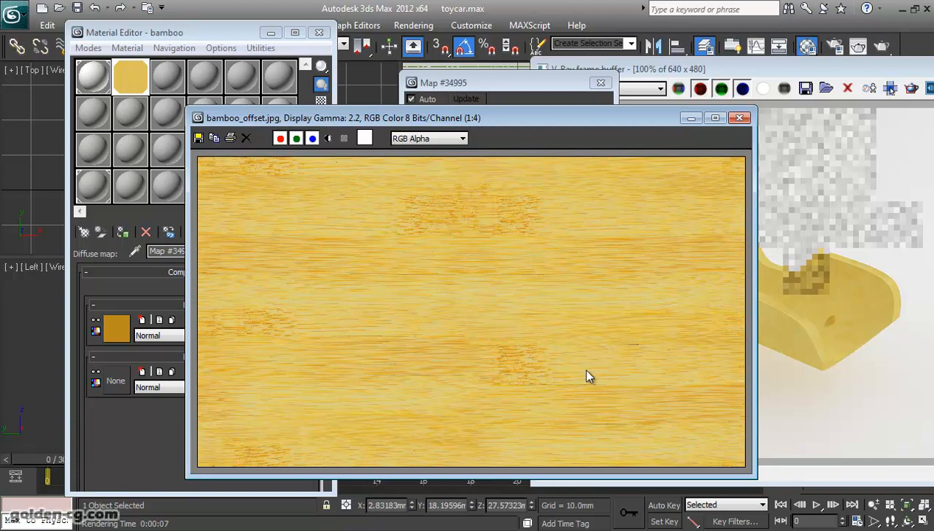
left_click(690, 120)
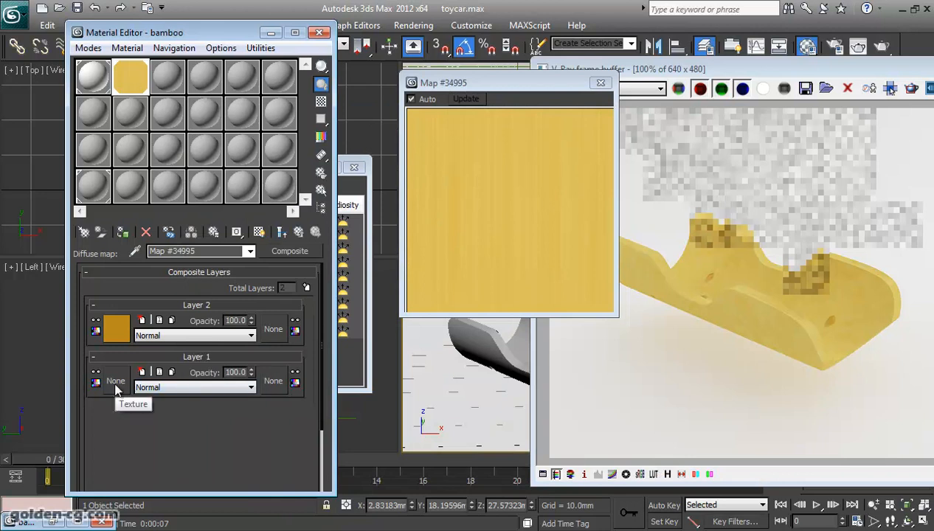
left_click_drag(855, 71, 596, 81)
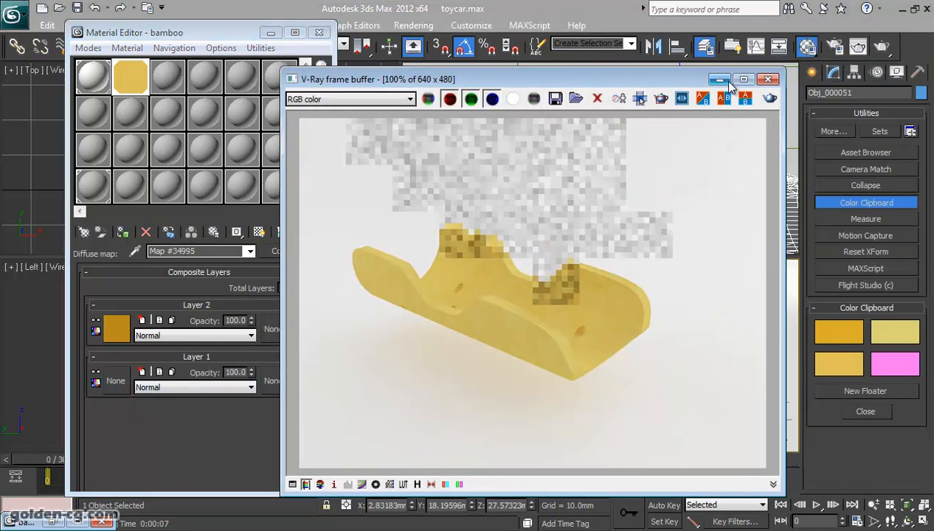
left_click(767, 79)
Assign a new Noise map as the texture of the Composite map's Layer 1.
left_click(115, 381)
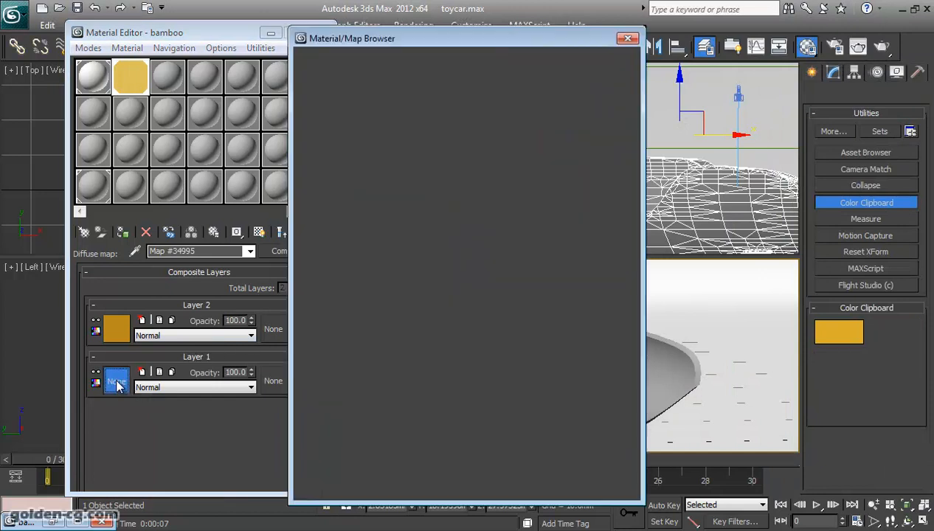
left_click(626, 38)
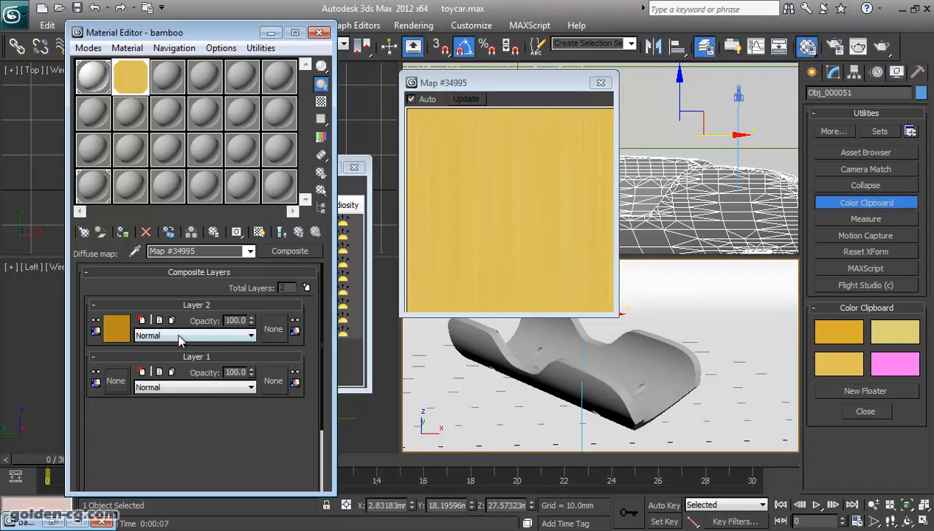
left_click(115, 381)
double_click(377, 263)
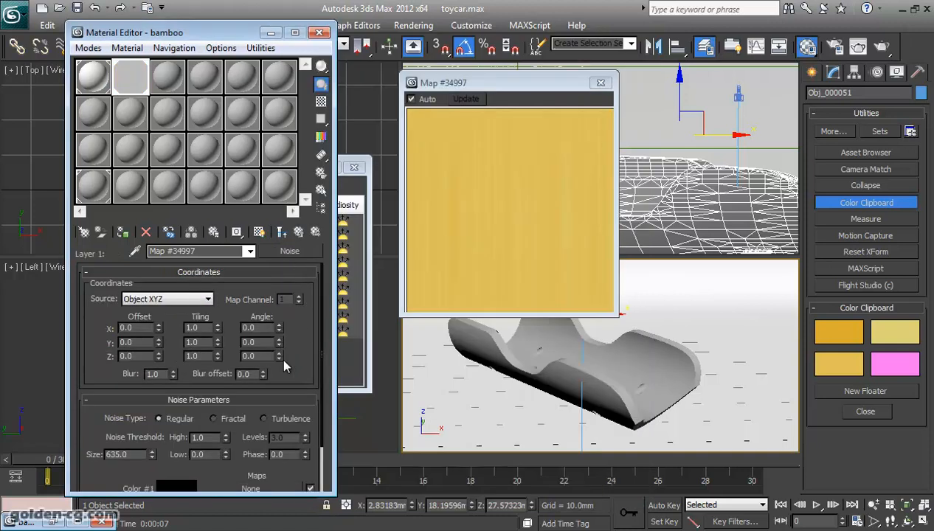
Copy the dark orange clipboard swatch into the new Noise map's Color #1 and the lighter orange swatch below it into Color #2.
left_click_drag(289, 365, 292, 253)
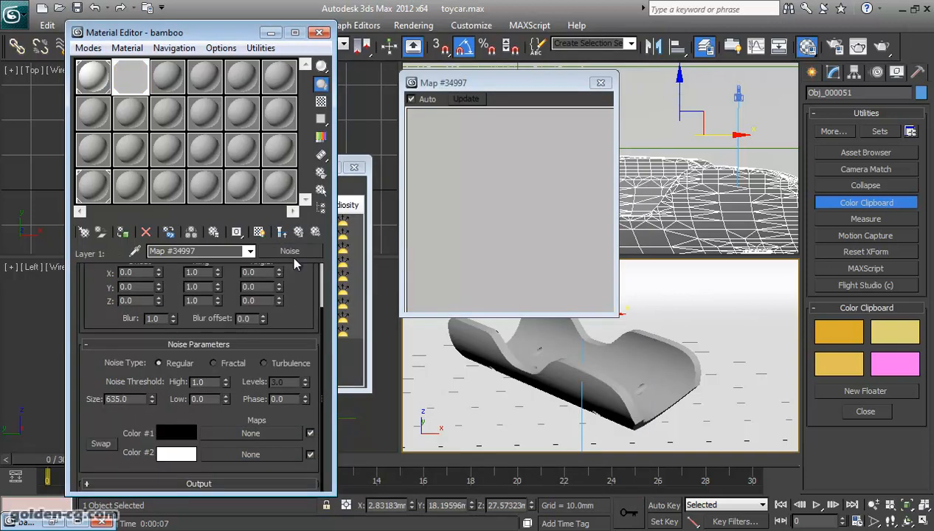
right_click(838, 340)
left_click(840, 343)
right_click(186, 433)
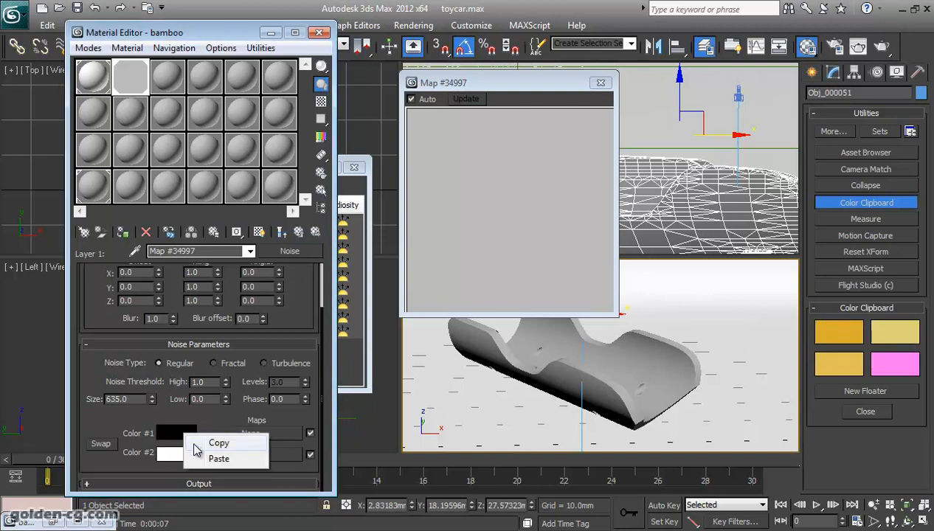
left_click(204, 459)
right_click(837, 363)
left_click(842, 368)
right_click(177, 453)
left_click(200, 478)
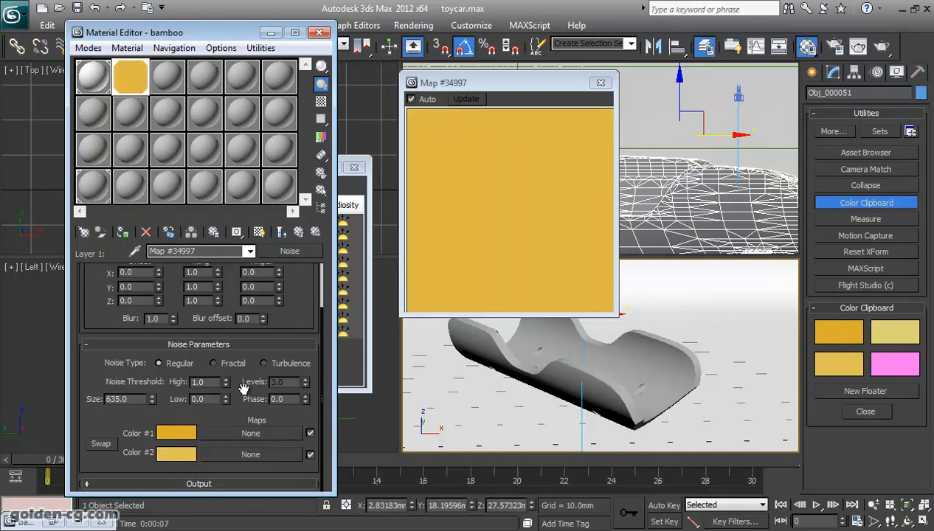
Copy the Noise map's Color #1 onto Color #2 so both use the dark orange.
left_click_drag(173, 389, 172, 414)
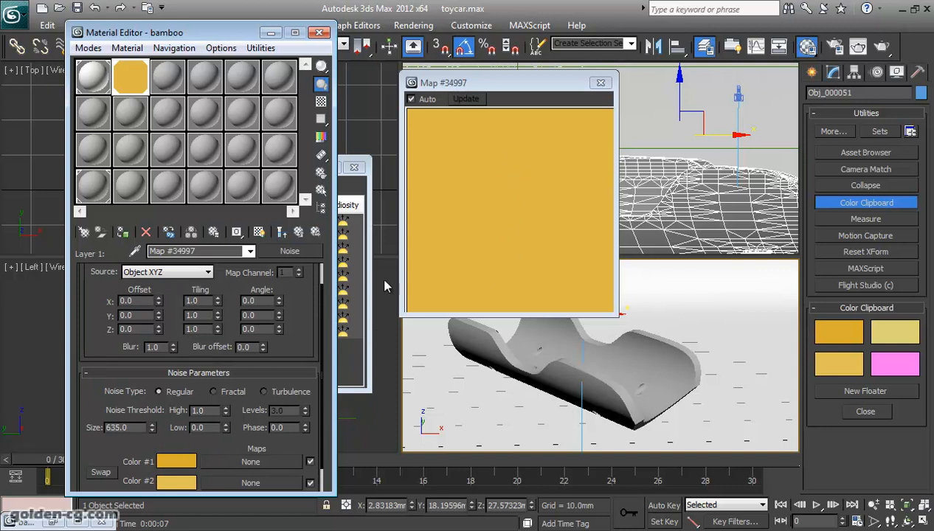
scroll(159, 398, "down", 1)
right_click(169, 437)
left_click(177, 440)
right_click(183, 441)
right_click(177, 454)
left_click(204, 481)
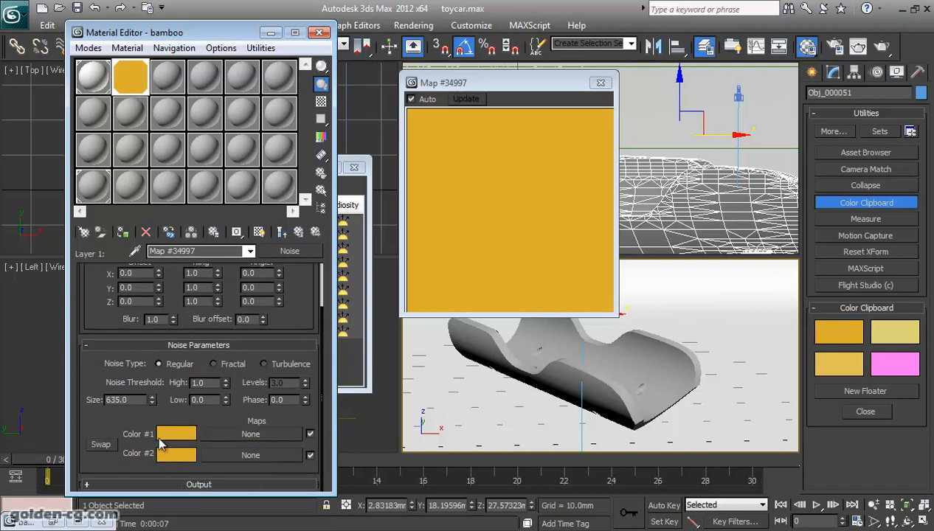
Return to the Composite map and paste Layer 1's Noise map as a copy into that layer's mask slot.
left_click(300, 234)
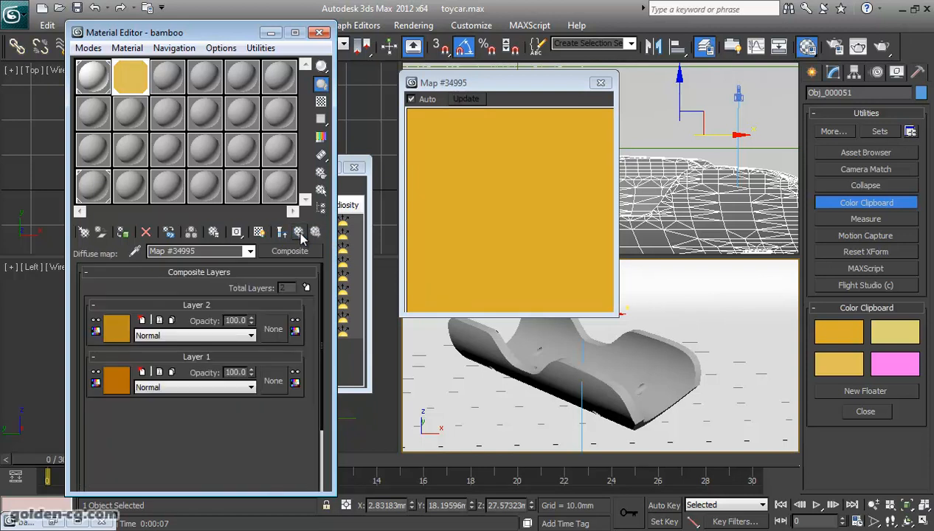
right_click(116, 382)
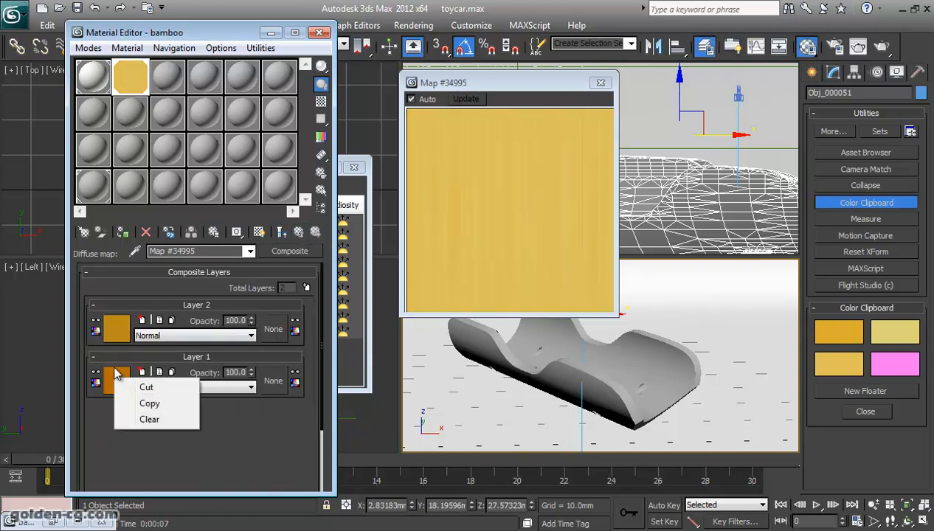
left_click(97, 432)
right_click(113, 385)
left_click(143, 405)
right_click(274, 382)
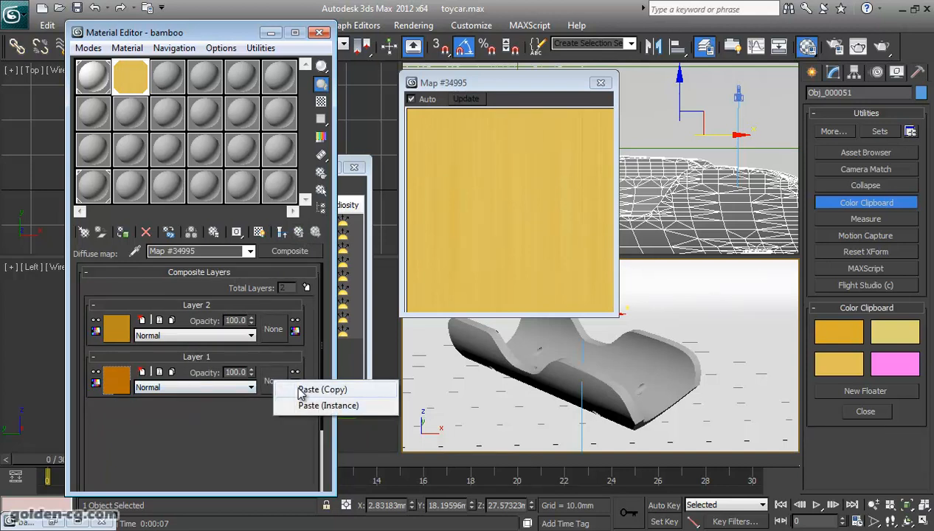
left_click(299, 389)
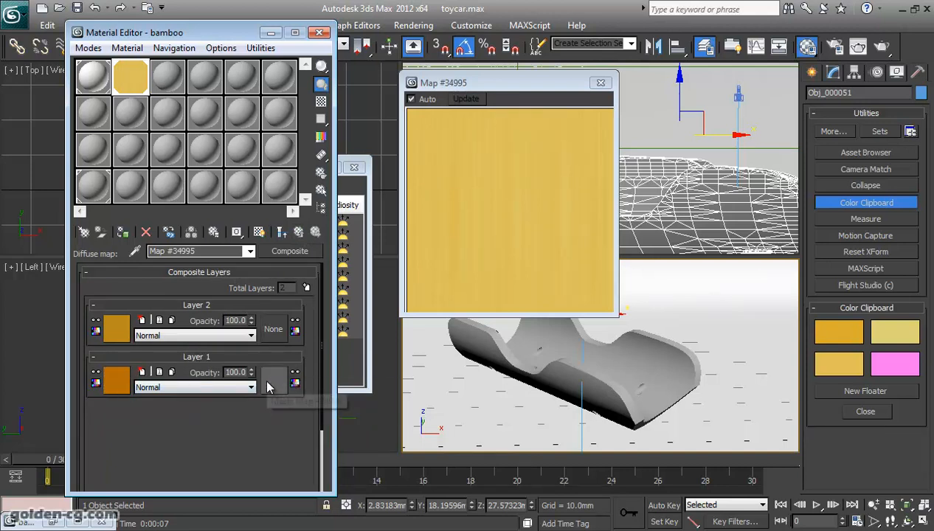
Preview Layer 1's mask Noise map with and without the end result shown, and return to the Composite map.
left_click(270, 377)
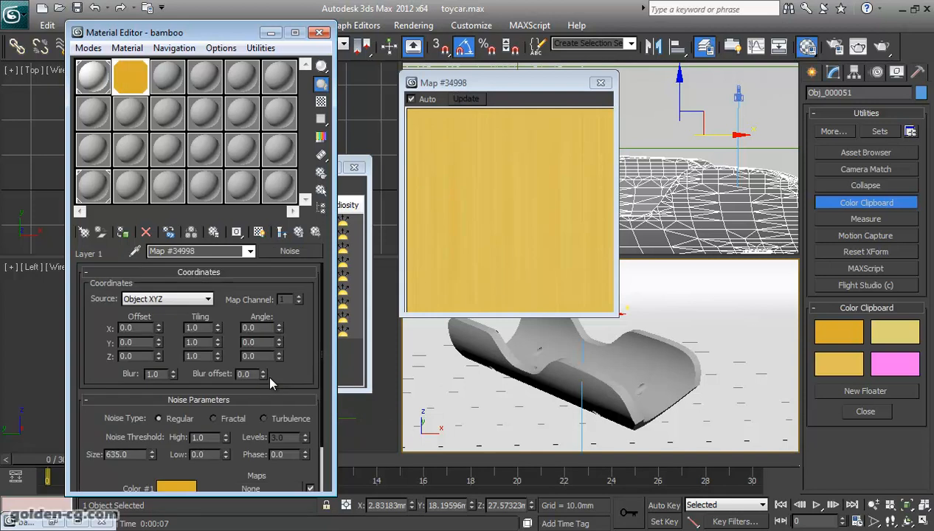
left_click_drag(292, 377, 298, 295)
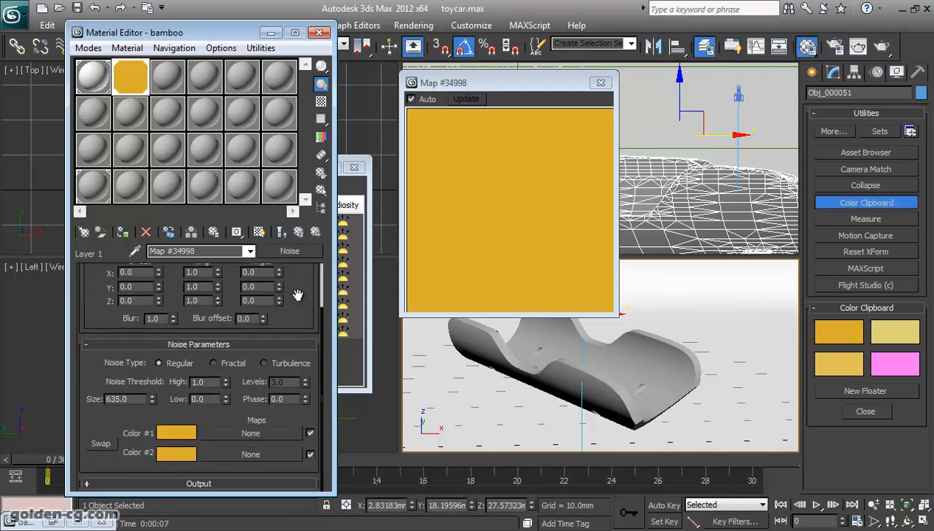
left_click(284, 236)
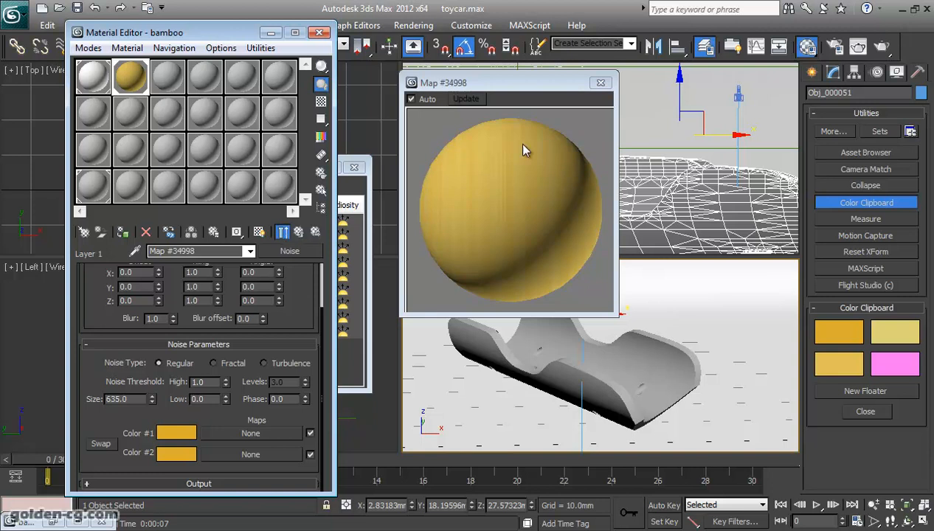
left_click(283, 234)
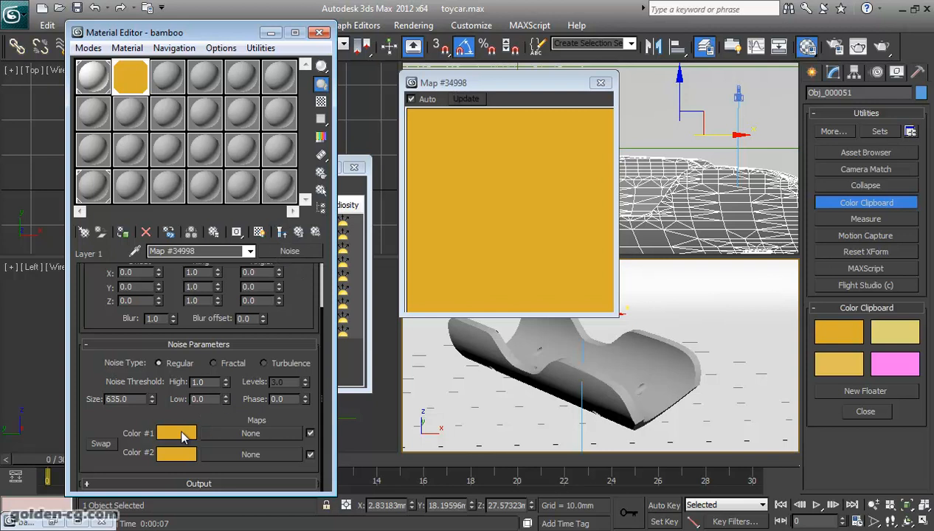
left_click(302, 231)
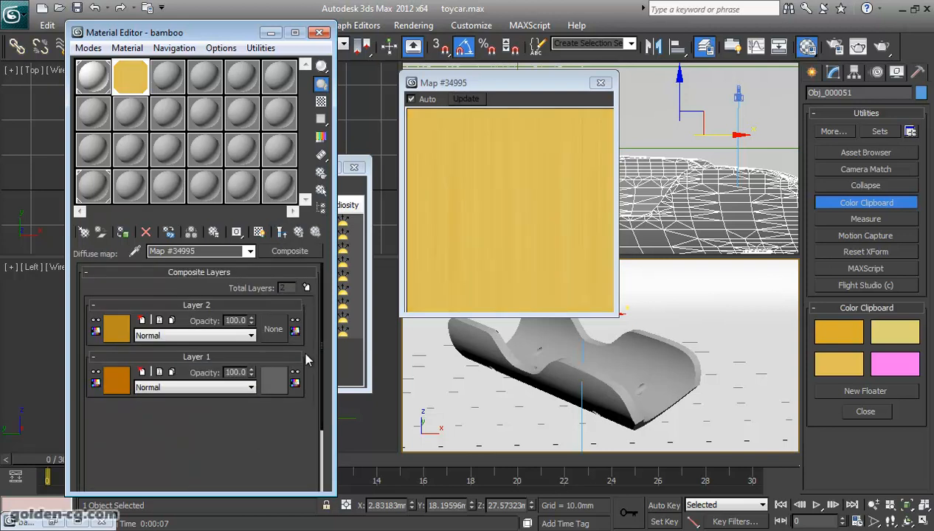
Open Layer 1's mask Noise map and reset its size to 0.001.
left_click(273, 376)
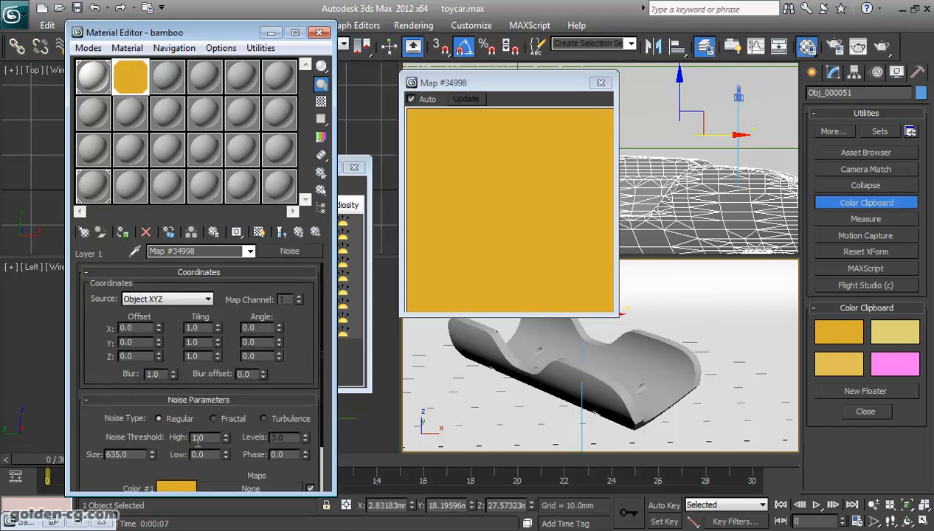
scroll(147, 380, "down", 2)
right_click(151, 399)
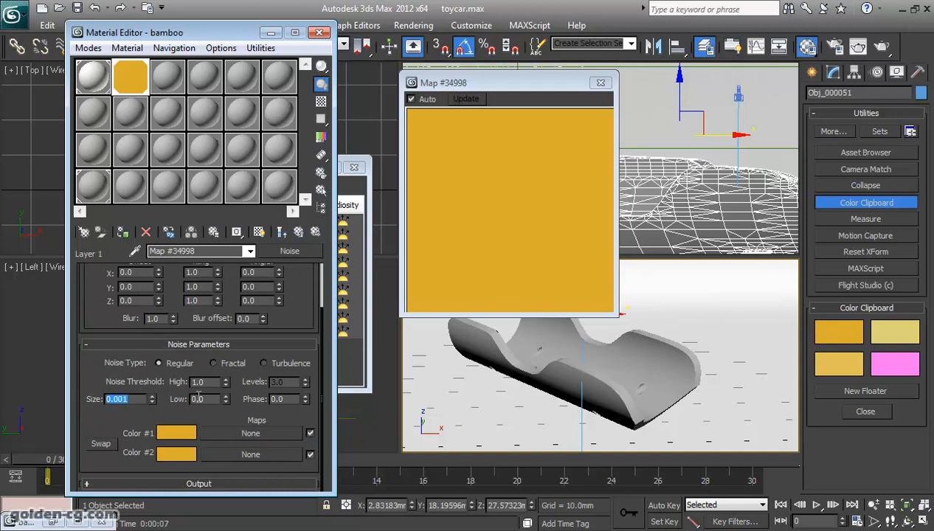
Set the mask Noise map's Color #1 to black and Color #2 to white.
left_click(185, 436)
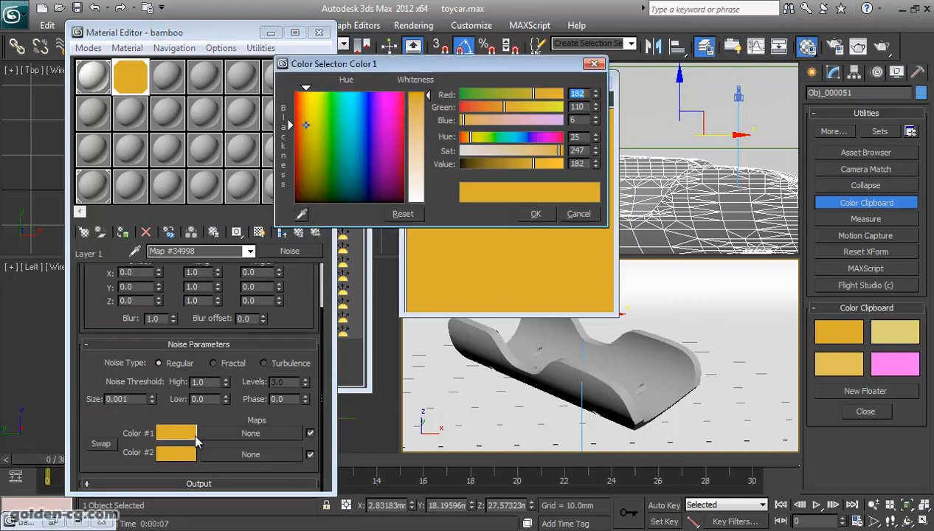
left_click_drag(390, 175, 413, 159)
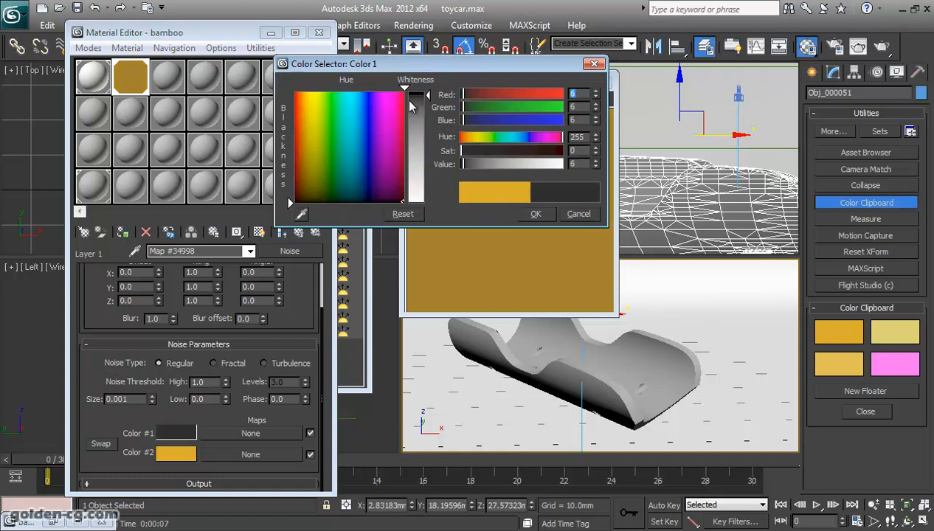
left_click_drag(418, 110, 431, 91)
left_click(535, 214)
left_click(184, 453)
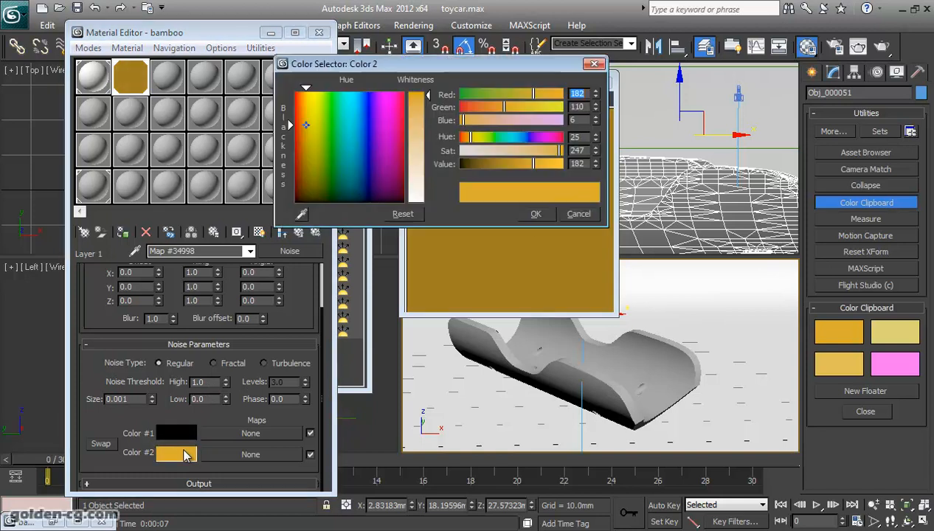
left_click_drag(418, 111, 428, 203)
left_click(536, 214)
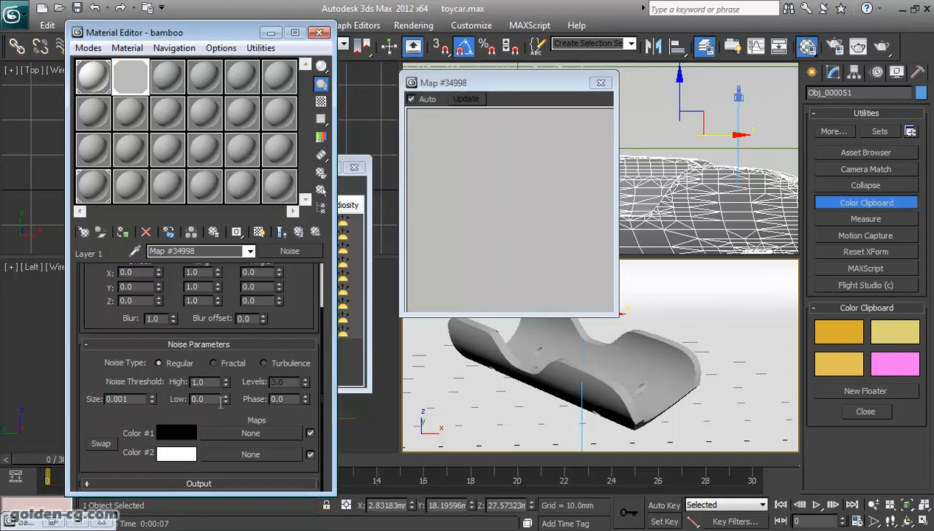
Try noise thresholds of 0.685 high and 0.42 low on the mask Noise map.
double_click(216, 399)
left_click_drag(225, 381, 227, 337)
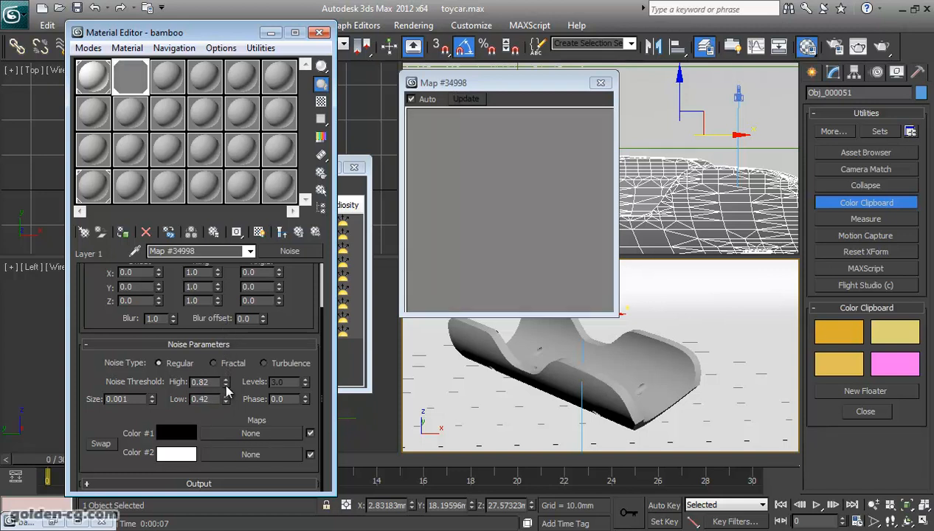
left_click_drag(226, 386, 227, 403)
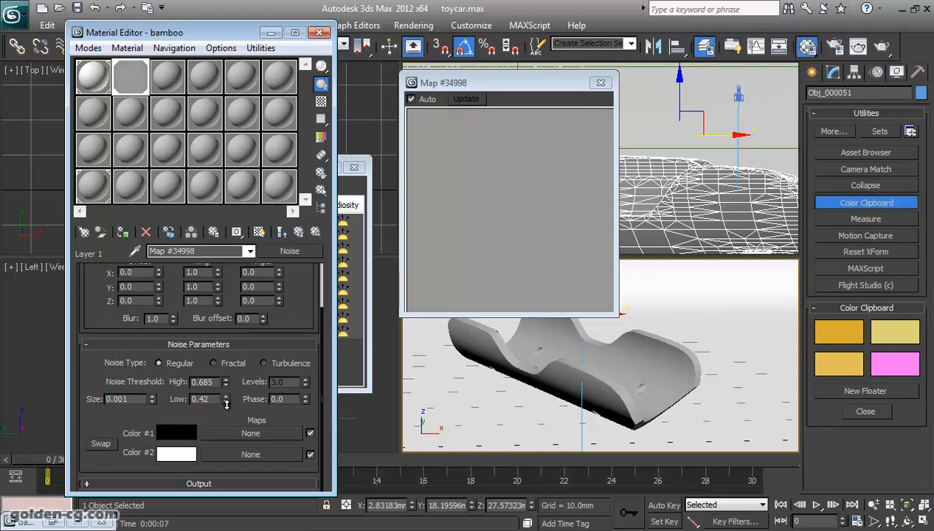
Set the mask Noise map's size to 1.
left_click_drag(133, 399, 48, 399)
type("1")
key("Return")
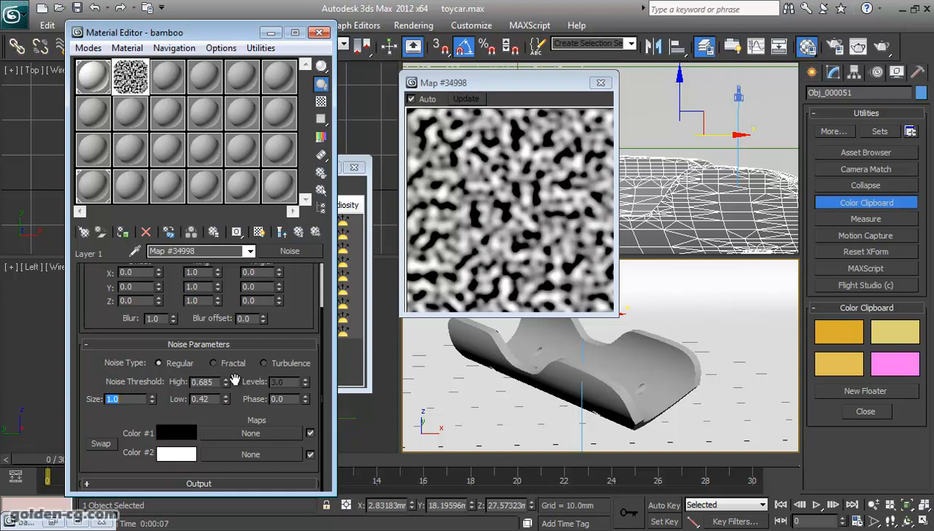
Set the mask Noise map's tiling to 10 on X and 0.1 on Y and Z.
left_click_drag(270, 311, 231, 357)
double_click(193, 328)
type("10")
key("Tab")
type("0.1")
key("Tab")
type("0.1")
key("Return")
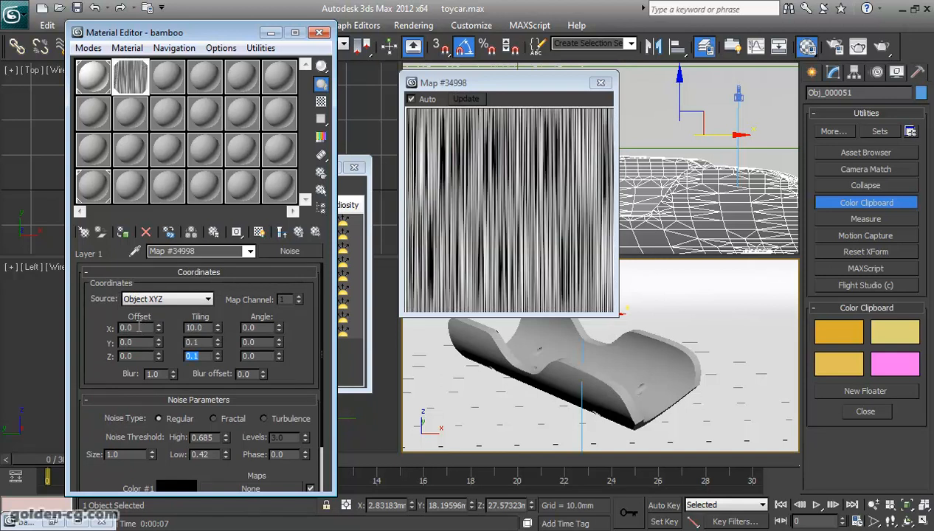
Set the mask Noise map's thresholds to 0.4 high and 0.3 low, and fine-tune them to 0.395 and 0.27.
left_click(226, 440)
left_click(226, 440)
left_click(225, 440)
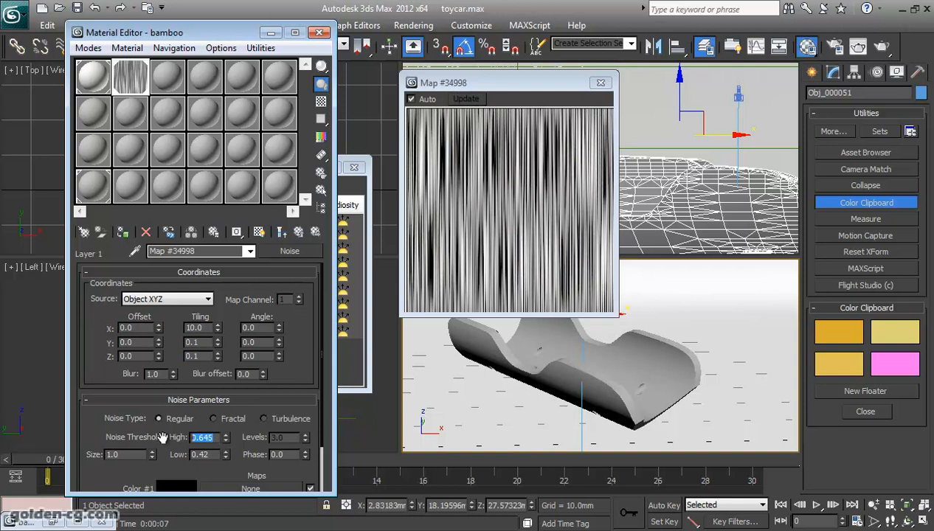
type("0.4")
key("Return")
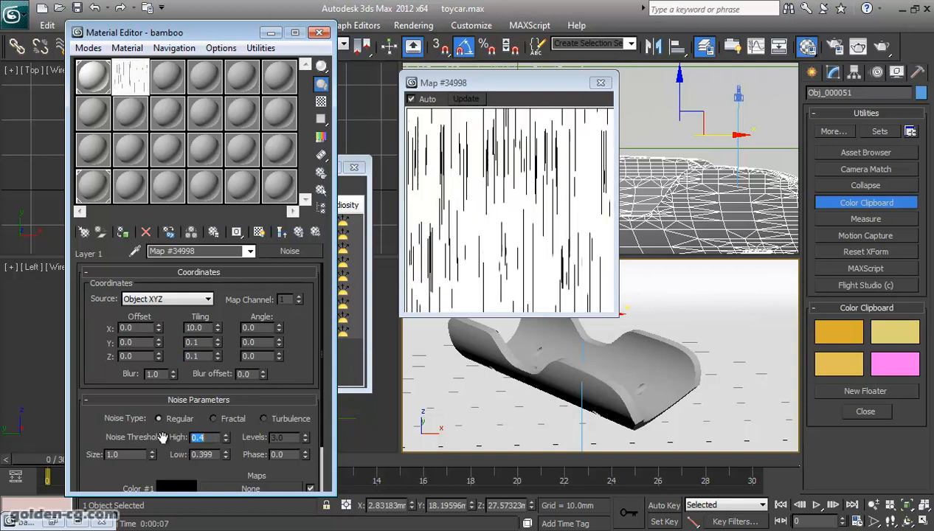
key("Tab")
type("0.3")
key("Return")
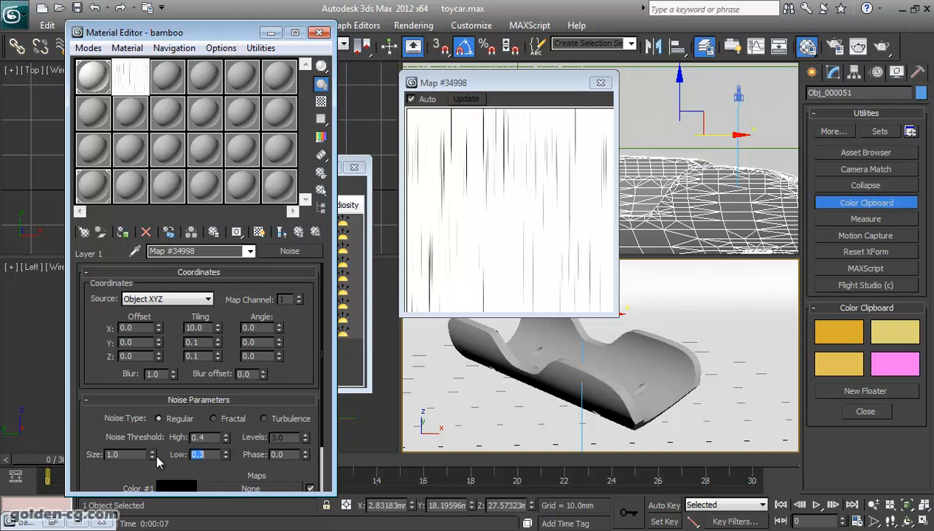
left_click(225, 440)
left_click(225, 457)
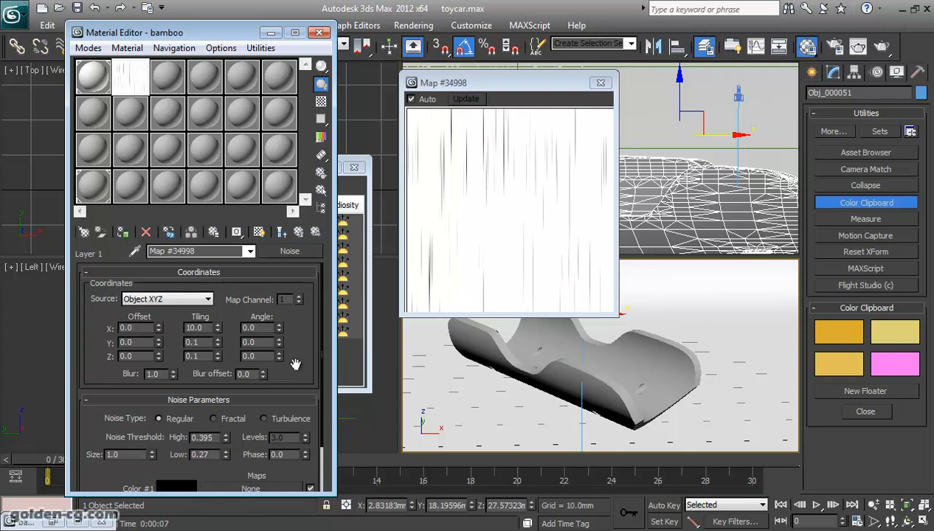
Swap the two colours of the mask Noise map on the Composite's Layer 1, leaving white as Color #1 and black as Color #2.
left_click(298, 233)
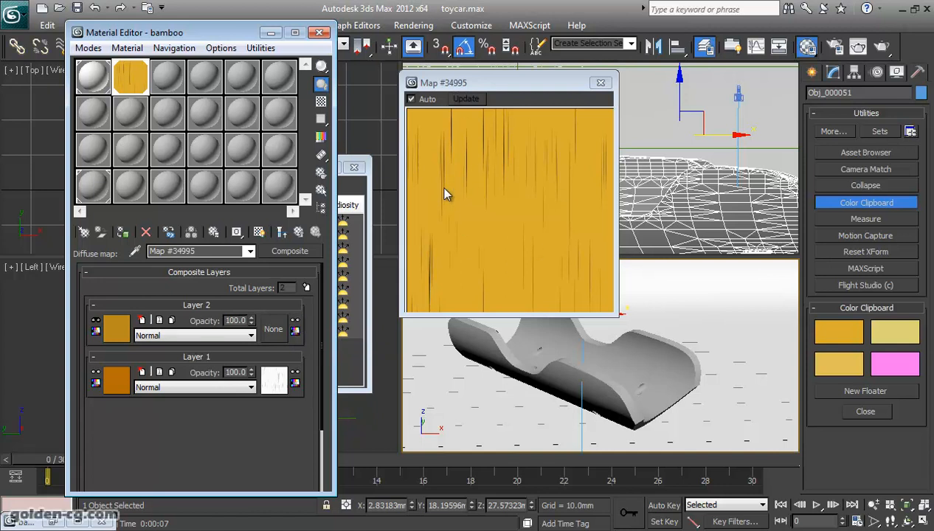
left_click(280, 382)
scroll(295, 363, "down", 3)
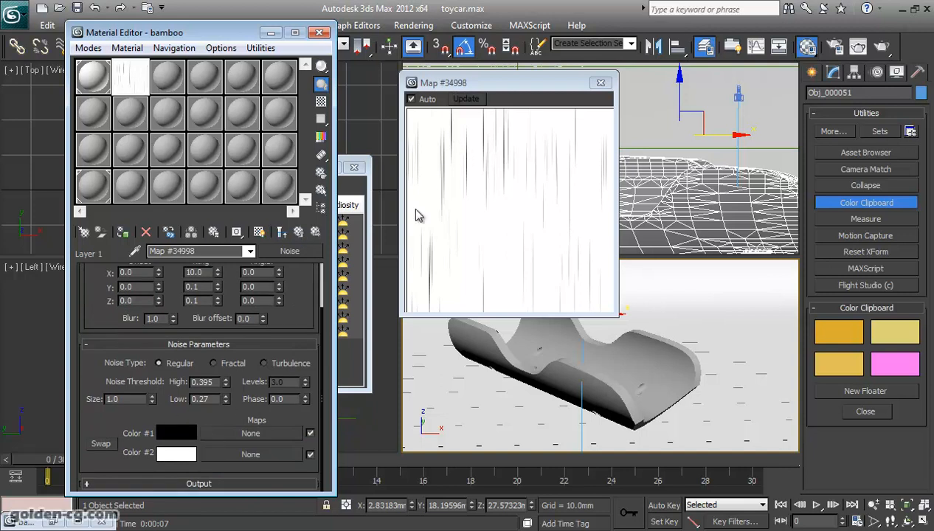
left_click(101, 443)
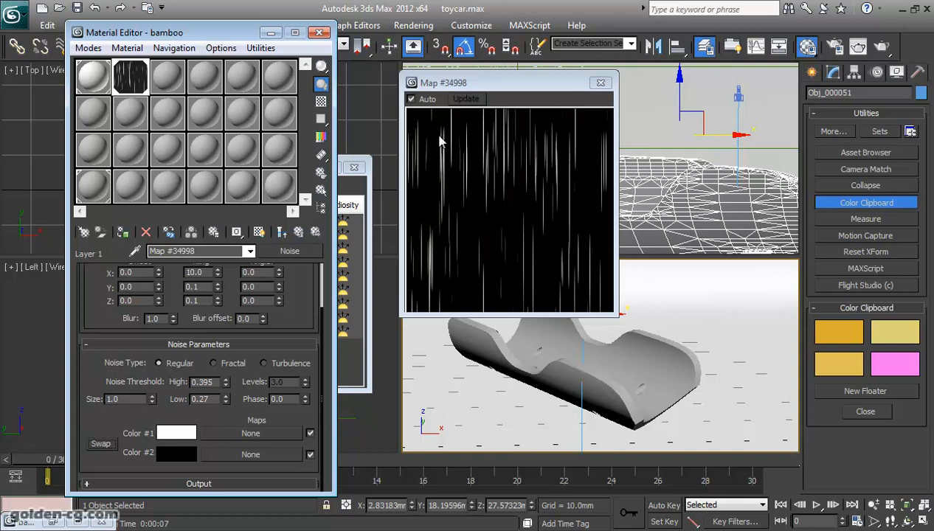
left_click(298, 232)
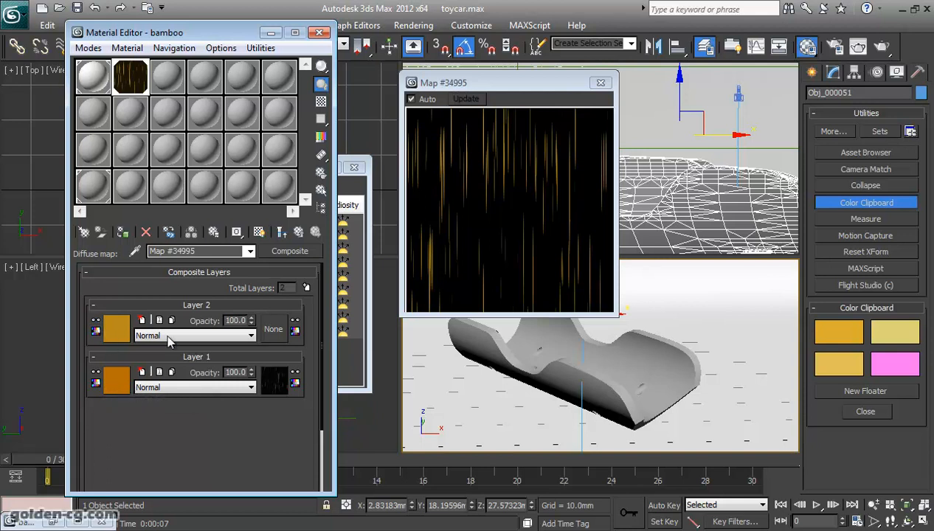
Show Layer 2 of the Composite map and set its blending mode to Multiply.
left_click(95, 320)
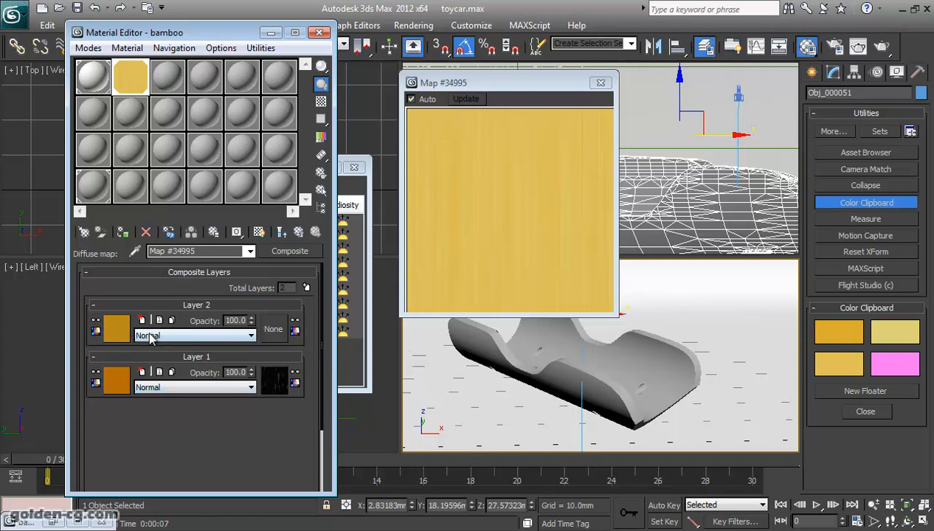
left_click(231, 338)
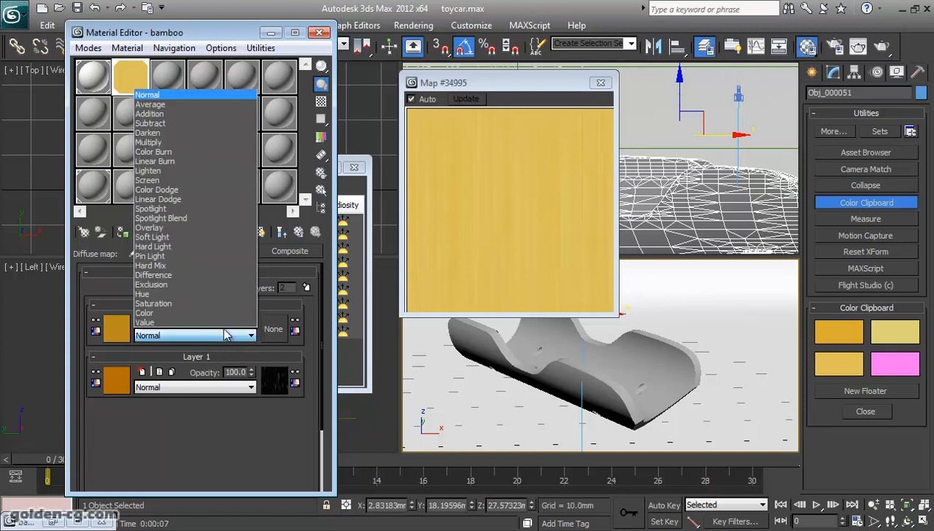
left_click(188, 106)
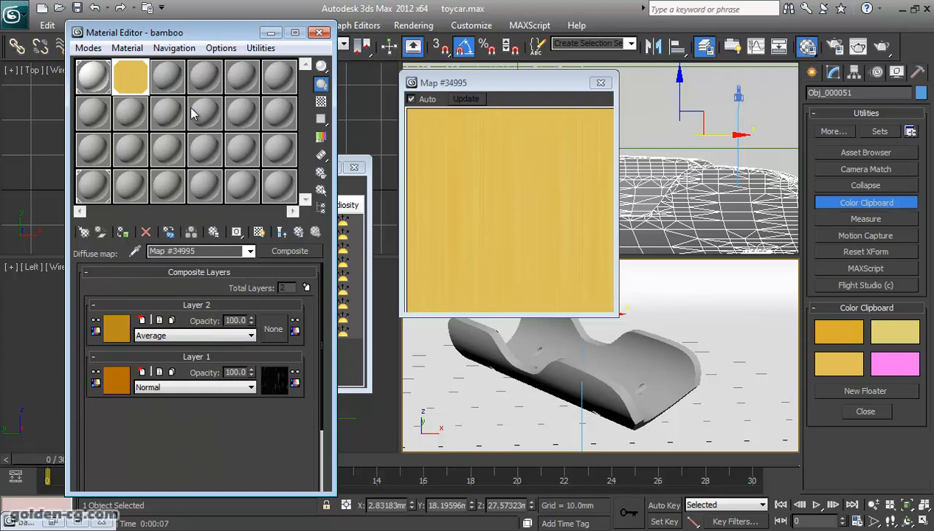
key("Down")
key("Down")
key("Down")
key("Down")
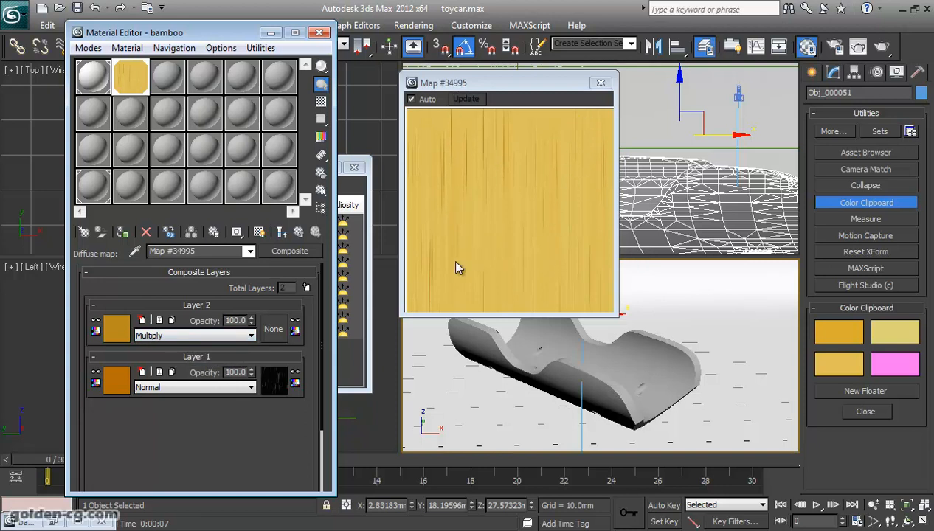
Compare the Composite map preview with the bamboo_offset.jpg reference image and render the car body in V-Ray.
left_click(62, 521)
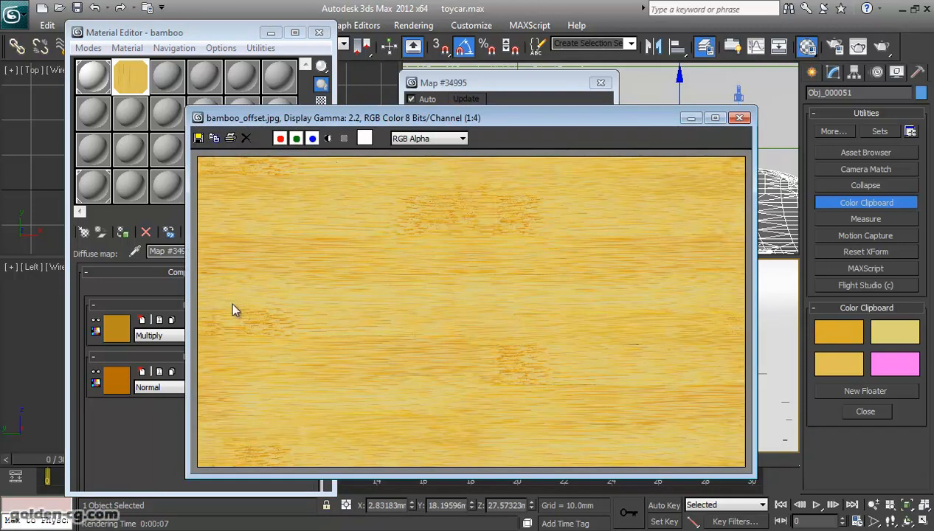
left_click(690, 119)
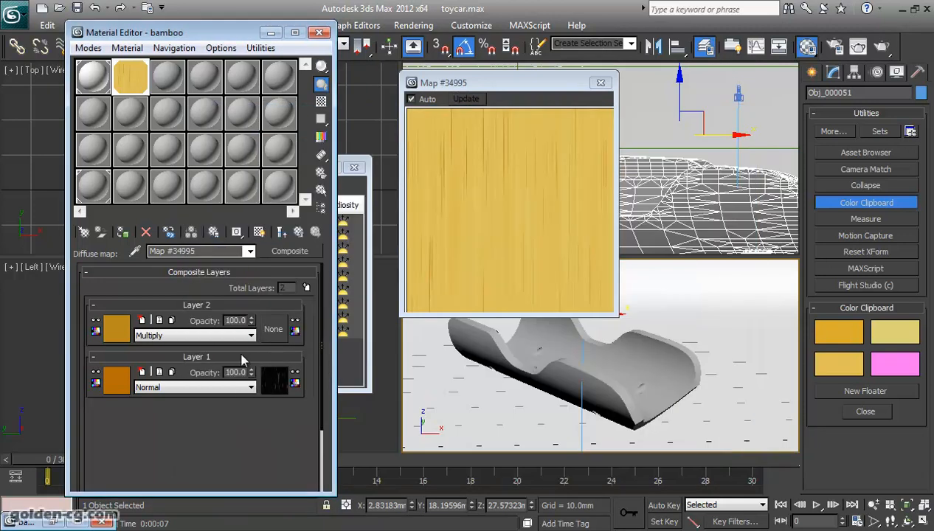
left_click_drag(539, 84, 458, 86)
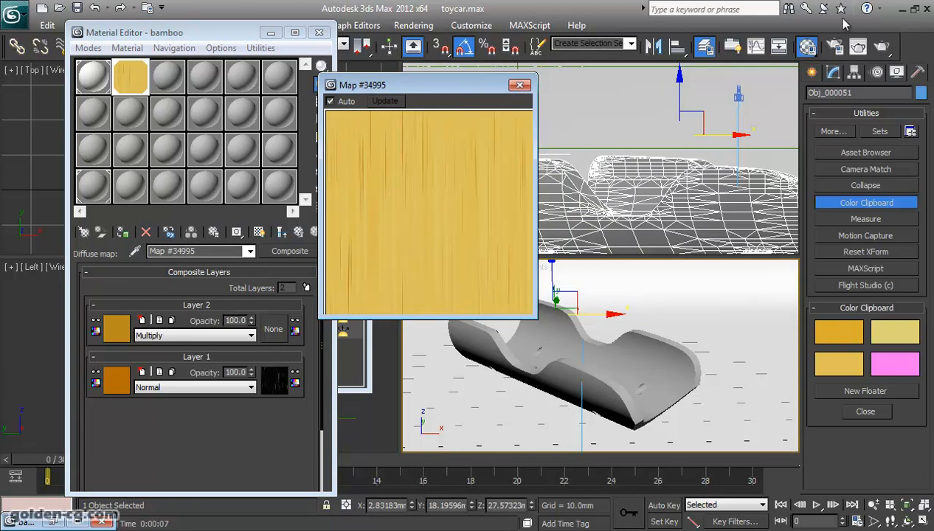
left_click(882, 46)
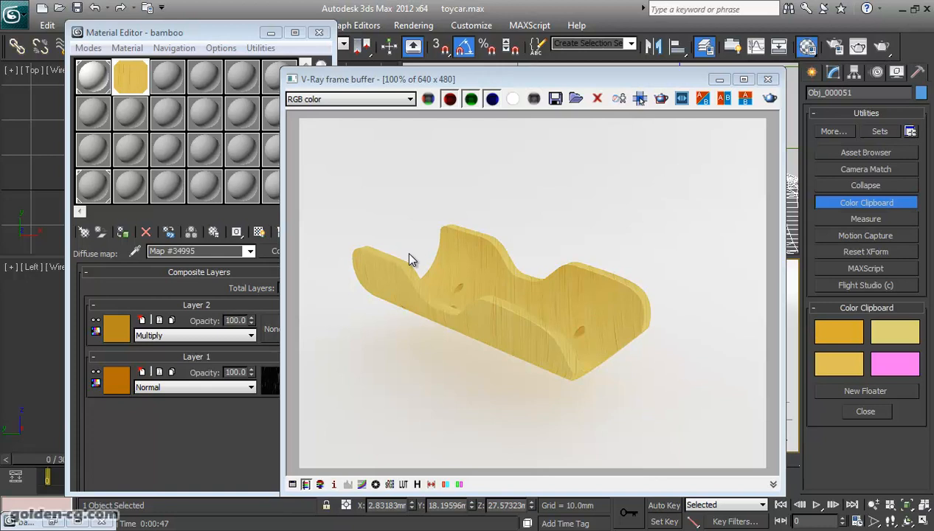
Return to the top level of the bamboo material and close its enlarged preview.
left_click(212, 425)
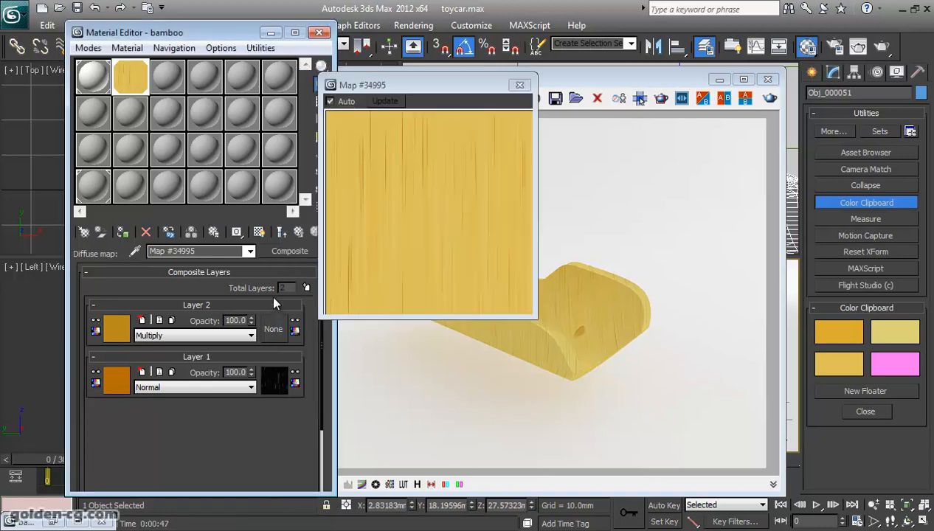
left_click(296, 234)
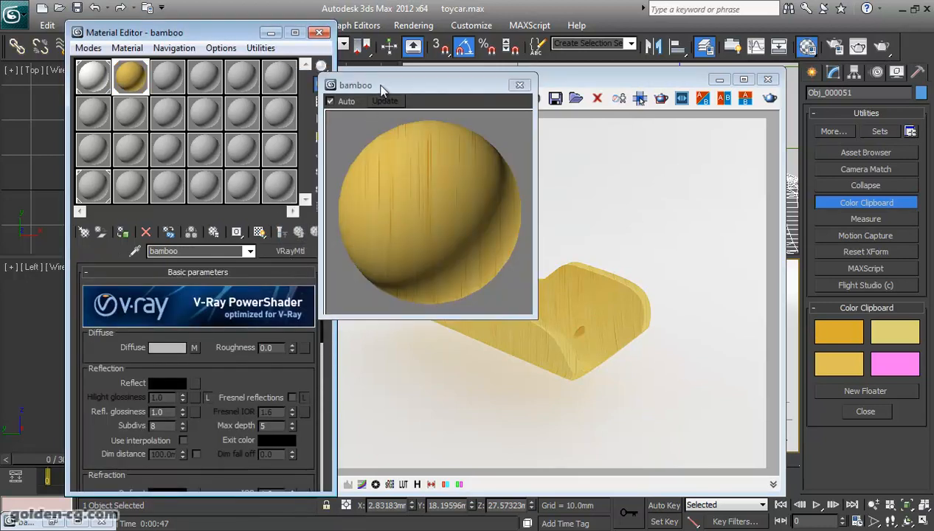
left_click_drag(378, 90, 428, 88)
left_click(573, 85)
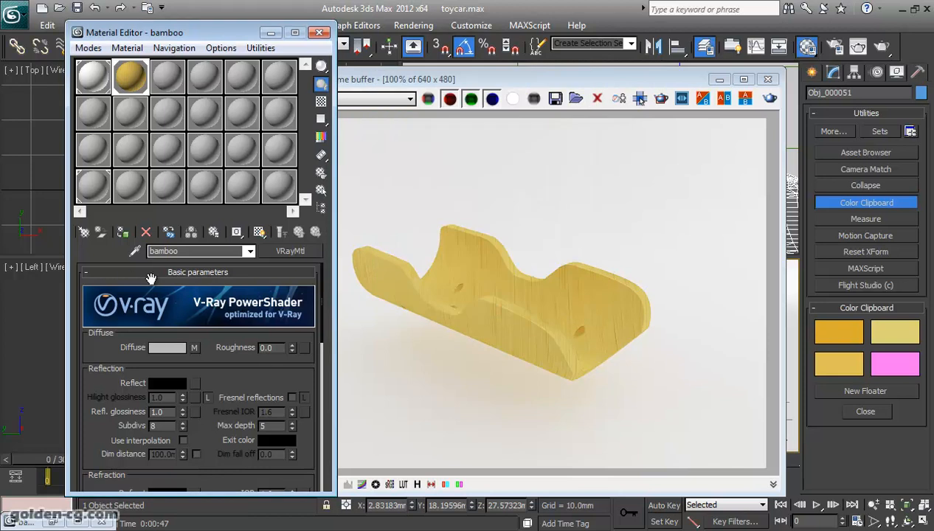
Examine the standard map types available for the diffuse map, leave the Composite in place, and move the rendered image aside.
left_click(194, 349)
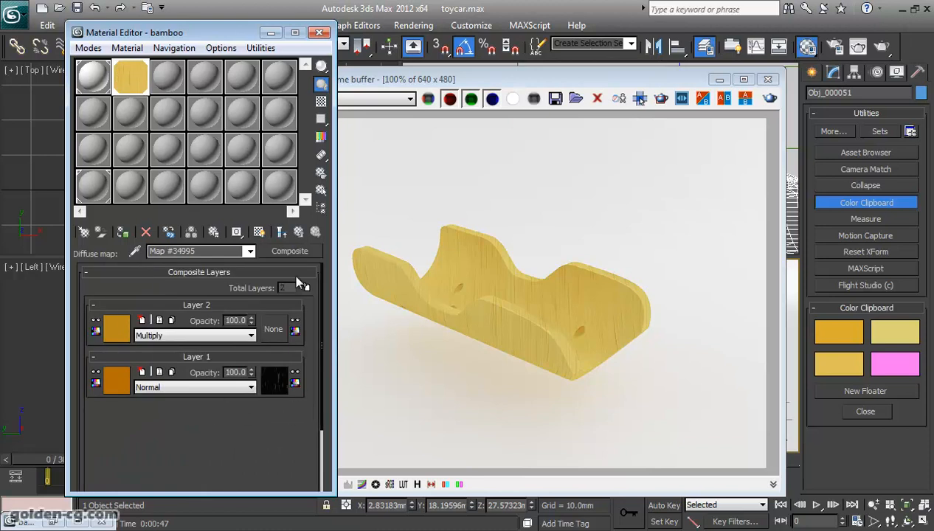
left_click(289, 251)
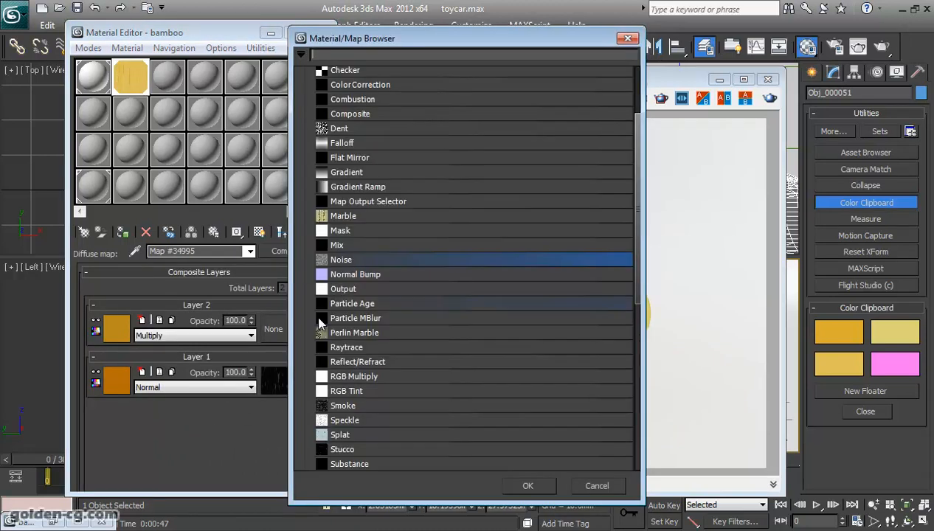
scroll(388, 257, "down", 8)
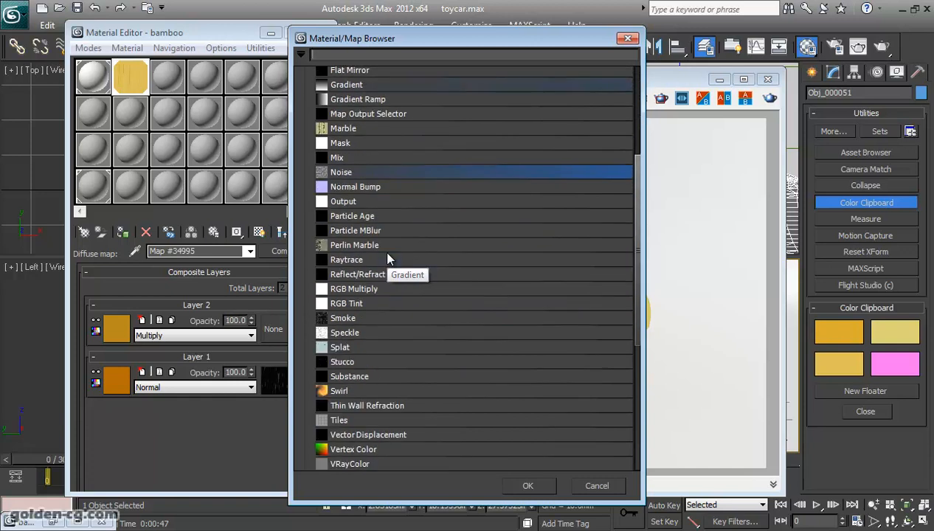
scroll(383, 275, "up", 5)
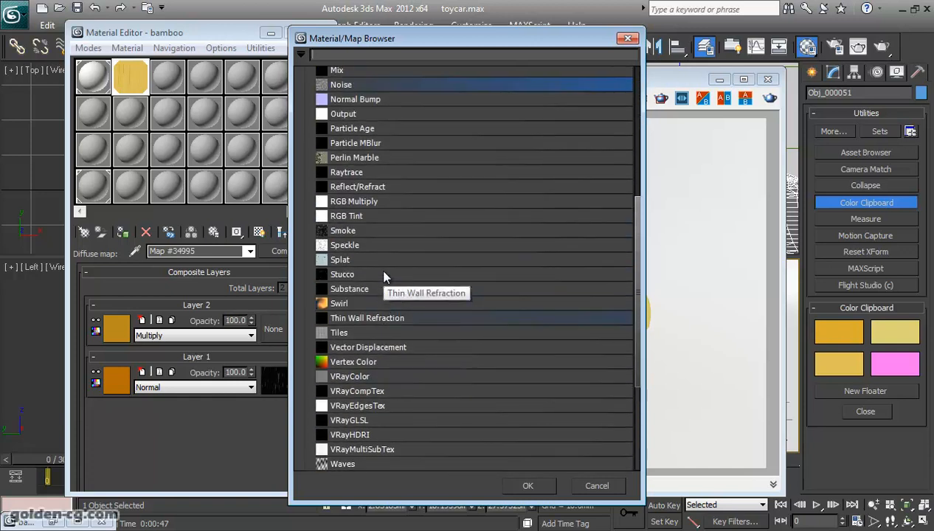
scroll(384, 275, "up", 3)
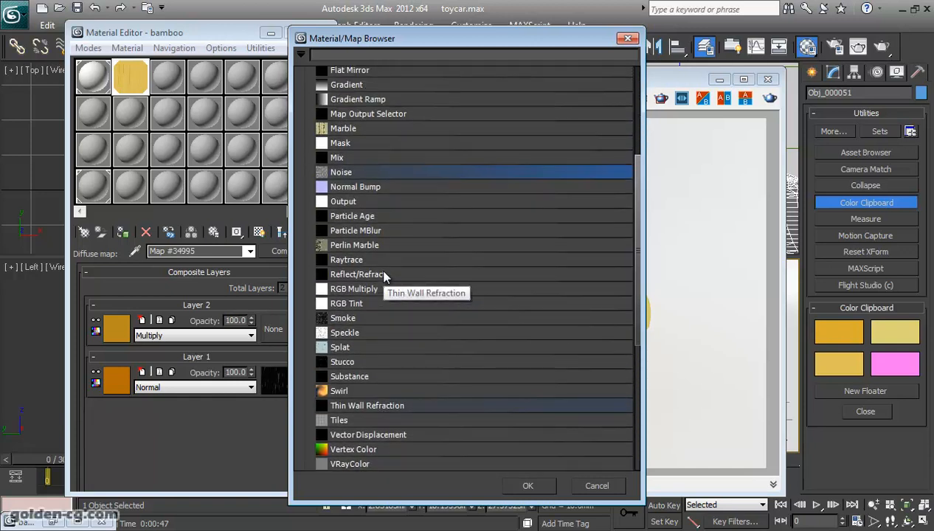
scroll(384, 274, "up", 5)
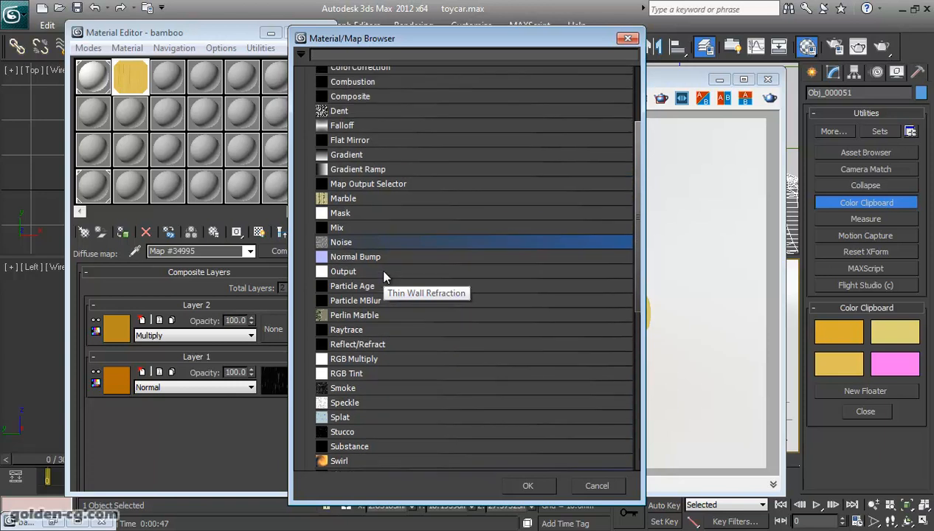
scroll(384, 274, "up", 1)
left_click(351, 109)
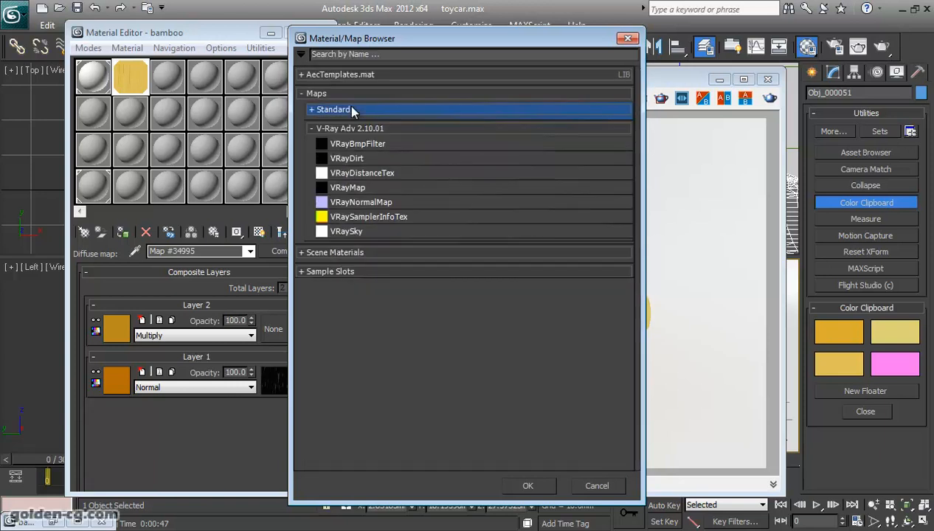
left_click(354, 111)
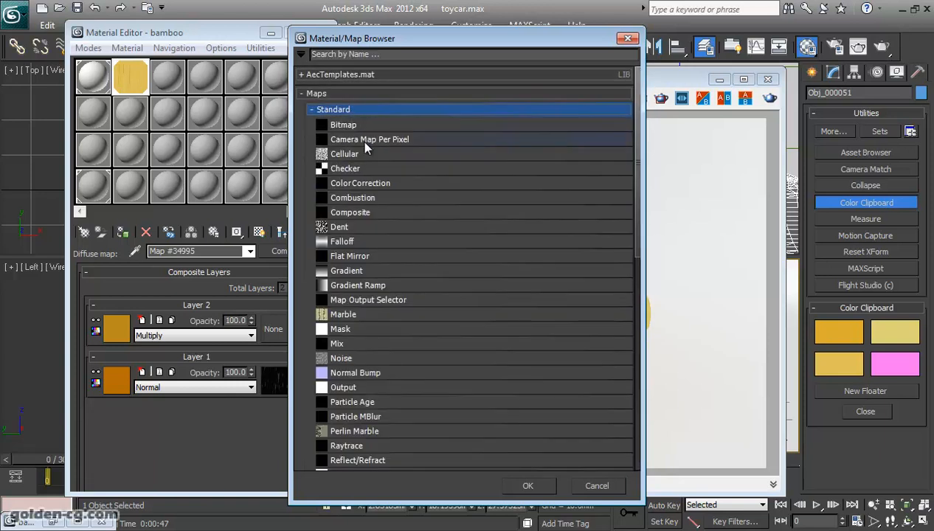
scroll(375, 267, "down", 2)
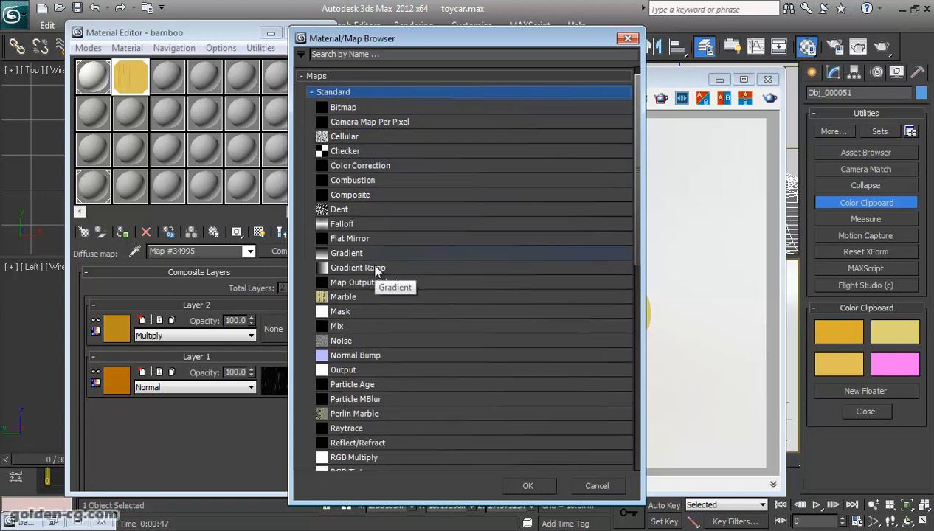
scroll(374, 272, "down", 8)
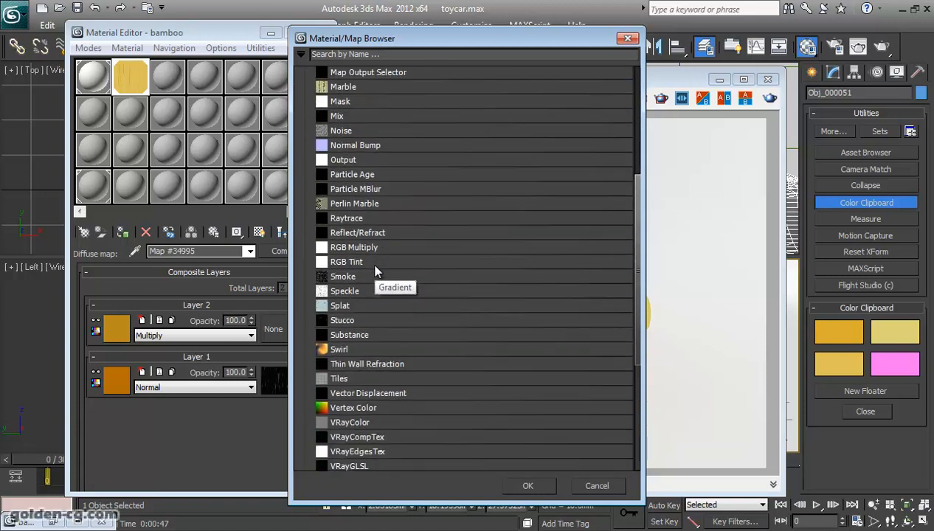
scroll(375, 271, "down", 2)
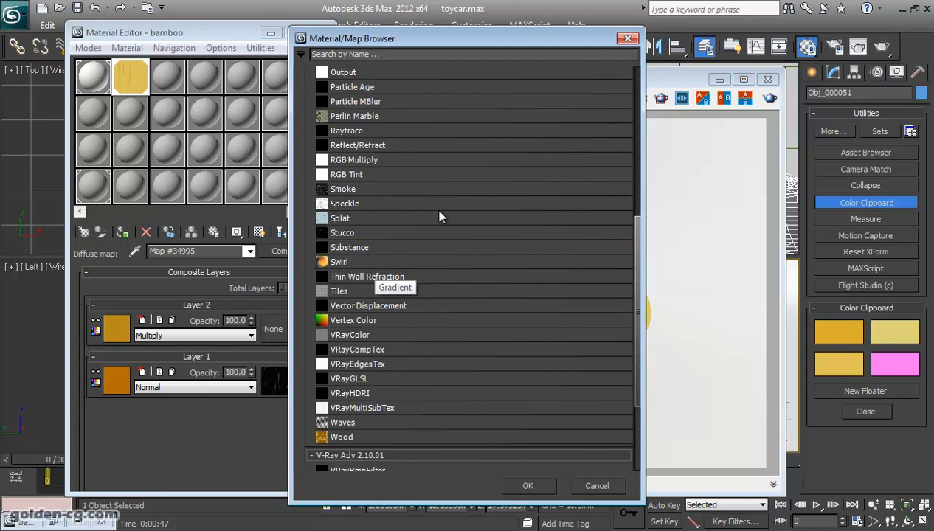
scroll(387, 273, "up", 4)
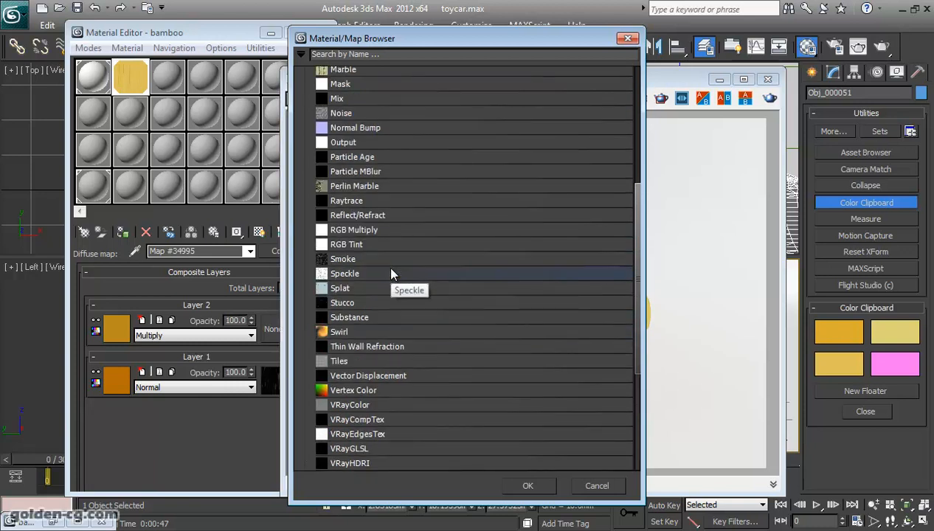
scroll(391, 273, "up", 8)
scroll(391, 274, "down", 11)
scroll(391, 274, "up", 18)
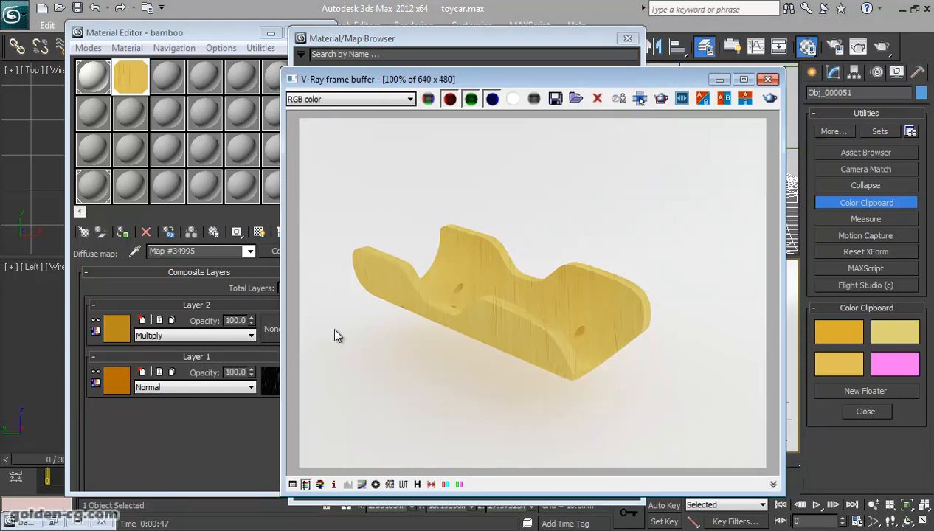
left_click_drag(428, 82, 601, 96)
left_click(479, 38)
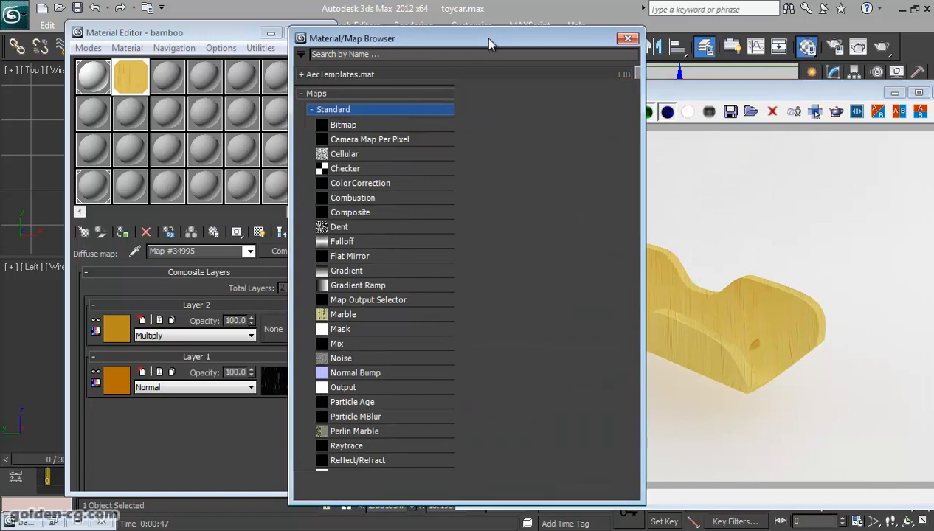
key("Escape")
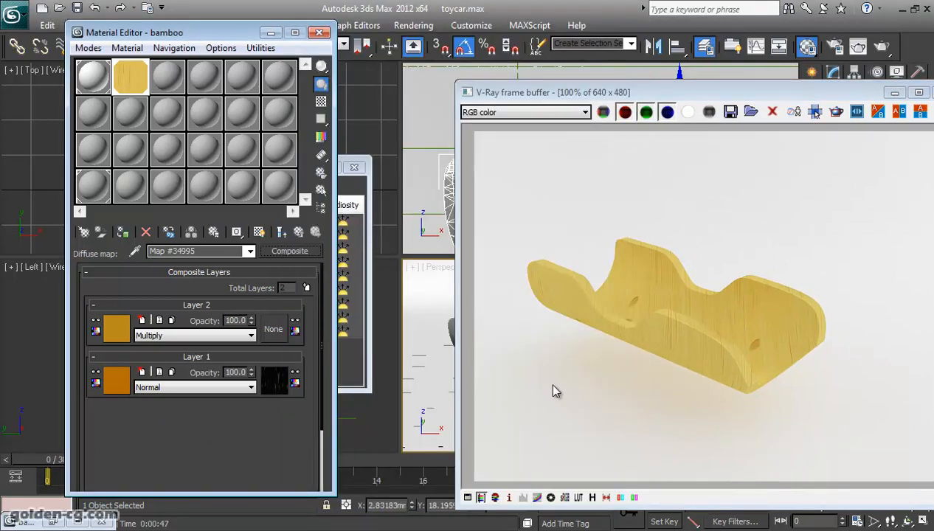
Convert the bamboo material to a Multi/Sub-Object material, keeping the old material as a sub-material.
left_click(299, 232)
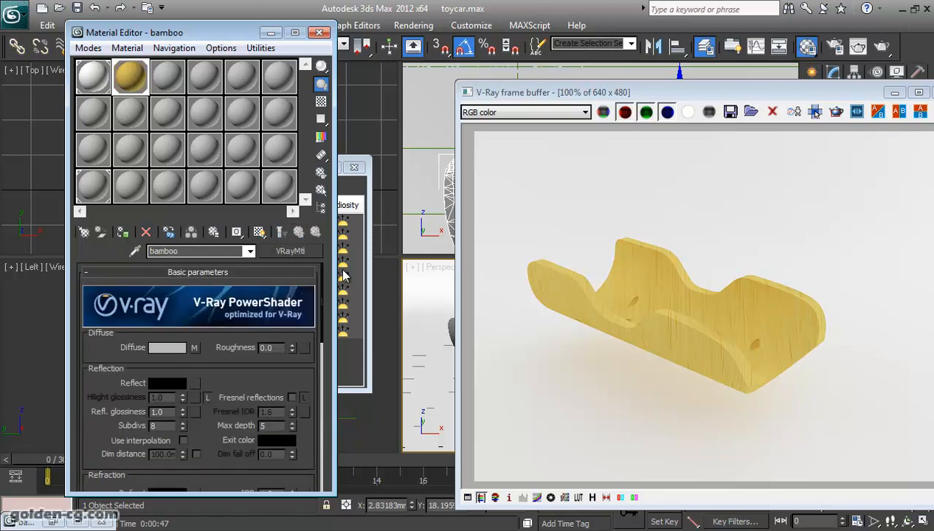
left_click(293, 249)
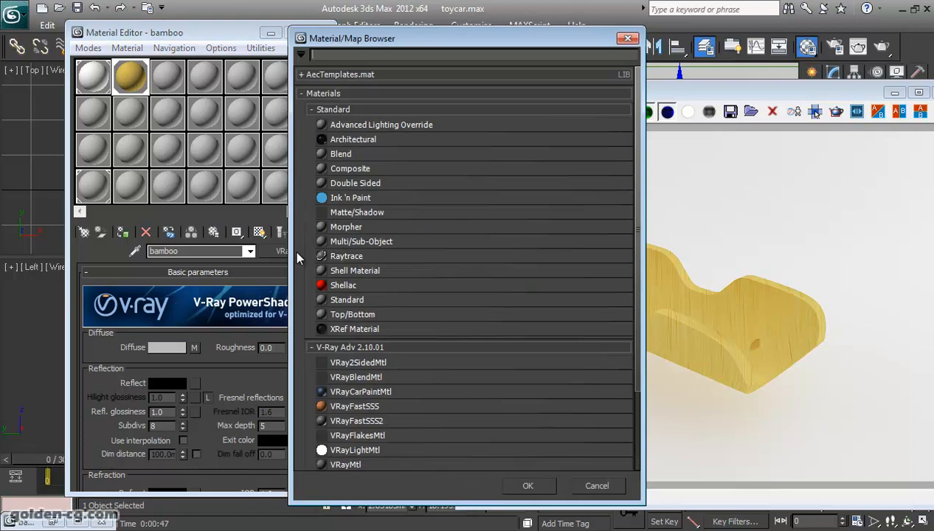
double_click(389, 250)
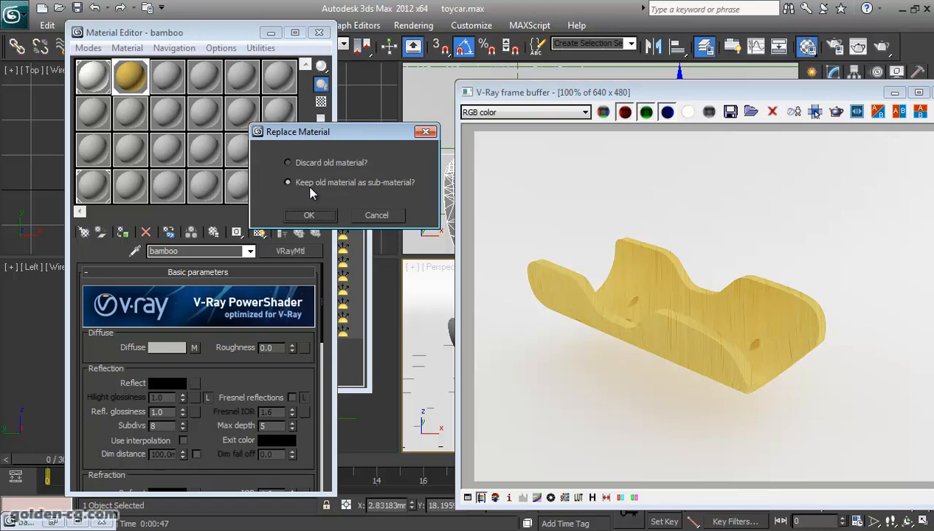
left_click(318, 164)
left_click(316, 185)
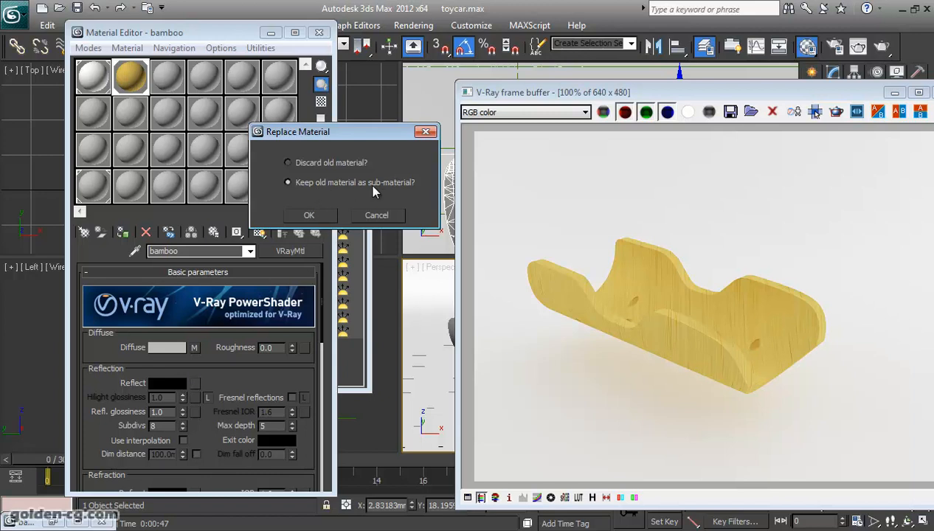
left_click(309, 216)
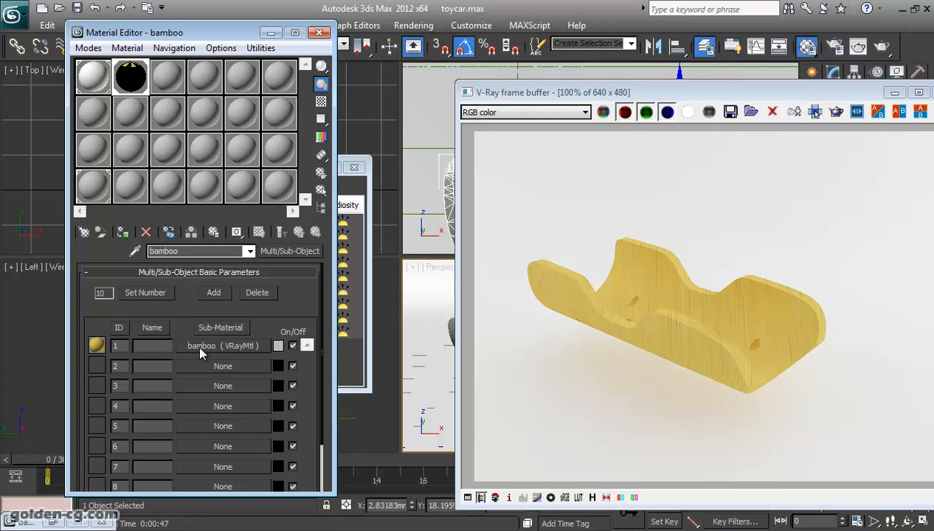
Set the Multi/Sub-Object material to 2 sub-materials and assign a VRayMtl to the second slot.
left_click(145, 293)
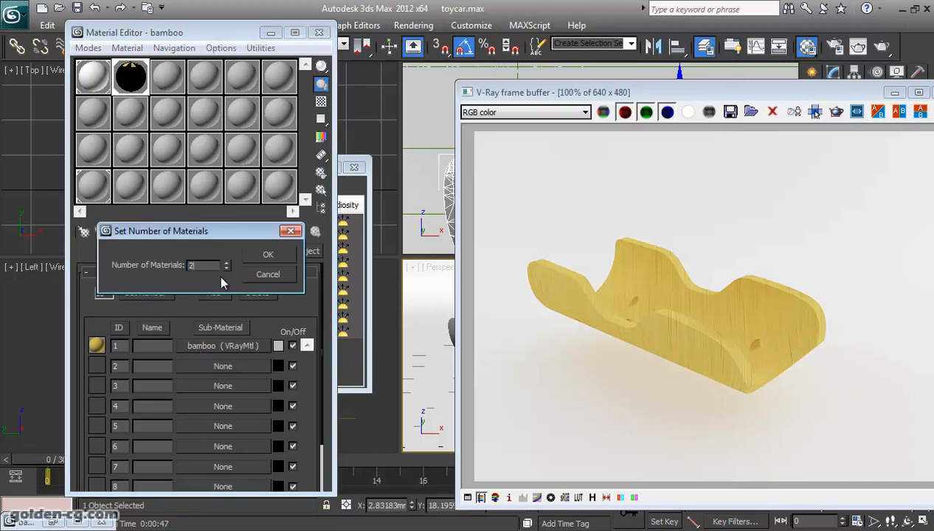
left_click(267, 254)
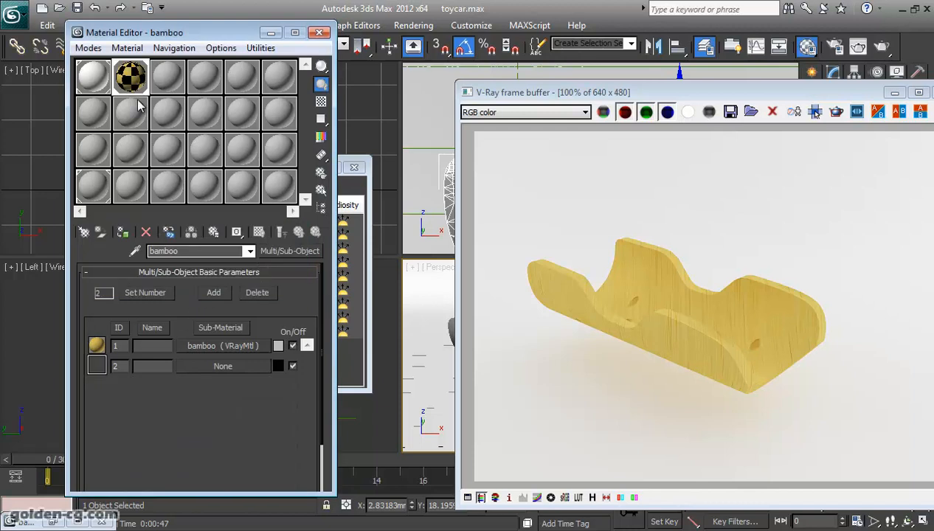
left_click(190, 369)
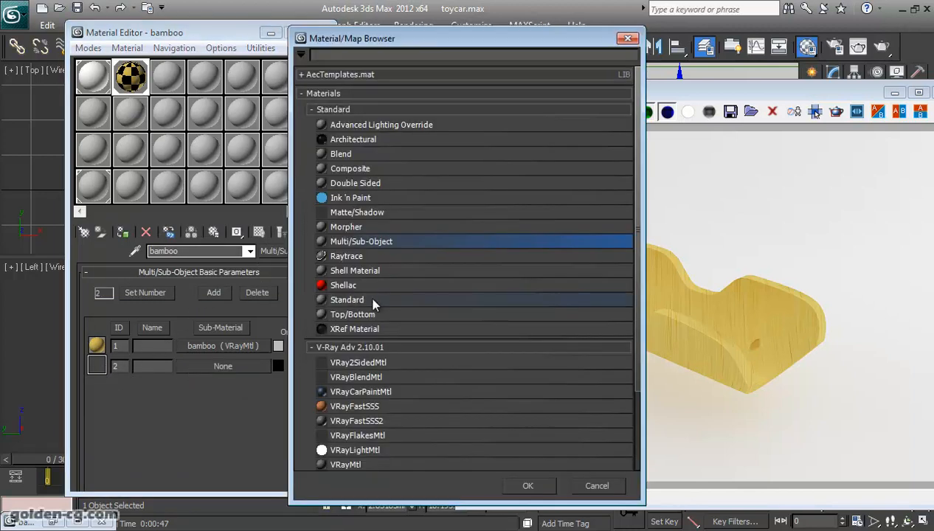
scroll(396, 373, "down", 3)
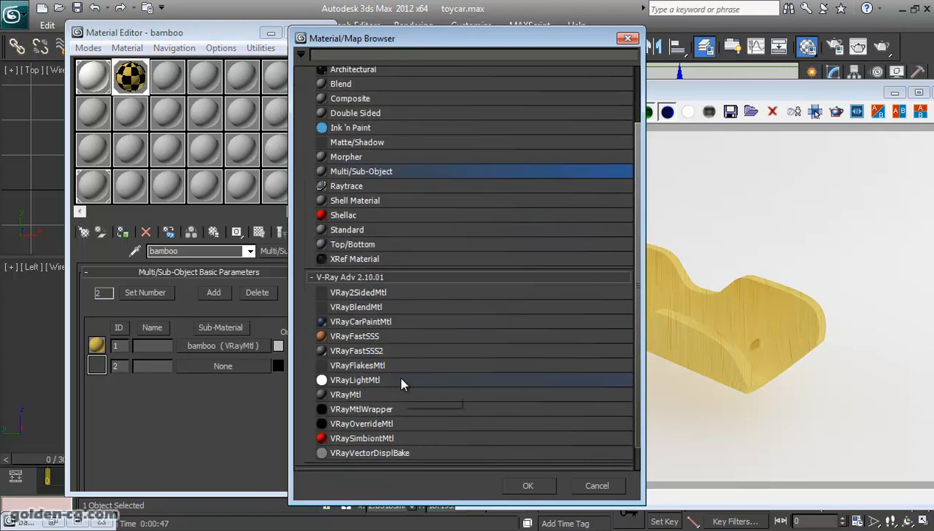
left_click(375, 394)
double_click(375, 394)
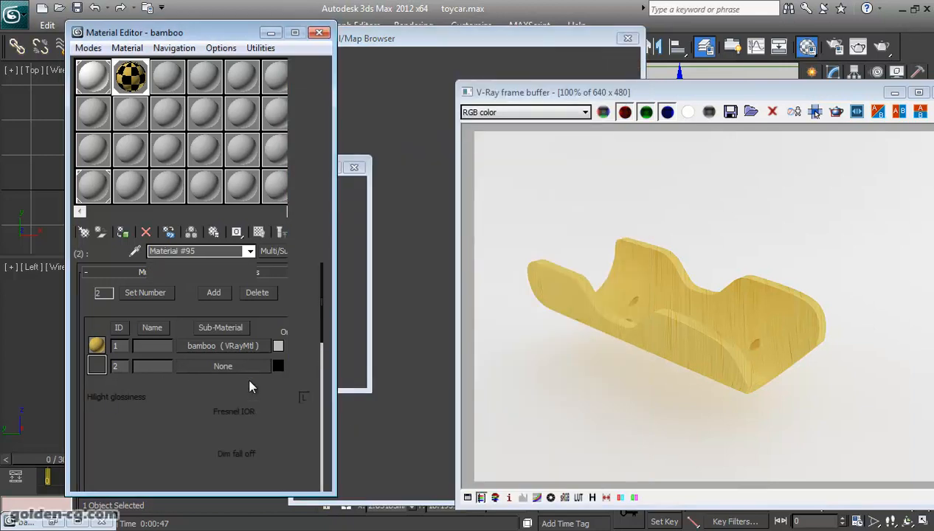
left_click(217, 366)
left_click(281, 232)
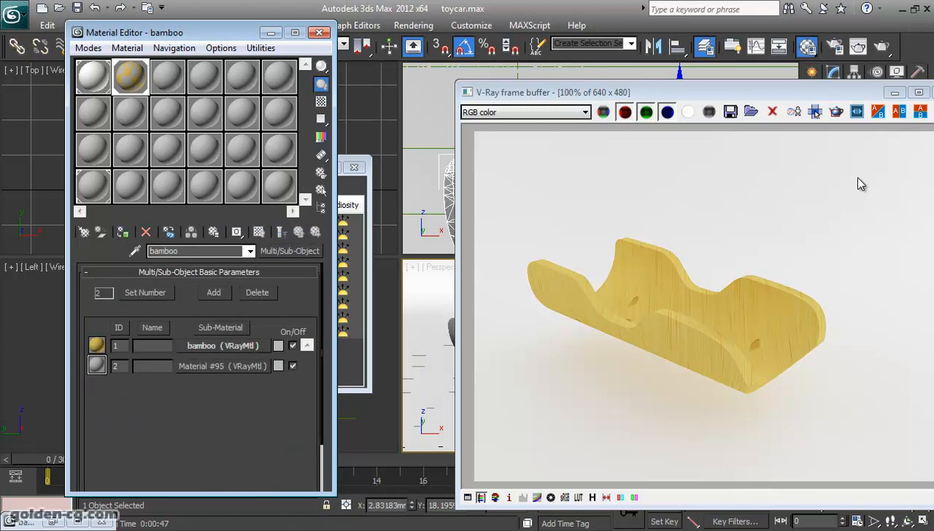
Render the car body in V-Ray with the two-part material and move the rendered image clear of the material settings.
left_click_drag(824, 99, 481, 80)
left_click(882, 47)
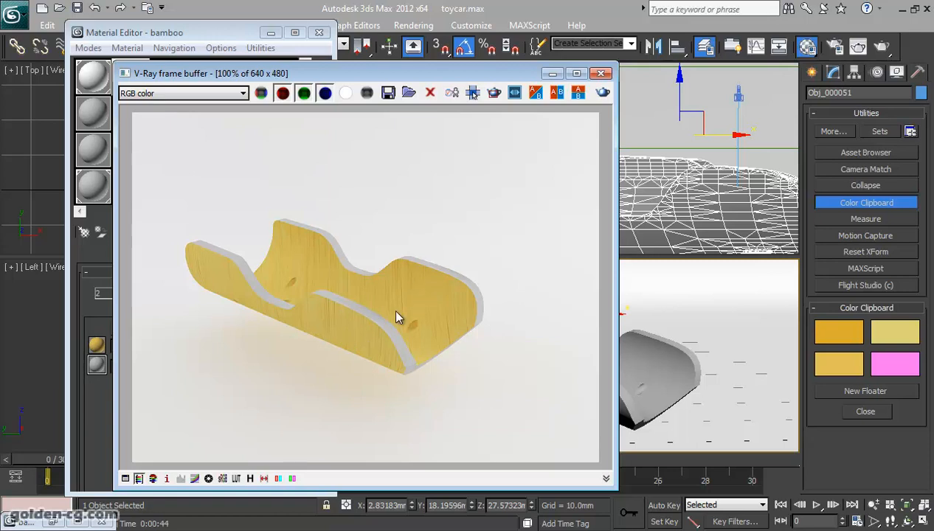
left_click_drag(402, 77, 317, 73)
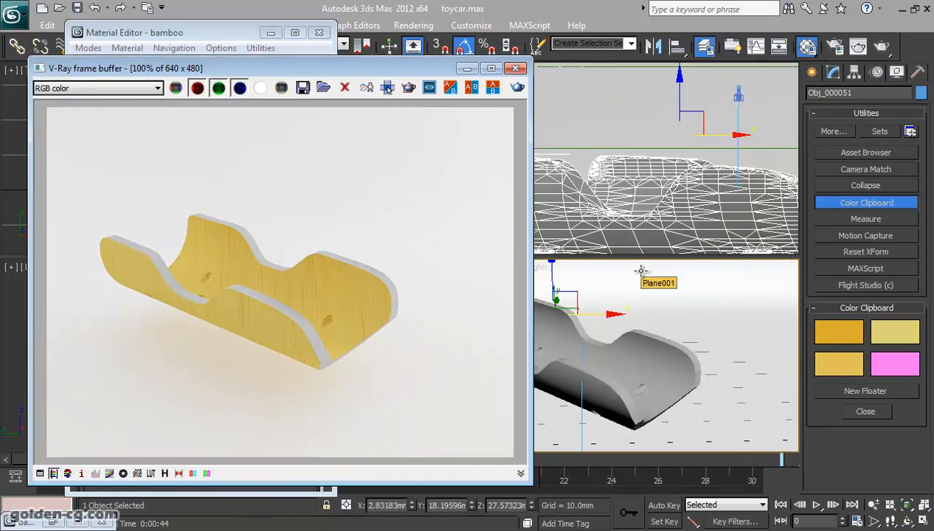
left_click_drag(353, 70, 637, 70)
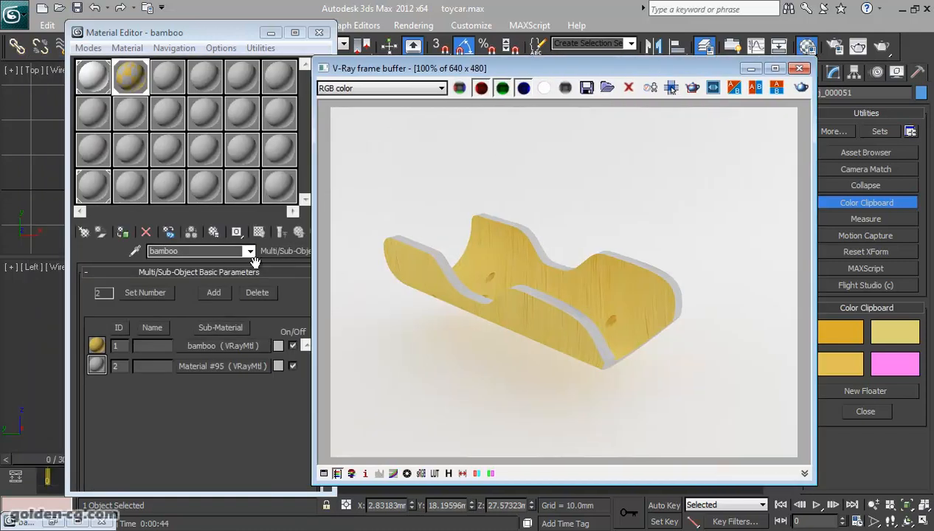
left_click(267, 340)
left_click(220, 344)
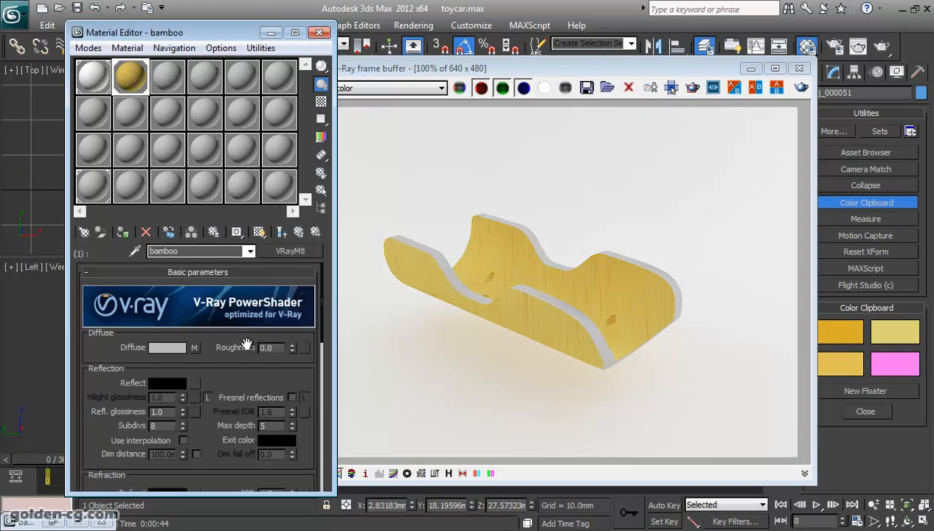
left_click(281, 231)
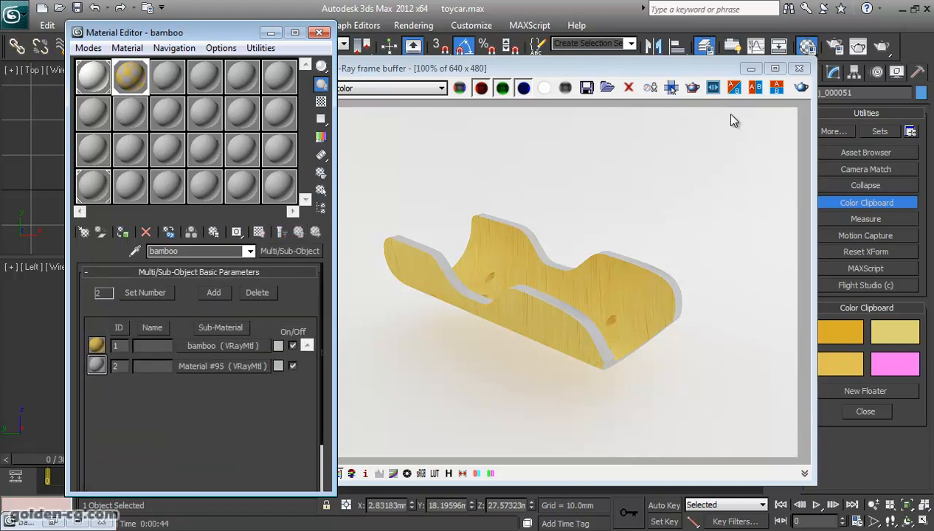
Display the car body's Editable Poly modifier settings, moving the rendered image out of the way and back.
left_click_drag(710, 68, 480, 61)
left_click(832, 72)
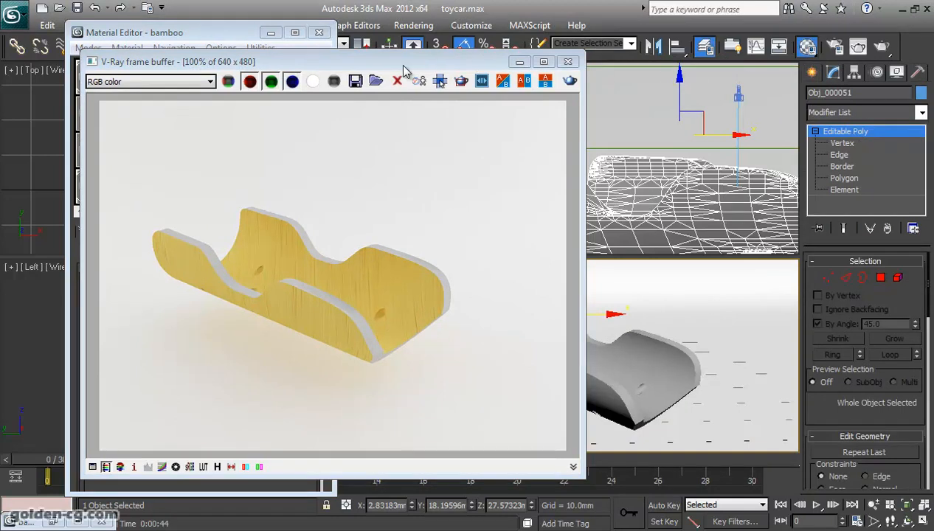
left_click_drag(402, 62, 772, 52)
Set the Y angle of the bamboo Composite's Layer 2 Noise map to 90 and open its enlarged preview.
left_click(241, 346)
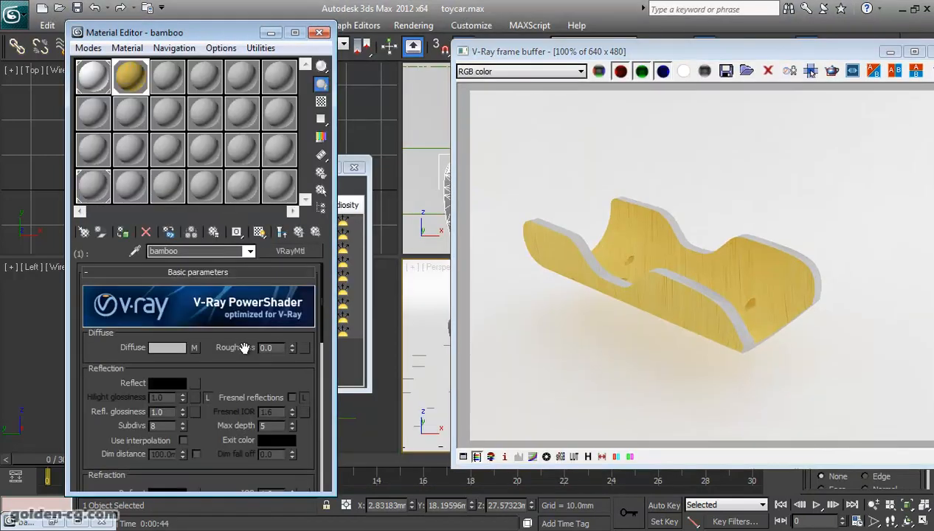
left_click(194, 347)
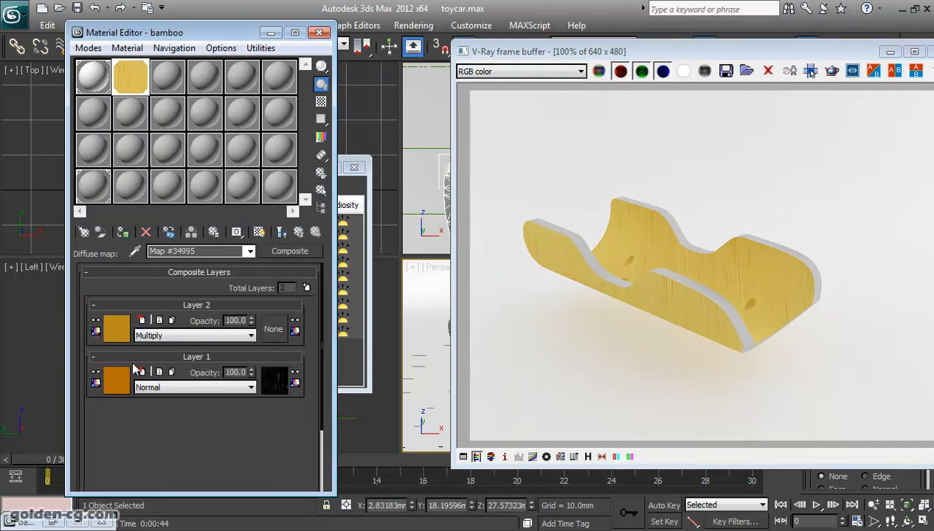
left_click(121, 332)
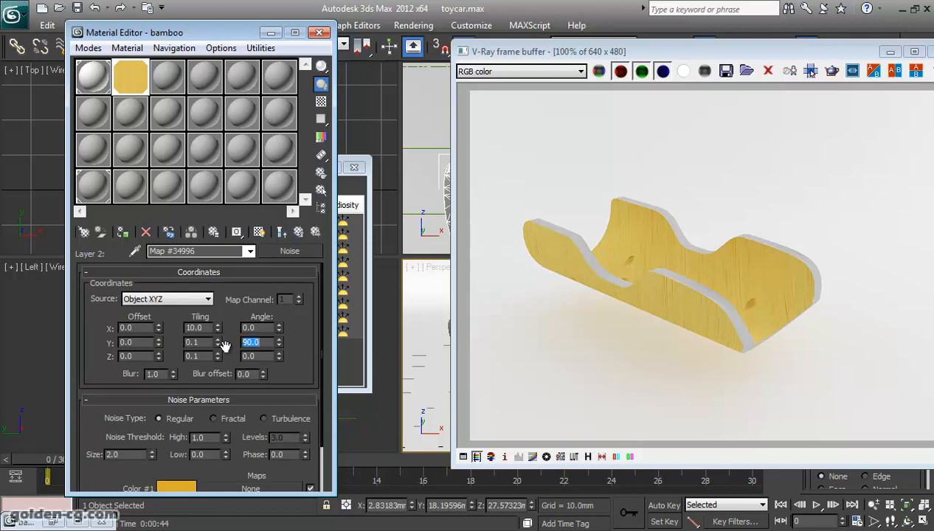
double_click(127, 76)
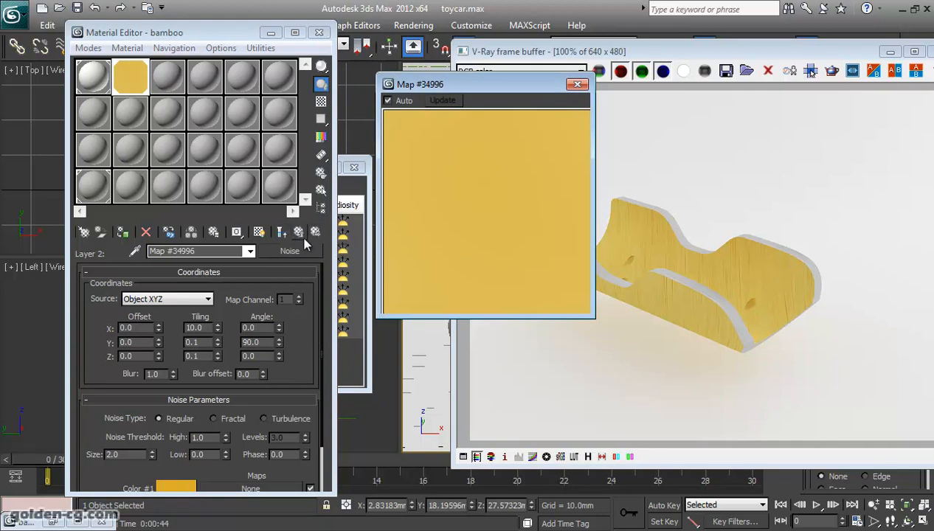
left_click(281, 231)
Set the Y angle to 90 for both the Layer 1 Noise map and its mask Noise map.
left_click(276, 379)
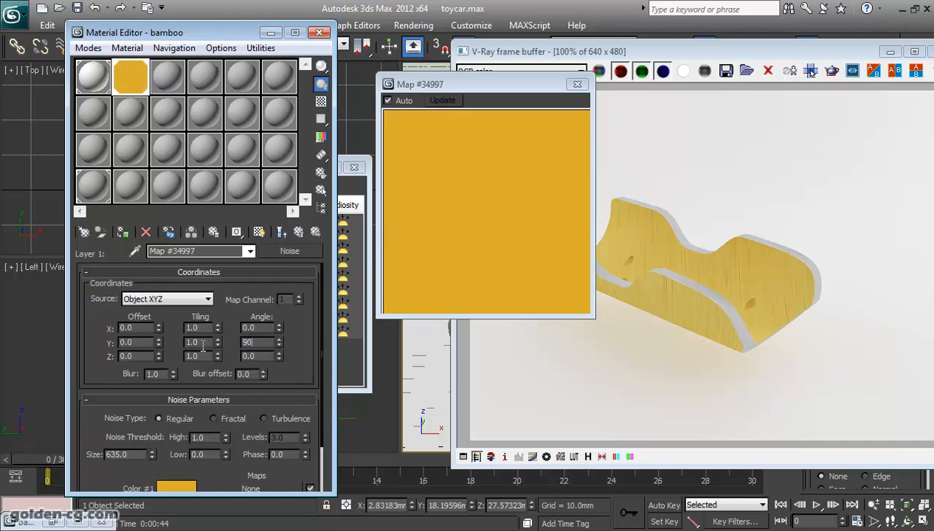
left_click(281, 231)
left_click(274, 378)
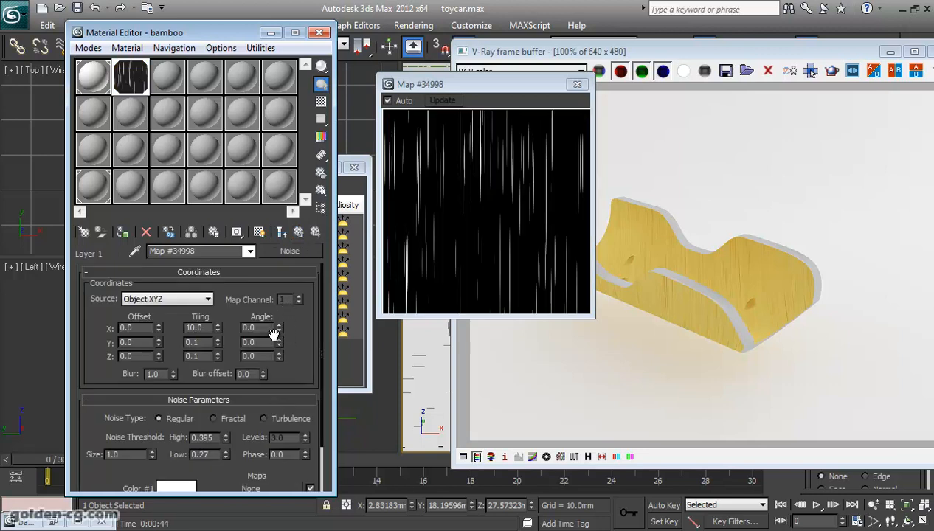
key("Return")
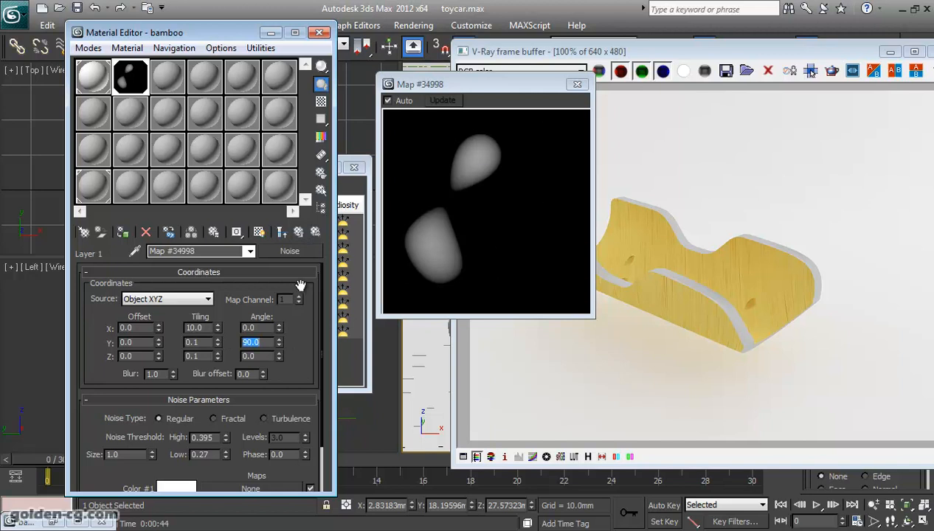
left_click(299, 234)
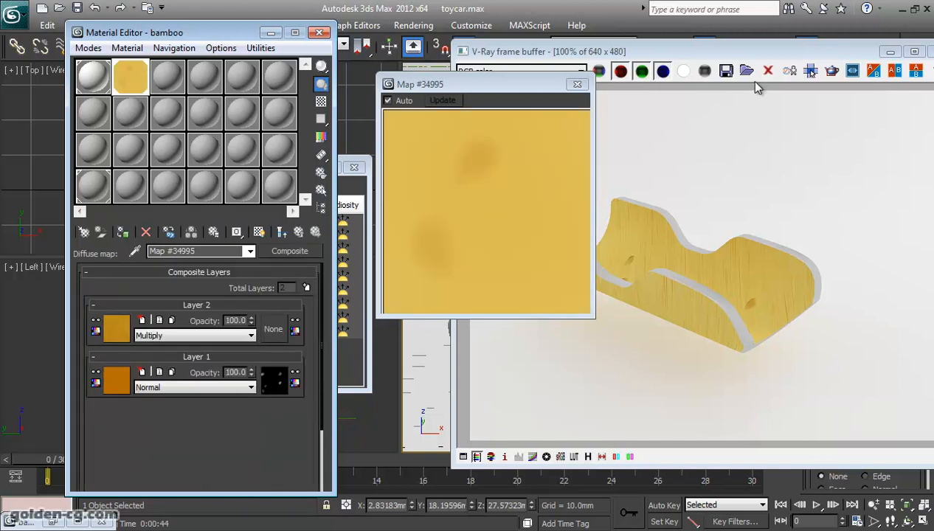
Re-render the car body in V-Ray to check the rotated bamboo grain.
left_click_drag(752, 51, 567, 54)
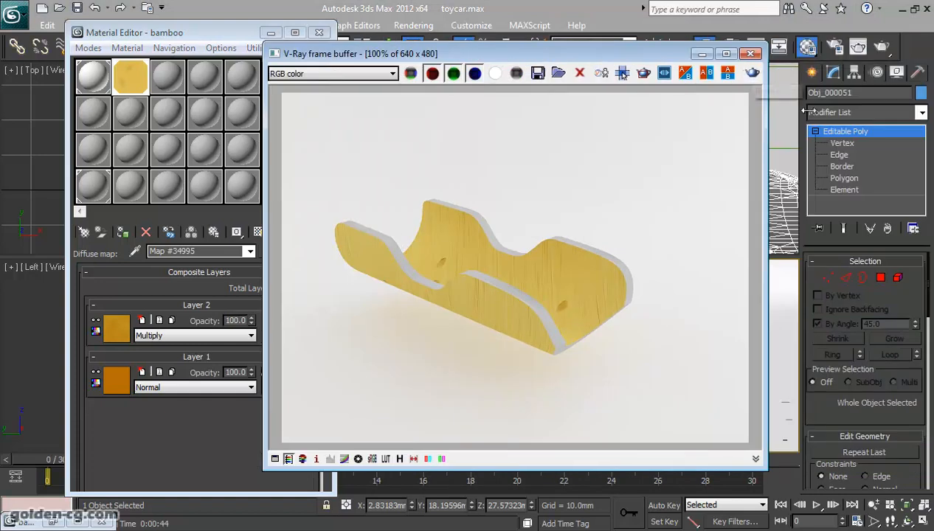
left_click(880, 46)
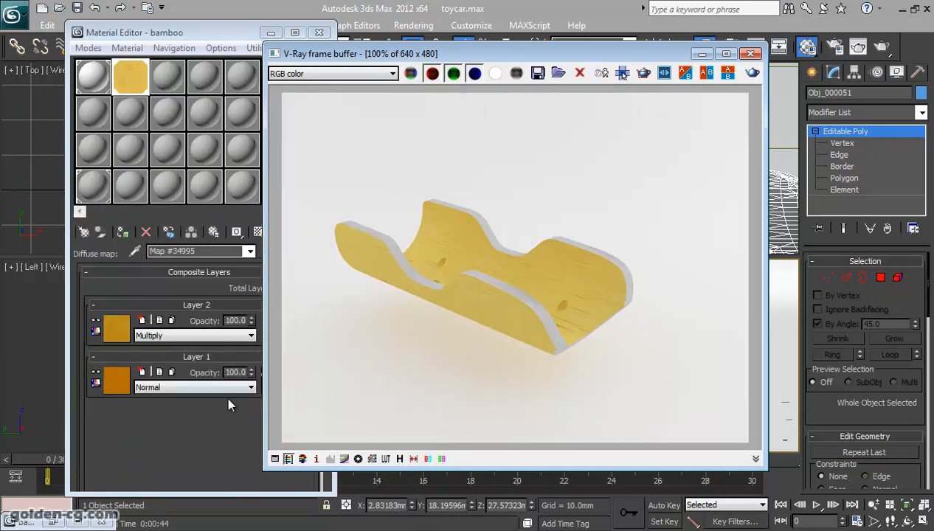
left_click(237, 399)
Set Layer 1's mask Noise to size 1.001, high threshold 0.39 and low threshold 0.24.
left_click(115, 380)
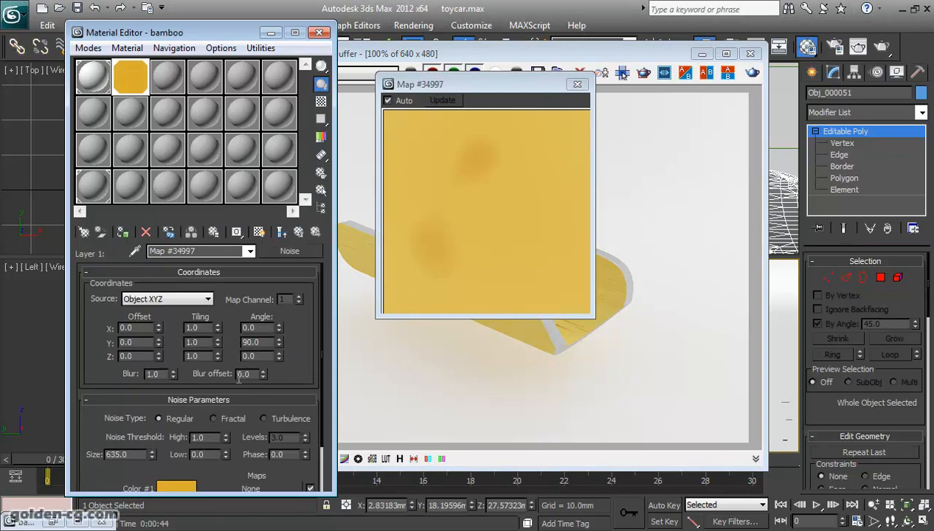
scroll(287, 339, "down", 2)
scroll(290, 300, "up", 2)
left_click(300, 233)
left_click(281, 232)
left_click(263, 376)
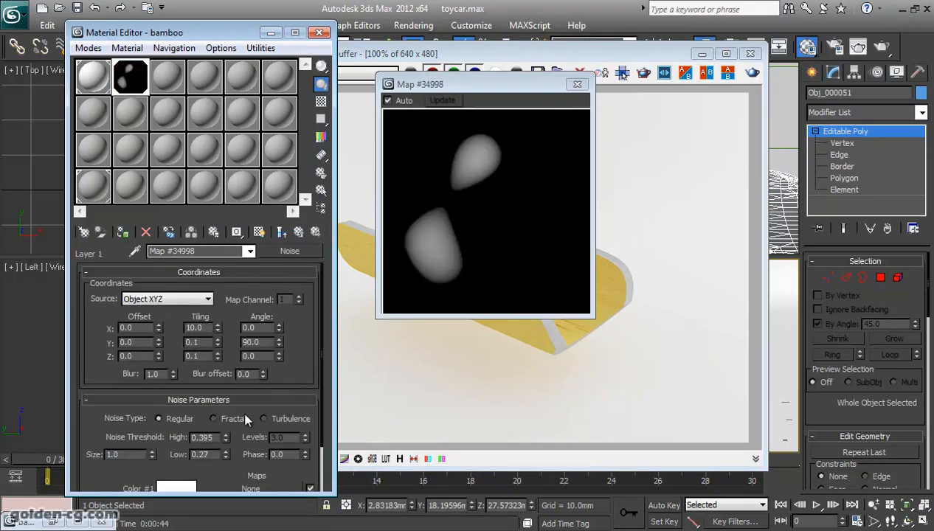
left_click(153, 458)
left_click(225, 458)
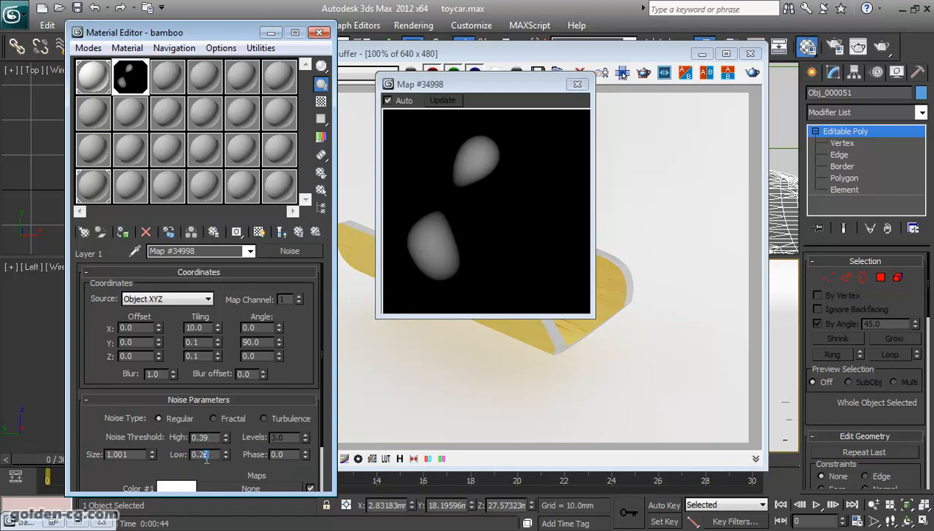
double_click(207, 456)
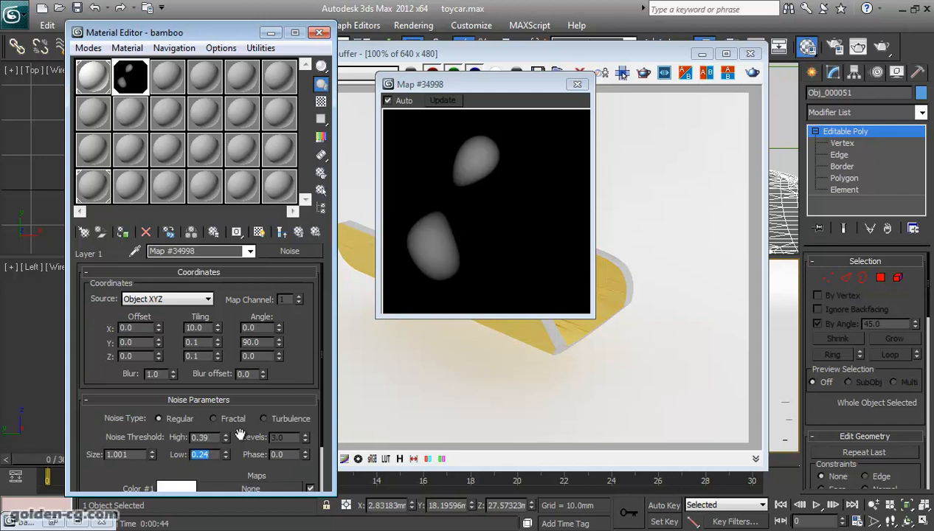
left_click(292, 385)
left_click(299, 234)
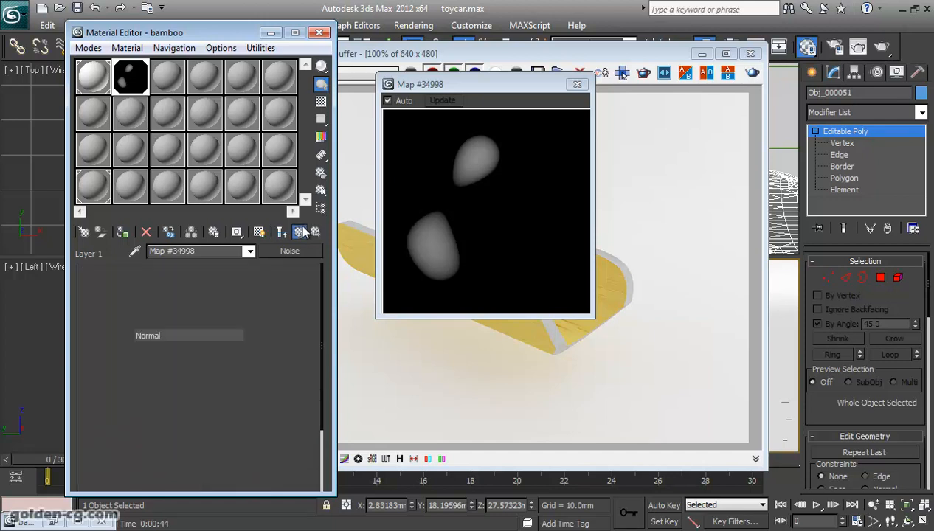
Check the Layer 2 Noise settings and re-render only a region enclosing the whole car body.
left_click(122, 328)
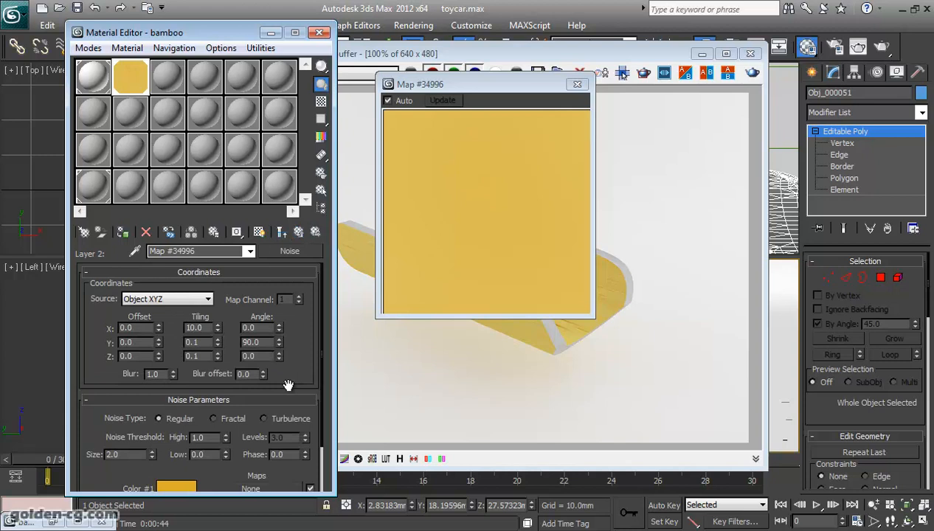
left_click(620, 201)
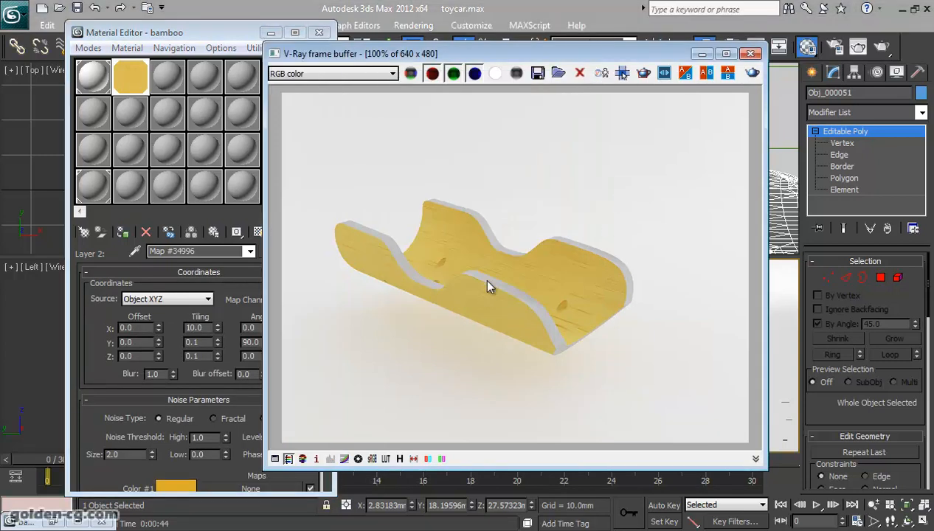
left_click(643, 73)
left_click_drag(335, 174, 649, 377)
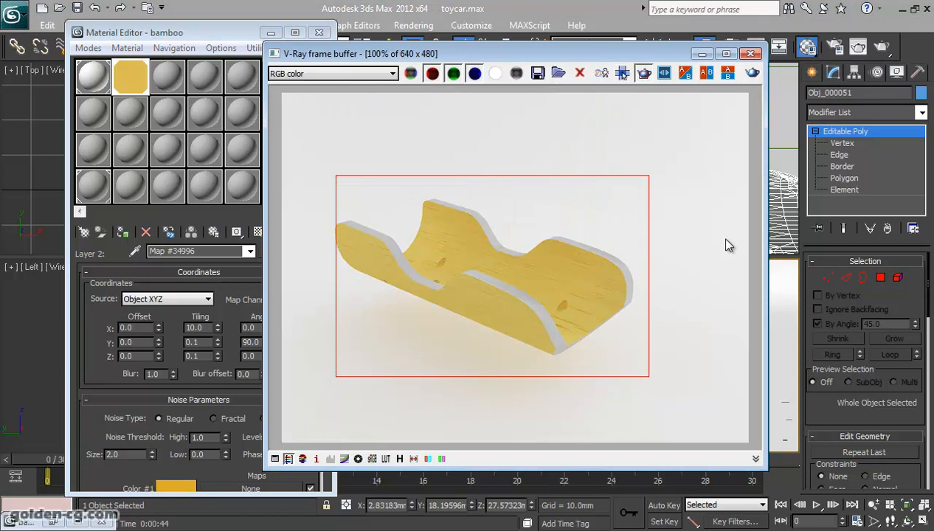
left_click(751, 73)
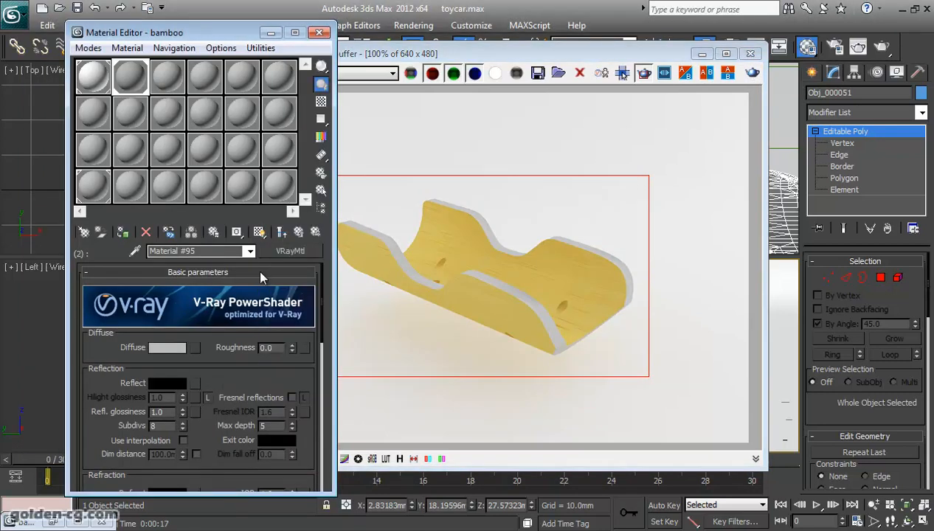
Copy the Layer 2 Noise map from the diffuse Composite of the bamboo sub-material.
left_click(299, 233)
left_click(197, 347)
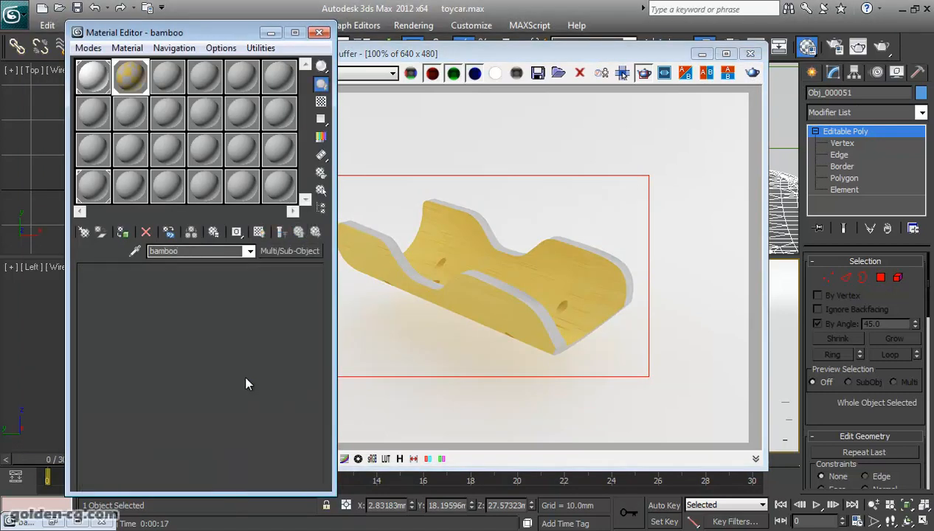
scroll(250, 349, "down", 10)
scroll(248, 358, "down", 3)
scroll(242, 364, "up", 12)
left_click(195, 342)
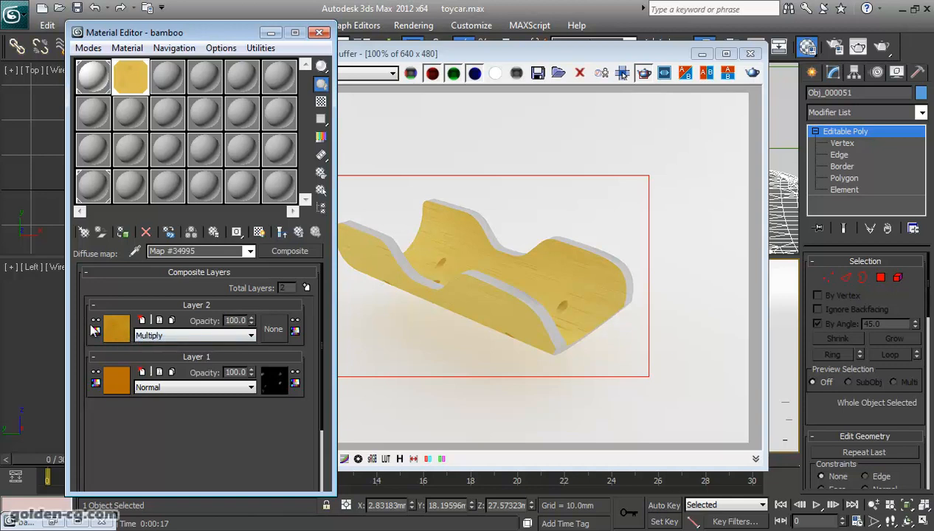
right_click(116, 329)
left_click(148, 354)
Return to the bamboo sub-material's VRayMtl settings and locate its Maps section.
left_click(297, 233)
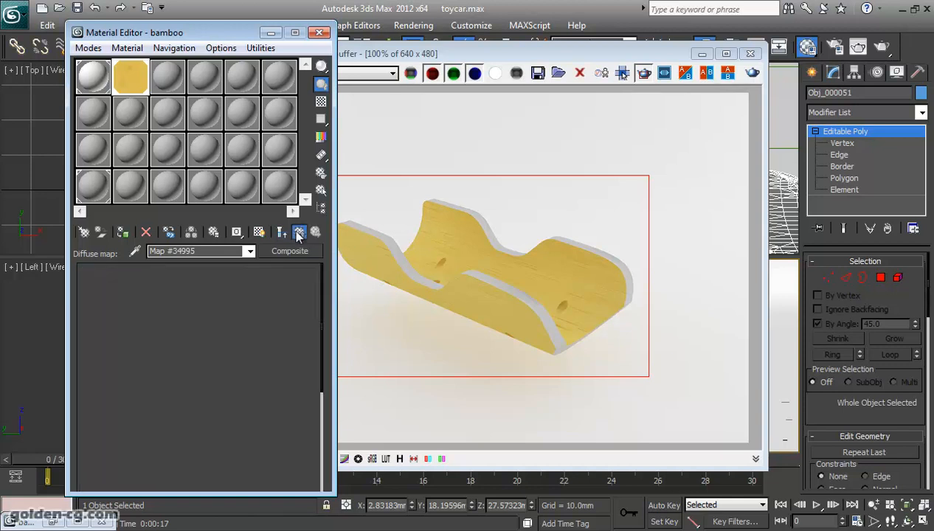
scroll(218, 406, "down", 10)
scroll(218, 389, "down", 3)
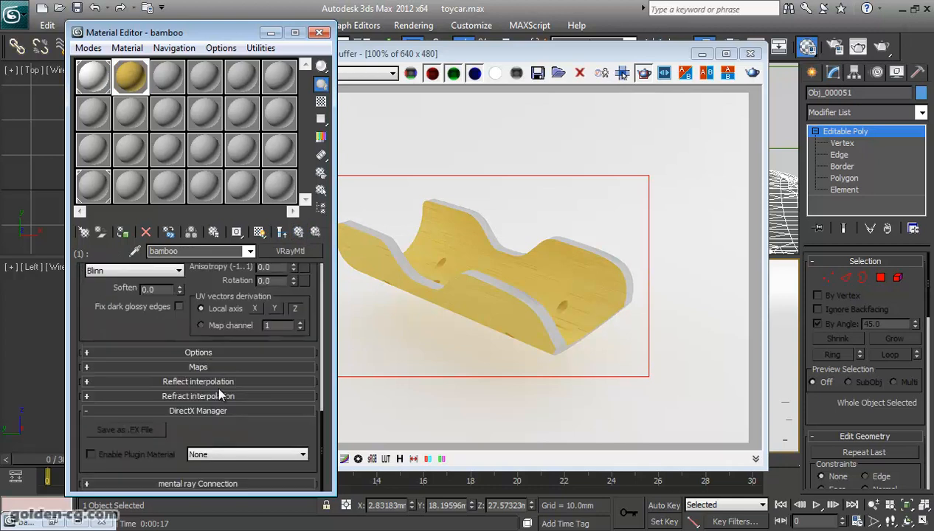
Paste an independent copy of the copied noise map into the bamboo material's Bump map slot.
left_click(209, 369)
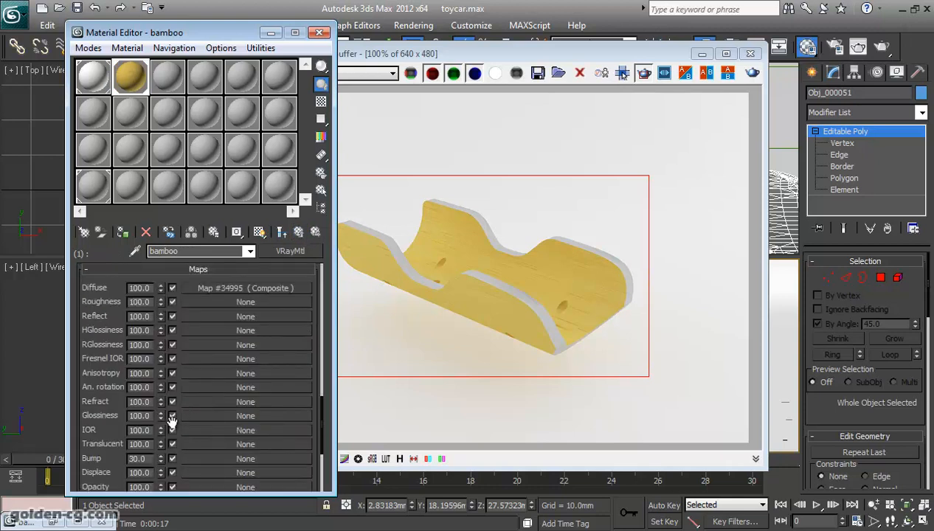
left_click_drag(313, 431, 314, 404)
scroll(314, 404, "down", 2)
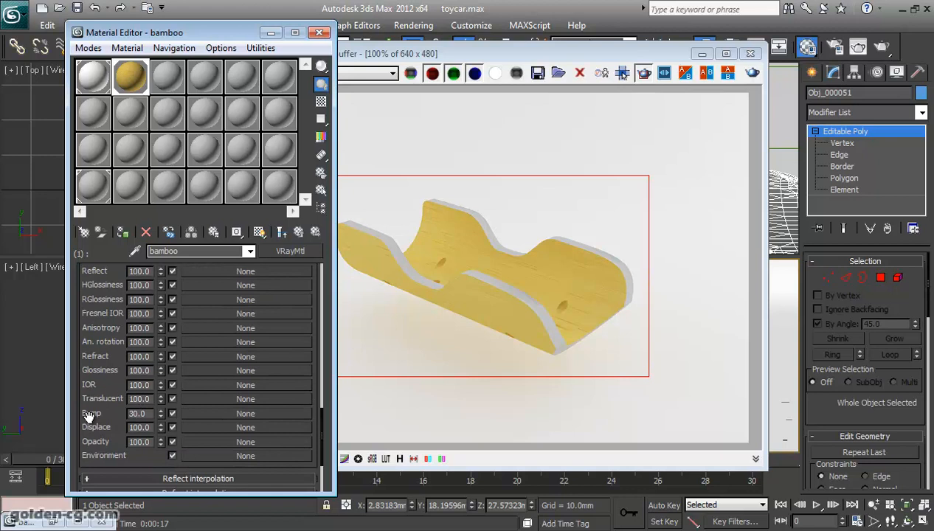
right_click(200, 415)
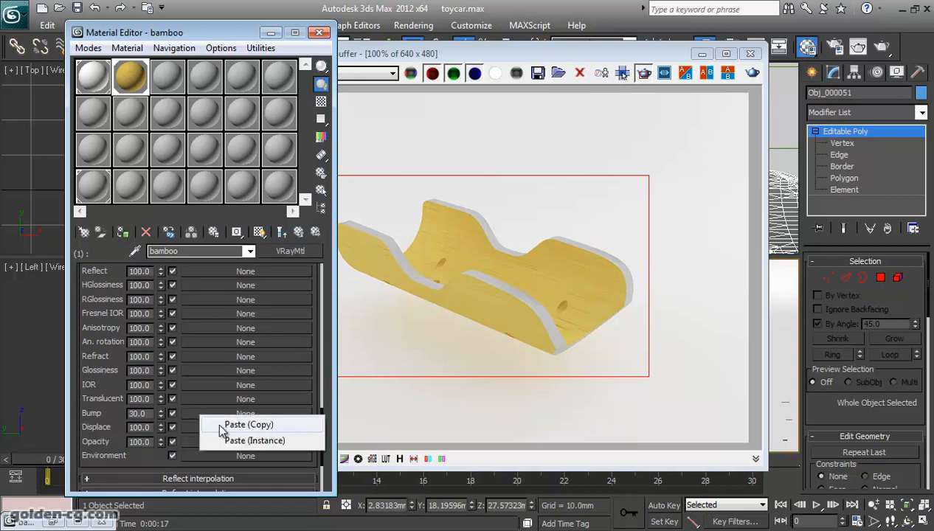
left_click(216, 426)
Set the bump noise map's Color #1 to black and Color #2 to white.
left_click(225, 412)
scroll(259, 420, "down", 2)
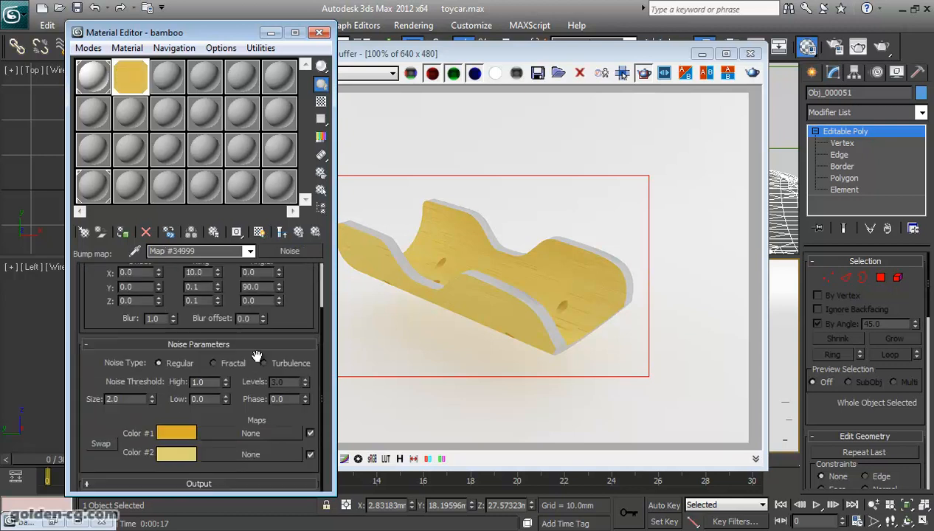
left_click(177, 433)
left_click_drag(290, 125, 284, 194)
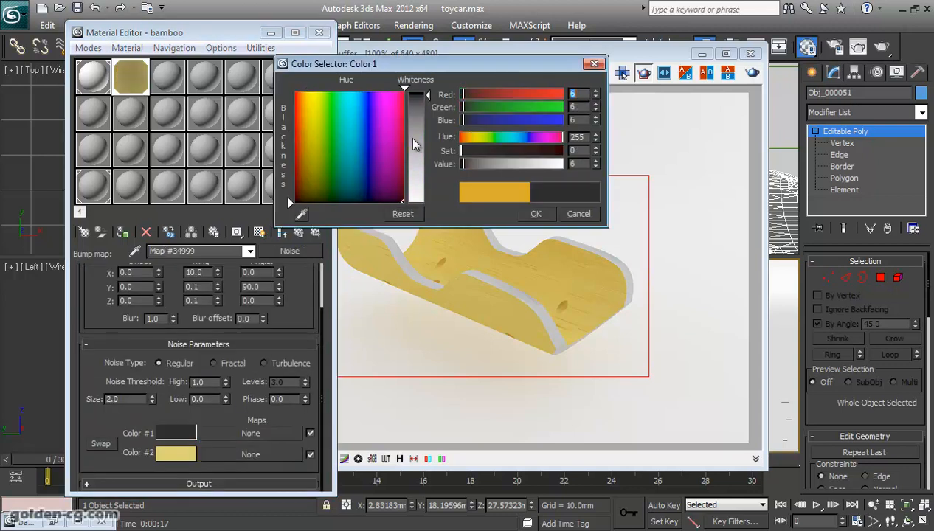
left_click(535, 214)
left_click(176, 453)
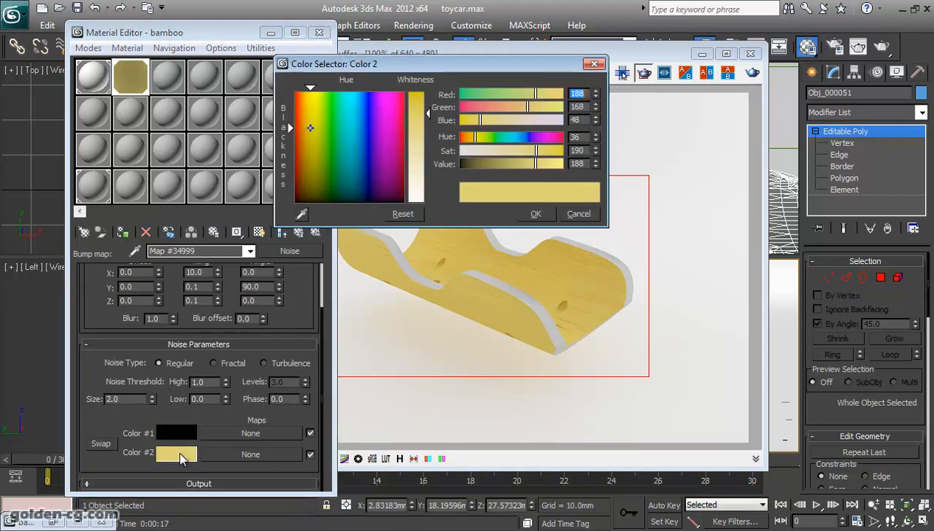
left_click_drag(425, 162, 426, 204)
left_click(535, 213)
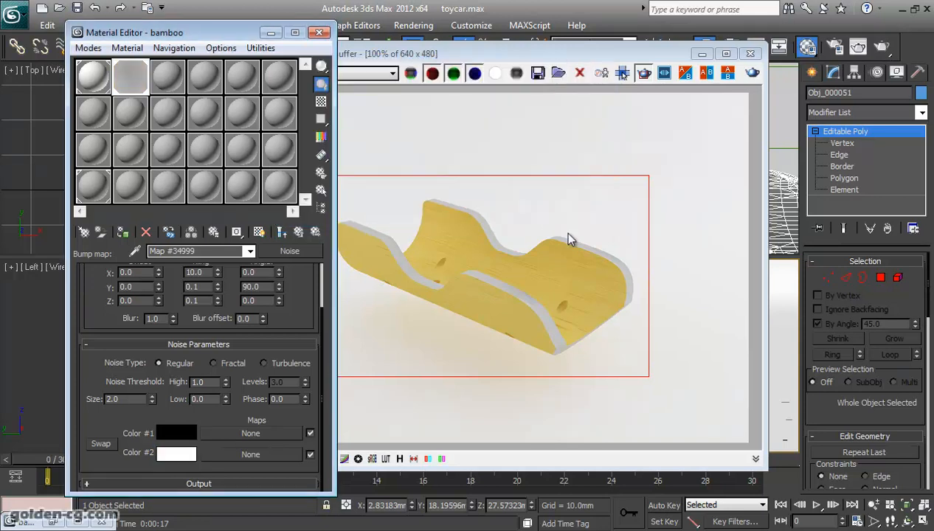
Render the car body with the bump map applied, inspect the result and close the frame buffer.
left_click(751, 74)
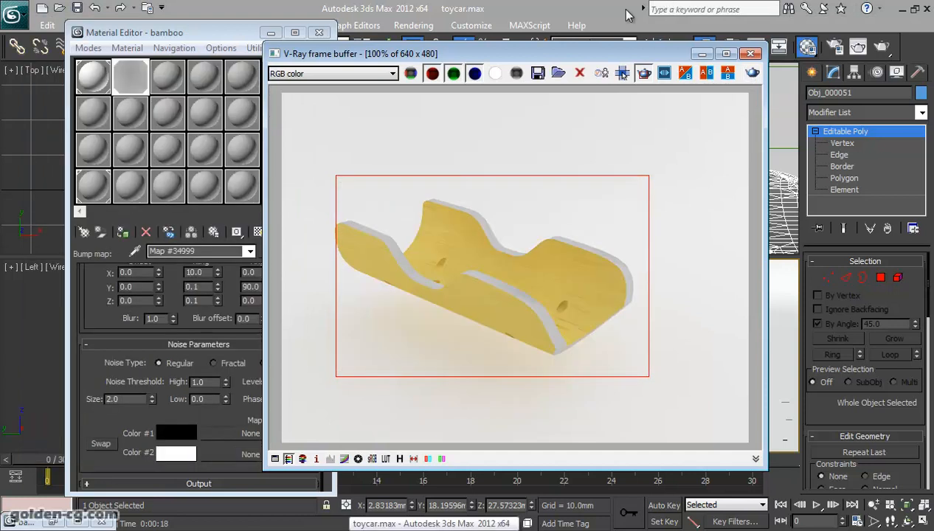
left_click_drag(569, 55, 667, 35)
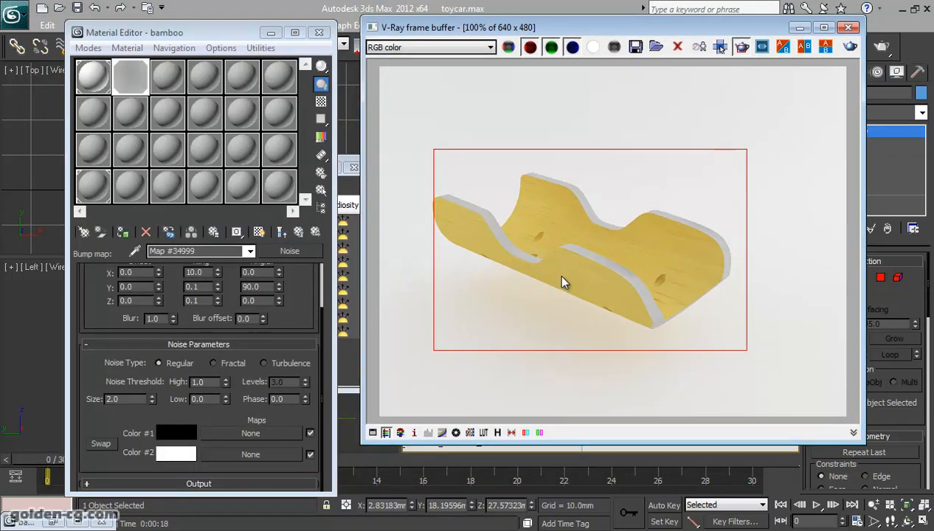
left_click(847, 27)
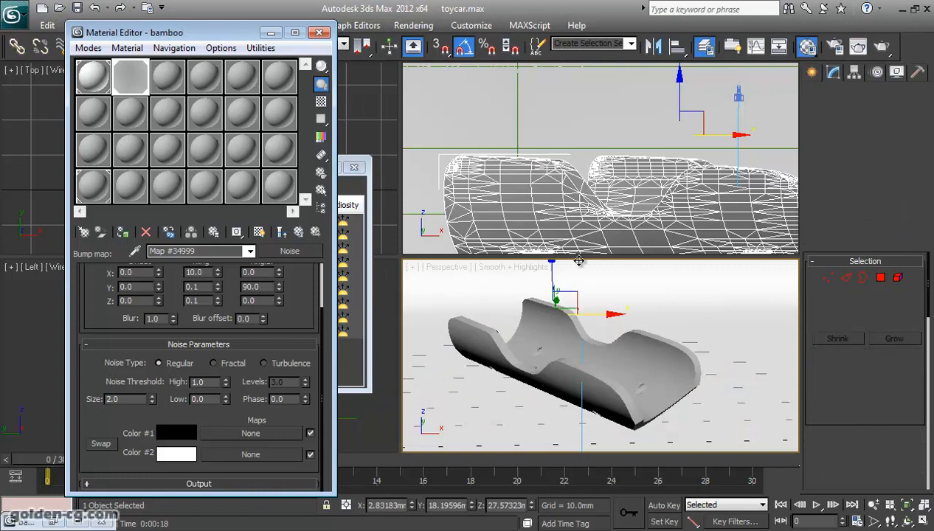
Turn the perspective view to a close-up of the body's side, start rendering it, and cancel the render.
left_click(908, 522)
mouse_move(624, 380)
left_mouse_down()
mouse_move(627, 347)
mouse_move(621, 362)
left_mouse_up()
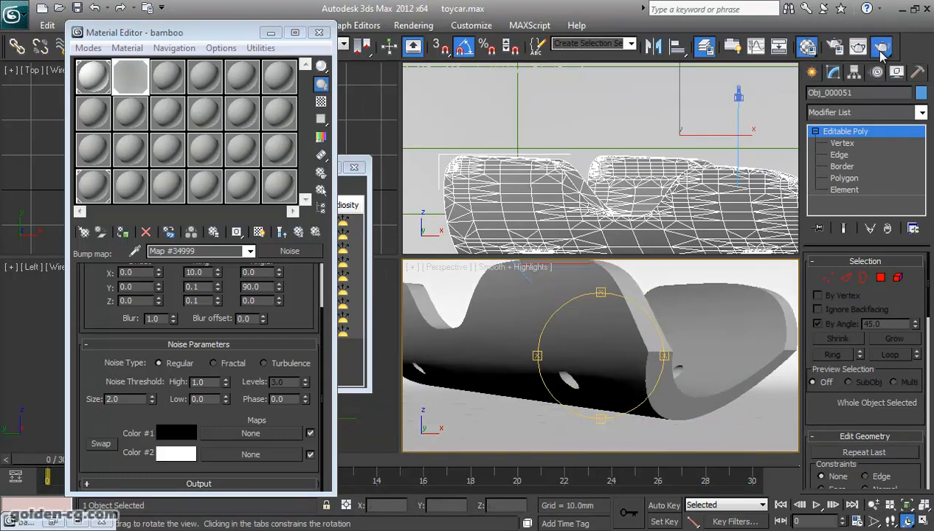
left_click(881, 47)
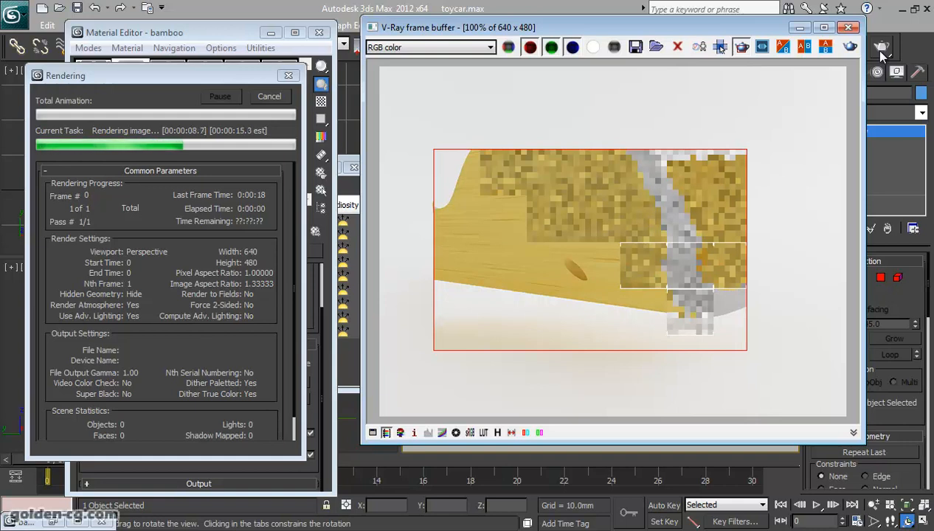
left_click(197, 246)
left_click(270, 97)
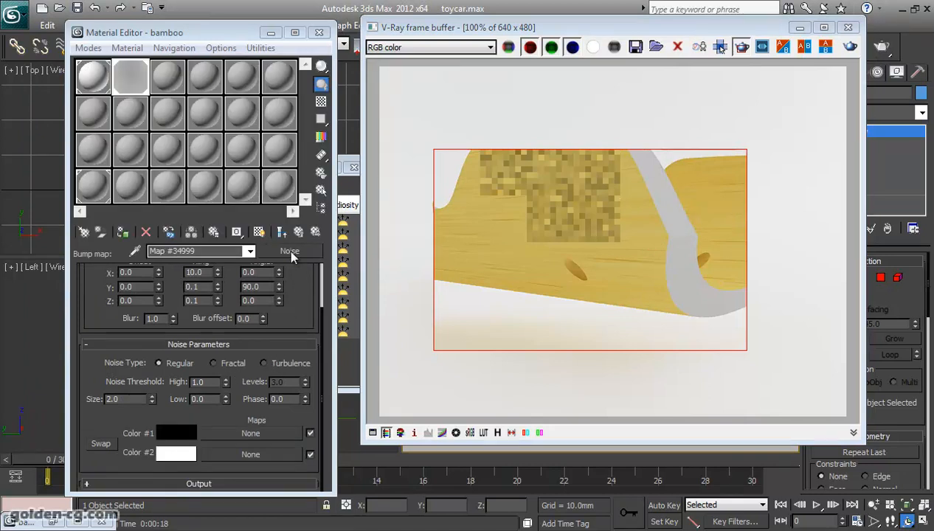
Set the bamboo material's Bump amount to 100, and check it in a magnified sample and a new render.
left_click(297, 234)
left_click_drag(147, 413, 107, 411)
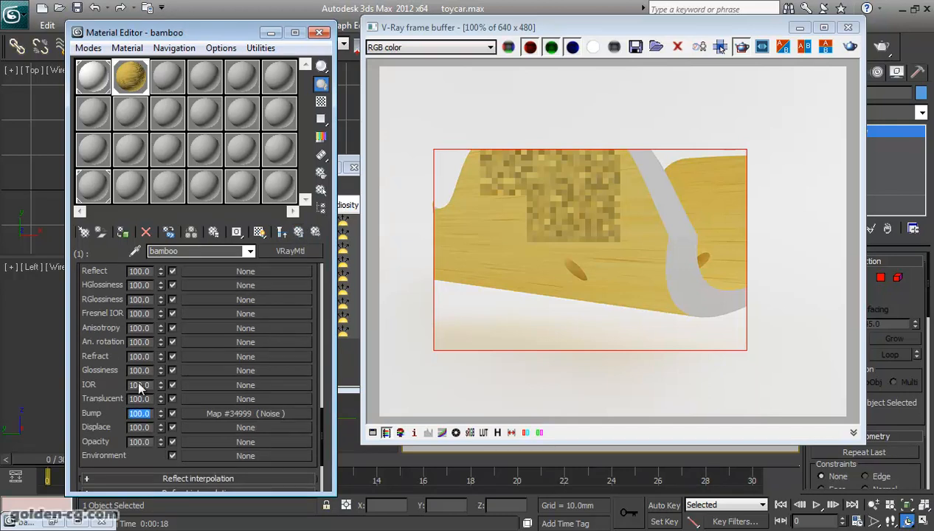
double_click(133, 88)
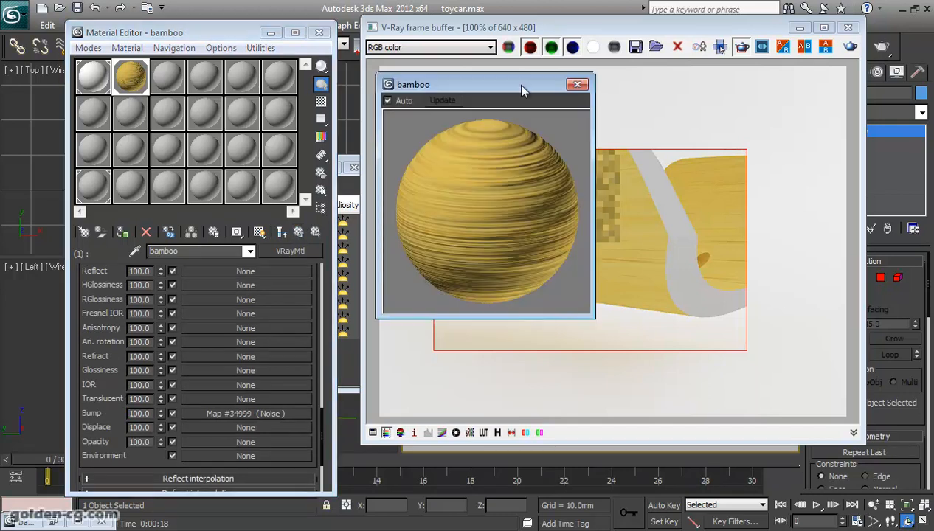
left_click_drag(522, 88, 305, 86)
left_click(850, 48)
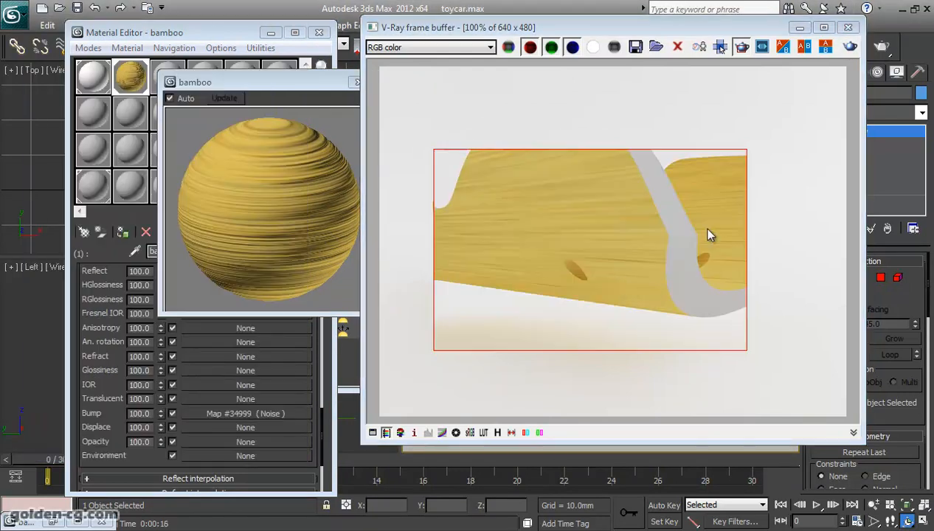
Set the Bump amount to 30 and the bump noise map's Size to 1.0, showing the end result in the sample.
double_click(138, 414)
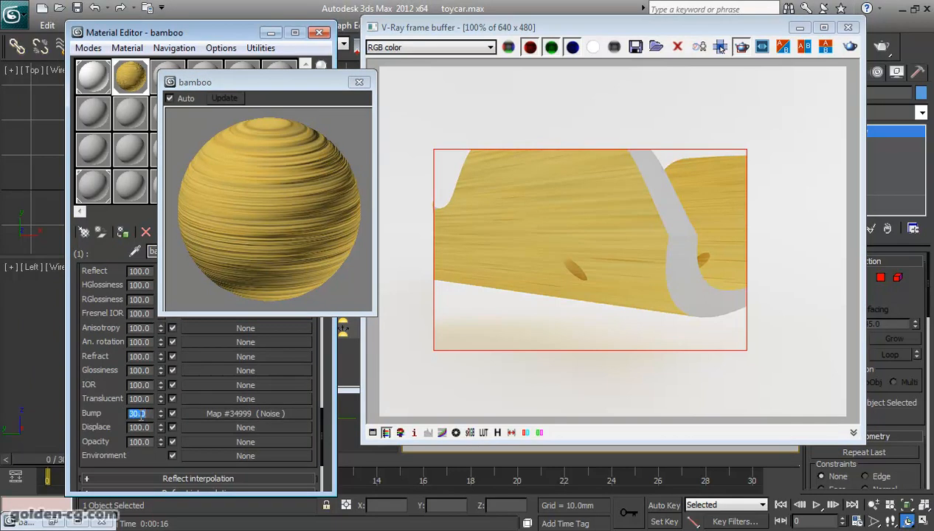
left_click(215, 414)
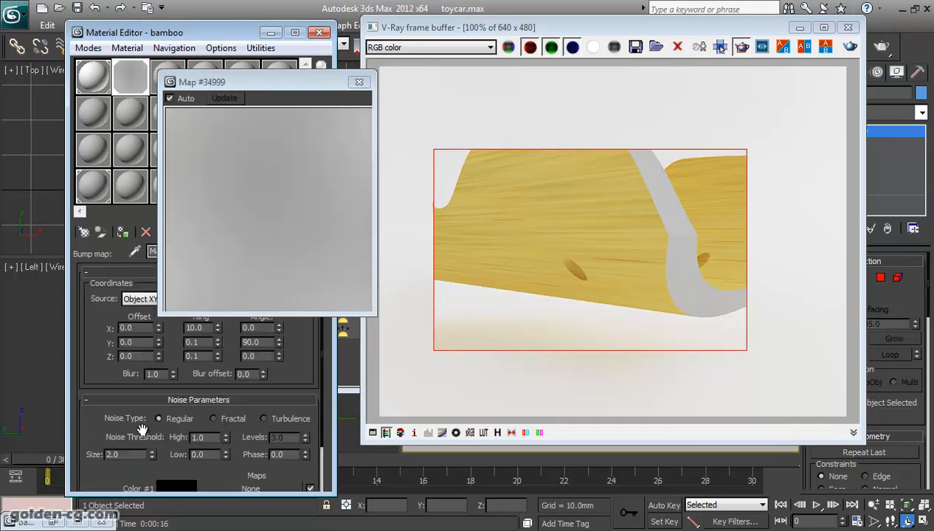
left_click_drag(115, 372, 115, 413)
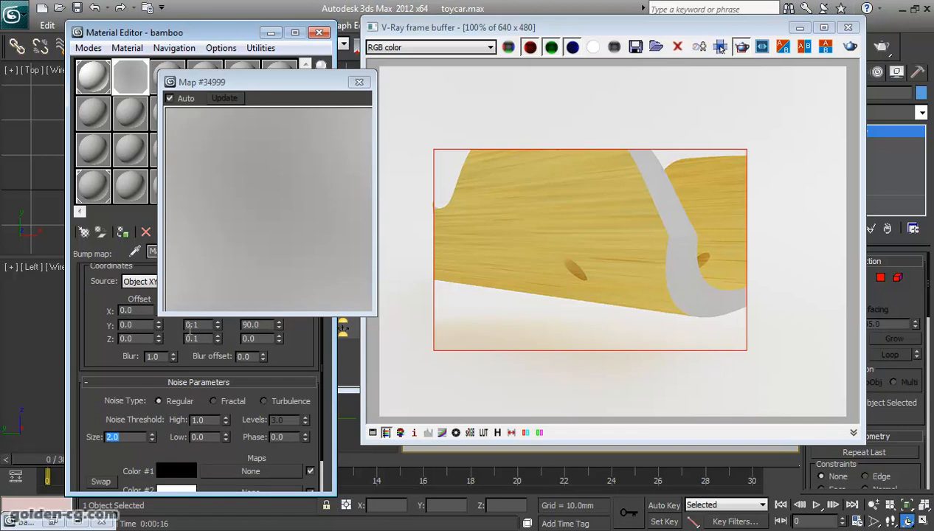
left_click_drag(293, 86, 460, 75)
left_click(288, 231)
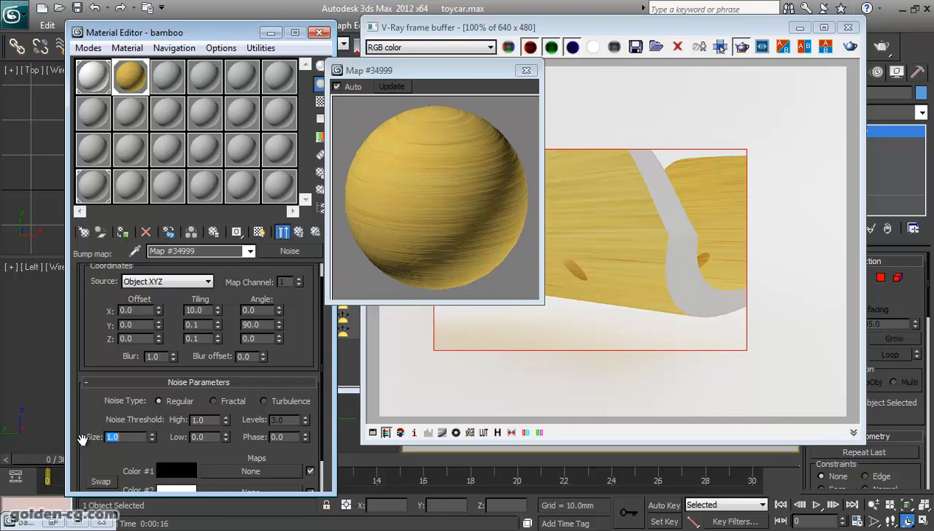
Render the close-up with the finer bump noise, and close the magnified sample and the frame buffer.
left_click(850, 46)
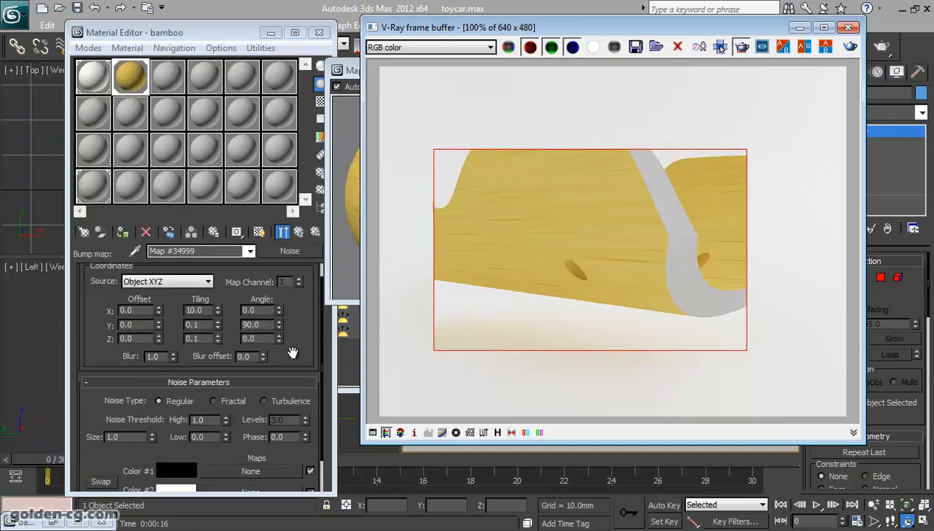
left_click_drag(292, 353, 294, 328)
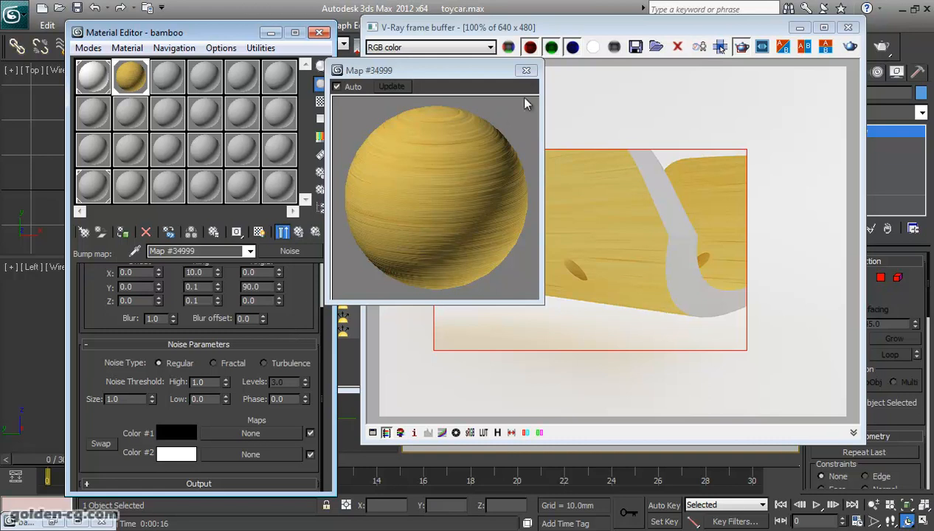
left_click(526, 70)
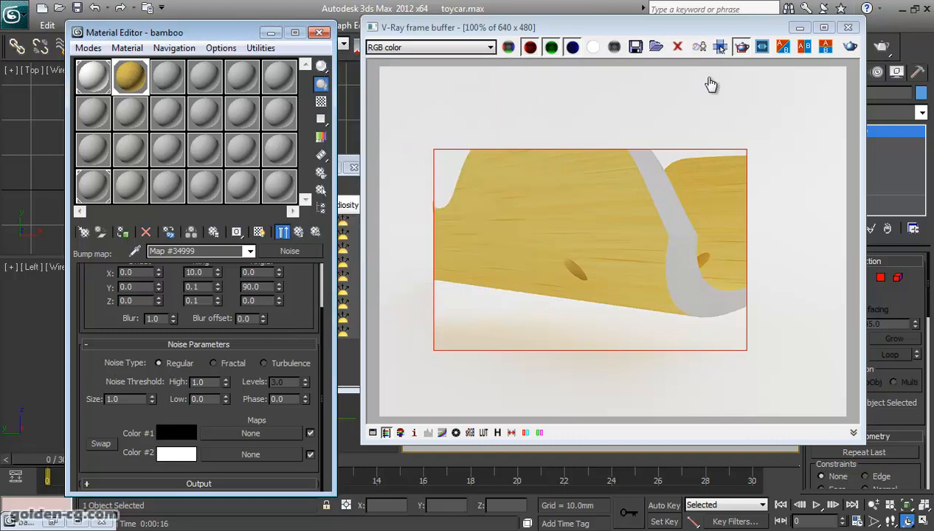
left_click(848, 30)
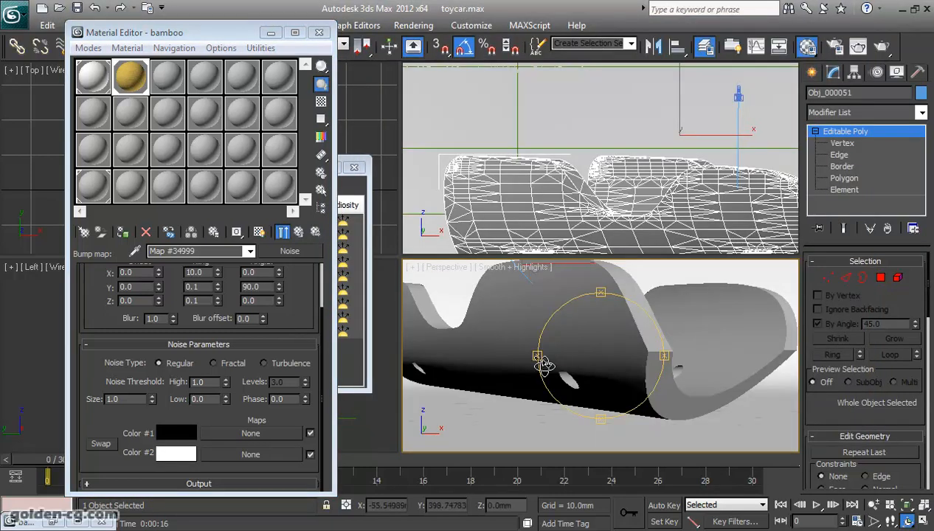
Assign a Noise map to the diffuse slot of the second sub-material in the bamboo Multi/Sub-Object material.
left_click_drag(234, 40, 426, 41)
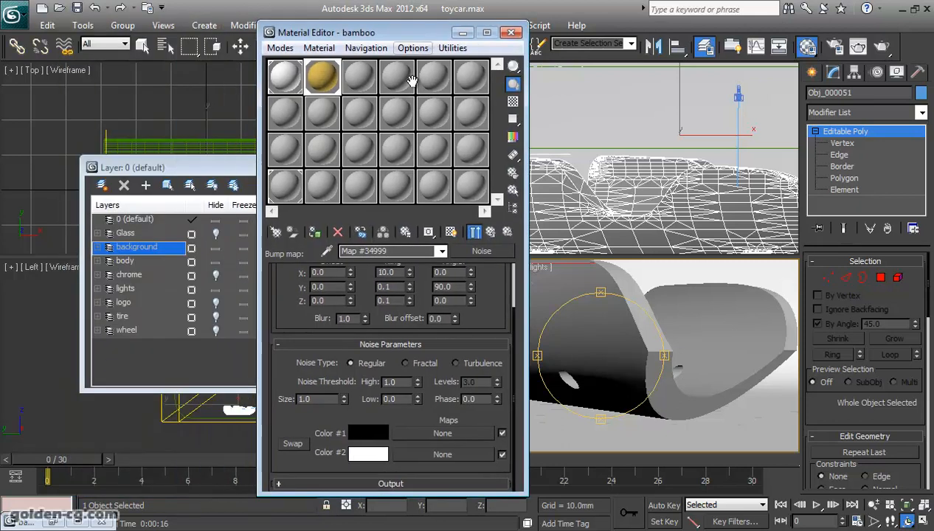
left_click(491, 233)
left_click(492, 234)
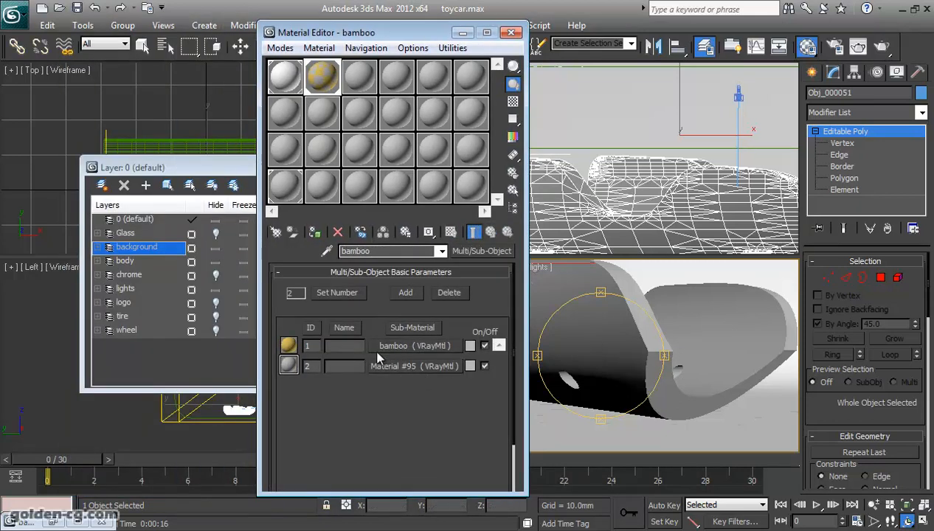
left_click(396, 365)
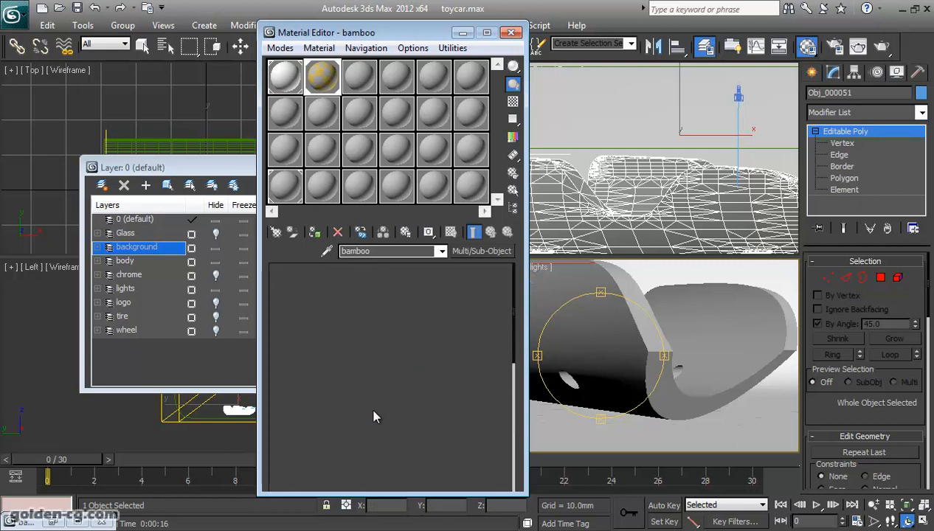
left_click(386, 348)
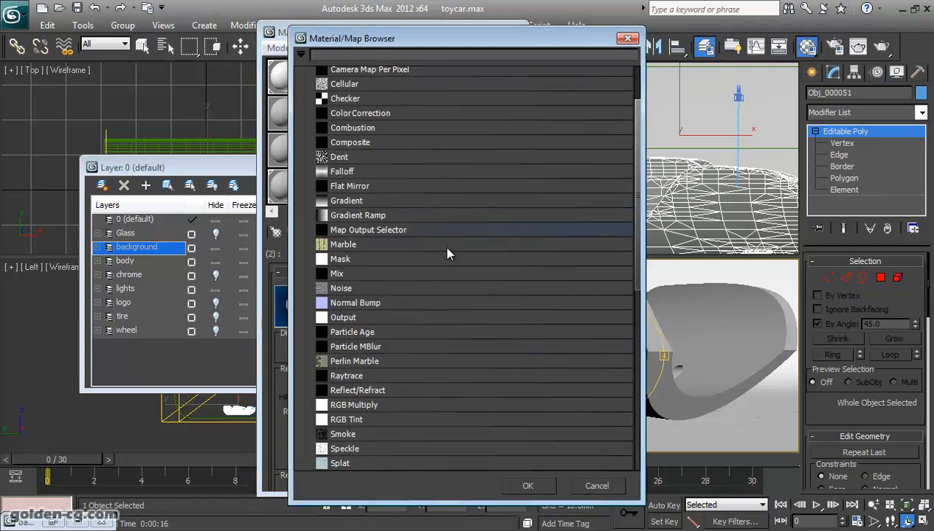
scroll(396, 316, "down", 4)
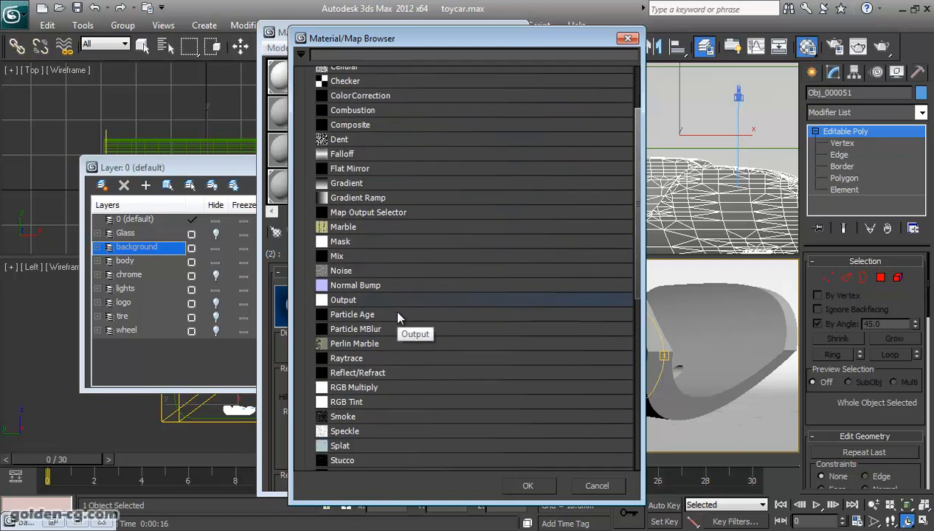
scroll(398, 317, "down", 2)
scroll(397, 317, "up", 2)
scroll(398, 317, "up", 1)
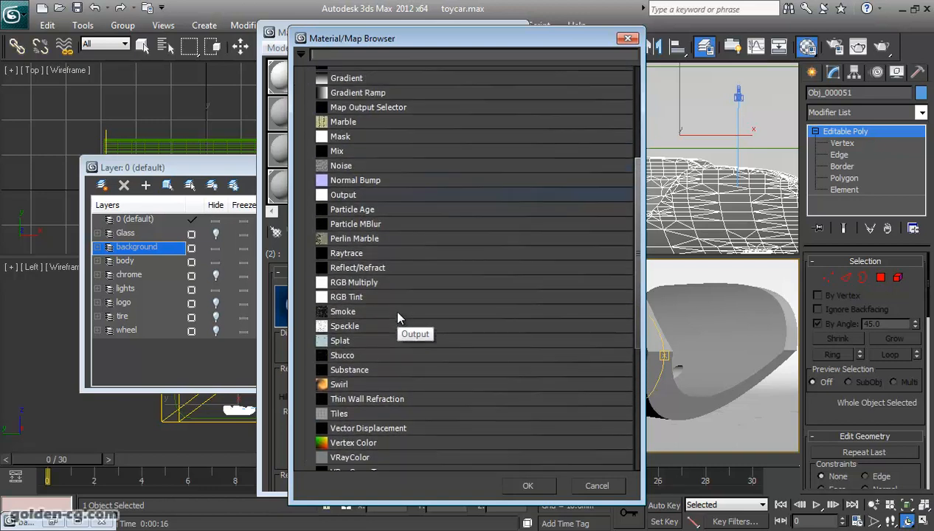
double_click(384, 165)
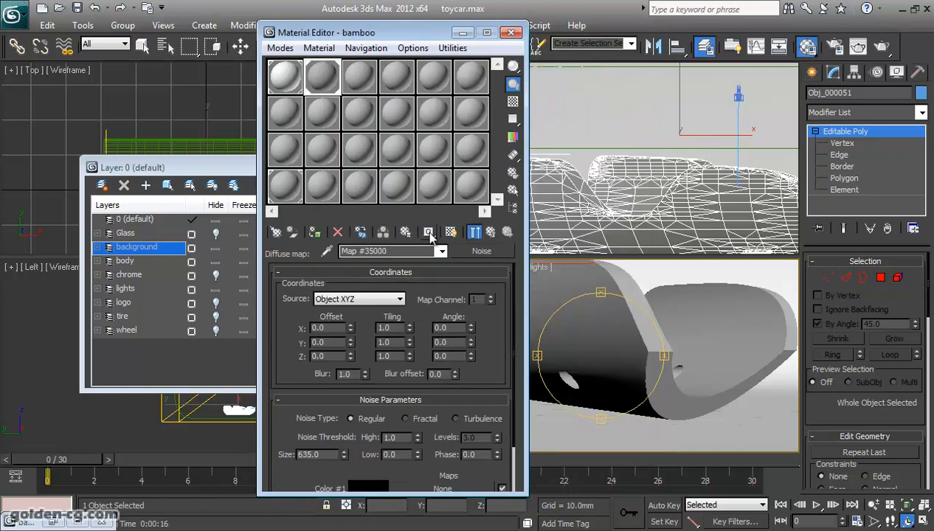
Open a magnified sample of the new diffuse noise map beside the Material Editor and turn off Show End Result.
left_click(326, 83)
double_click(326, 80)
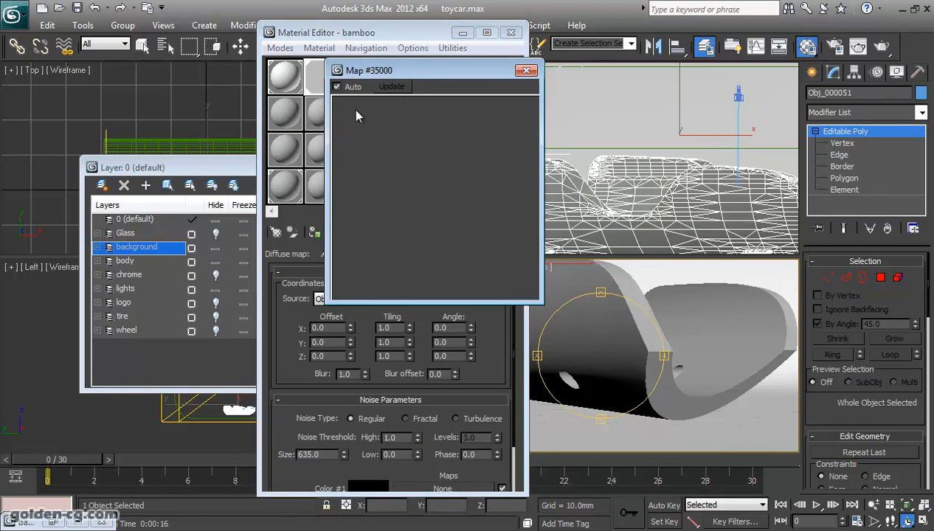
left_click_drag(413, 78, 669, 84)
left_click(455, 328)
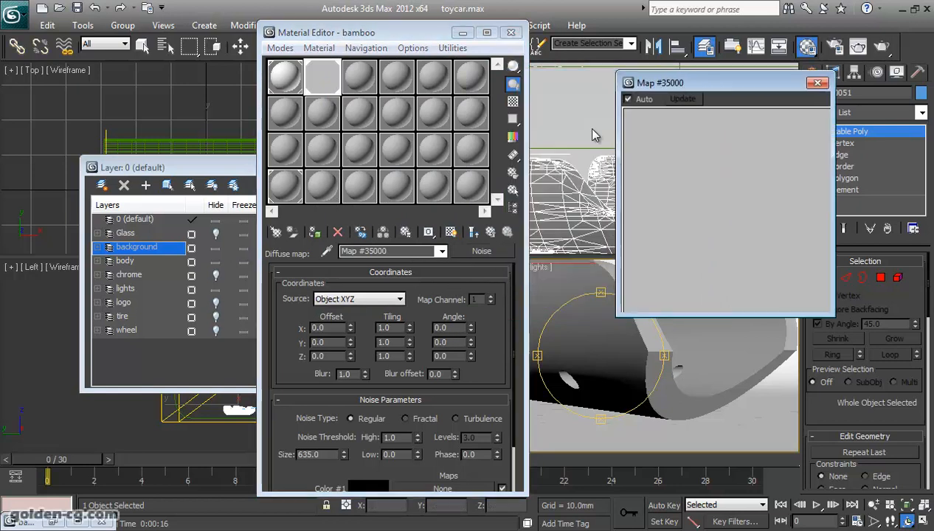
Set the Material Editor's Render Sample Size to 50 mm in its options.
left_click(512, 173)
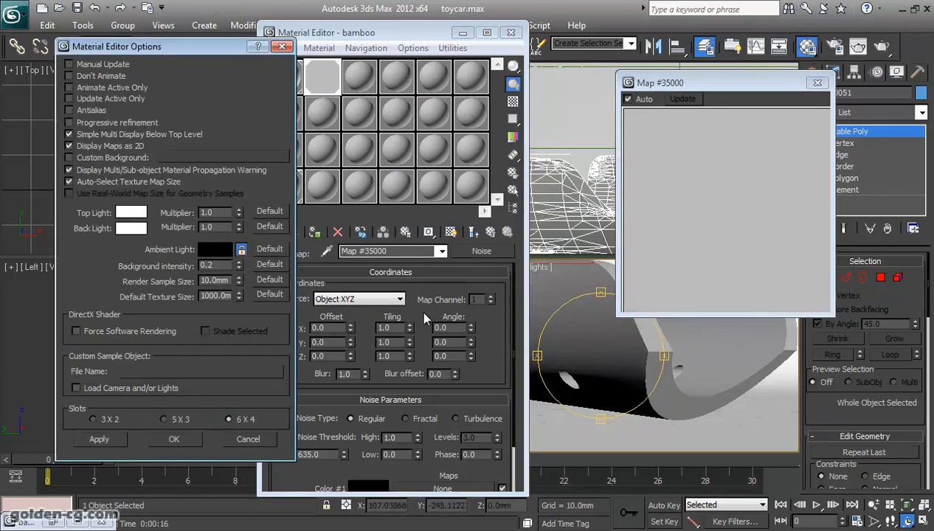
double_click(214, 280)
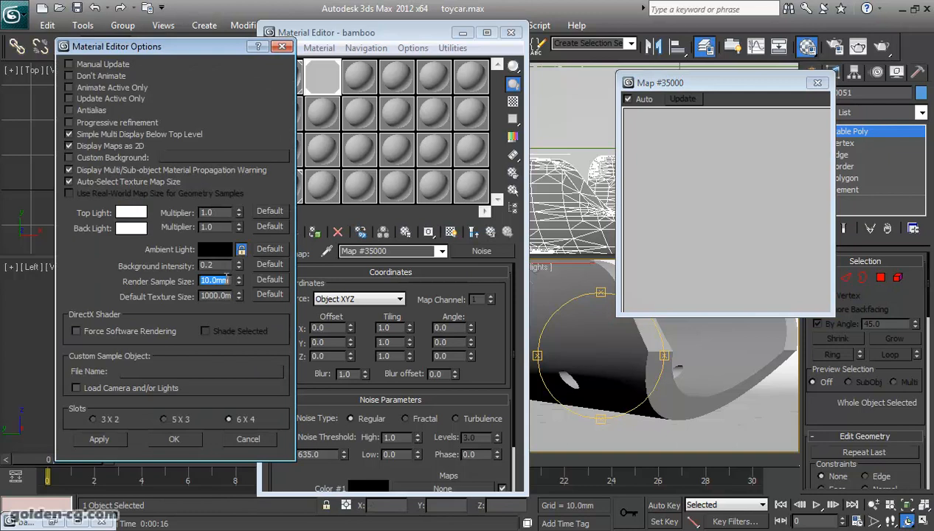
type("50")
key("Return")
left_click(168, 441)
Set the diffuse noise map's Size to 1.0 and try the Fractal noise type before returning to Regular.
left_click_drag(297, 363, 298, 327)
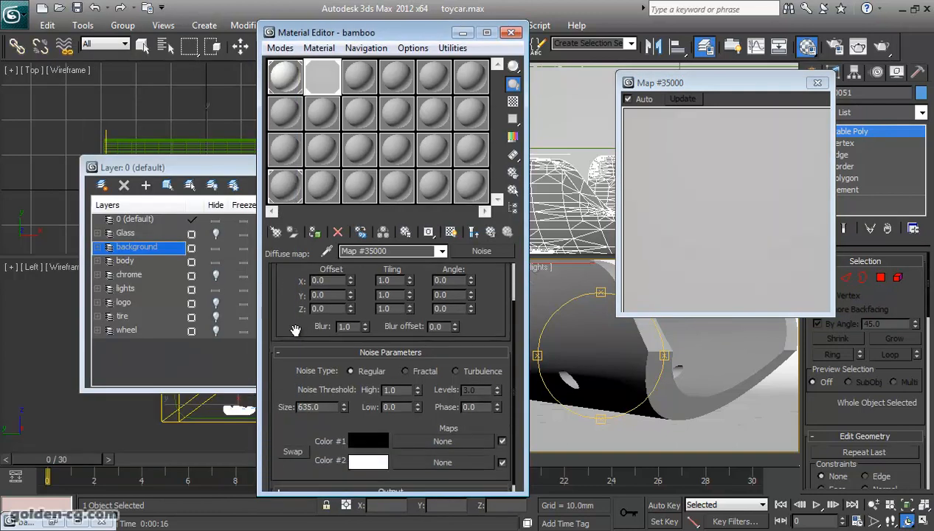
double_click(313, 407)
type("535")
key("Return")
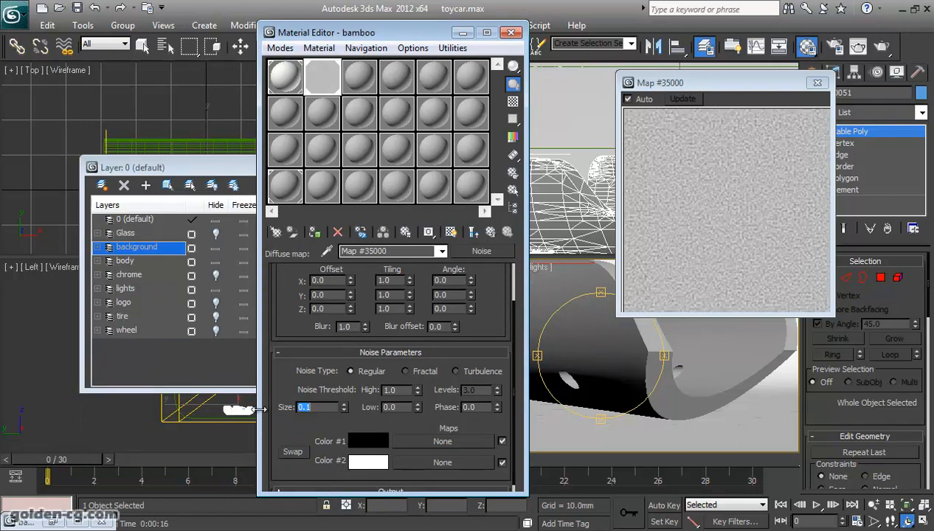
key("Return")
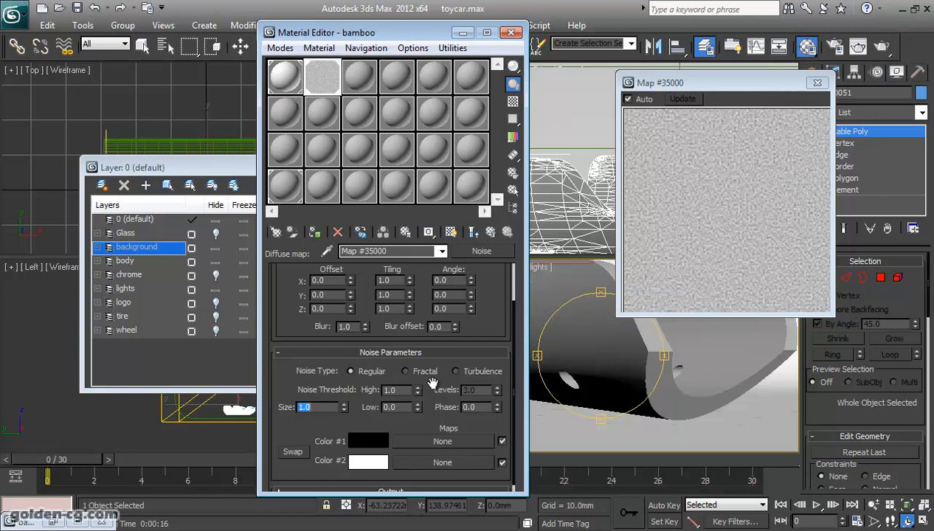
left_click(405, 371)
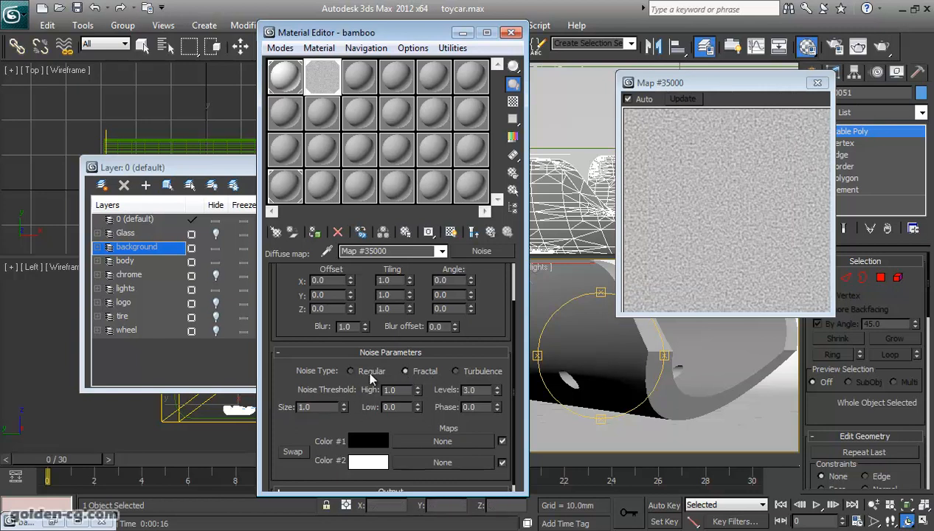
left_click(371, 375)
Copy the golden yellow swatch beside the pink one in the Color Clipboard into the diffuse noise map's Color #1.
left_click_drag(749, 83, 638, 70)
left_click(915, 72)
right_click(835, 369)
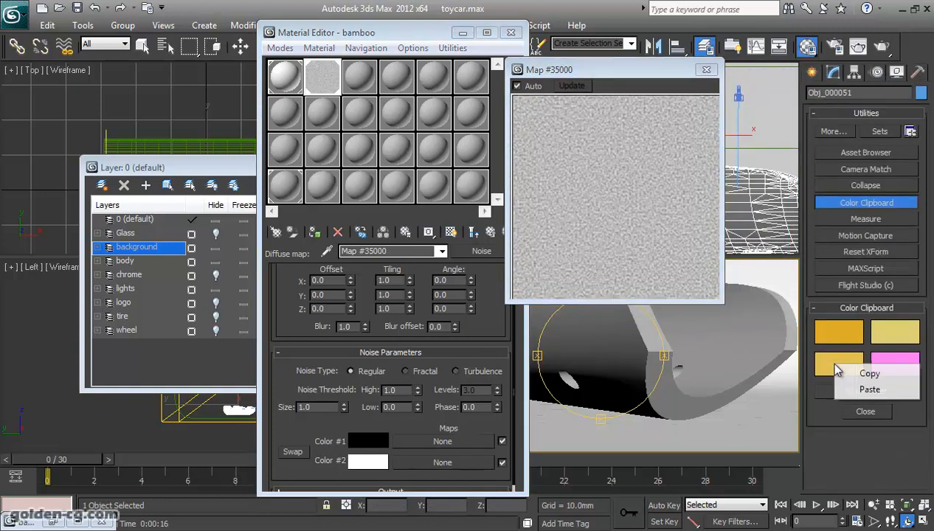
left_click(864, 374)
right_click(375, 441)
left_click(413, 466)
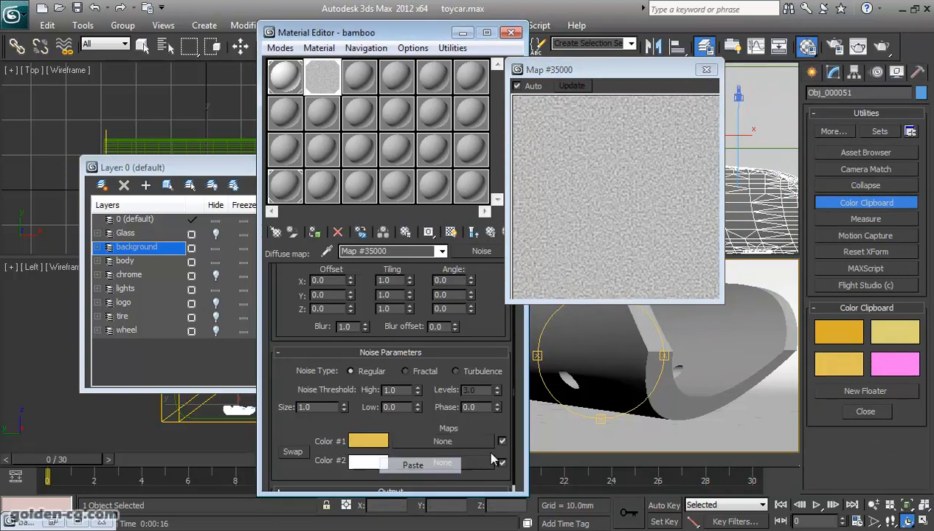
Copy the pale yellow Color Clipboard swatch into the diffuse noise map's Color #2.
right_click(867, 332)
left_click(888, 333)
right_click(366, 465)
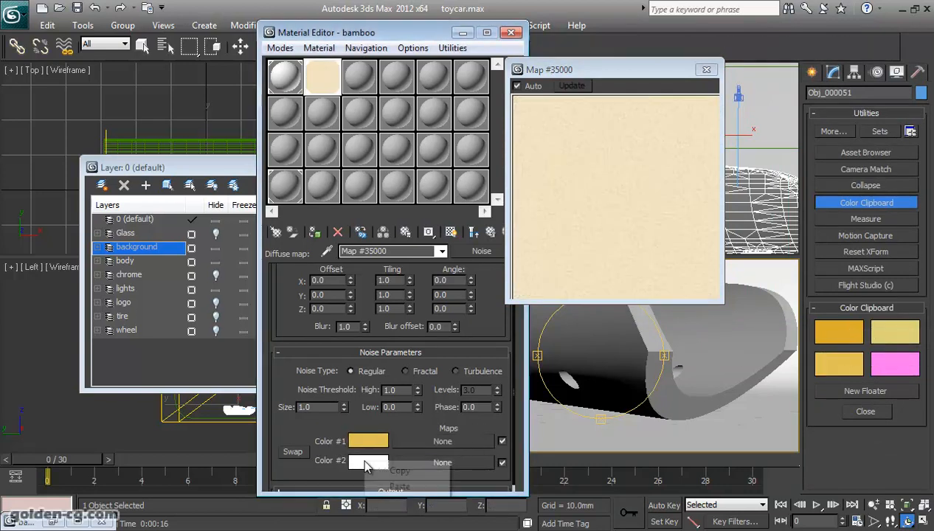
left_click(397, 486)
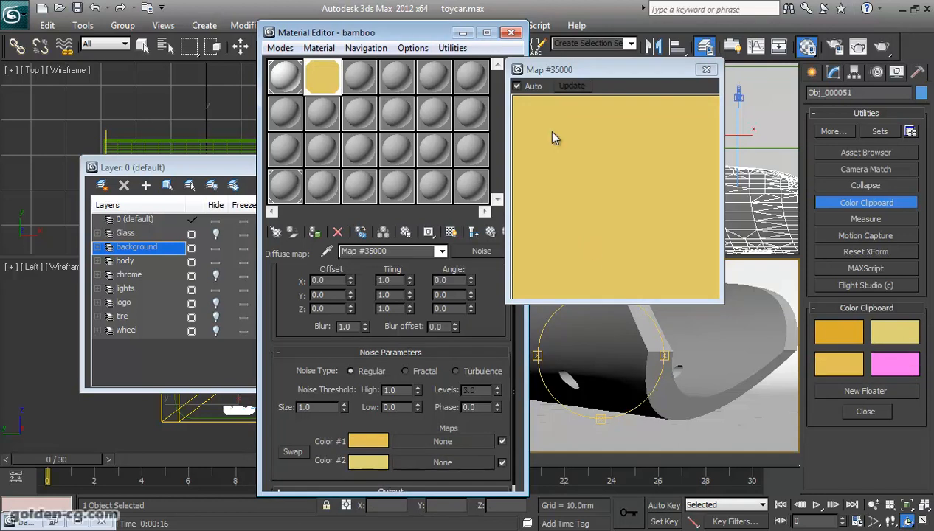
Adjust the noise map's Color #1 to a saturated amber of RGB 183, 116, 0 and close the magnified sample.
left_click(369, 448)
left_click_drag(424, 105, 431, 90)
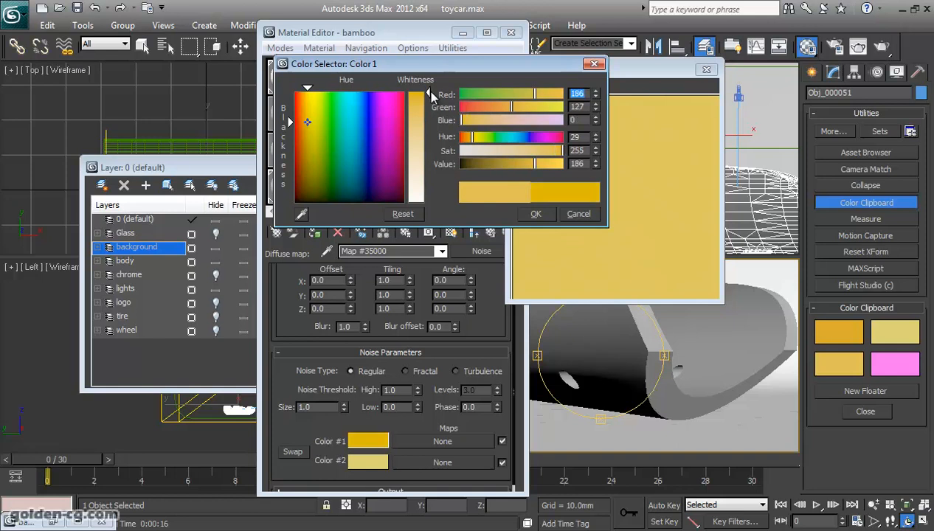
left_click_drag(308, 123, 306, 125)
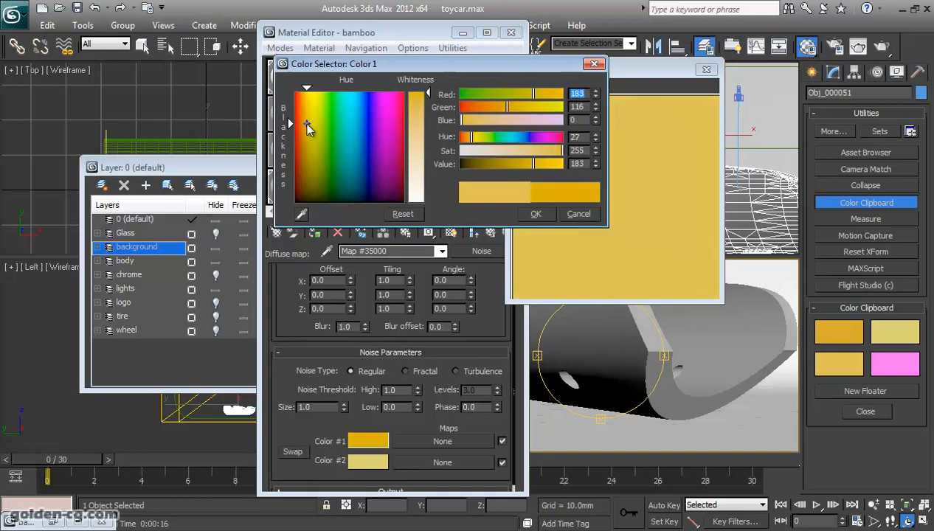
left_click(535, 214)
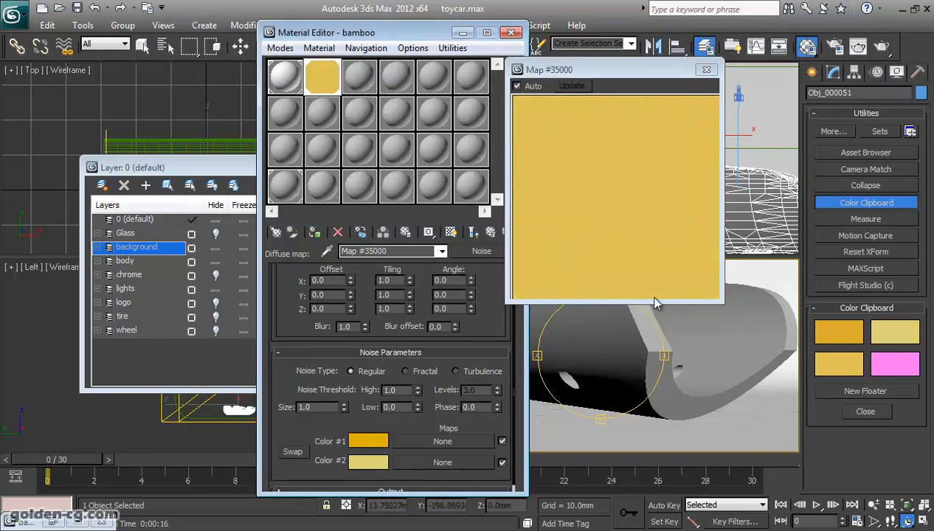
left_click(706, 70)
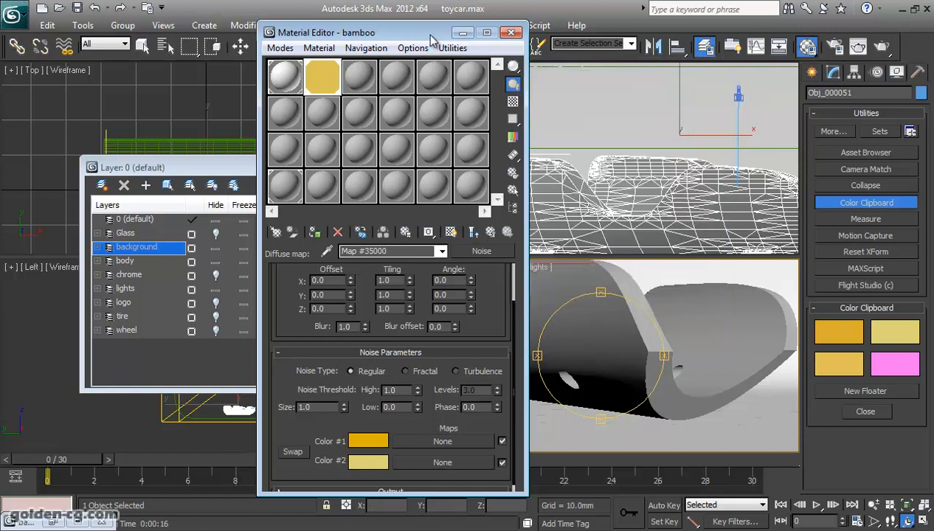
Copy the second sub-material's diffuse noise map into its Bump slot as an independent copy.
left_click_drag(354, 32, 205, 35)
left_click_drag(609, 336, 623, 373)
scroll(601, 352, "up", 4)
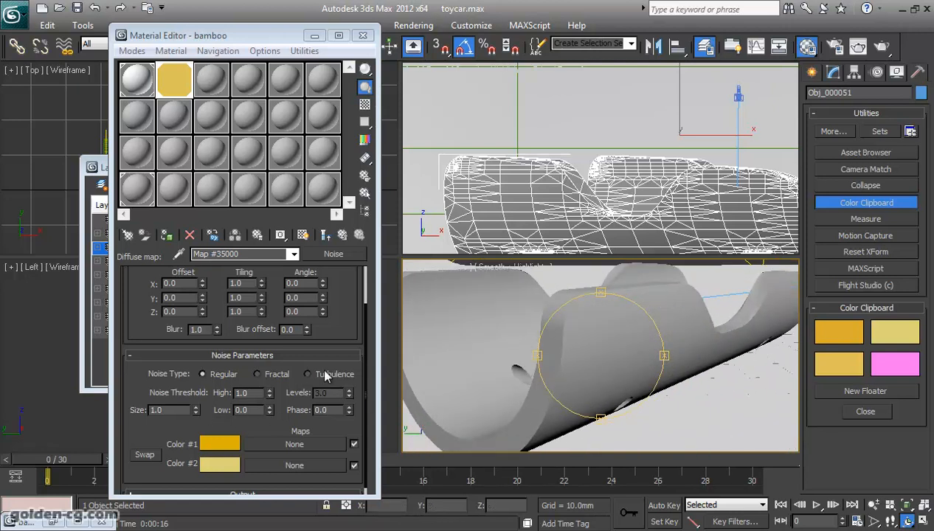
left_click(343, 233)
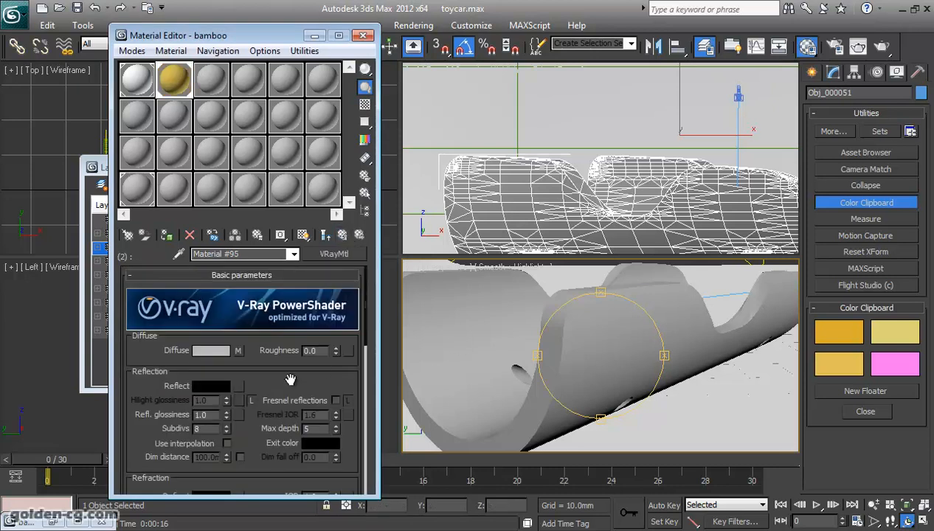
left_click(233, 351)
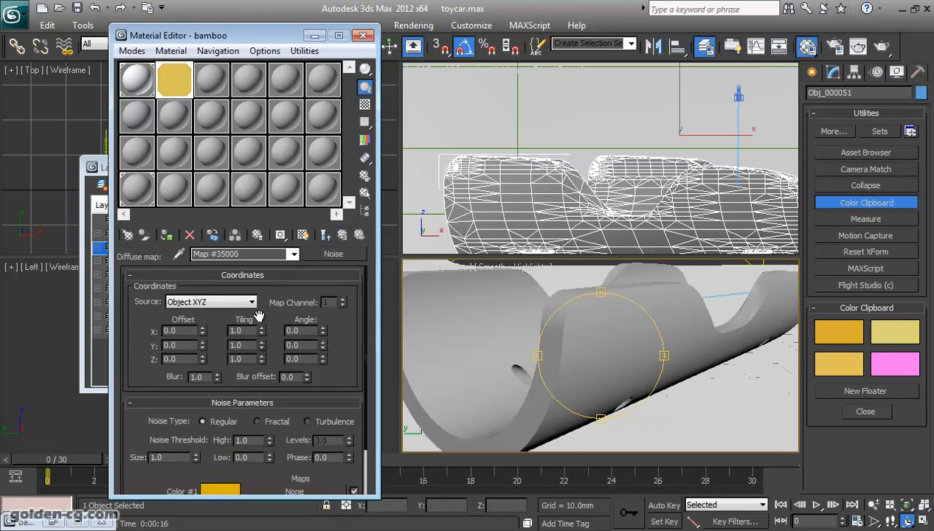
left_click(341, 234)
scroll(280, 345, "down", 3)
scroll(280, 354, "down", 6)
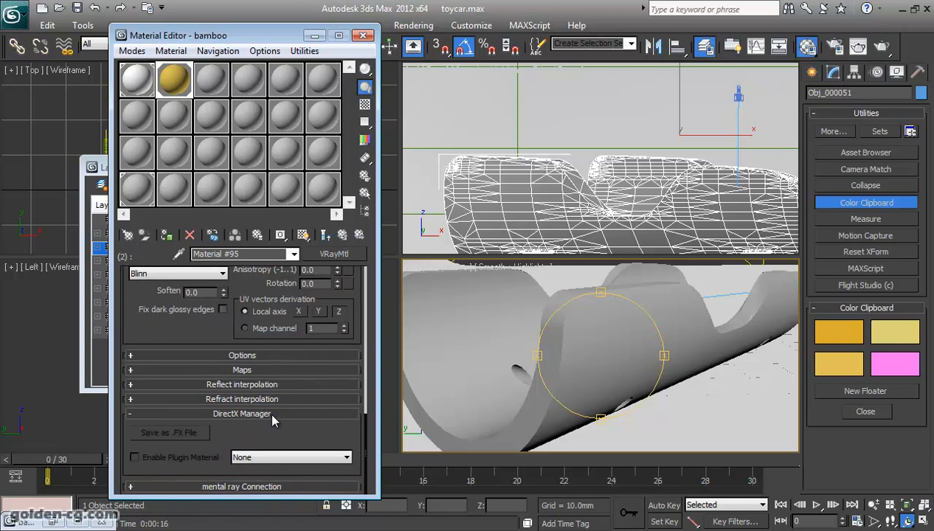
left_click(264, 369)
right_click(301, 292)
left_click(328, 311)
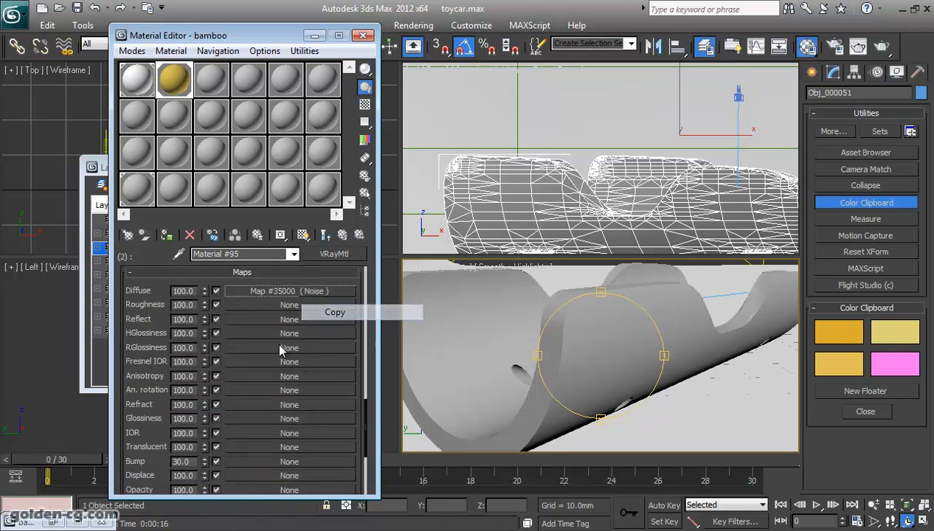
right_click(248, 464)
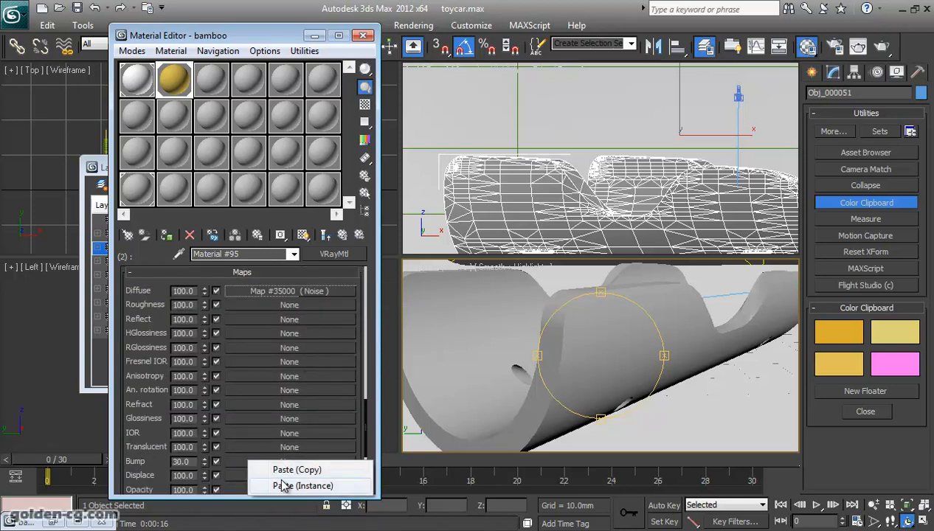
left_click(281, 486)
Reduce the bump noise map's Size and set the Bump amount to 100, with a magnified material sample open.
double_click(177, 83)
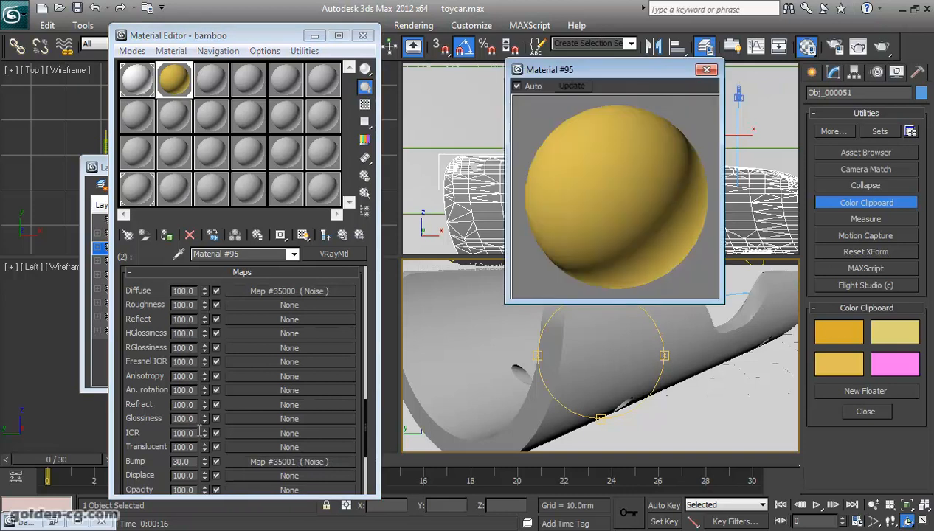
left_click(298, 461)
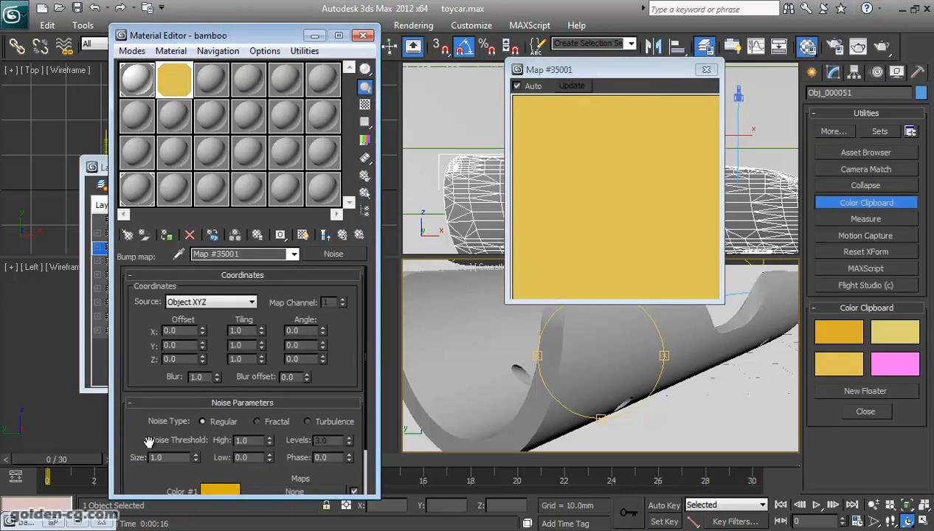
scroll(194, 435, "down", 2)
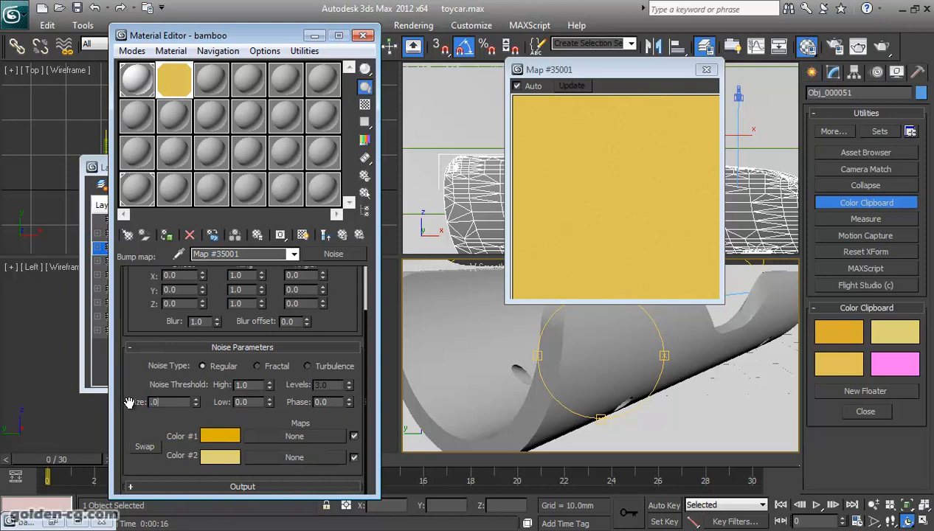
left_click(342, 234)
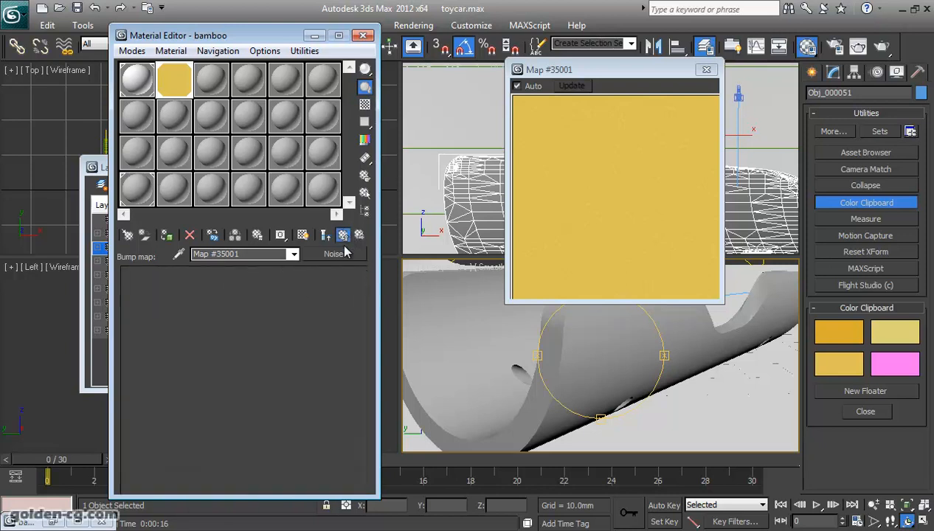
double_click(193, 462)
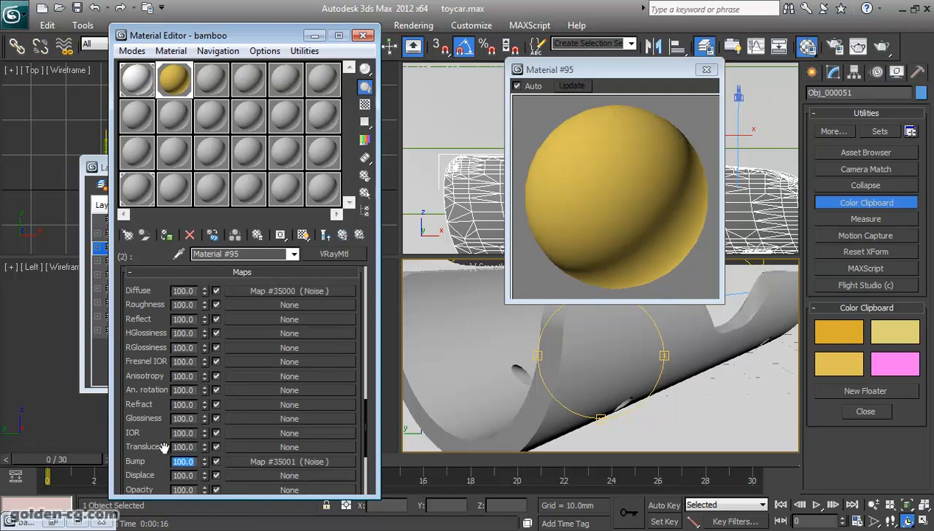
Test-render the close-up of the car body's cut end, then close the frame buffer and cancel the render.
left_click(882, 46)
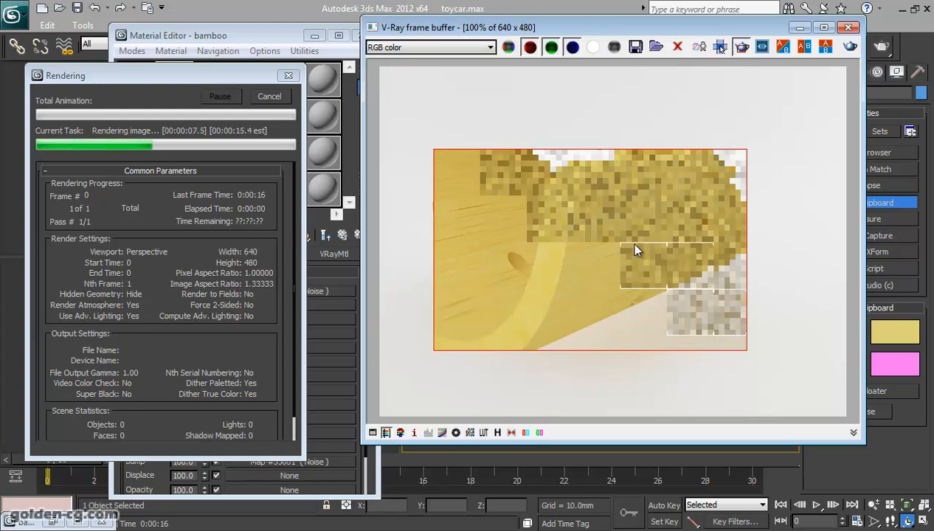
left_click(847, 29)
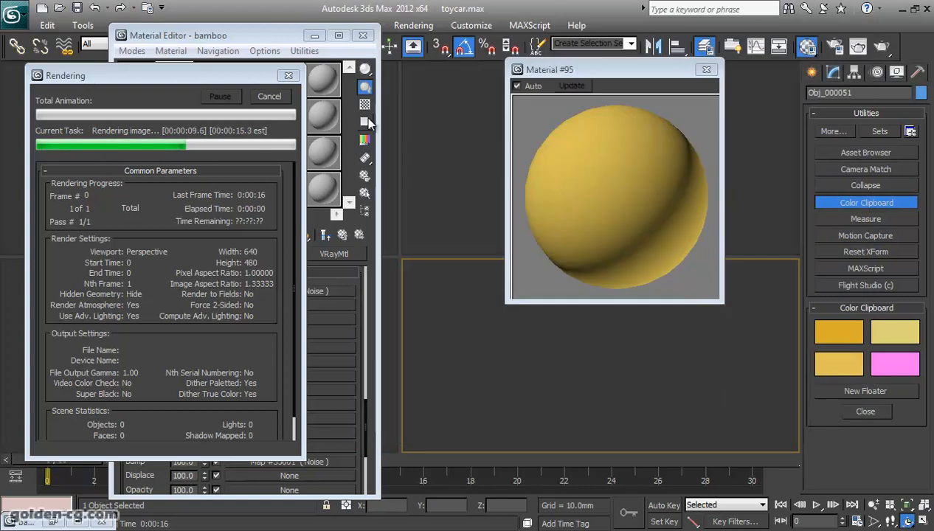
left_click(269, 96)
Set the diffuse noise map's Size to 0.1 and render the close-up again.
left_click(310, 292)
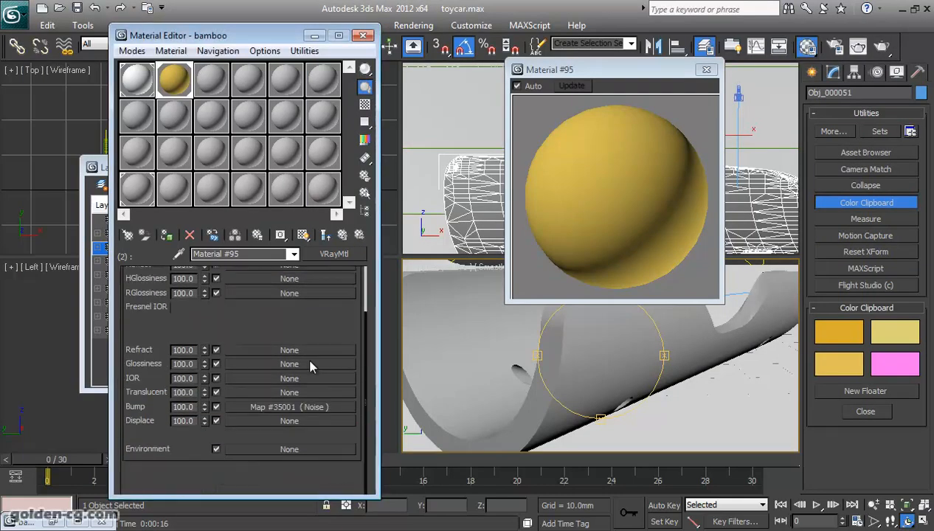
type(".12")
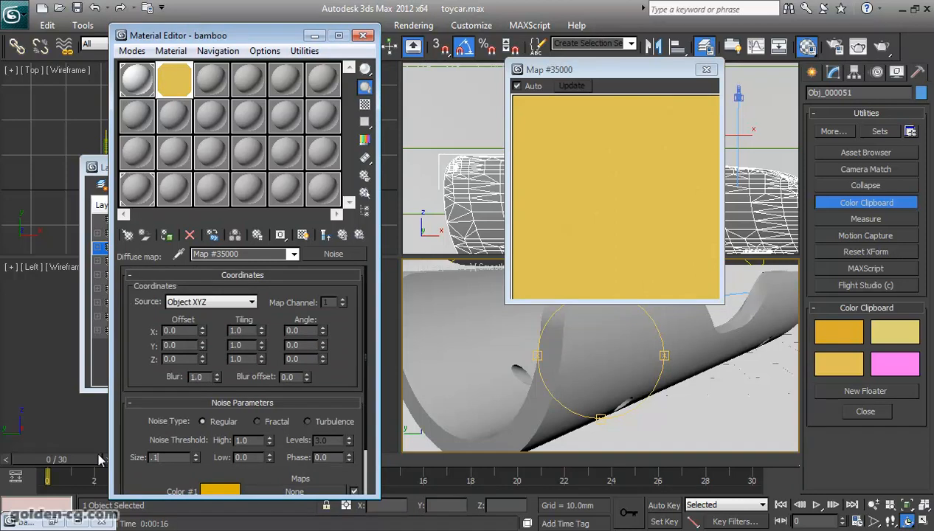
left_click(884, 46)
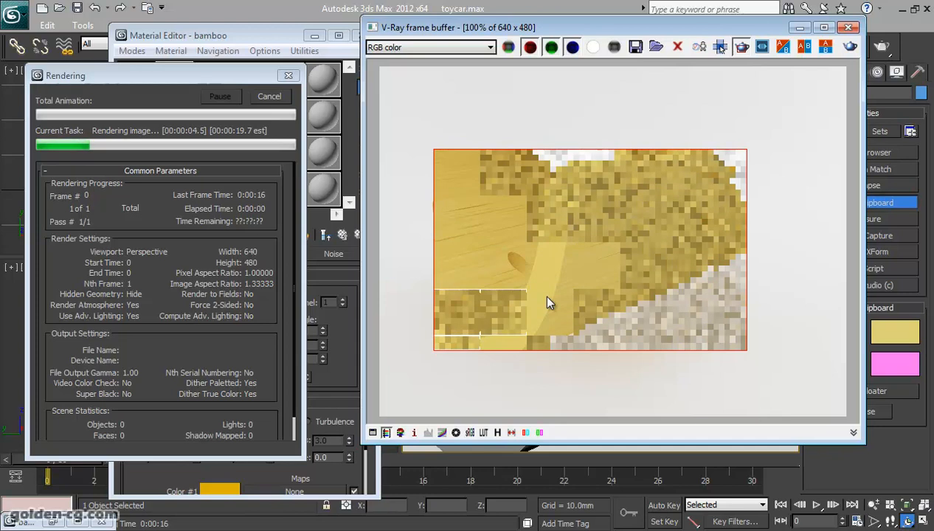
scroll(547, 298, "up", 1)
scroll(550, 288, "down", 1)
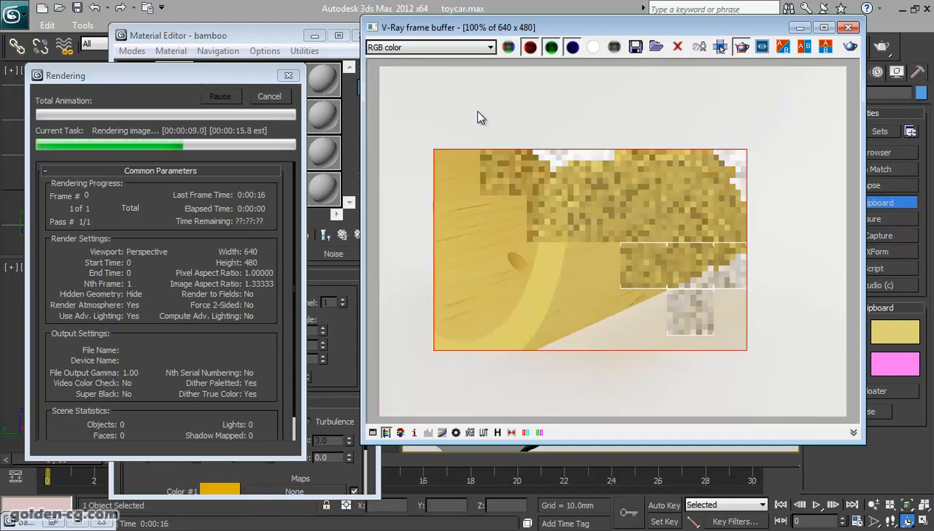
Check the diffuse noise map's Color #1 values in the color selector.
scroll(155, 433, "down", 2)
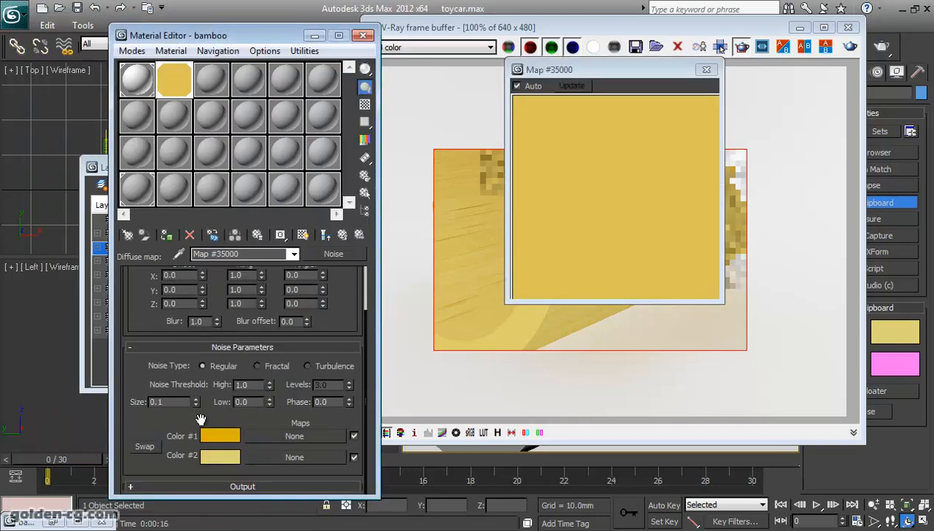
left_click(220, 435)
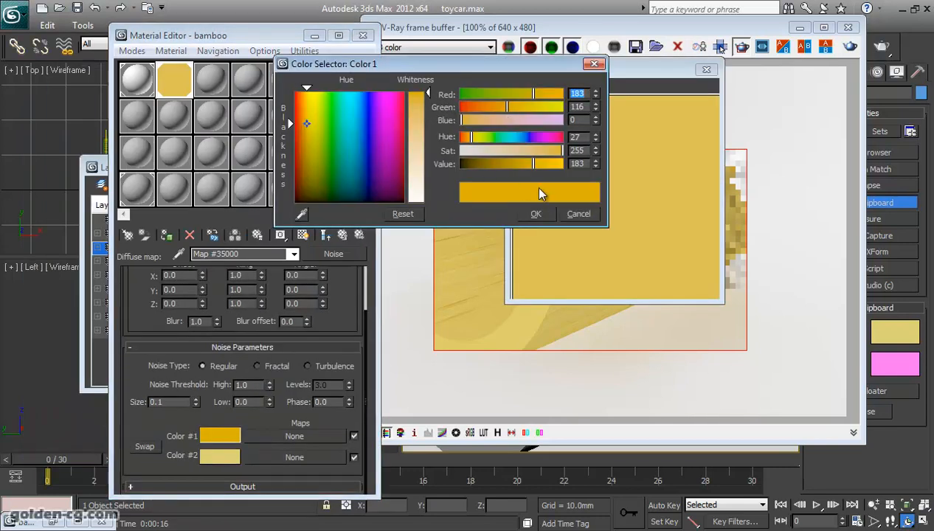
left_click(535, 213)
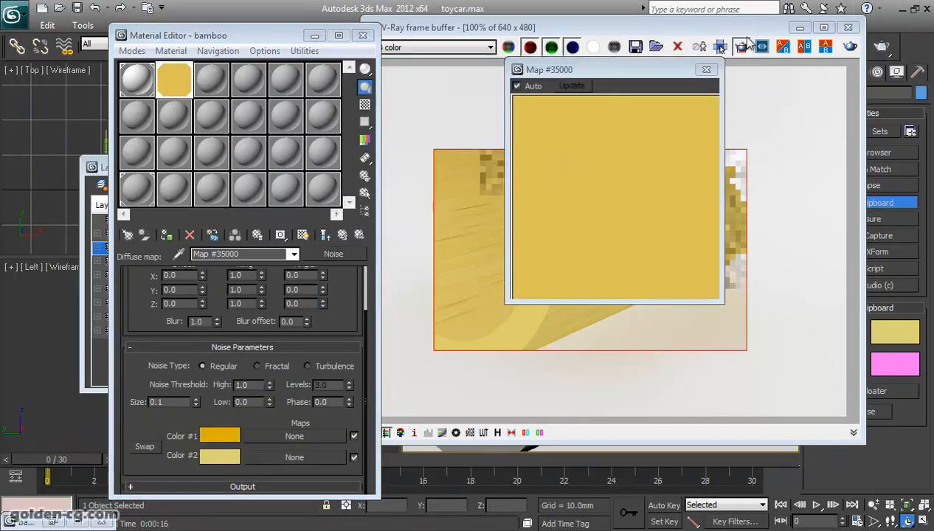
Copy the lighter orange swatch from the Color Clipboard into the diffuse noise map's Color #1.
left_click_drag(747, 29, 635, 27)
right_click(843, 365)
left_click(855, 372)
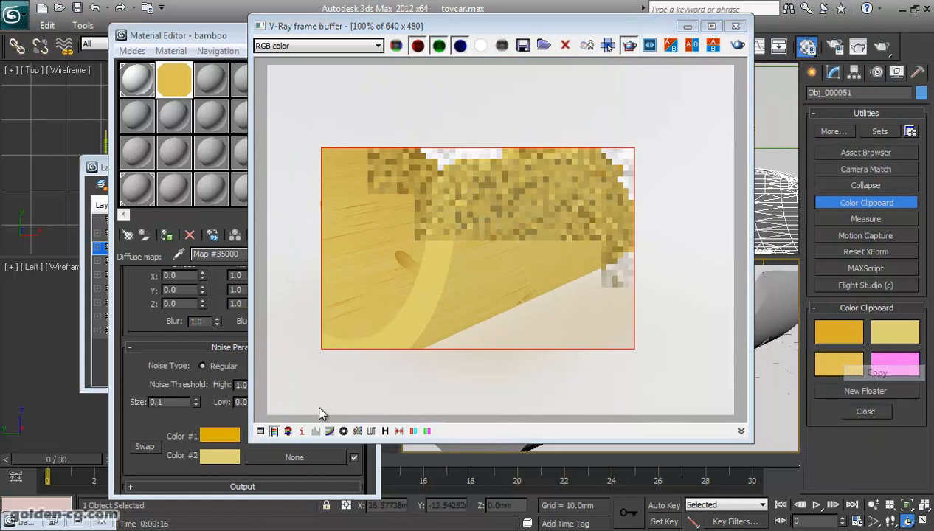
right_click(228, 434)
left_click(251, 458)
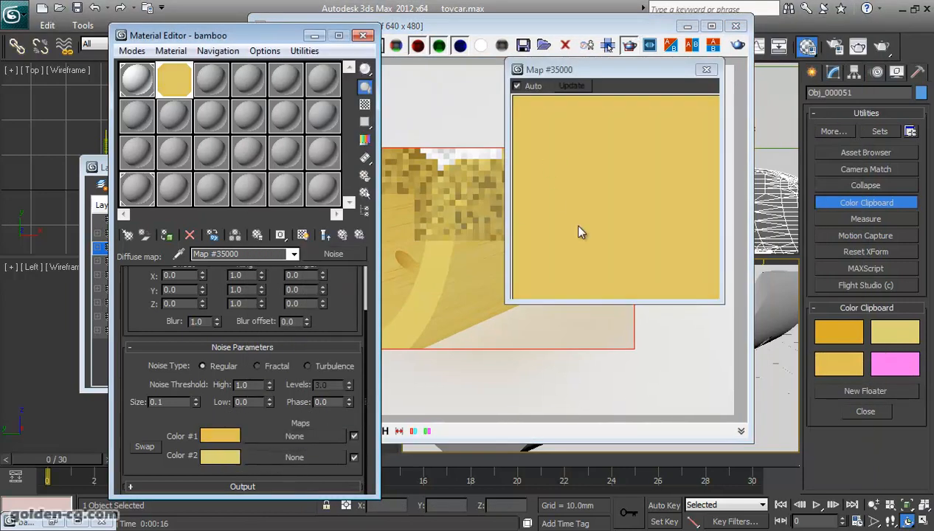
Lighten the diffuse noise map's Color #2 to RGB 207, 192, 109 by raising its whiteness.
left_click(218, 459)
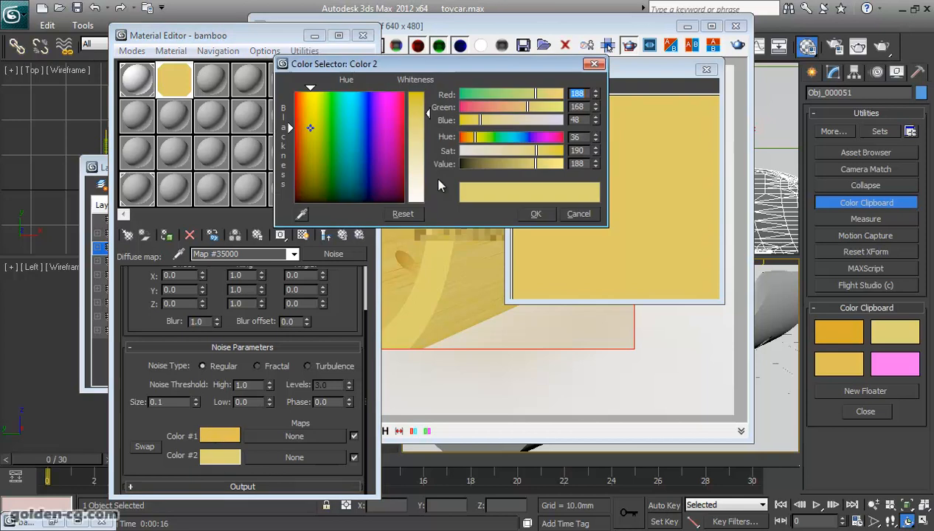
left_click_drag(426, 125, 427, 138)
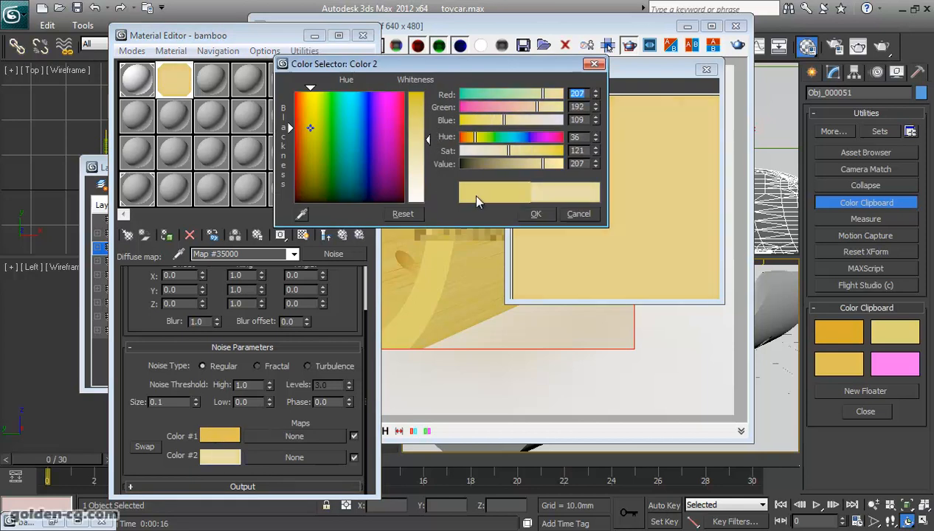
left_click(535, 214)
left_click(458, 284)
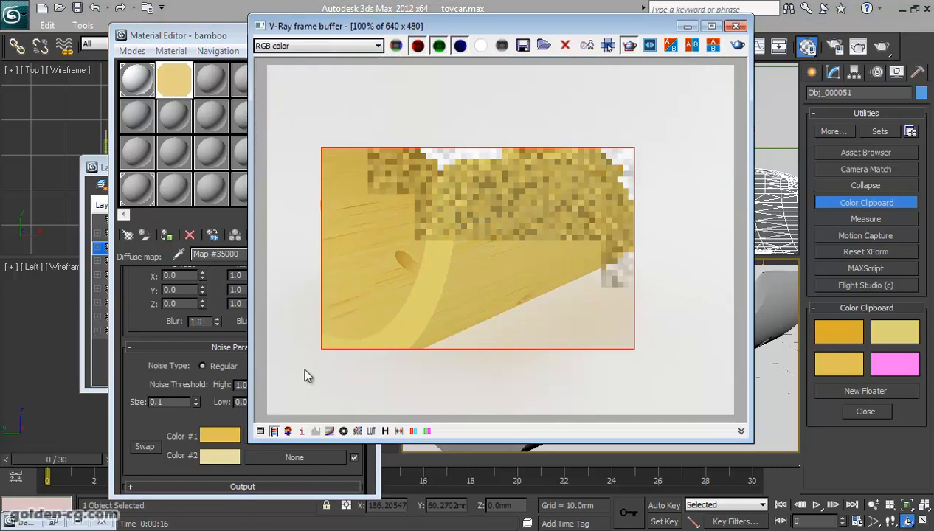
Return to the cut-end VRayMtl's Maps and set the Bump amount to 150.
left_click(150, 391)
left_click(257, 367)
left_click(325, 235)
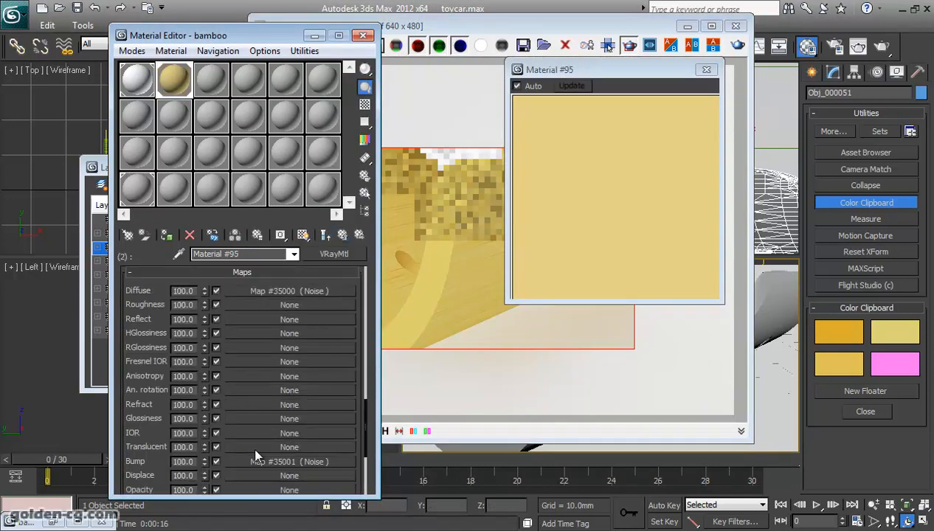
double_click(194, 461)
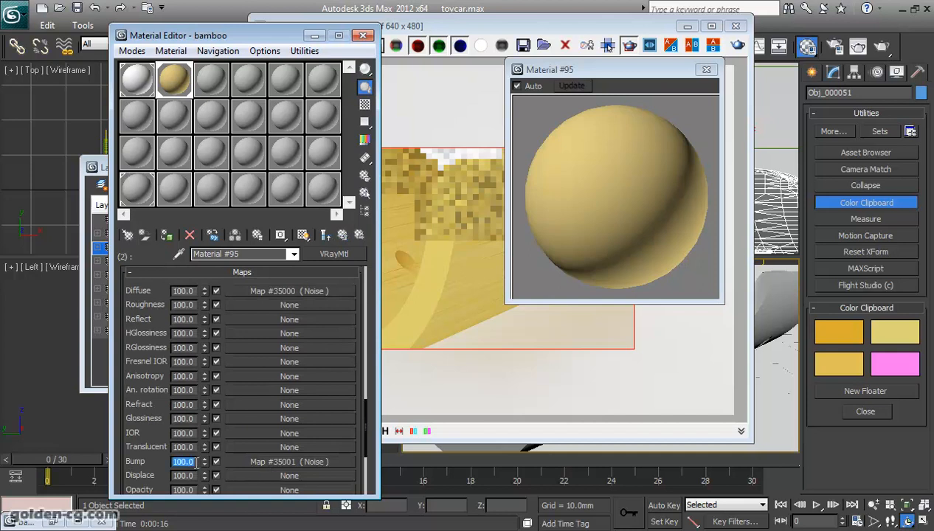
type("150")
key("Return")
Render a region around the body's cut end, examine it at 200% zoom, and close the frame buffer.
left_click(652, 207)
left_click(498, 197)
left_click_drag(350, 181, 466, 344)
left_click(736, 46)
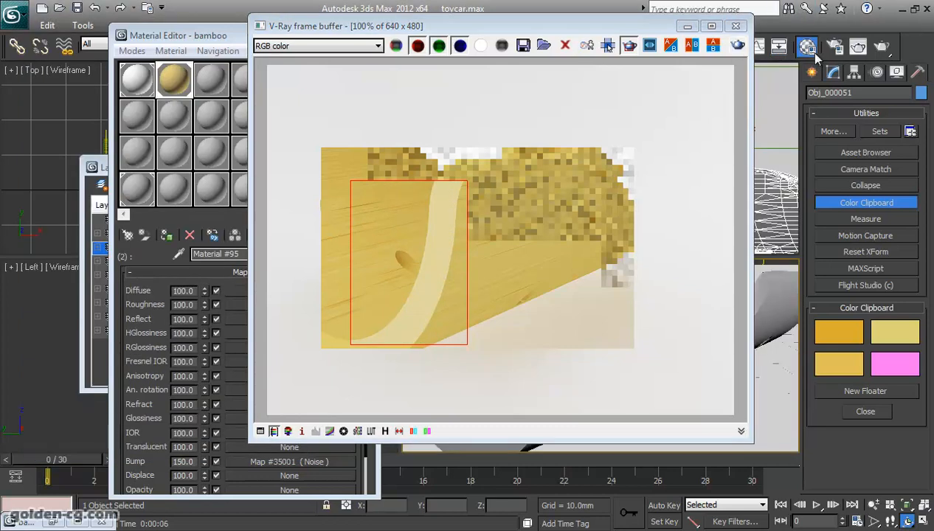
scroll(437, 266, "up", 1)
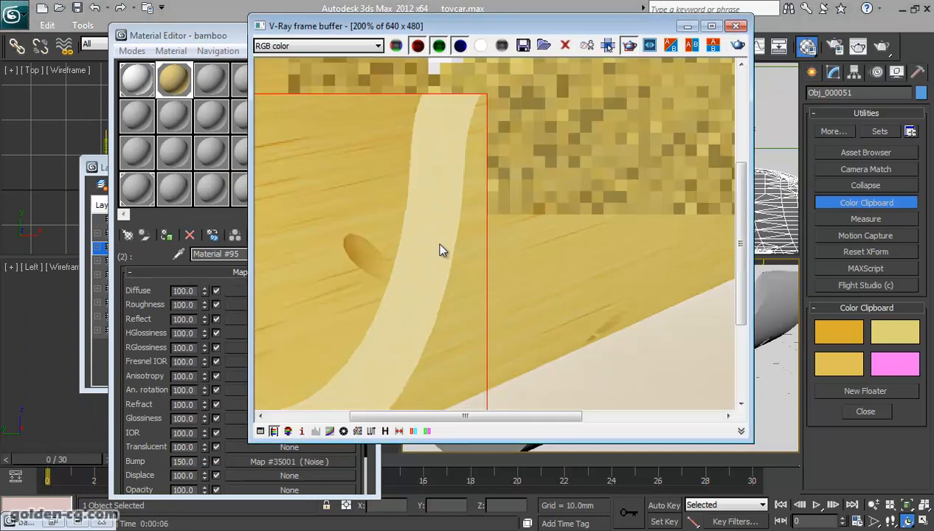
double_click(542, 27)
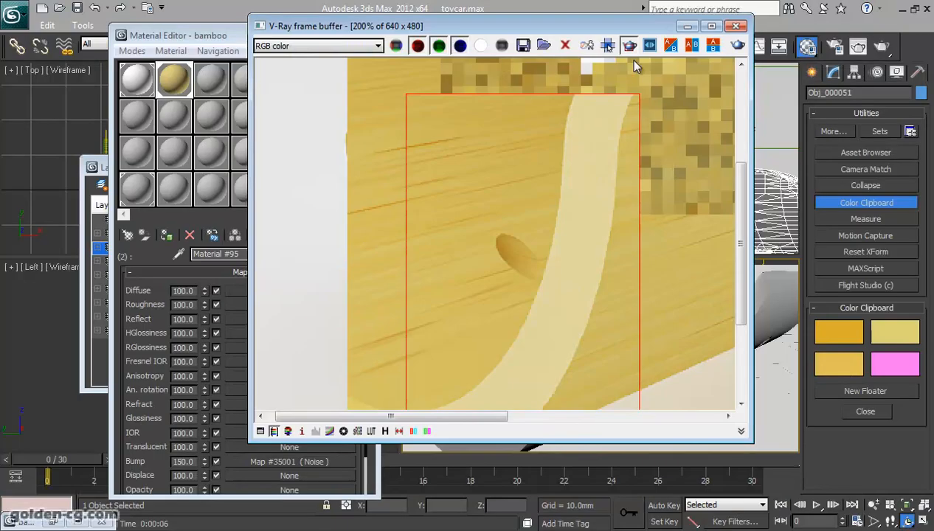
scroll(551, 241, "down", 1)
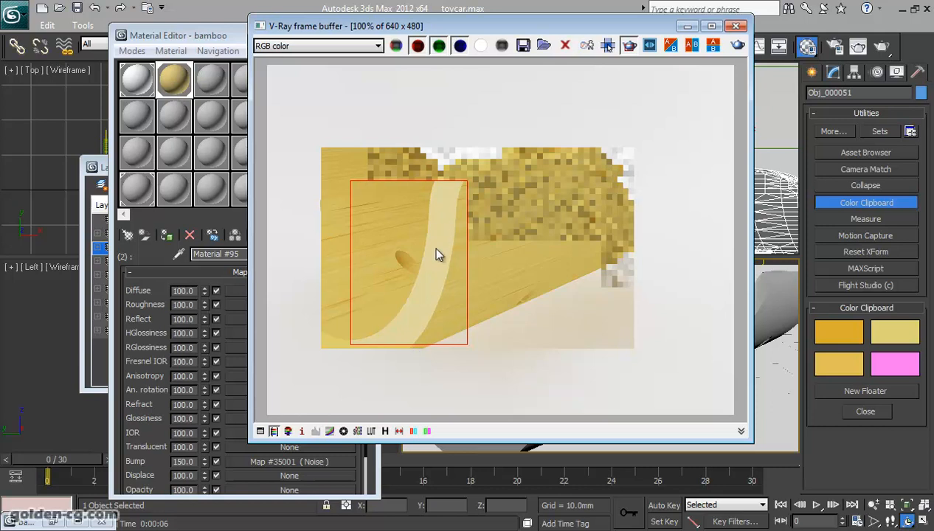
left_click(736, 26)
Close the magnified material sample and restore the Camera001 view that shows the whole car body.
scroll(304, 400, "up", 10)
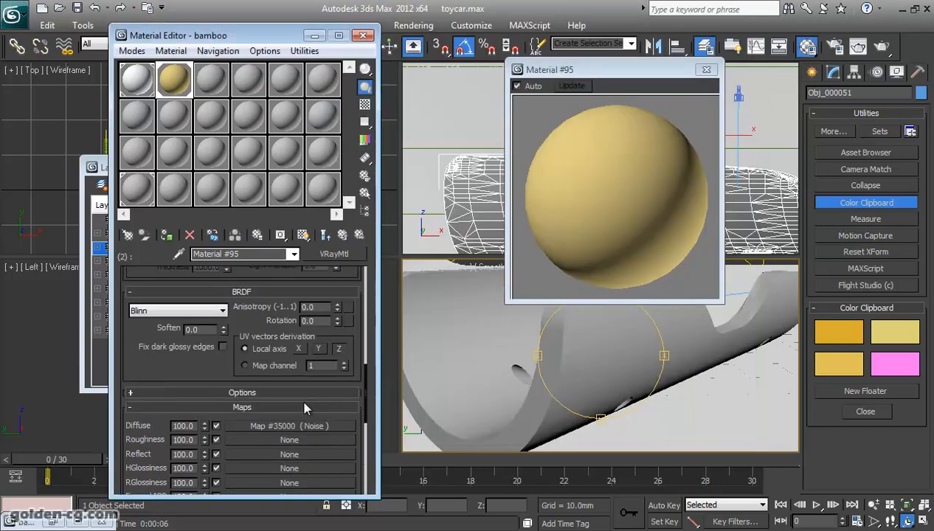
scroll(304, 401, "up", 5)
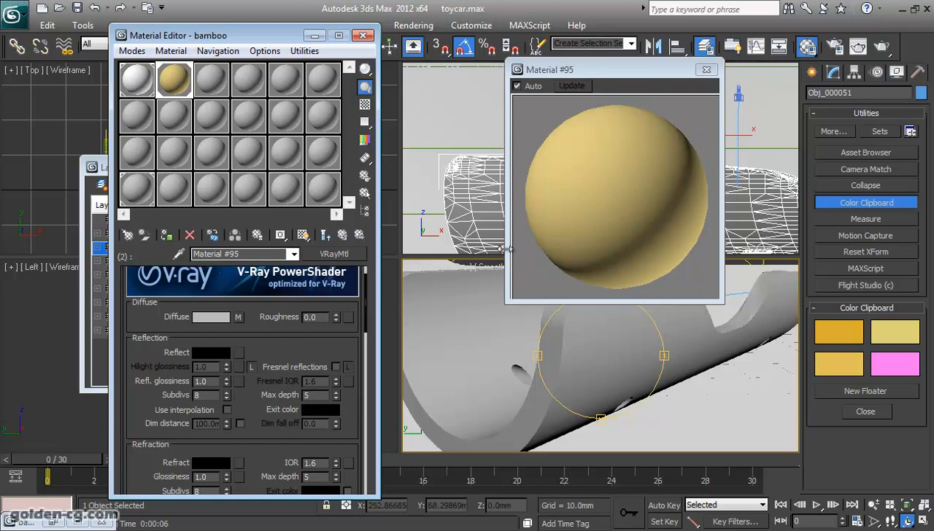
left_click(670, 87)
left_click(705, 69)
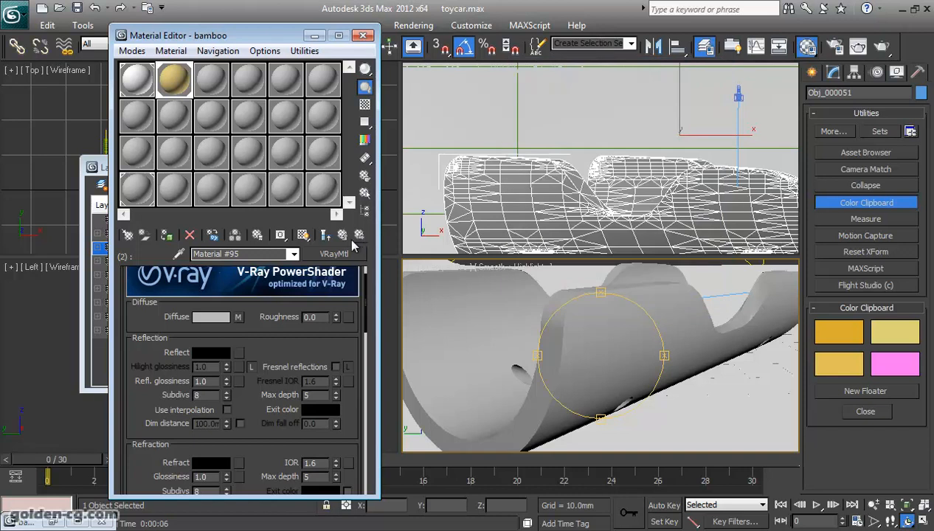
left_click(500, 346)
key("z")
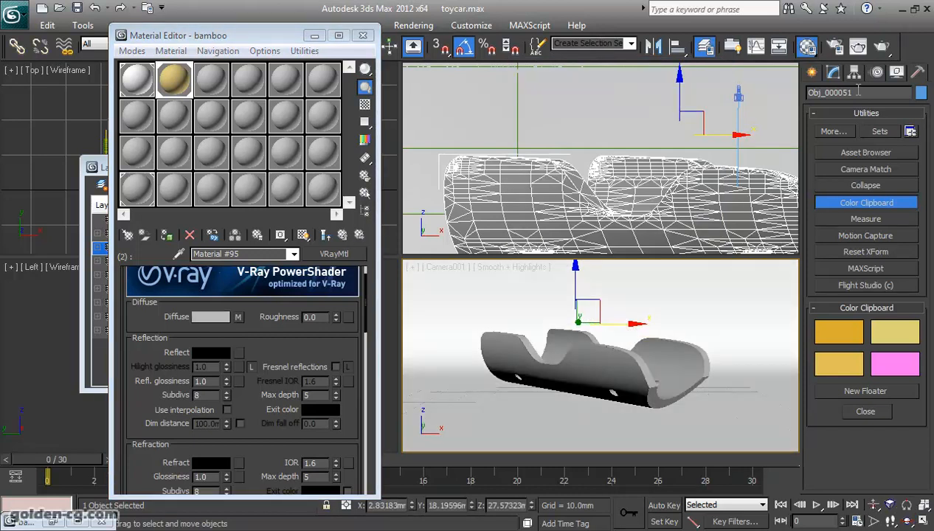
Turn off region rendering, render the full camera view of the car body, and close the frame buffer.
left_click(881, 46)
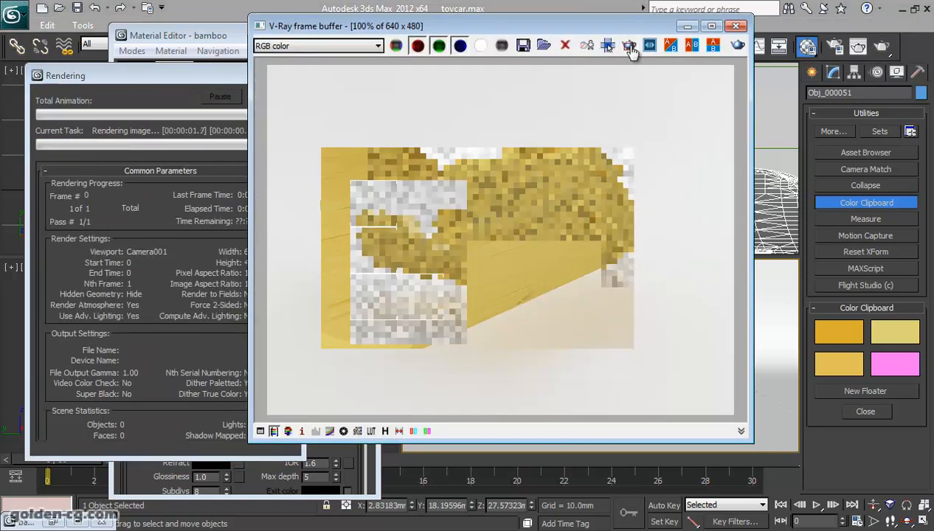
left_click(186, 151)
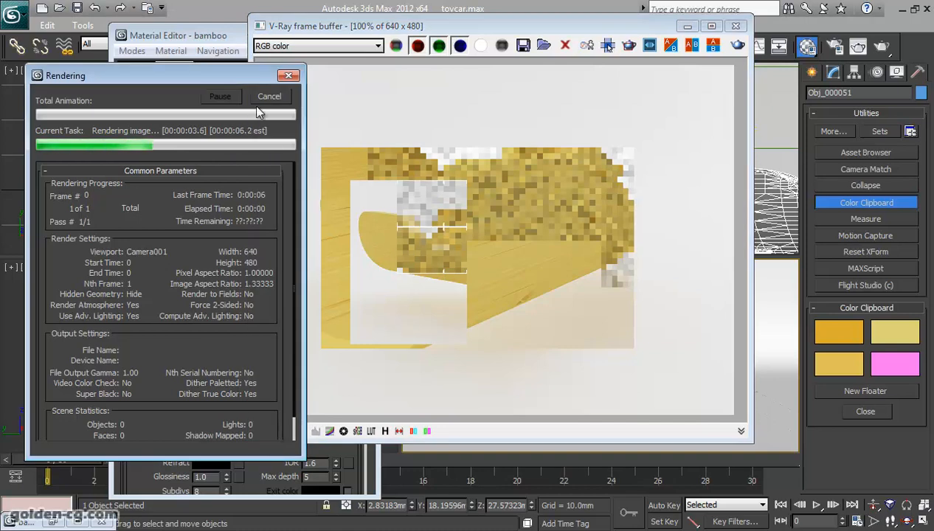
left_click(269, 99)
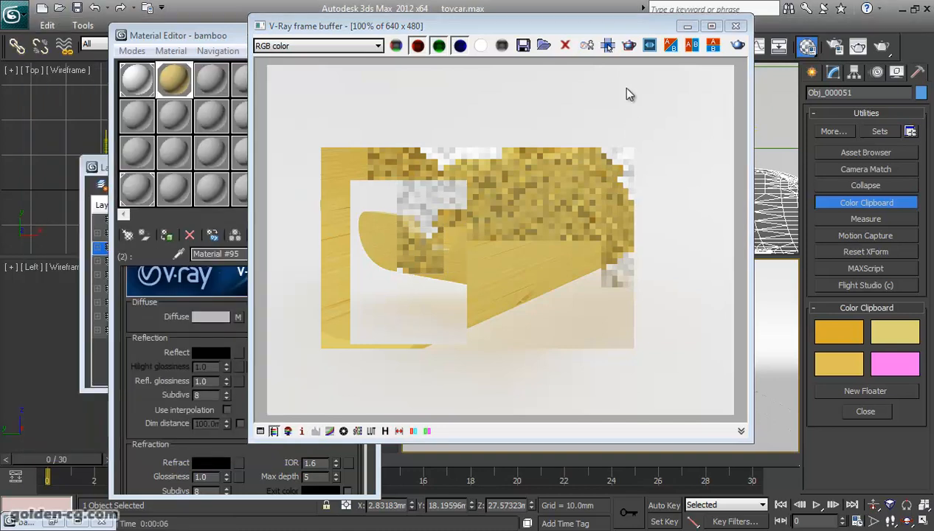
left_click(737, 45)
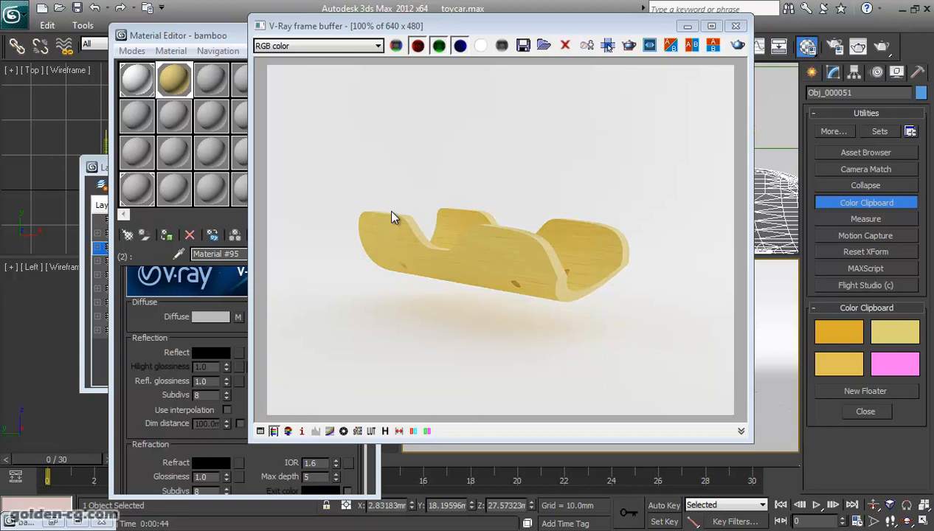
left_click(384, 431)
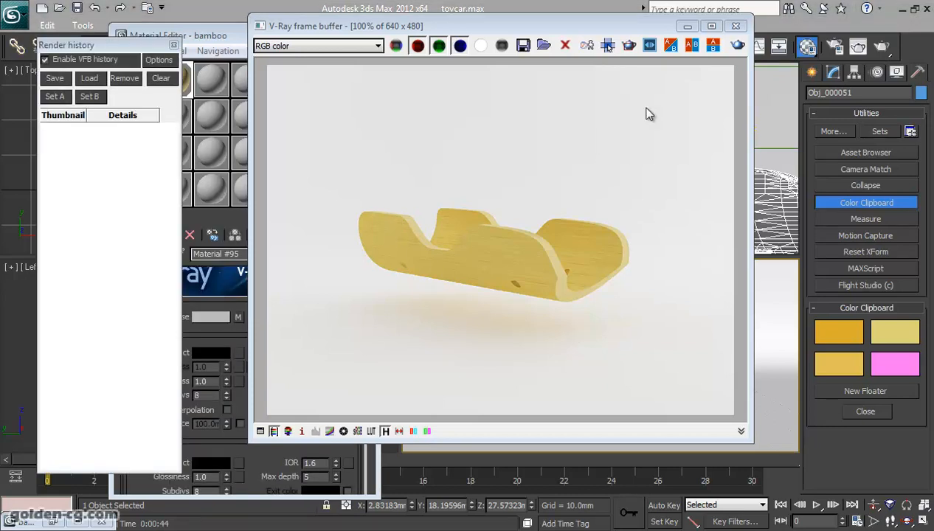
left_click(735, 26)
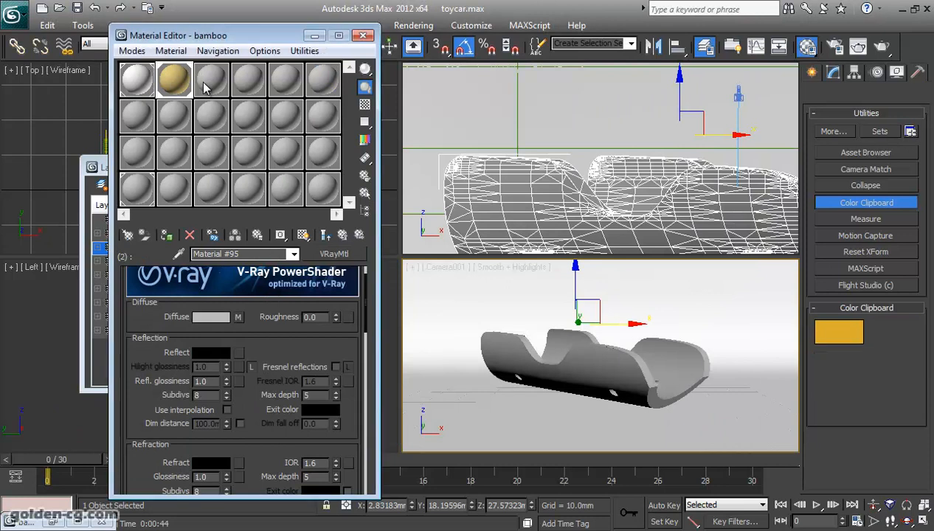
Change the unused 04 - Default material in the third sample slot to a VRayMtl.
left_click(205, 88)
left_click(260, 254)
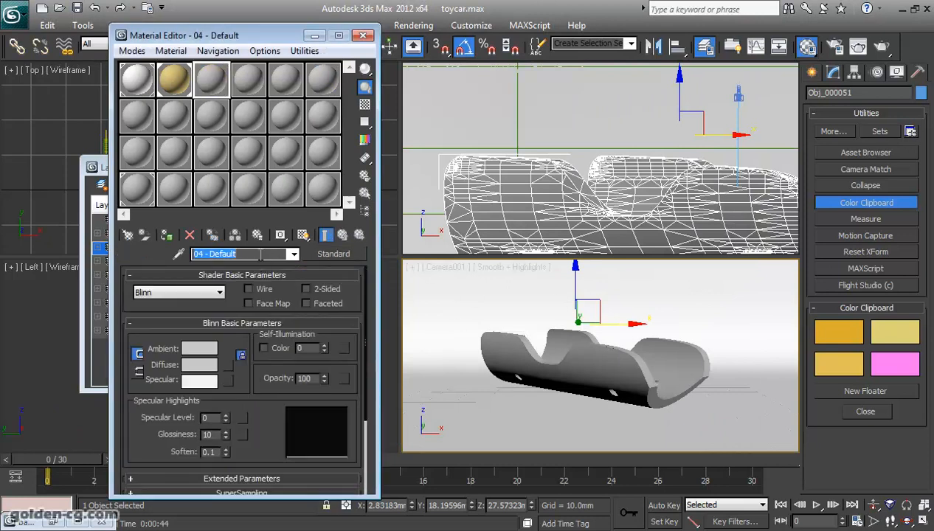
left_click(329, 253)
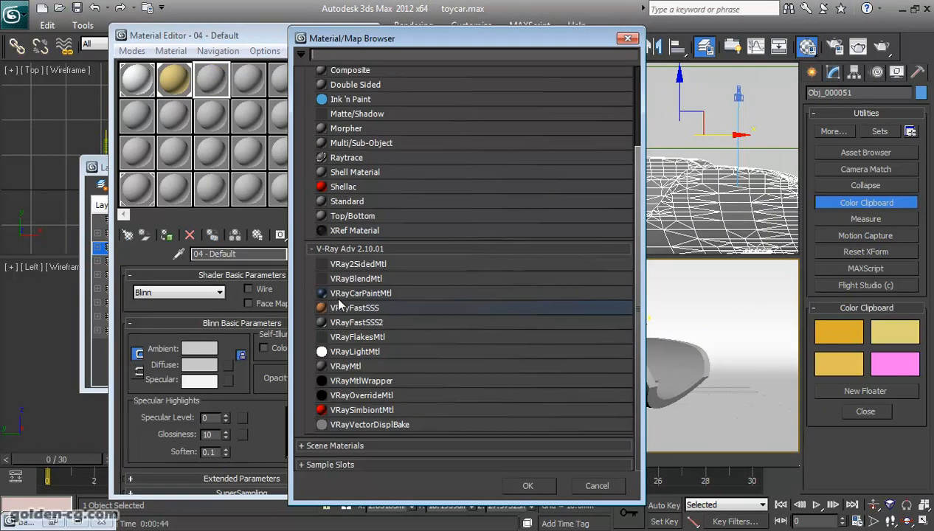
double_click(381, 367)
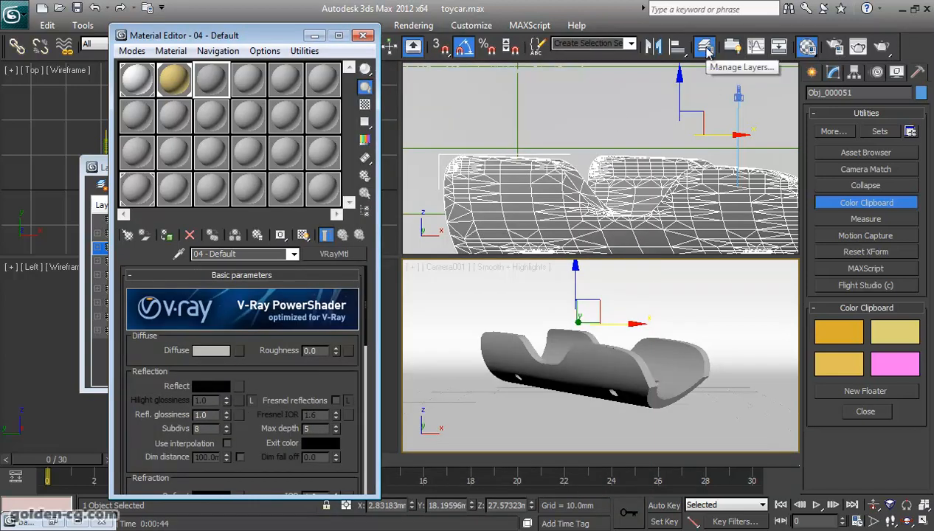
Unhide the Glass layer and select the car's upper glass object in the camera view.
left_click_drag(286, 37, 562, 50)
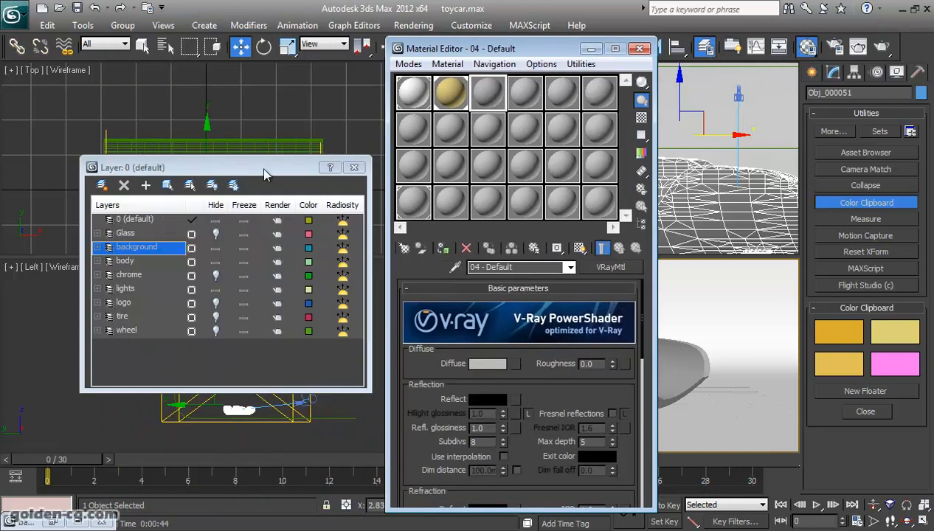
left_click(215, 234)
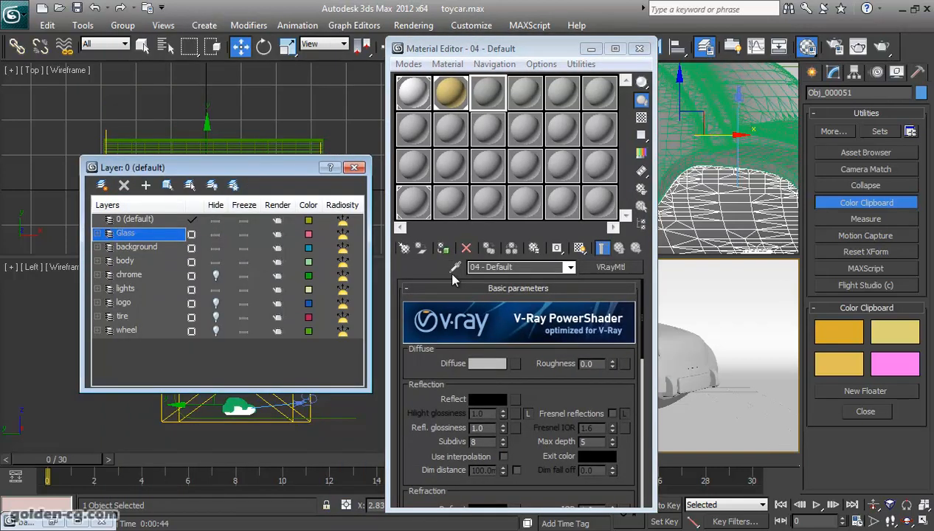
left_click_drag(544, 51, 349, 52)
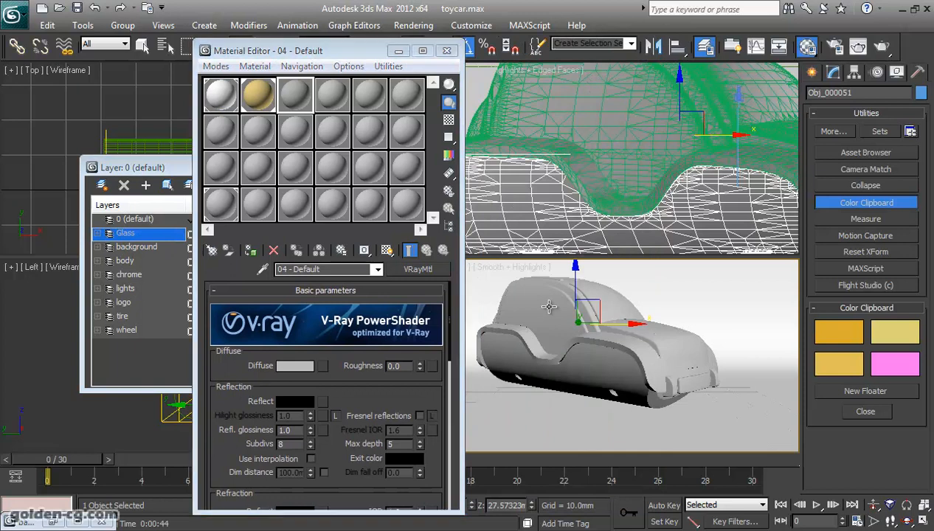
left_click(548, 306)
Hide the body layer and close the bamboo_offset.jpg preview window.
left_click(259, 98)
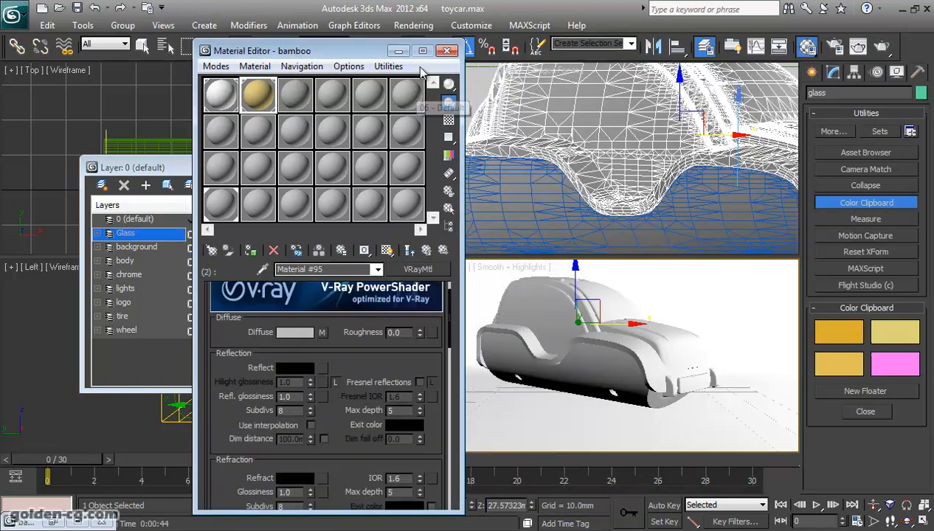
left_click(398, 51)
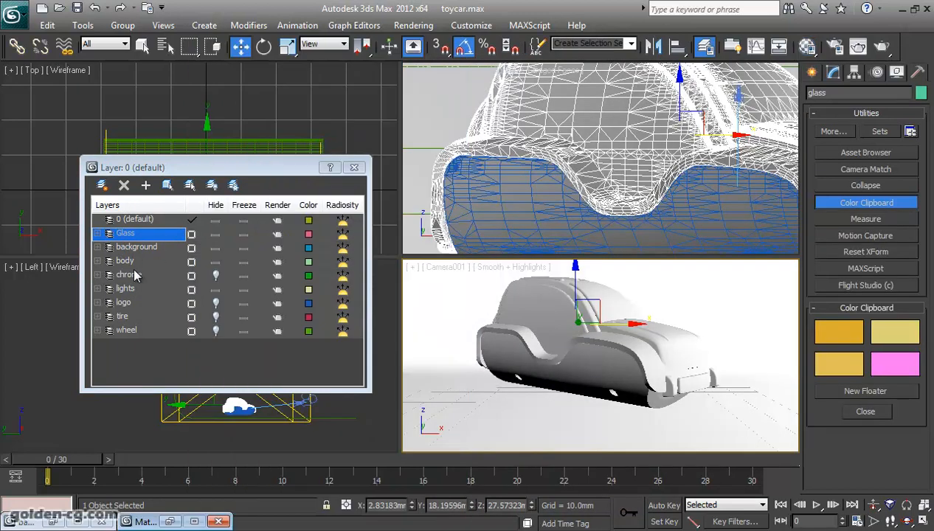
left_click(215, 262)
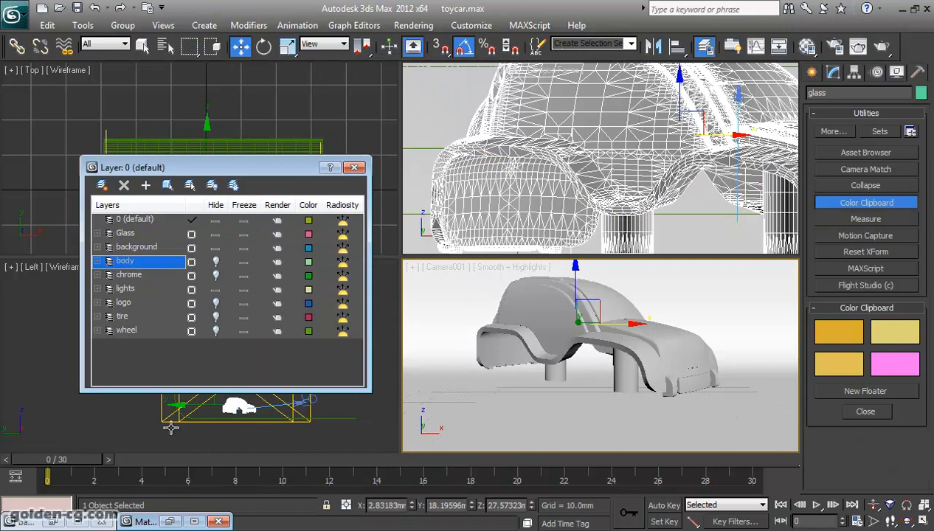
left_click(53, 520)
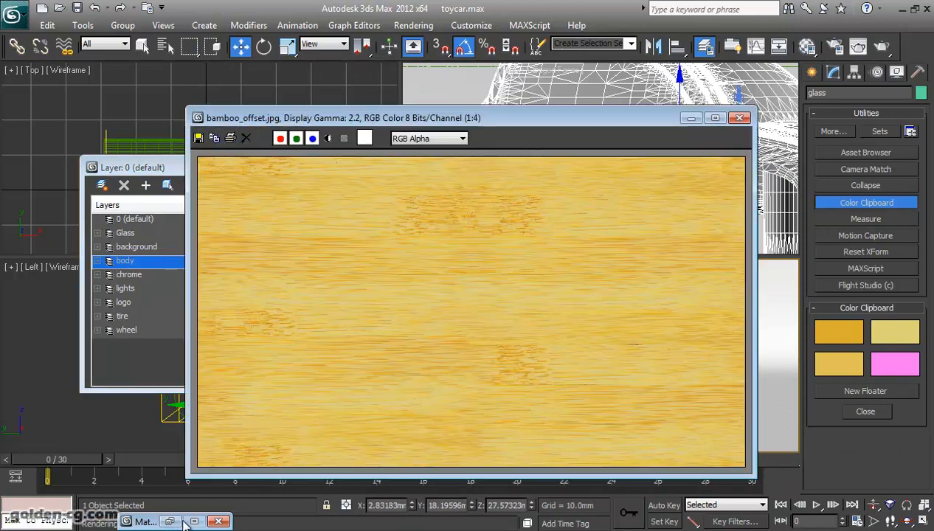
left_click(739, 118)
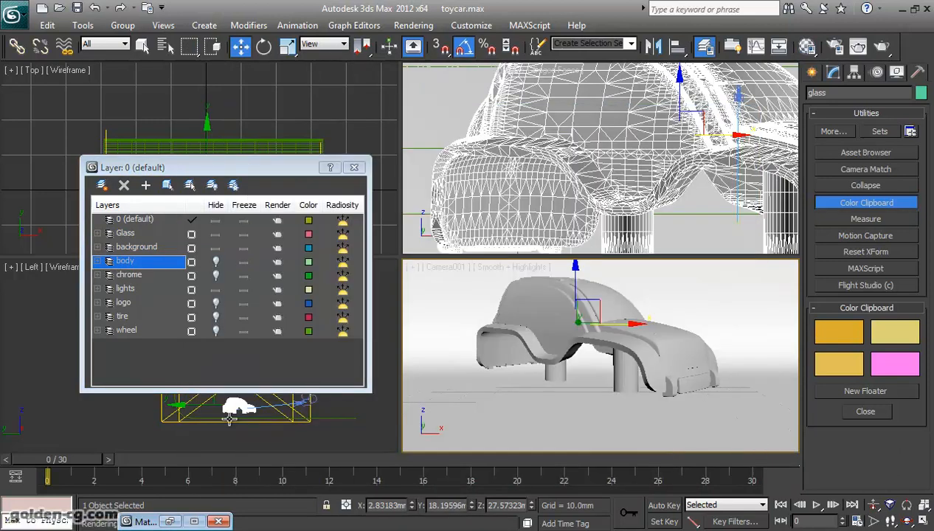
Rename the VRayMtl in the third sample slot as glass.
left_click(169, 520)
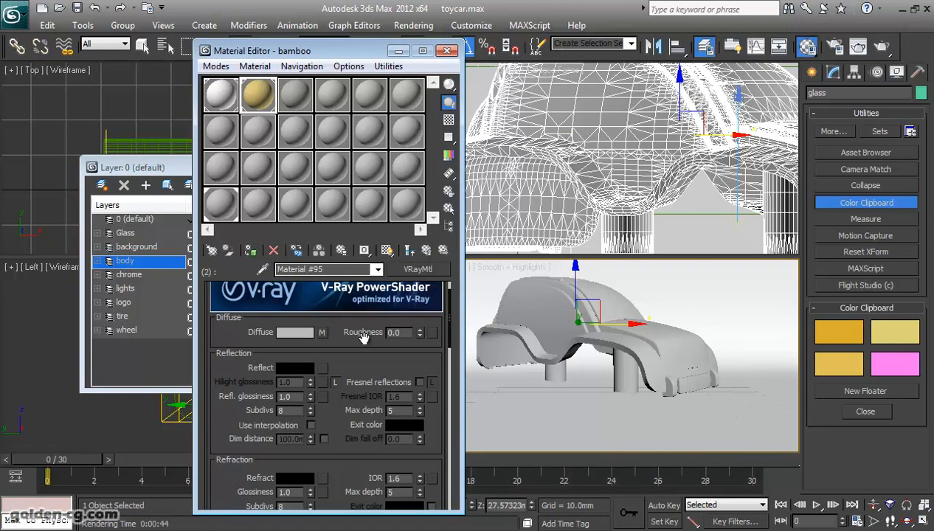
left_click(293, 100)
left_click_drag(326, 269, 211, 272)
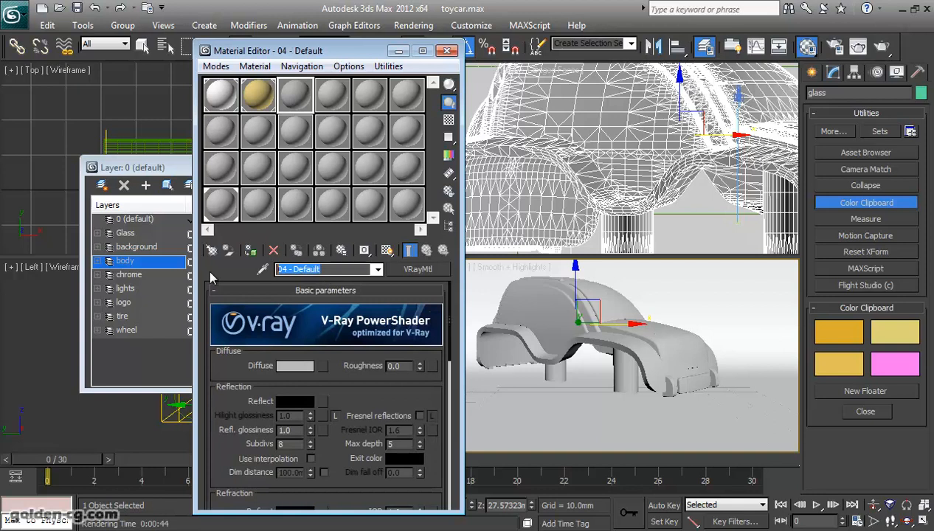
type("glass")
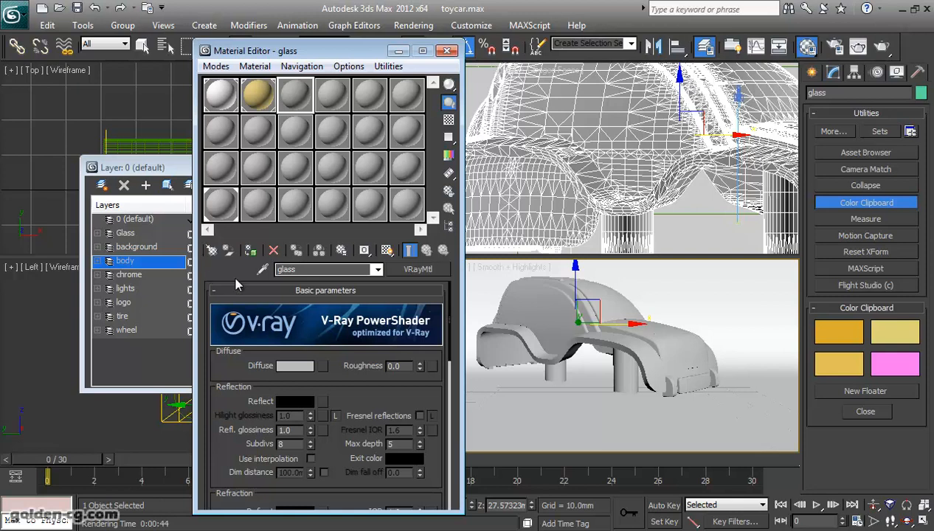
Set the glass material's diffuse colour to yellow-green with red 132, green 174 and blue 0.
left_click(292, 366)
left_click_drag(346, 135, 321, 140)
left_click_drag(424, 146, 426, 94)
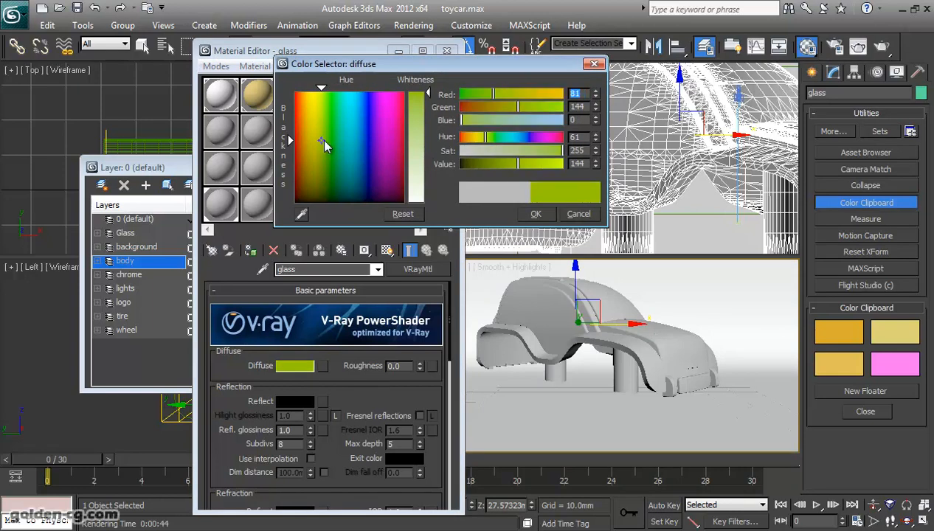
mouse_move(322, 140)
left_mouse_down()
mouse_move(330, 159)
mouse_move(337, 133)
mouse_move(331, 152)
mouse_move(317, 130)
left_mouse_up()
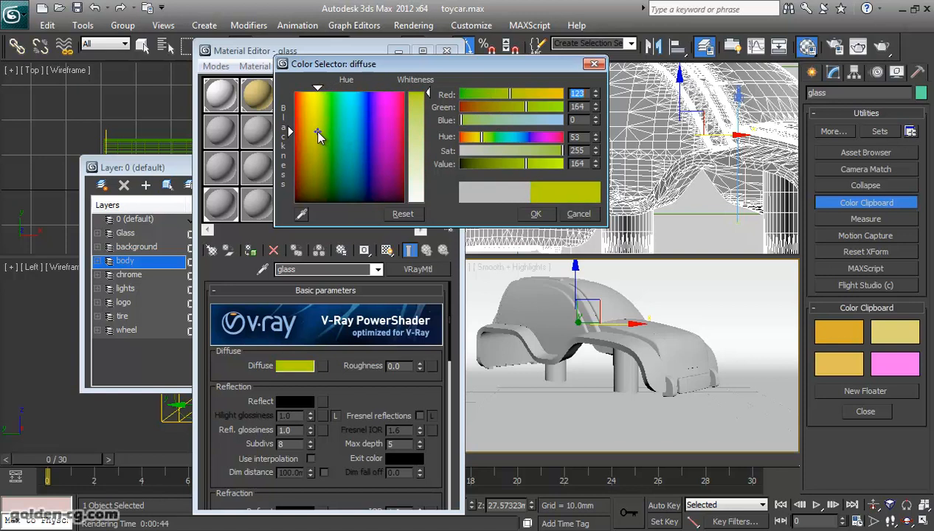
mouse_move(509, 95)
left_mouse_down()
mouse_move(502, 100)
mouse_move(528, 106)
left_mouse_up()
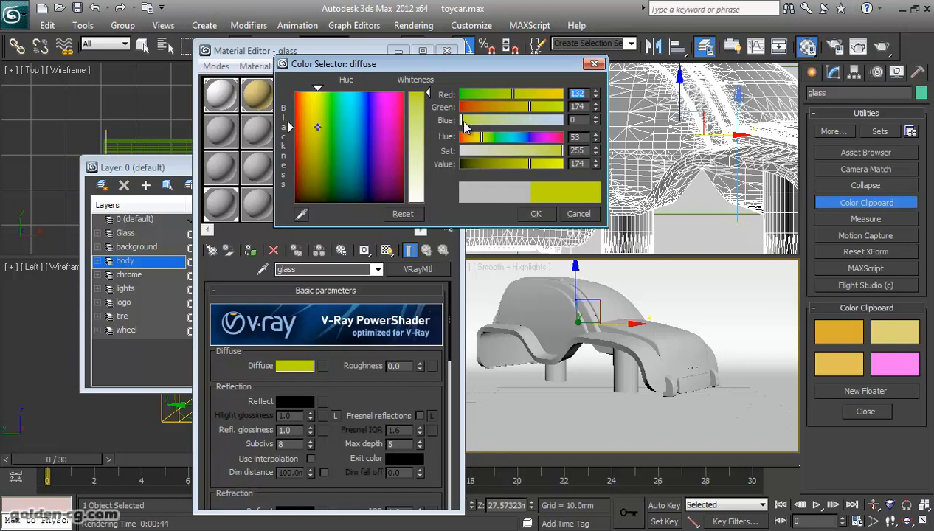
left_click(539, 218)
Set the glass material's reflection colour to grey with value 138 and enable Fresnel reflections.
scroll(343, 377, "down", 4)
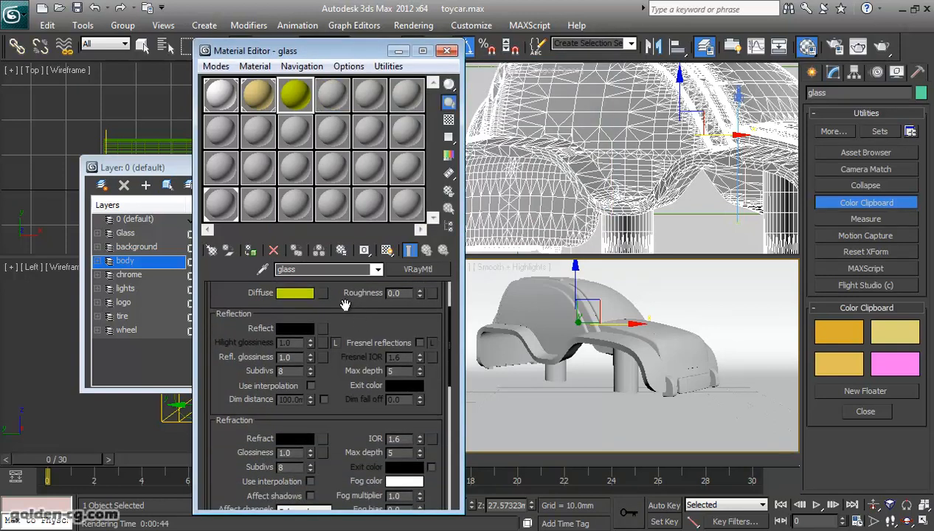
left_click(303, 329)
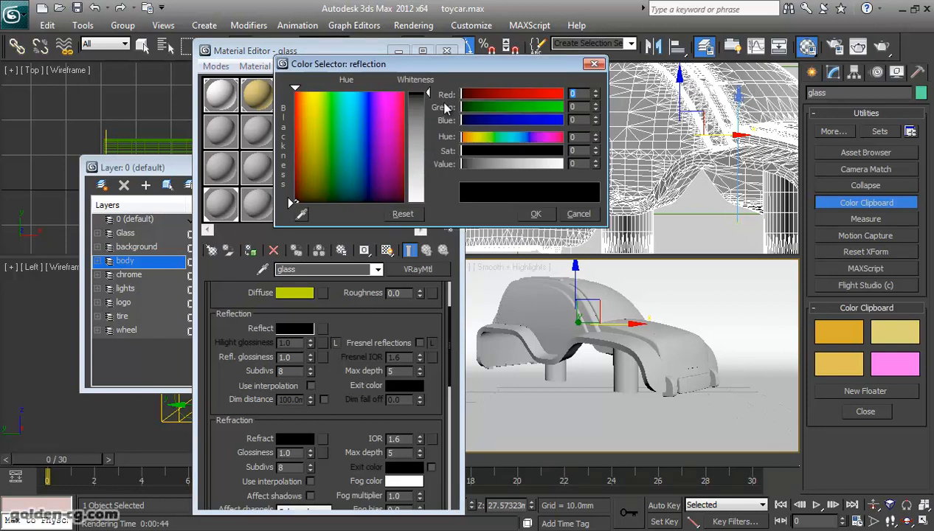
left_click_drag(429, 91, 427, 150)
left_click(536, 214)
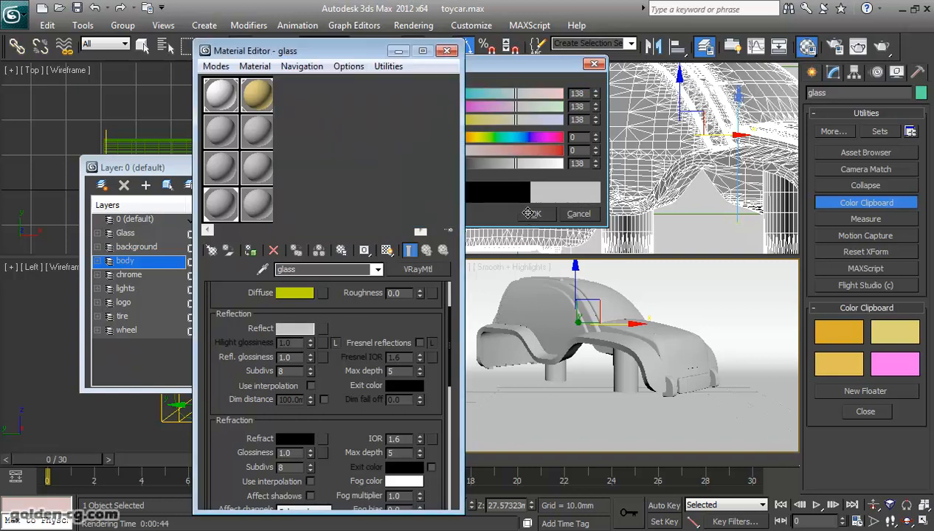
left_click(420, 343)
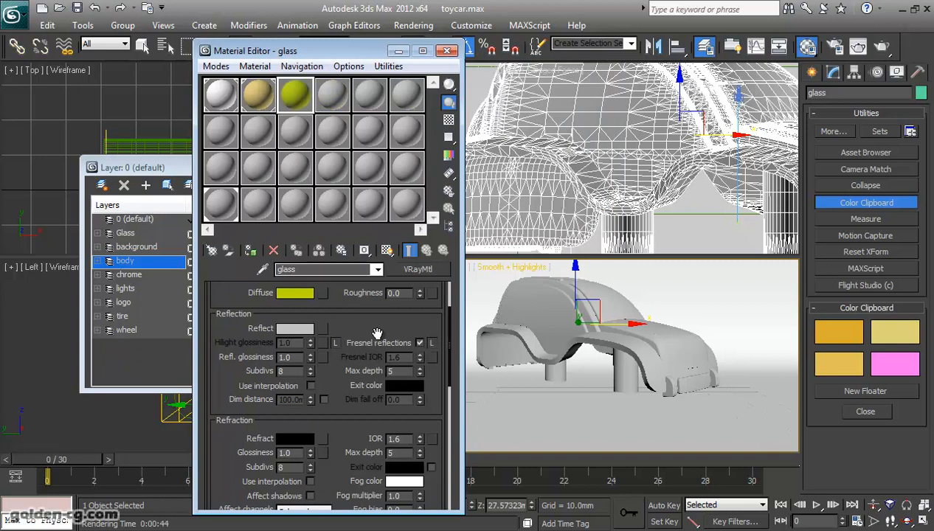
Set the glass material's refraction IOR to 1.2.
scroll(387, 287, "down", 3)
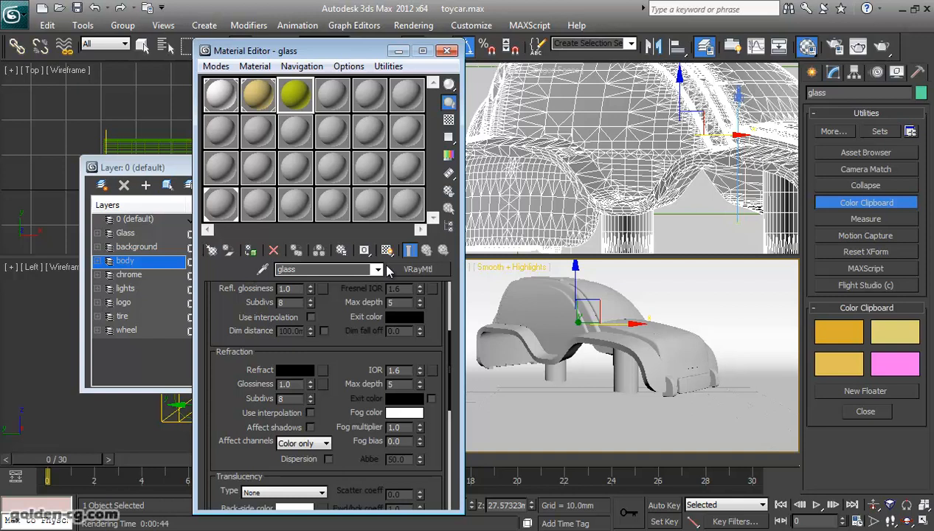
scroll(365, 339, "down", 1)
left_click(396, 350)
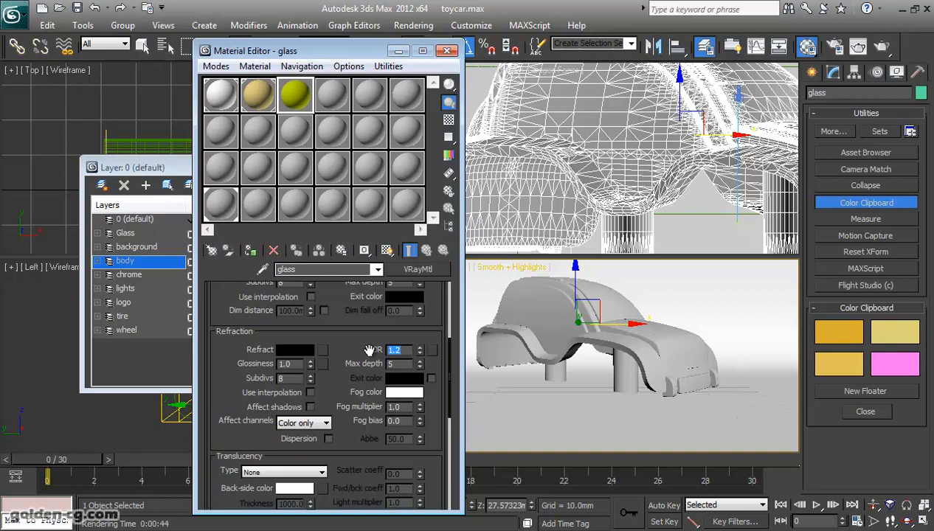
Turn on the checkered background for the glass sample and open its enlarged preview window.
left_click(448, 120)
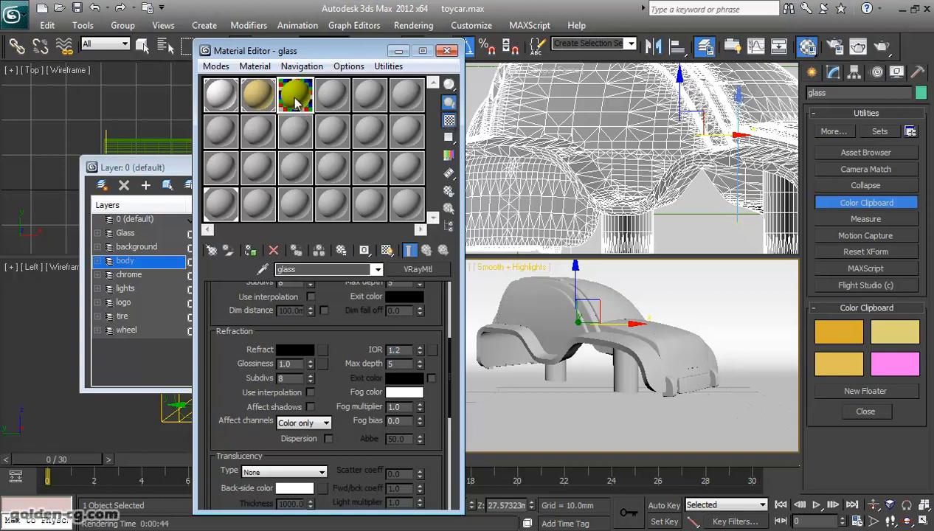
double_click(295, 101)
Turn off Fresnel reflections and try a refraction IOR of 1.6 to compare the glass preview.
scroll(408, 323, "up", 3)
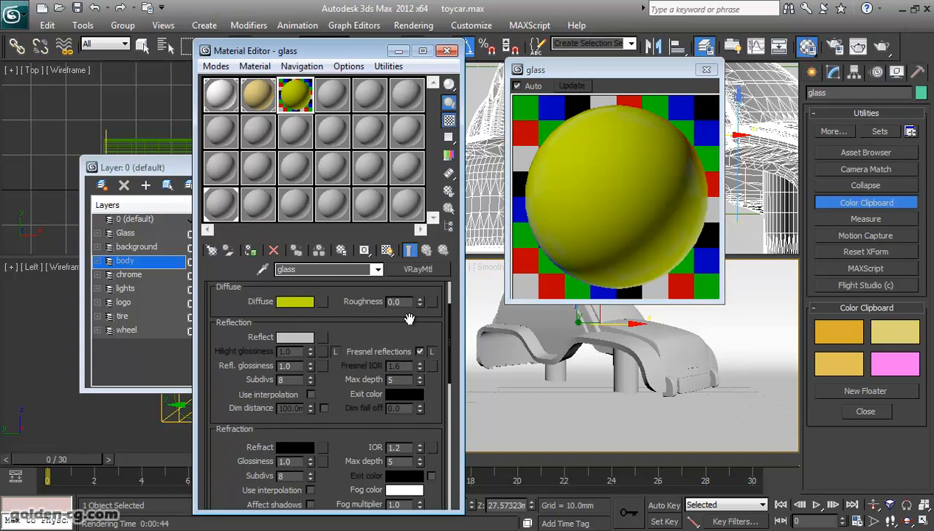
left_click(420, 351)
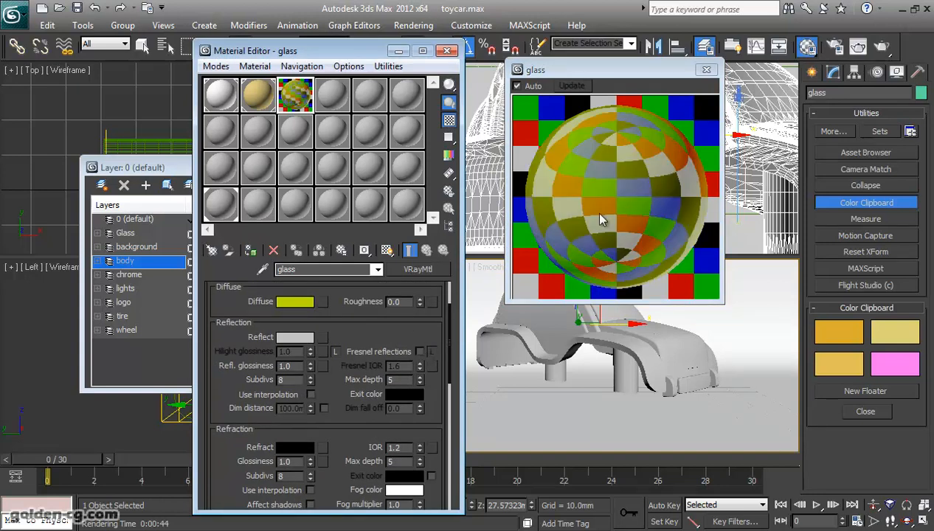
scroll(362, 325, "down", 3)
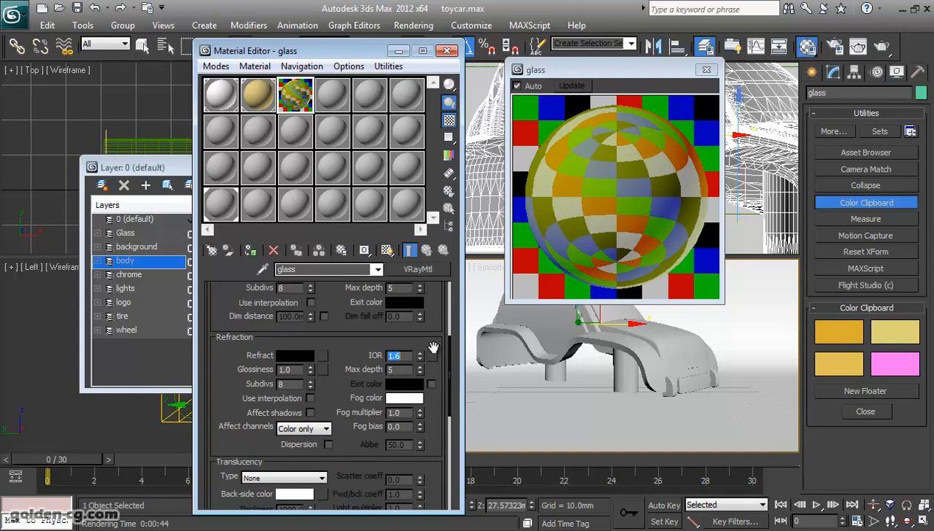
scroll(358, 347, "up", 3)
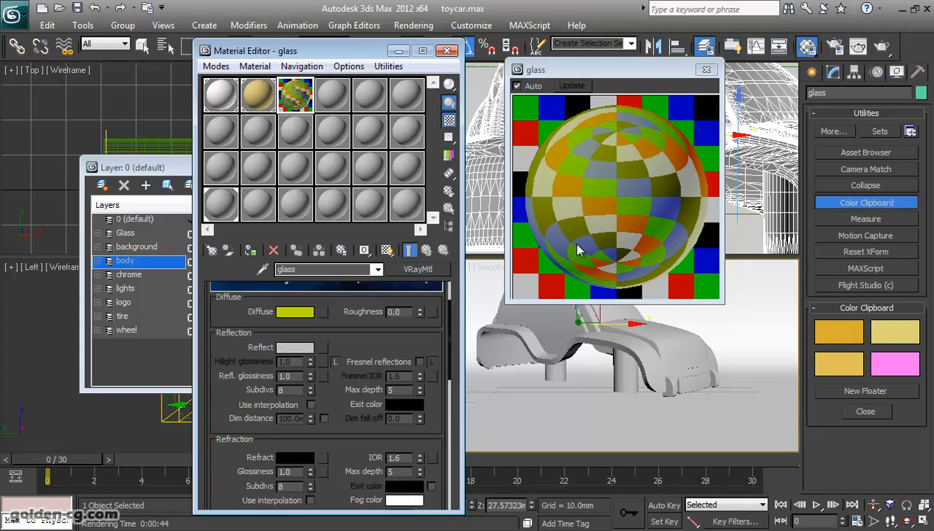
scroll(384, 408, "down", 3)
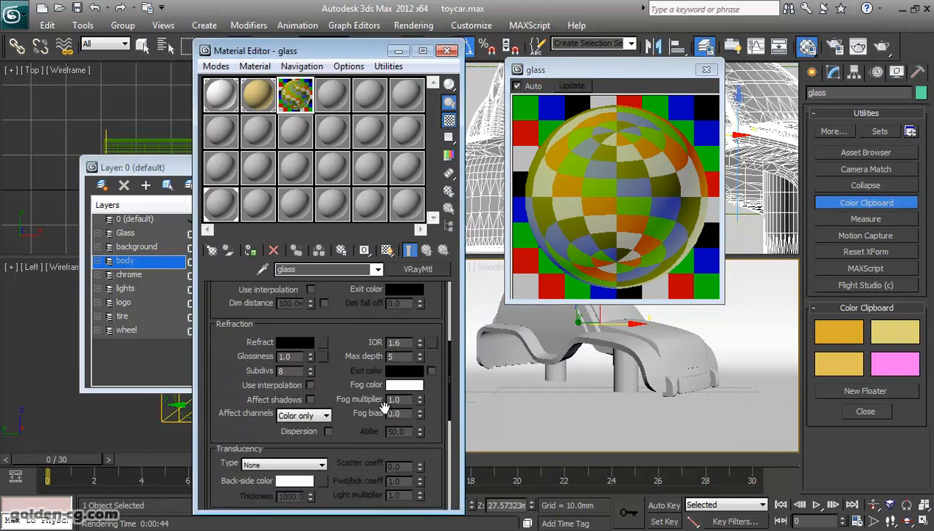
Return the glass material's refraction IOR to 1.2 and turn Fresnel reflections back on.
double_click(397, 342)
type("1.5")
key("Return")
key("Return")
scroll(373, 339, "up", 5)
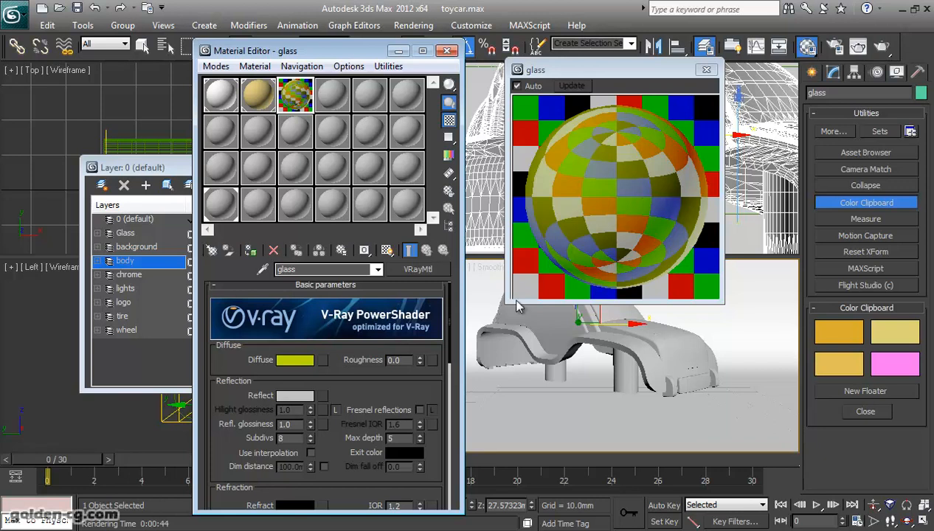
left_click_drag(374, 393, 370, 288)
left_click(419, 354)
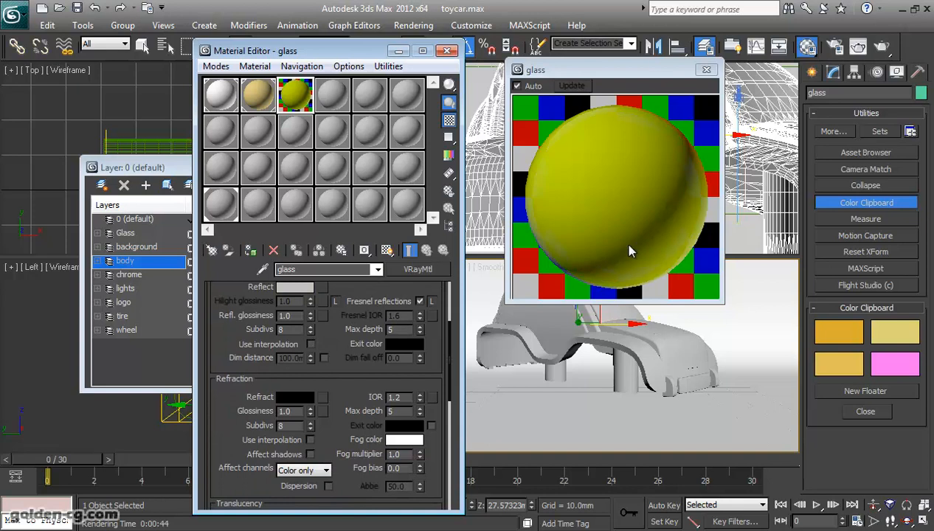
scroll(339, 384, "down", 1)
scroll(340, 402, "up", 4)
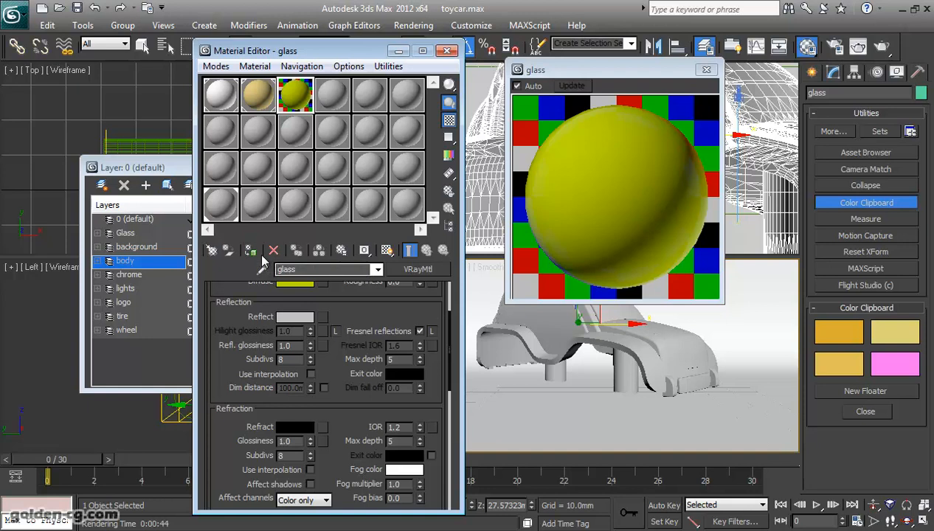
Assign the glass material to the selected car object and render the camera view, moving the frame buffer clear of the Material Editor.
left_click(296, 251)
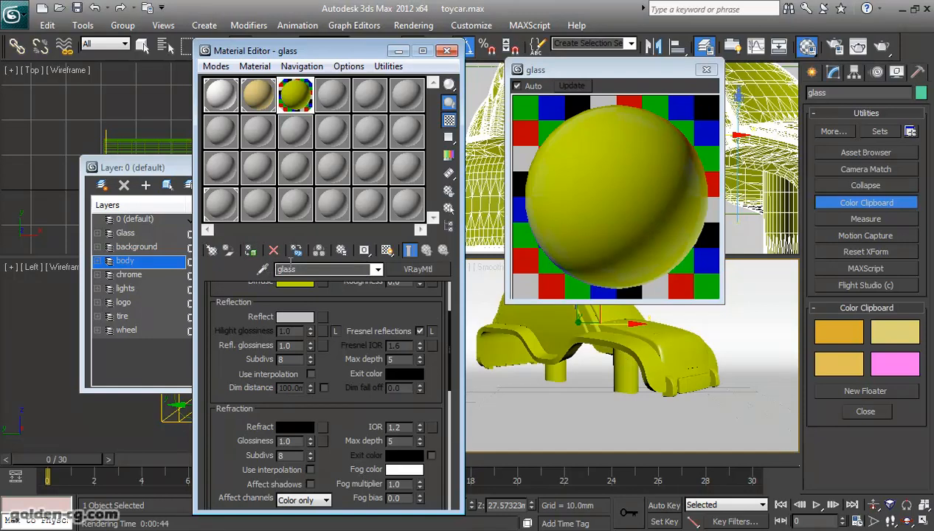
left_click(883, 47)
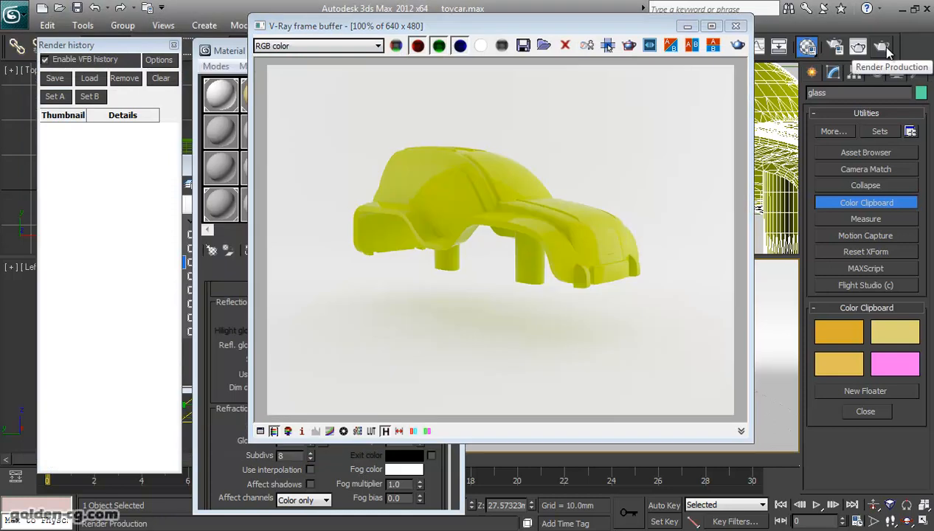
left_click_drag(469, 27, 626, 42)
Set the glass material's refraction colour to pure white (255, 255, 255), with the enlarged sample preview open beside the parameters.
double_click(295, 95)
scroll(293, 365, "down", 3)
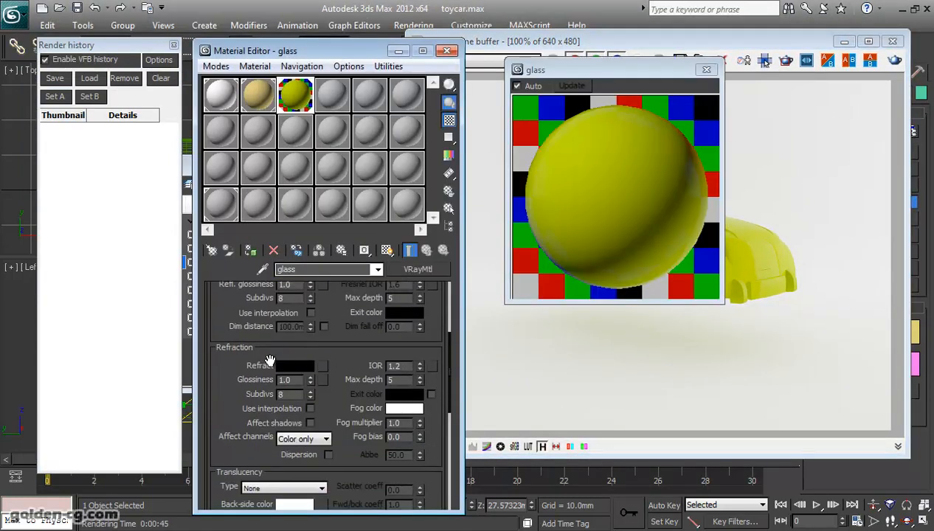
left_click_drag(652, 69, 484, 75)
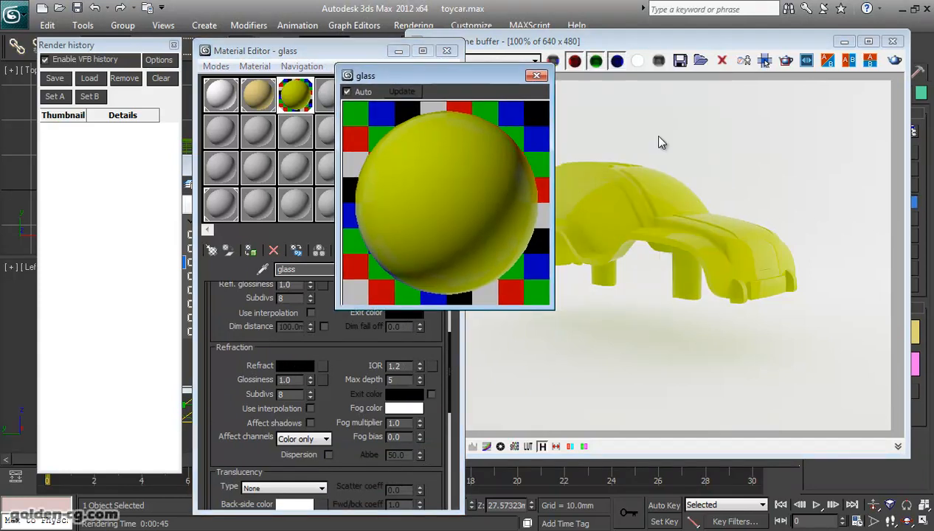
left_click(306, 373)
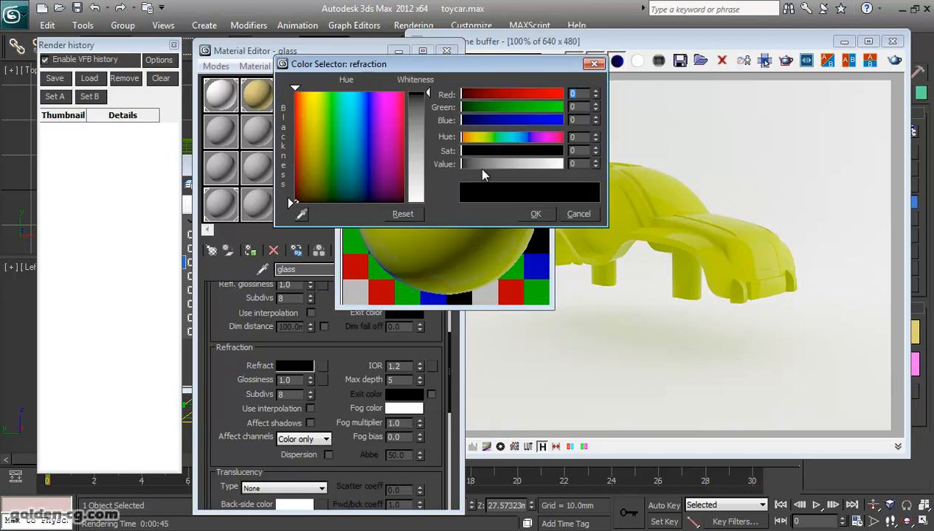
mouse_move(443, 56)
left_mouse_down()
mouse_move(538, 106)
mouse_move(609, 125)
mouse_move(591, 142)
mouse_move(595, 252)
left_mouse_up()
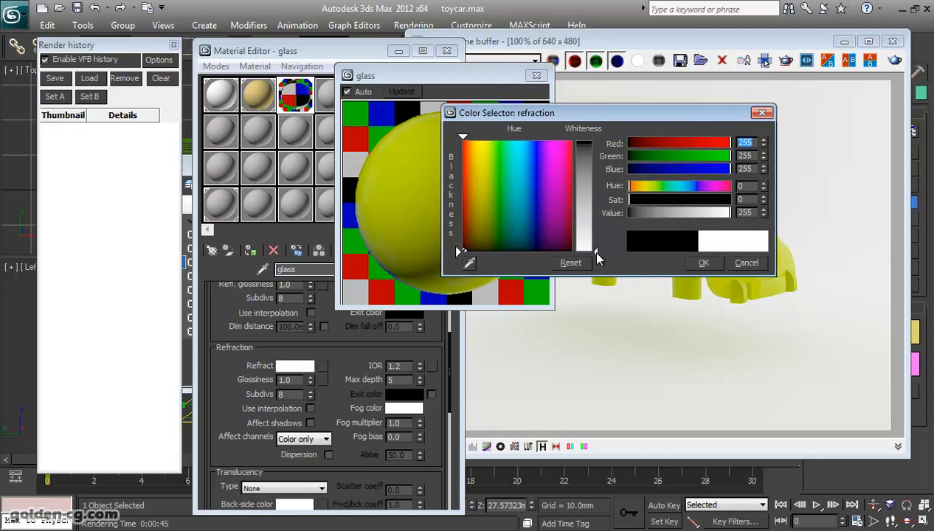
left_click(703, 263)
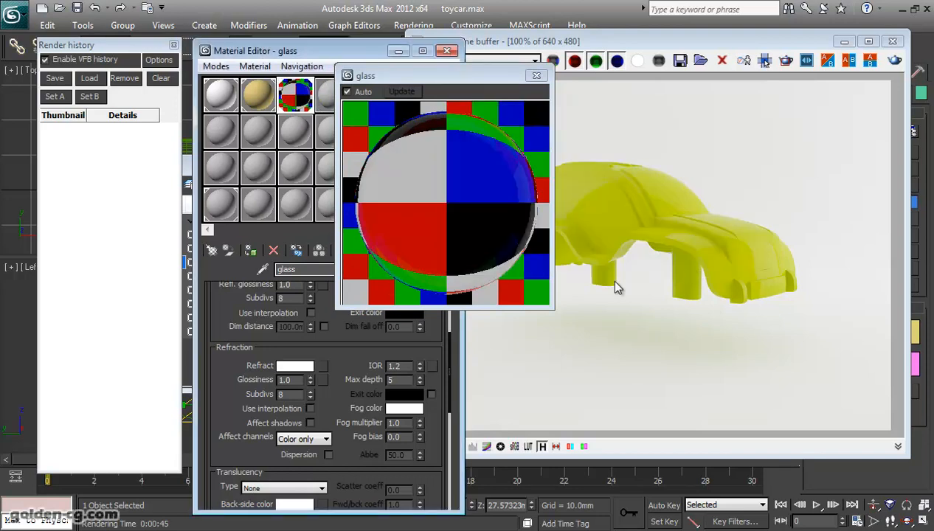
Mark a render region over the middle of the car in the frame buffer and render it.
left_click(590, 151)
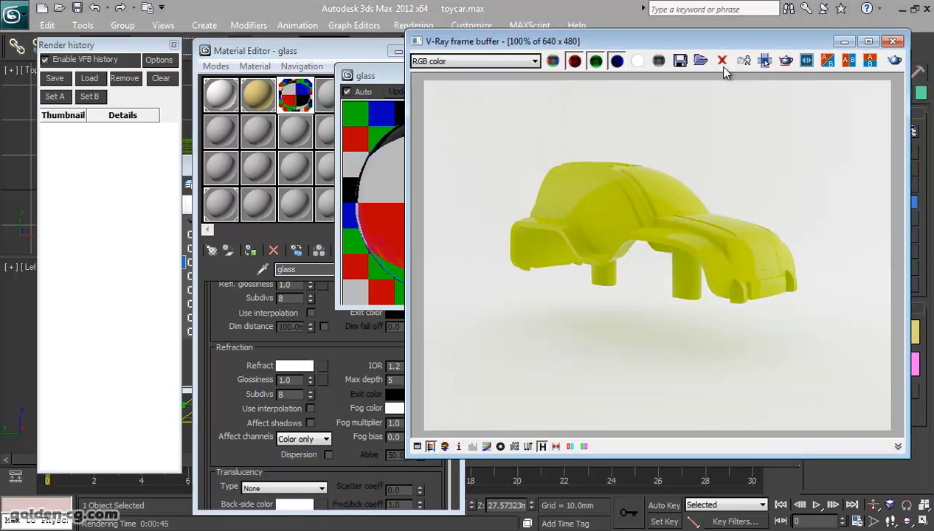
left_click(765, 60)
left_click_drag(575, 151, 698, 295)
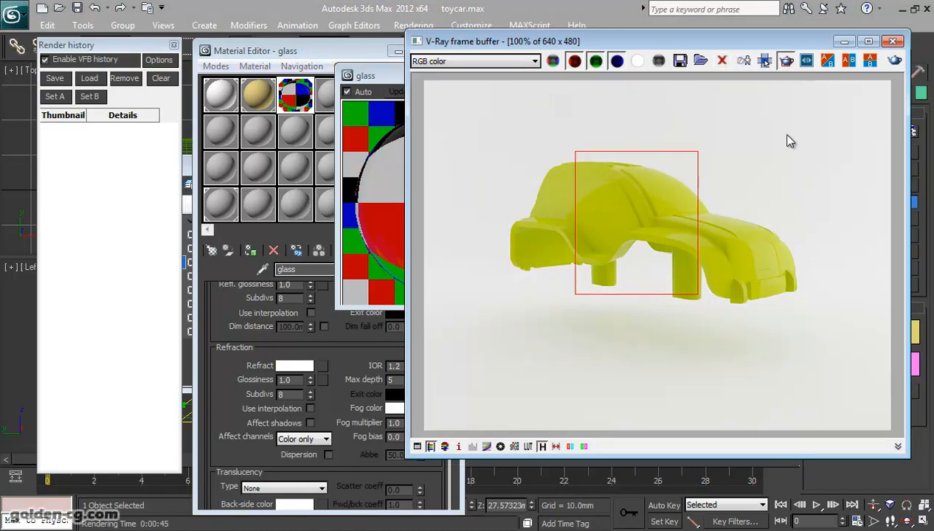
left_click(893, 60)
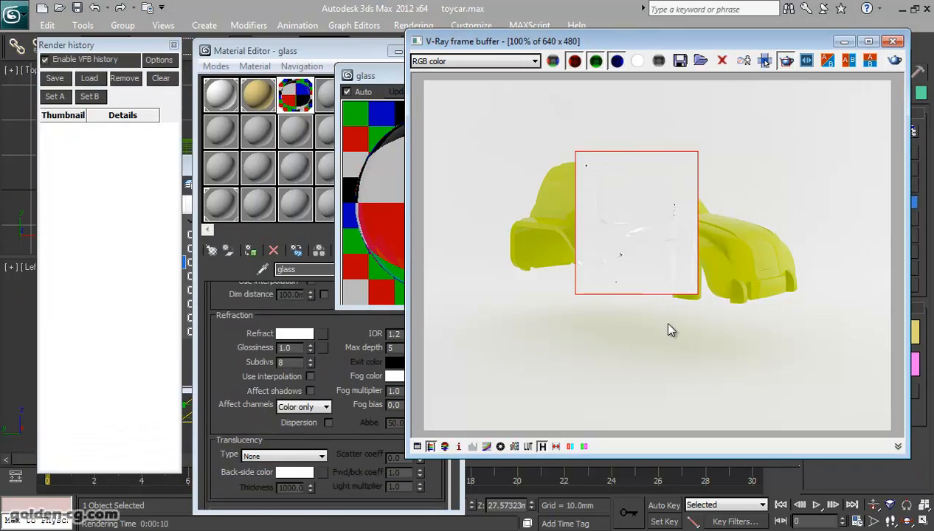
Review the glass material's diffuse, reflection and refraction parameters alongside its enlarged preview.
left_click(348, 317)
scroll(333, 374, "up", 10)
scroll(326, 380, "down", 5)
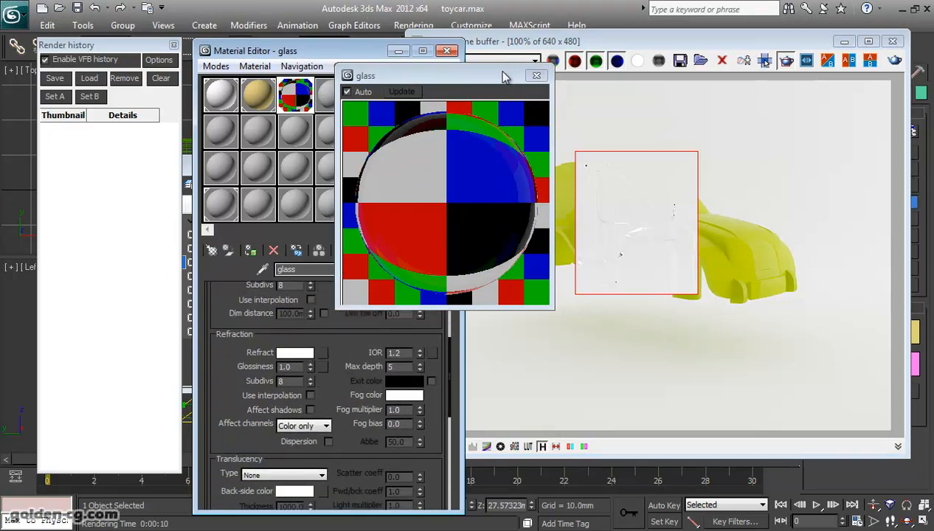
scroll(343, 365, "up", 4)
scroll(345, 377, "up", 1)
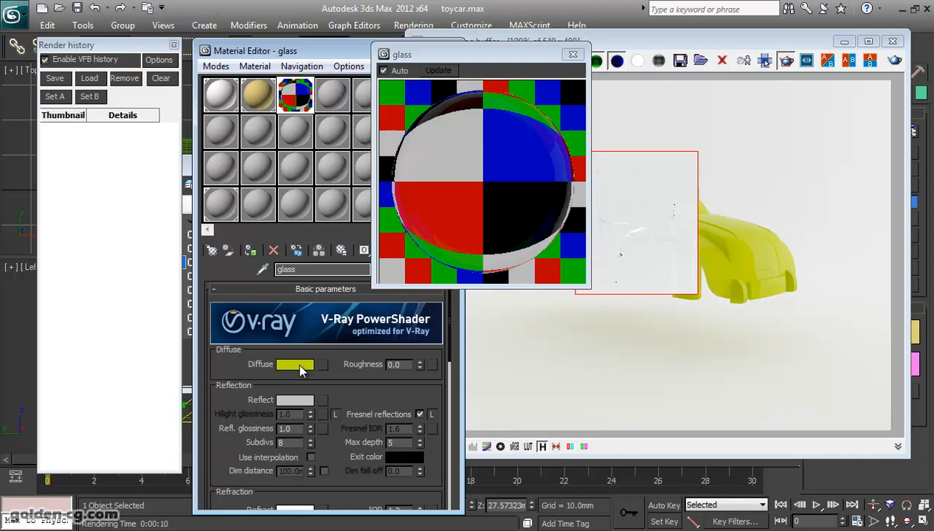
scroll(360, 385, "down", 8)
scroll(359, 387, "up", 8)
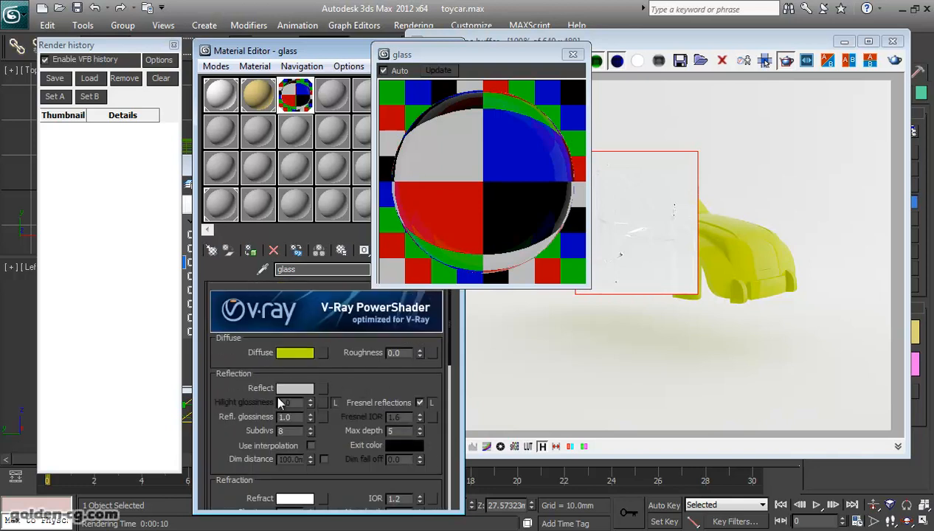
Set the glass material's refraction colour to a pale yellow-green with RGB 195, 205, 170.
scroll(346, 389, "down", 3)
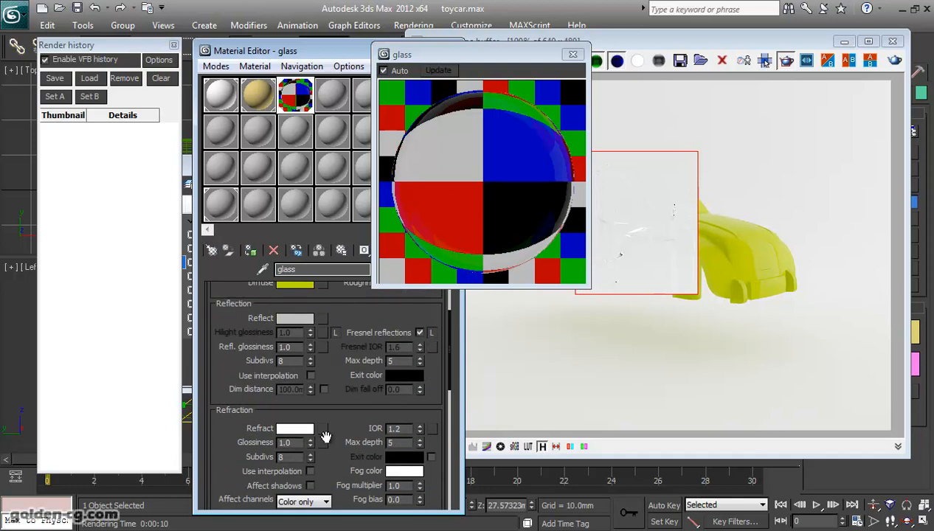
scroll(341, 334, "down", 3)
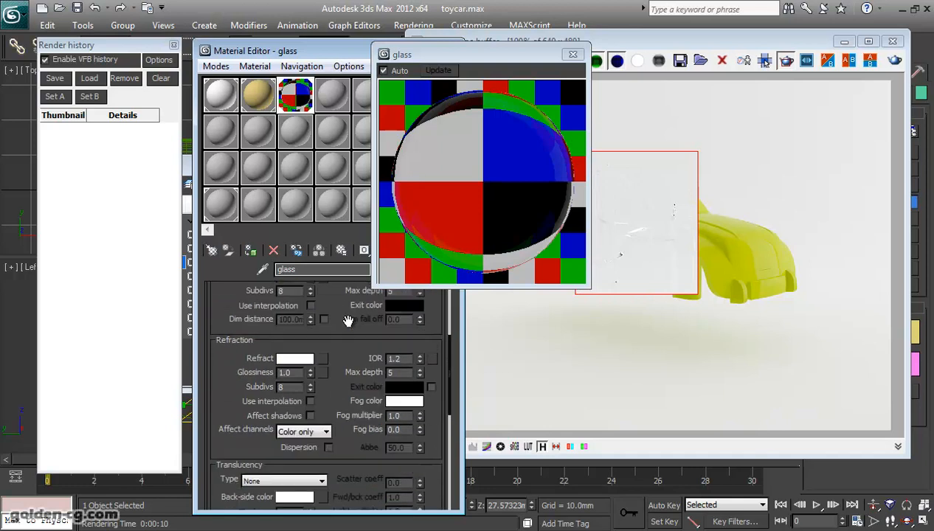
scroll(349, 332, "up", 1)
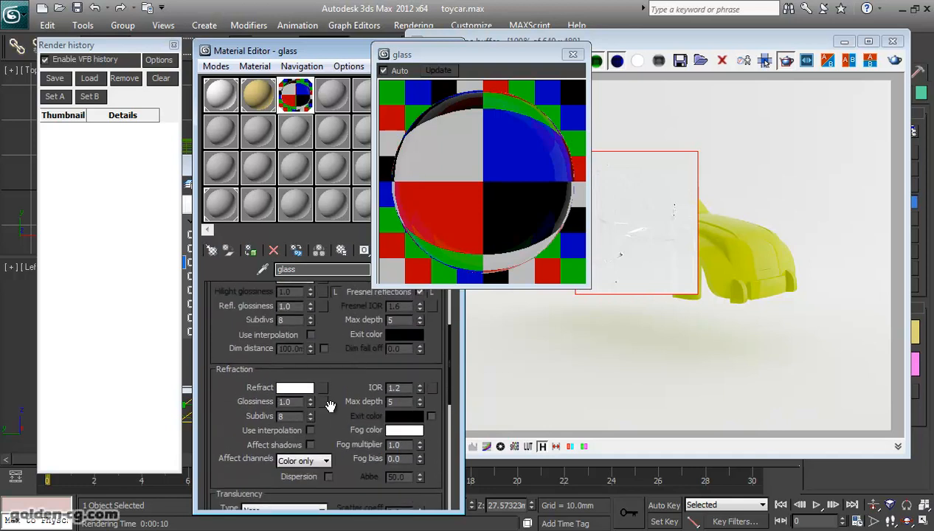
left_click(295, 389)
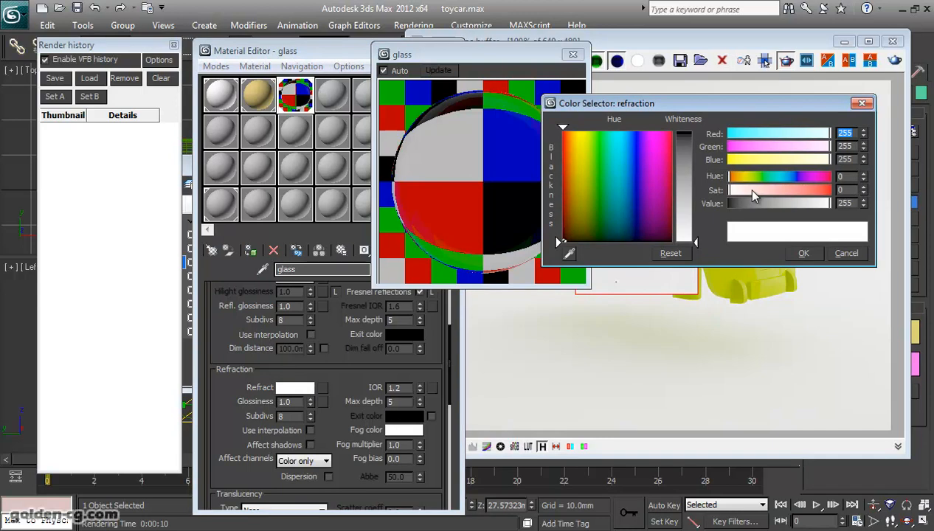
type("195")
key("Tab")
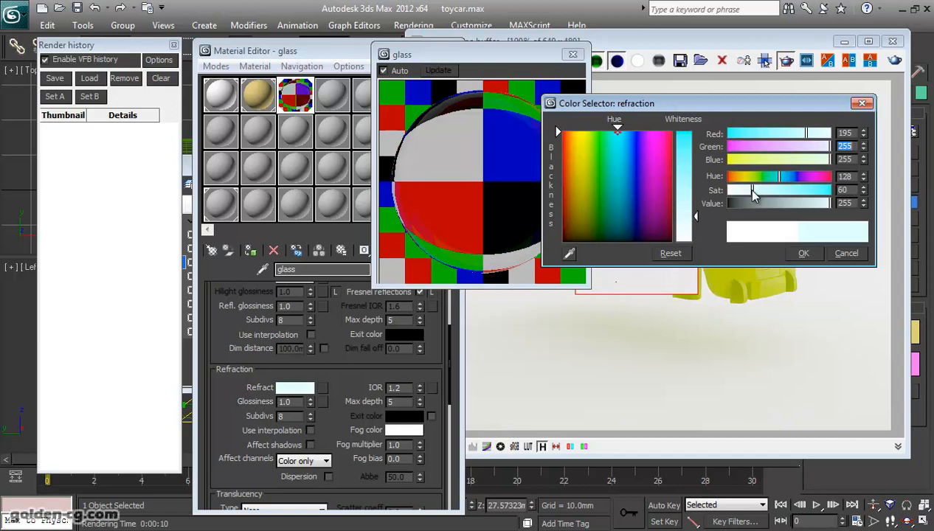
type("205")
key("Tab")
type("170")
key("Return")
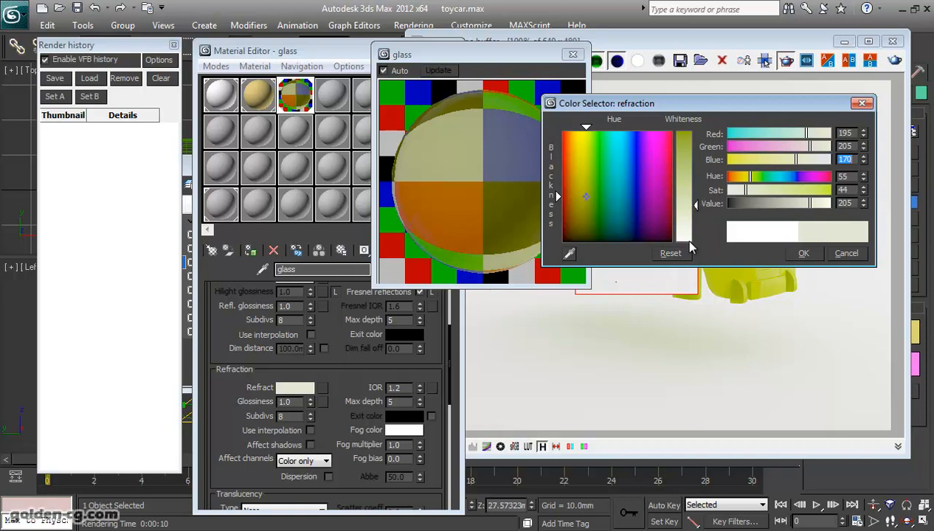
left_click(796, 253)
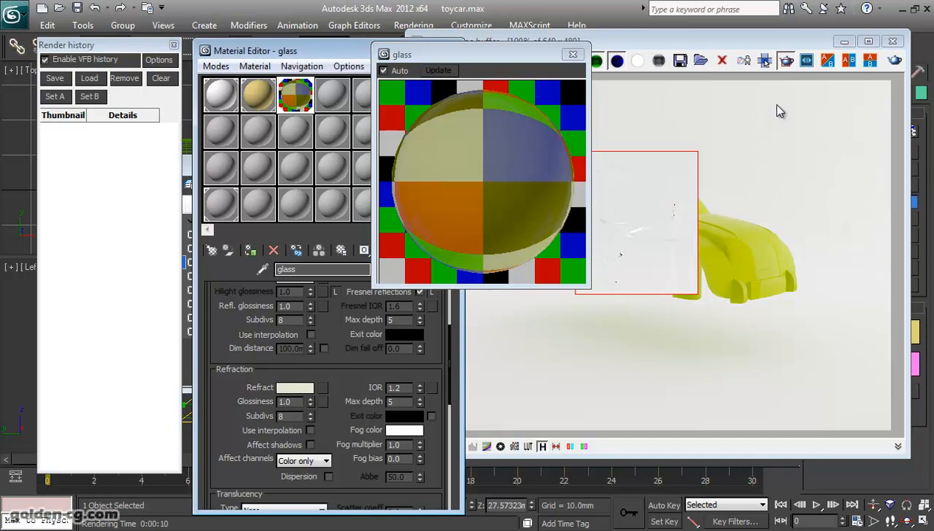
Render the marked region with the tinted refraction colour and save the result to the render history.
left_click(893, 61)
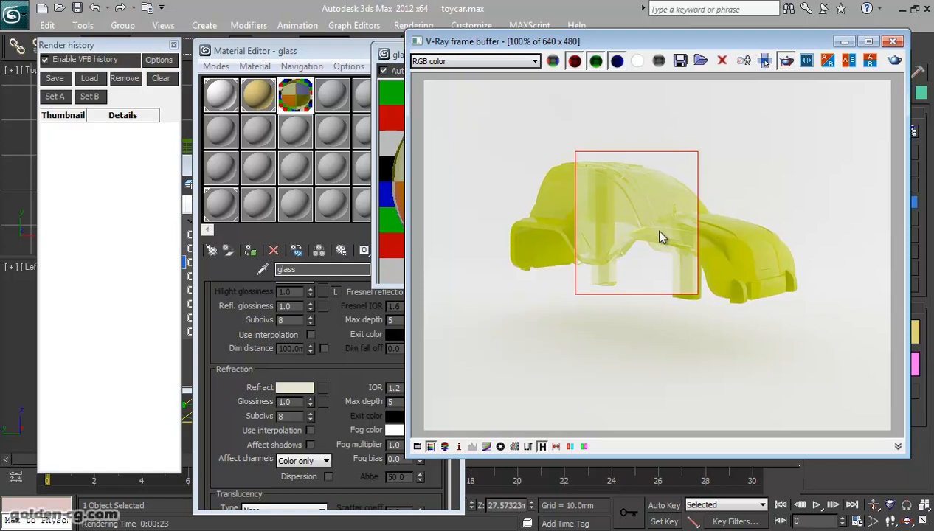
left_click(55, 83)
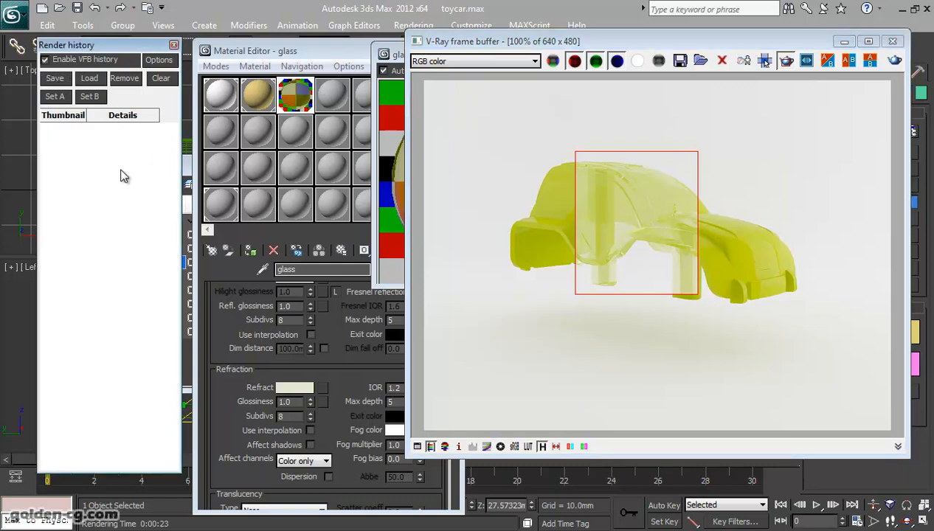
left_click_drag(329, 346, 329, 402)
left_click(627, 286)
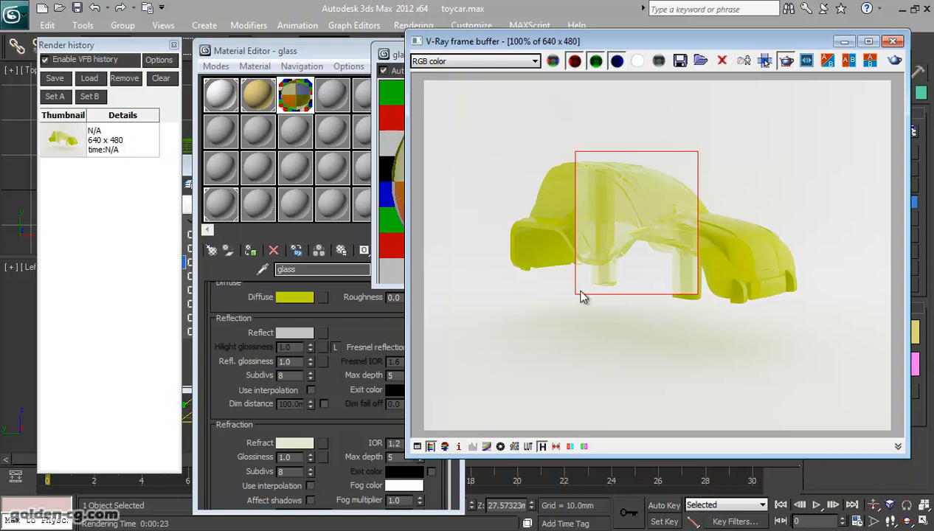
left_click(345, 410)
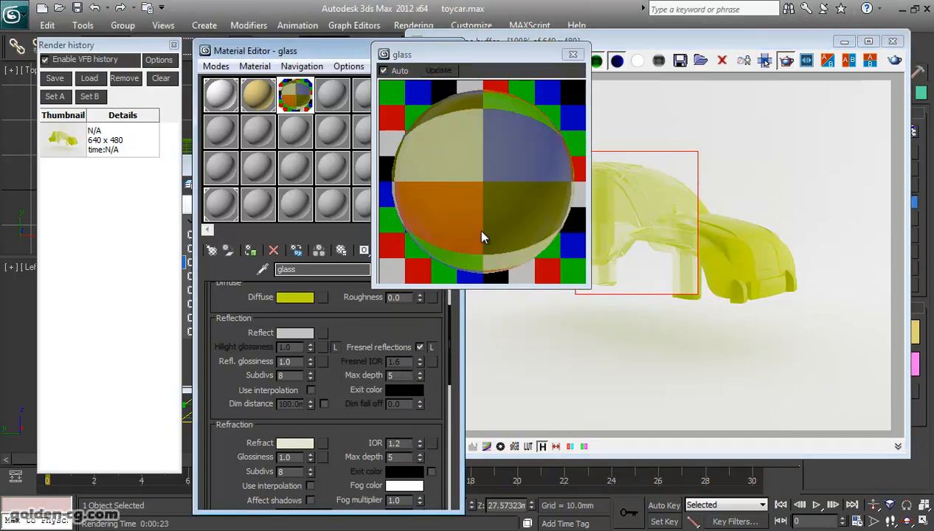
Set the glass material's fog colour to RGB 230, 240, 210 and render the marked region again.
left_click_drag(332, 421, 332, 352)
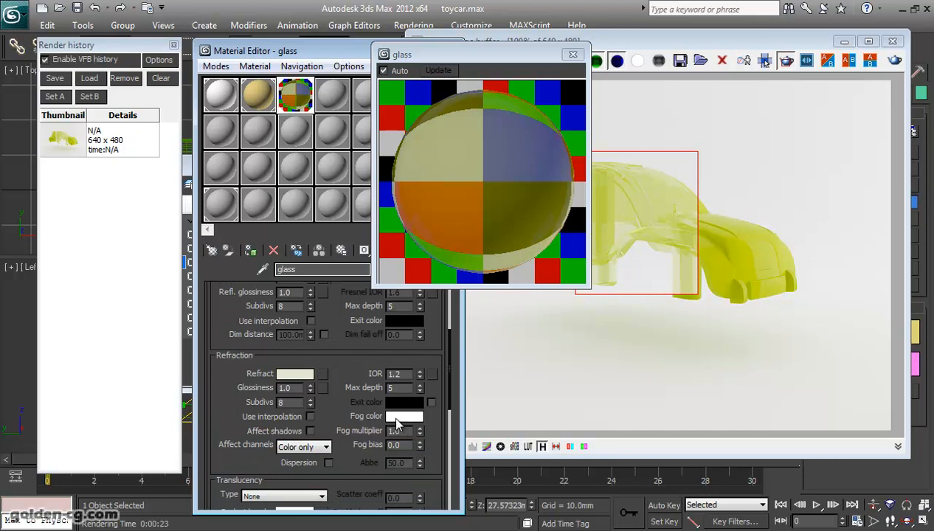
left_click(397, 417)
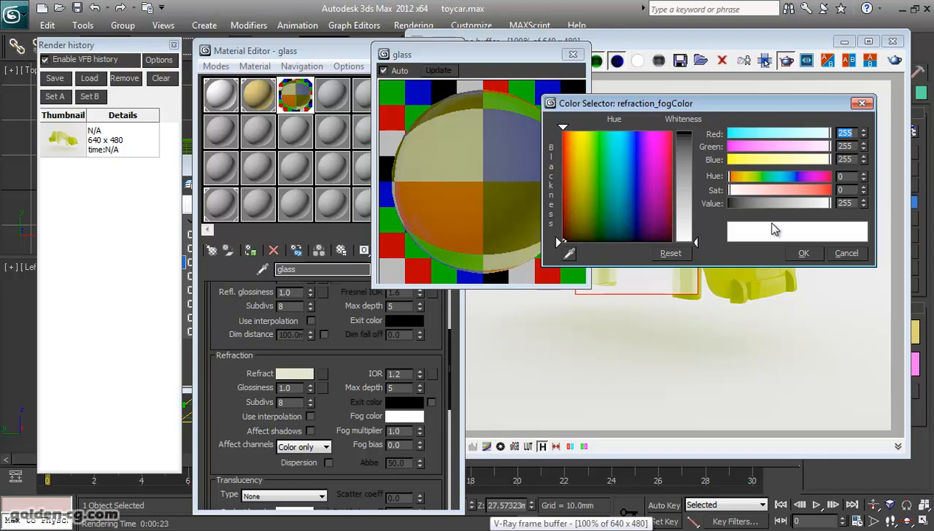
type("230")
key("Tab")
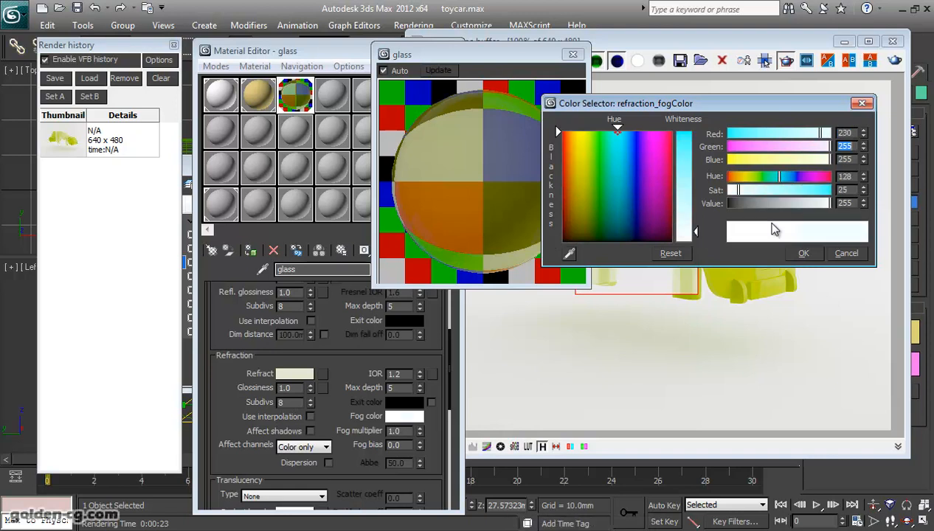
type("240")
key("Tab")
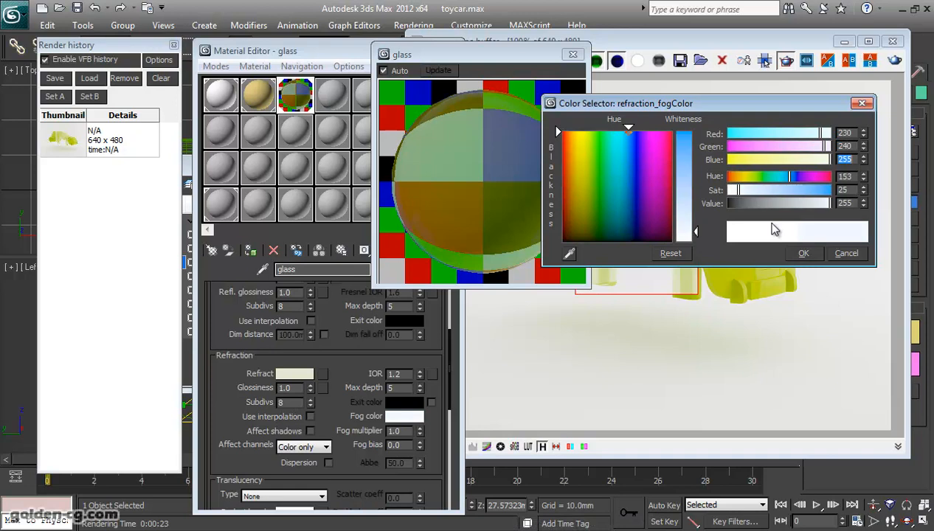
type("210")
key("Return")
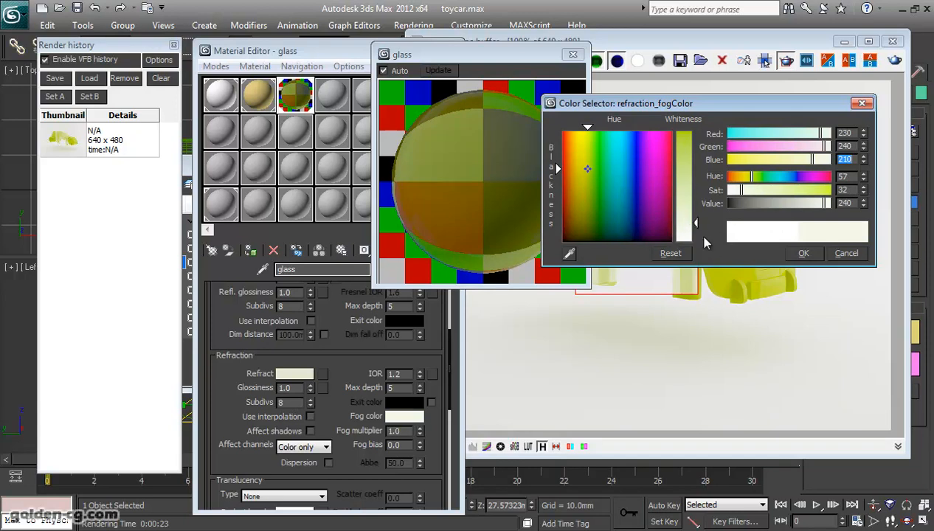
left_click(793, 257)
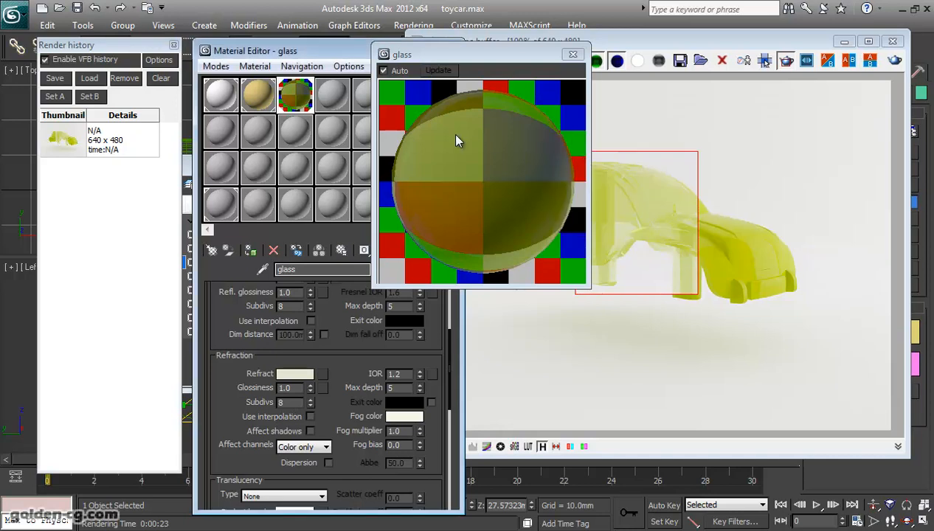
left_click_drag(480, 59, 420, 64)
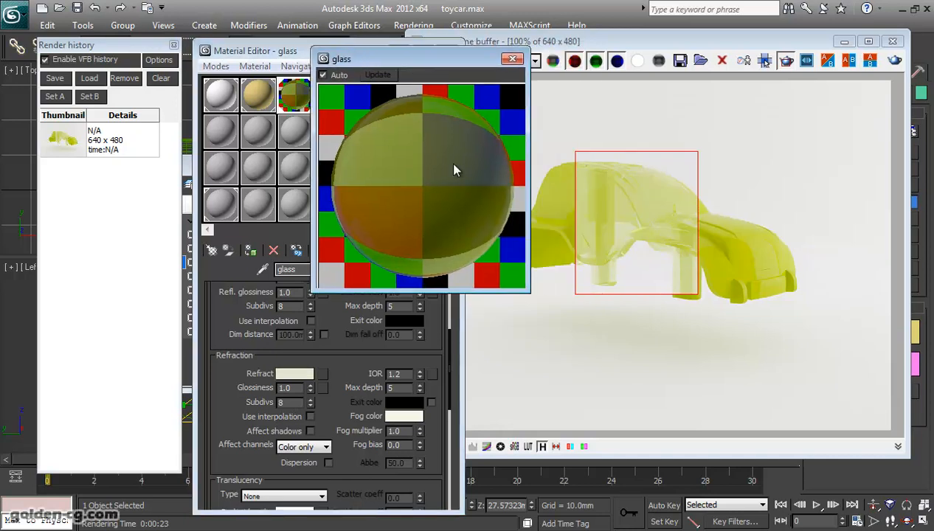
left_click(893, 61)
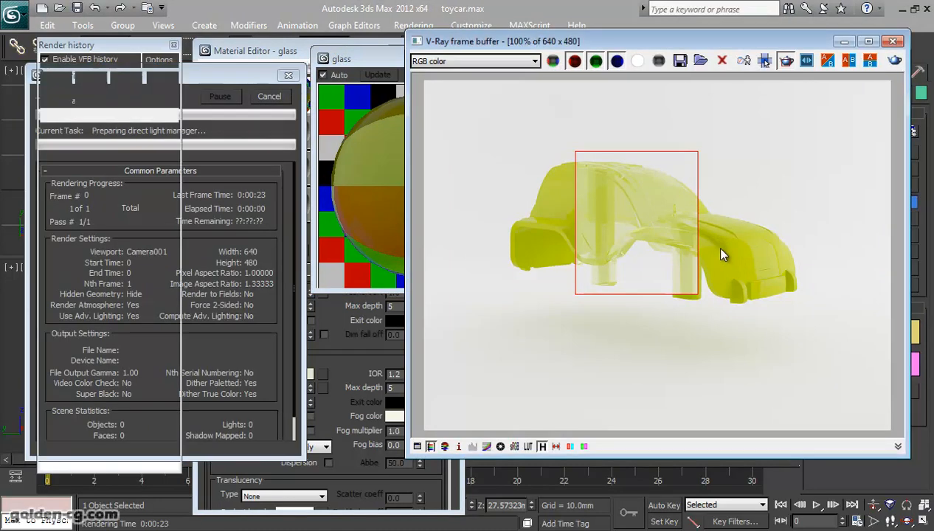
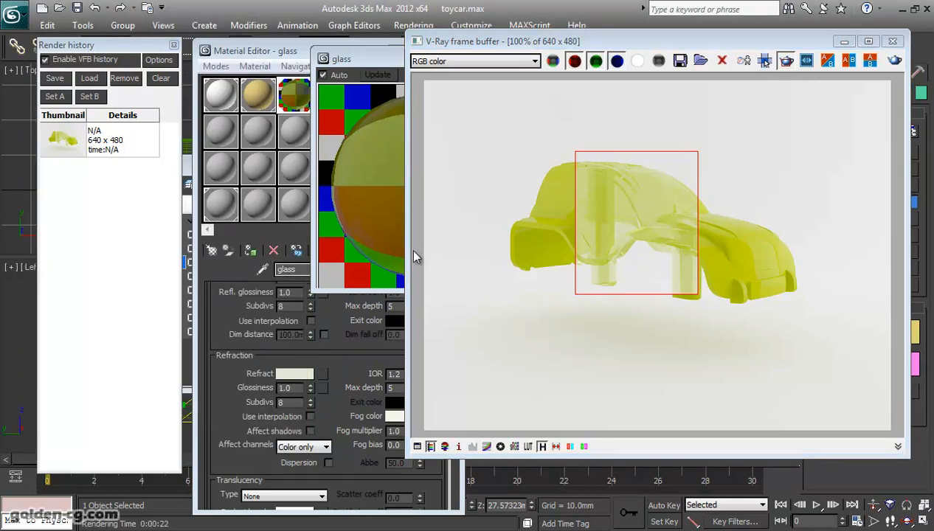
Save the new render to the history, assigning the earlier render as A and the new one as B.
left_click(69, 134)
left_click(58, 99)
left_click(55, 78)
left_click(107, 143)
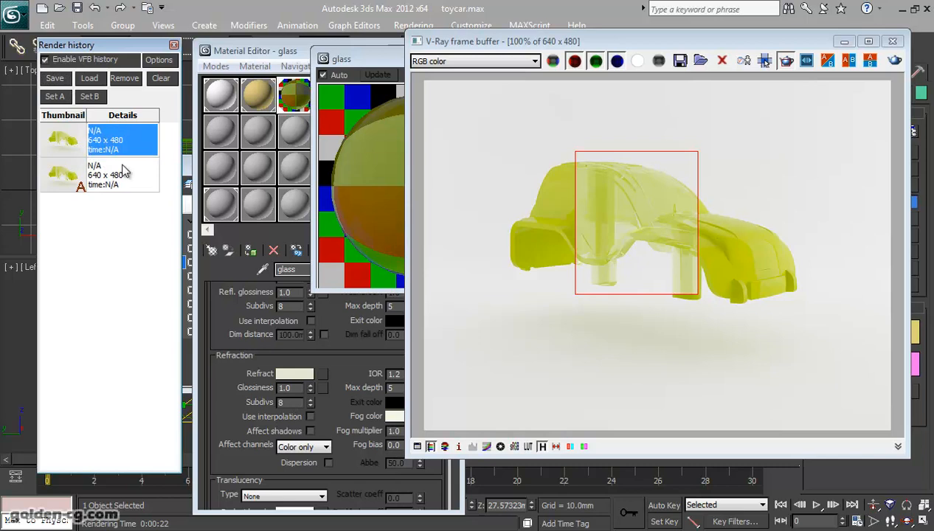
left_click(89, 97)
Compare renders A and B by moving the divider across the car body and examining the tinted glass closely.
left_click_drag(660, 83, 677, 94)
scroll(631, 187, "up", 3)
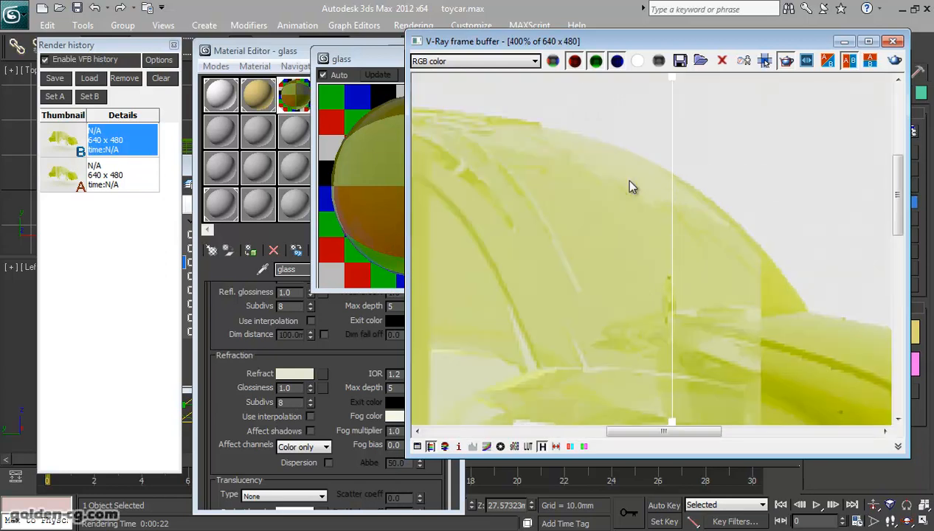
scroll(629, 185, "down", 1)
middle_click_drag(619, 189, 639, 190)
left_click_drag(673, 89, 609, 83)
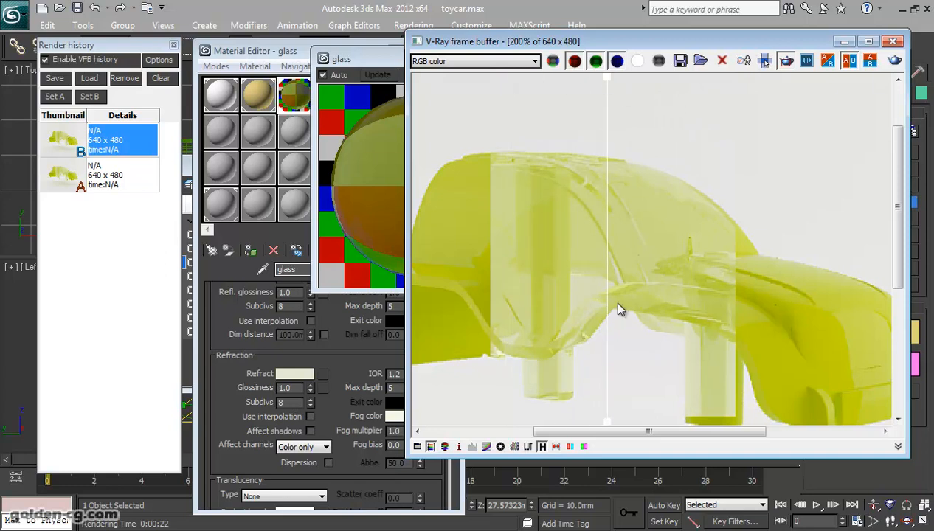
scroll(620, 310, "down", 1)
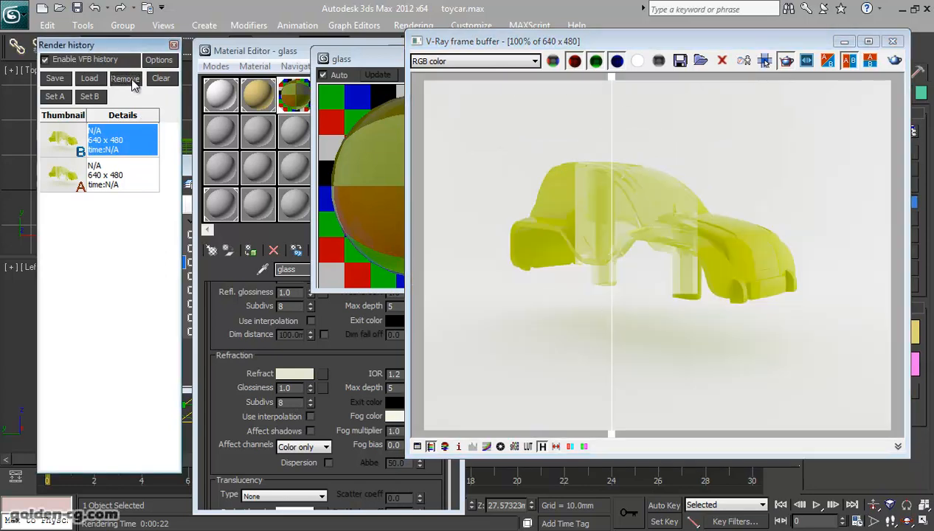
Clear the render history and close the frame buffer and the enlarged glass sample preview.
left_click(161, 78)
left_click(499, 322)
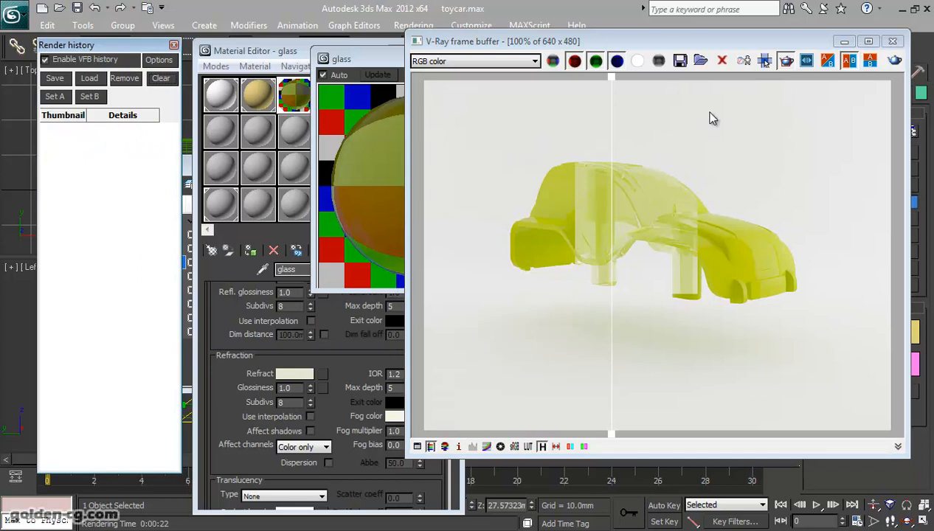
left_click_drag(767, 41, 542, 41)
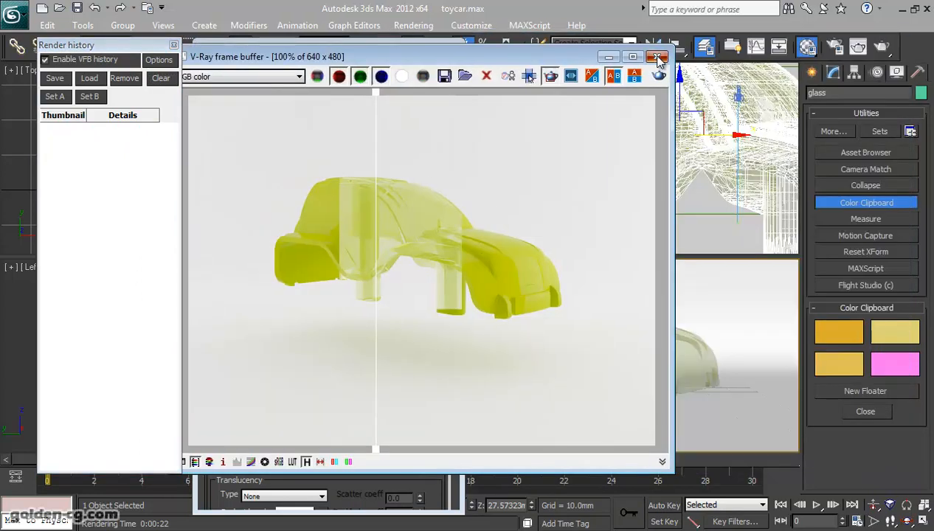
left_click(667, 42)
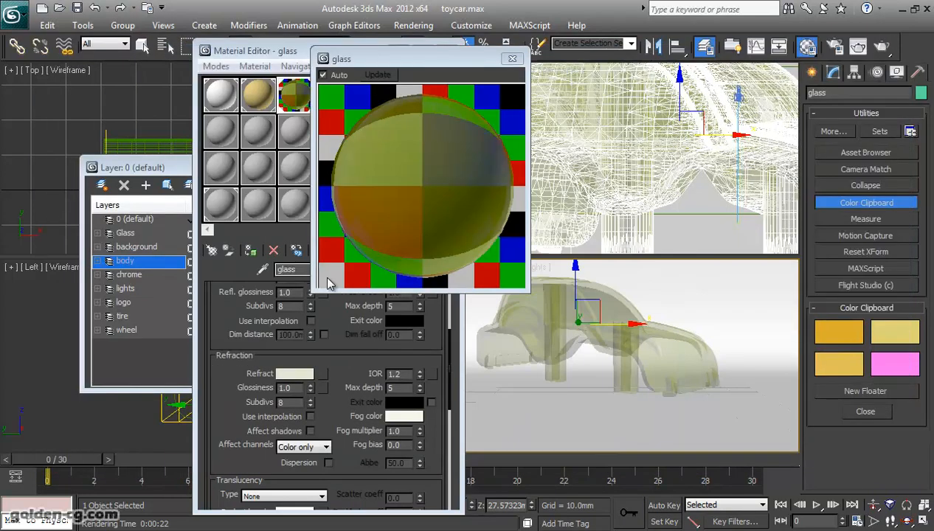
left_click(513, 59)
scroll(360, 301, "up", 5)
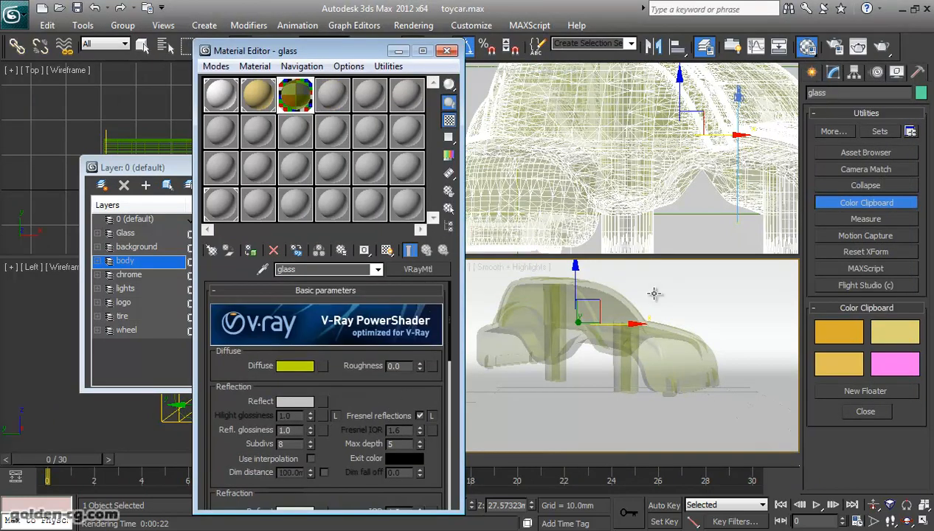
Reopen the V-Ray frame buffer and render the last view again.
right_click(589, 319)
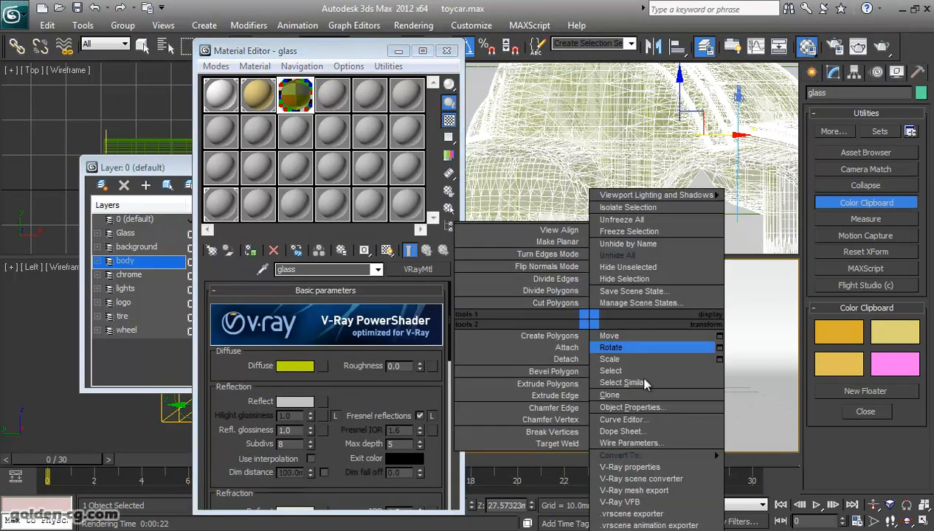
left_click(650, 504)
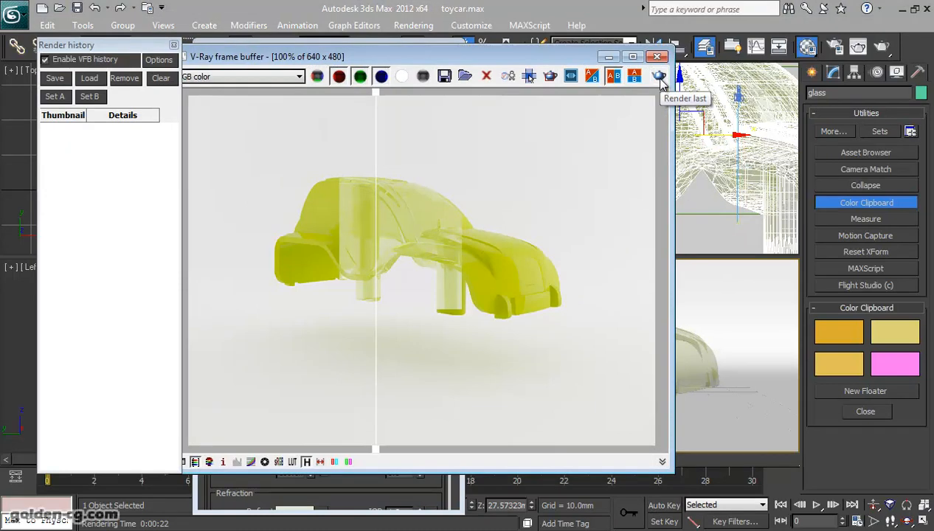
left_click(660, 79)
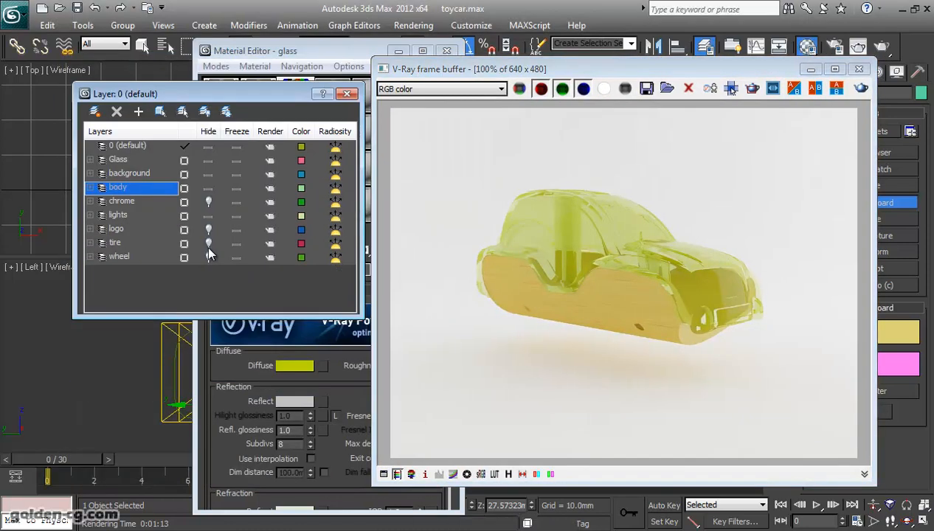
Unhide the wheel layer and clear the frame buffer away from the camera viewport.
left_click(211, 257)
left_click_drag(695, 65, 402, 59)
left_click(632, 378)
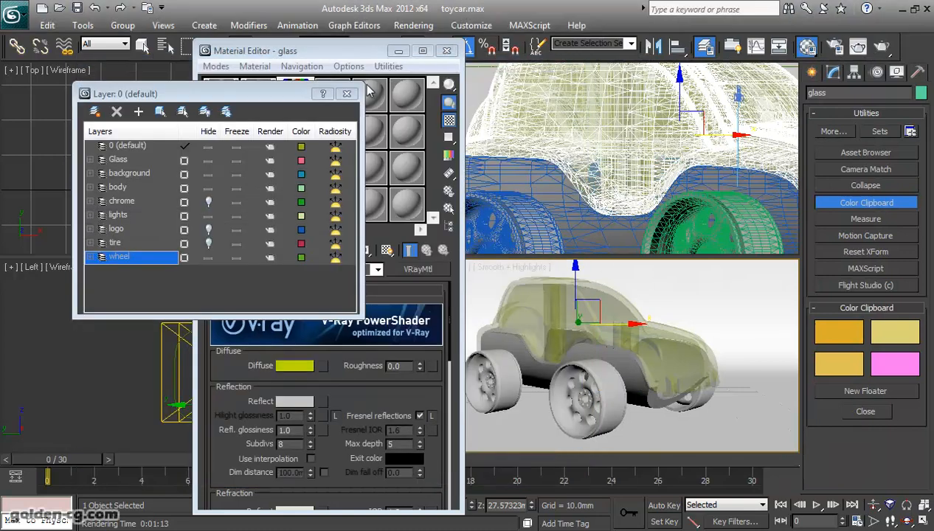
Turn the fourth sample slot's material into a VRayMtl and name it Wheel.
left_click(331, 98)
left_click(331, 99)
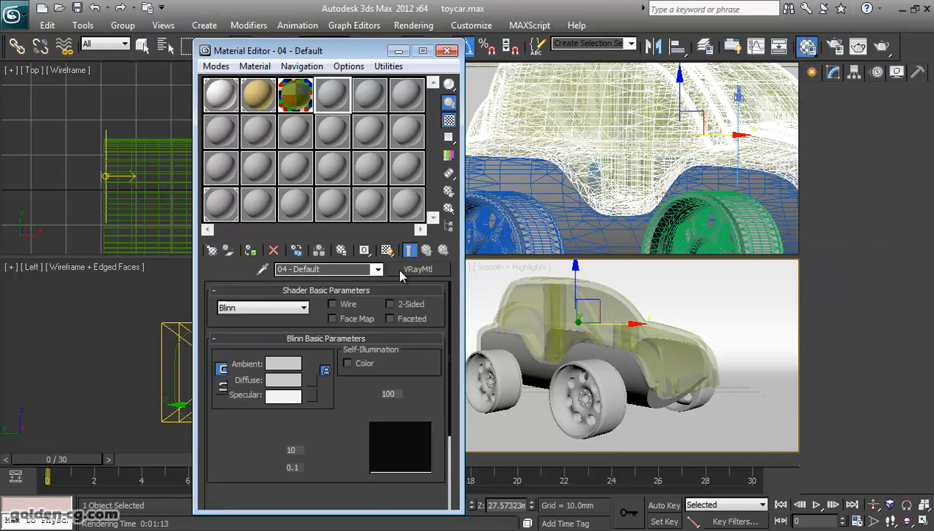
left_click(398, 269)
double_click(394, 365)
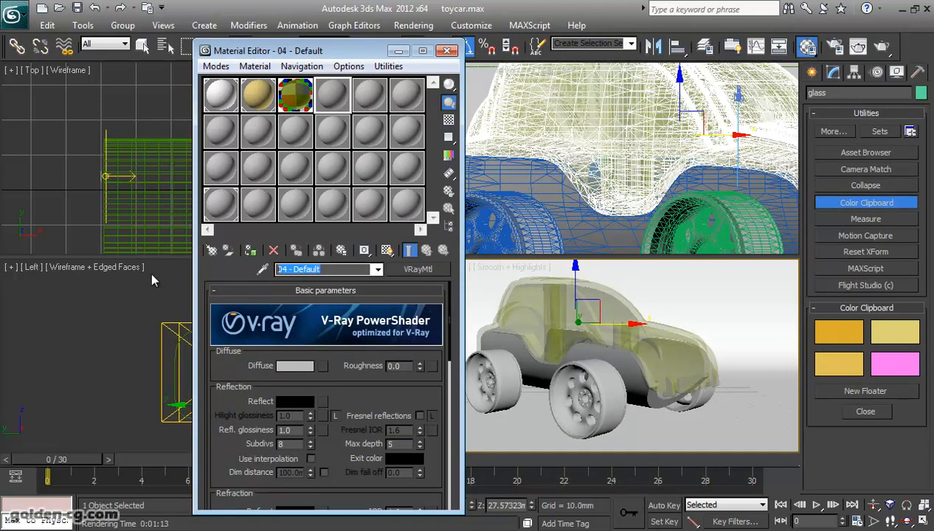
type("Wheel")
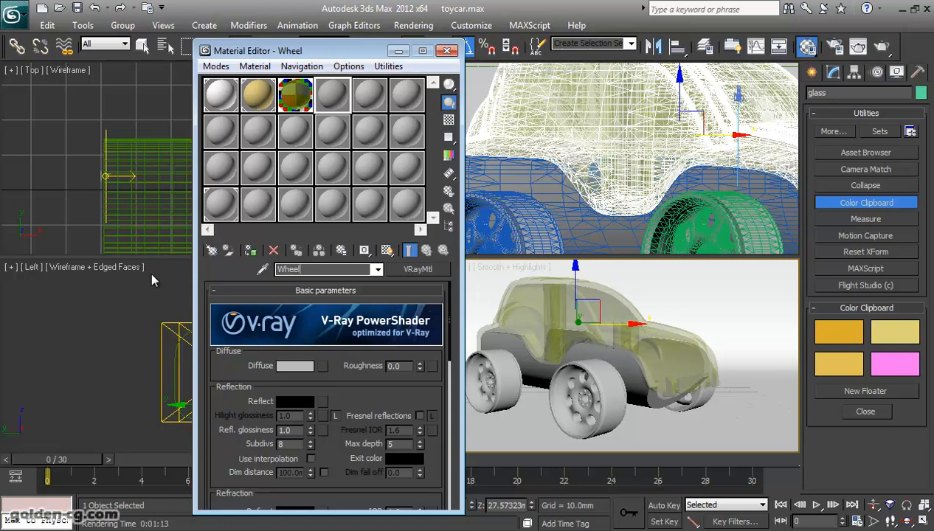
Select all objects on the wheel layer and assign the Wheel material to them.
left_click(702, 47)
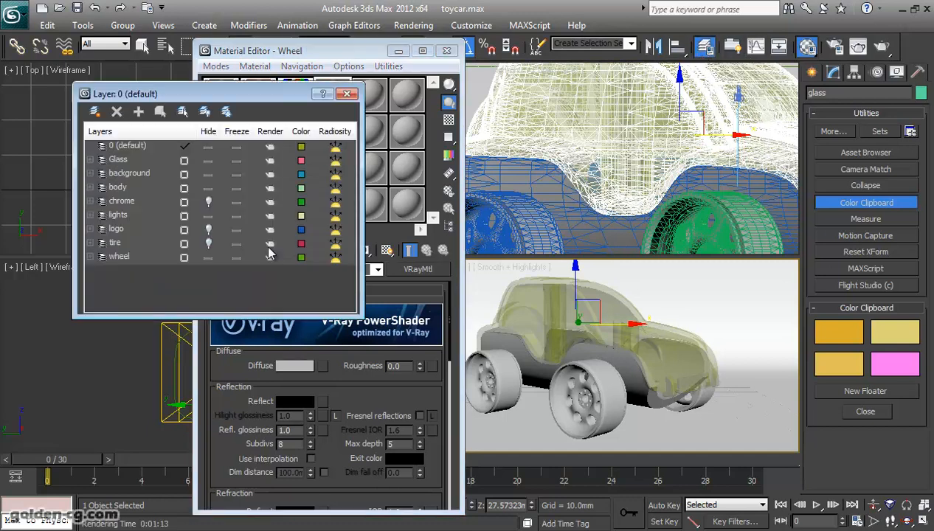
right_click(119, 258)
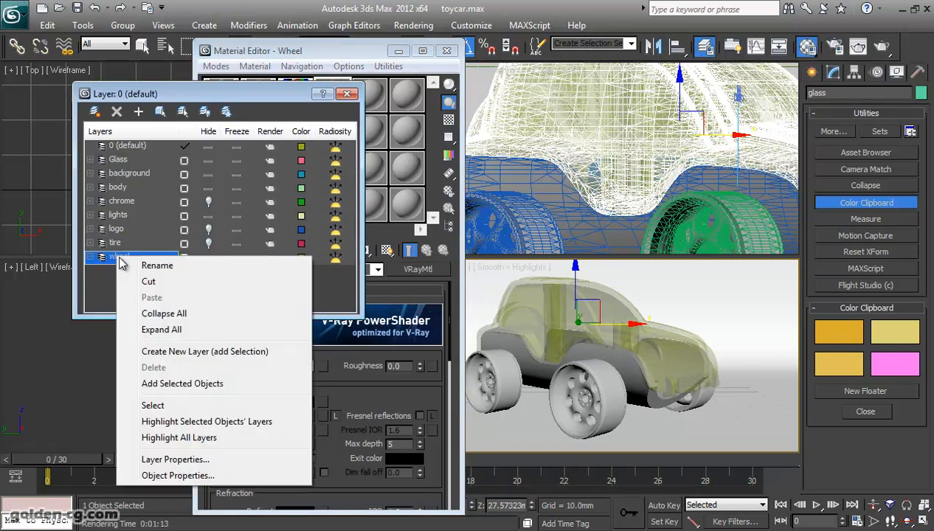
left_click(183, 407)
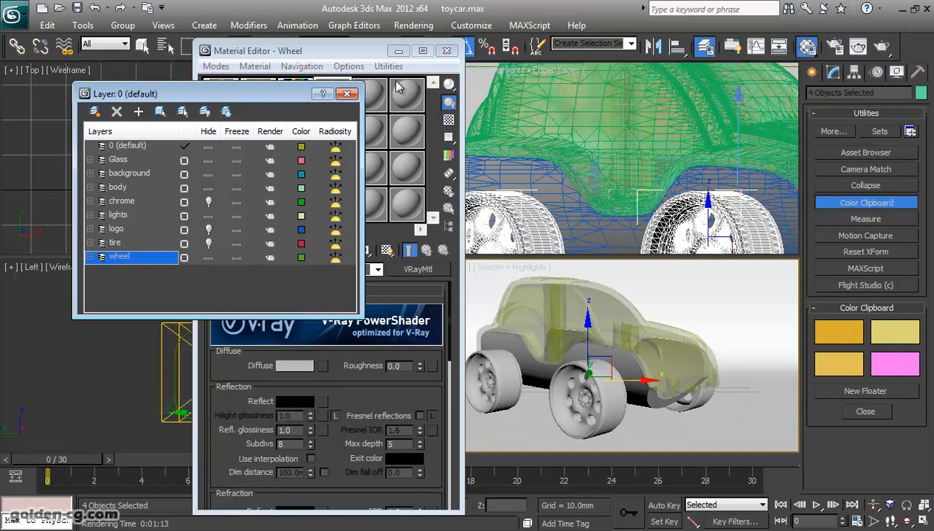
left_click(346, 93)
left_click(250, 250)
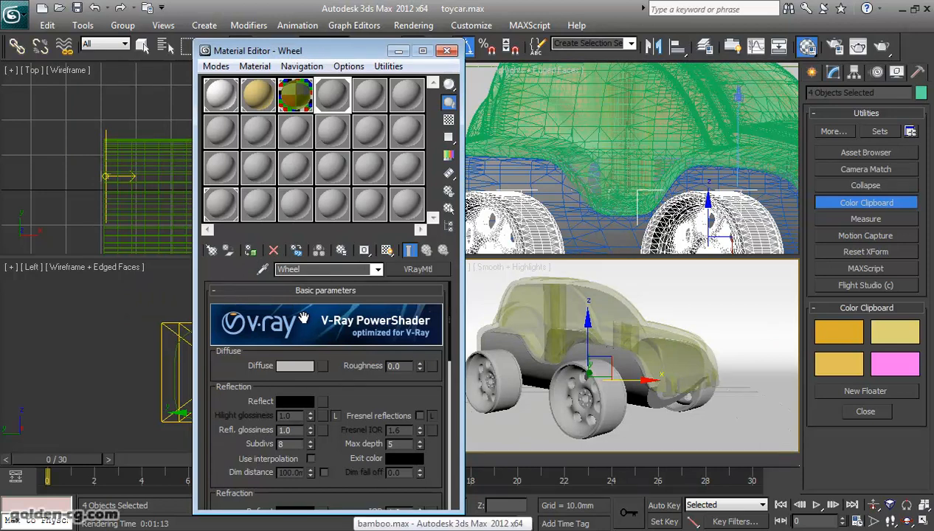
Set the Wheel material's diffuse colour to a near-white with RGB 253.
left_click(300, 365)
left_click_drag(691, 174, 694, 242)
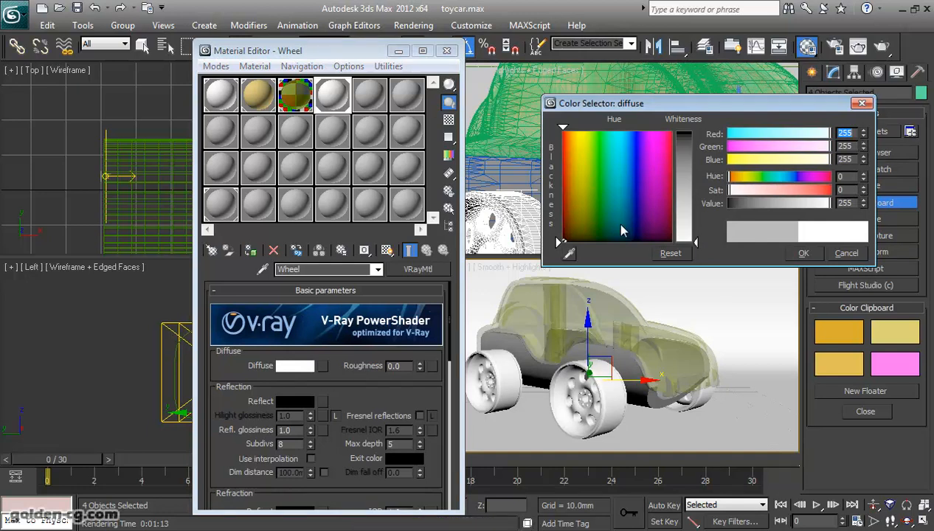
left_click(863, 207)
left_click(862, 206)
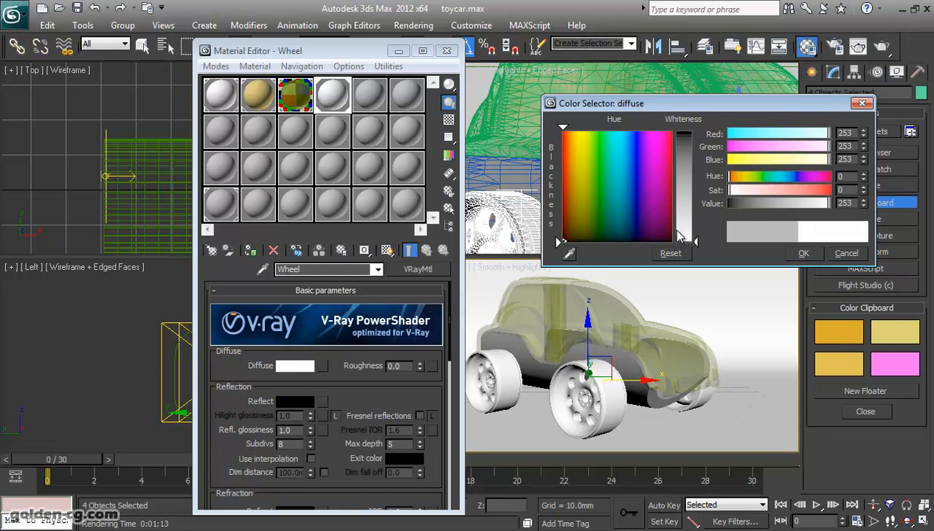
left_click(802, 257)
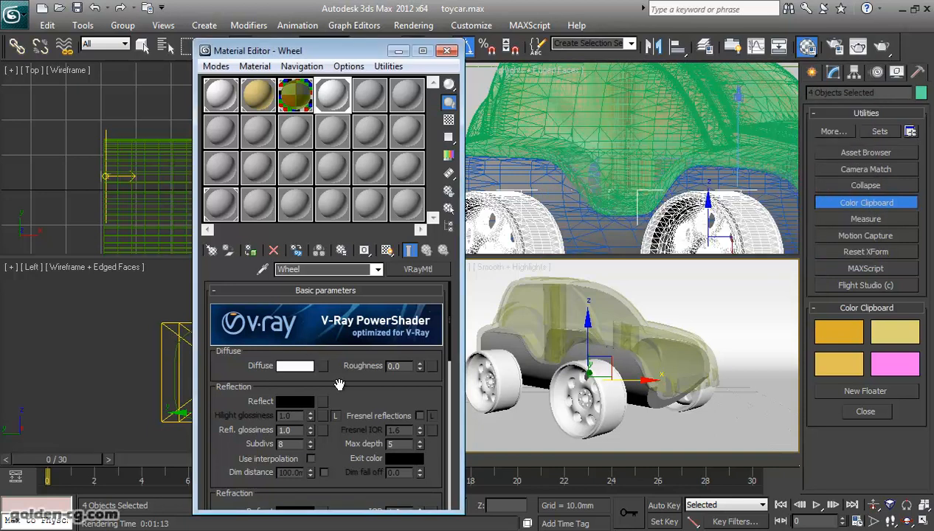
Set the Wheel material's reflection colour to a dark grey with red, green and blue at 20.
left_click_drag(339, 390, 340, 354)
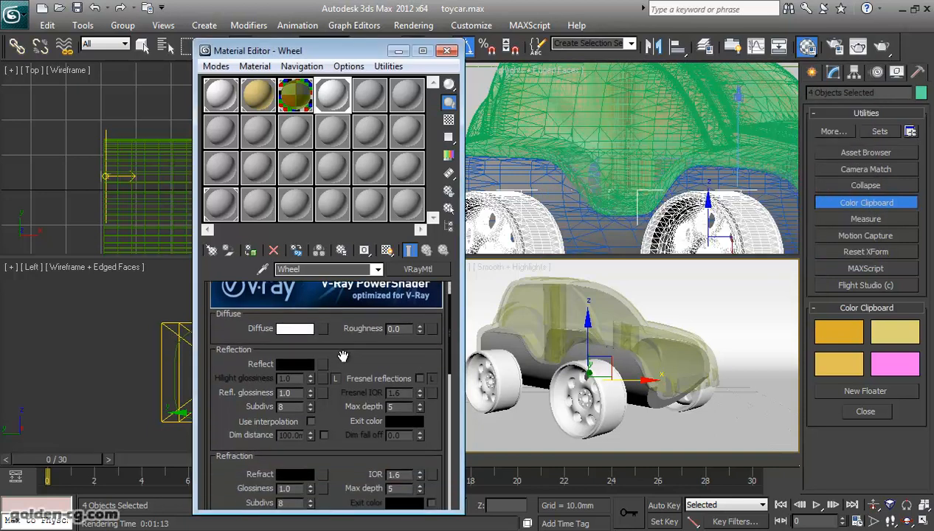
left_click(281, 360)
left_click_drag(682, 185, 683, 248)
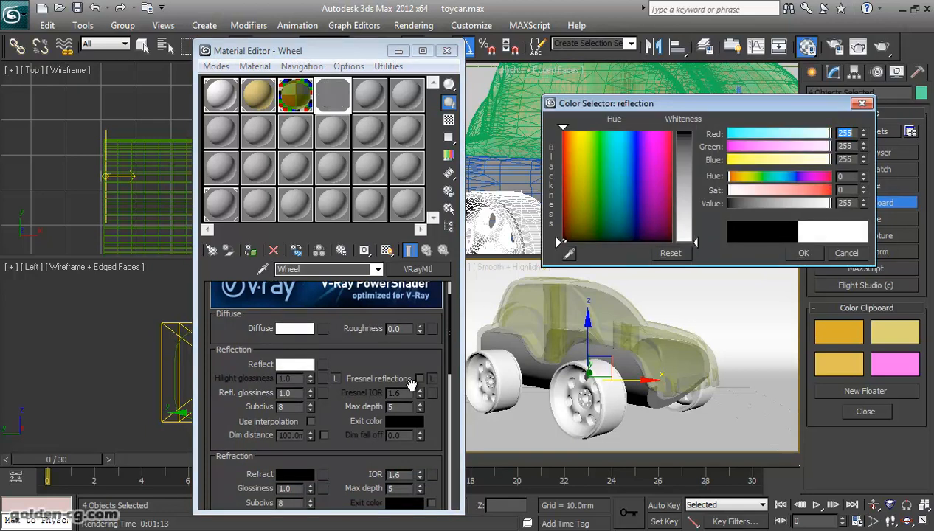
left_click_drag(691, 242, 701, 160)
type("20")
key("Return")
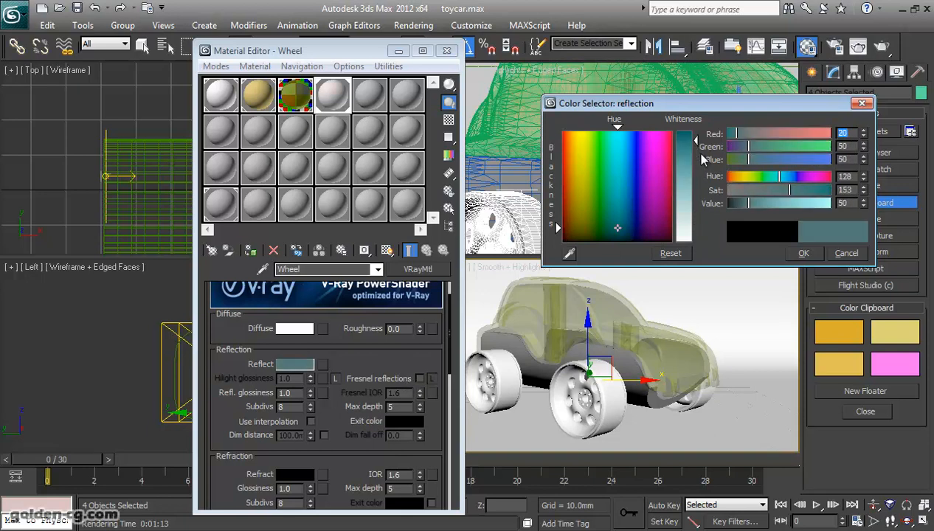
right_click(864, 135)
right_click(864, 148)
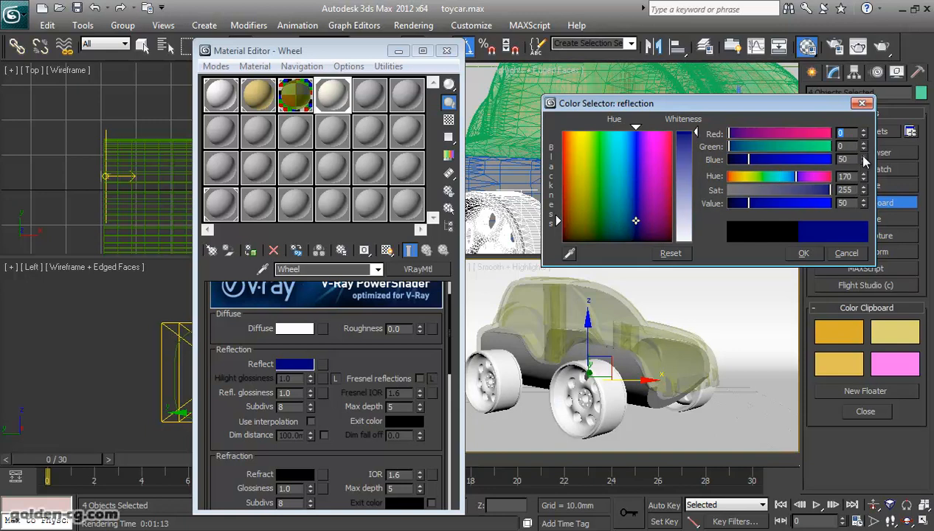
right_click(864, 160)
type("20")
key("Return")
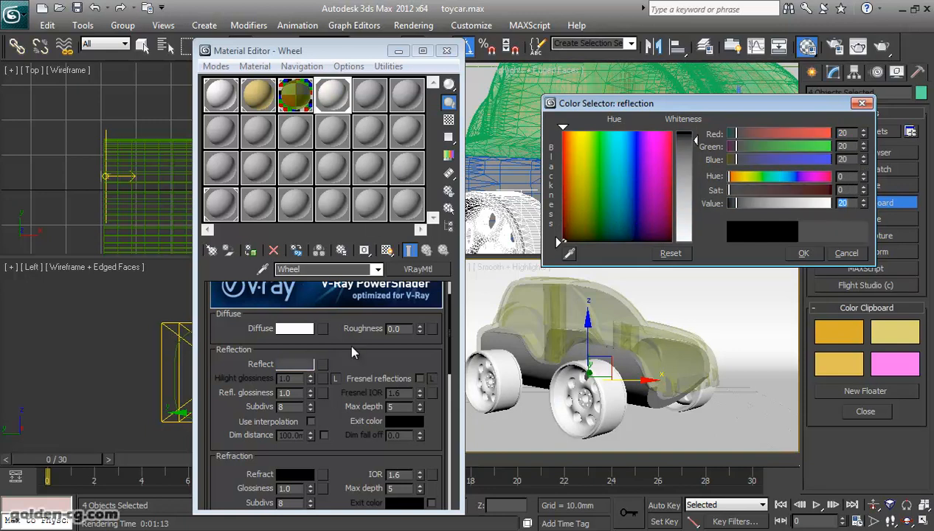
key("Tab")
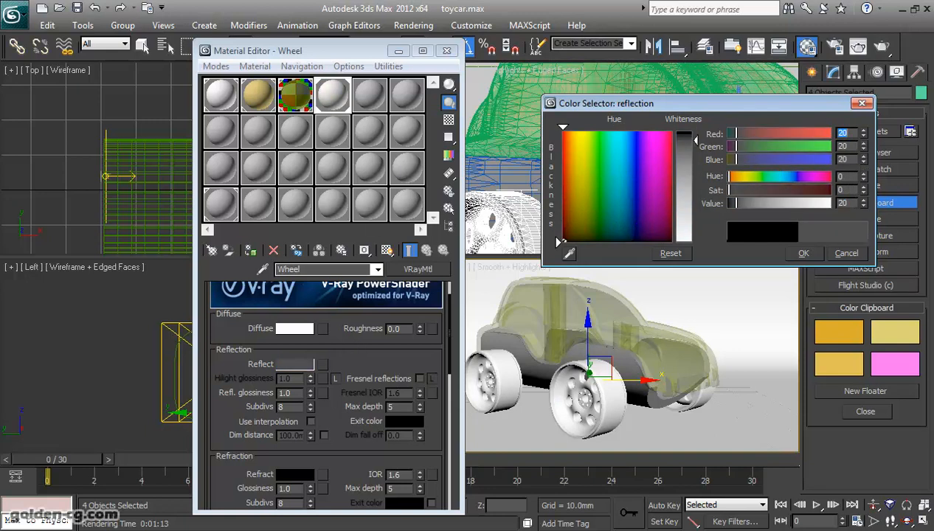
left_click(801, 253)
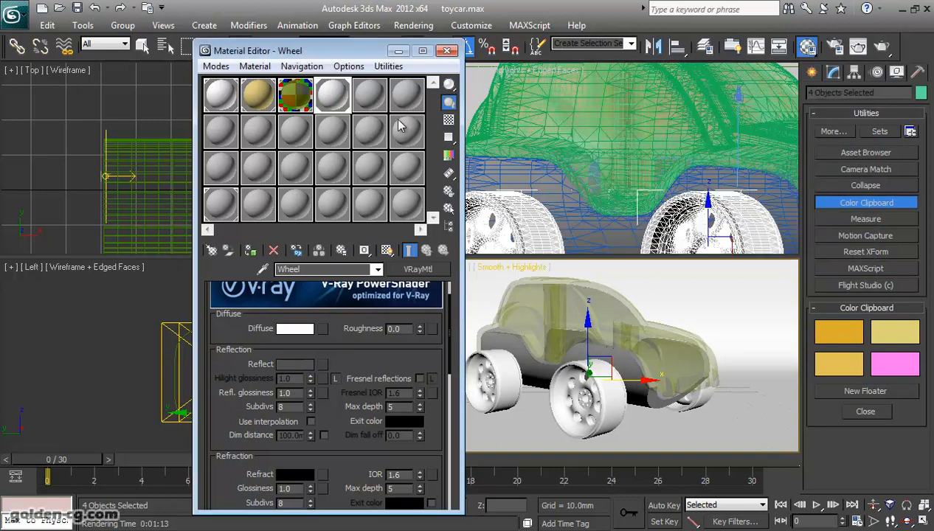
Show the Wheel sample in an enlarged preview with the checkered background and set its reflection glossiness to 0.7.
double_click(336, 103)
left_click_drag(436, 61, 590, 82)
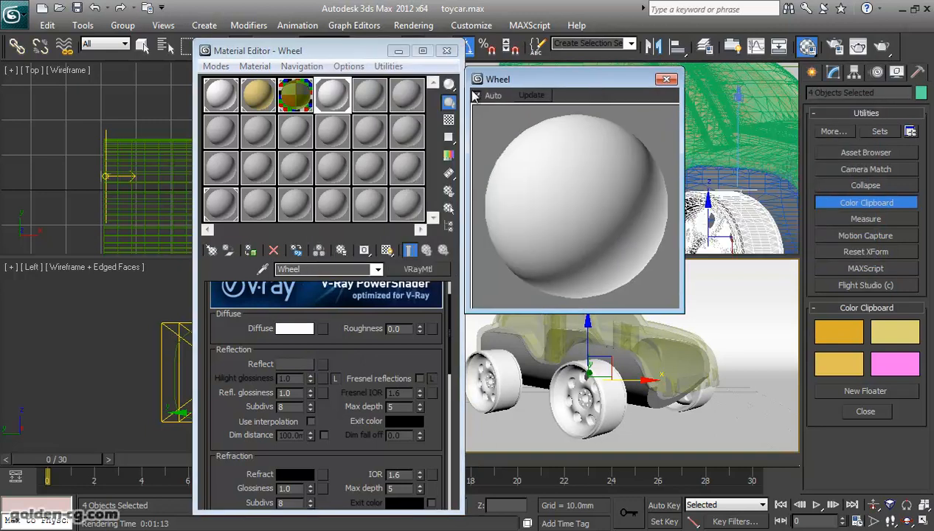
left_click(448, 121)
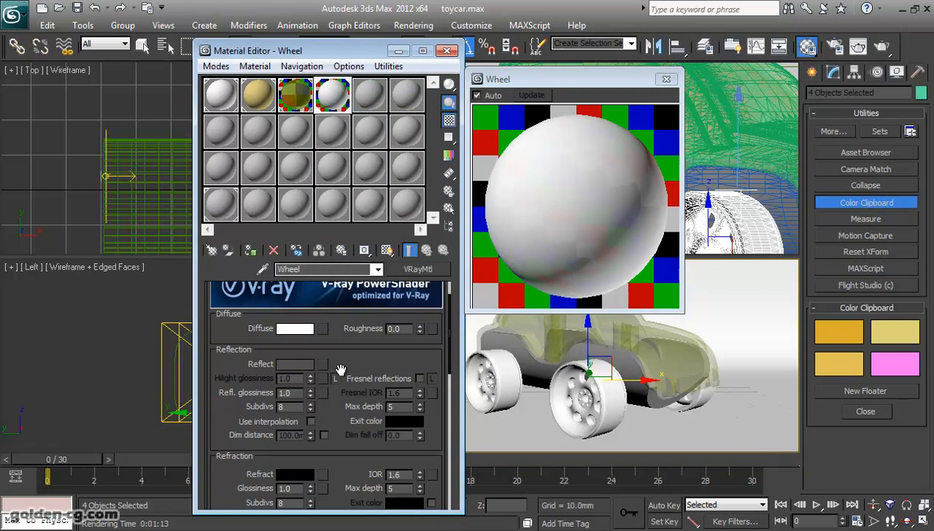
left_click_drag(363, 367, 343, 364)
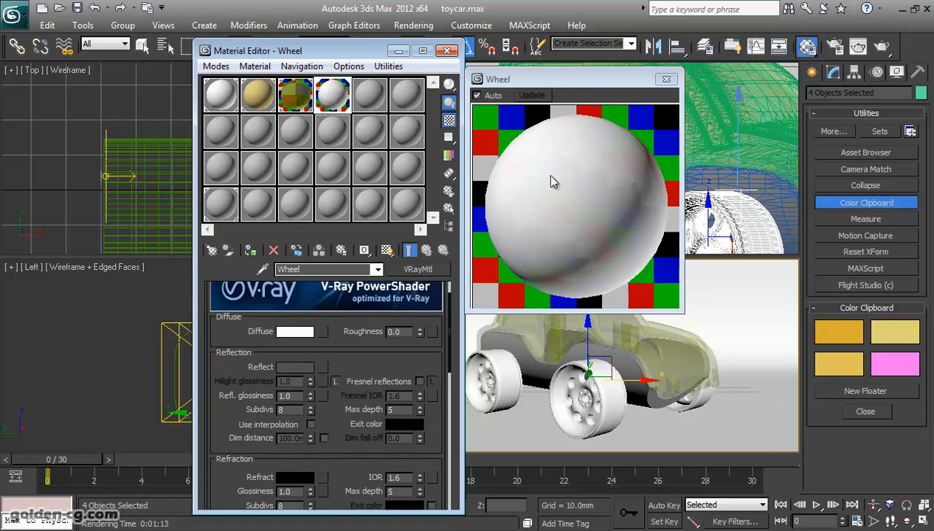
left_click_drag(299, 399, 263, 395)
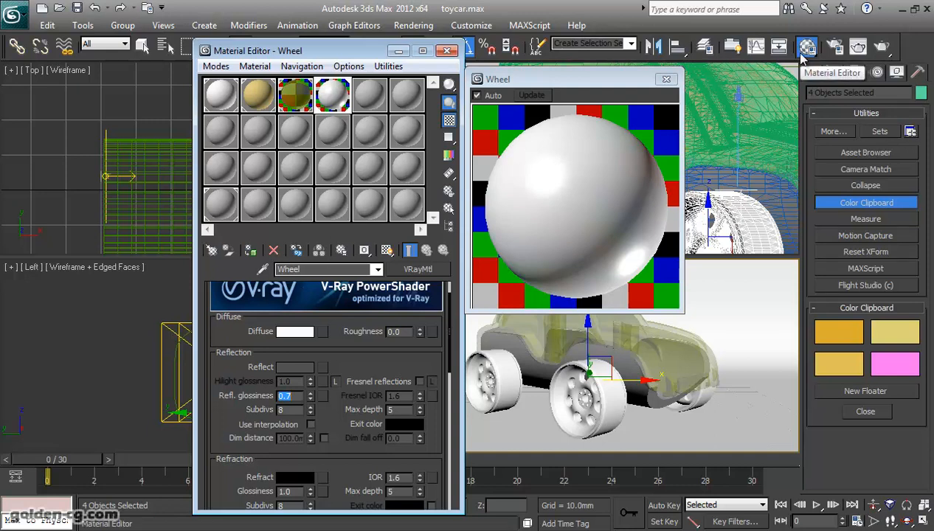
Render the camera view to check the wheels, then select the fifth sample slot and close the enlarged Wheel preview.
left_click(882, 48)
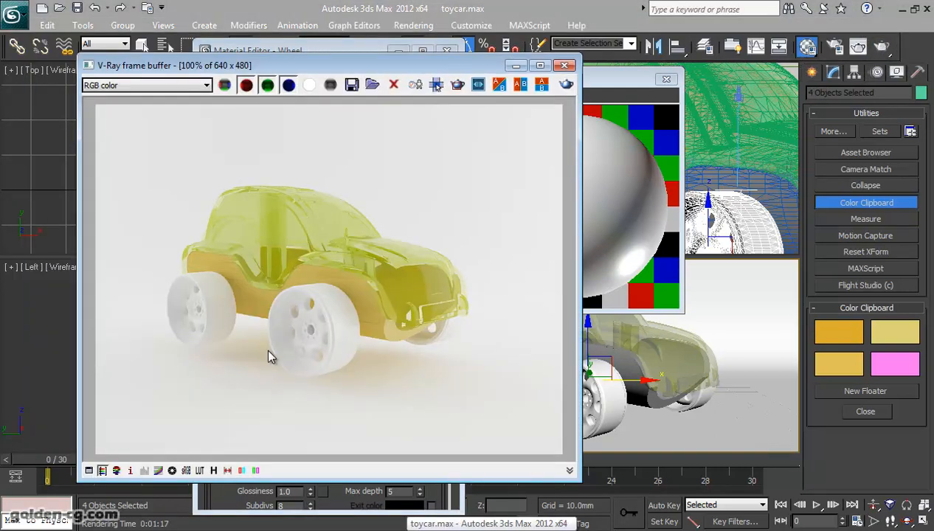
left_click_drag(390, 68, 635, 67)
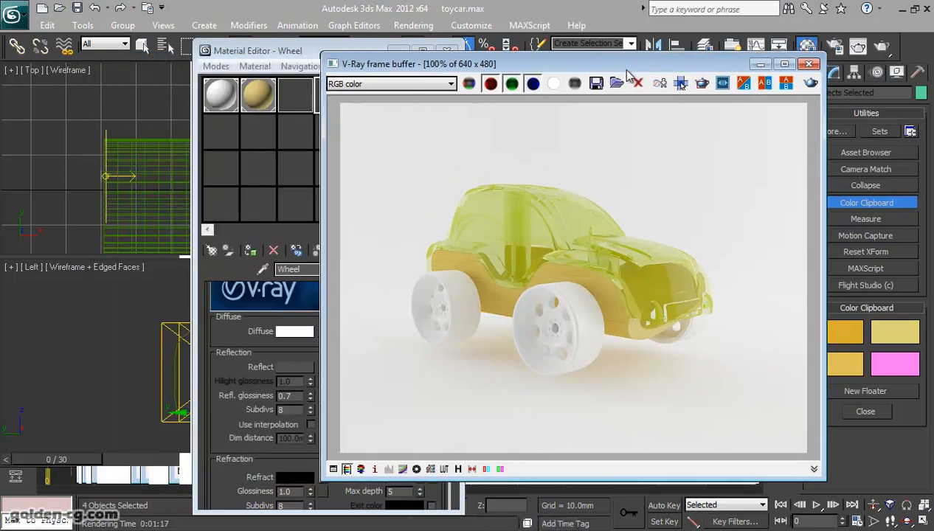
left_click_drag(463, 62, 603, 70)
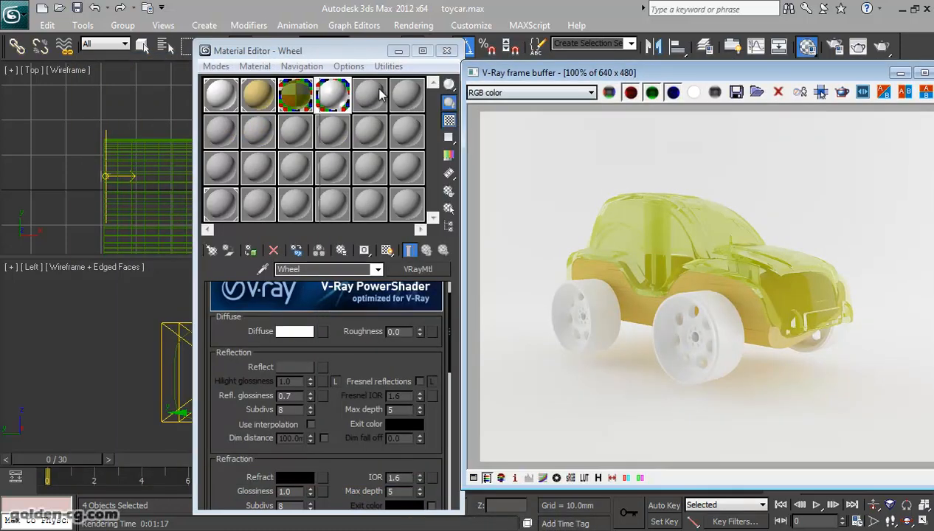
left_click(360, 99)
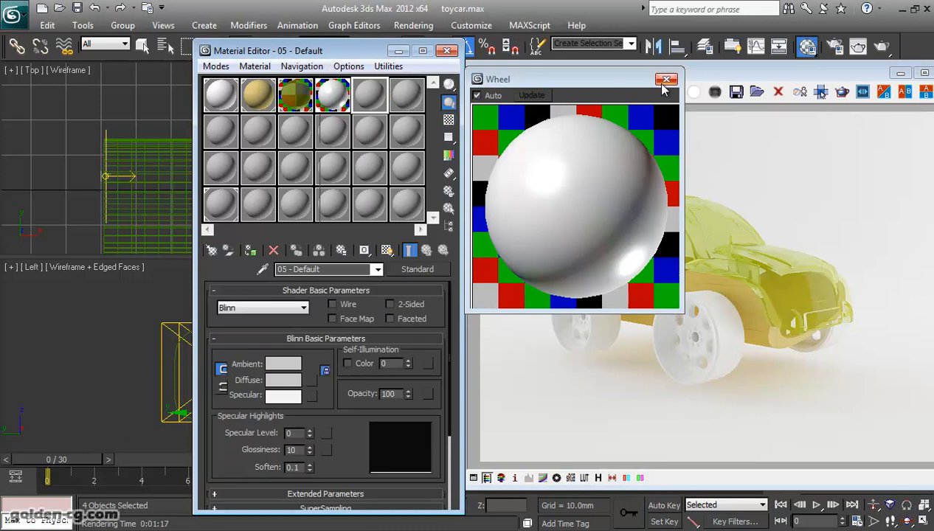
left_click(664, 80)
Unhide the tire layer and clear the frame buffer away from the viewports.
left_click_drag(759, 72, 397, 85)
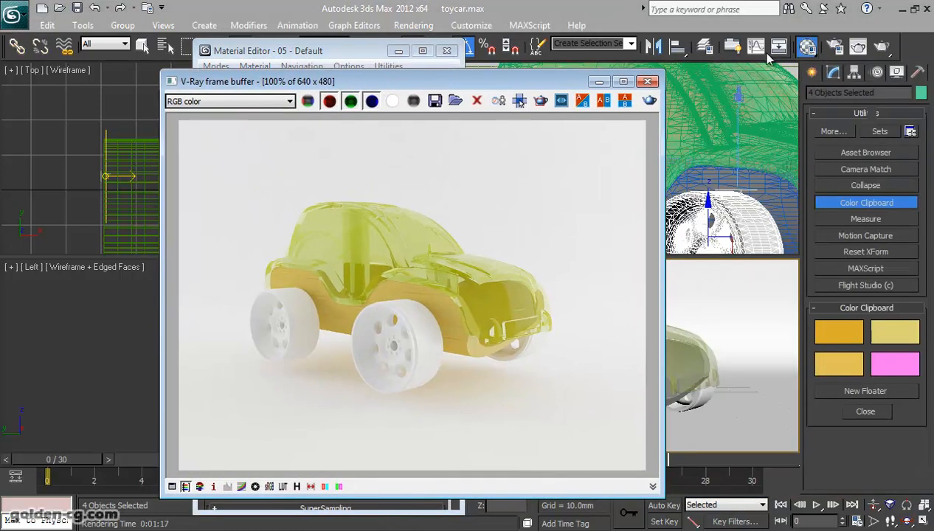
left_click(704, 46)
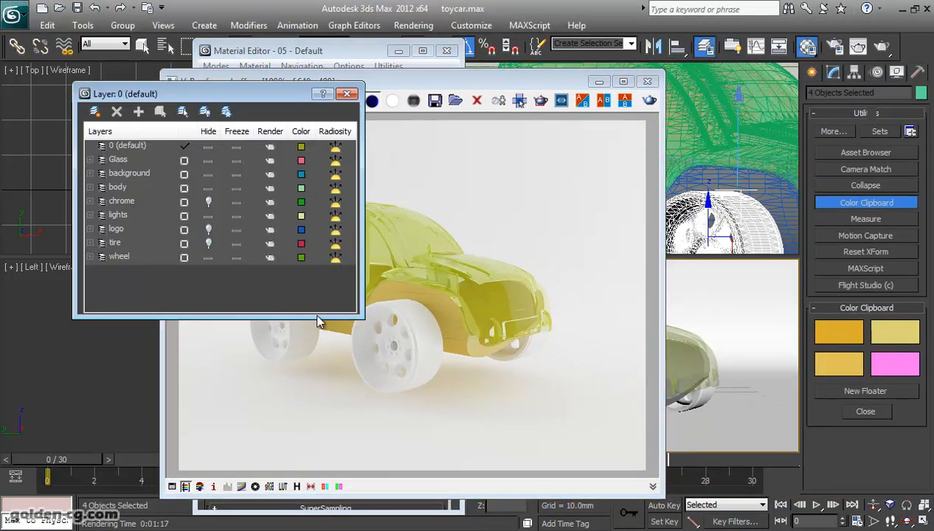
left_click(211, 242)
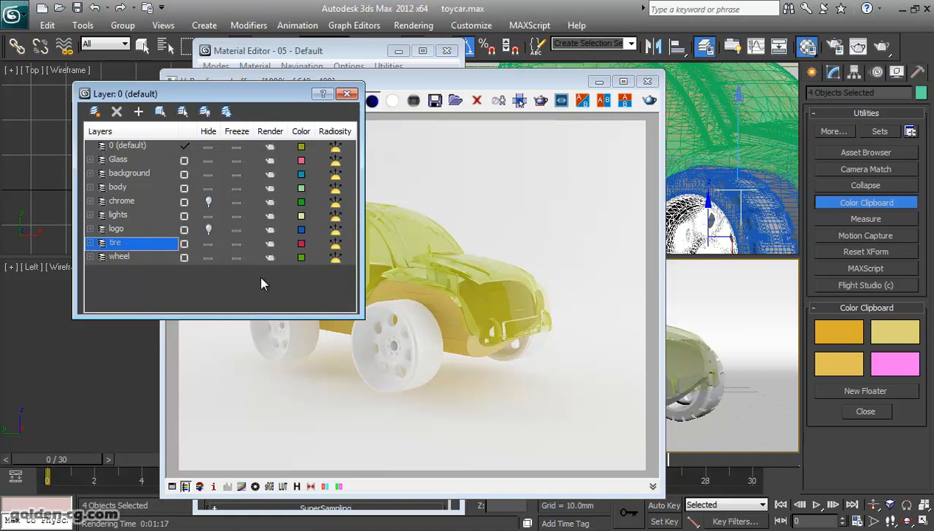
left_click(346, 94)
left_click_drag(609, 86, 606, 108)
left_click(598, 103)
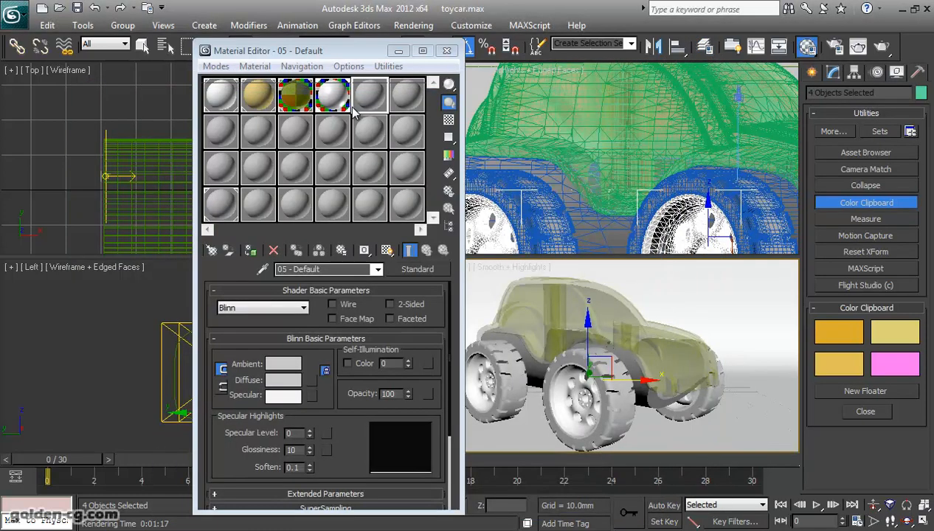
Turn the fifth sample slot's material into a VRayMtl and copy the glass material's diffuse colour to it.
left_click(418, 269)
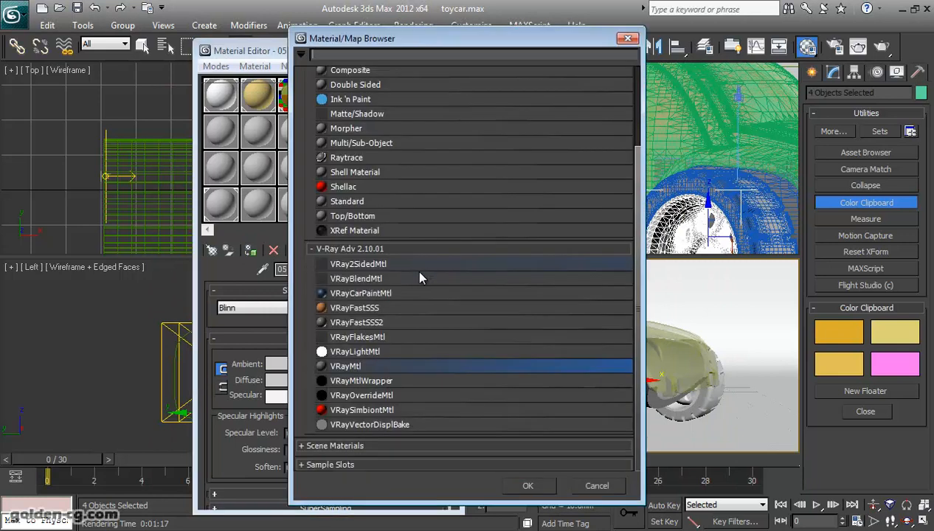
double_click(383, 367)
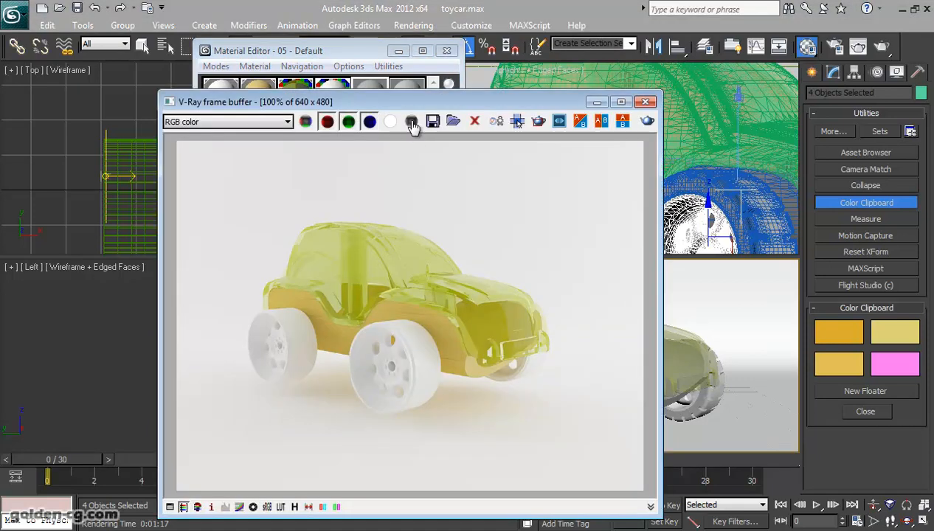
left_click_drag(409, 104, 616, 127)
left_click(295, 95)
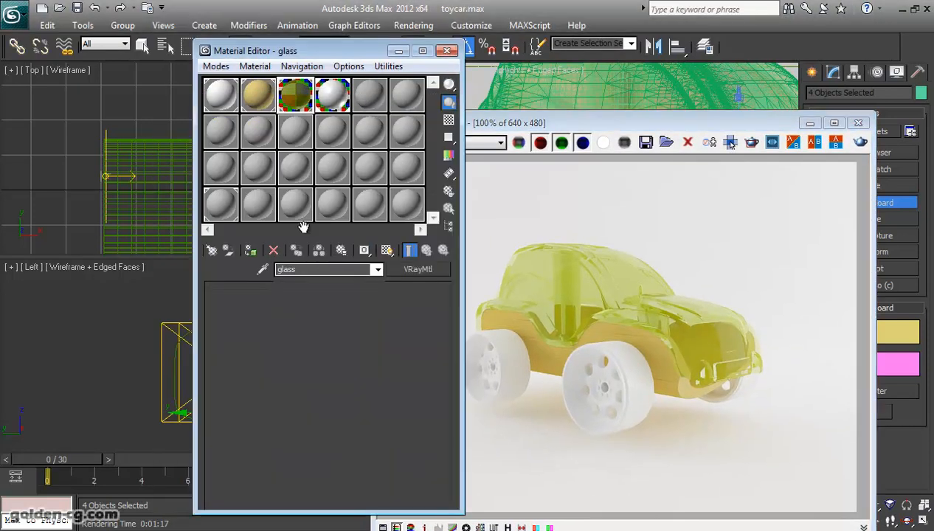
right_click(310, 369)
left_click(321, 376)
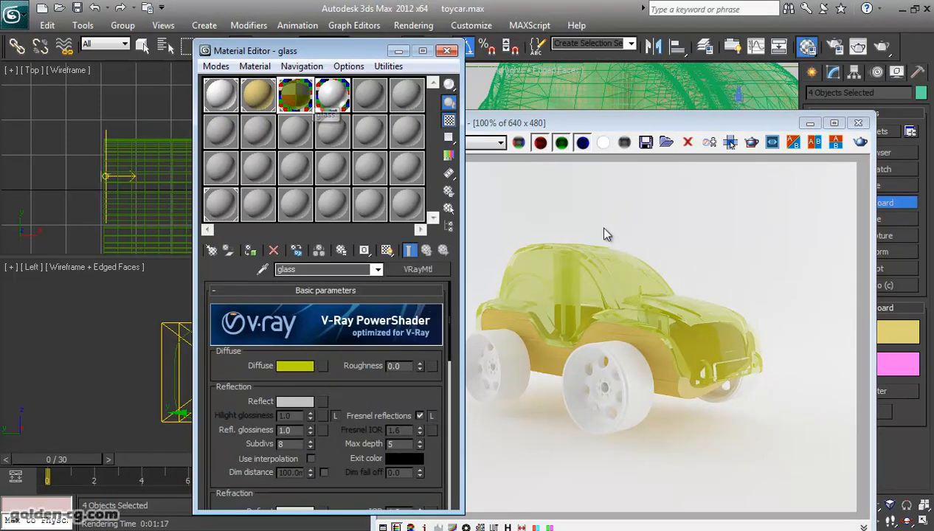
left_click(368, 94)
right_click(293, 369)
left_click(325, 390)
Set the fifth material's reflection colour to value 10 and show its enlarged preview with the checkered background.
scroll(332, 375, "down", 1)
left_click(302, 378)
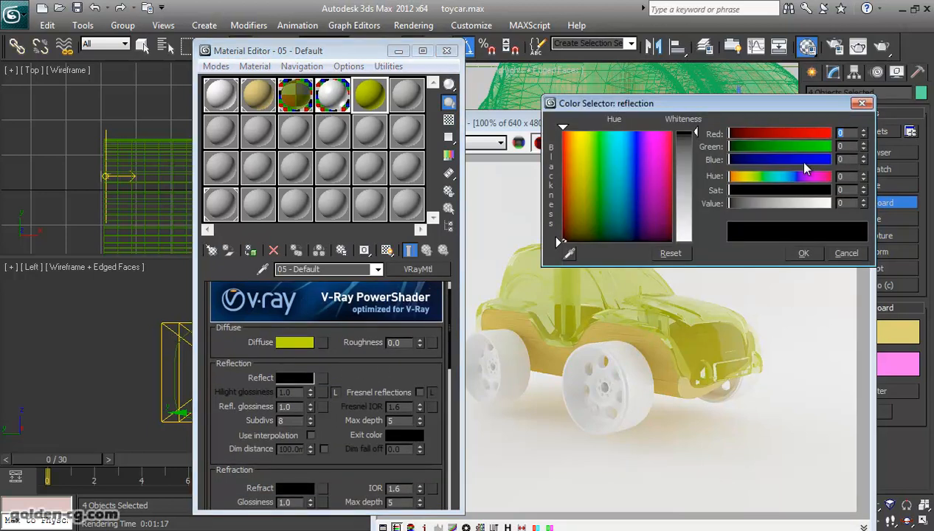
type("10")
key("Return")
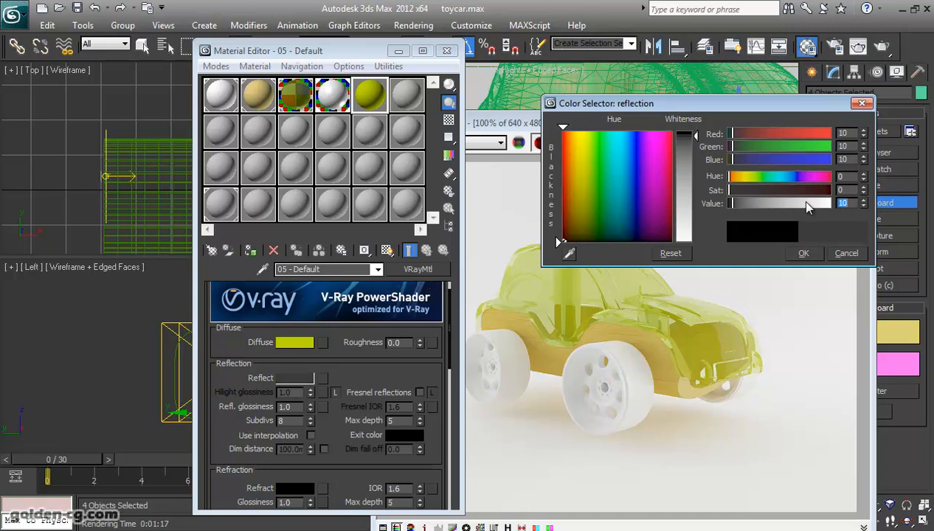
double_click(371, 96)
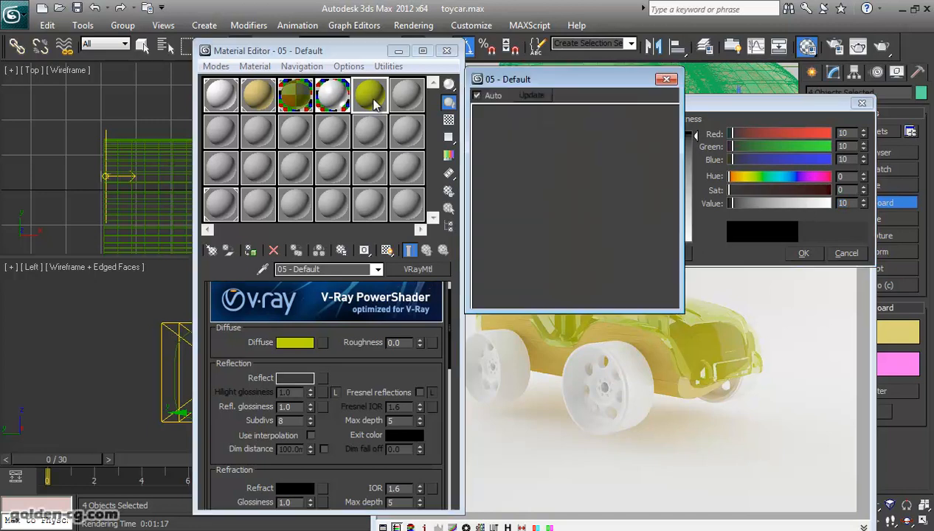
left_click_drag(562, 79, 659, 120)
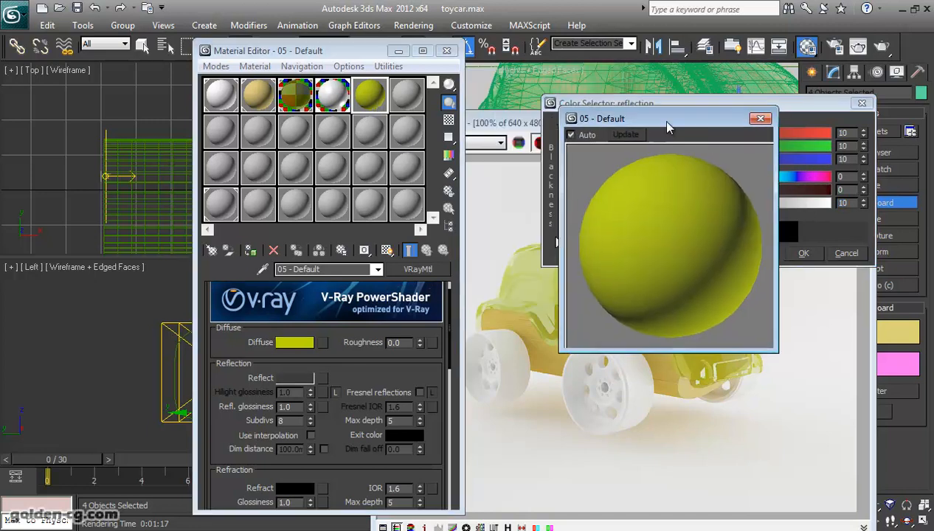
left_click(448, 120)
left_click(803, 253)
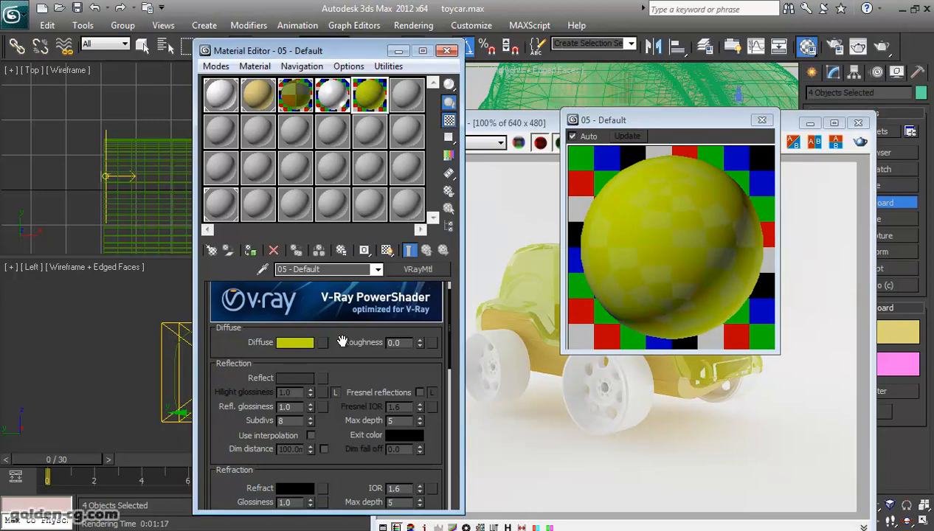
Set the fifth material's reflection glossiness to 0.7 and review its remaining parameters.
double_click(288, 406)
type(".7")
key("Return")
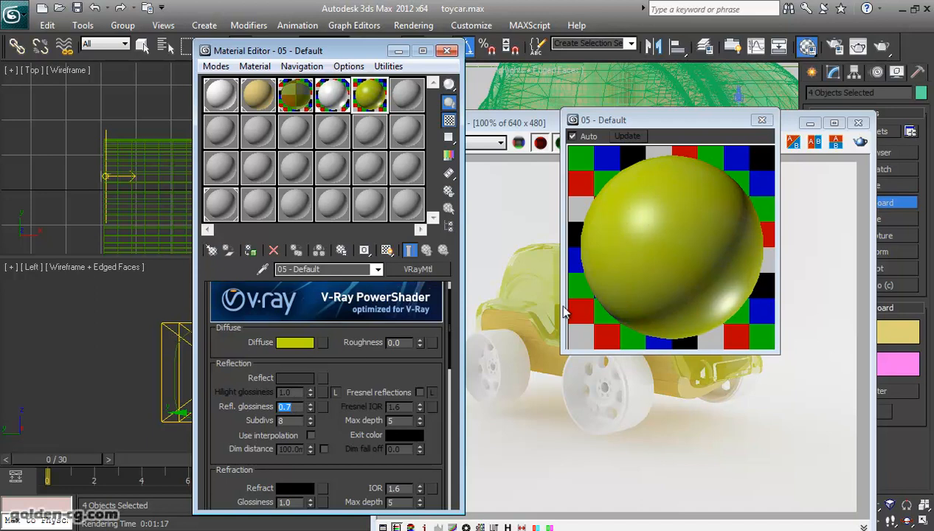
scroll(353, 360, "down", 5)
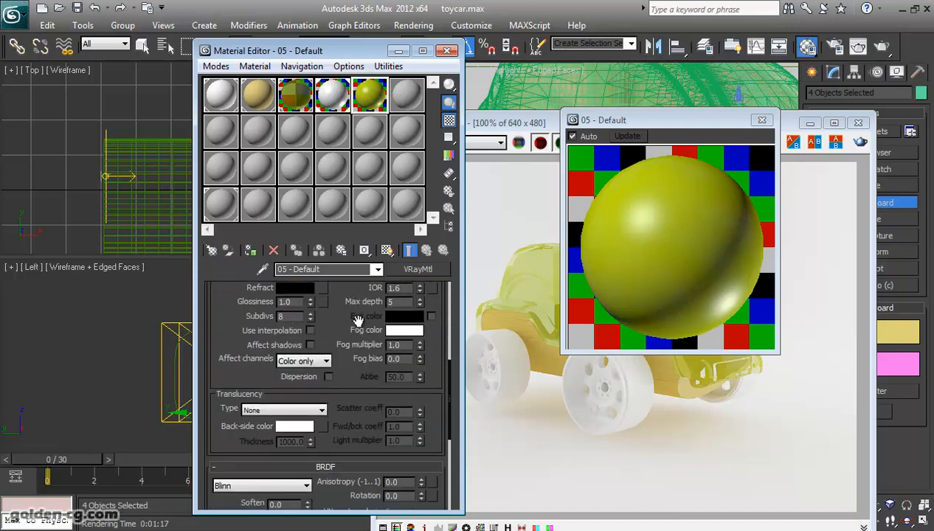
scroll(361, 317, "up", 6)
Clear the V-Ray frame buffer and the enlarged material preview away from the viewports.
left_click_drag(633, 123, 130, 187)
left_click(809, 123)
left_click(808, 123)
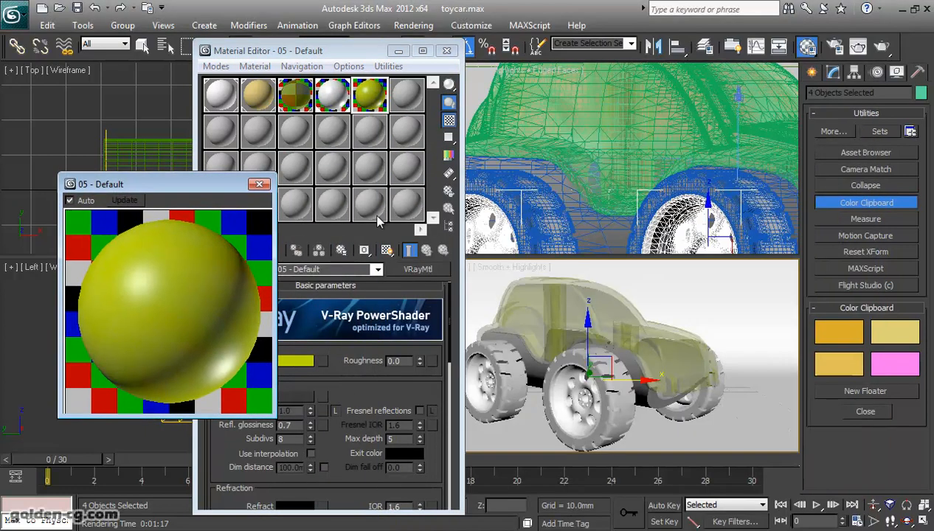
left_click(259, 184)
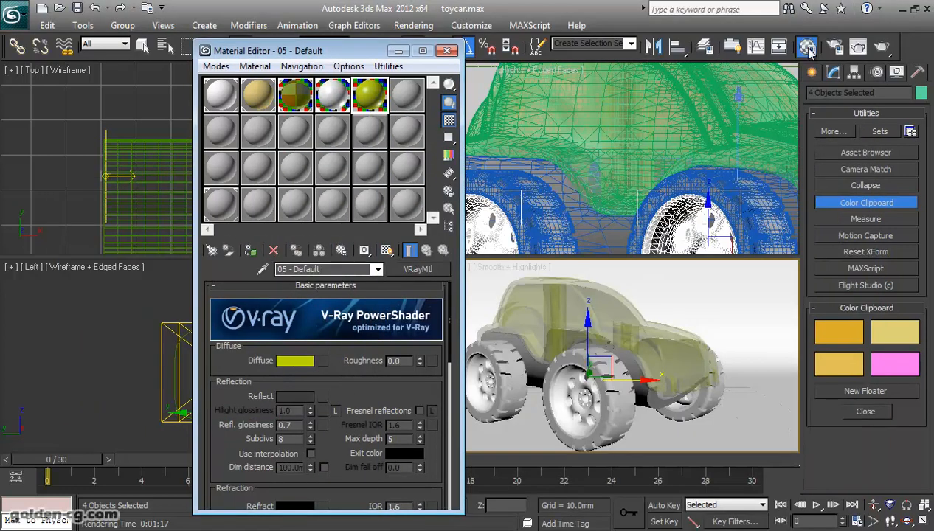
Select all objects on the tire layer, assign the fifth material to them and name it tire.
left_click(706, 49)
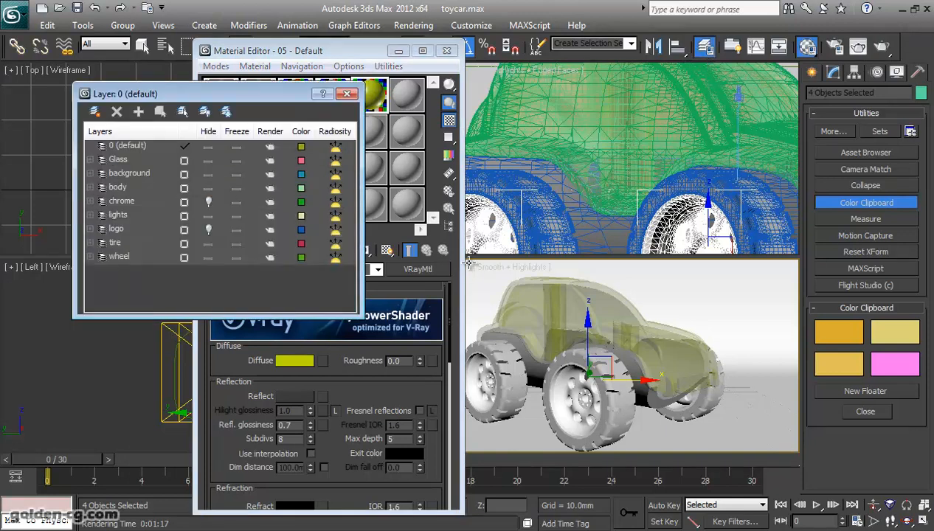
right_click(115, 243)
left_click(149, 394)
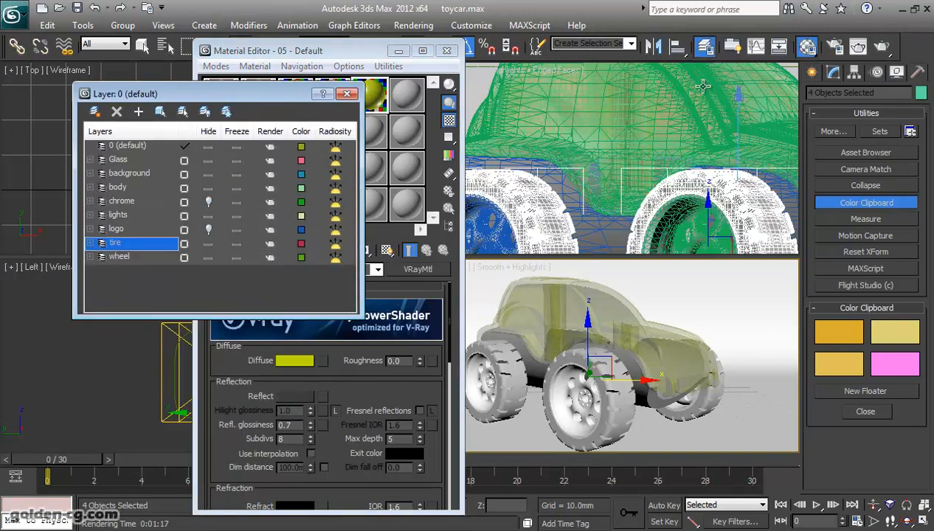
left_click_drag(274, 97, 86, 243)
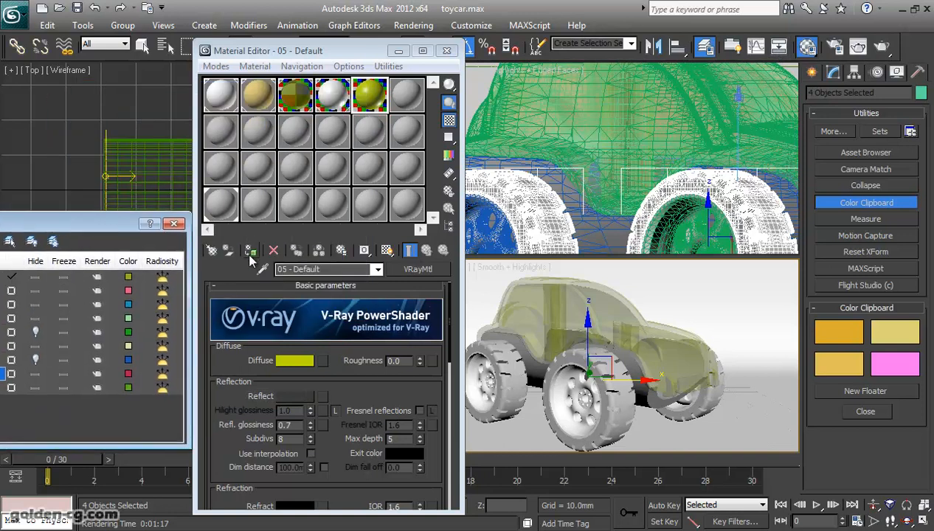
left_click(250, 250)
type("tire")
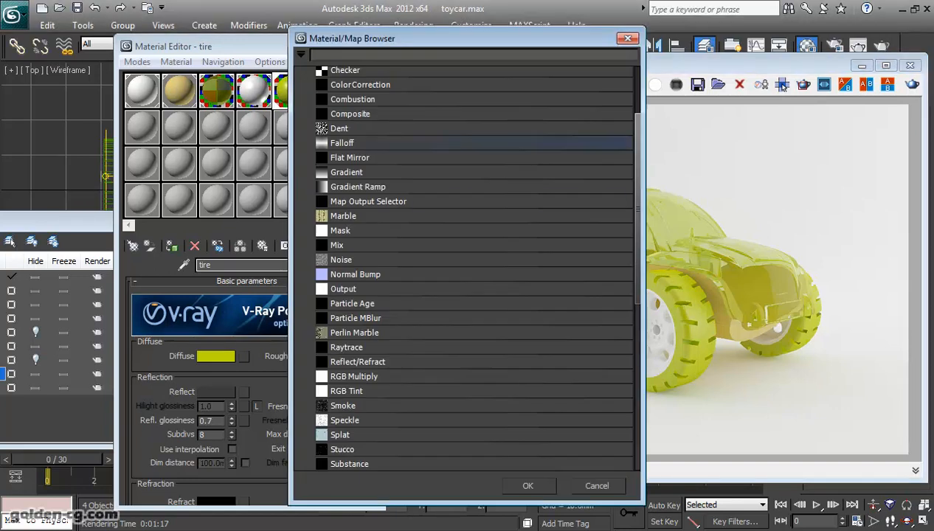
Add a Falloff map to the tire material's diffuse and copy the yellow-green diffuse colour to both its front and side colours.
double_click(342, 143)
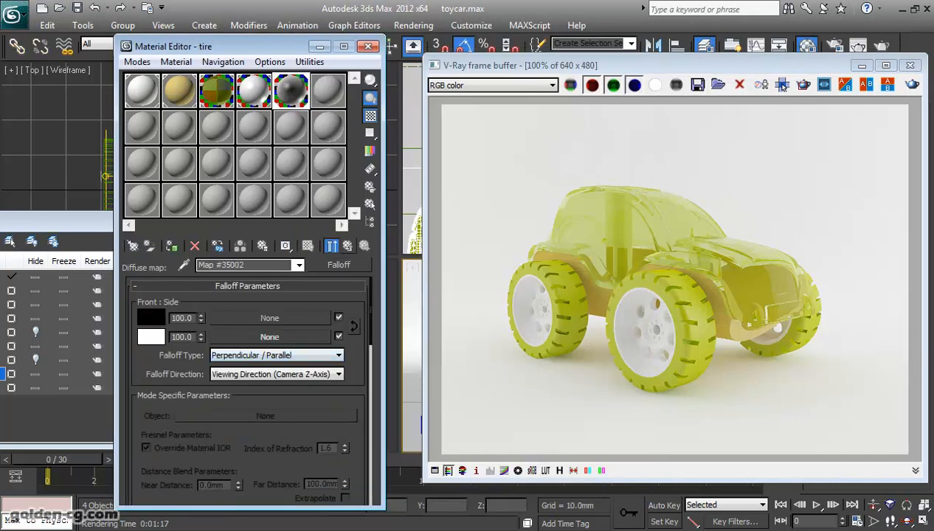
left_click(347, 245)
right_click(215, 356)
left_click(247, 368)
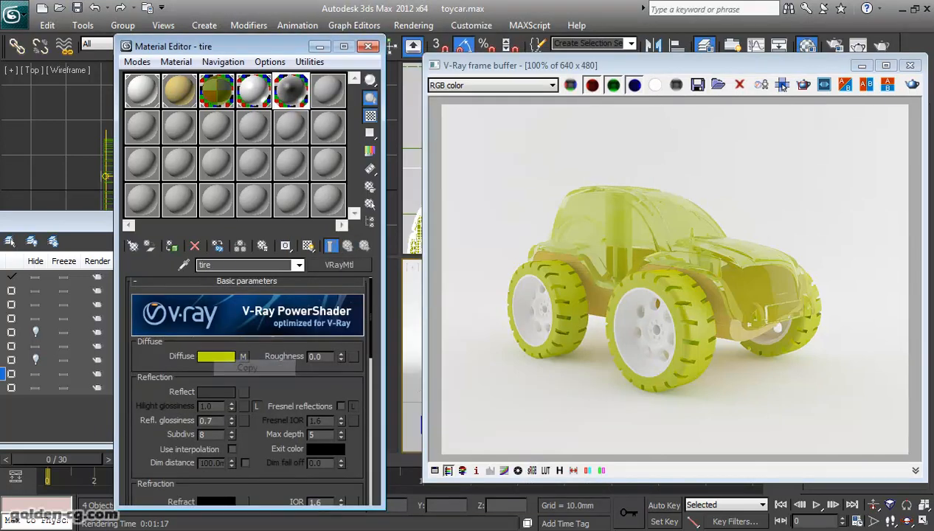
left_click(243, 357)
right_click(150, 317)
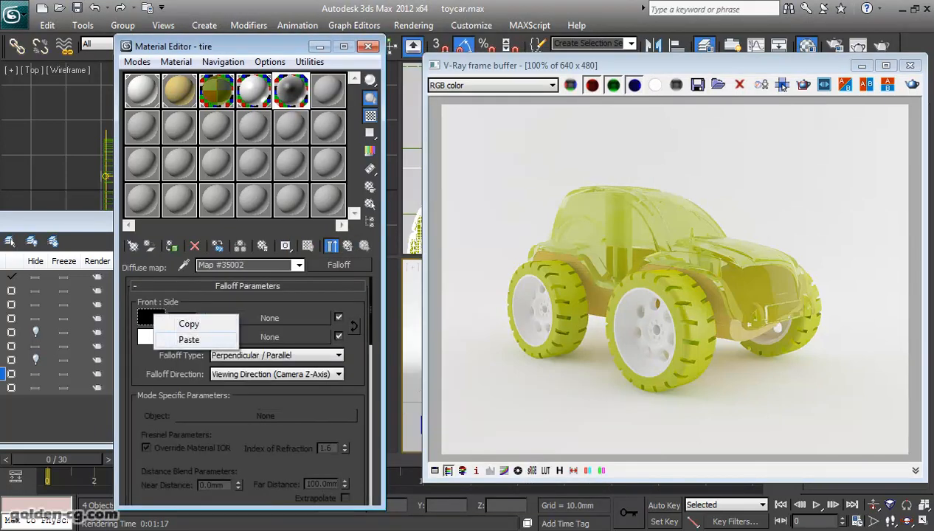
left_click(189, 340)
right_click(150, 337)
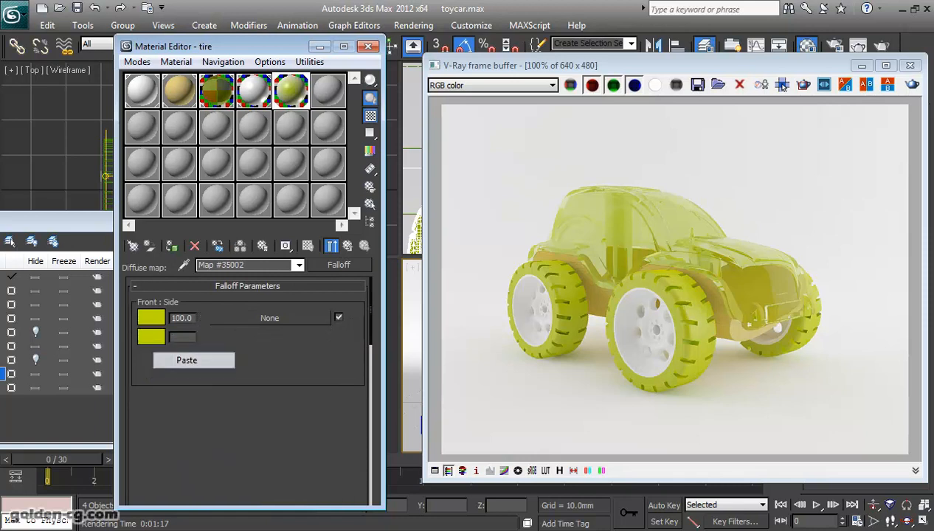
left_click(186, 360)
Make the Falloff map's side colour slightly lighter and paler than the front colour.
left_click(151, 337)
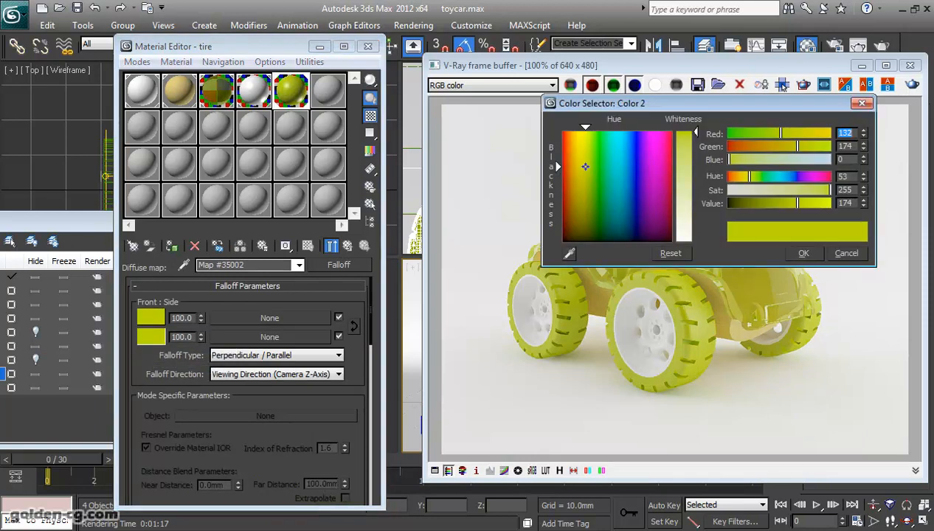
left_click_drag(863, 203, 863, 207)
left_click_drag(695, 132, 695, 138)
Render a region around the rear and front wheels on the near side and compare it with the previous render.
left_click(782, 87)
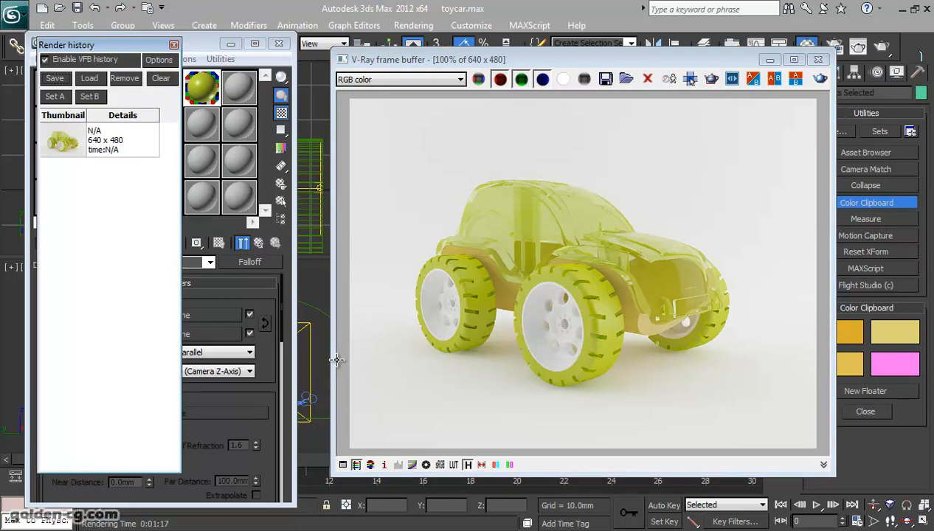
left_click_drag(400, 245, 640, 414)
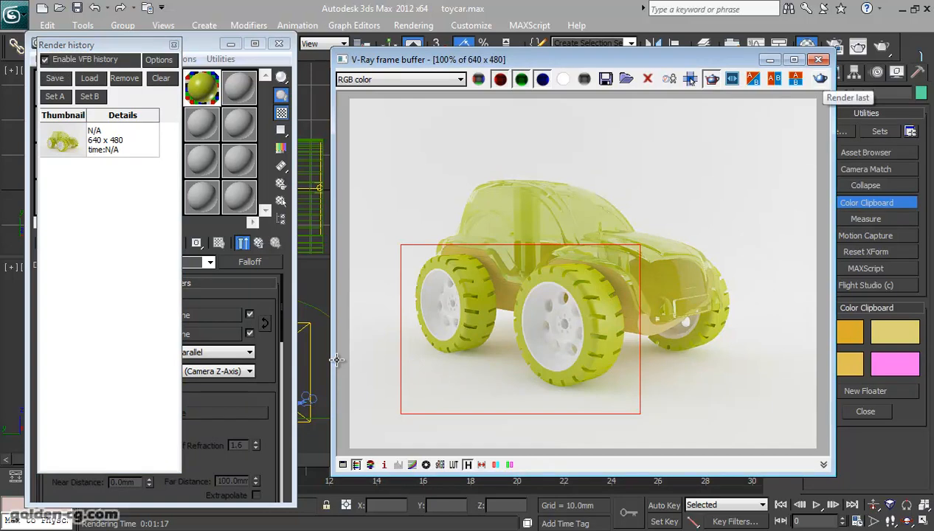
left_click(821, 79)
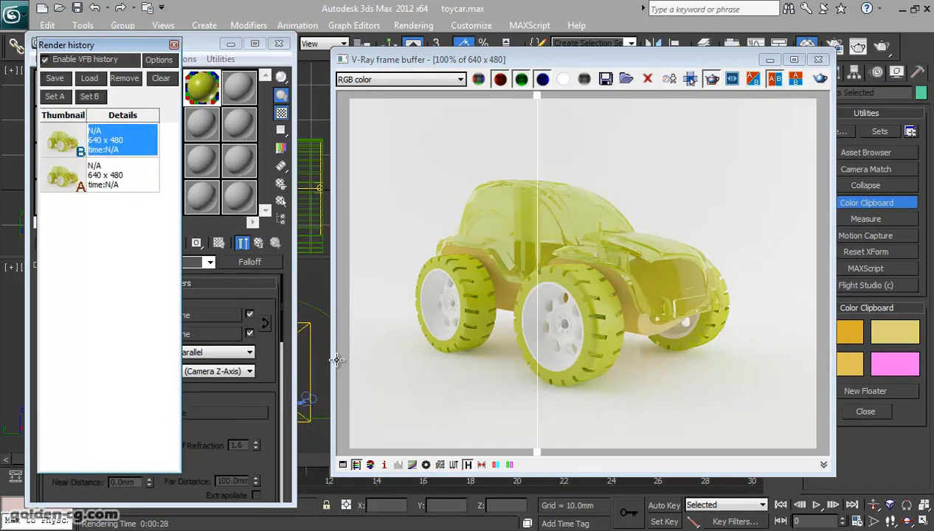
left_click_drag(537, 273, 506, 273)
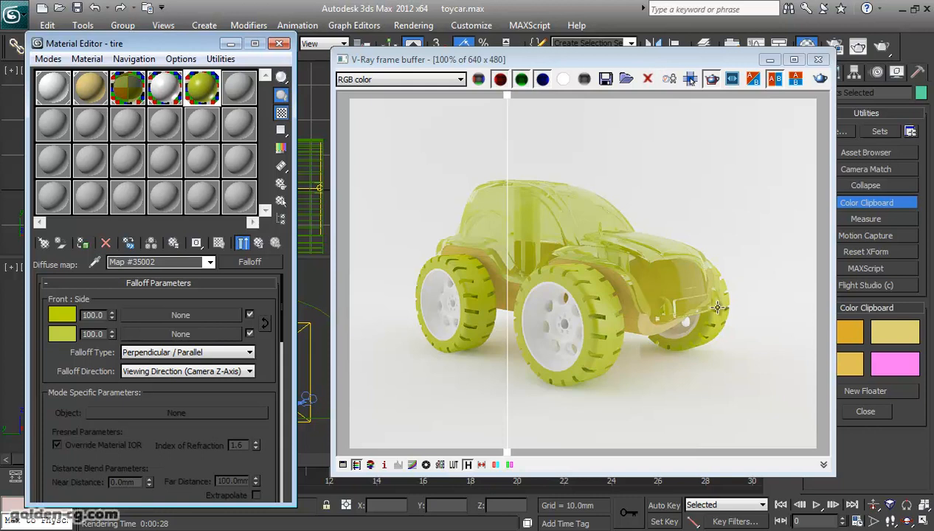
Return to the tire material's main parameters and unhide the chrome layer.
left_click(259, 243)
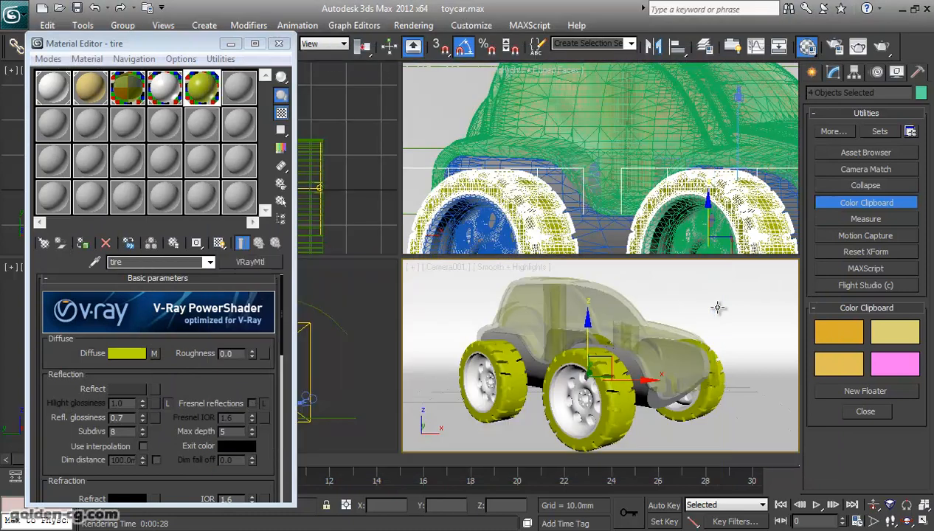
right_click(716, 307)
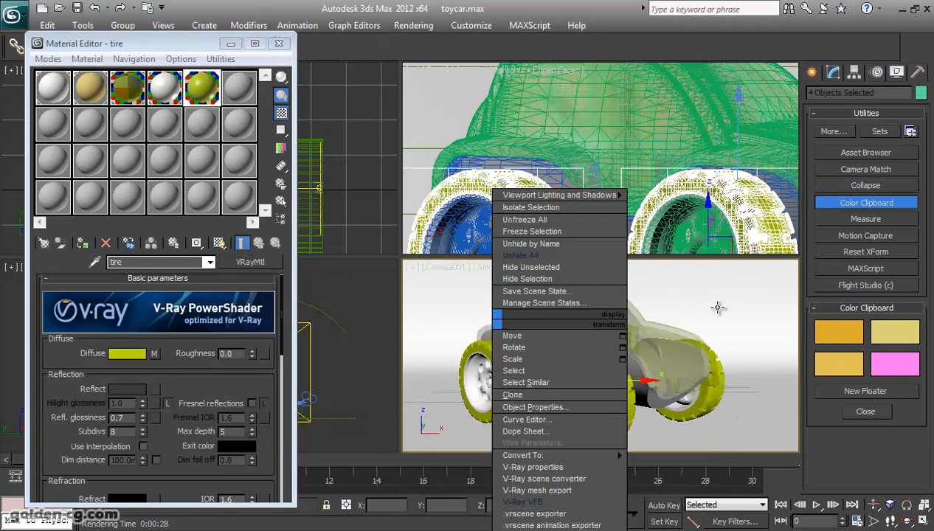
key("Escape")
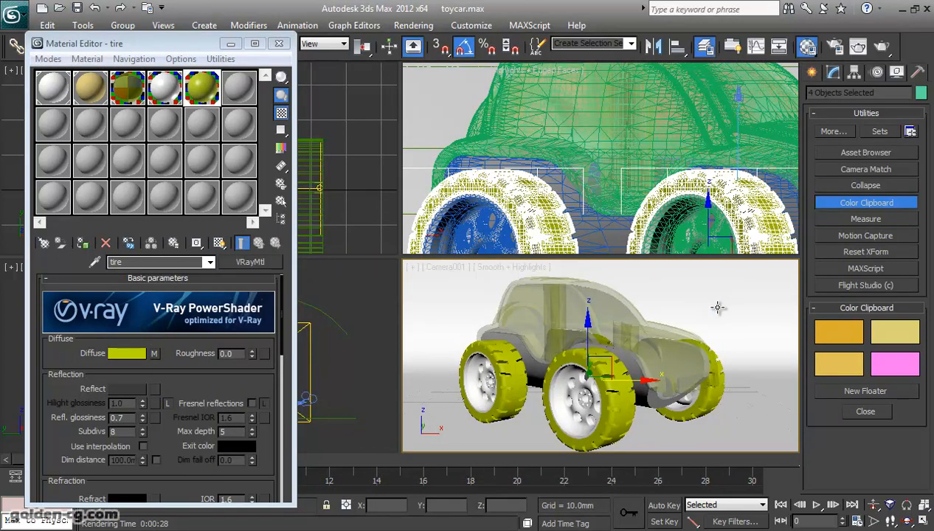
key("ctrl+l")
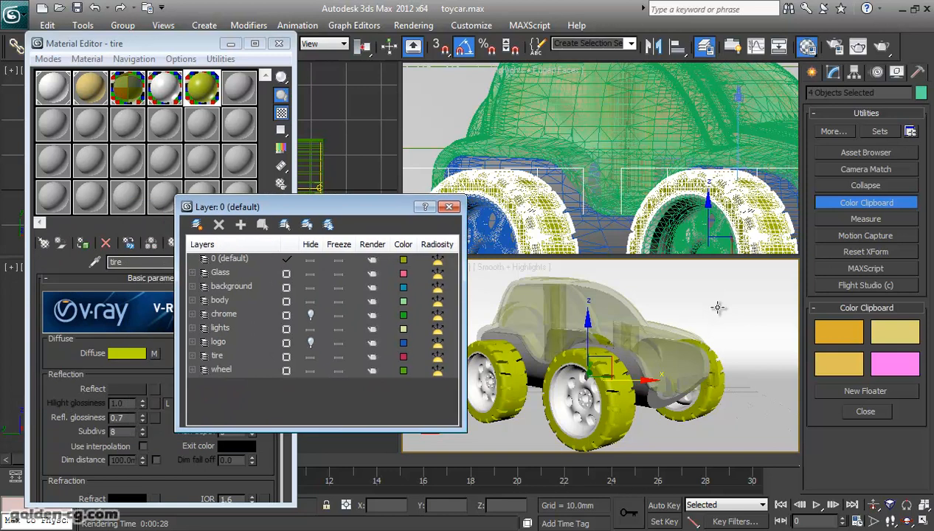
left_click(224, 314)
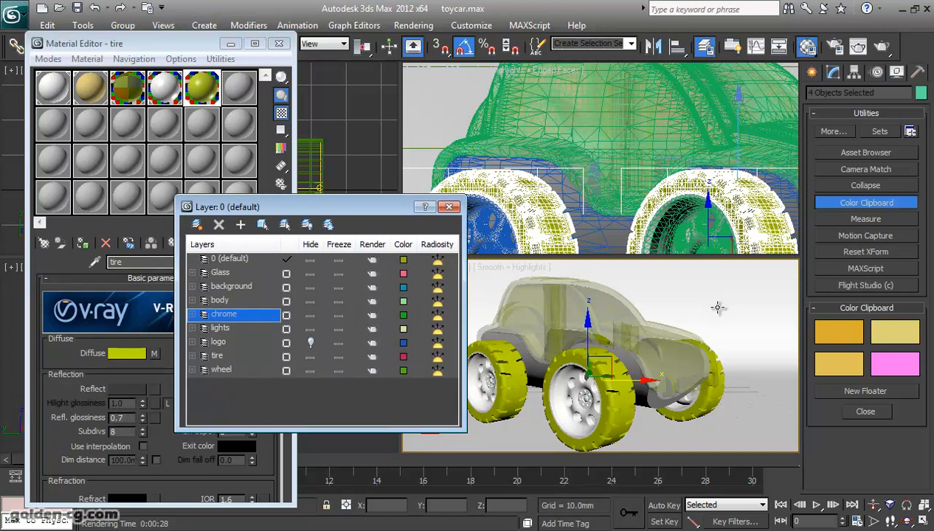
Hide the tire and wheel layers temporarily to inspect the chrome parts, and show both layers again.
left_click(311, 357)
left_click(310, 370)
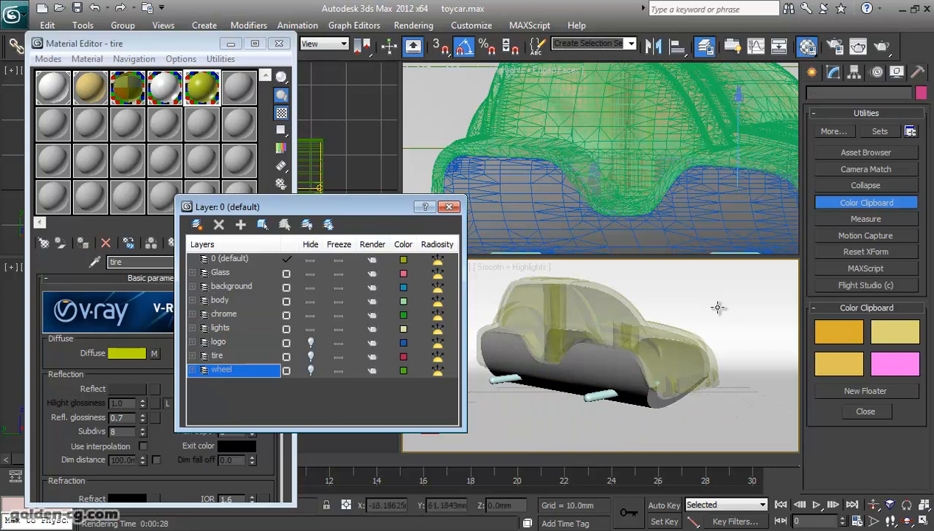
left_click(310, 357)
left_click(310, 370)
Select all objects on the chrome layer and close the layer manager.
right_click(221, 314)
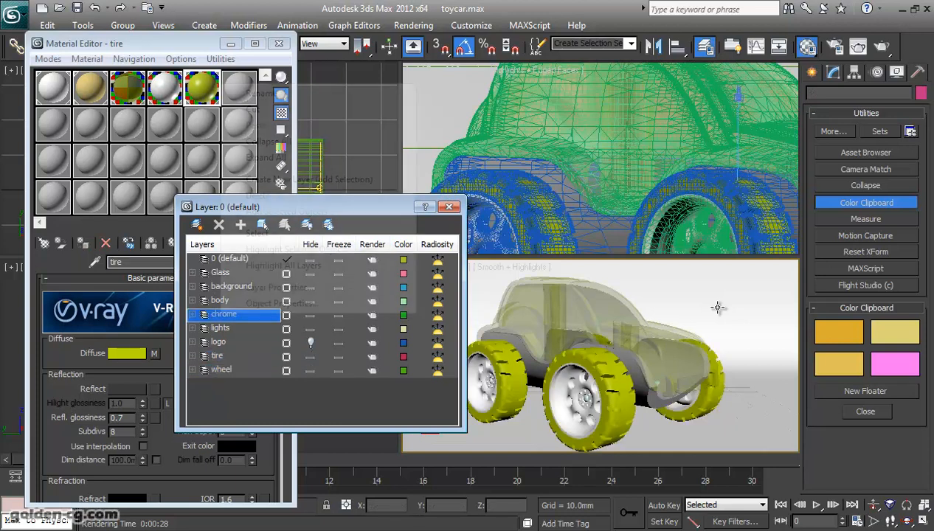
left_click(257, 234)
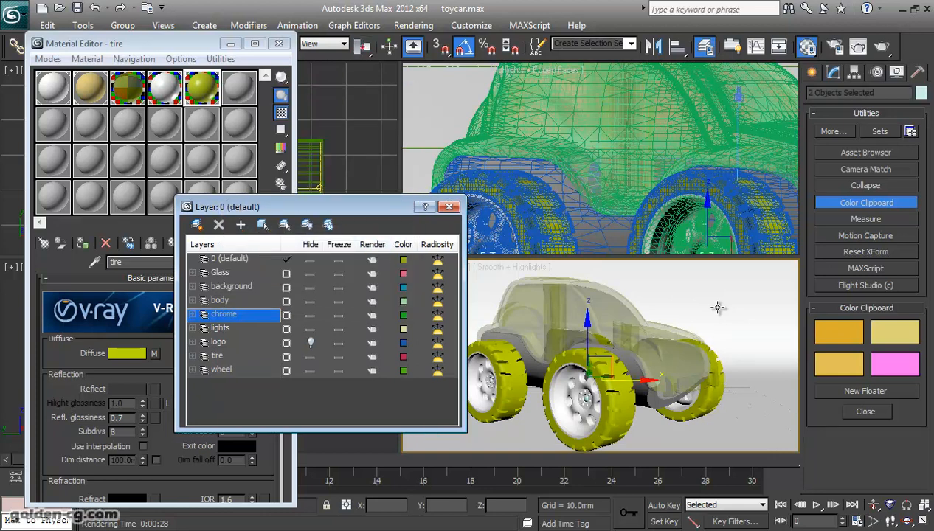
left_click(449, 206)
Turn the sixth sample slot's material into a VRayMtl and name it Chrome.
left_click(237, 87)
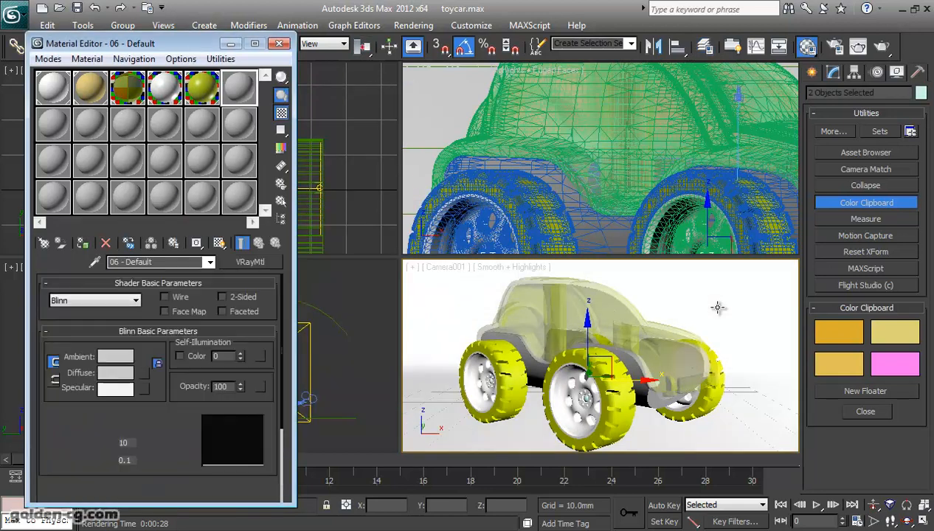
left_click(250, 262)
double_click(345, 366)
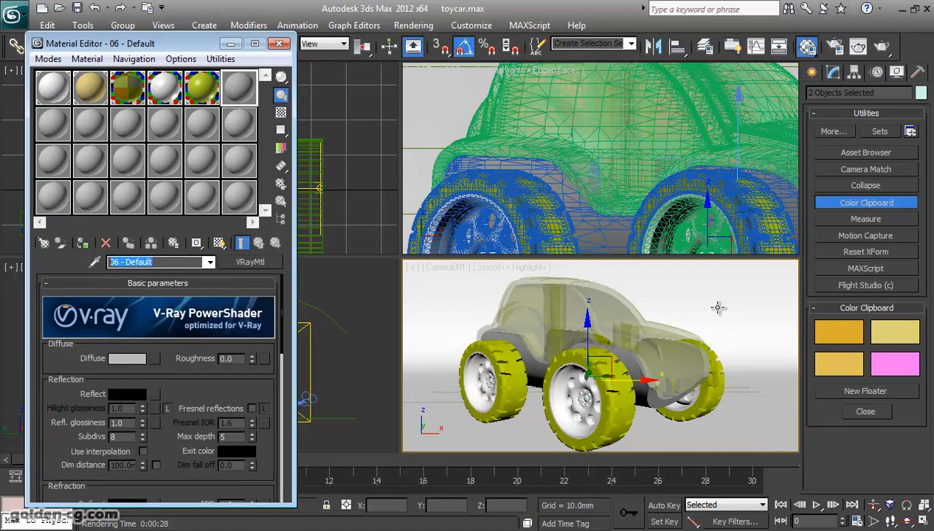
type("Chrome")
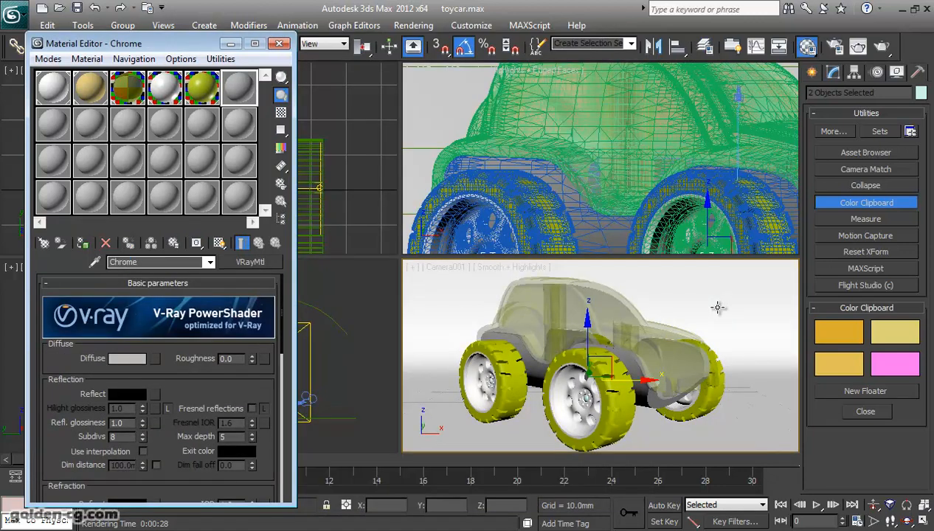
Set the Chrome material's diffuse colour to black and its reflection colour to white, and show the checkered sample background.
left_click(127, 359)
left_click_drag(696, 187, 697, 240)
left_click(804, 253)
left_click(127, 395)
left_click(803, 253)
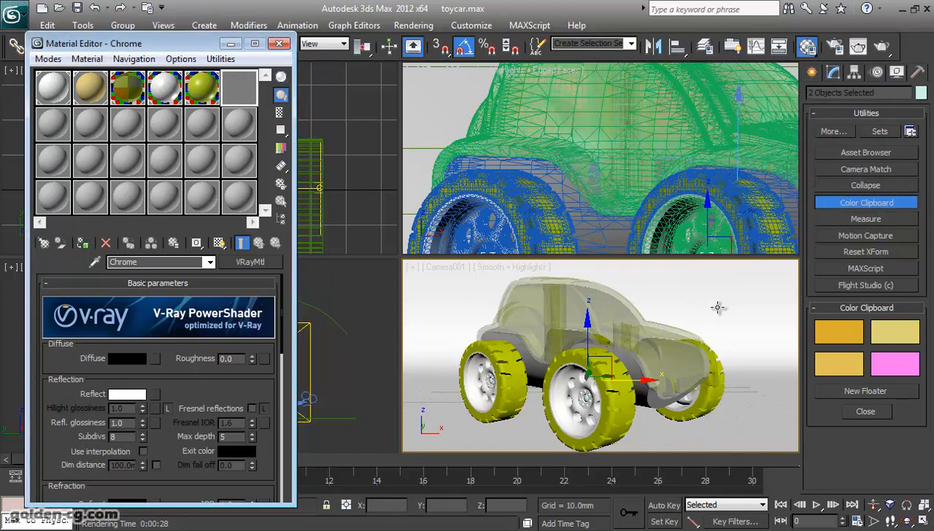
left_click(281, 113)
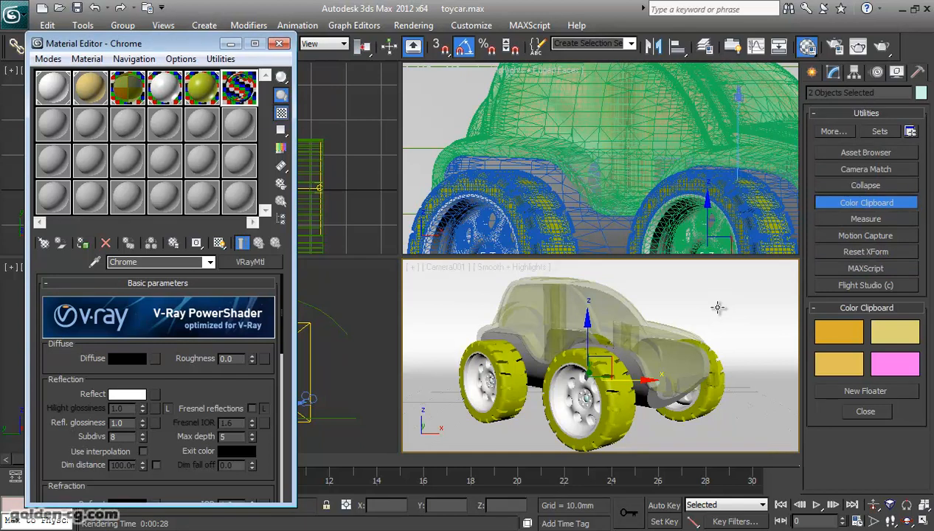
Assign the Chrome material to the selected parts and render the wheel region, clearing the old render history.
left_click(83, 242)
left_click(858, 47)
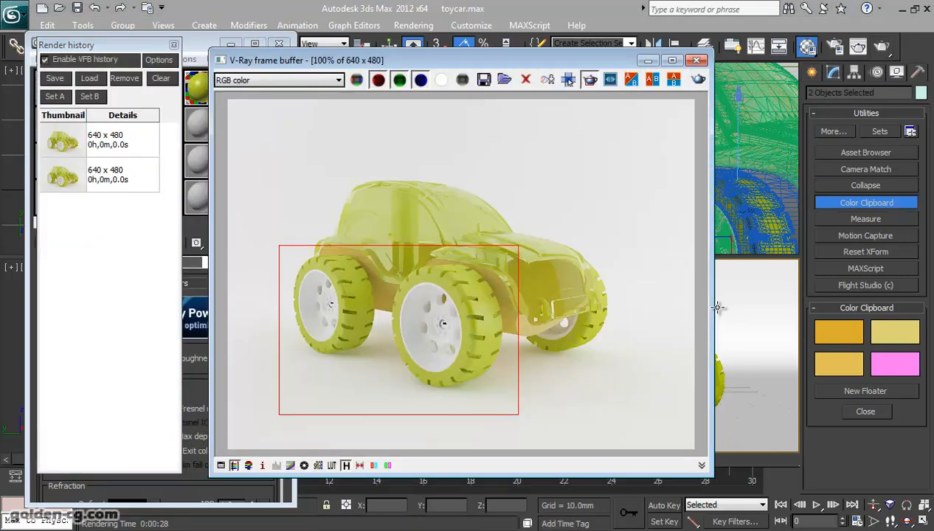
left_click(161, 79)
left_click(512, 321)
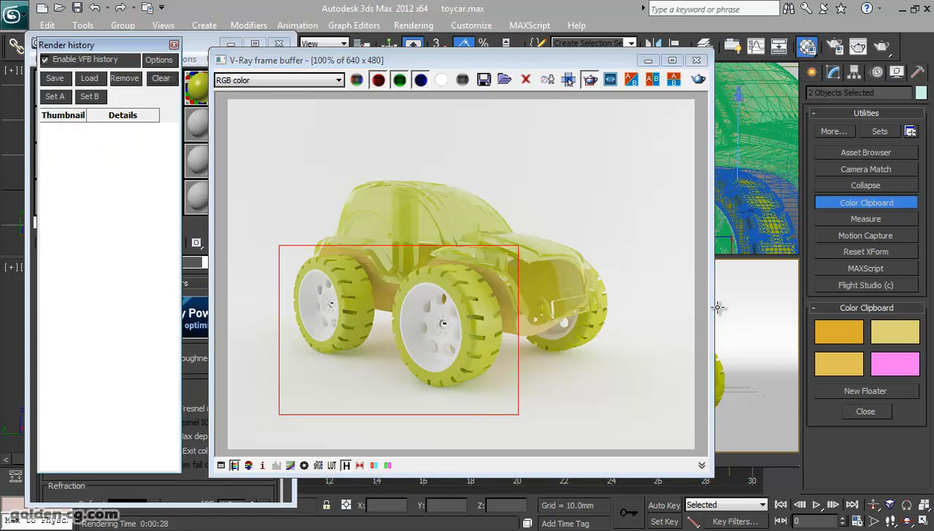
left_click(111, 140)
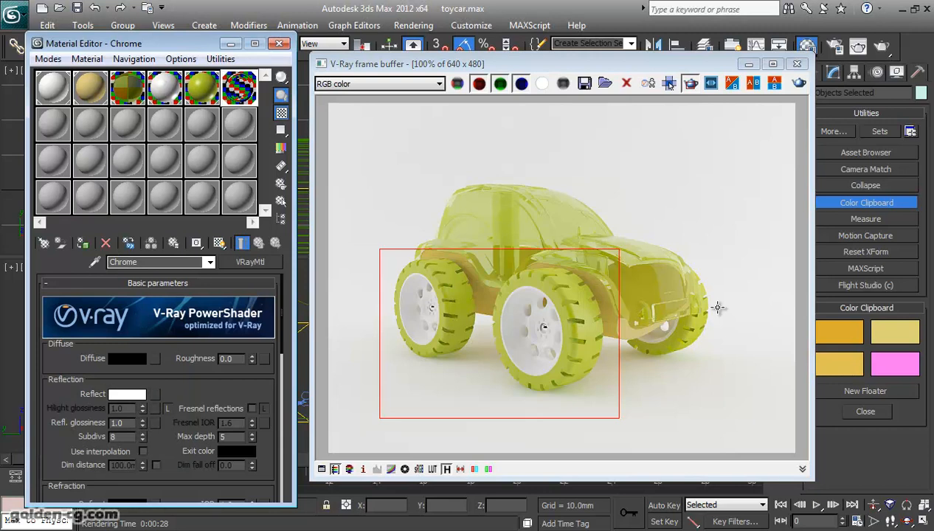
Enable Fresnel reflections on the Chrome material and set its refraction IOR to 16.
left_click(252, 408)
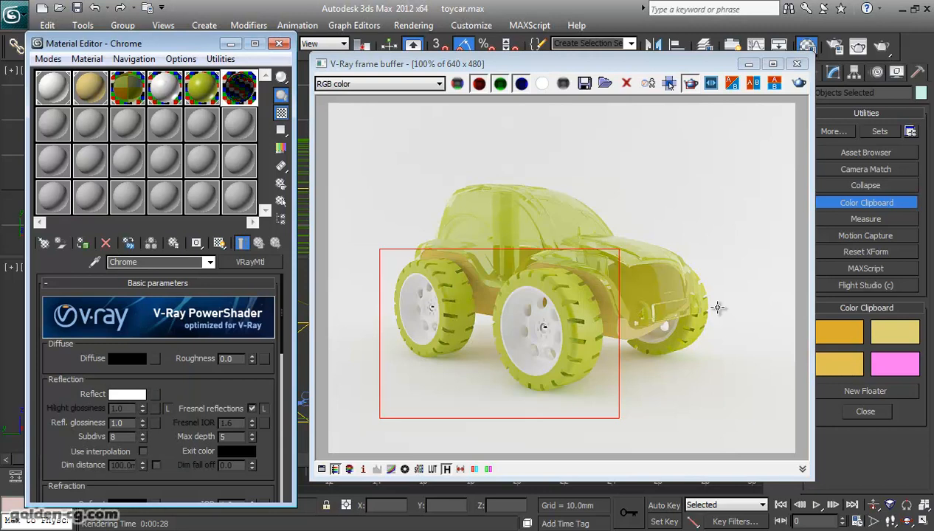
scroll(158, 383, "down", 3)
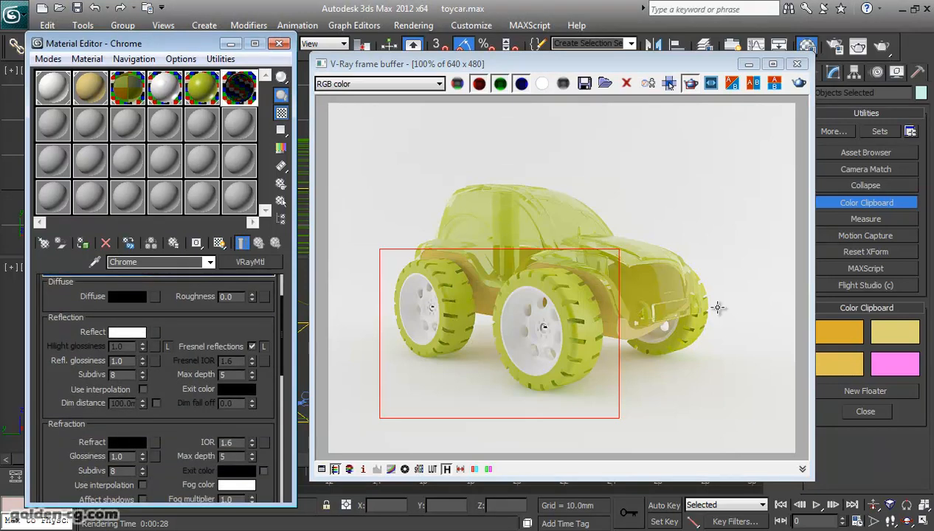
scroll(159, 384, "down", 2)
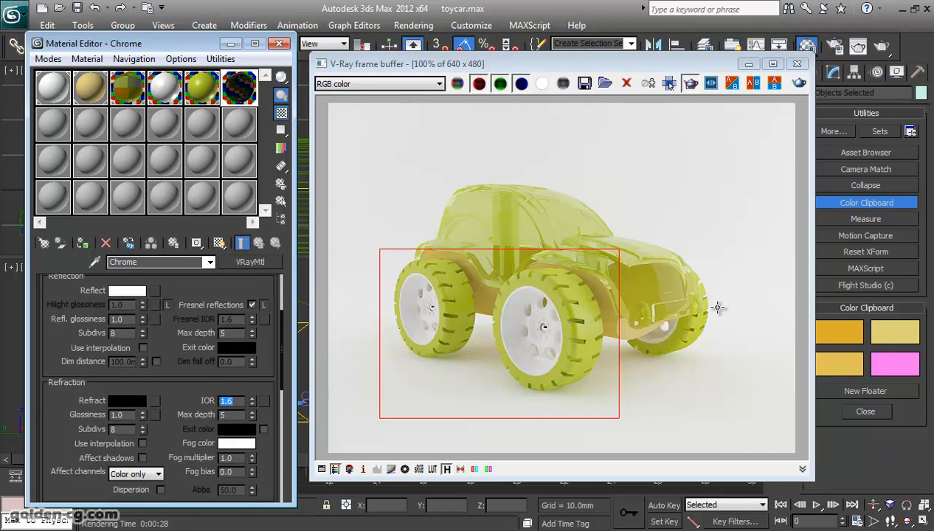
key("Return")
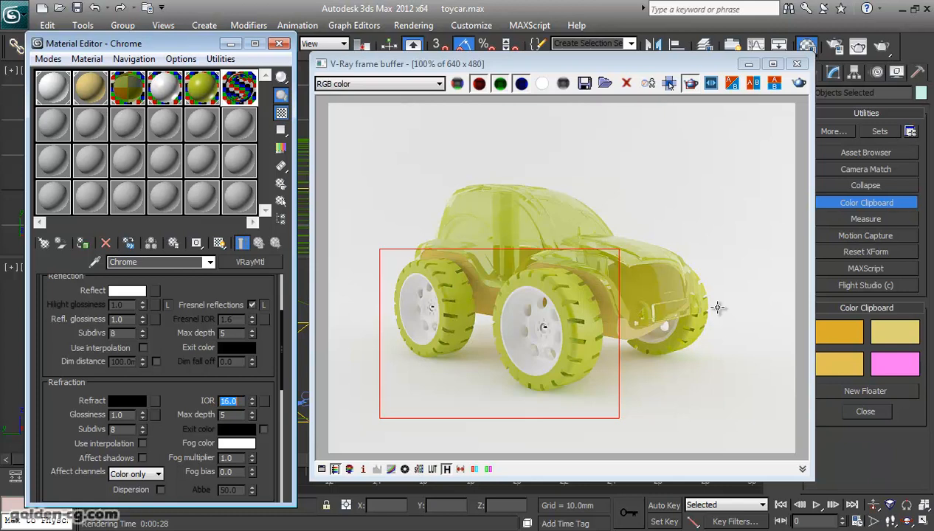
Open a magnified preview of the Chrome sample and toggle Fresnel reflections to compare the effect on the sphere.
double_click(239, 87)
left_click_drag(148, 177, 436, 178)
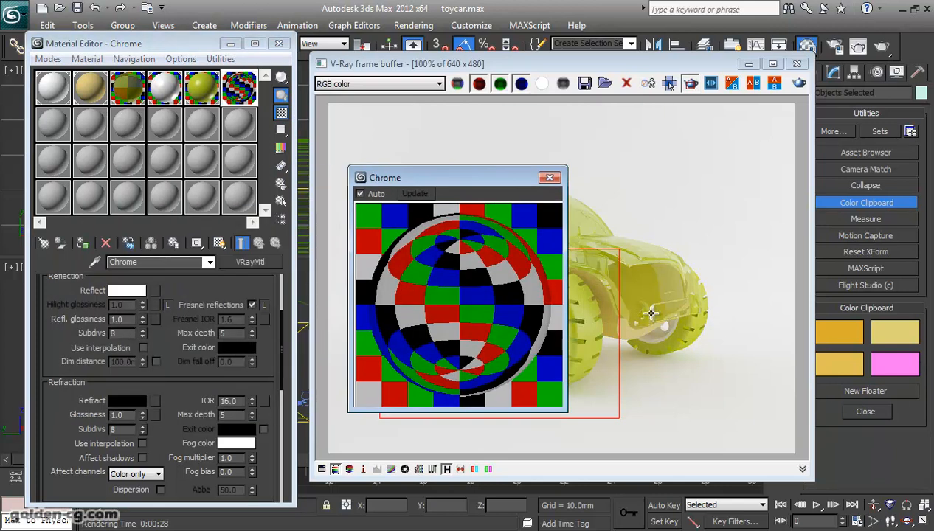
left_click(252, 315)
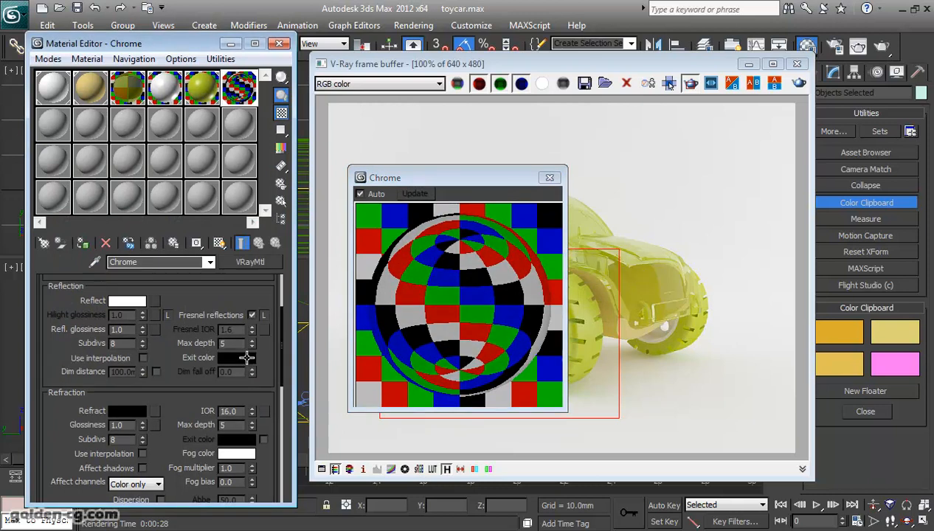
left_click_drag(437, 178, 164, 181)
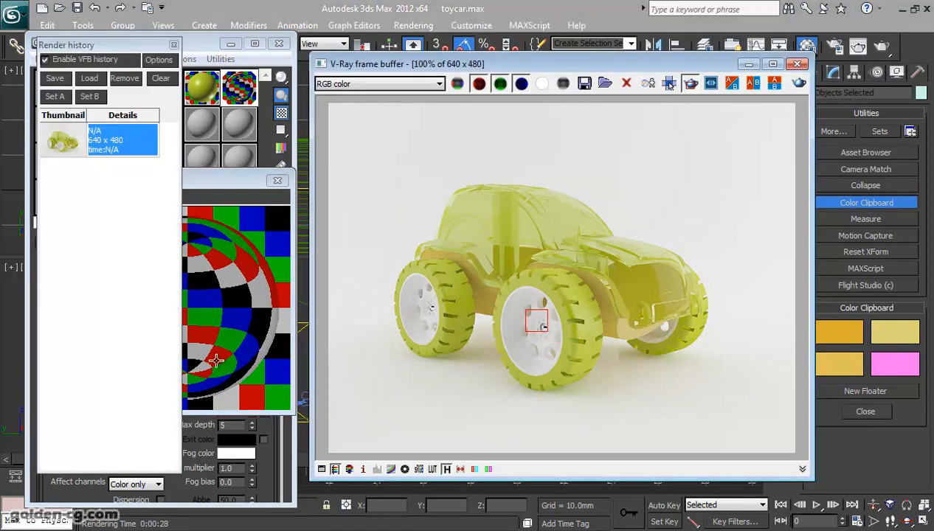
Render the front wheel's hub region and set up a side-by-side A/B comparison with the earlier render.
left_click(669, 83)
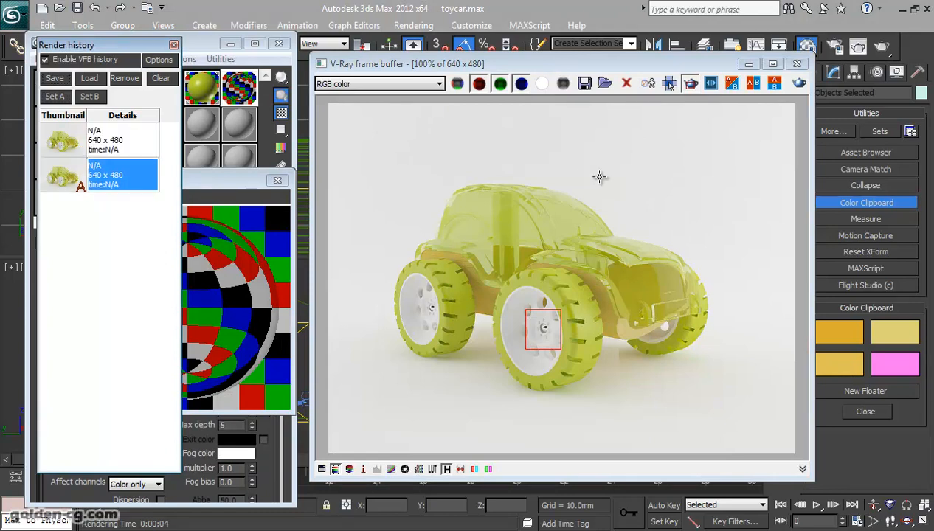
left_click(753, 84)
left_click_drag(488, 157, 524, 157)
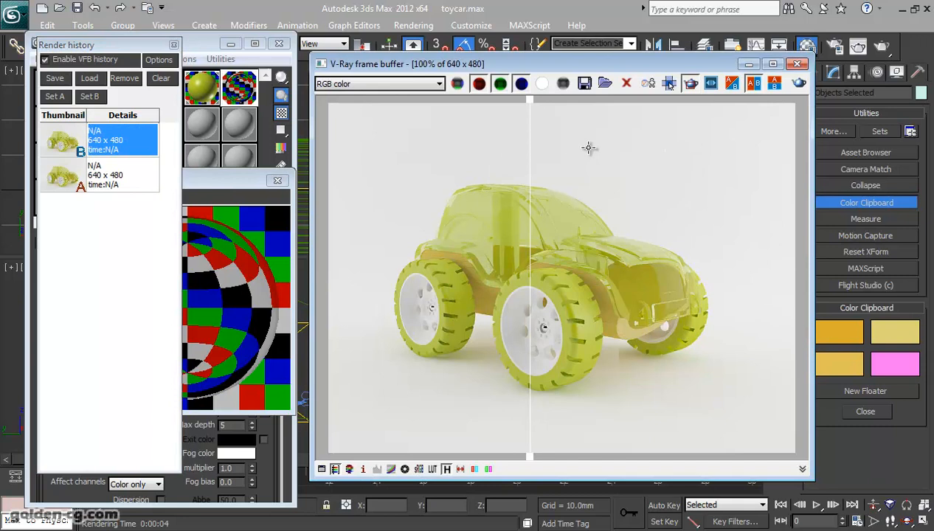
Compare the two renders up close on the front wheel by sweeping the A/B divider across the rim and hub.
scroll(531, 325, "up", 3)
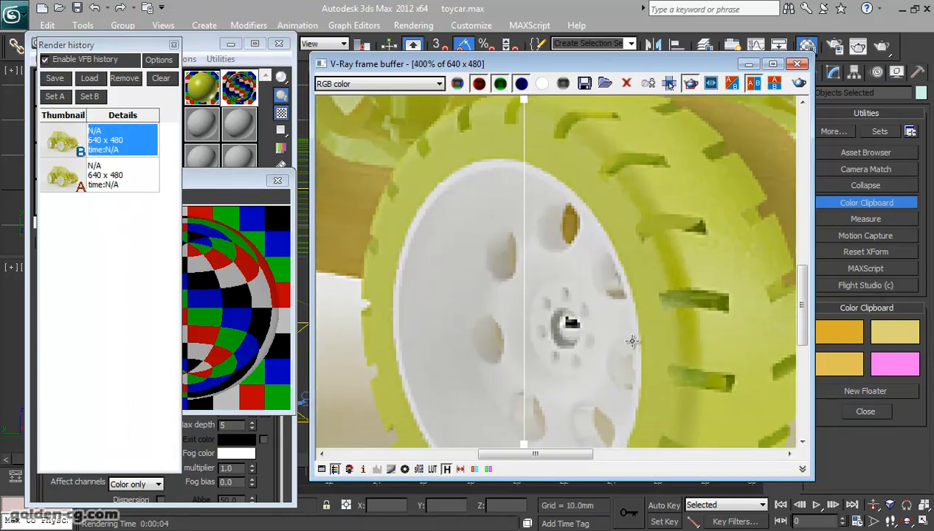
left_click_drag(684, 304, 563, 302)
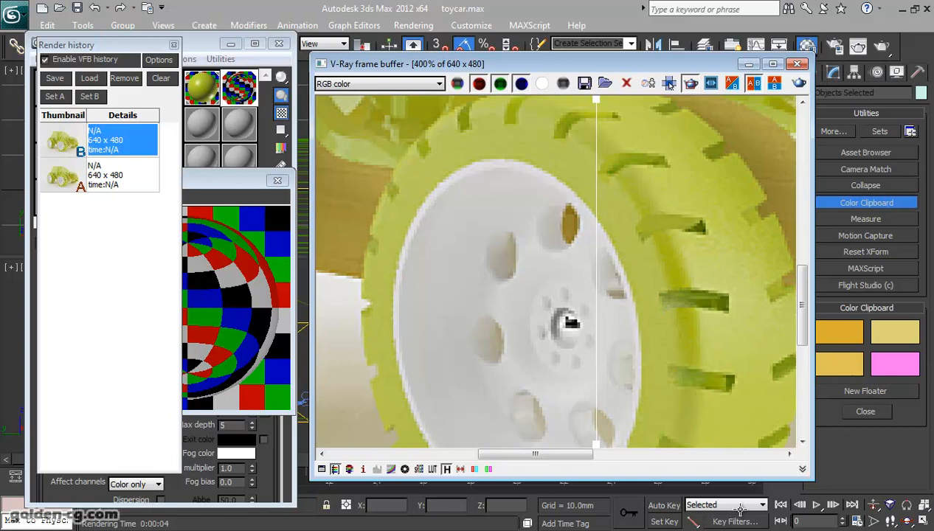
left_click_drag(596, 273, 532, 273)
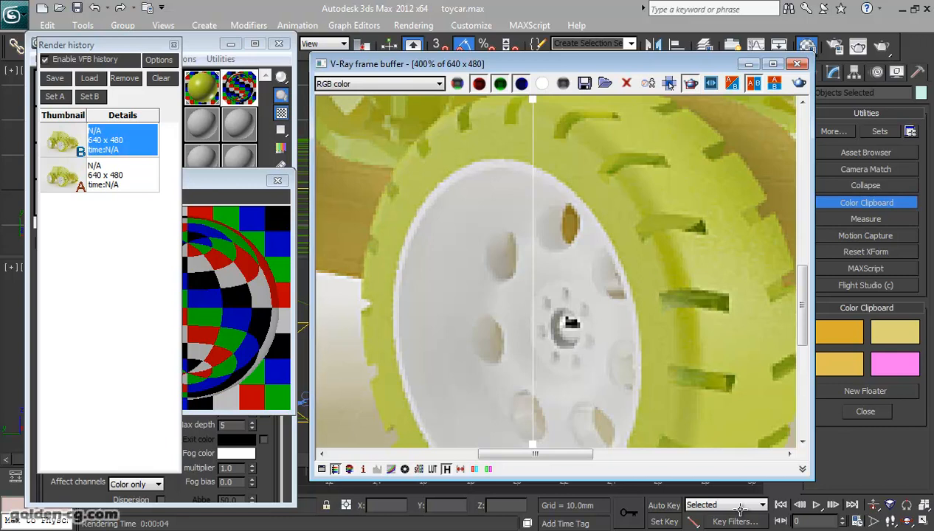
left_click_drag(533, 273, 458, 273)
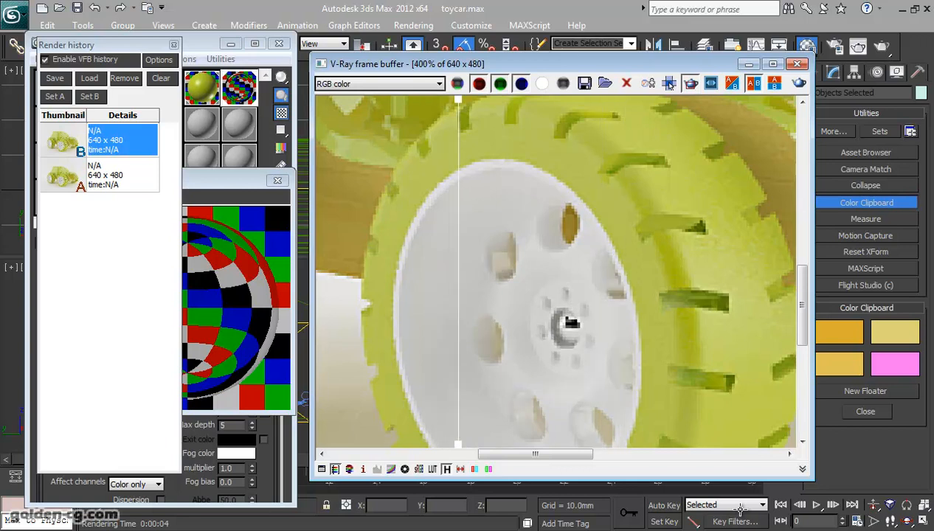
key("asterisk")
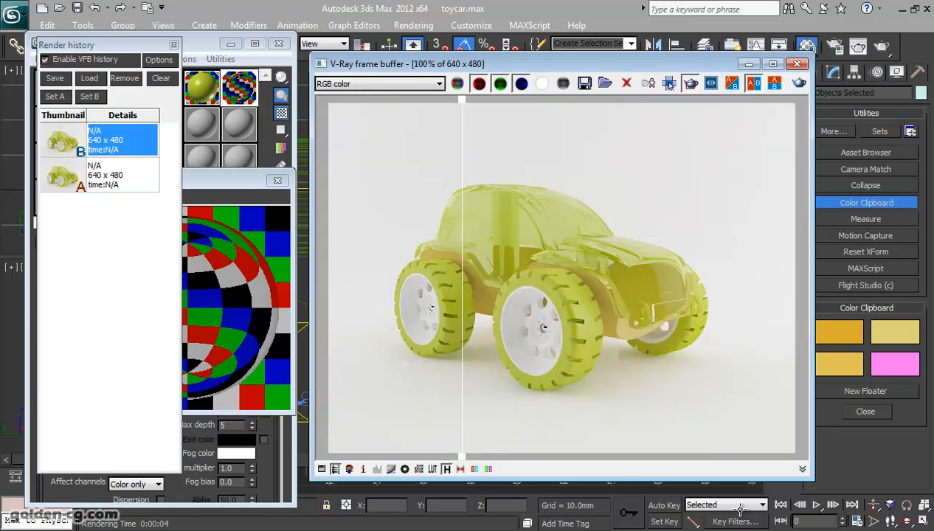
left_click_drag(462, 273, 534, 273)
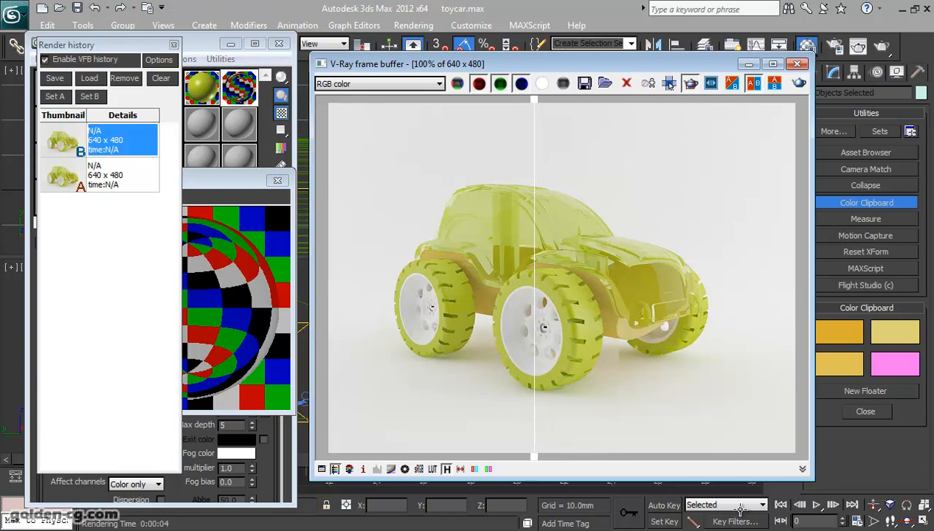
mouse_move(534, 308)
left_mouse_down()
mouse_move(550, 307)
mouse_move(534, 308)
left_mouse_up()
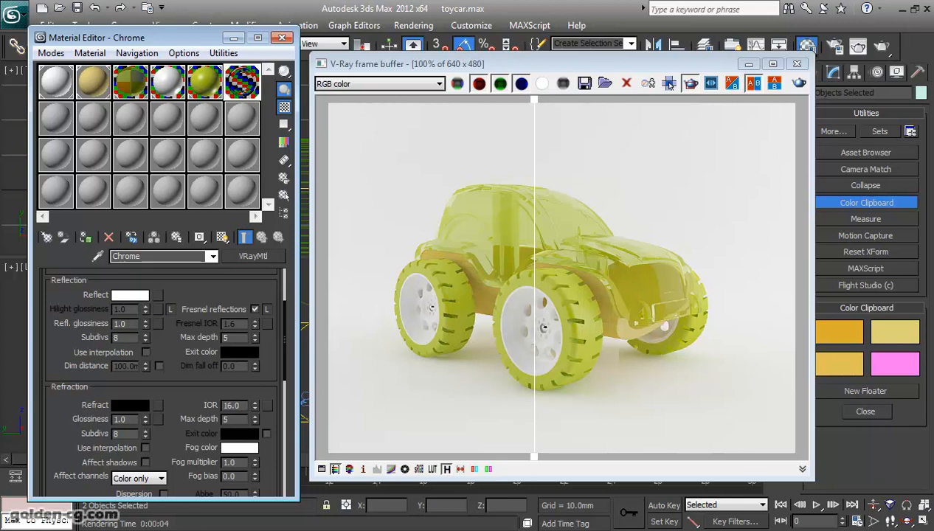
Turn off region rendering and add a VRayMtlID render element to the render setup.
left_click(669, 84)
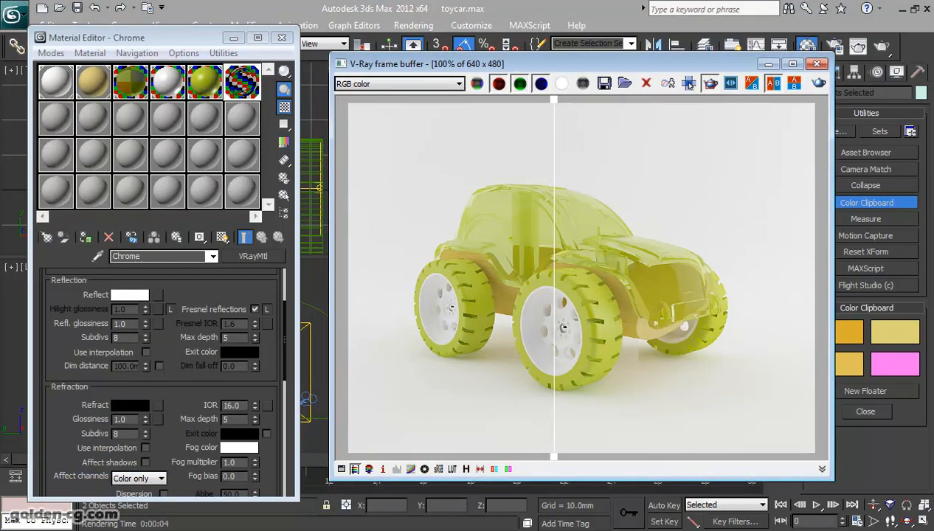
left_click_drag(582, 65, 488, 60)
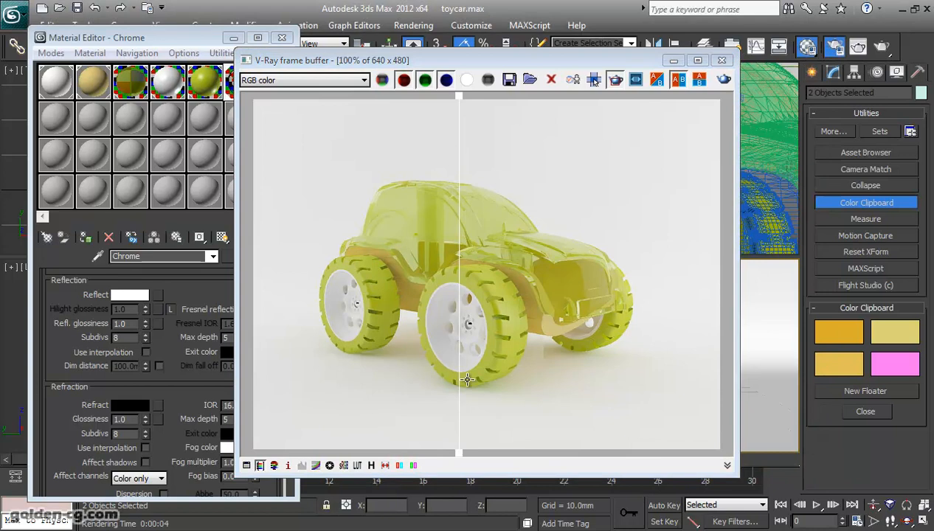
key("F10")
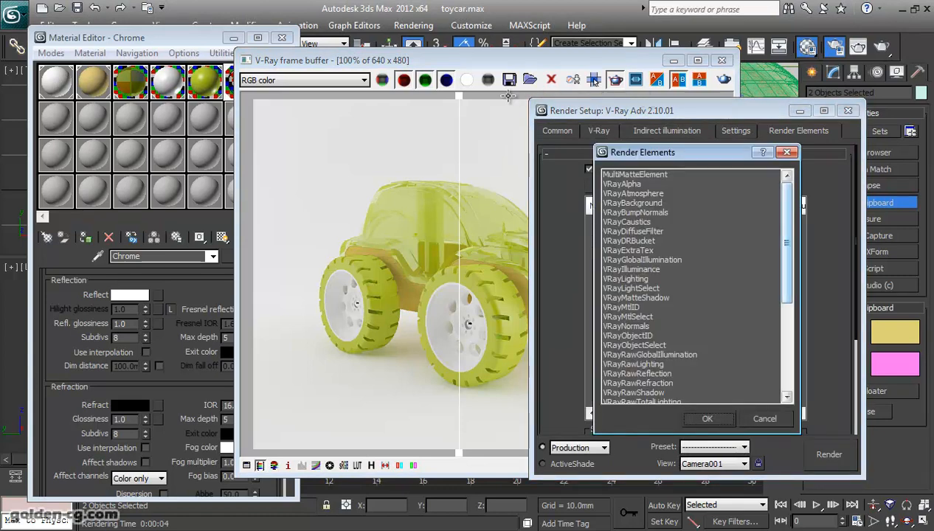
scroll(551, 95, "down", 1)
left_click_drag(786, 257, 786, 242)
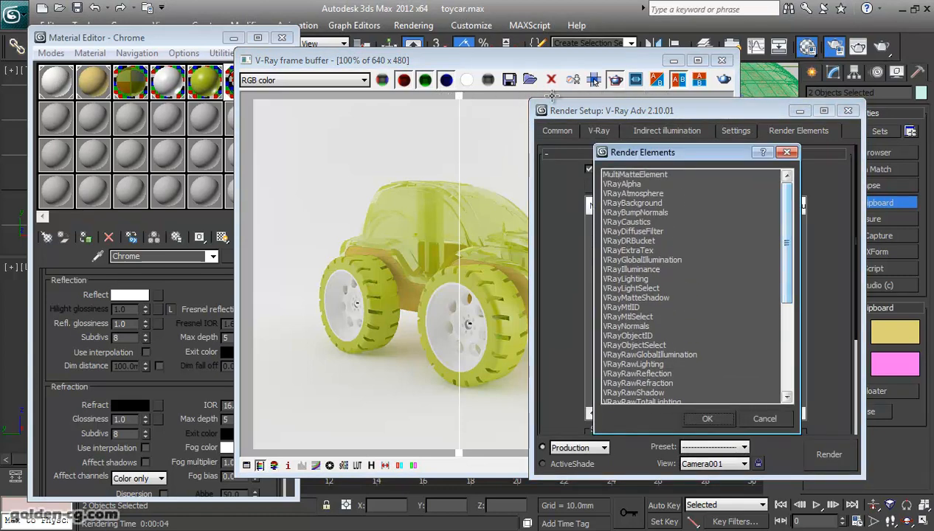
left_click(629, 250)
scroll(628, 250, "down", 1)
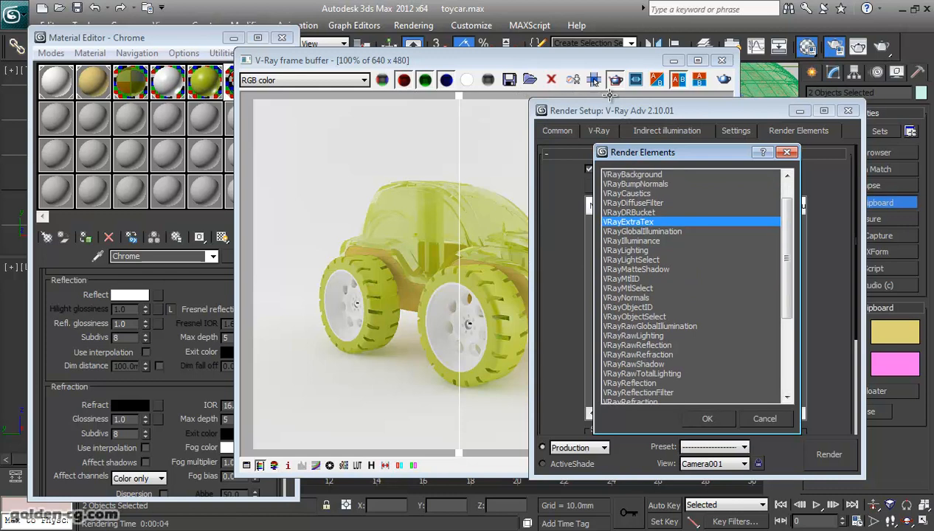
left_click(622, 279)
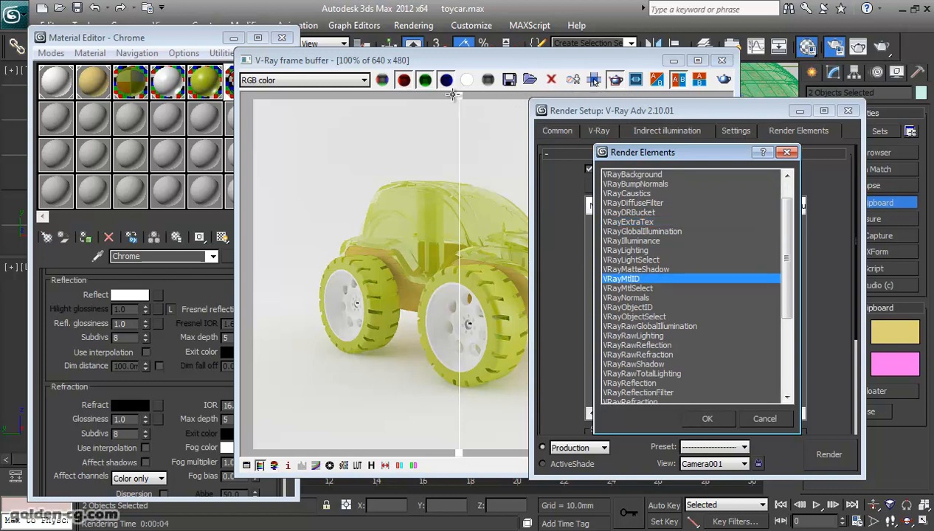
key("Return")
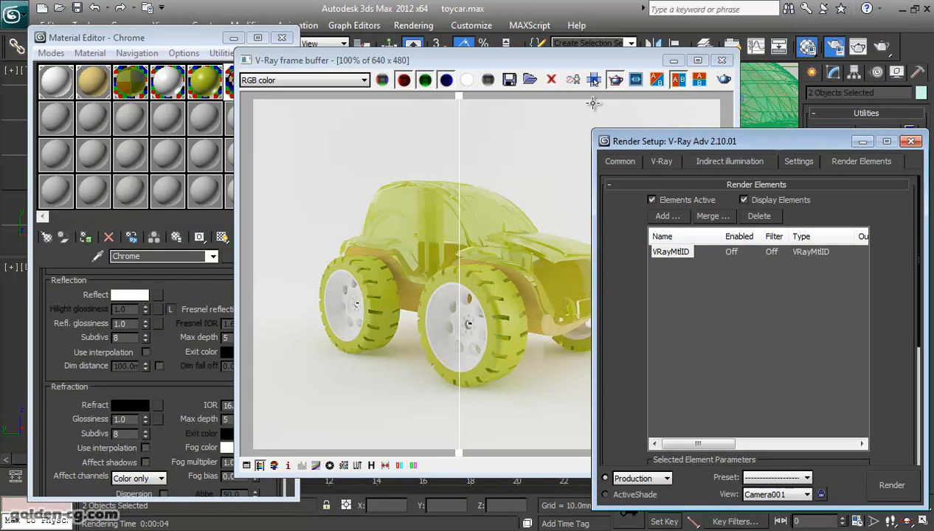
Assign material ID channels to the toy car's materials, giving Chrome ID 5.
left_click(130, 83)
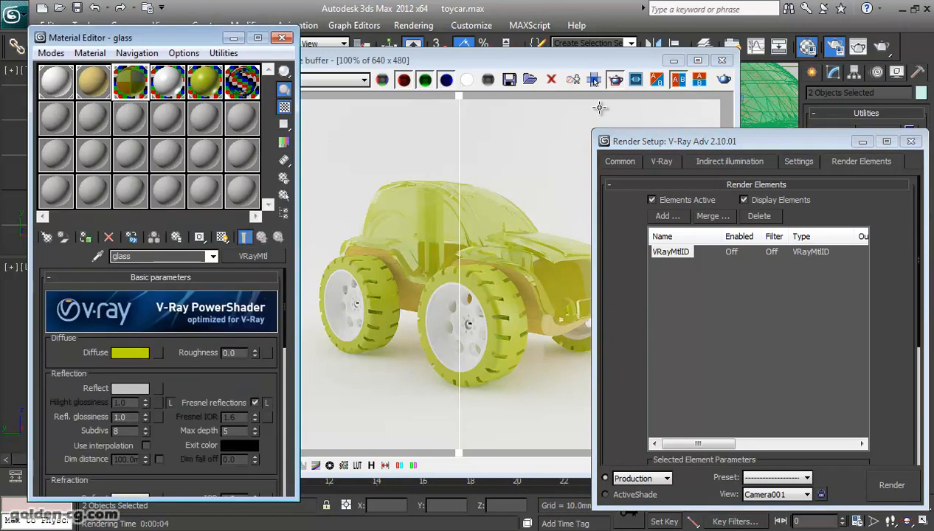
left_click(93, 82)
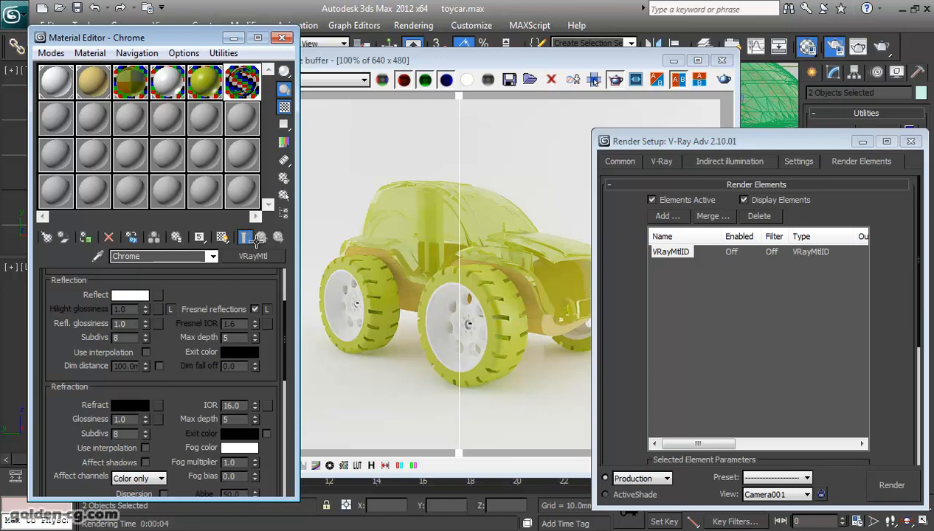
Render the full camera view with the A/B comparison turned off.
left_click(575, 285)
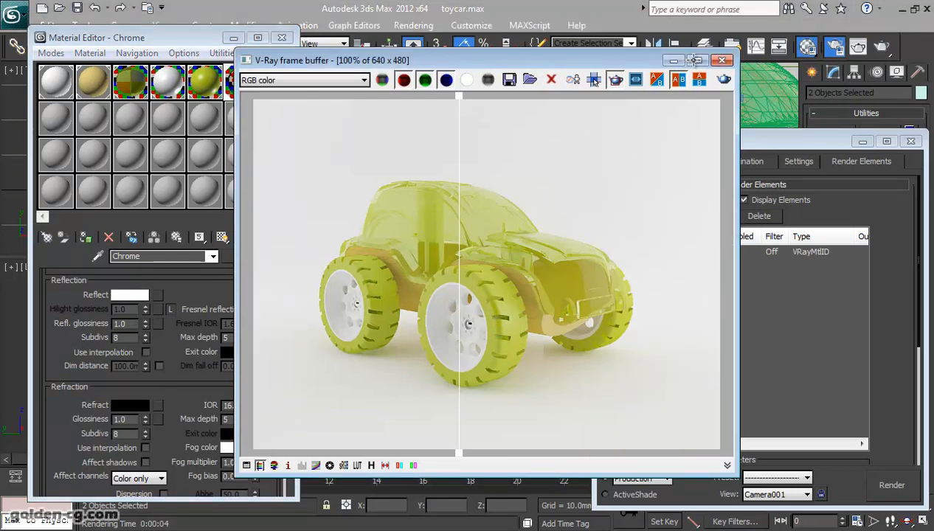
left_click_drag(693, 59, 613, 54)
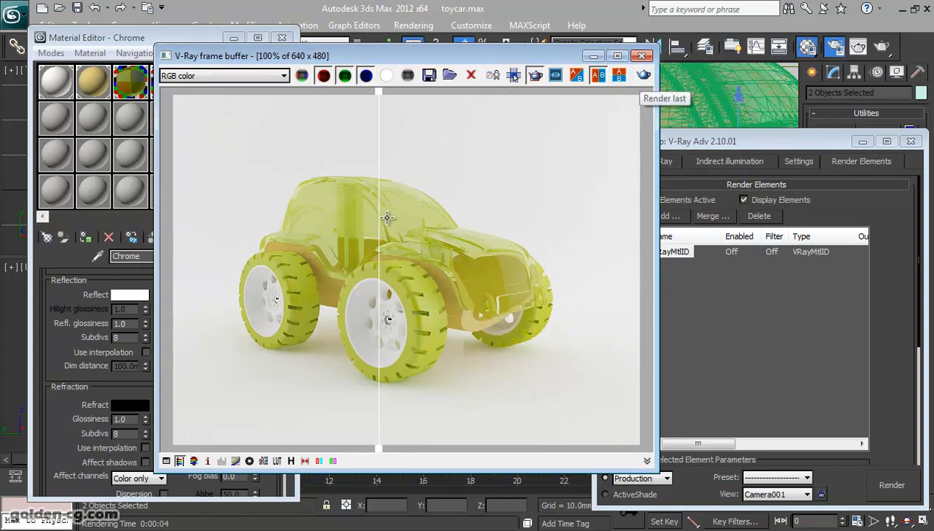
key("shift+q")
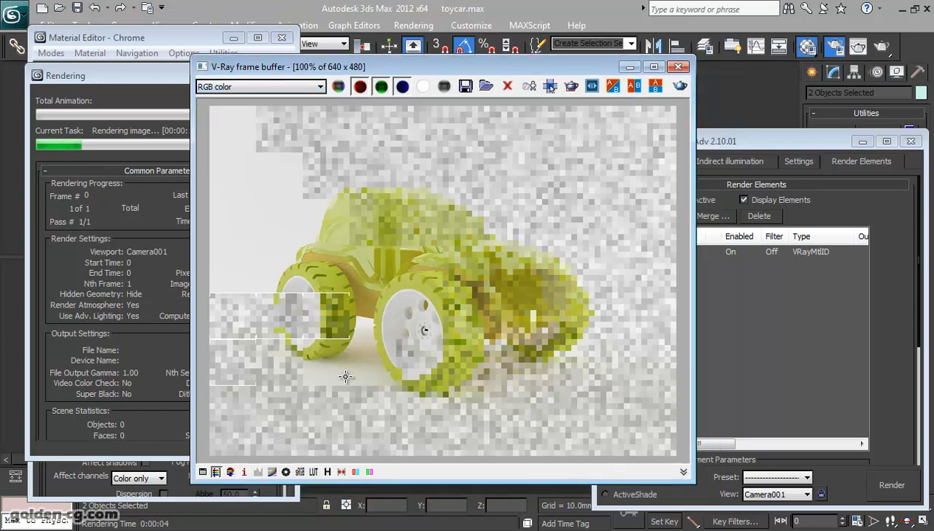
View the Alpha channel and the VRayMtlID pass in the frame buffer, and stop the render.
left_click(305, 86)
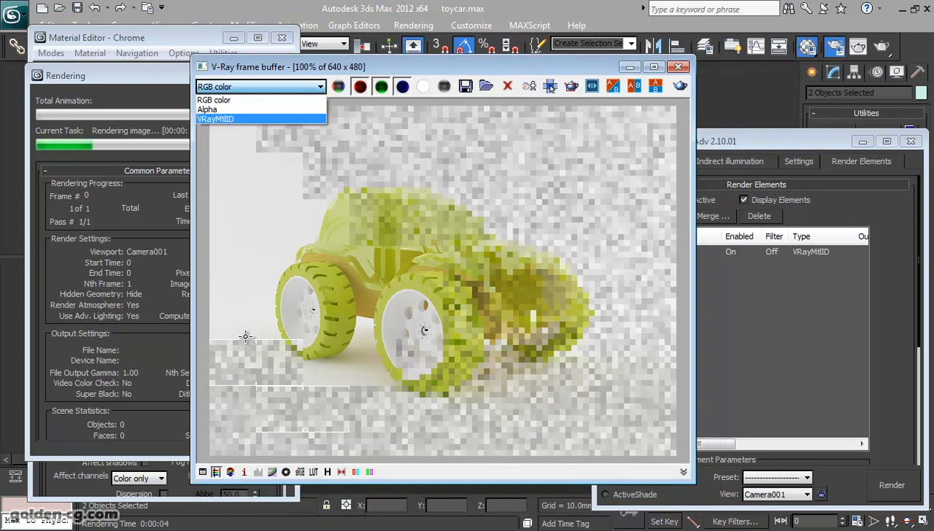
key("Up")
key("Return")
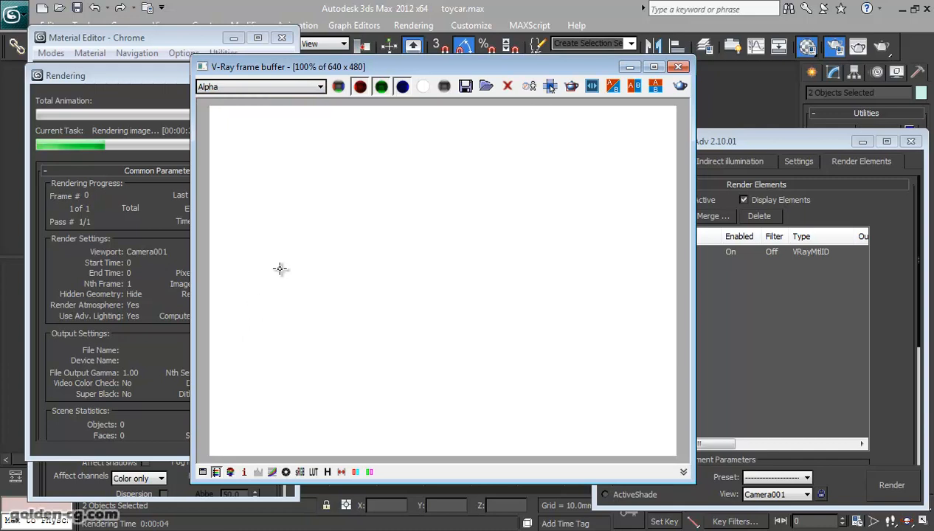
key("alt+Down")
key("Down")
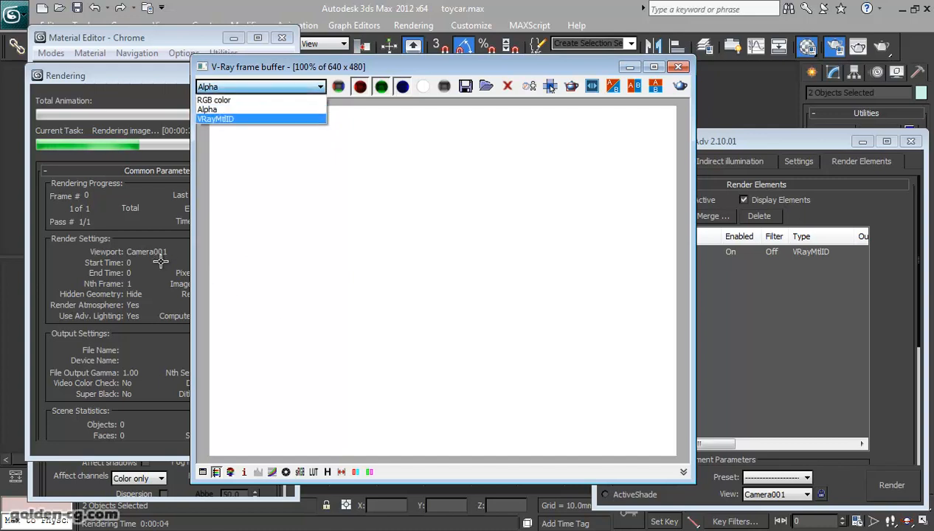
key("Return")
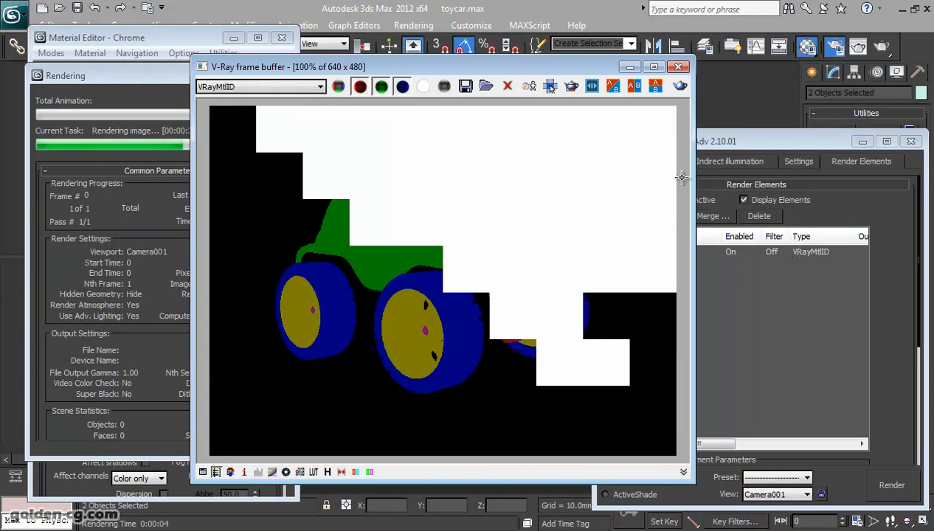
left_click(148, 75)
left_click(280, 102)
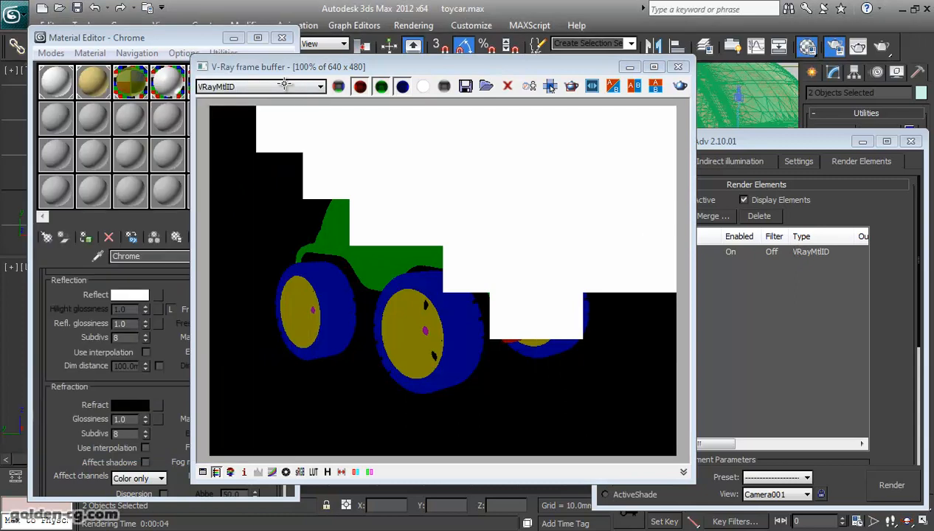
Assign a material ID channel to the bamboo material's second sub-material, Material #95, and render the camera view again.
left_click(93, 81)
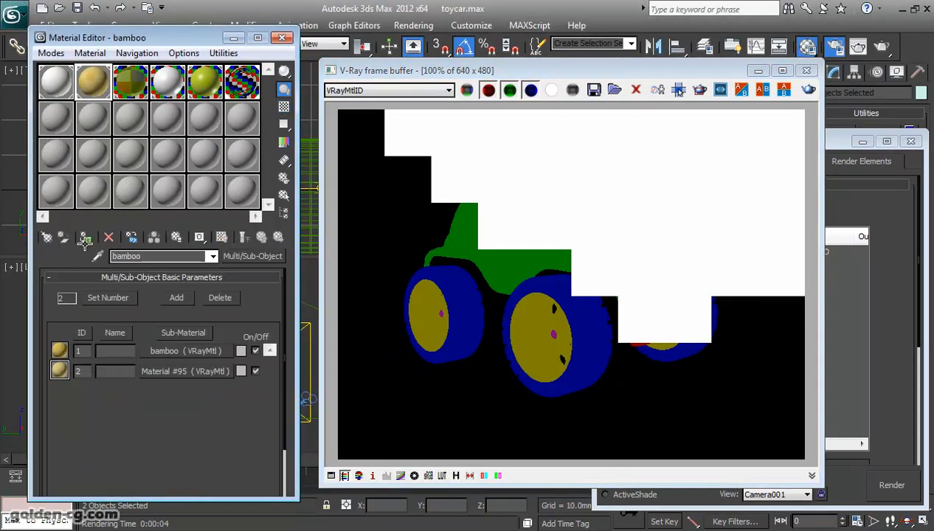
left_click(185, 371)
mouse_move(199, 237)
left_mouse_down()
mouse_move(197, 282)
mouse_move(197, 254)
left_mouse_up()
left_click(261, 236)
left_click(808, 90)
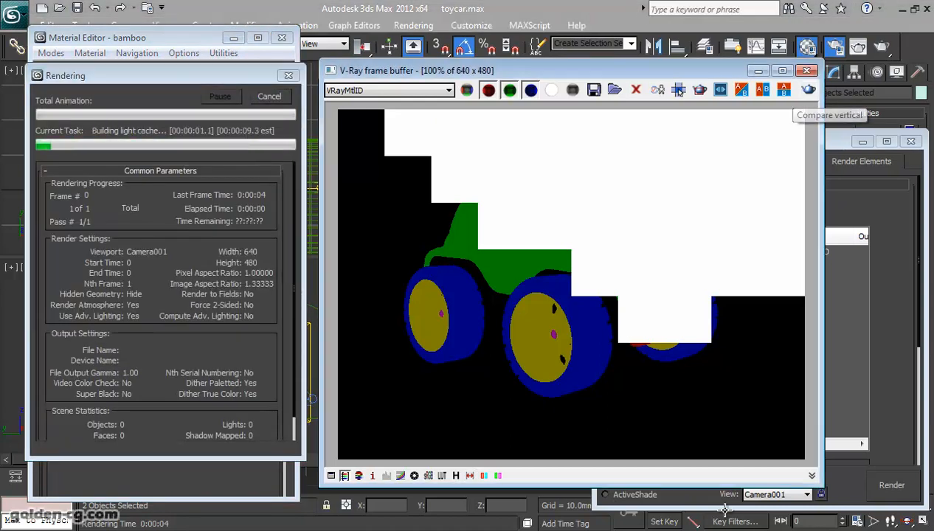
Compare the RGB color, Alpha and VRayMtlID channels in the frame buffer during rendering, ending on RGB color.
left_click(387, 90)
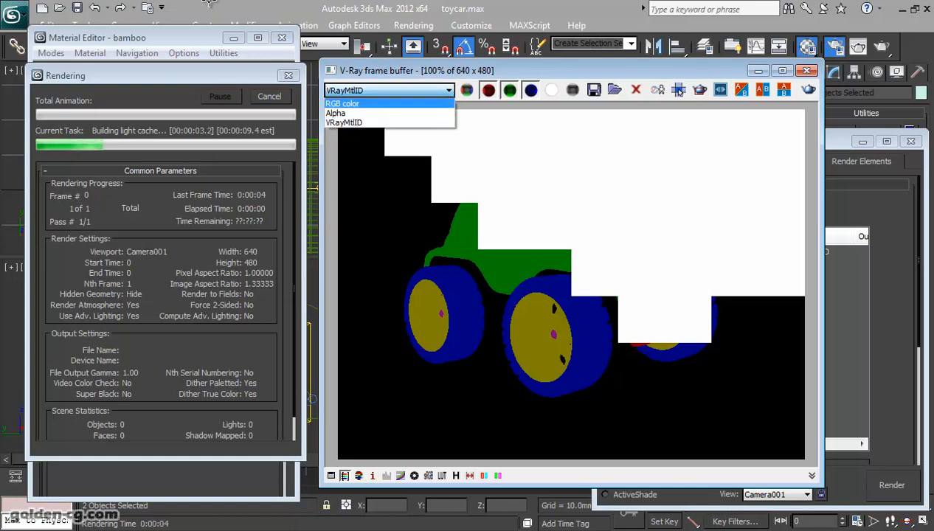
left_click(342, 104)
left_click(387, 90)
left_click(336, 113)
left_click(387, 90)
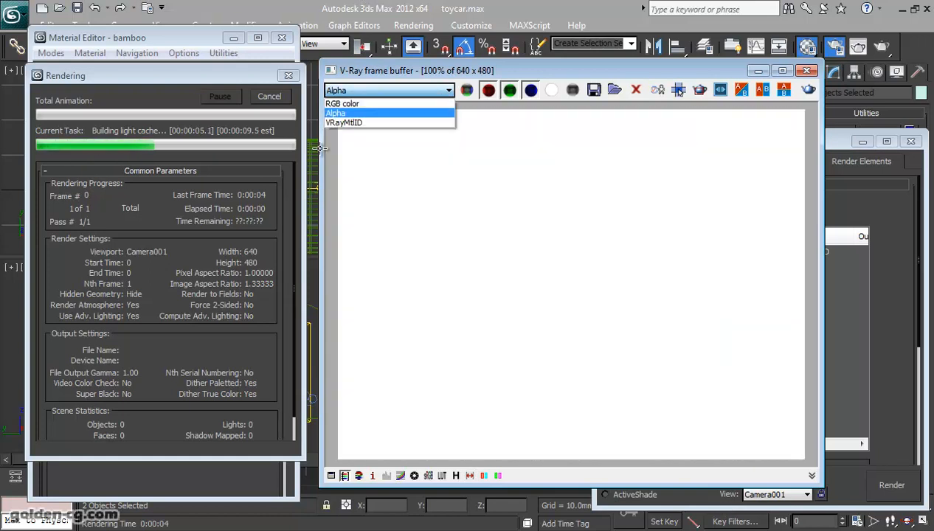
left_click(343, 122)
left_click(388, 90)
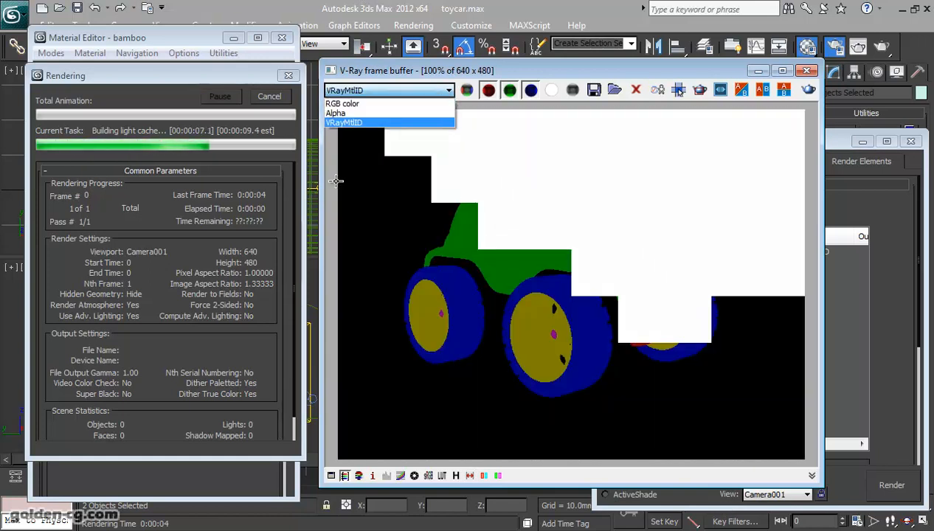
left_click(343, 103)
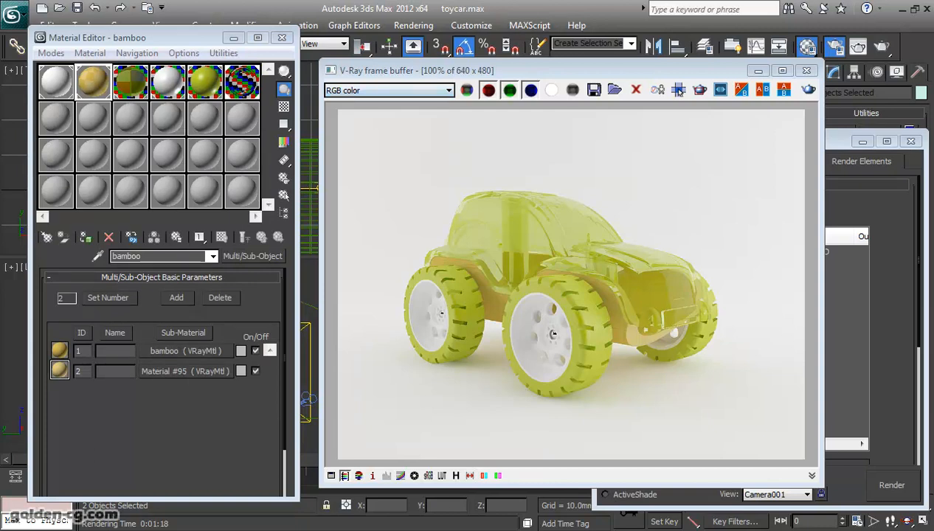
Review the GI engine and irradiance map settings in Render Setup beside the finished render.
left_click_drag(377, 70, 222, 60)
left_click_drag(738, 141, 663, 94)
left_click(655, 114)
scroll(679, 280, "down", 3)
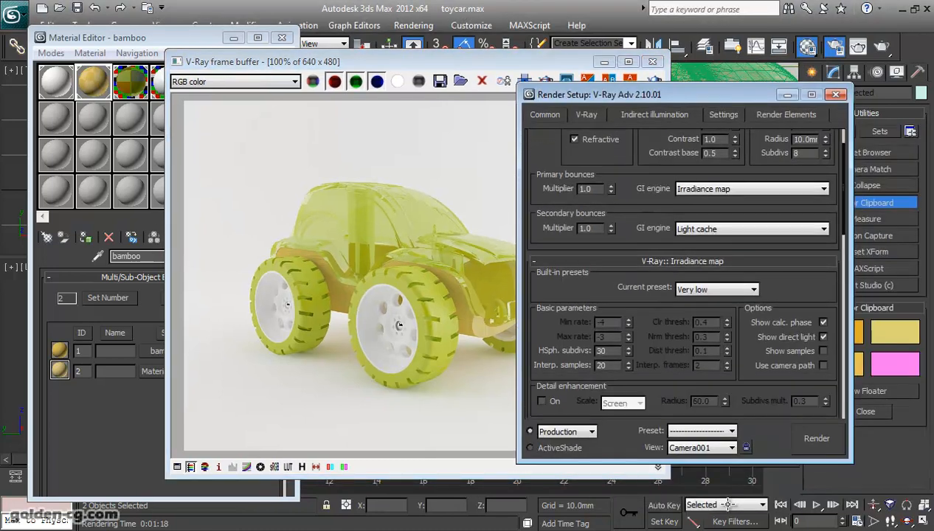
left_click(525, 82)
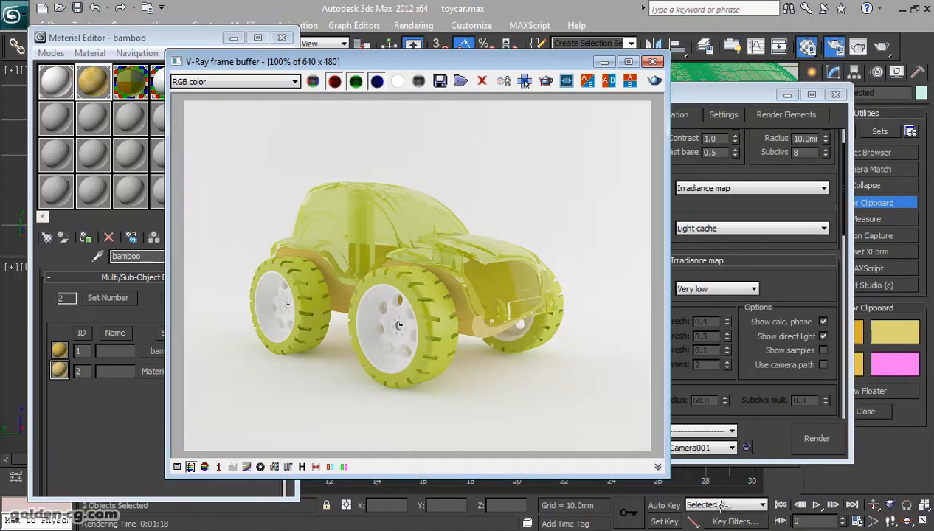
left_click_drag(792, 291, 793, 243)
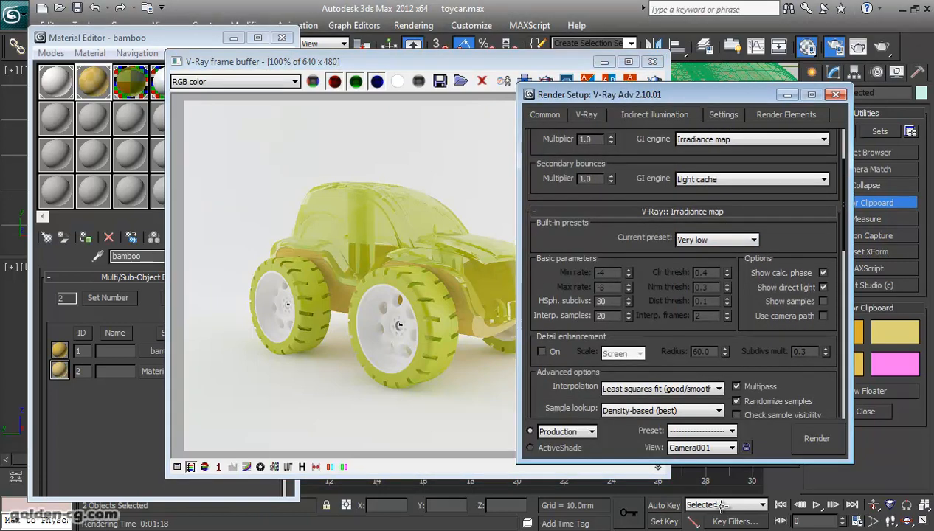
Examine the reflection and refraction settings, including subdivs, of the bamboo material's sub-materials and return to the parent material.
key("m")
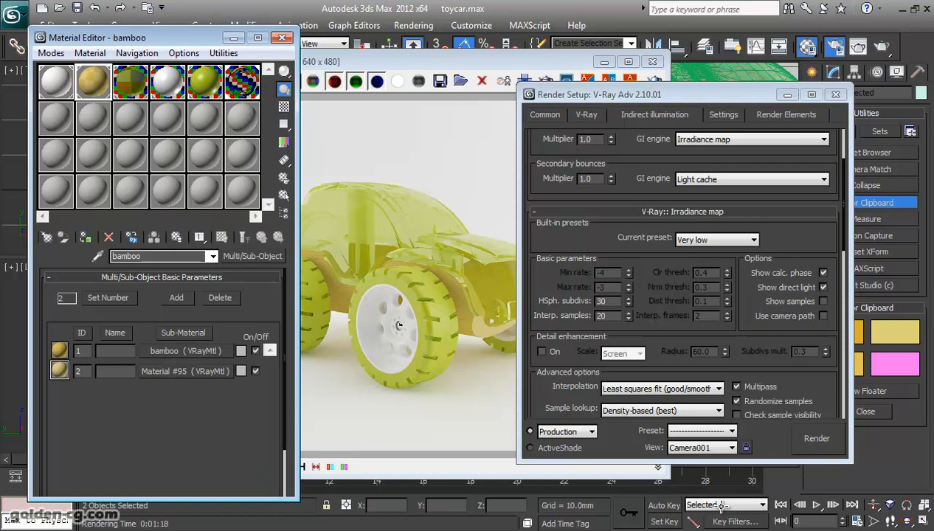
left_click(188, 350)
scroll(162, 368, "down", 10)
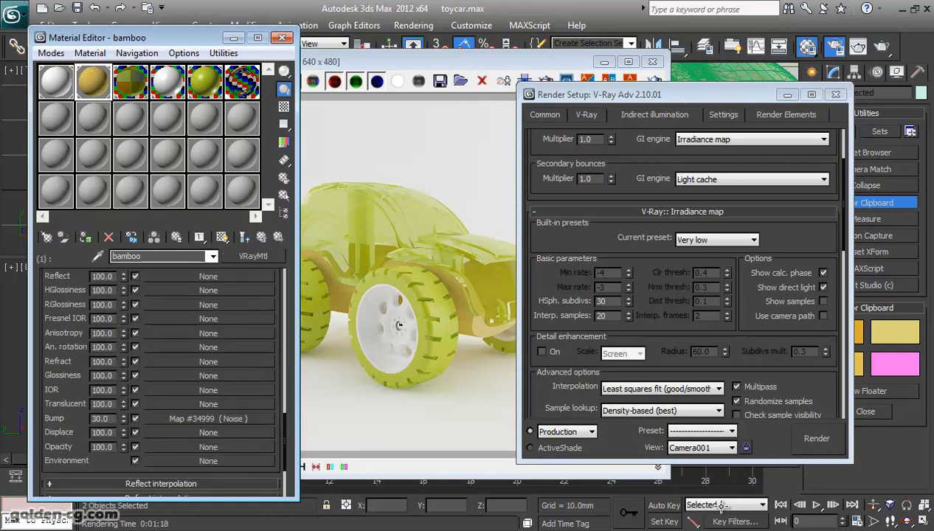
scroll(162, 369, "up", 10)
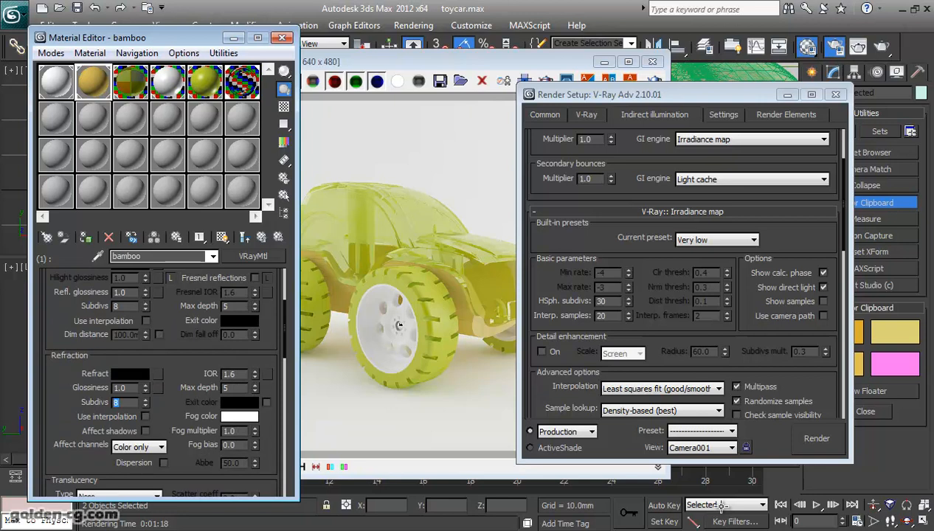
scroll(162, 376, "up", 2)
left_click(524, 82)
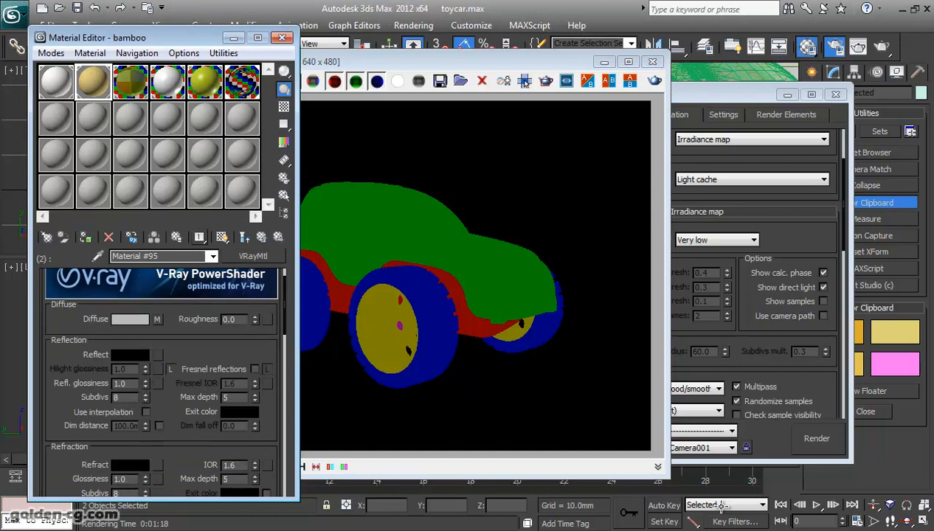
left_click(246, 237)
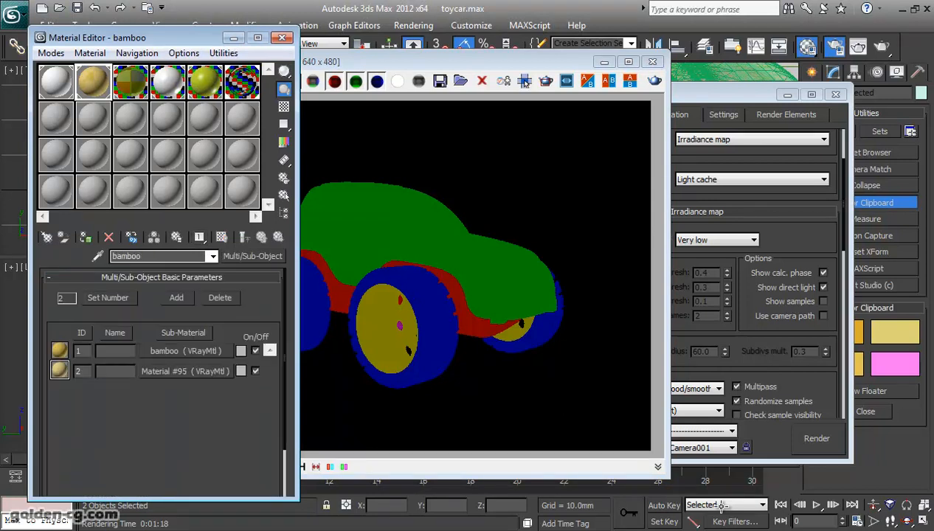
Save the frame buffer's RGB color channel as color.tga in the render folder with a gamma override of 1.0.
left_click(524, 81)
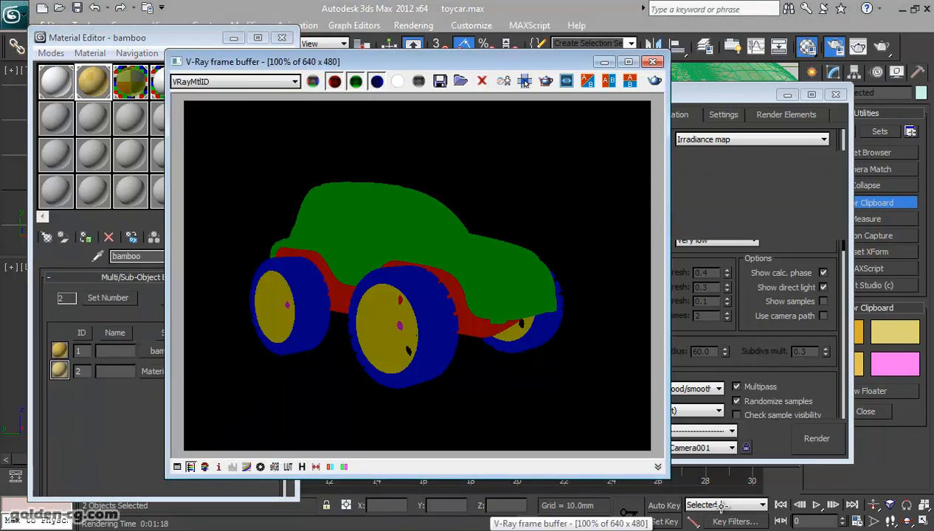
left_click_drag(258, 62, 413, 59)
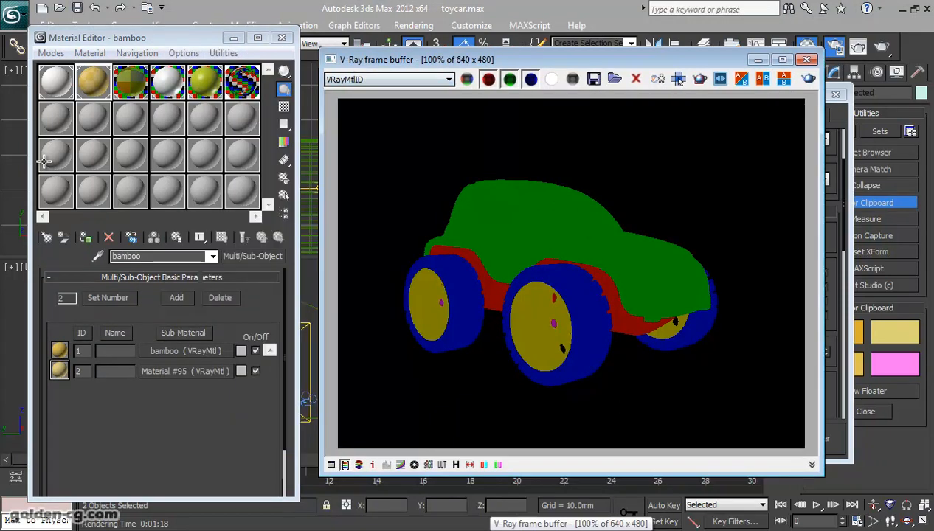
left_click(388, 79)
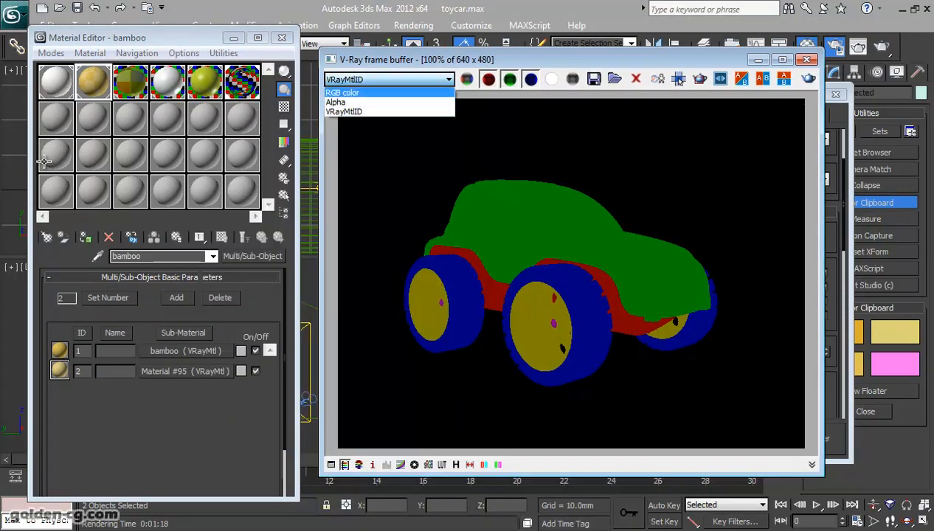
left_click(354, 89)
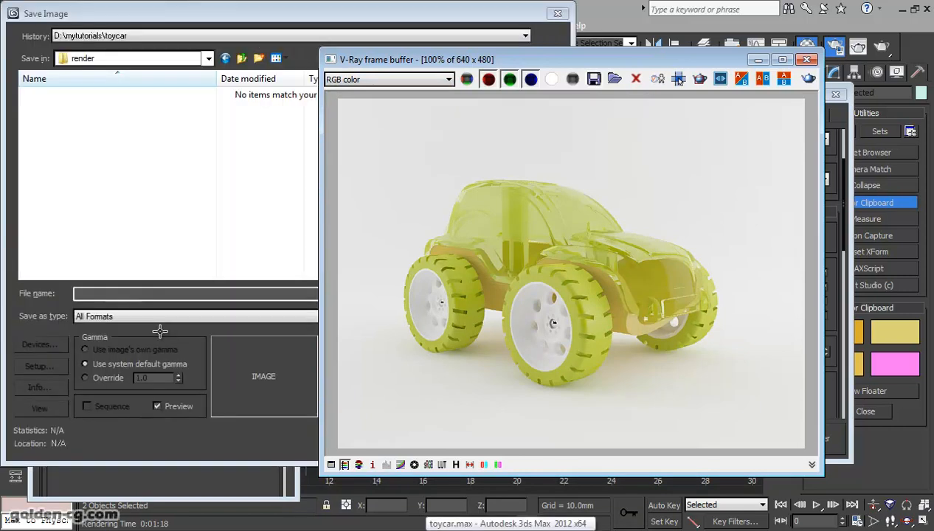
left_click(337, 410)
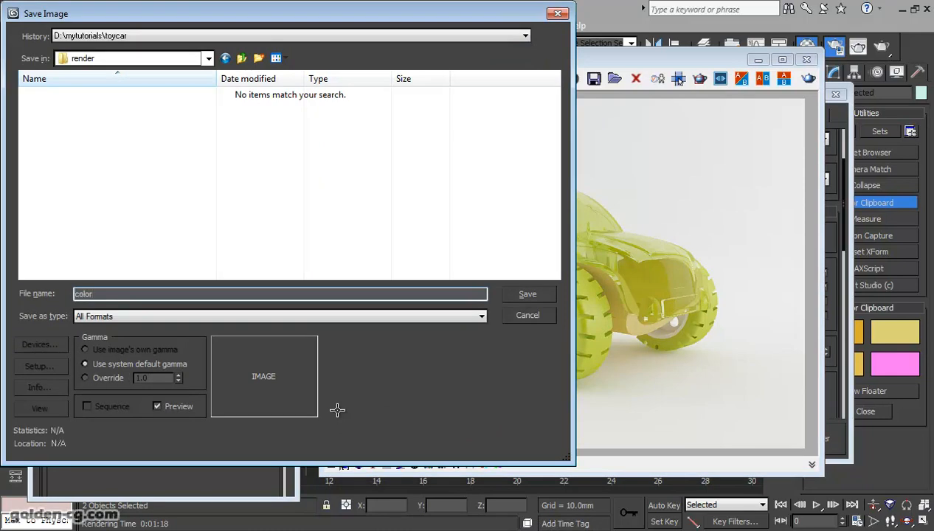
key("alt+o")
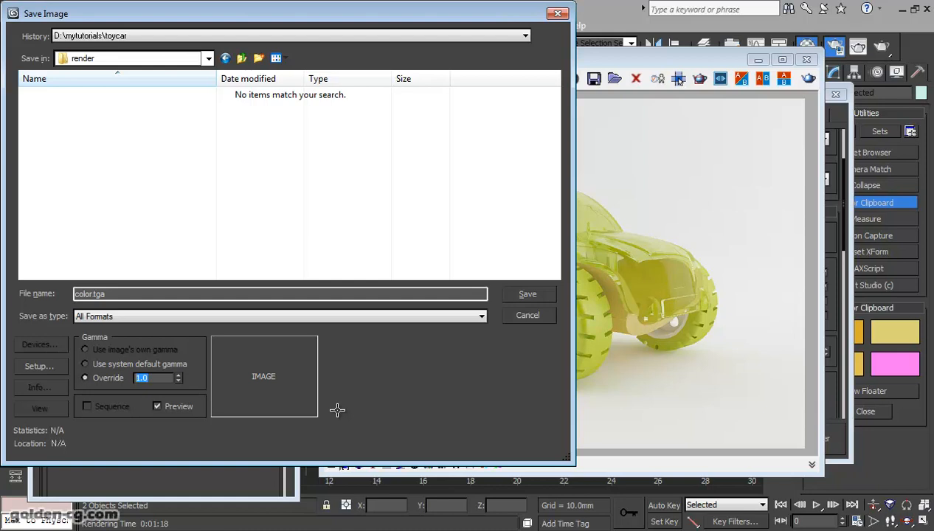
key("Return")
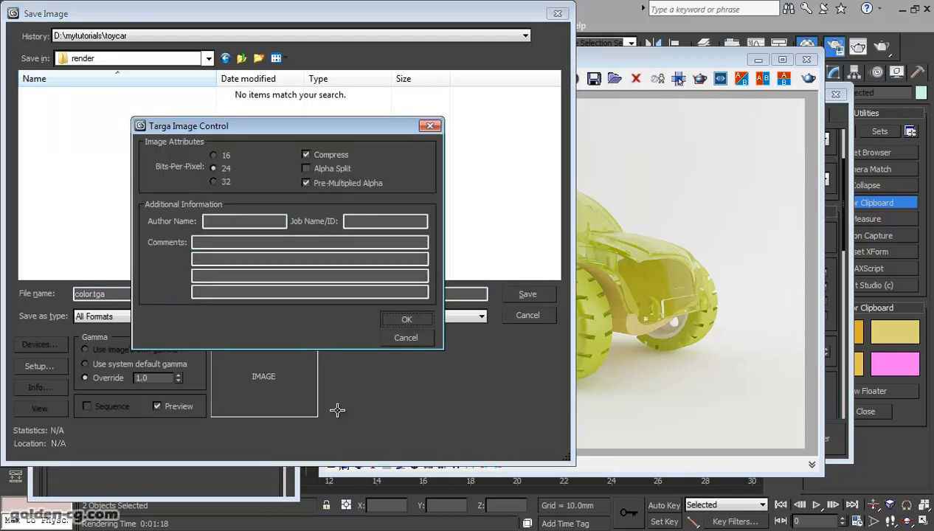
key("Return")
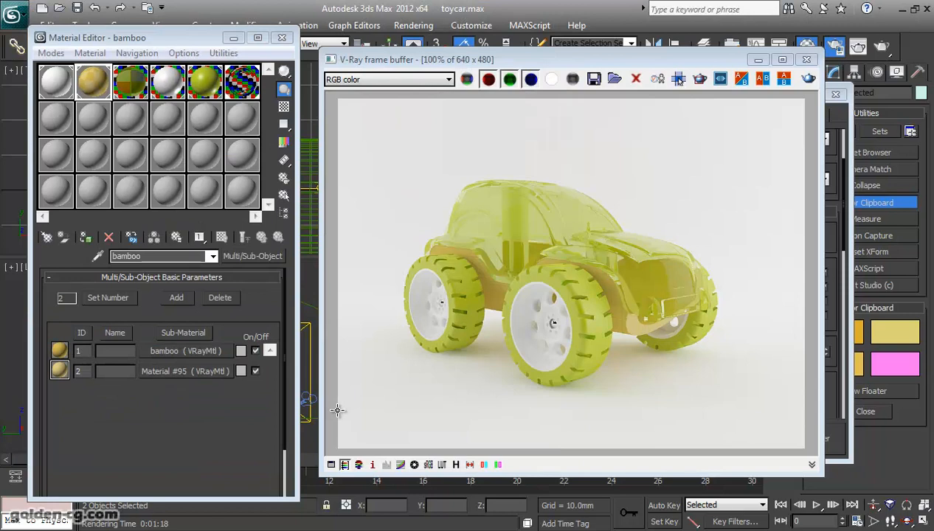
Save the frame buffer's VRayMtlID channel as ID.tga in the render folder with a gamma override of 1.0.
left_click(398, 79)
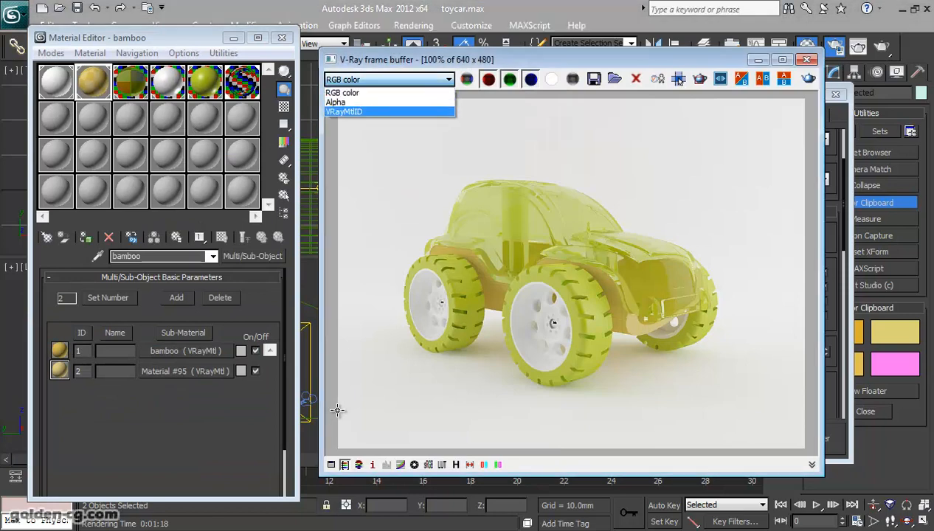
left_click(339, 102)
left_click(398, 79)
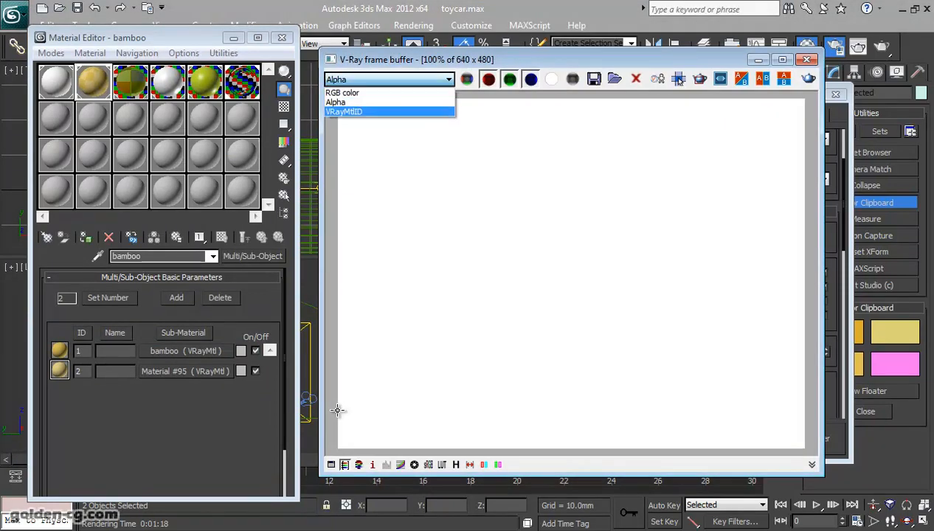
left_click(347, 112)
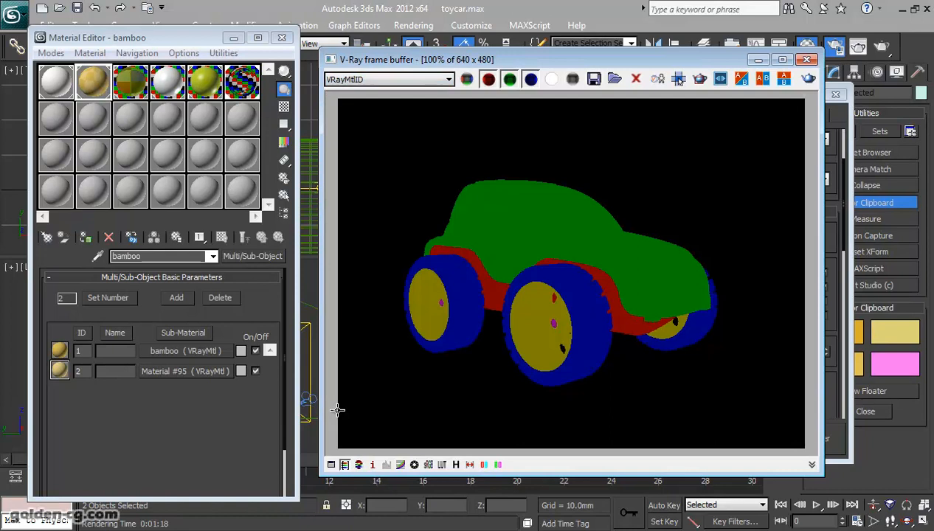
left_click(594, 79)
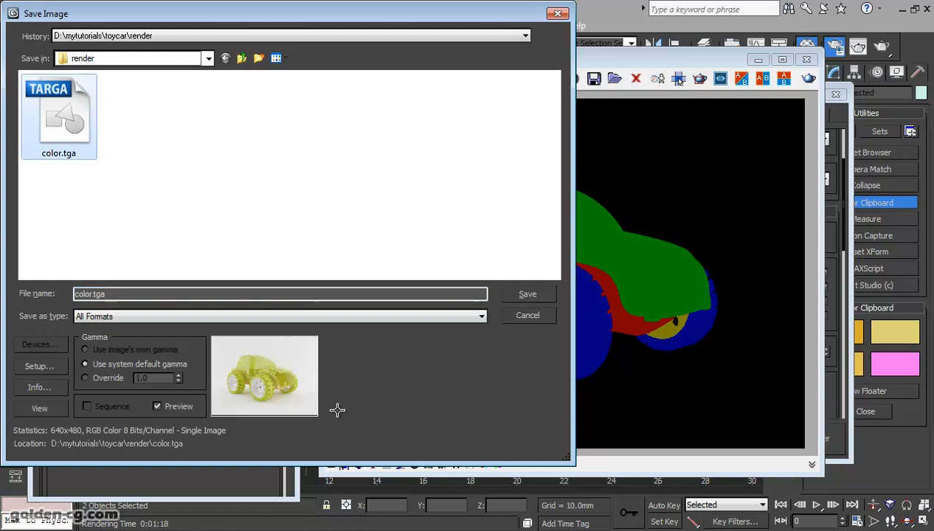
key("alt+n")
key("BackSpace")
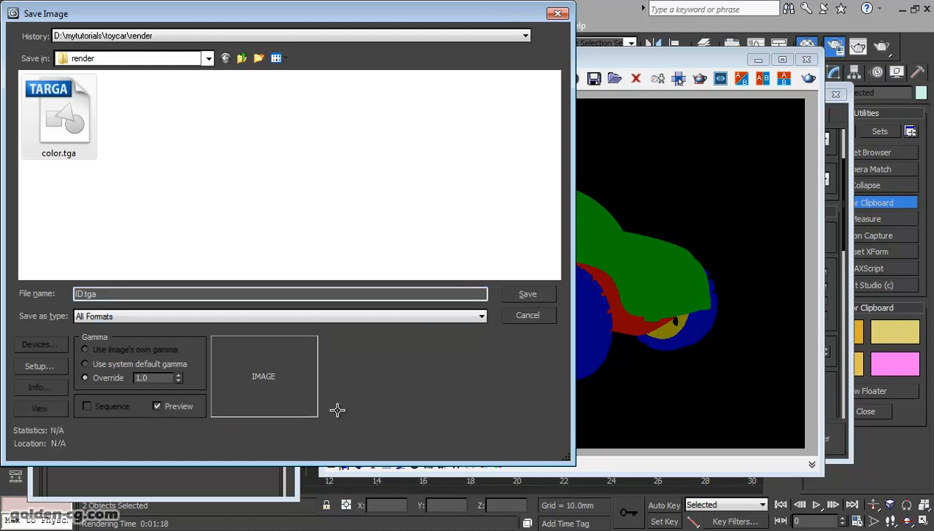
key("Return")
key("Return")
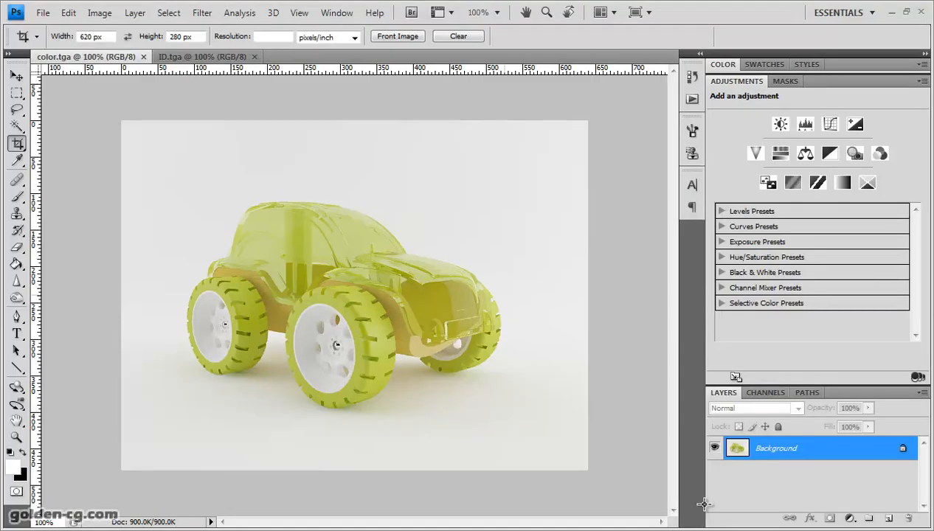
Compare the color.tga render with the ID.tga mask in Photoshop by alternating between the two documents.
left_click(201, 57)
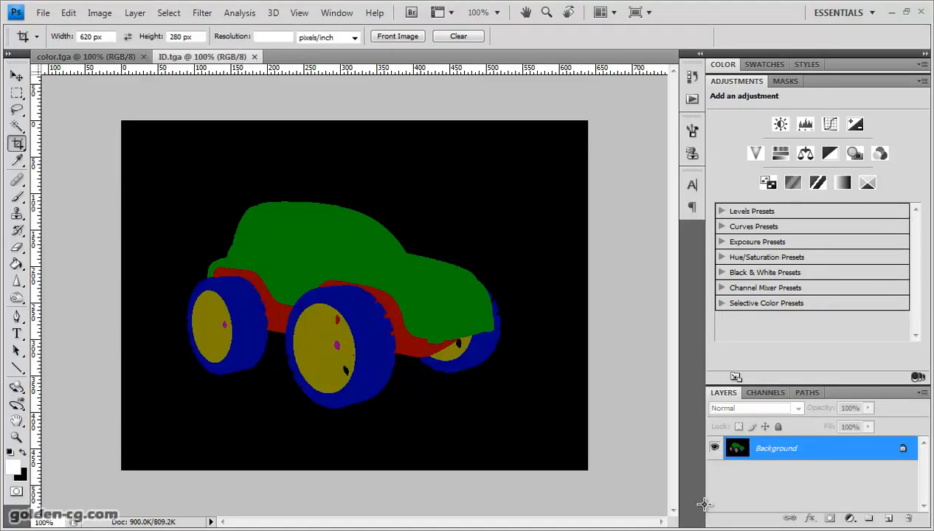
left_click(110, 57)
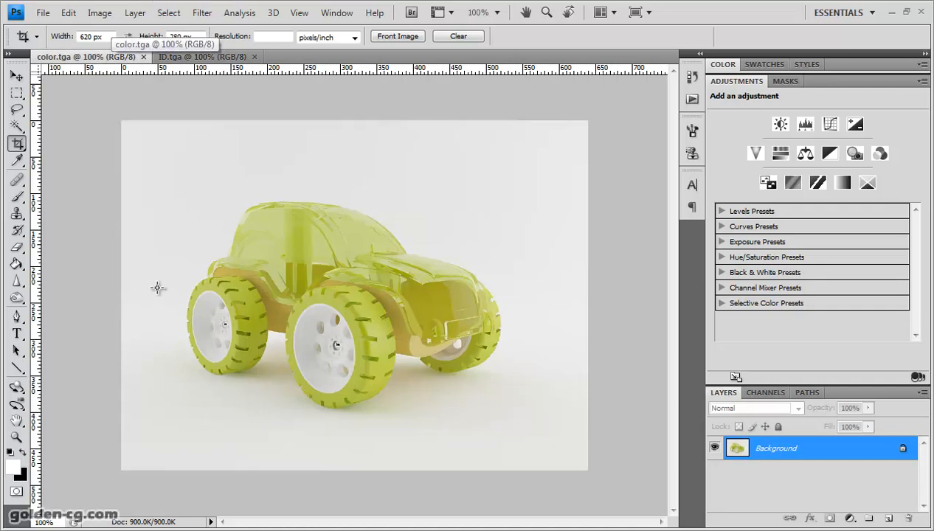
key("ctrl+Tab")
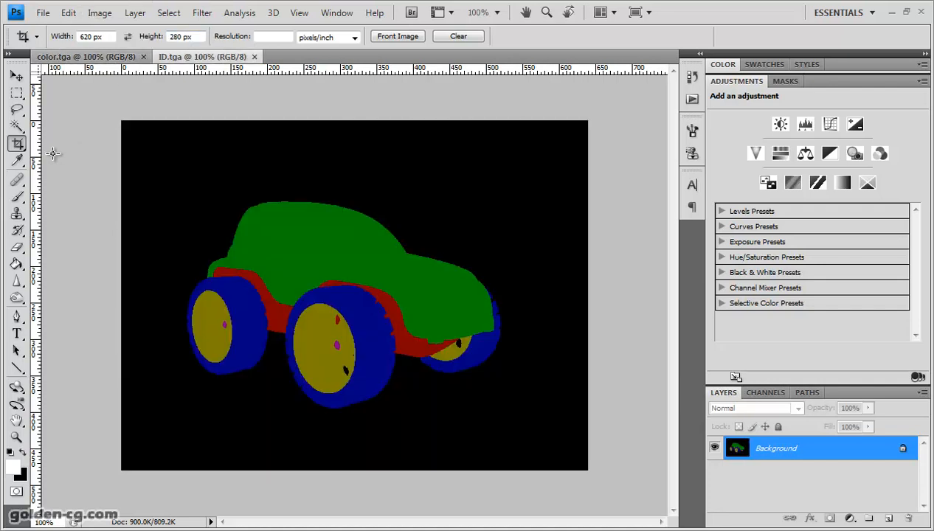
key("ctrl+Tab")
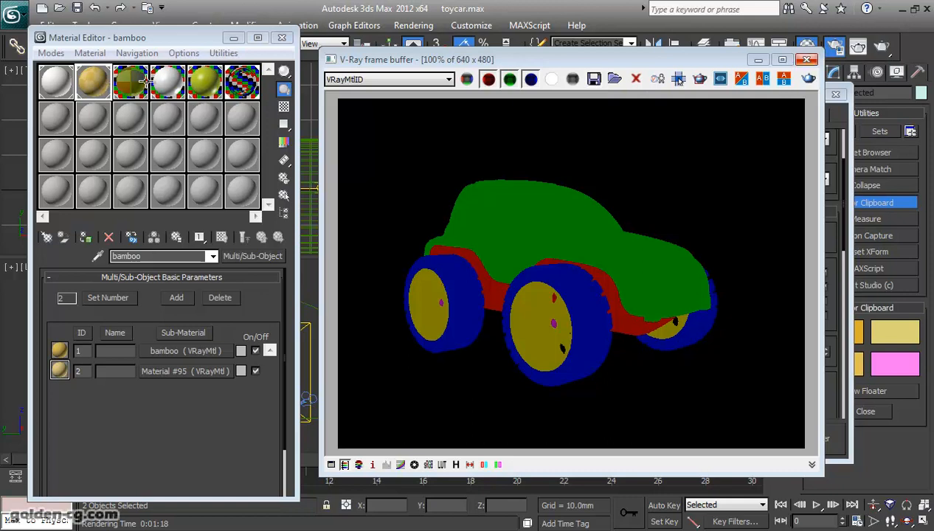
Return to 3ds Max and look through the list of available V-Ray render elements without adding one.
key("F10")
left_click_drag(656, 95, 440, 88)
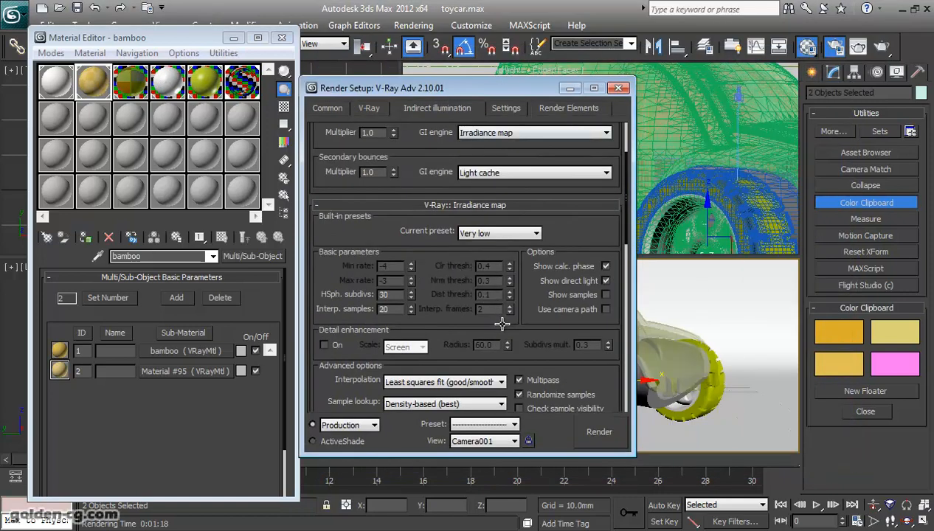
left_click(369, 109)
left_click(568, 108)
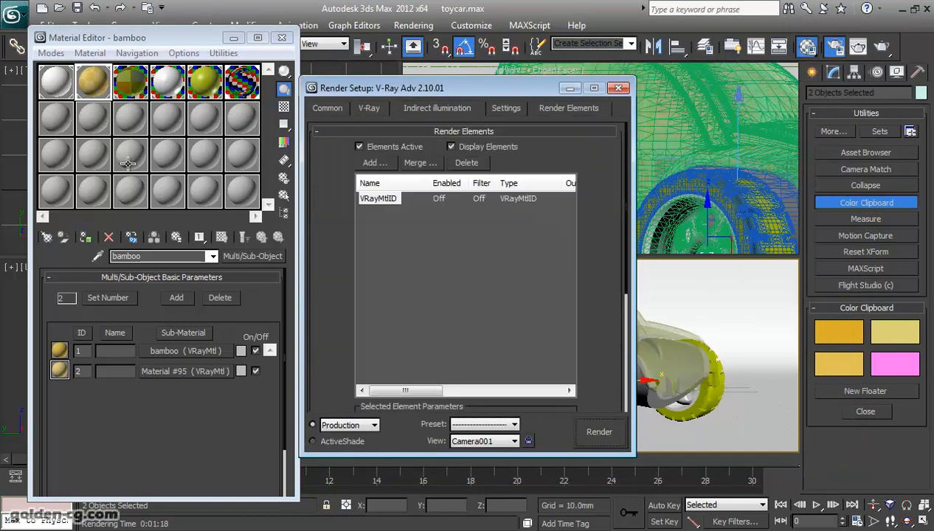
left_click(376, 163)
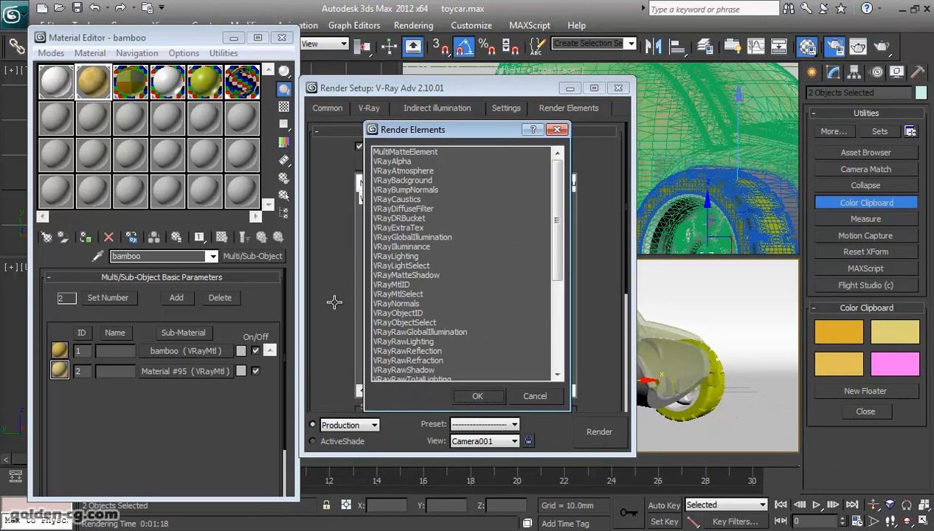
left_click_drag(557, 209, 557, 297)
left_click(535, 396)
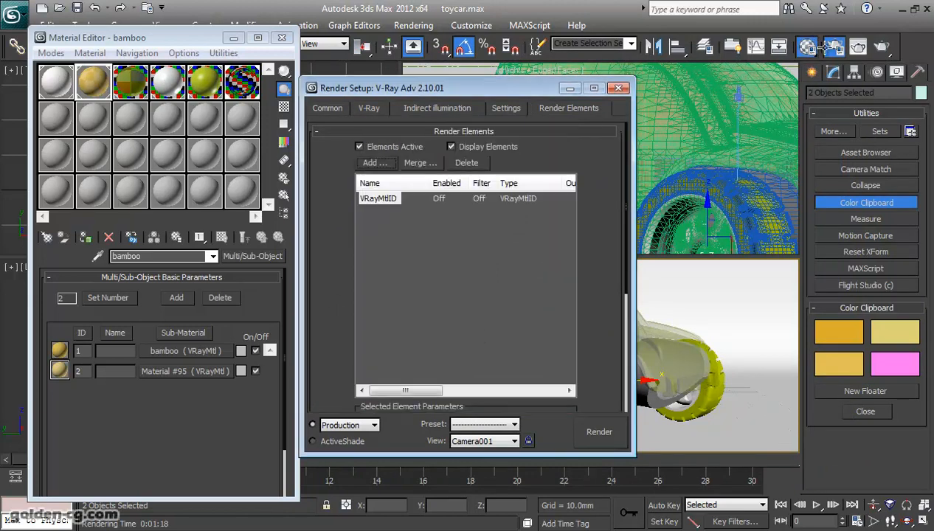
left_click_drag(535, 88, 553, 81)
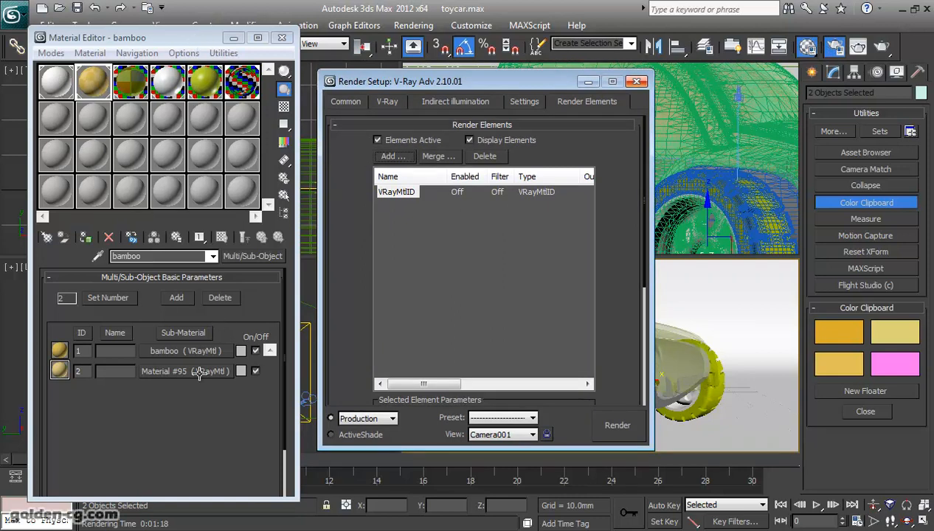
Convert the unused 07 - Default material slot to a VRayLightMtl material.
key("F10")
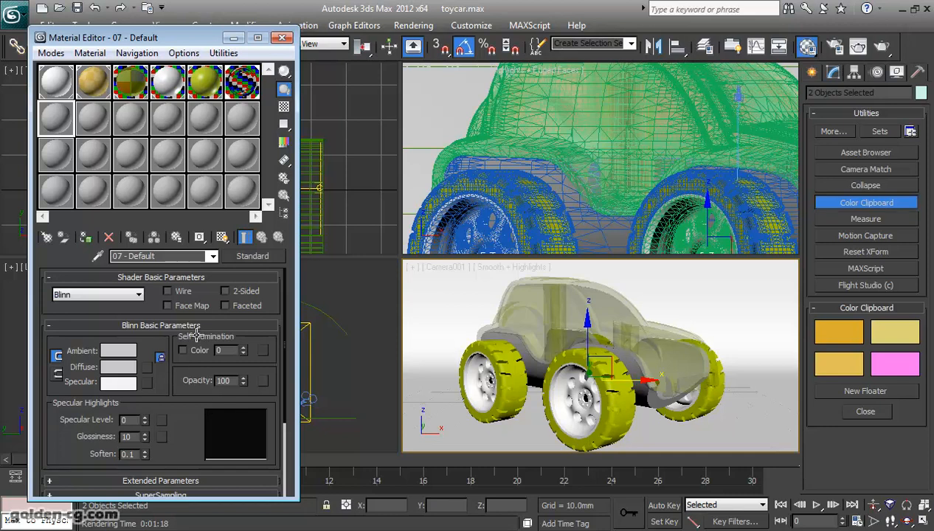
left_click(252, 256)
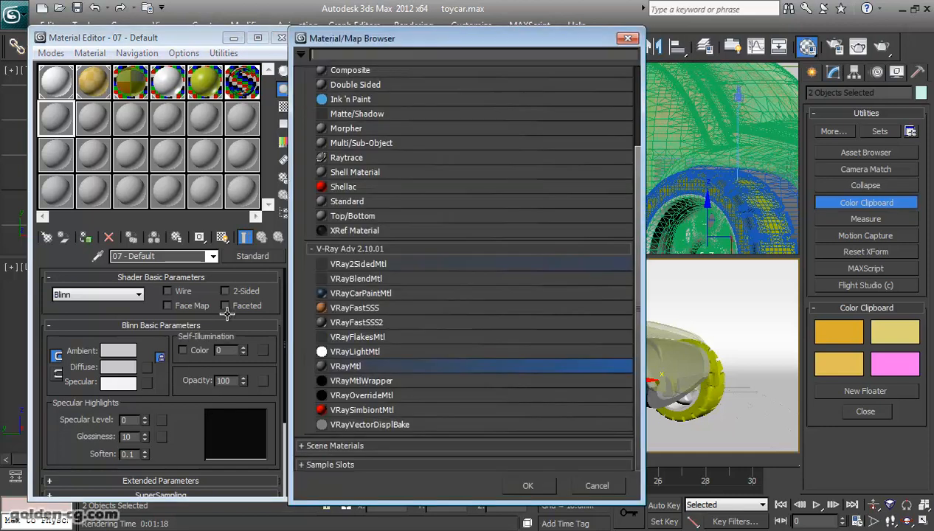
key("Up")
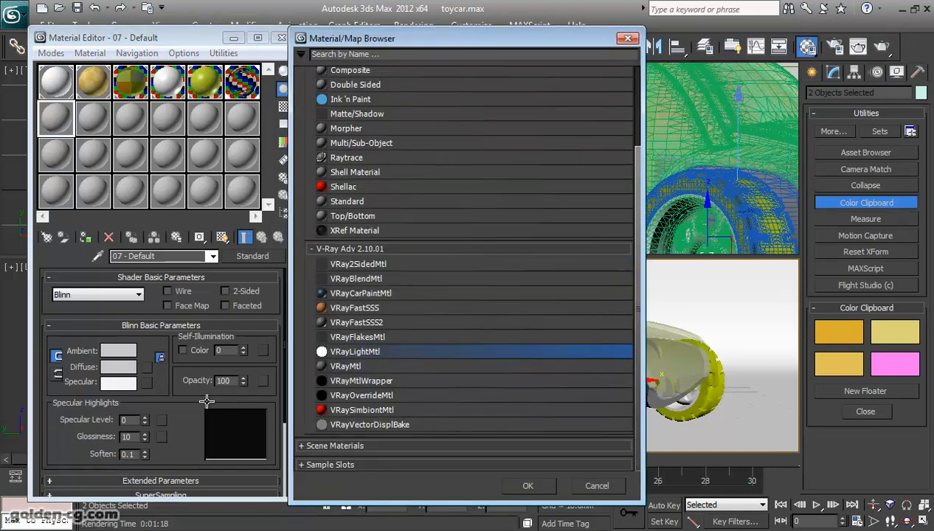
key("Return")
Assign a VRayDirt map to the light material's color.
left_click(205, 351)
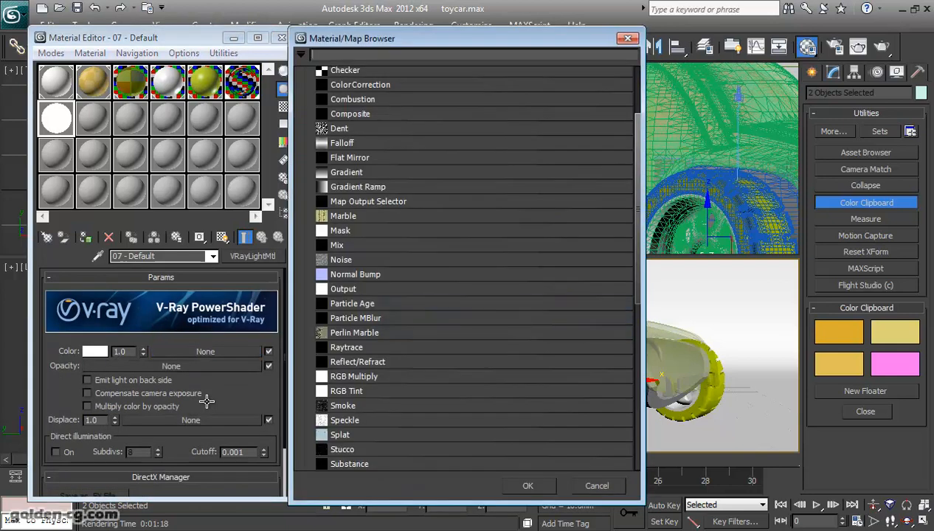
scroll(207, 400, "down", 7)
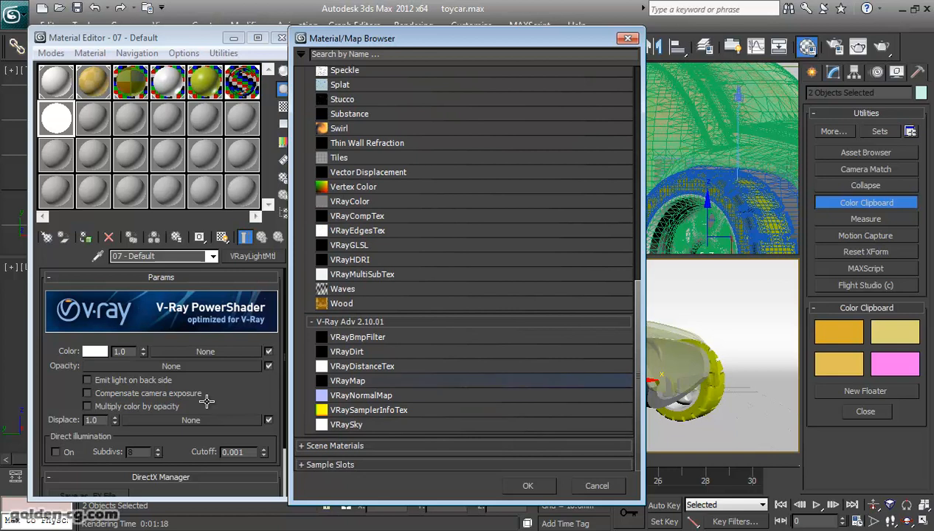
key("Up")
key("Return")
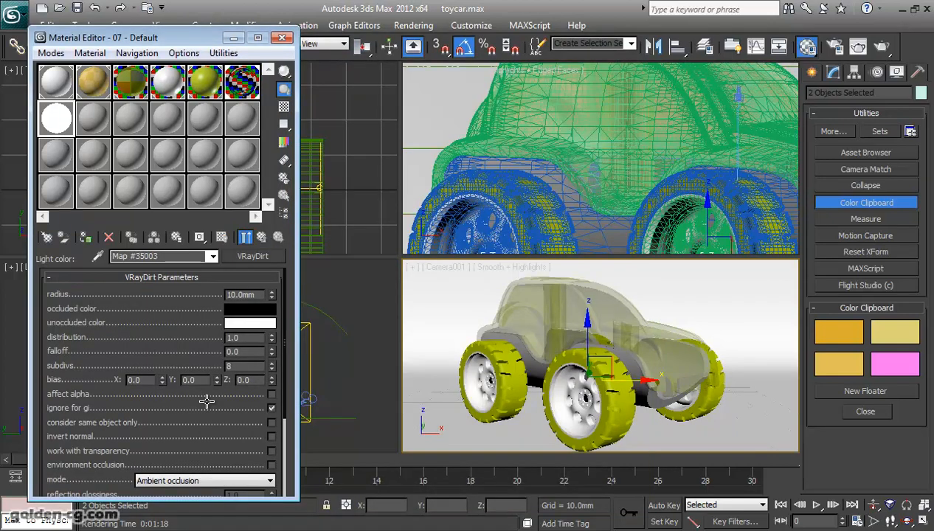
Set the VRayDirt radius to 5 mm and its subdivs to 32.
key("ctrl+a")
type("5")
key("Return")
key("Tab")
key("Tab")
key("Tab")
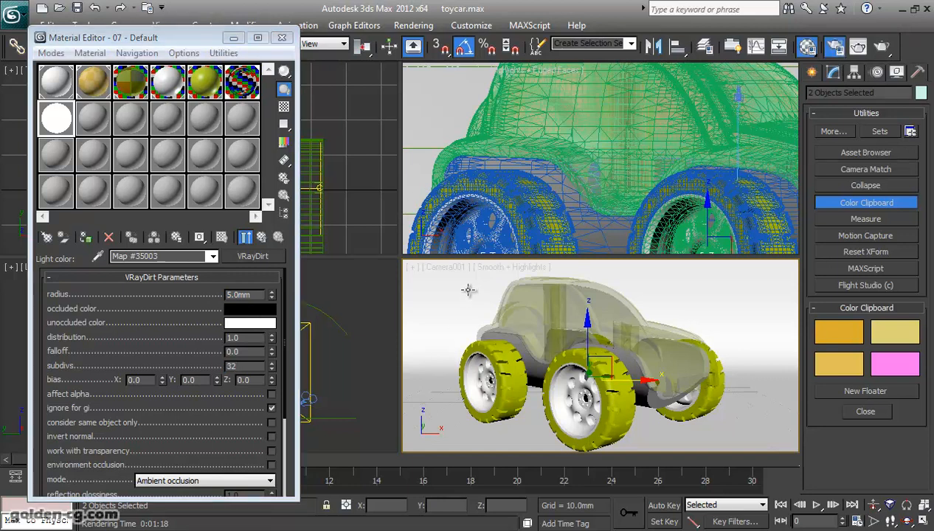
Enable the override material in the V-Ray global switches and assign the 07 - Default light material to it.
key("F10")
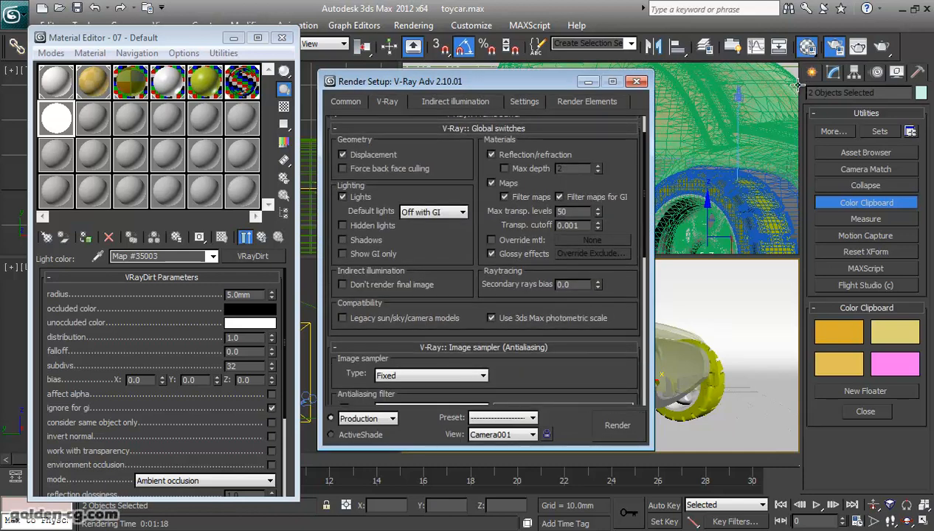
left_click(491, 239)
left_click_drag(525, 82, 673, 81)
left_click(57, 118)
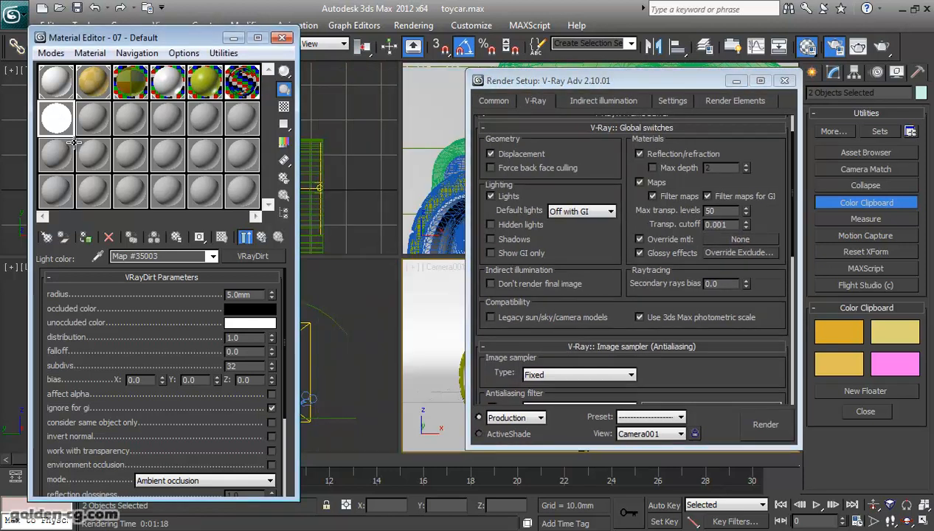
left_click_drag(56, 119, 739, 239)
left_click(595, 303)
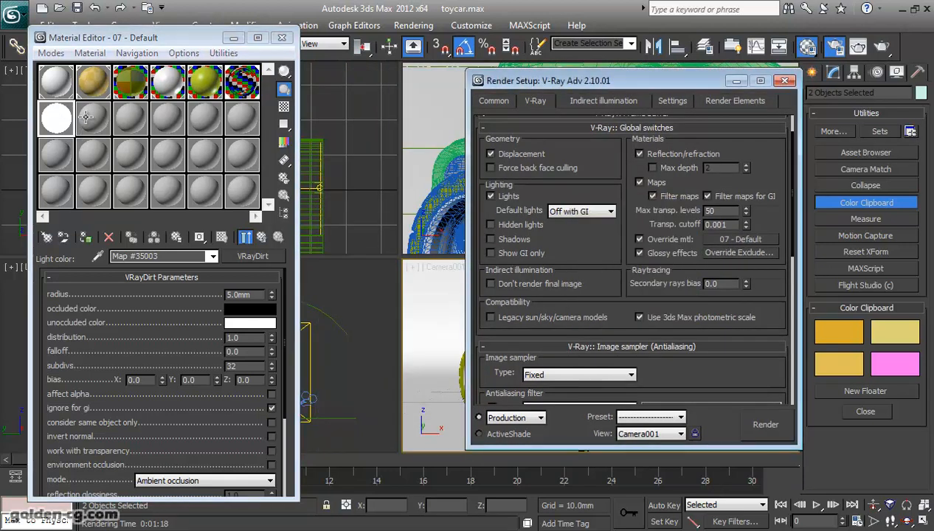
Review the V-Ray image sampler settings and the available antialiasing filters, keeping Catmull-Rom.
scroll(61, 84, "down", 2)
scroll(103, 133, "up", 4)
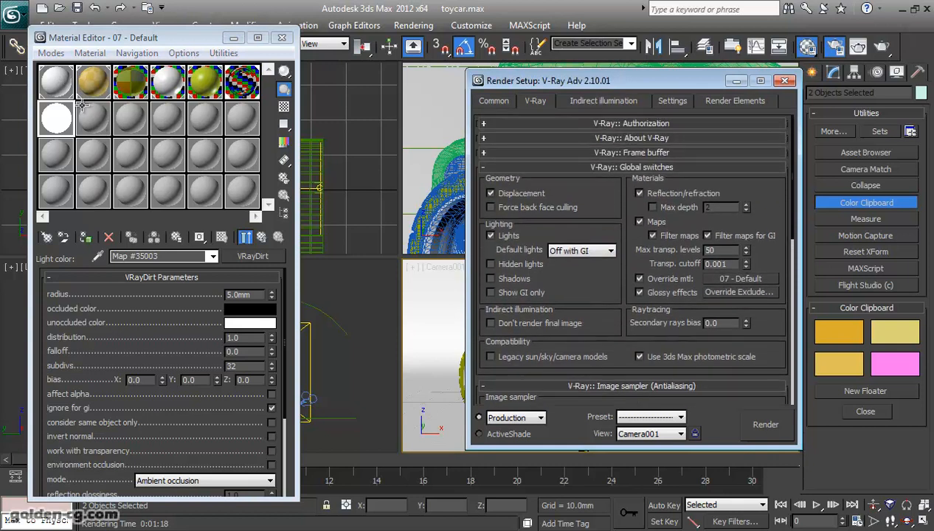
scroll(488, 100, "down", 1)
scroll(543, 105, "down", 4)
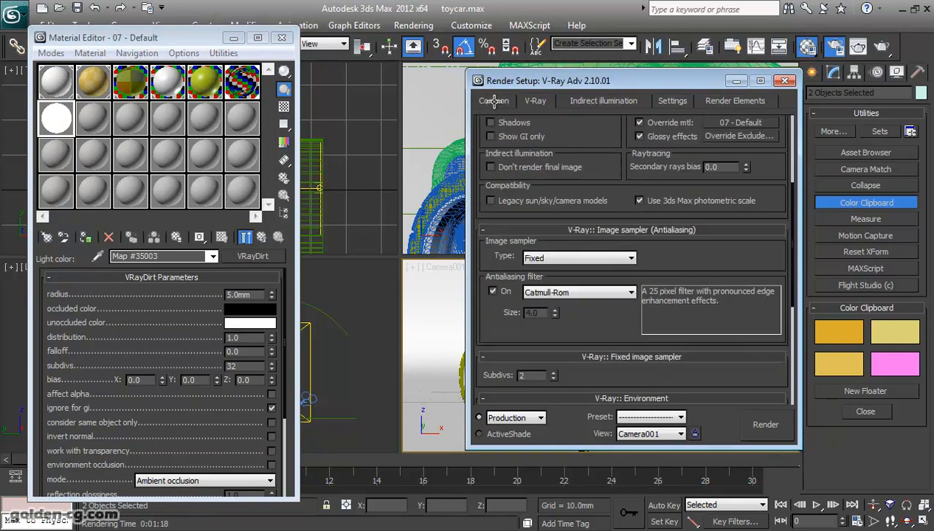
scroll(528, 104, "up", 1)
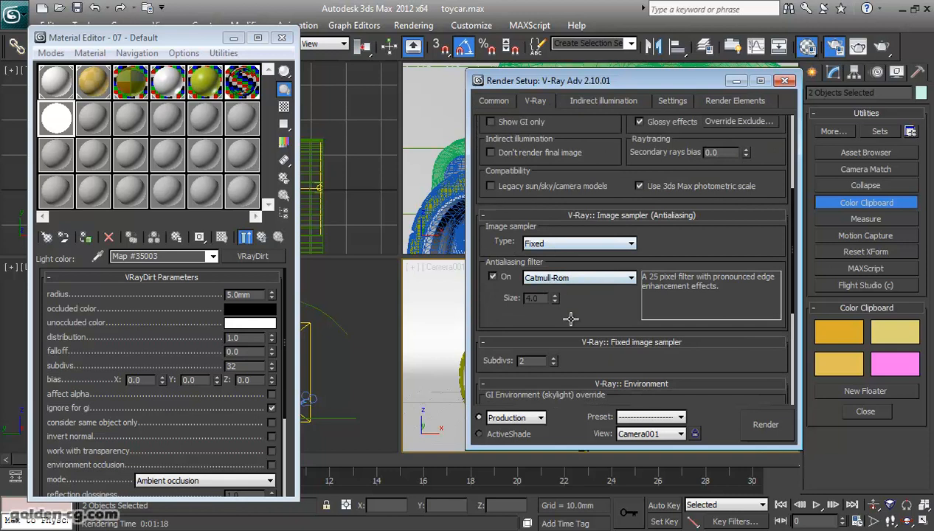
left_click(577, 278)
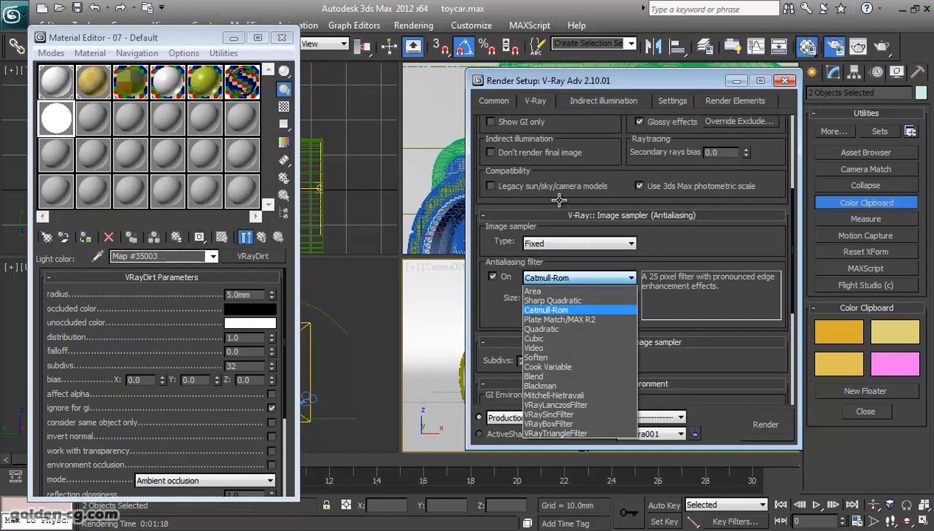
left_click(527, 100)
Set the V-Ray color mapping type to Linear multiply with a gamma of 1.0.
scroll(536, 100, "down", 2)
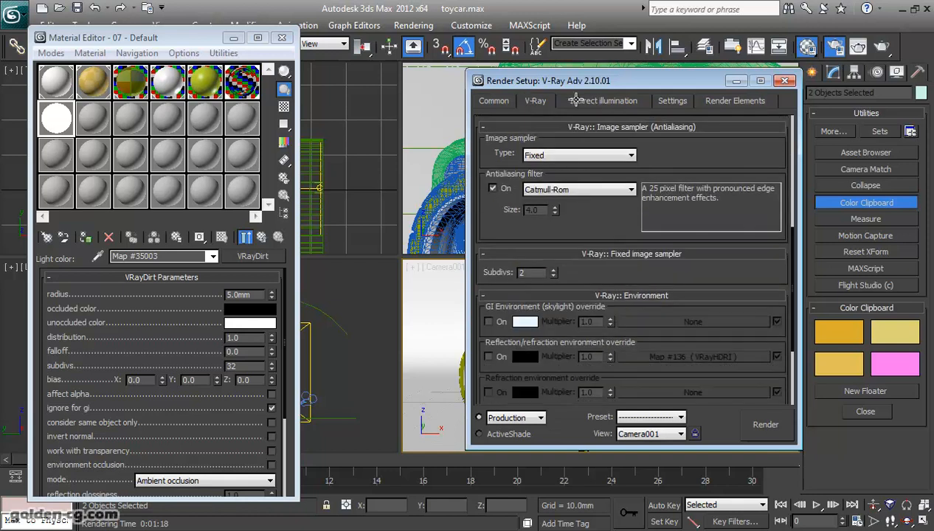
scroll(588, 99, "down", 2)
scroll(557, 331, "down", 1)
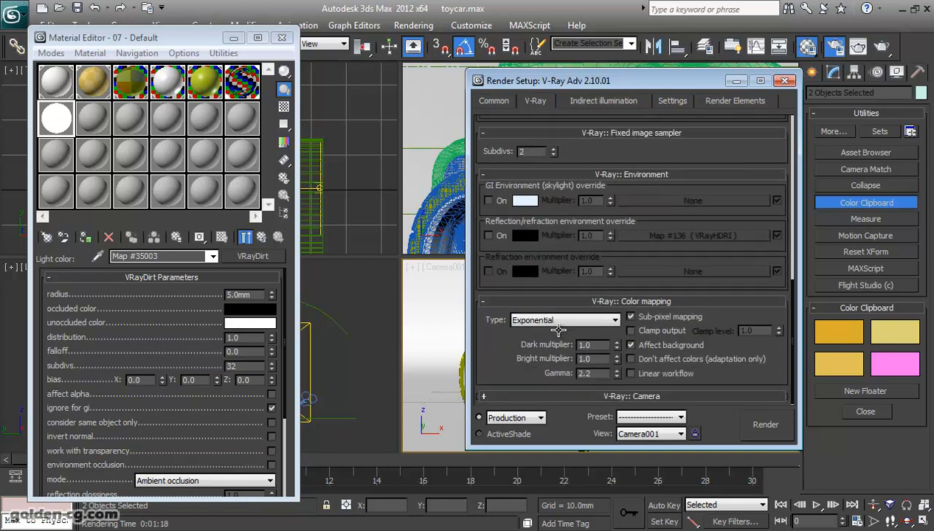
left_click(557, 324)
left_click(558, 330)
Turn off V-Ray indirect illumination and check the render output size.
key("ctrl+Tab")
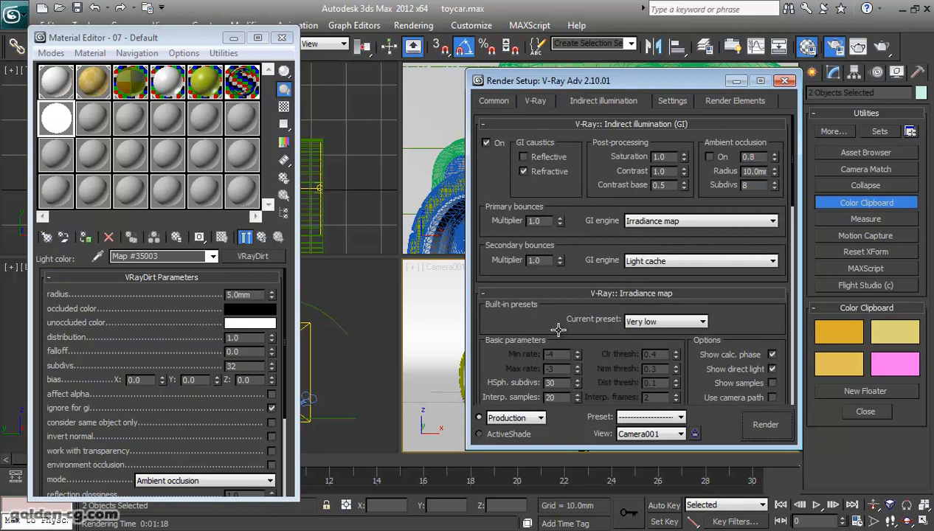
key("space")
key("ctrl+shift+Tab")
key("ctrl+shift+Tab")
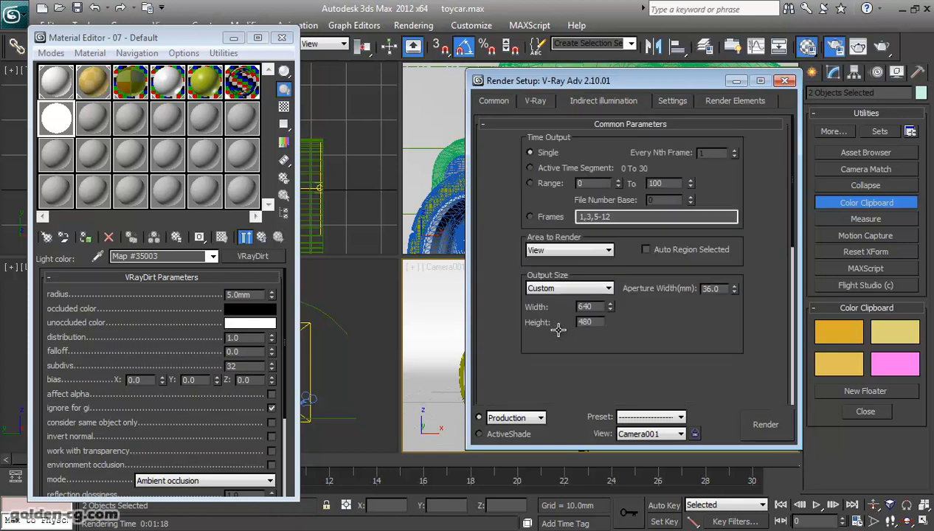
key("ctrl+Tab")
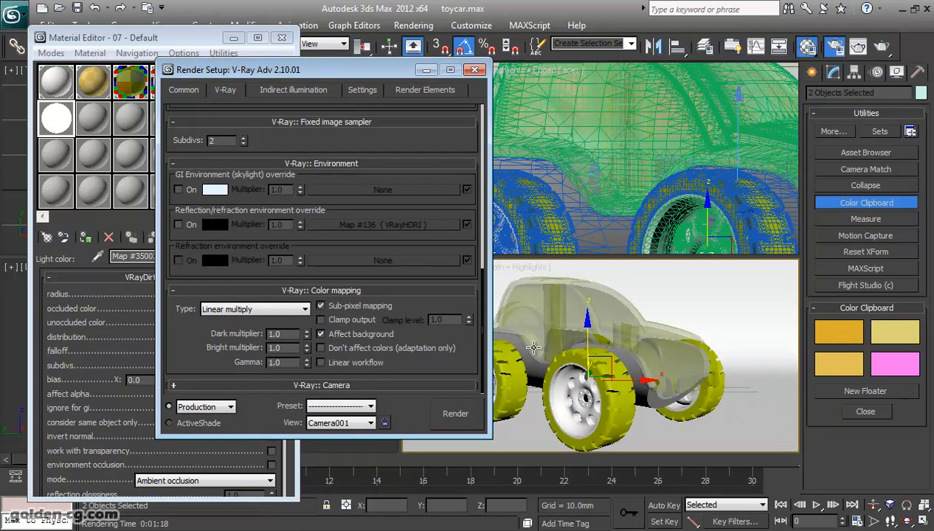
Test-render the Camera001 view in the RGB color channel and rerender it with the VRayDirt radius set to 6 mm.
key("shift+q")
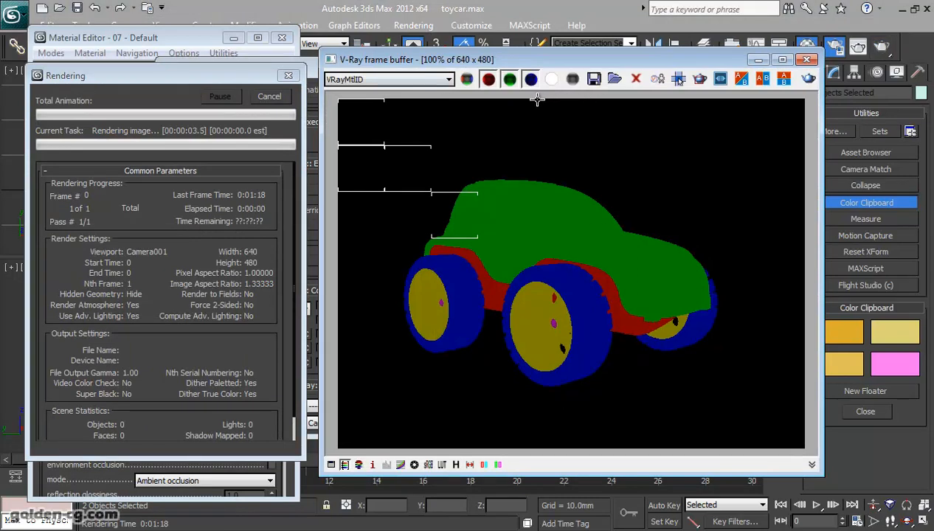
key("Return")
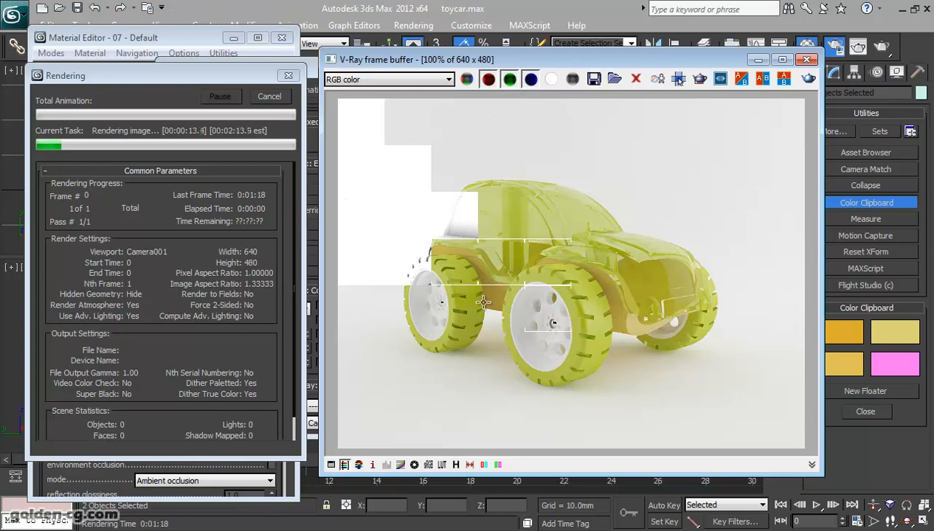
scroll(501, 101, "up", 1)
scroll(586, 103, "down", 1)
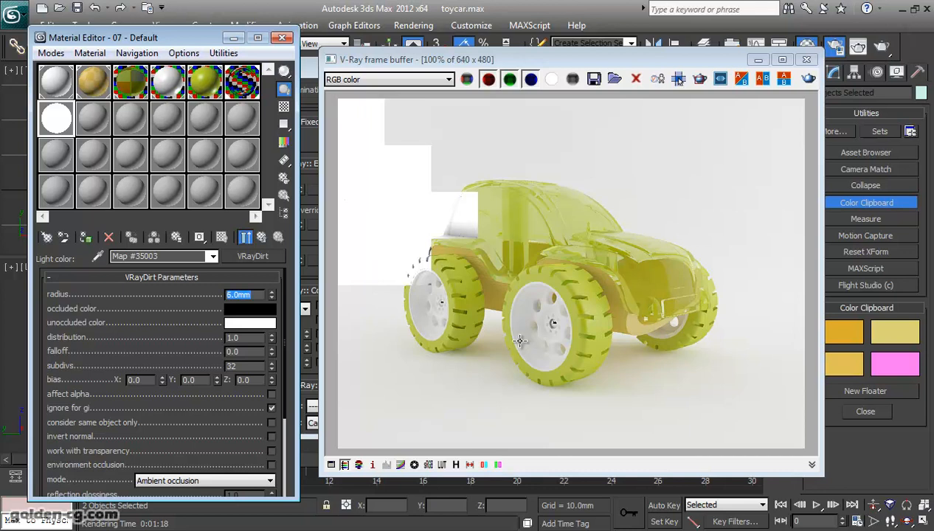
left_click(808, 78)
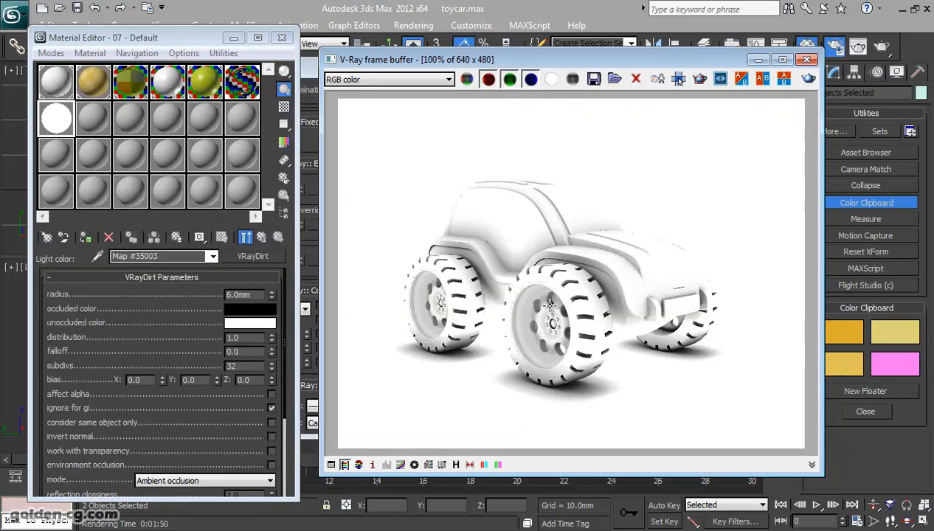
Save the ambient occlusion render as a 24-bit Targa file named AO.tga in the render folder.
left_click(594, 79)
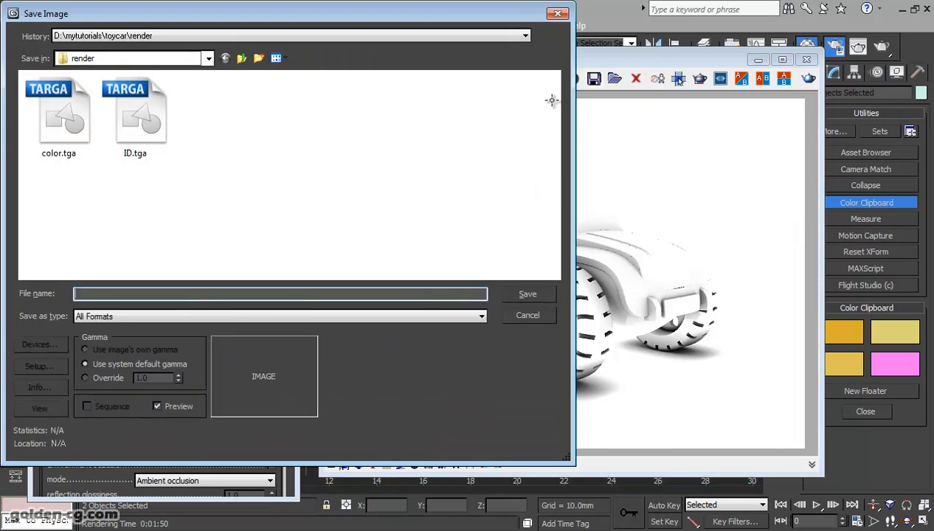
type("AO.tga")
key("Return")
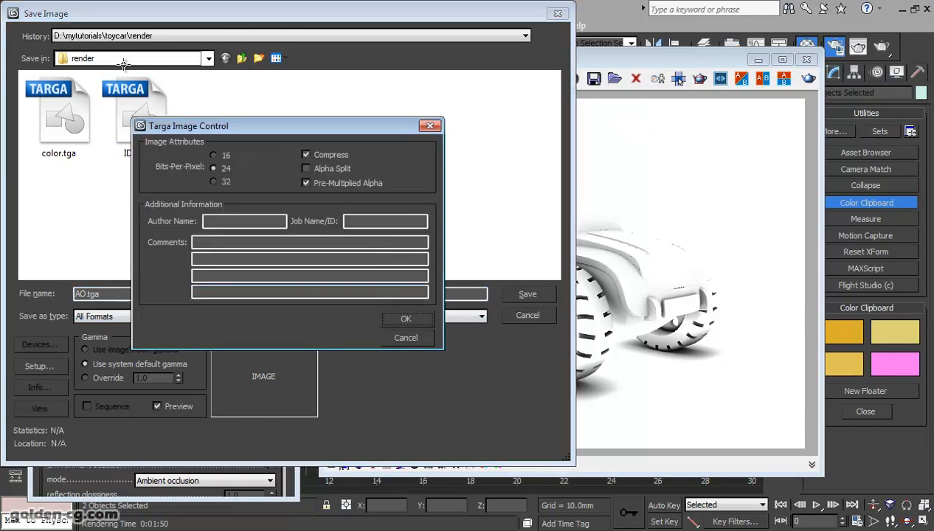
key("Return")
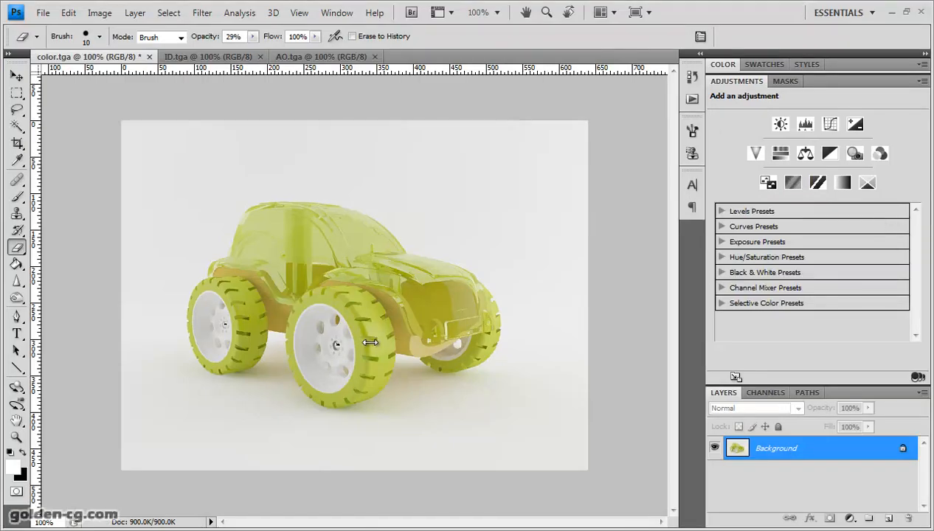
Switch to Photoshop and copy the entire ID.tga image into color.tga as a new layer.
left_click(235, 62)
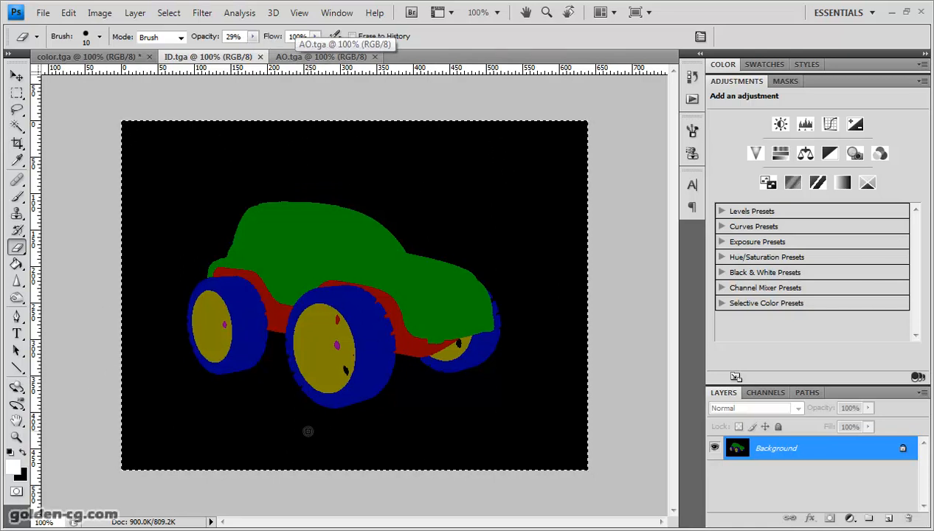
left_click(96, 59)
left_click_drag(221, 283, 221, 283)
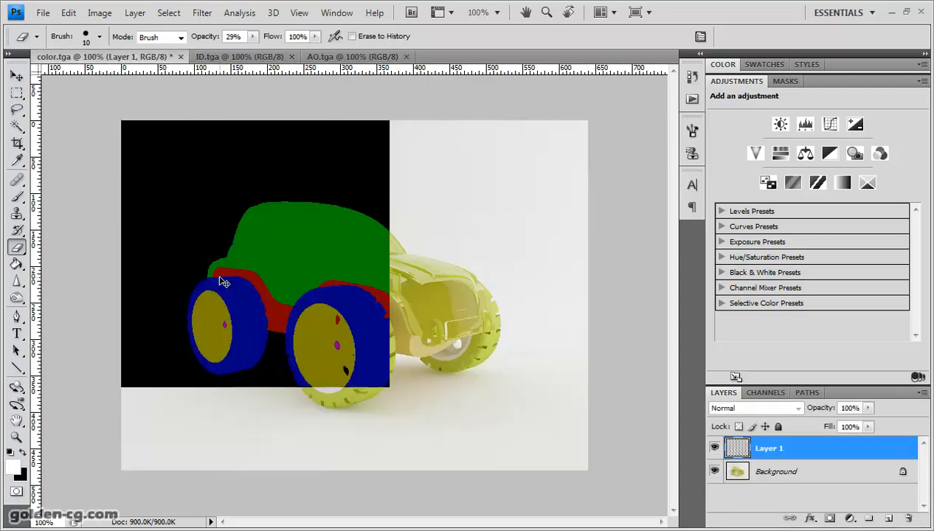
Select the green car body on the ID layer with the Magic Wand and compare the selection with the color render.
left_click(16, 126)
left_click(327, 274)
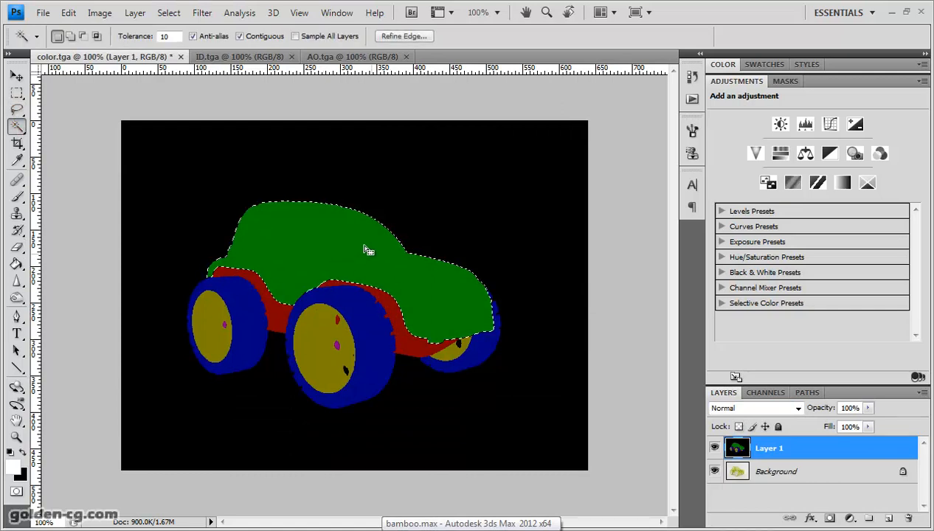
left_click(715, 449)
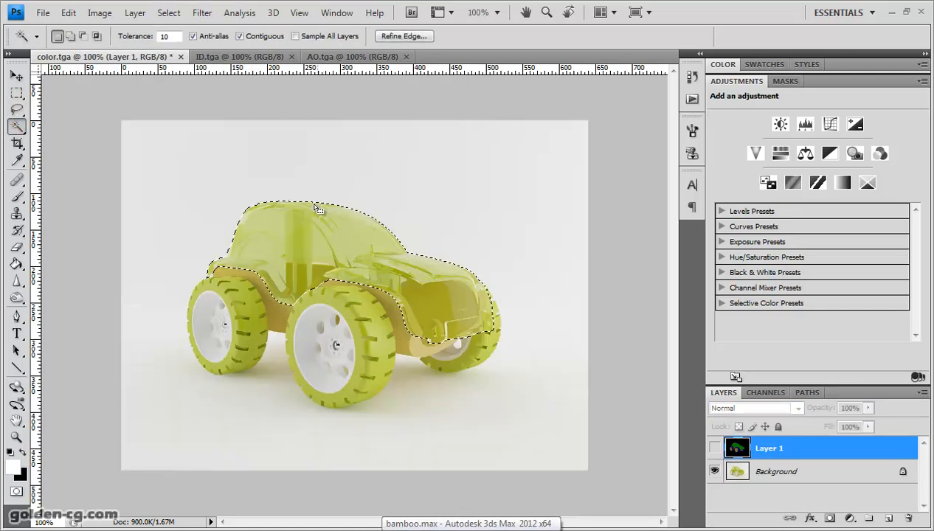
left_click(715, 448)
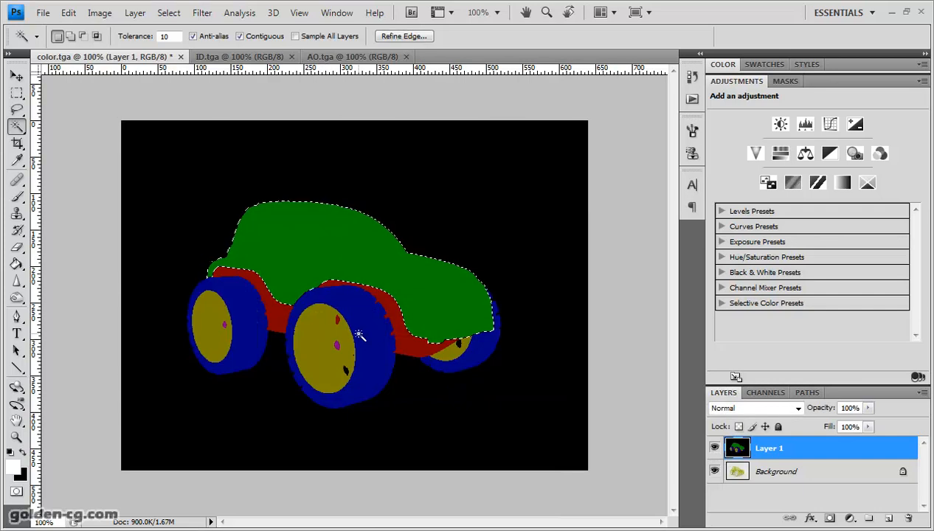
Select the three yellow wheel rims on the ID layer and compare the selection with the color render.
left_click(332, 335)
left_click(221, 326, "shift")
left_click(454, 351, "shift")
left_click(714, 449)
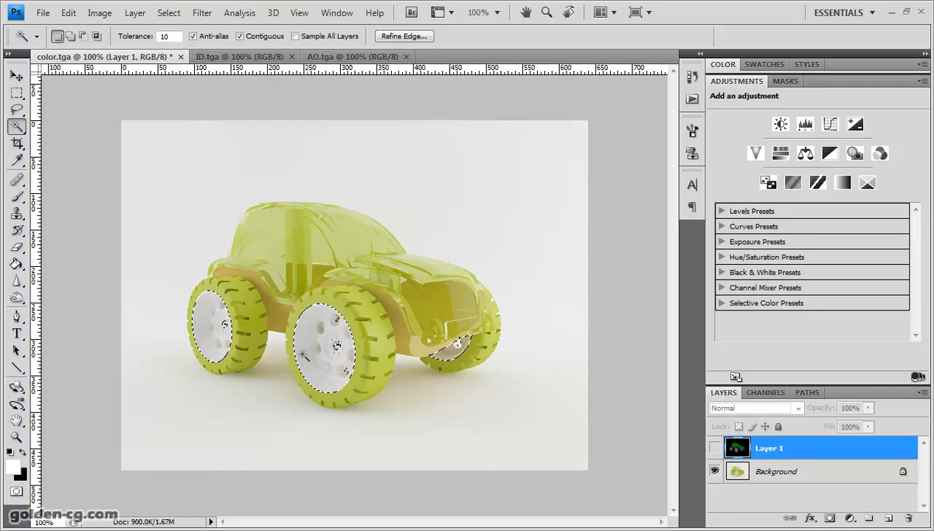
left_click(714, 448)
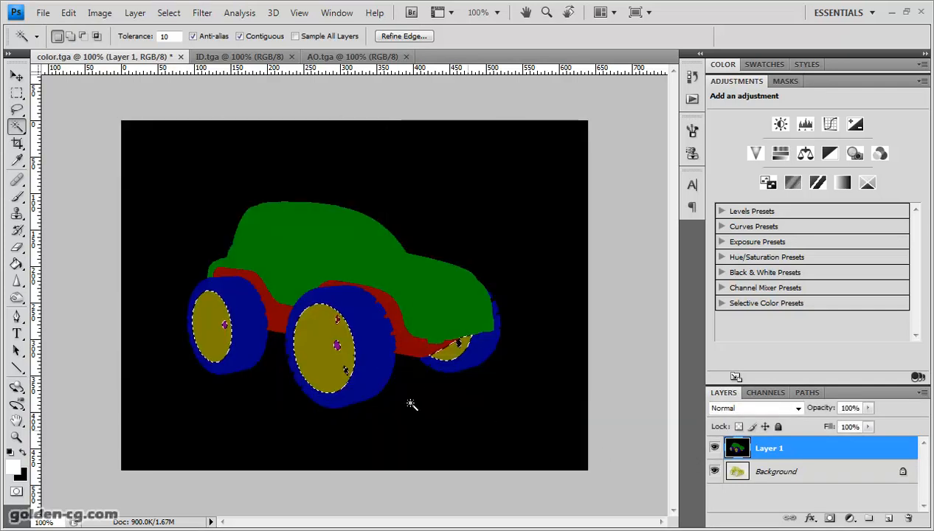
Select the green car body on the ID layer again and hide that layer to expose the color render.
left_click(396, 279)
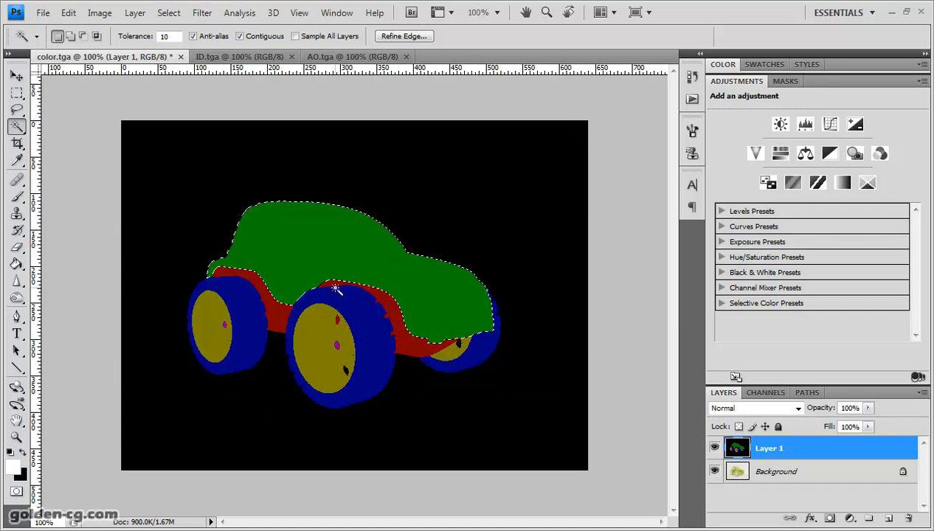
left_click(714, 448)
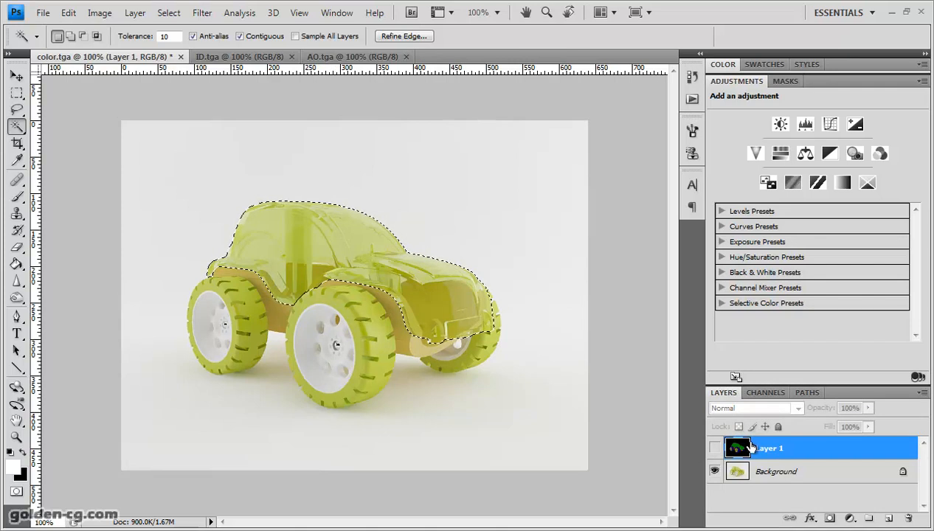
Add a Color Balance adjustment masked to the selected car body and try midtones of +100 red, -100 magenta and +100 blue.
left_click(806, 154)
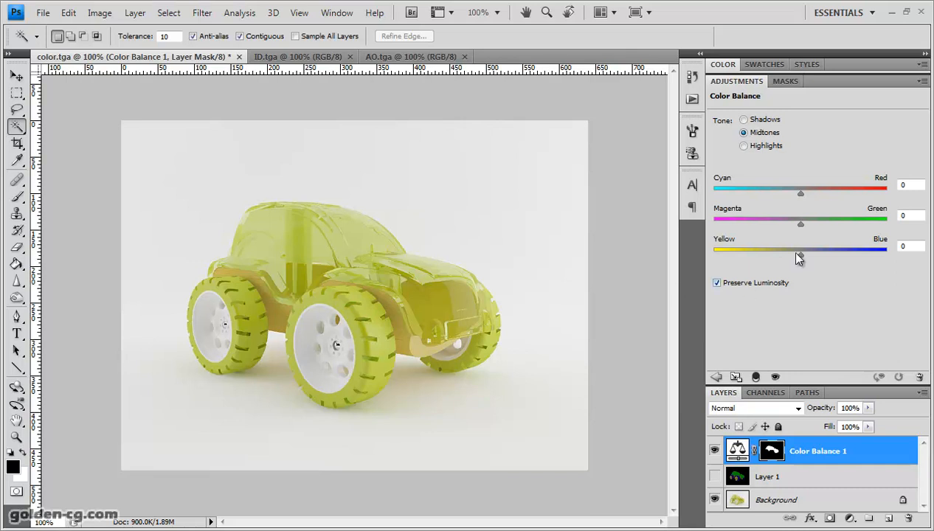
left_click_drag(801, 221, 909, 232)
left_click_drag(804, 192, 692, 222)
left_click_drag(800, 253, 893, 255)
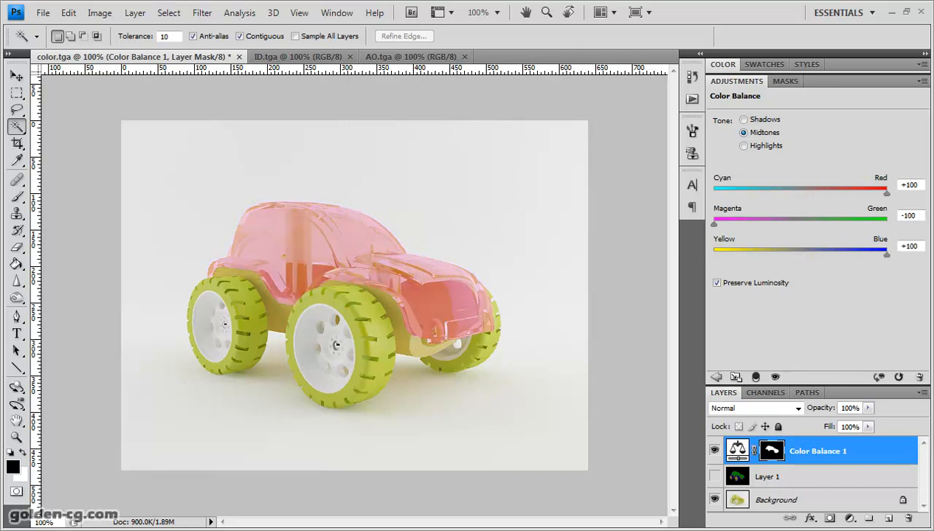
Try a greener car body with Color Balance midtones of -100 cyan, +49 green and +36 blue.
left_click(759, 148)
left_click(760, 134)
left_click_drag(742, 191, 676, 195)
left_click_drag(756, 223, 808, 258)
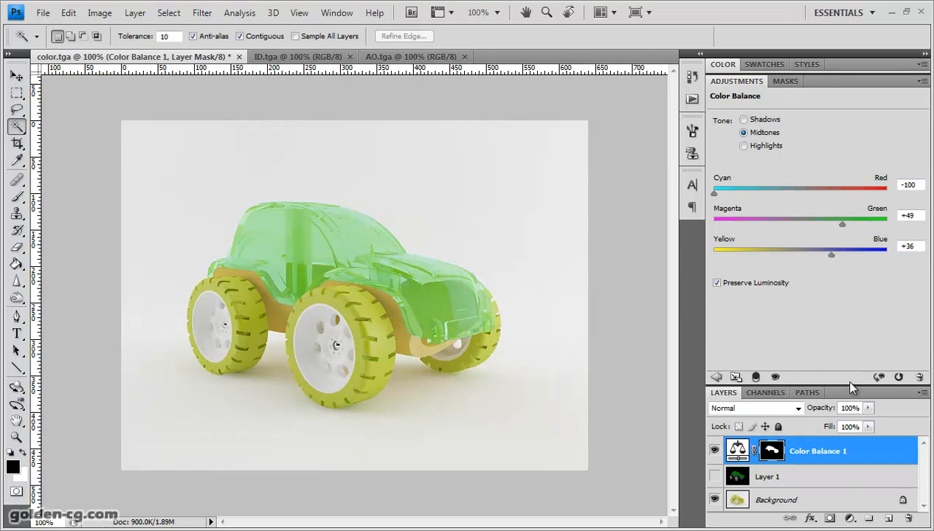
Reset the car body's Color Balance adjustment and set its midtone magenta-green value to +26.
left_click(899, 377)
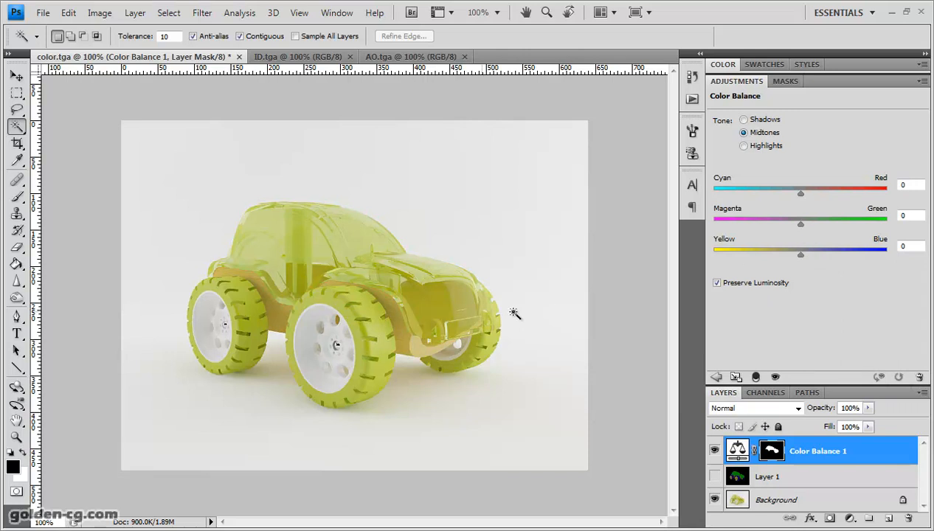
left_click_drag(800, 224, 822, 224)
Show the ID layer and select the blue areas of all tires, undoing the accidental addition of the background.
left_click(787, 476)
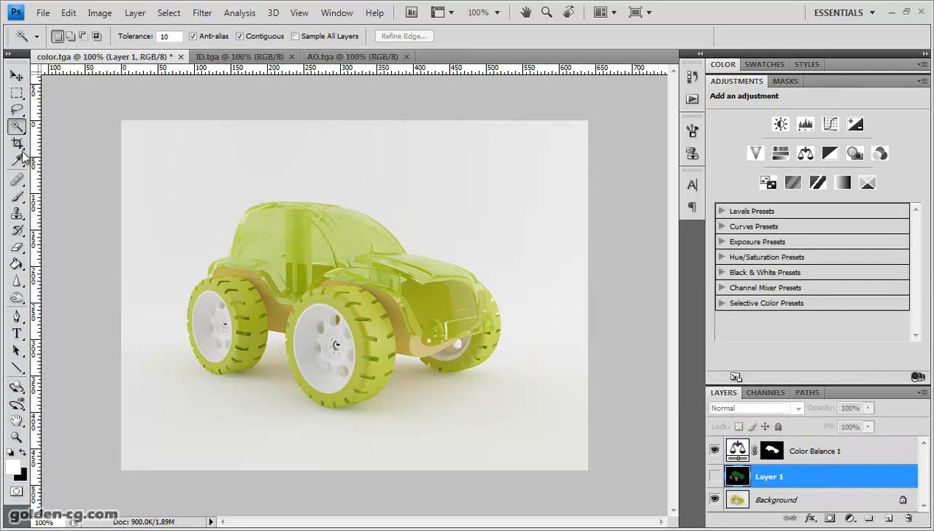
left_click(714, 476)
left_click(369, 328)
left_click(229, 325, "shift")
left_click(483, 353, "shift")
left_click(500, 306, "shift")
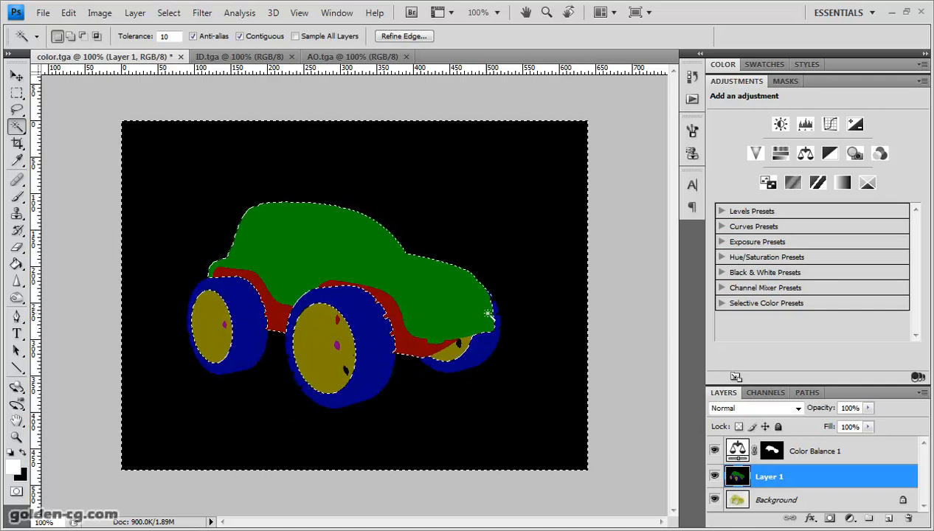
key("ctrl+z")
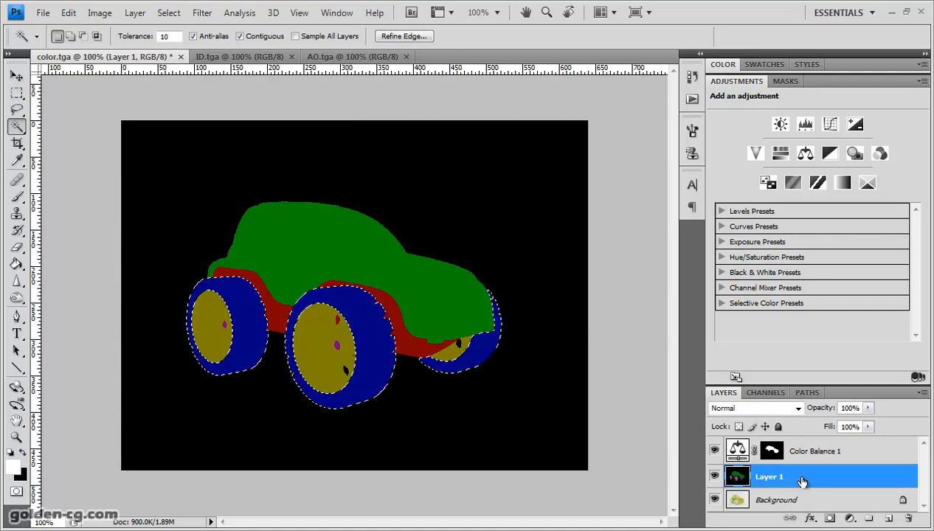
Hide the ID layer and add a second Color Balance adjustment masked to the tires with midtone green at +31.
left_click(831, 456)
left_click(714, 477)
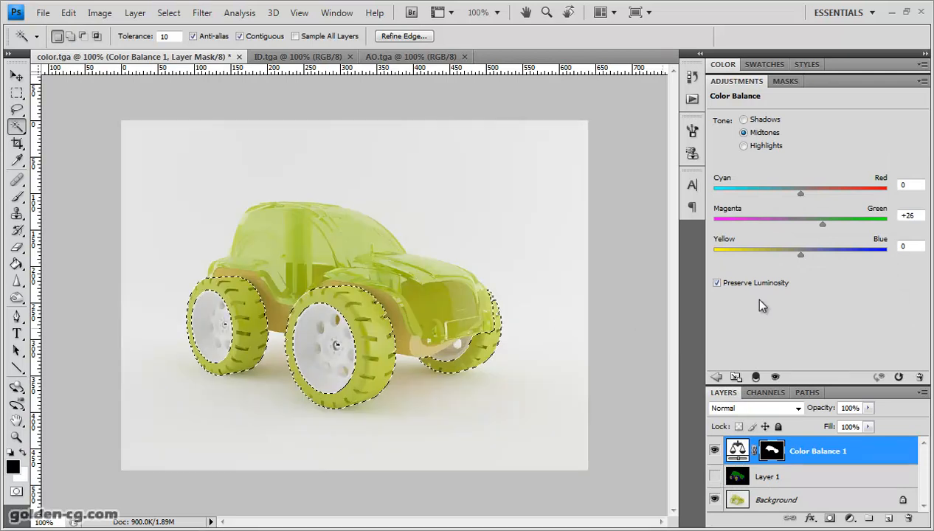
left_click(715, 377)
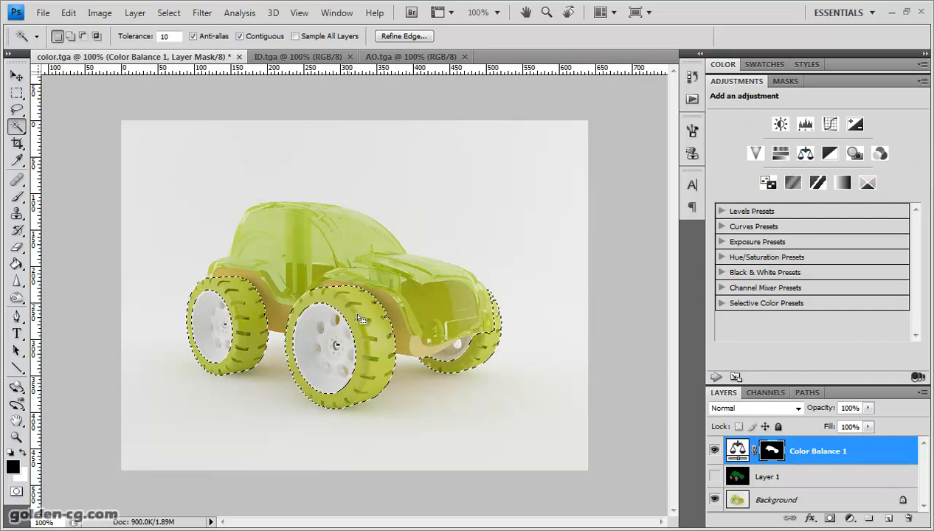
left_click(806, 155)
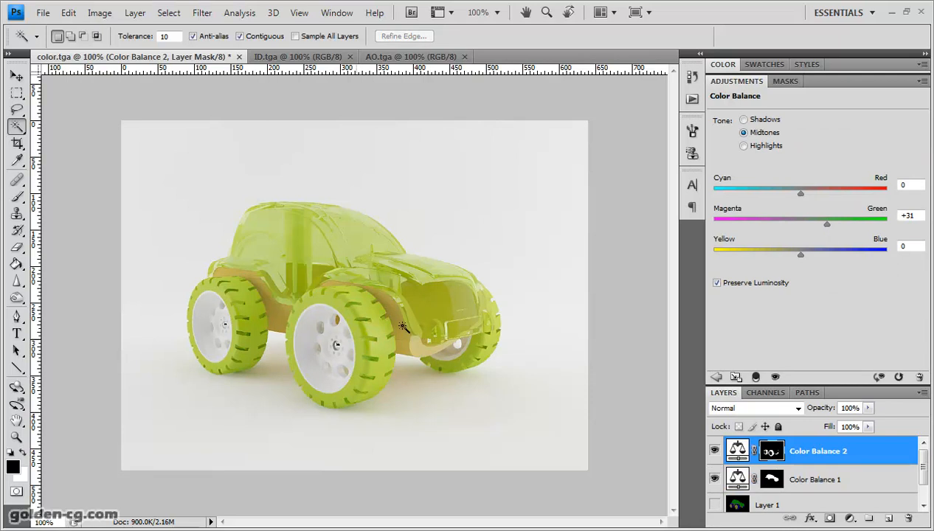
Toggle the visibility of the two Color Balance layers to compare the render with and without them.
left_click(714, 450)
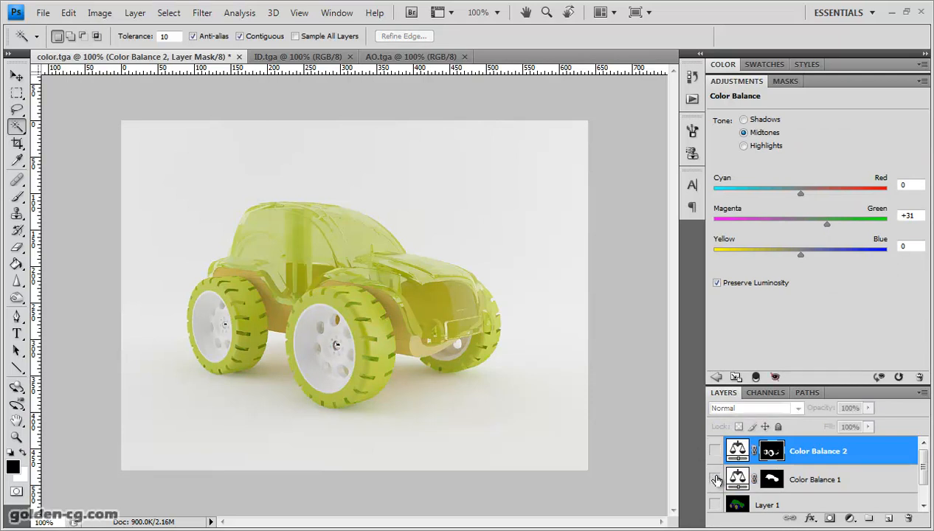
left_click(714, 482)
left_click(714, 453)
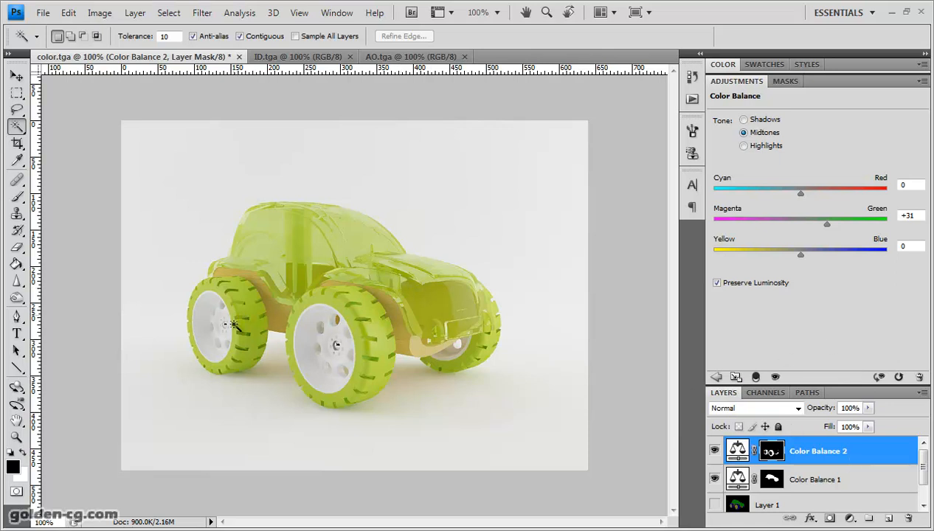
Add a Levels adjustment on top of the layer stack with input black at 11 and input white at 238.
scroll(923, 451, "down", 1)
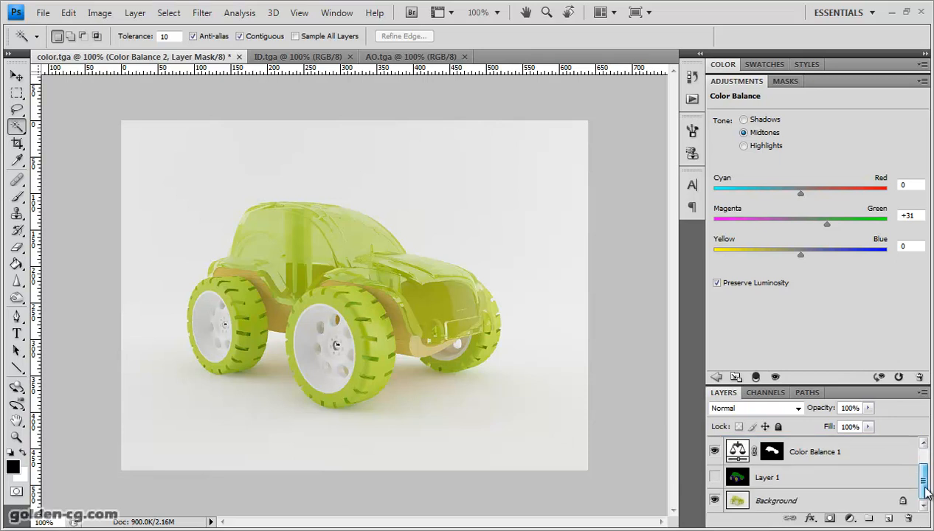
left_click(715, 377)
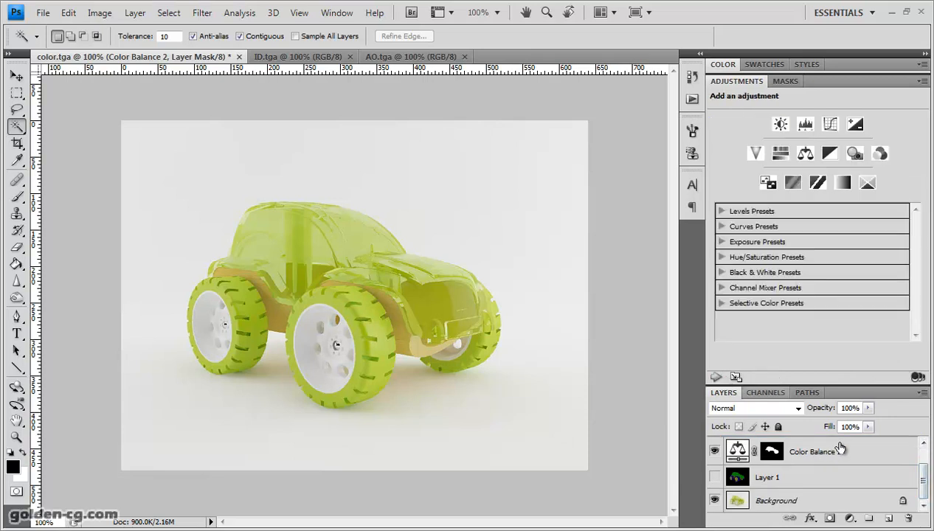
left_click(922, 442)
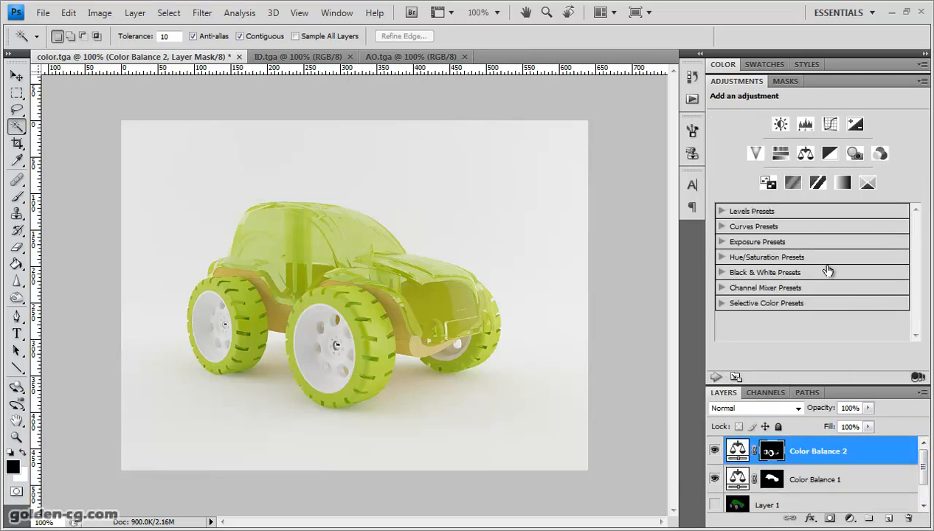
left_click(807, 125)
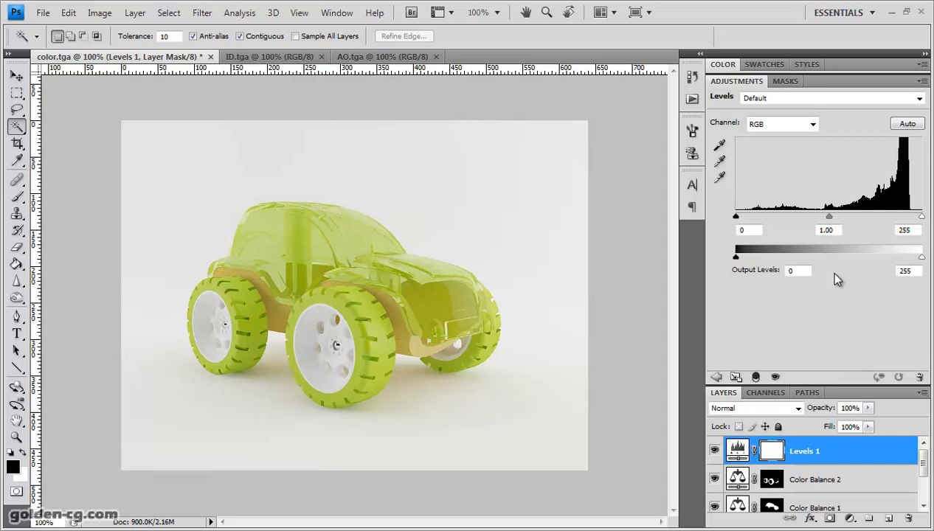
left_click_drag(921, 217, 908, 217)
left_click_drag(736, 216, 743, 218)
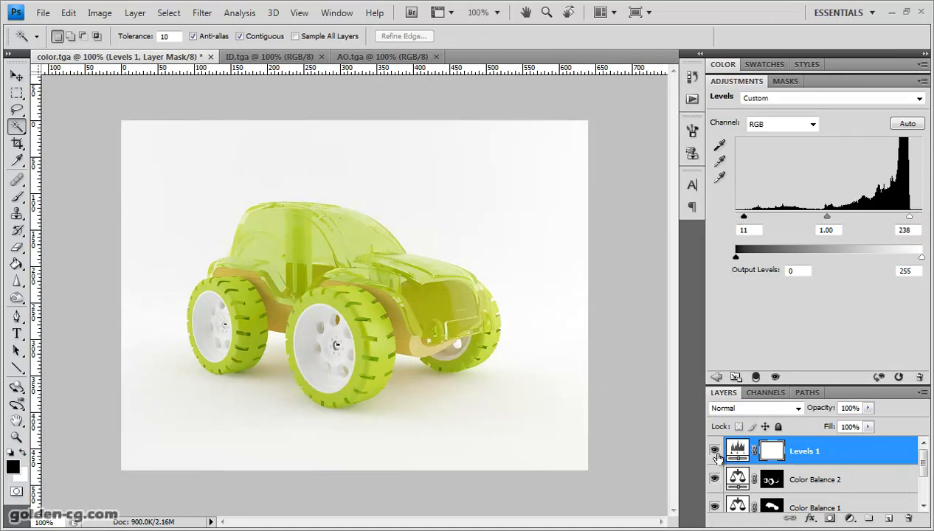
Toggle the Levels 1 layer repeatedly to compare the render's brightness and contrast with and without it.
left_click(714, 452)
left_click(714, 452)
left_click(714, 452)
left_click(714, 452)
left_click(716, 455)
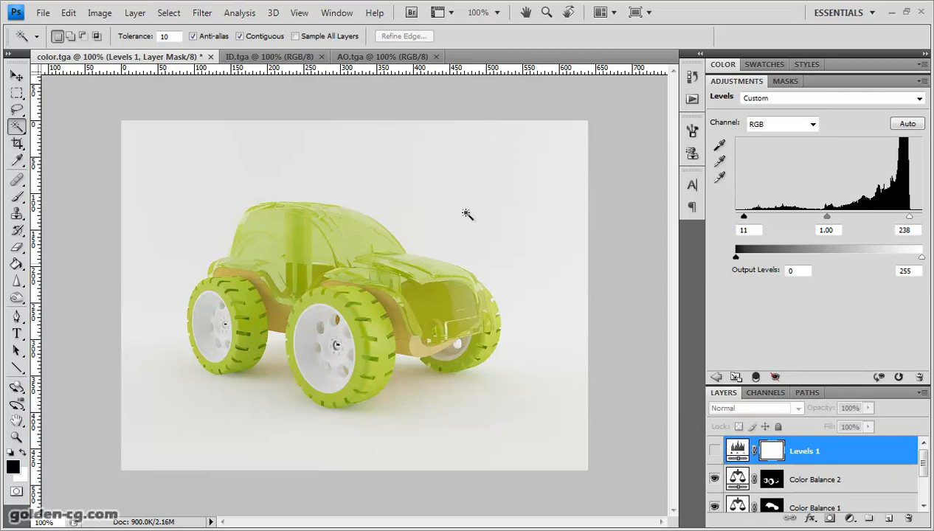
left_click(714, 453)
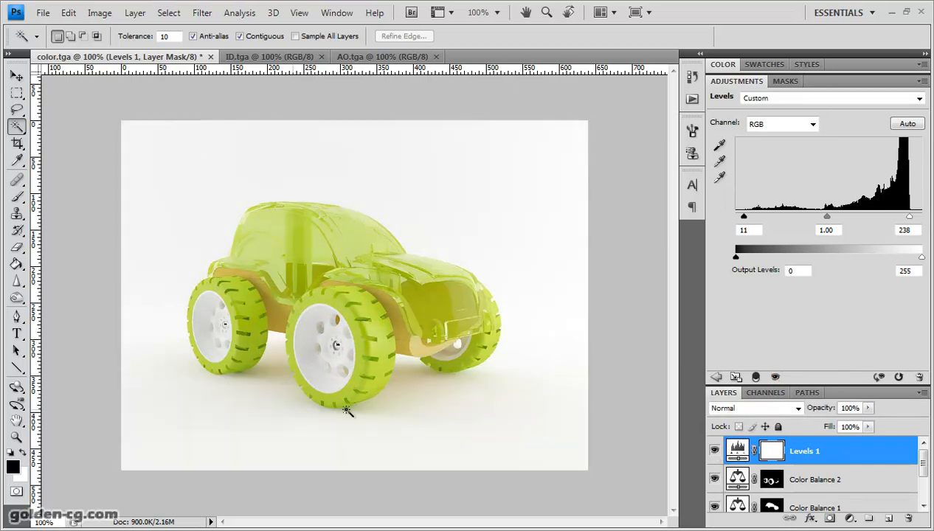
left_click(714, 451)
left_click(714, 451)
left_click(714, 451)
left_click(714, 452)
Fine-tune the Levels adjustment to input black 12 and input white 239, and compare the image with and without it.
left_click_drag(911, 217, 912, 218)
left_click(714, 451)
left_click(714, 451)
Copy the entire AO.tga image and paste it into color.tga as the topmost layer.
left_click(382, 56)
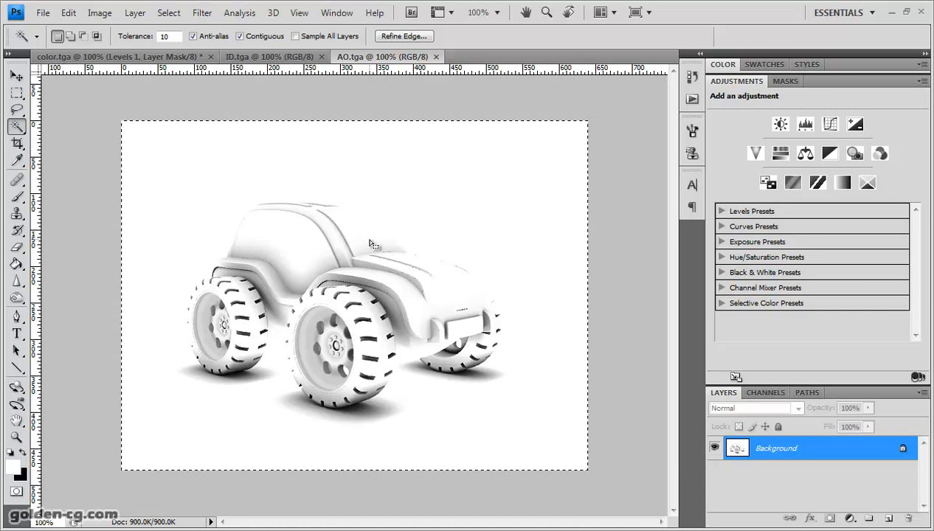
left_click(129, 57)
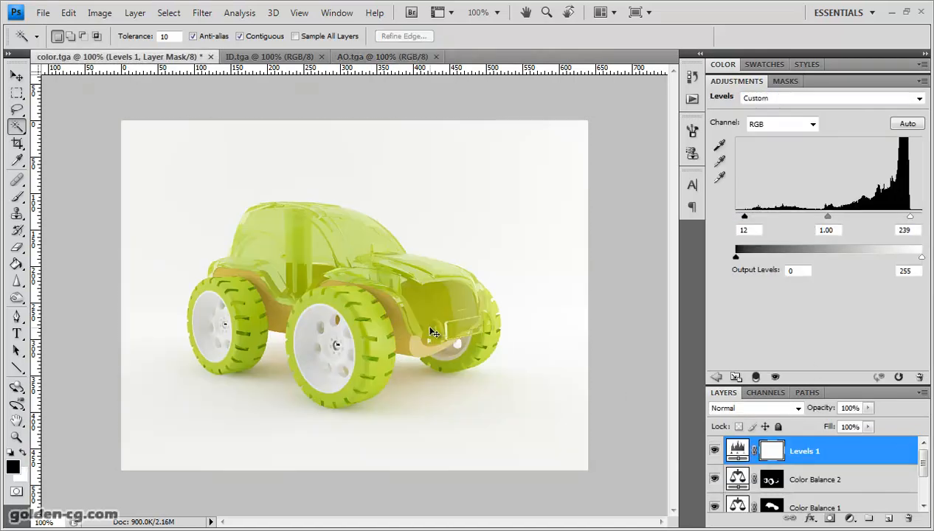
key("ctrl+v")
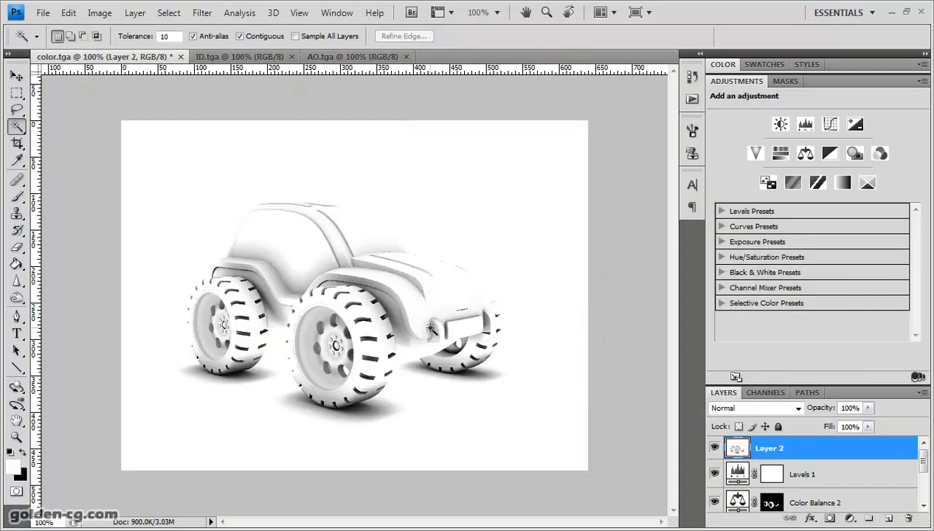
Set the ambient occlusion layer's blend mode to Multiply and its opacity to 29%.
left_click(798, 409)
left_click(742, 104)
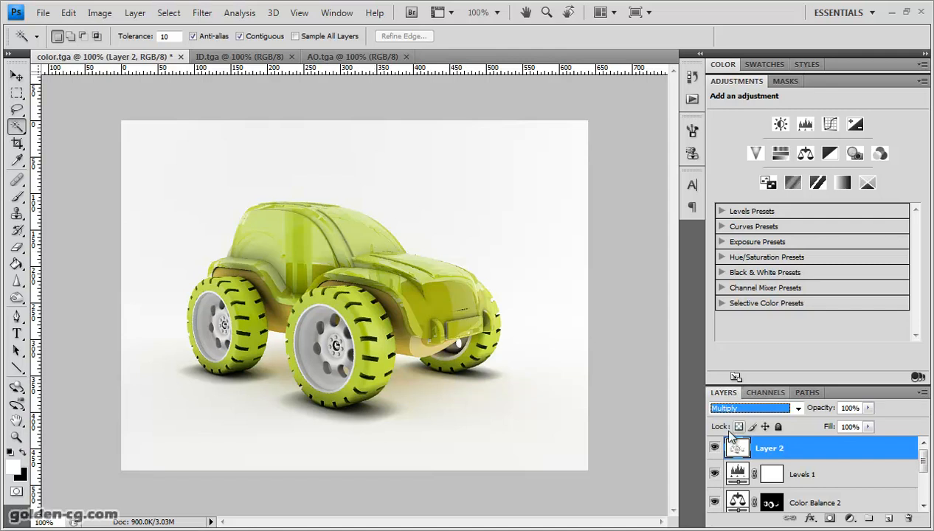
left_click(868, 408)
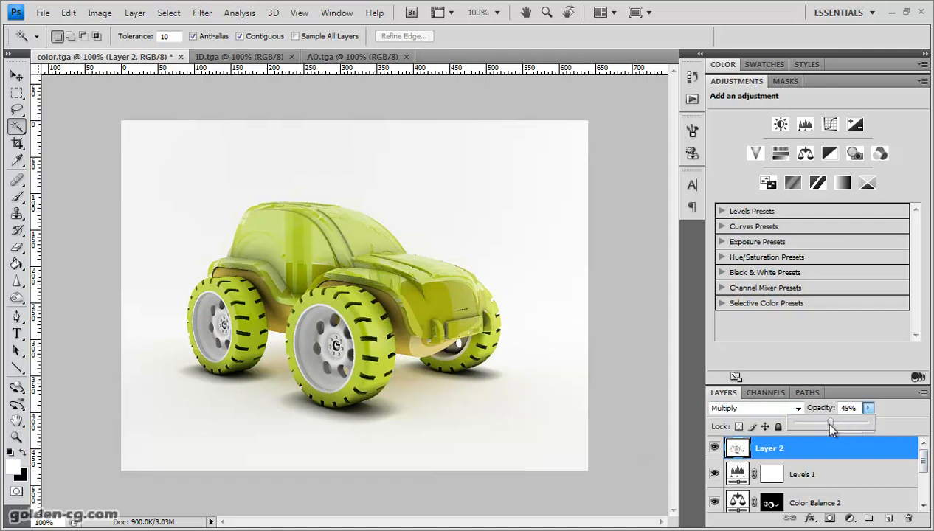
left_click_drag(818, 423, 815, 424)
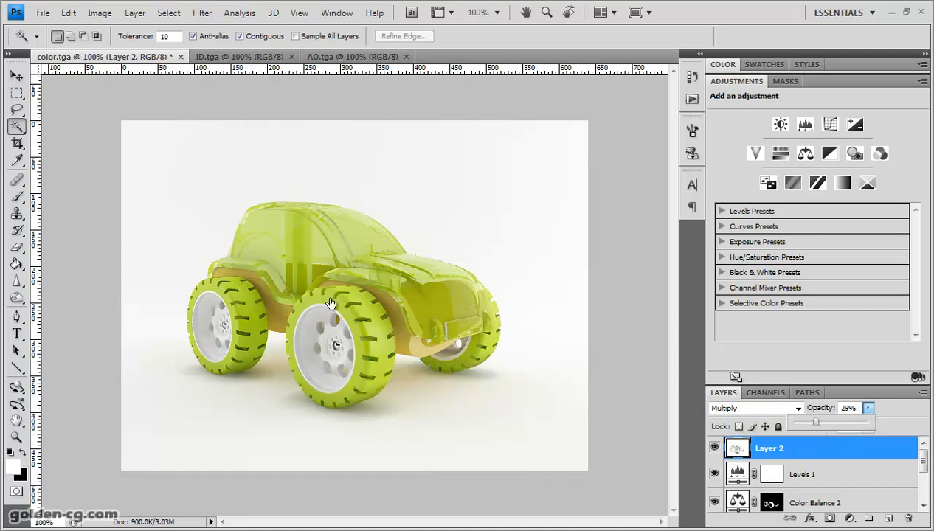
Toggle the ambient occlusion layer to compare the contact shadows and wheel details with and without it.
left_click(715, 450)
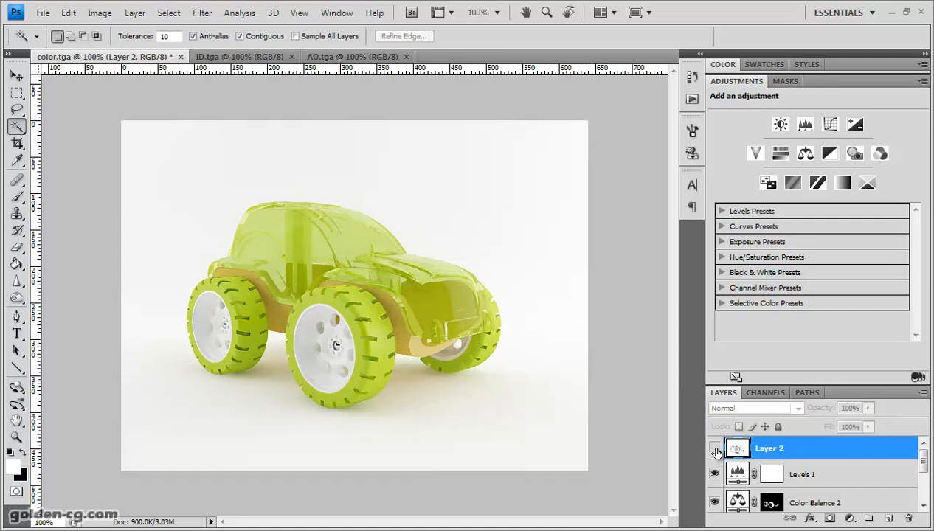
left_click(714, 450)
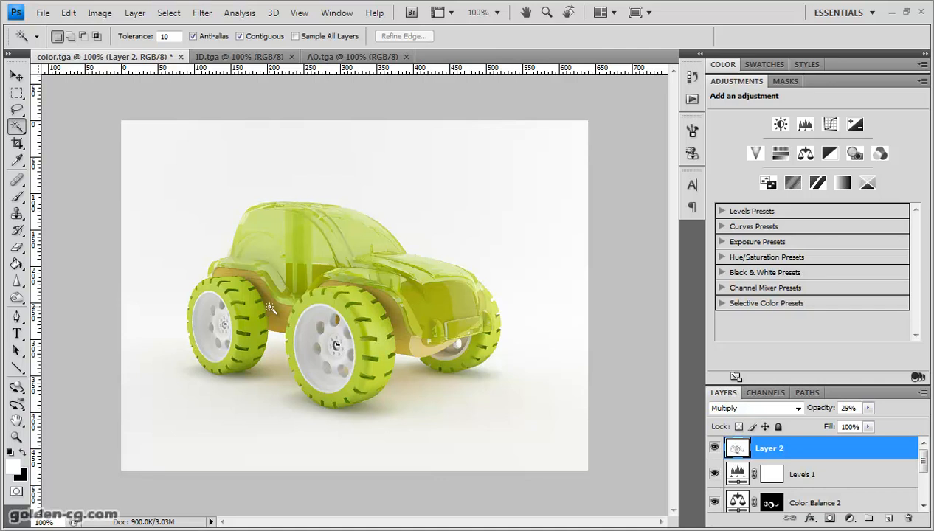
left_click(714, 448)
left_click(715, 448)
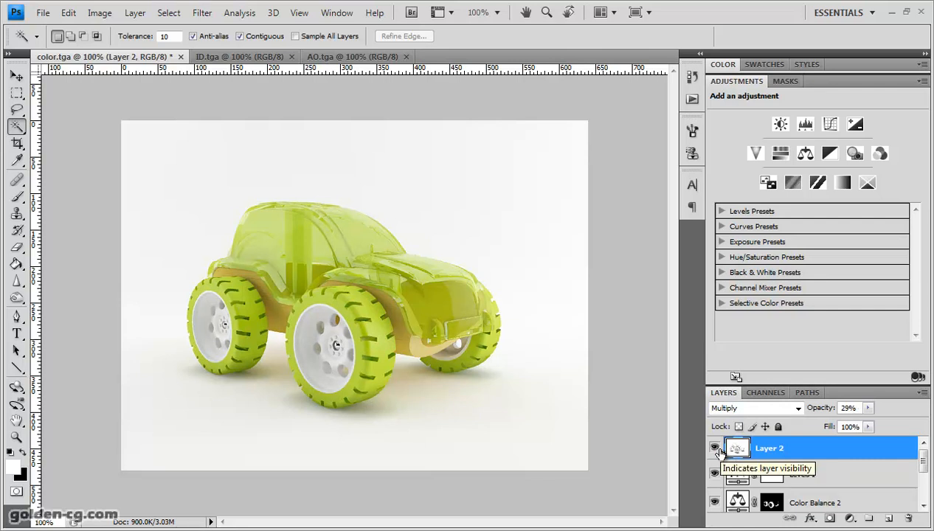
left_click(716, 448)
left_click(716, 448)
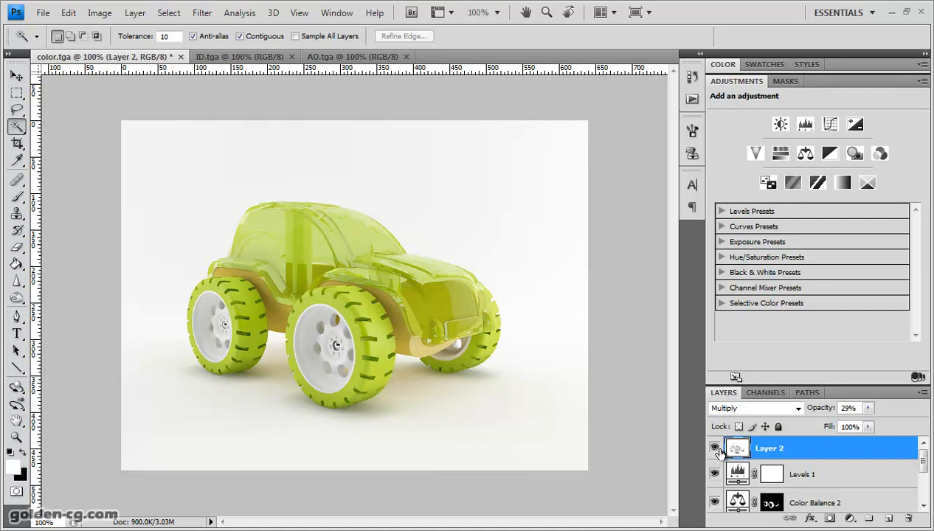
left_click(714, 447)
left_click(714, 447)
left_click(714, 448)
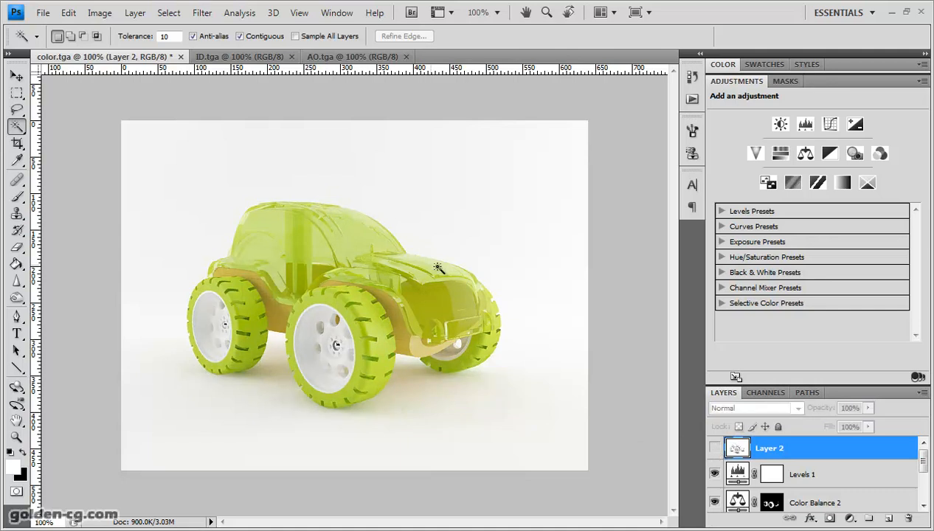
left_click(714, 448)
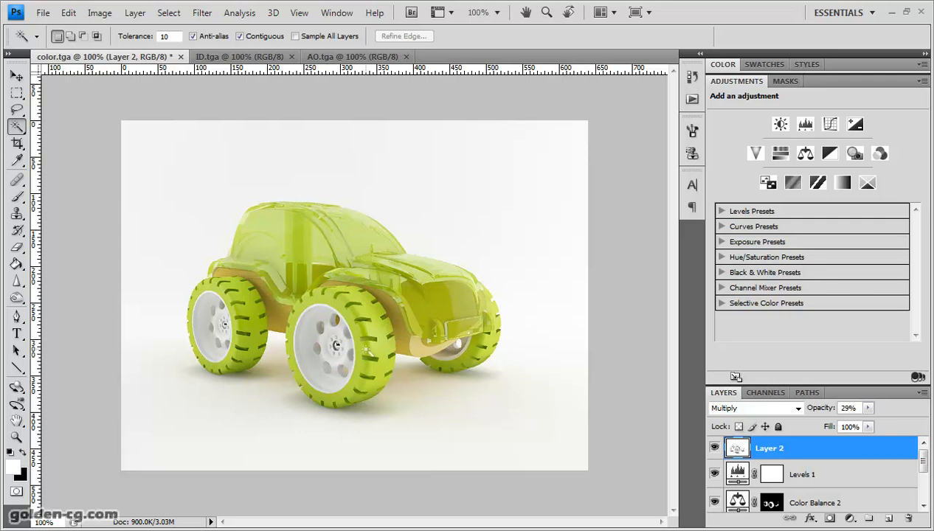
Erase parts of the ambient occlusion over the rear and front tire treads using a size 10 Eraser at 29% opacity.
left_click(16, 437)
left_click_drag(227, 259, 473, 426)
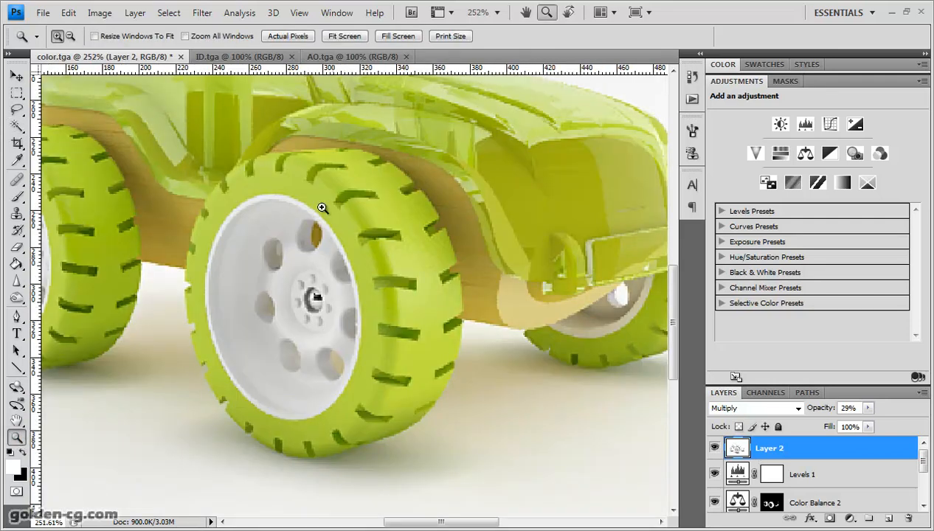
left_click_drag(420, 521, 382, 522)
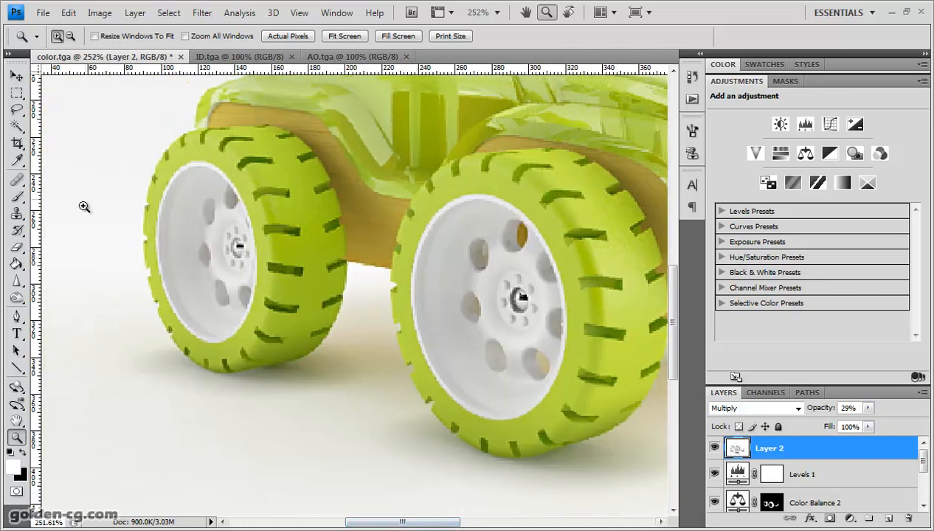
left_click(16, 247)
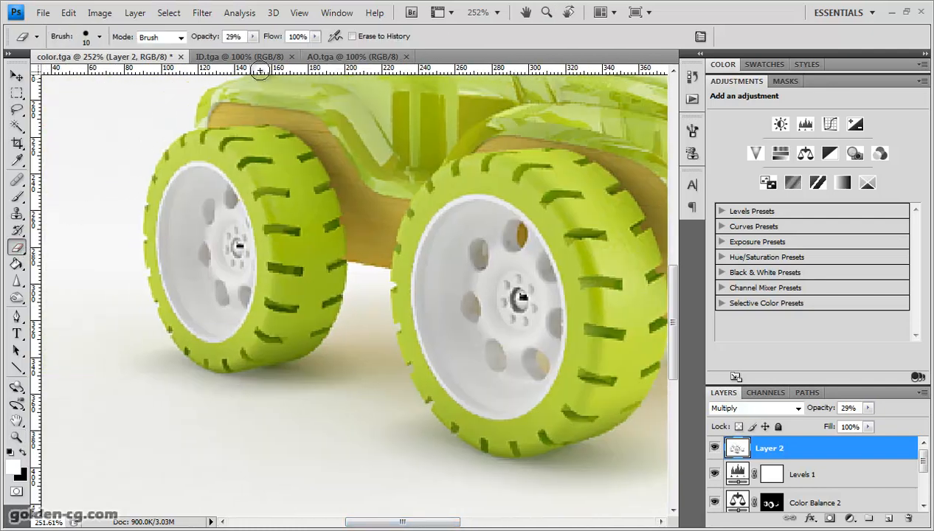
mouse_move(276, 180)
left_mouse_down()
mouse_move(235, 154)
mouse_move(260, 162)
mouse_move(246, 159)
mouse_move(294, 219)
left_mouse_up()
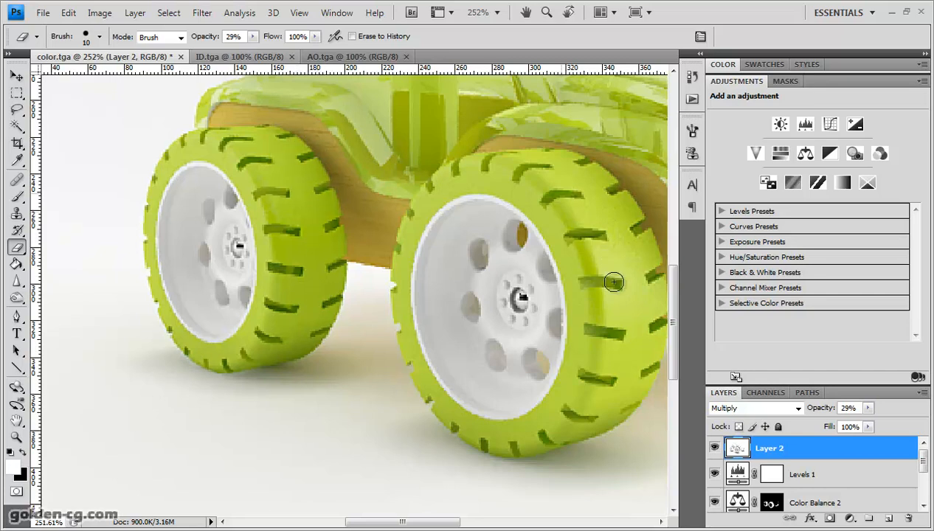
left_click_drag(594, 390, 571, 408)
Compare the history states before and after the erasing, restore the latest Eraser state and view the image at 100%.
left_click(693, 78)
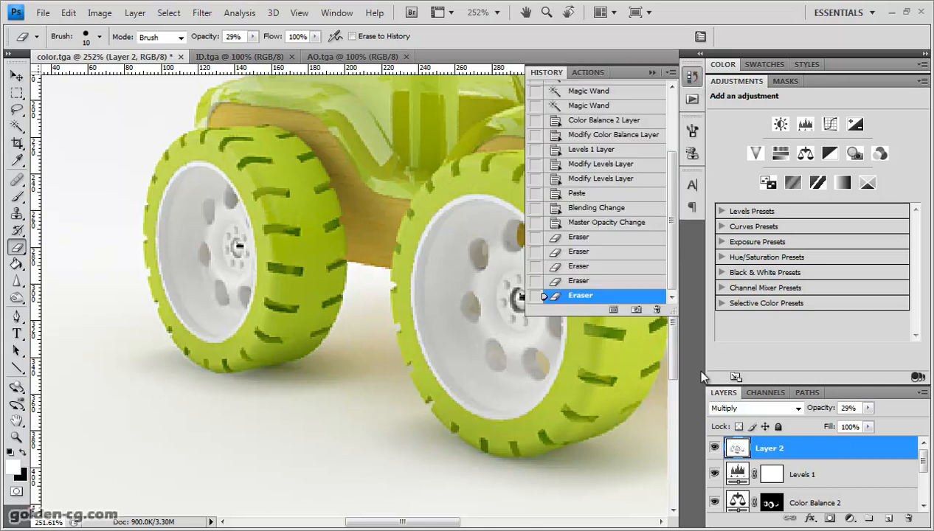
left_click(588, 224)
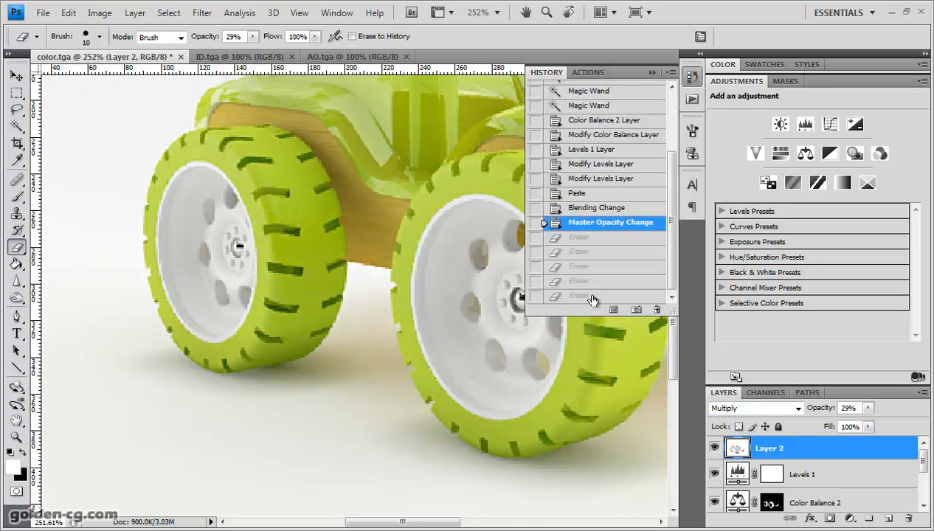
left_click(588, 296)
left_click(595, 231)
left_click(580, 296)
key("ctrl+1")
left_click(691, 75)
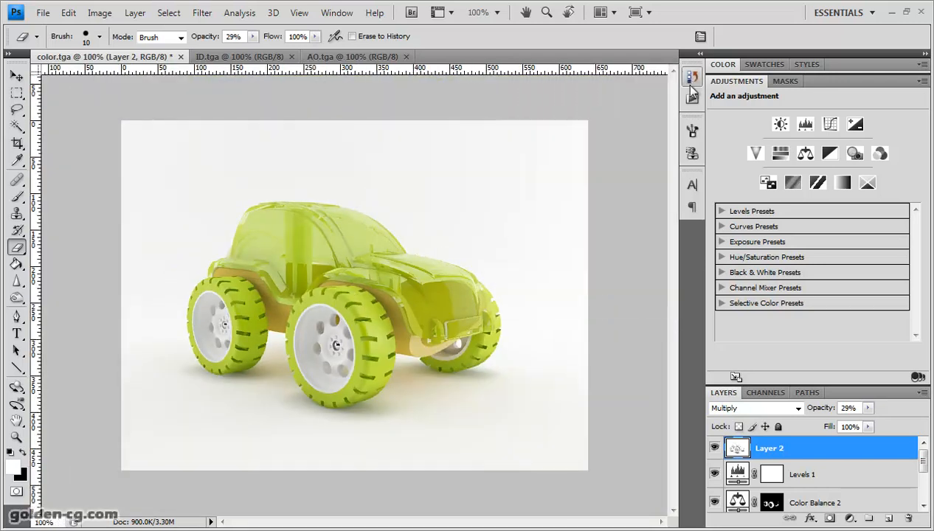